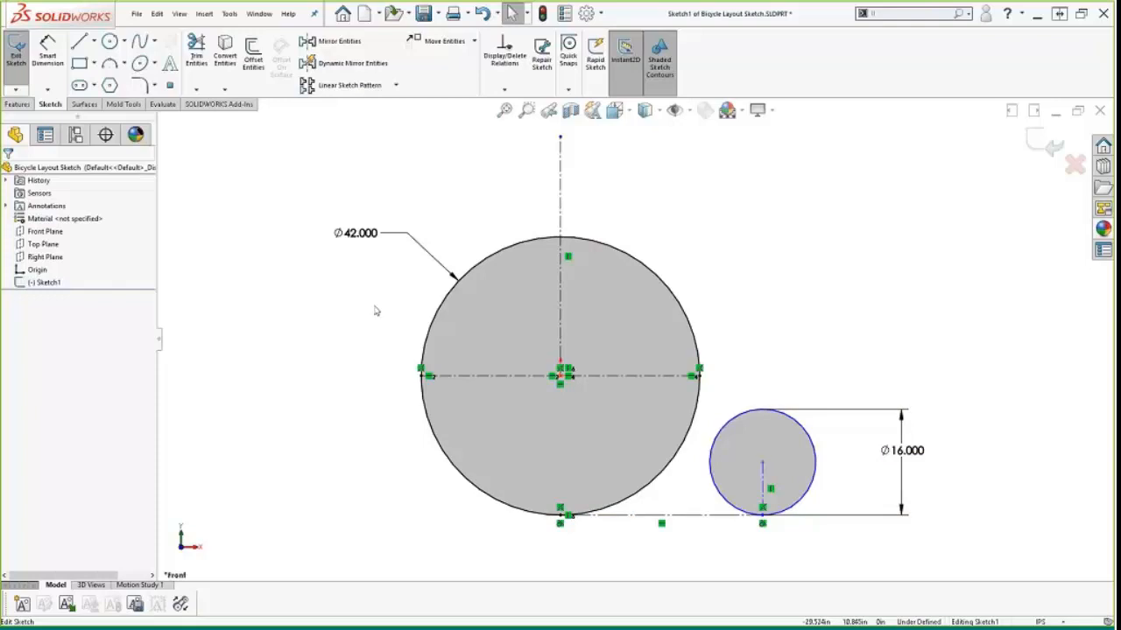
Step: Insert Bicycle.png from the 3-22-18 CATIPULT Top to Bottom folder as a sketch picture and enlarge it to about 44 x 32.3 in
key(alt+t)
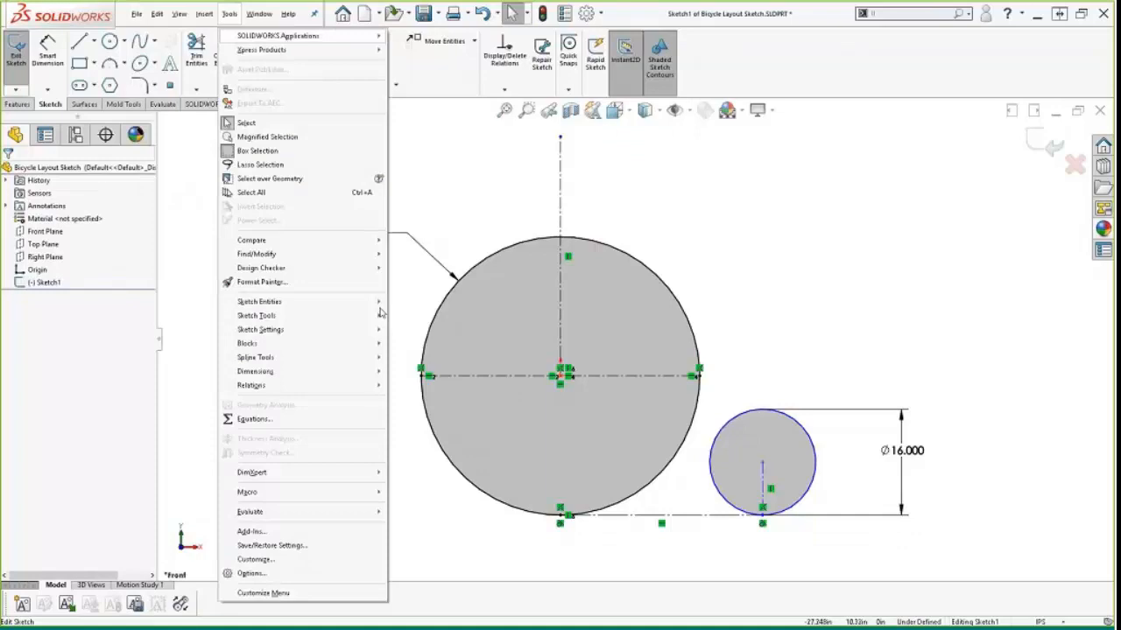
key(t)
key(p)
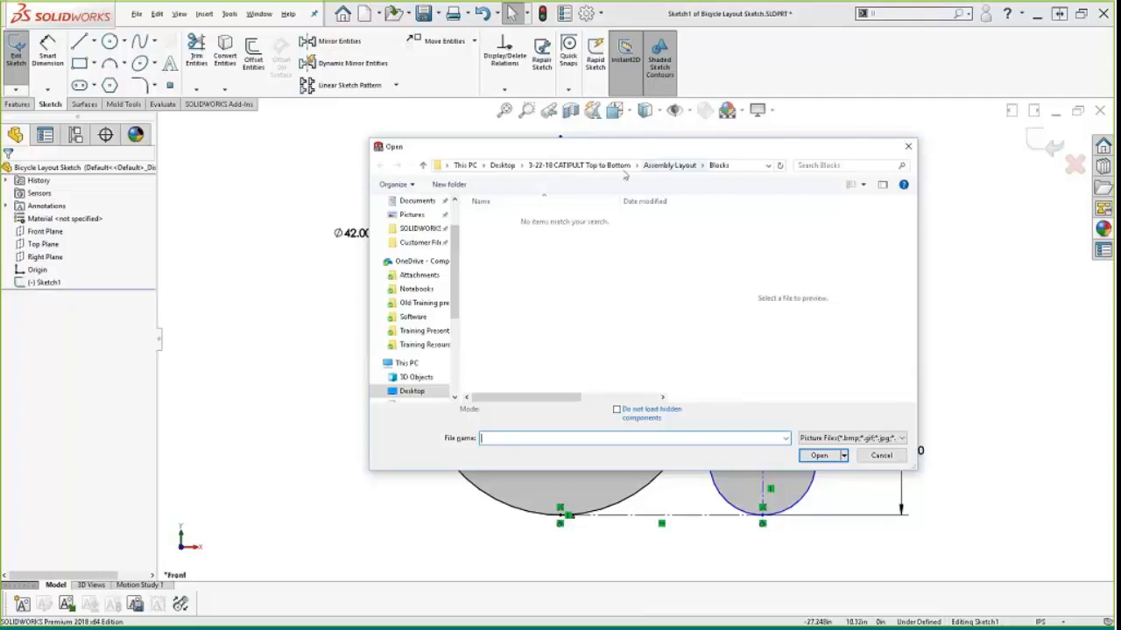
click(585, 166)
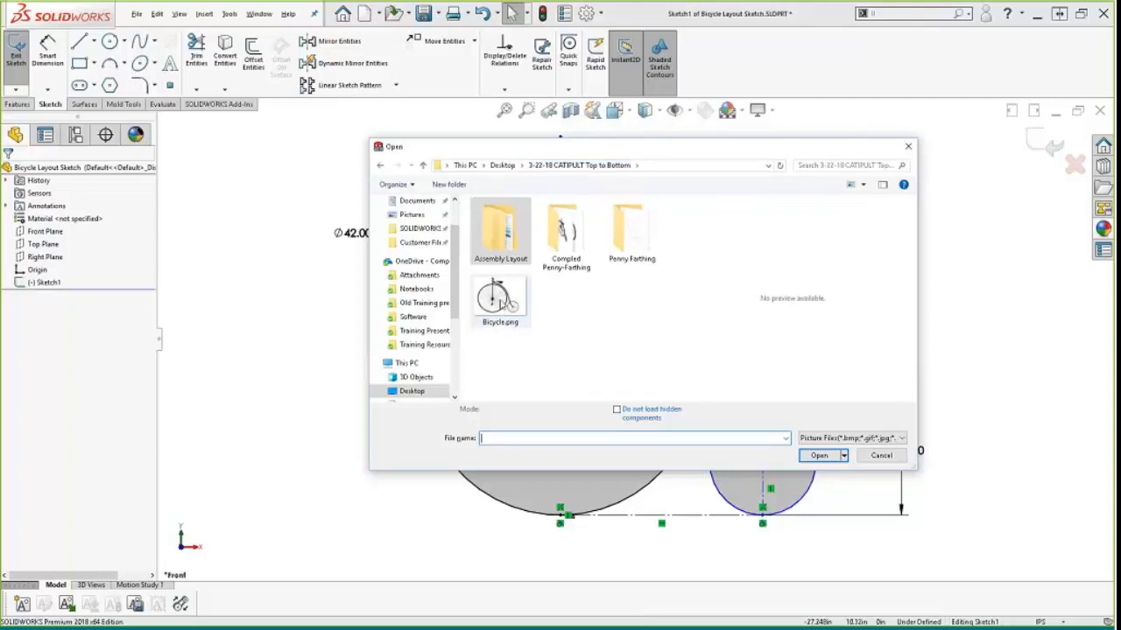
double_click(495, 299)
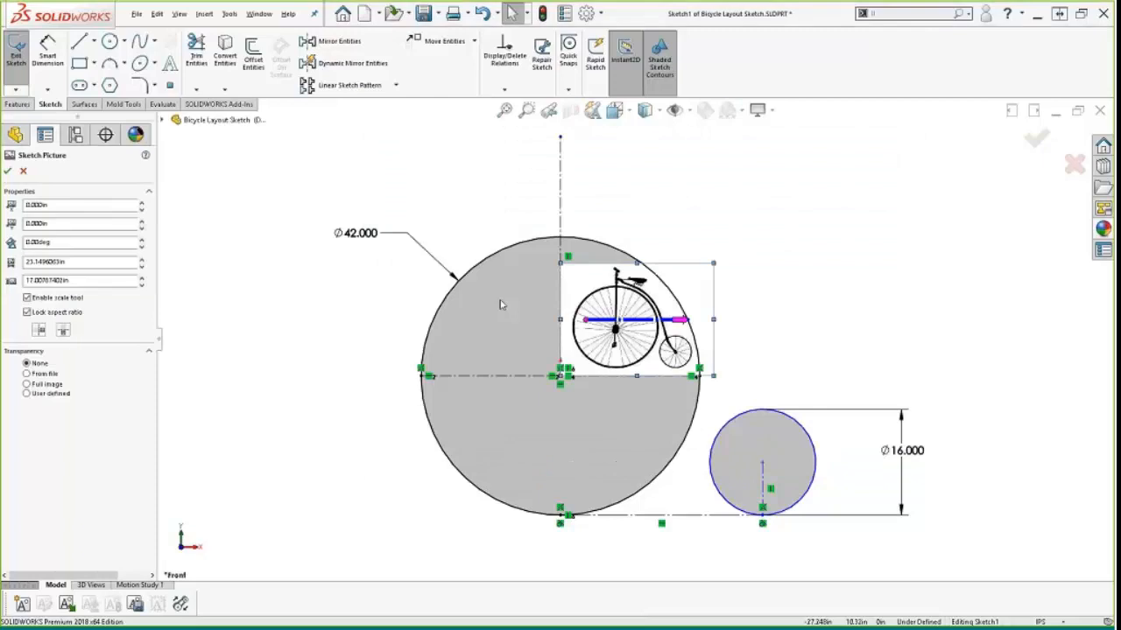
drag(560, 375, 421, 449)
Step: Place the start of the picture's scale line at the top outer edge of the front wheel, beside the vertical fork
scroll(489, 399, down, 5)
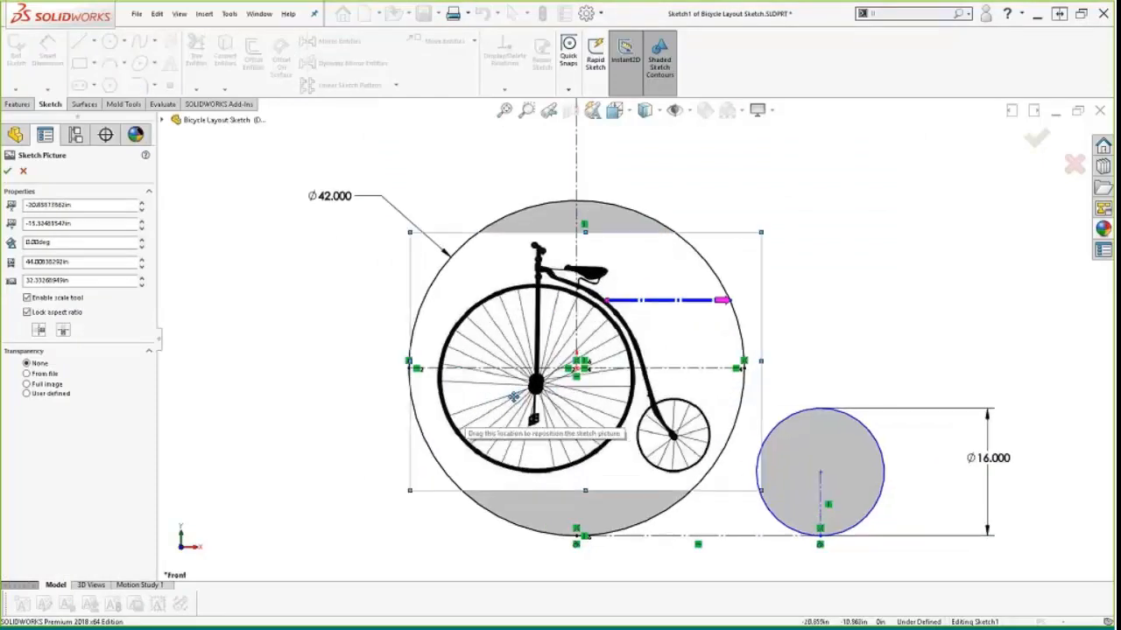
scroll(529, 294, down, 2)
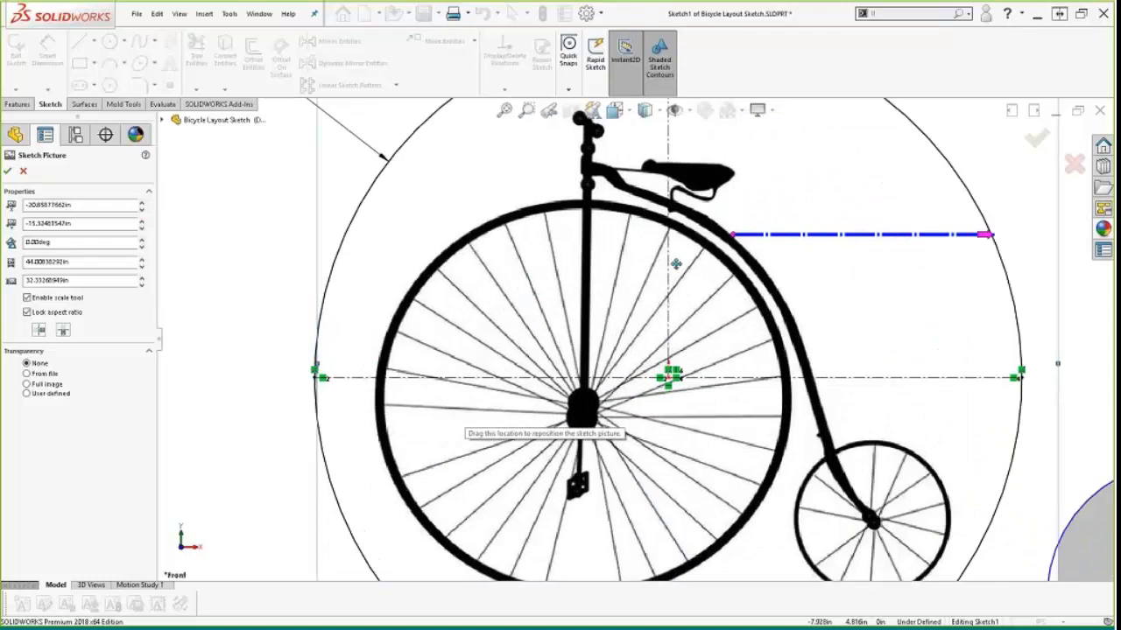
scroll(715, 249, down, 4)
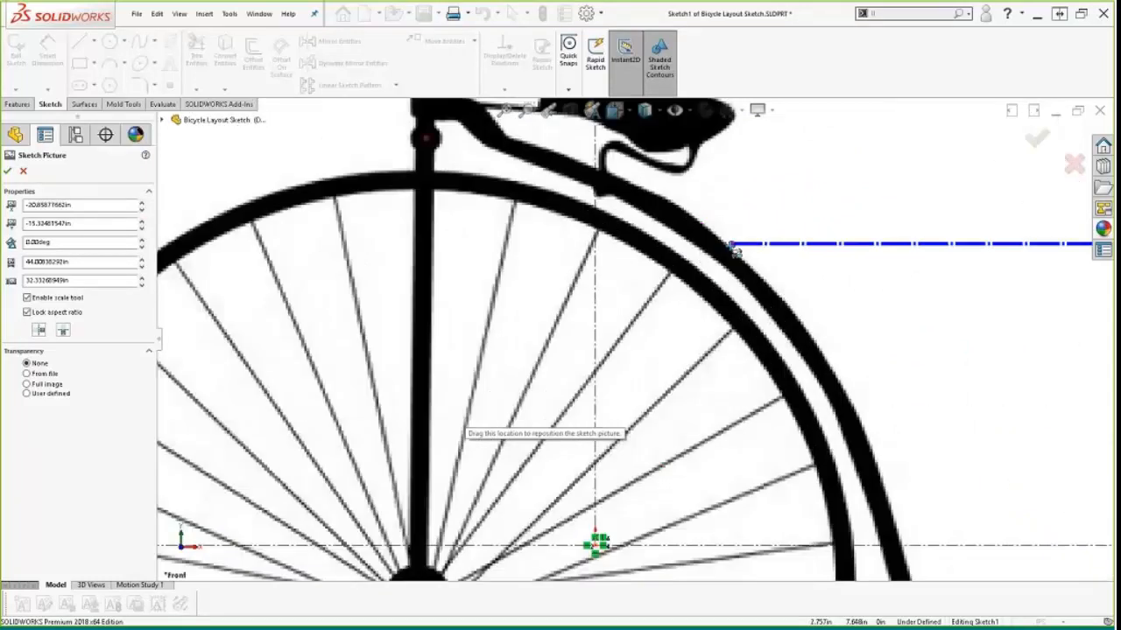
mouse_move(729, 249)
mouse_down()
mouse_move(498, 224)
mouse_move(421, 187)
mouse_up()
scroll(423, 186, down, 5)
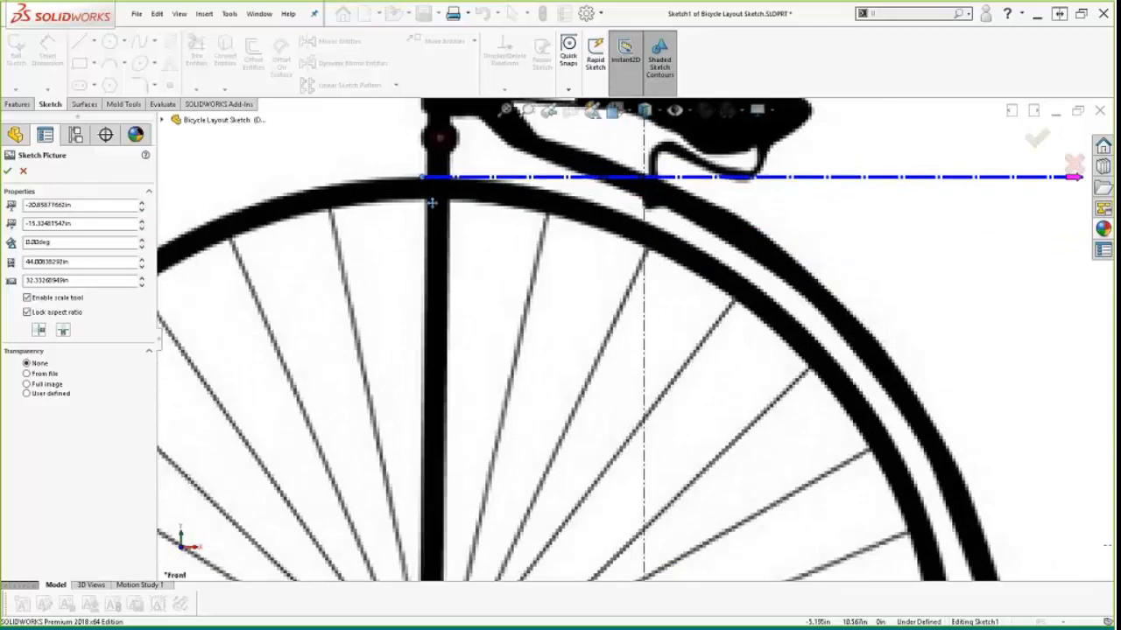
scroll(482, 193, down, 2)
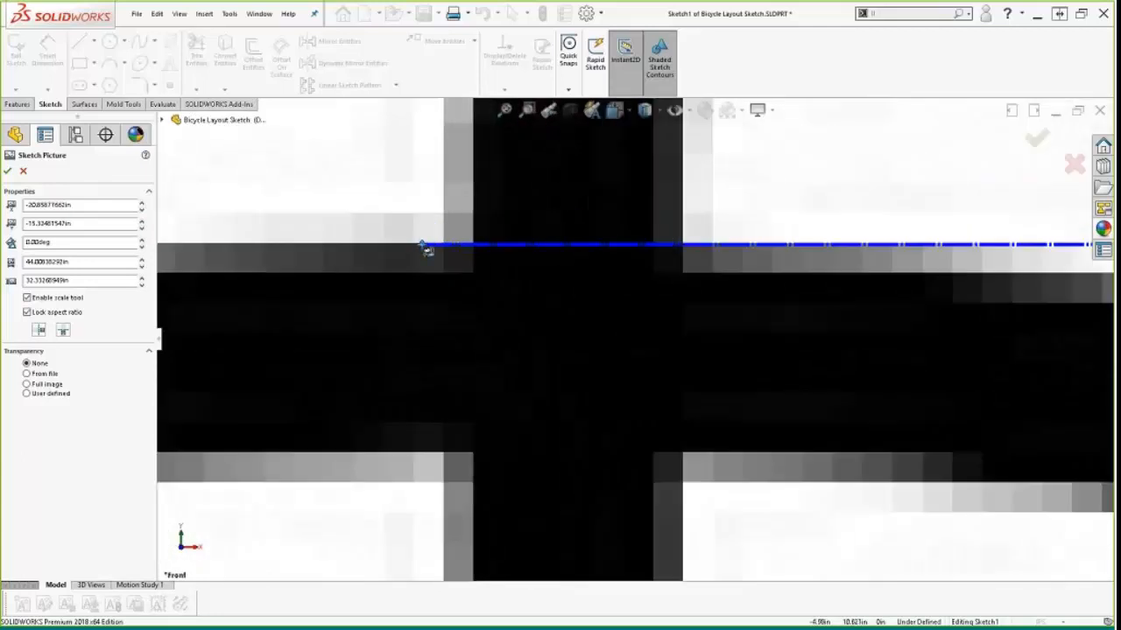
drag(422, 245, 473, 274)
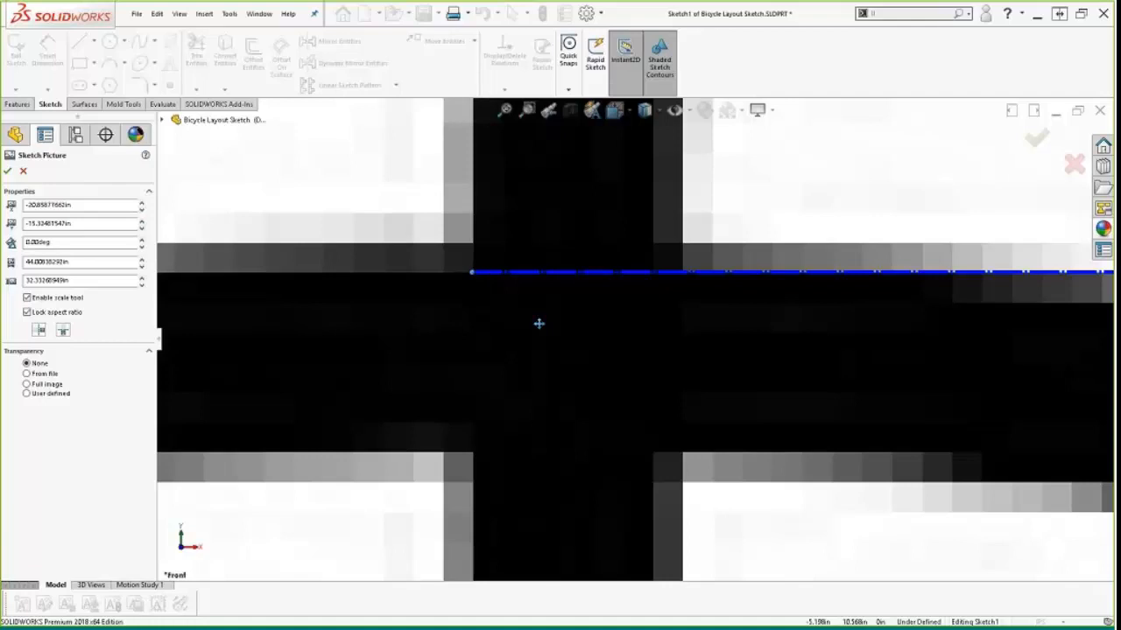
Step: Place the scale line's end vertically below at the front wheel's bottom outer edge and set its length to 42 in
scroll(539, 323, up, 10)
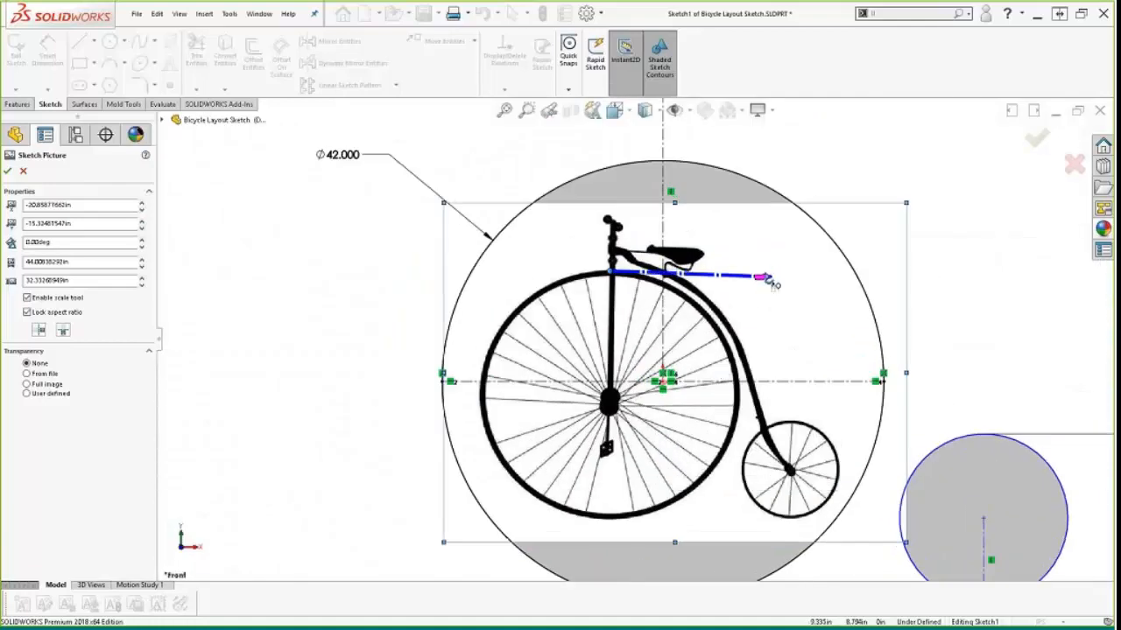
mouse_move(763, 273)
mouse_down()
mouse_move(678, 466)
mouse_move(610, 461)
mouse_move(588, 568)
mouse_move(618, 432)
mouse_move(652, 437)
mouse_move(642, 408)
mouse_up()
scroll(601, 479, down, 8)
scroll(599, 479, down, 1)
scroll(588, 568, up, 2)
scroll(585, 565, up, 1)
scroll(587, 558, down, 3)
scroll(648, 441, up, 5)
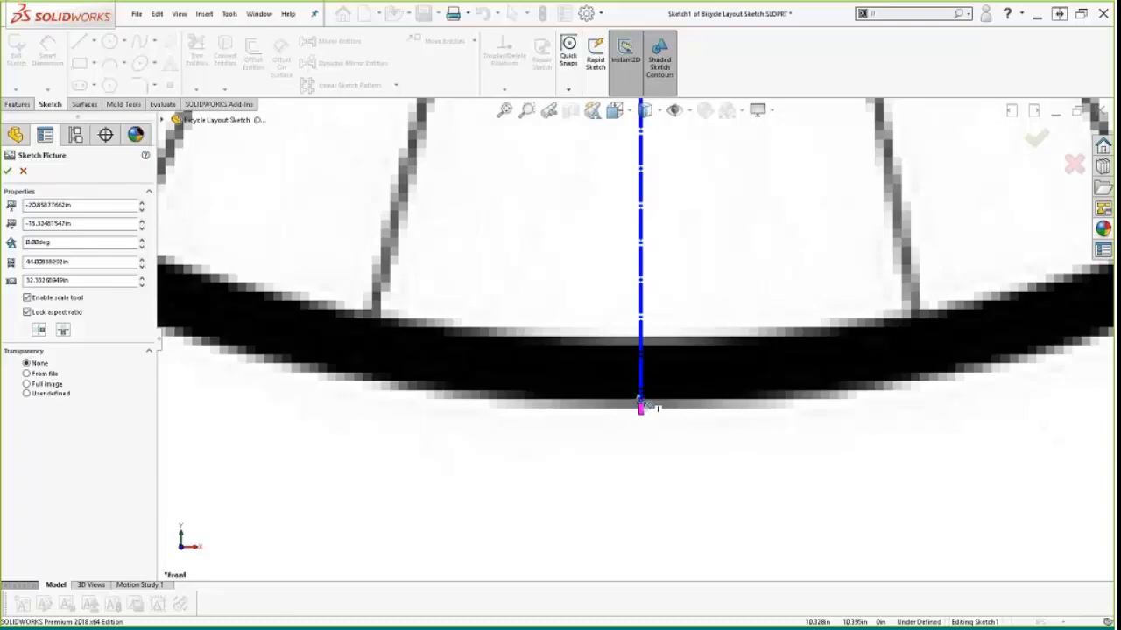
click(642, 407)
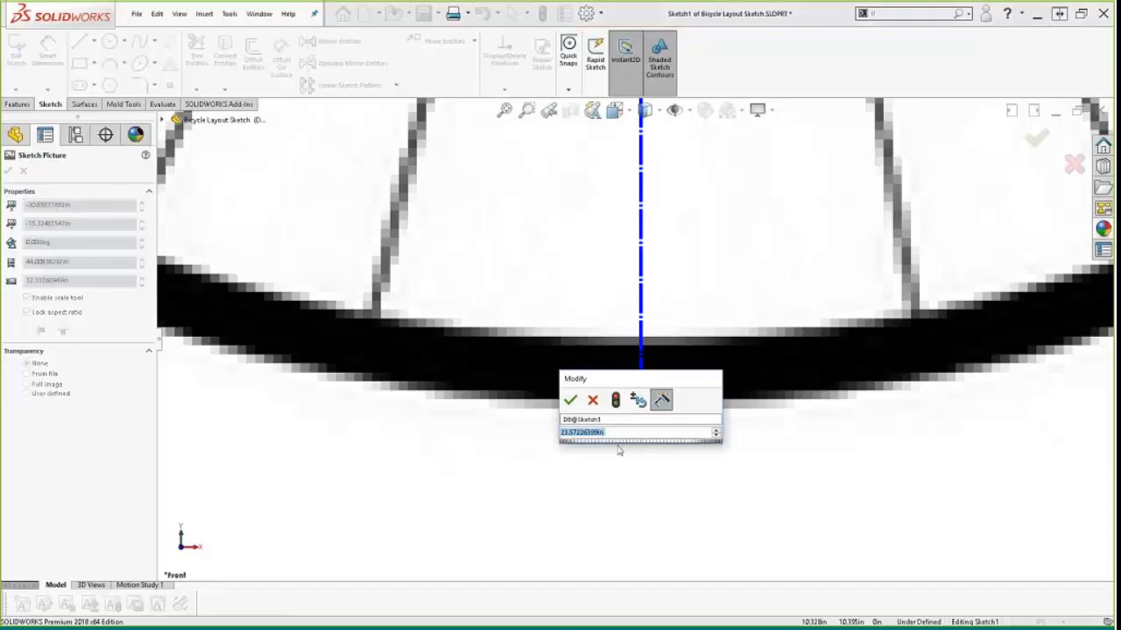
text(42)
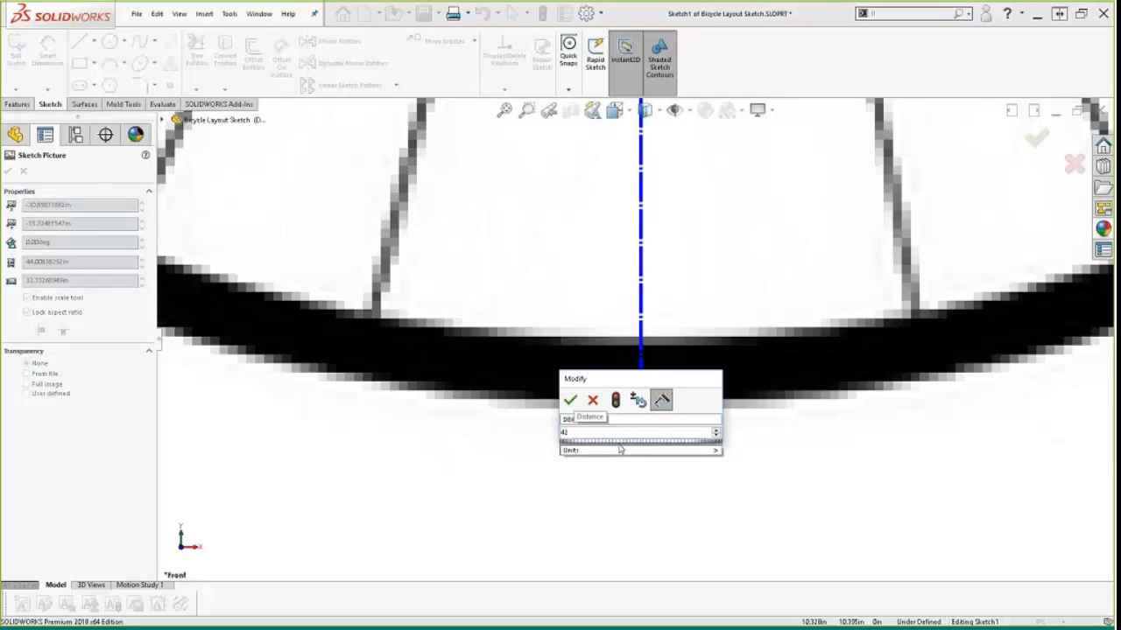
key(Return)
Step: Move the sketch picture so its front wheel coincides with the 42 in circle and the fork lines up with the vertical centerline
key(f)
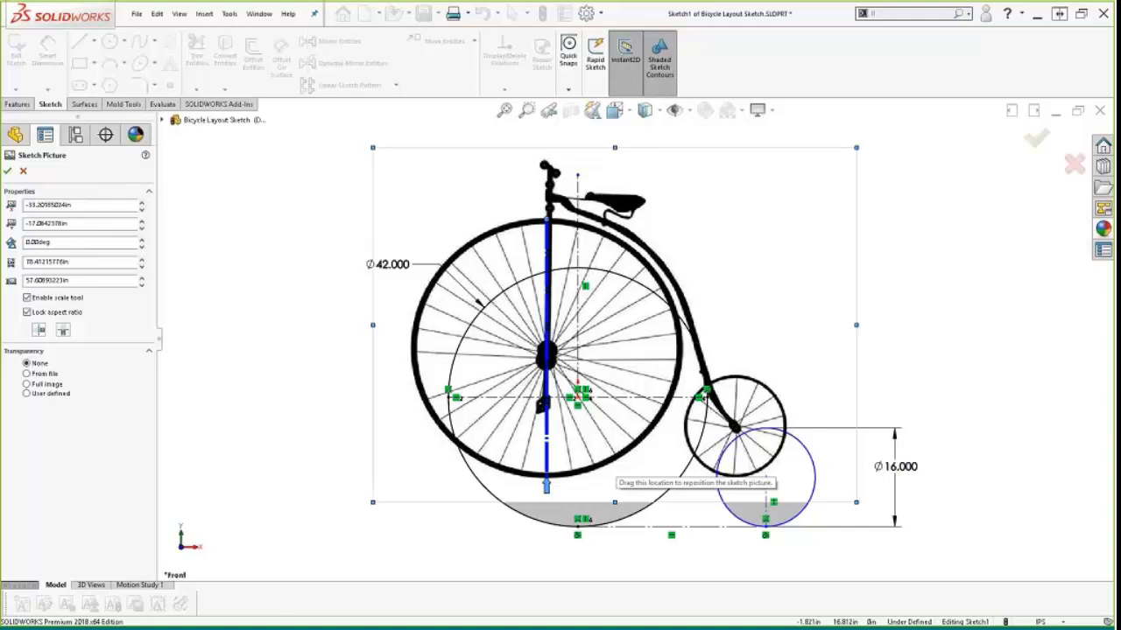
mouse_move(528, 262)
mouse_down()
mouse_move(575, 317)
mouse_move(567, 294)
mouse_up()
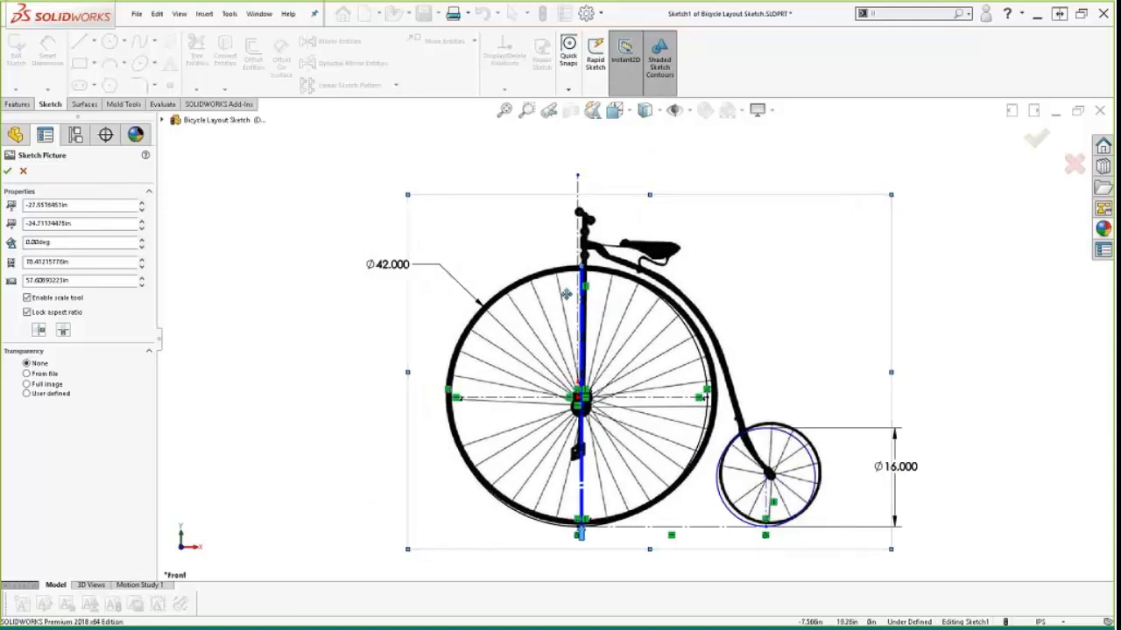
scroll(566, 294, down, 6)
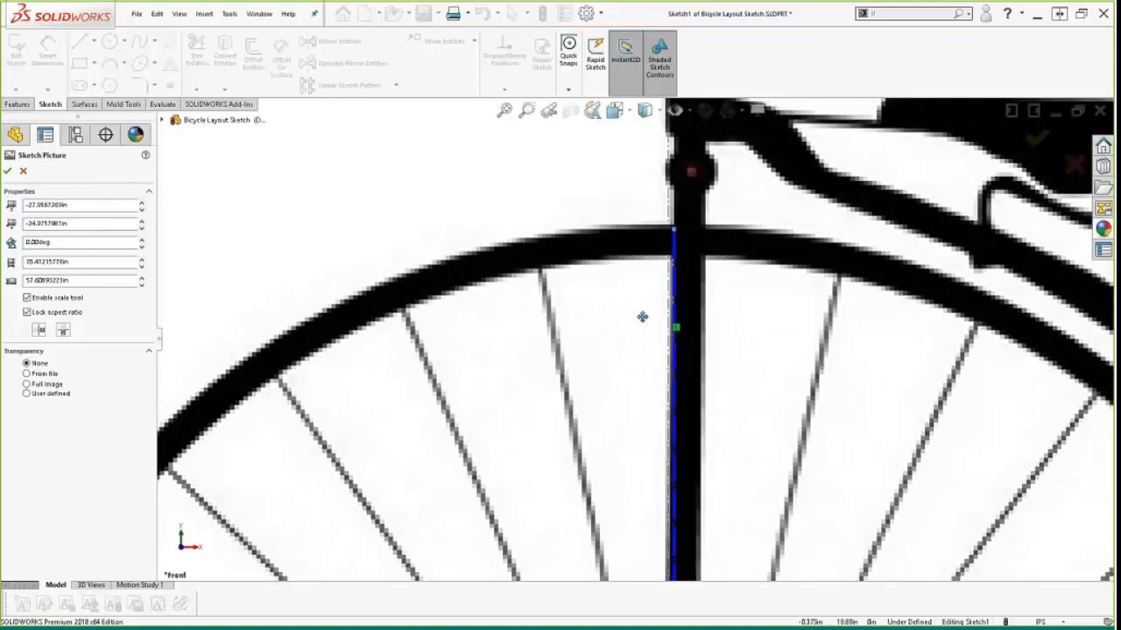
scroll(648, 289, down, 3)
mouse_move(642, 278)
mouse_down()
mouse_move(633, 298)
mouse_move(633, 277)
mouse_up()
scroll(657, 247, down, 2)
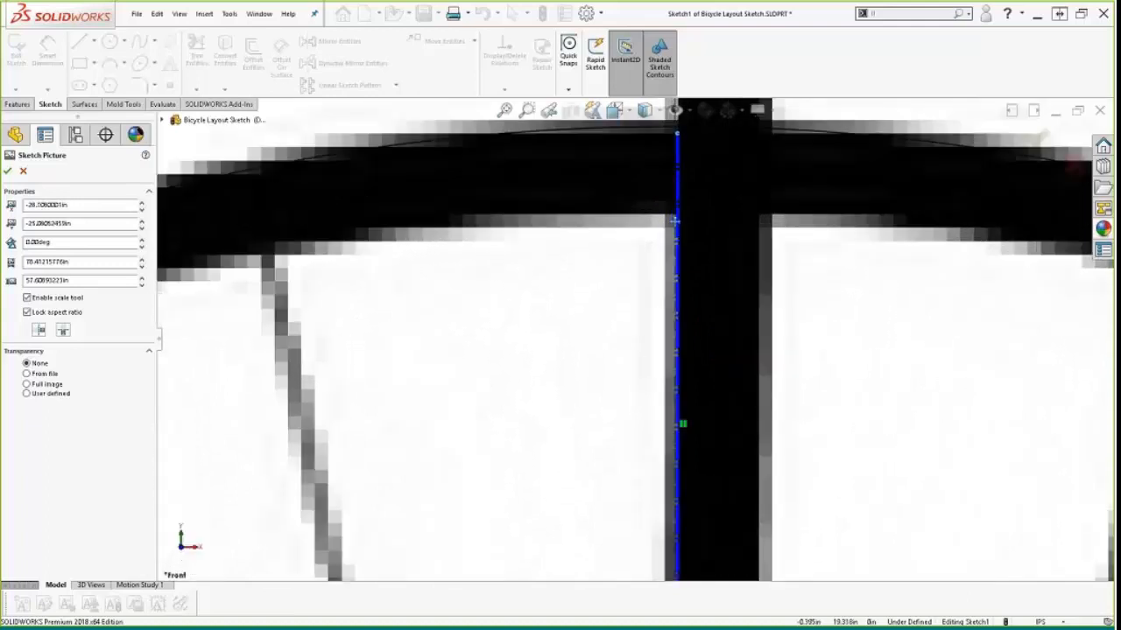
scroll(675, 220, down, 4)
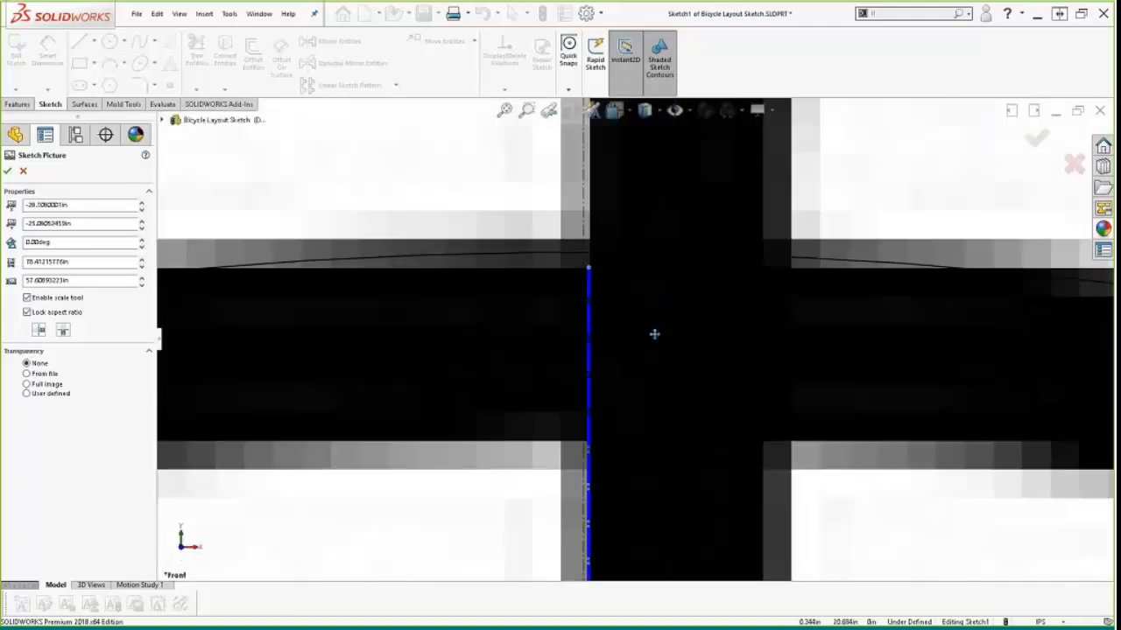
drag(654, 334, 650, 317)
scroll(660, 440, up, 5)
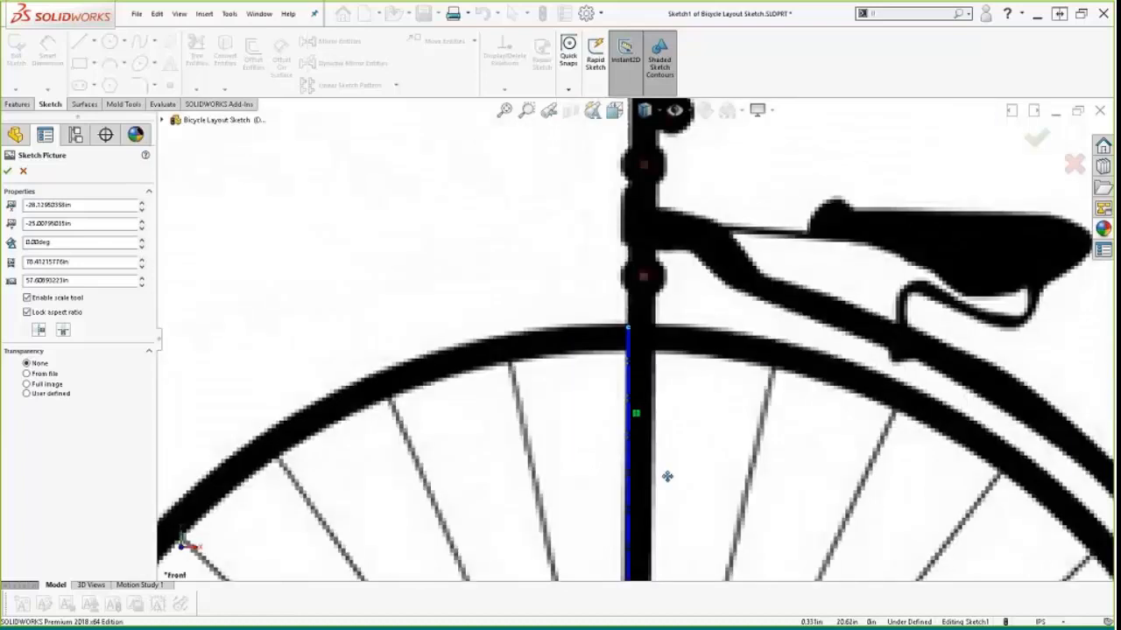
scroll(667, 477, up, 6)
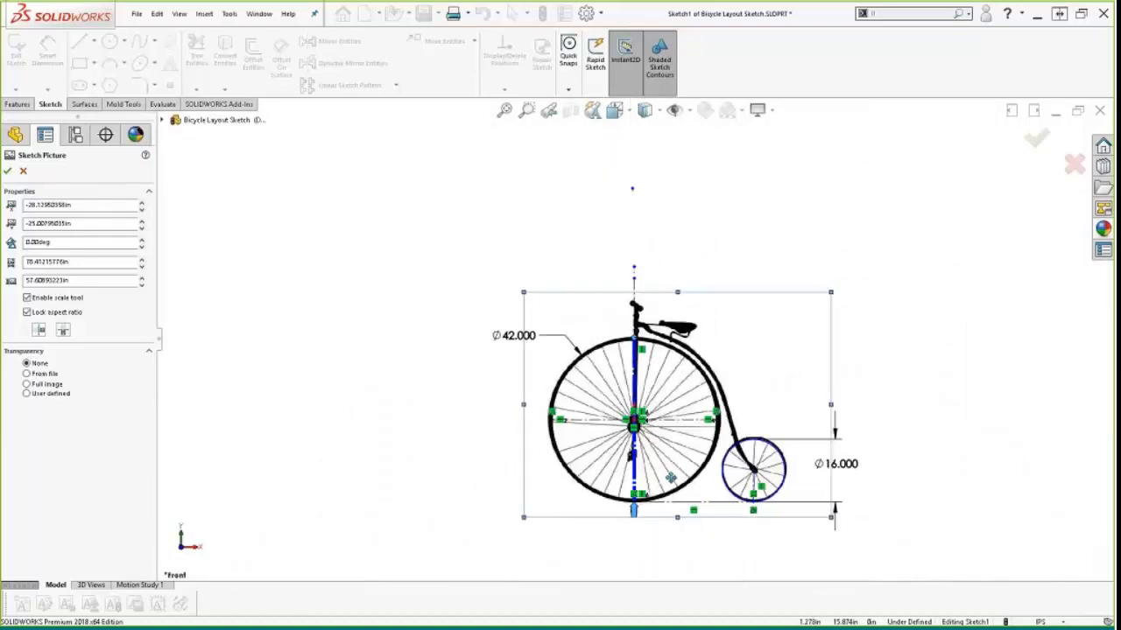
Step: Try to shift the sketch picture slightly down so its rear wheel fits the 16 in circle better
scroll(770, 482, down, 3)
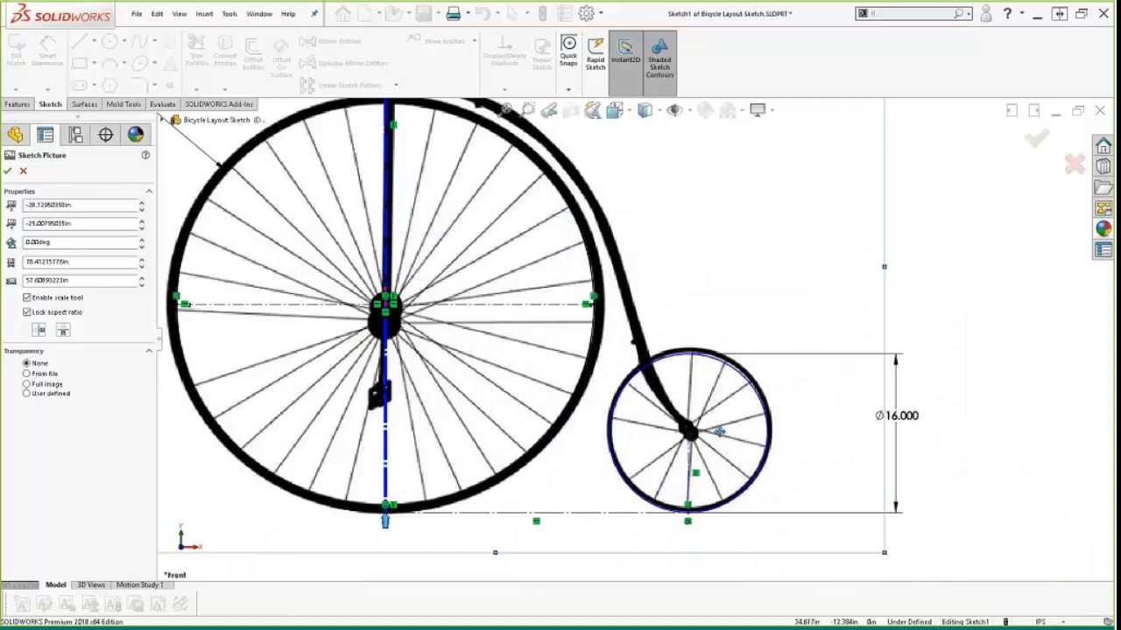
scroll(685, 431, down, 3)
scroll(644, 350, up, 3)
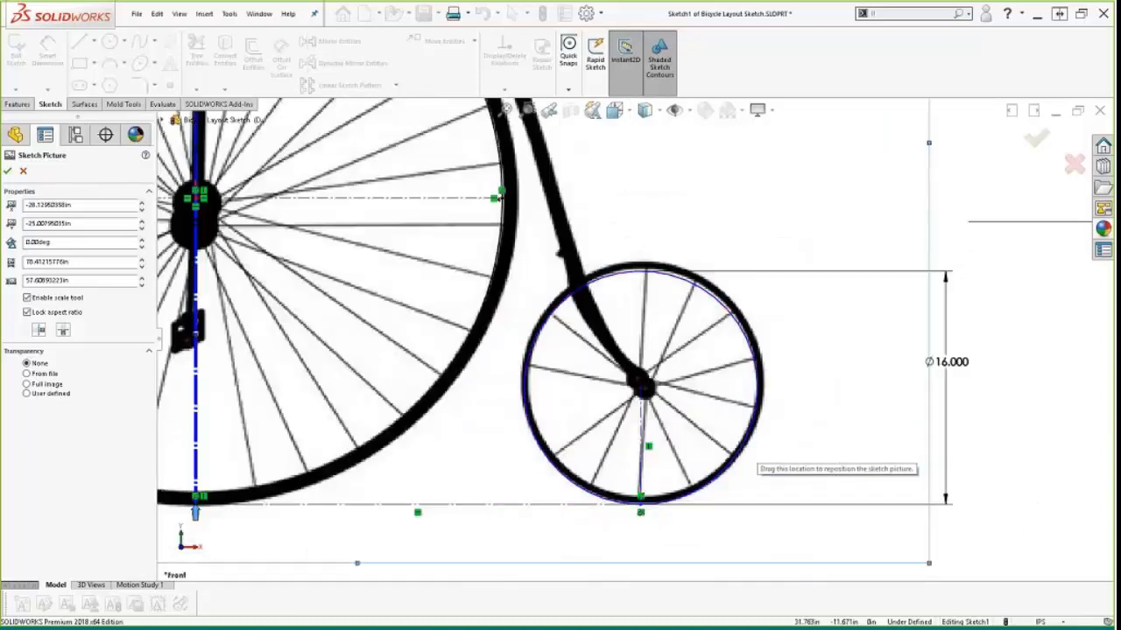
drag(640, 506, 638, 509)
scroll(309, 277, up, 4)
scroll(485, 219, down, 3)
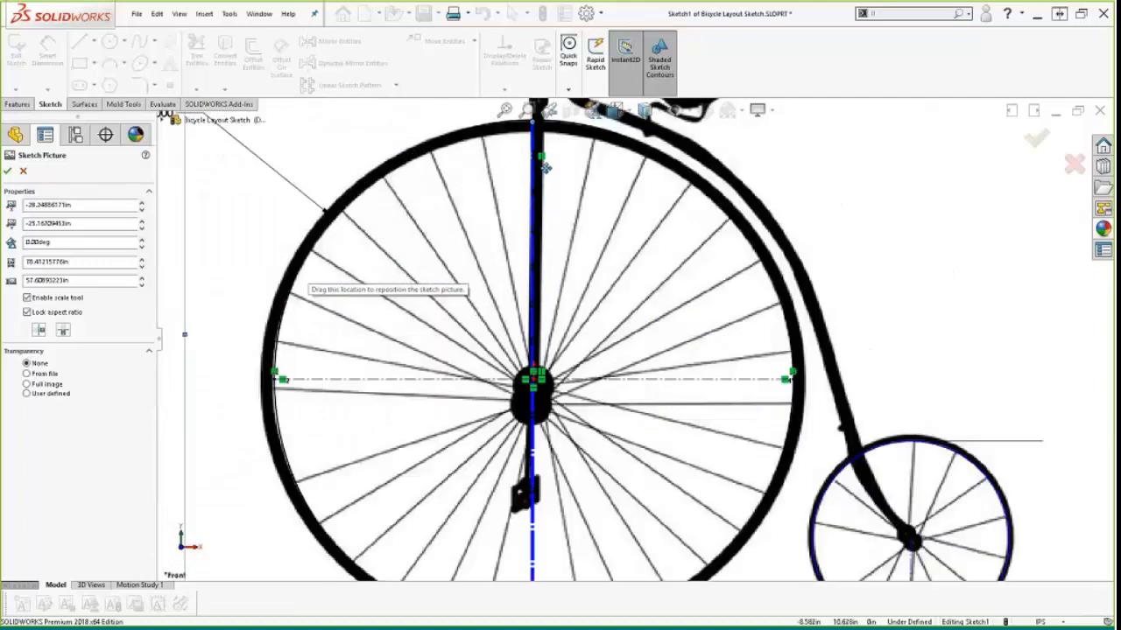
Step: Realign the picture's front wheel top with the top of the 42 in circle on the vertical centerline and accept the placement
scroll(560, 167, down, 2)
scroll(615, 237, up, 1)
scroll(600, 200, down, 6)
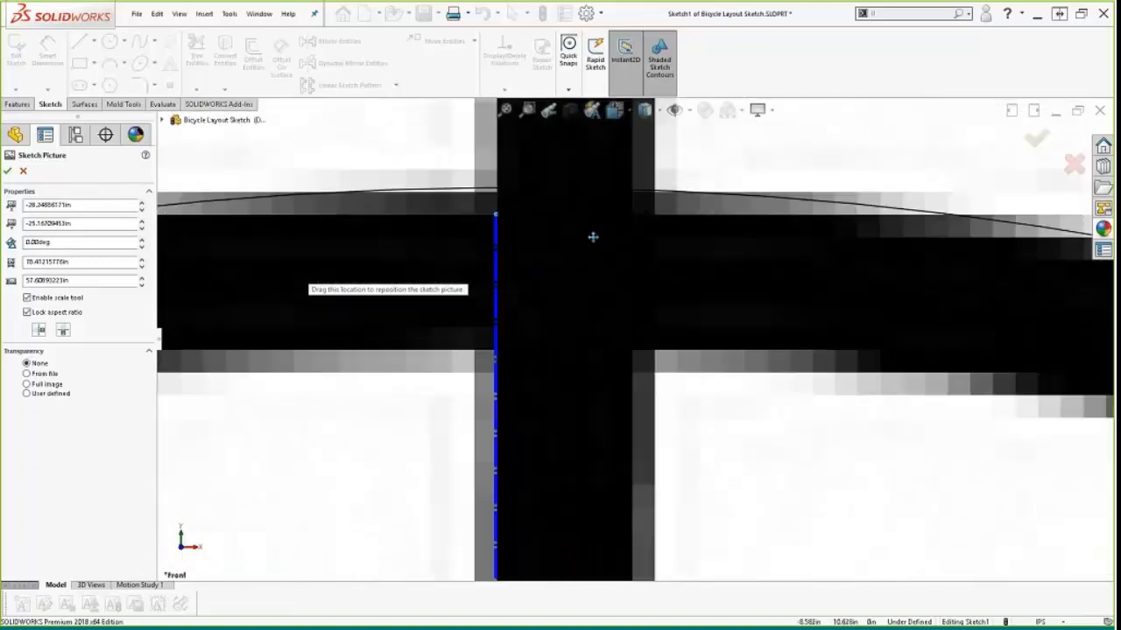
scroll(592, 237, down, 1)
mouse_move(571, 316)
mouse_down()
mouse_move(596, 330)
mouse_move(598, 284)
mouse_up()
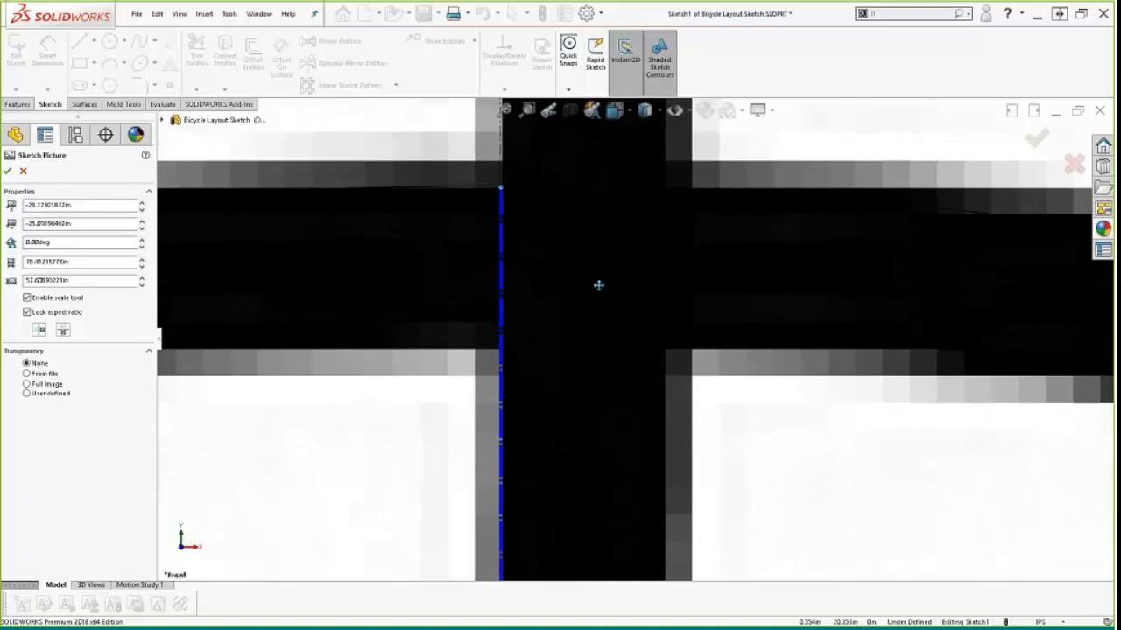
click(1039, 140)
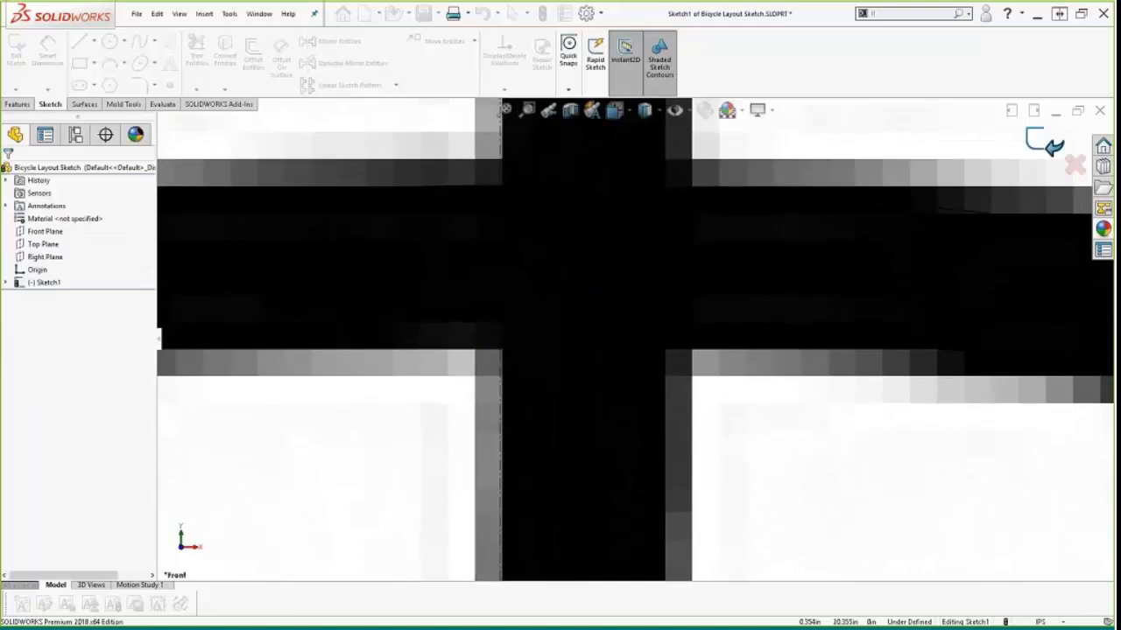
Step: Move the 16 in circle along the ground line to match the picture's rear wheel, its tangent point at about X 30.65 in
scroll(643, 521, up, 10)
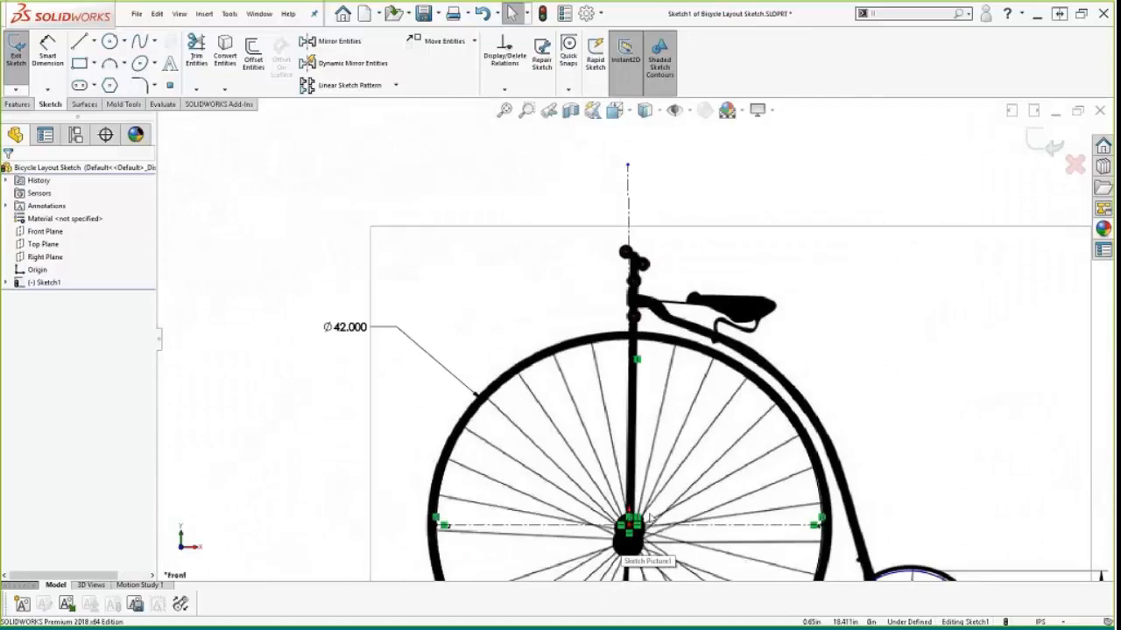
scroll(649, 517, up, 4)
scroll(740, 468, down, 8)
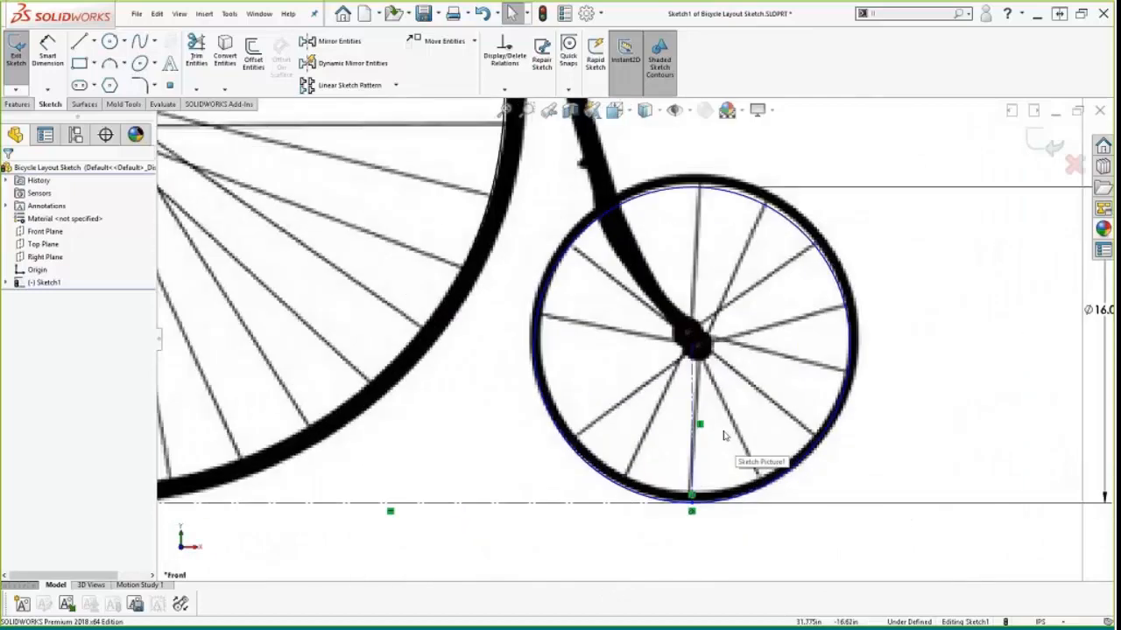
click(692, 510)
mouse_move(706, 511)
mouse_down()
mouse_move(880, 534)
mouse_move(517, 518)
mouse_move(696, 515)
mouse_up()
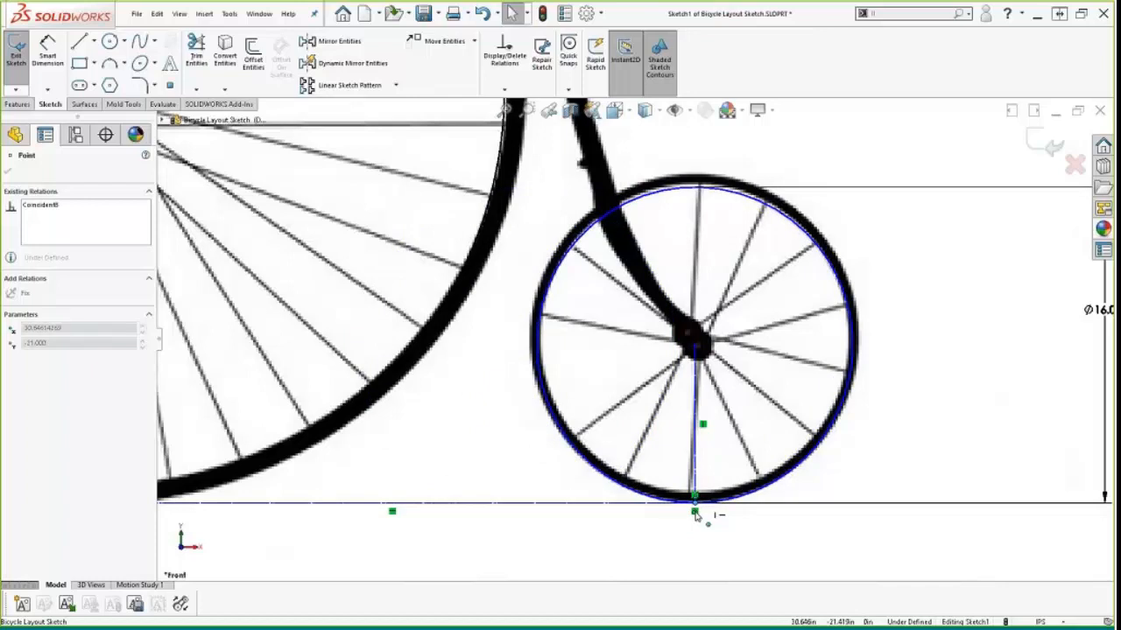
drag(696, 516, 696, 515)
key(Escape)
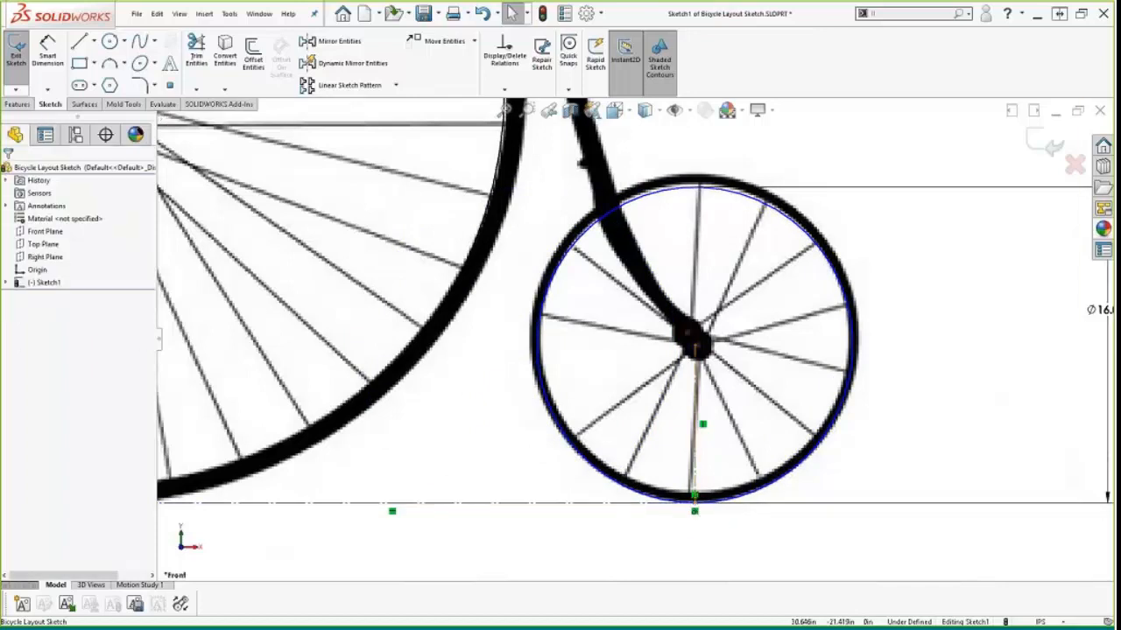
Step: Dimension the horizontal ground construction line between the two wheels' tangent points and set it to 30.5 in
right_drag(675, 353, 675, 306)
click(534, 514)
key(z)
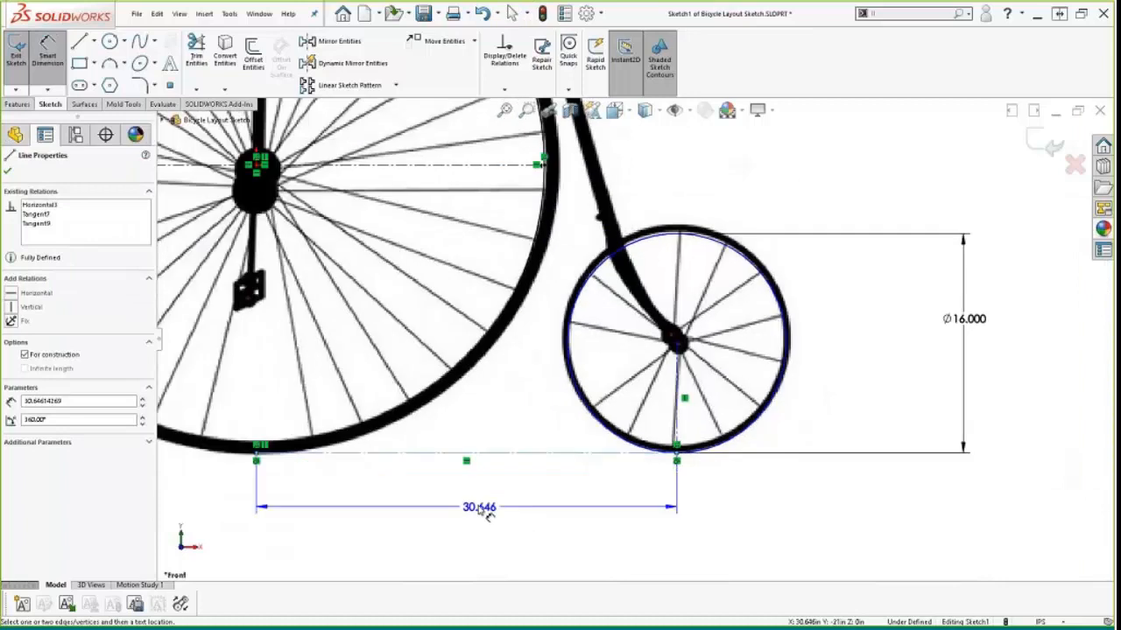
click(483, 512)
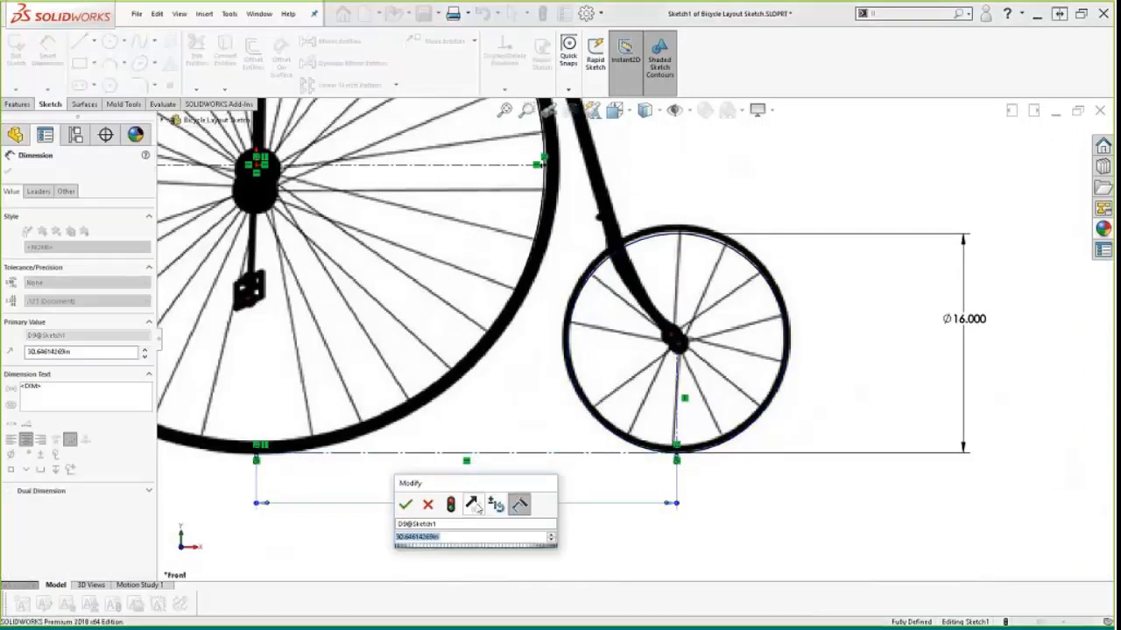
text(30.5)
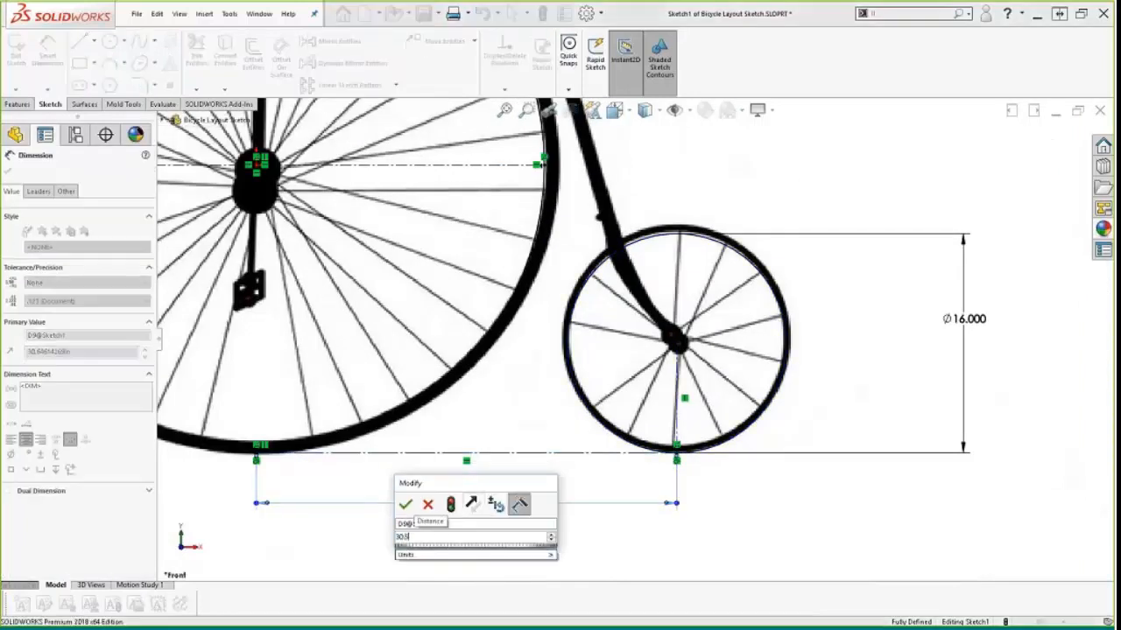
key(Return)
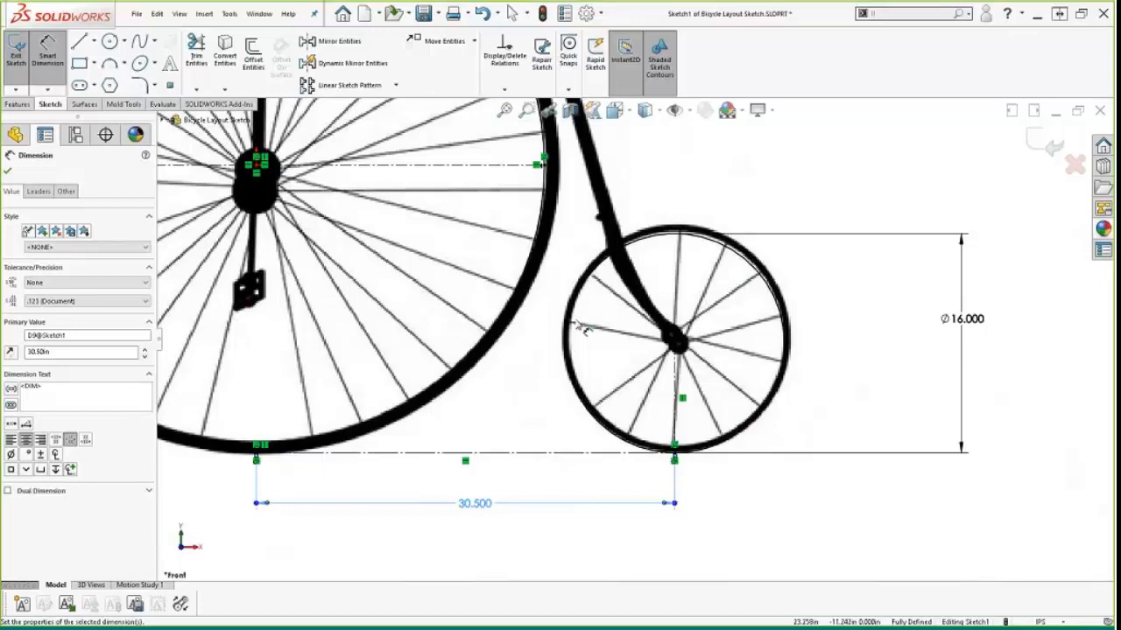
Step: Place two sketch points on the vertical centerline at the head tube's lower and upper ends, at Y about 23.39 in and 26.1 in
scroll(571, 282, up, 3)
scroll(517, 213, down, 4)
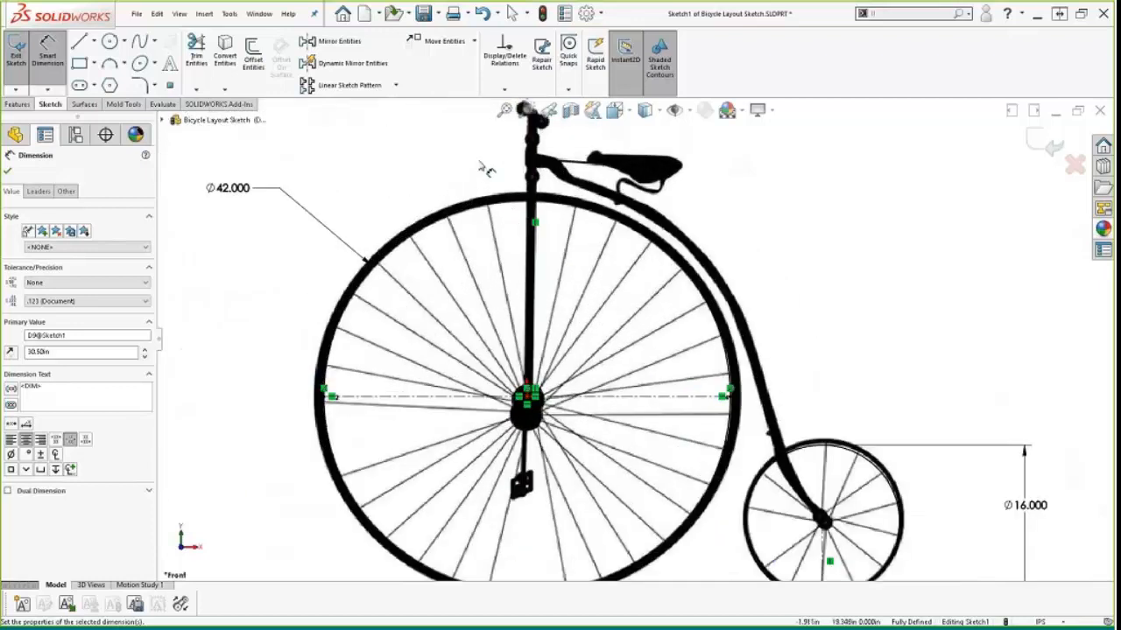
key(Escape)
key(Escape)
key(s)
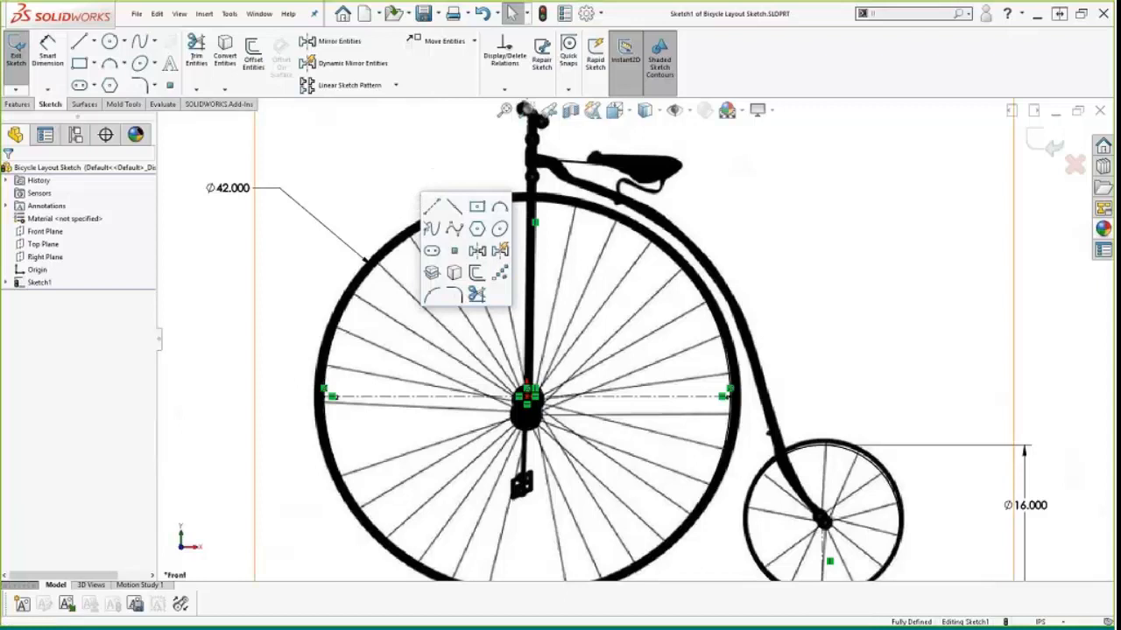
click(454, 251)
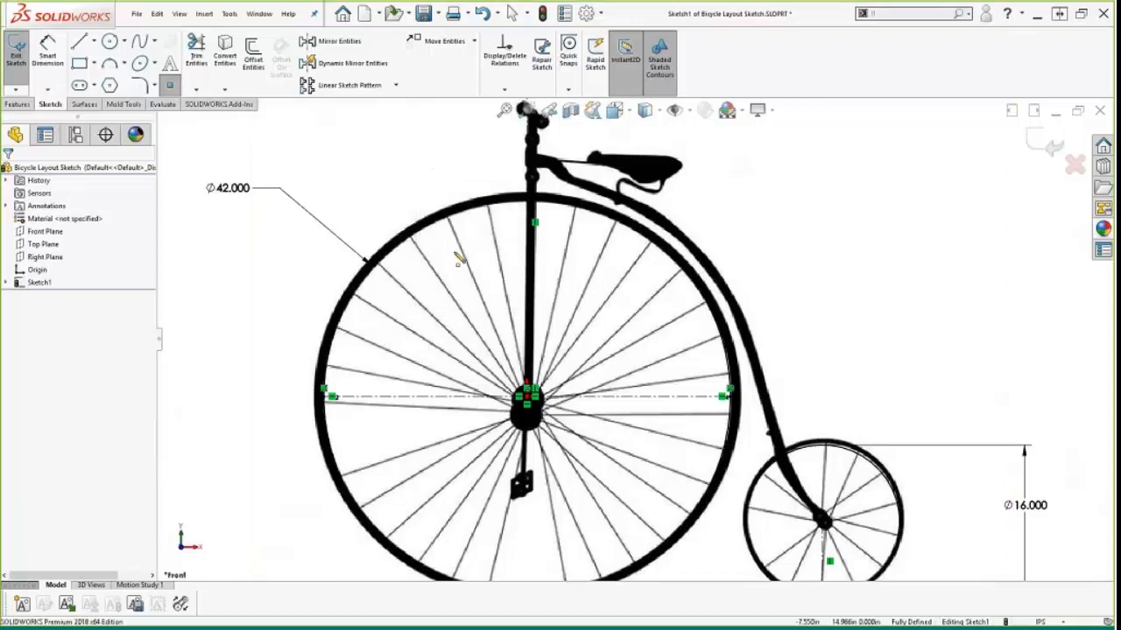
scroll(574, 217, down, 3)
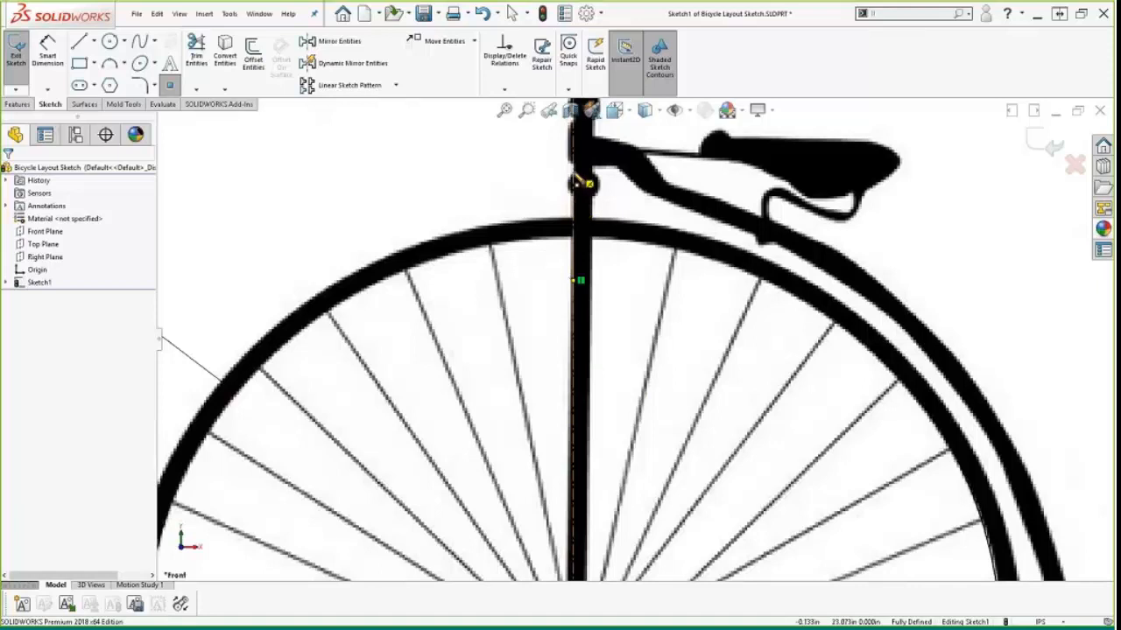
click(578, 181)
scroll(580, 184, up, 4)
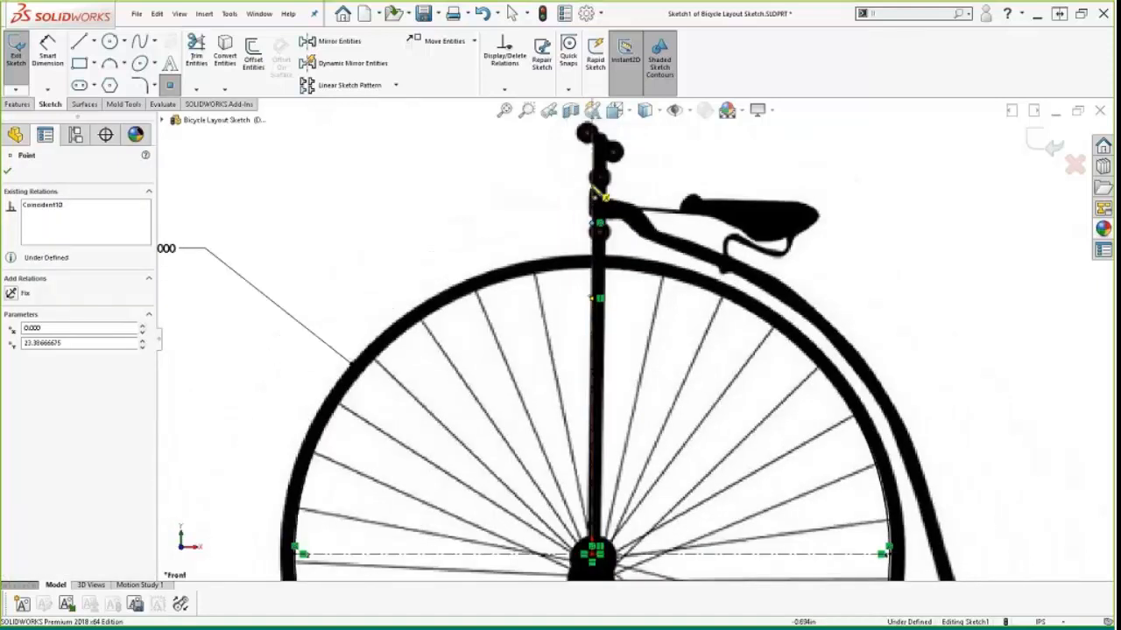
key(Escape)
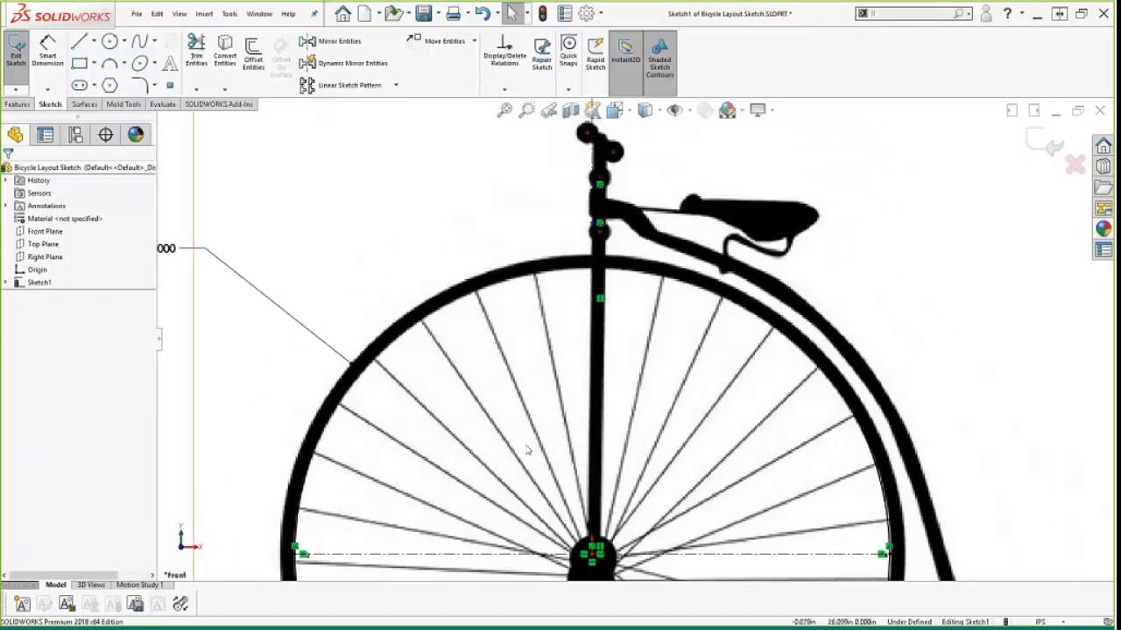
Step: Dimension the lower head-tube point's height above the front wheel's horizontal centerline and set it to 23.5 in
right_drag(528, 450, 504, 273)
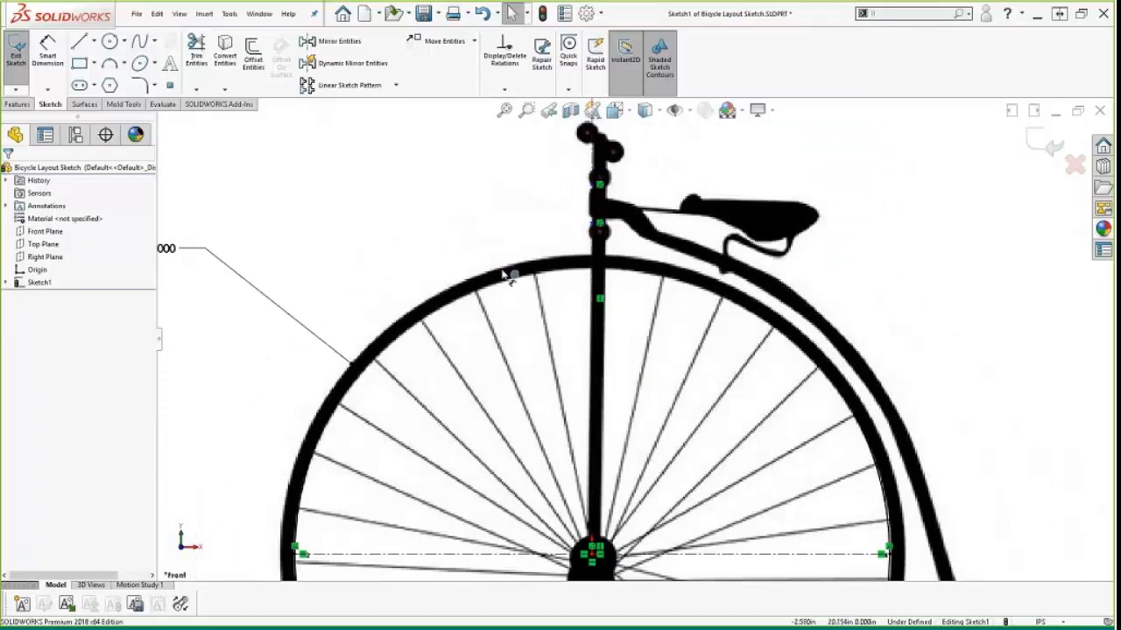
click(591, 555)
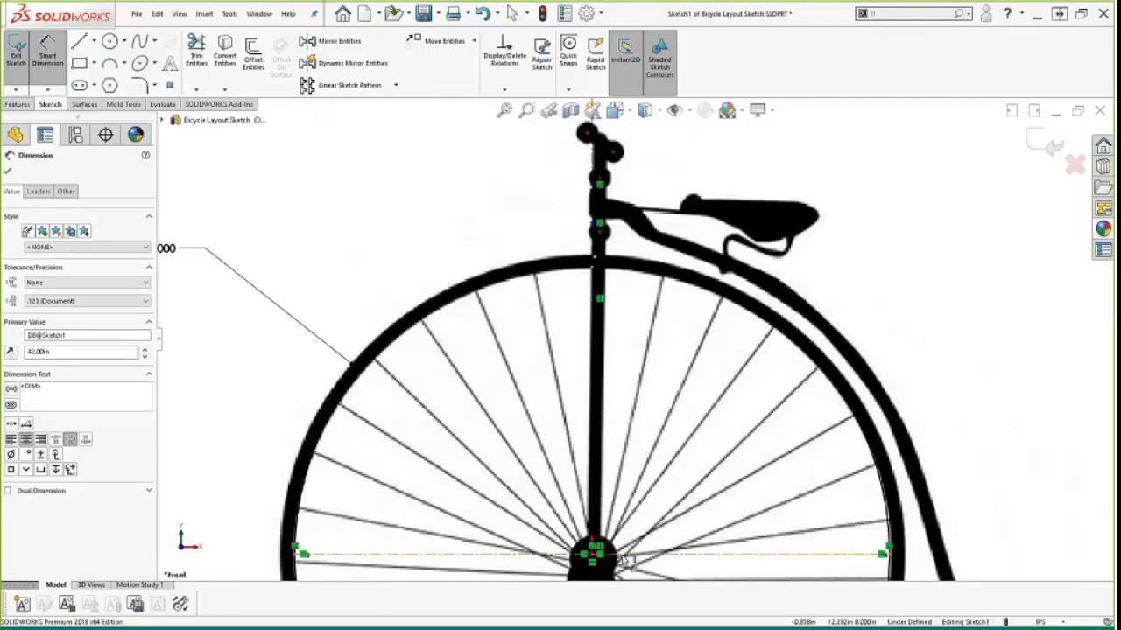
click(600, 224)
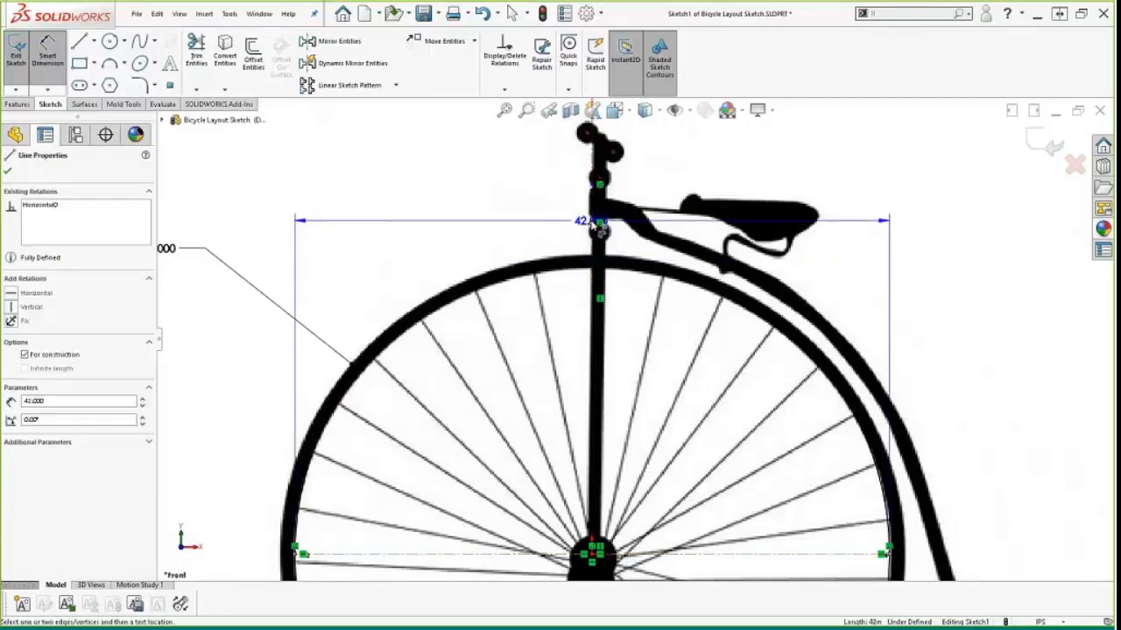
click(450, 252)
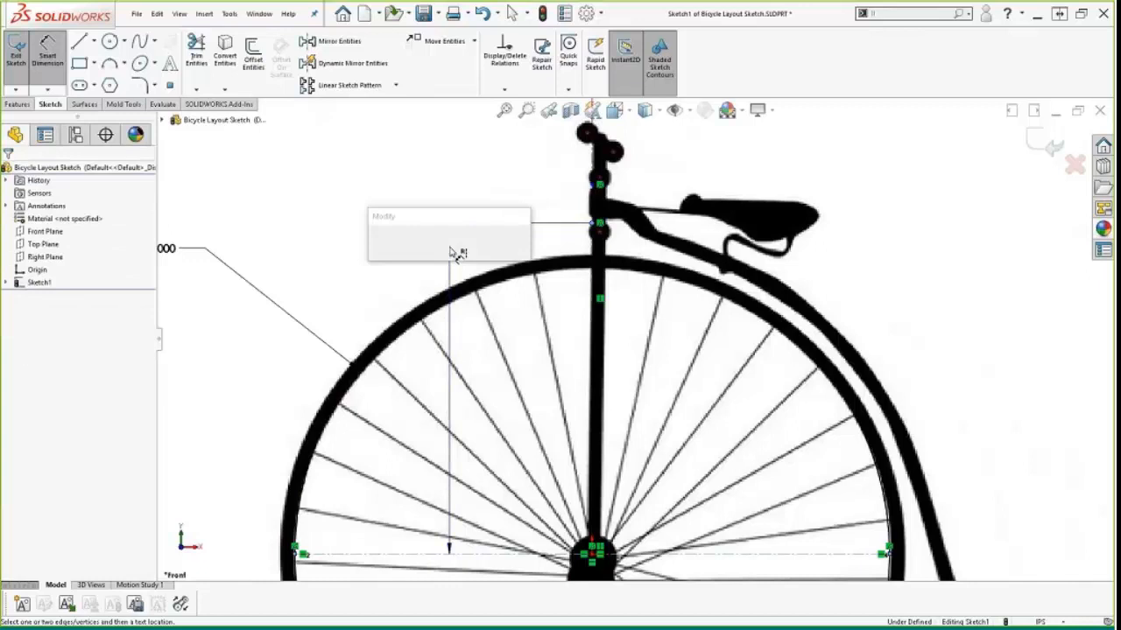
text(=)
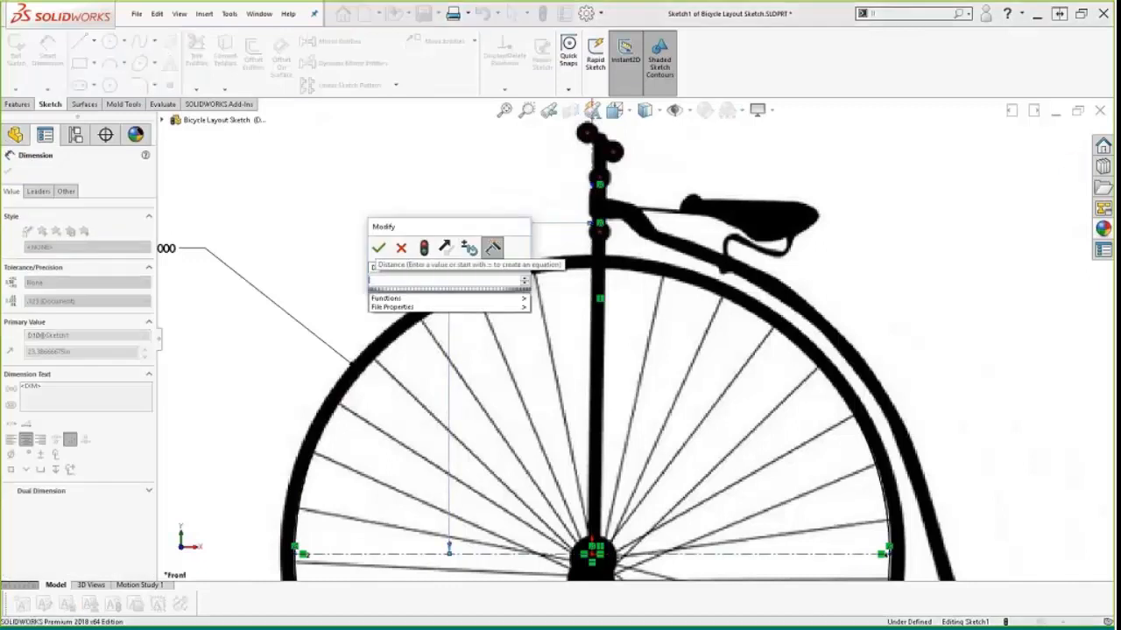
text(23.5)
key(Return)
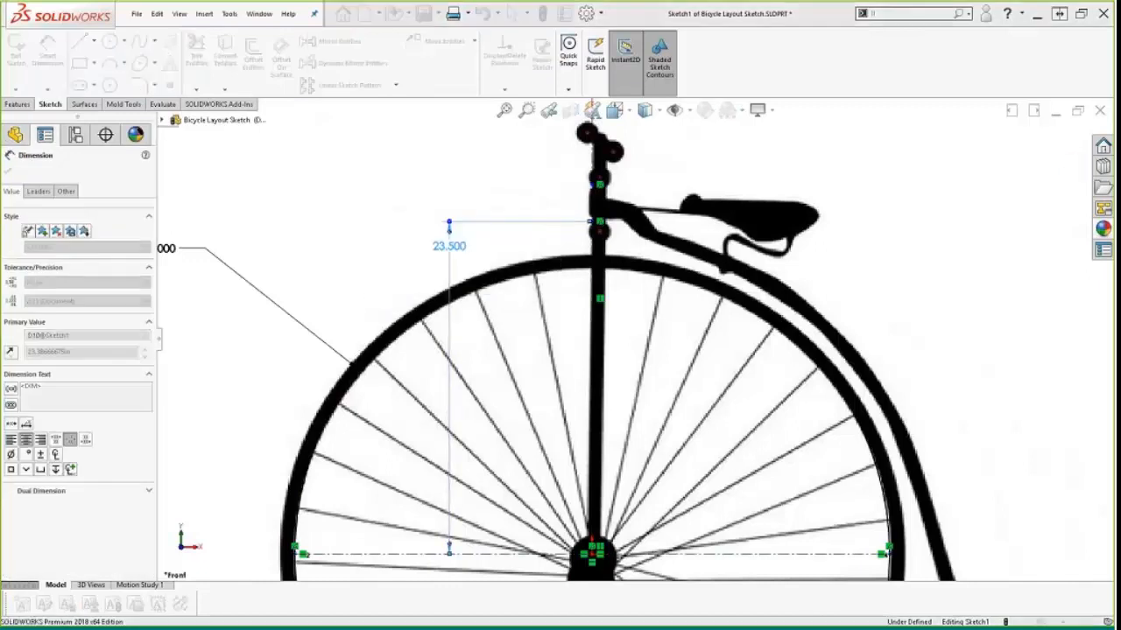
Step: Dimension the vertical distance between the two head-tube points and set it to 2.5 in
click(598, 183)
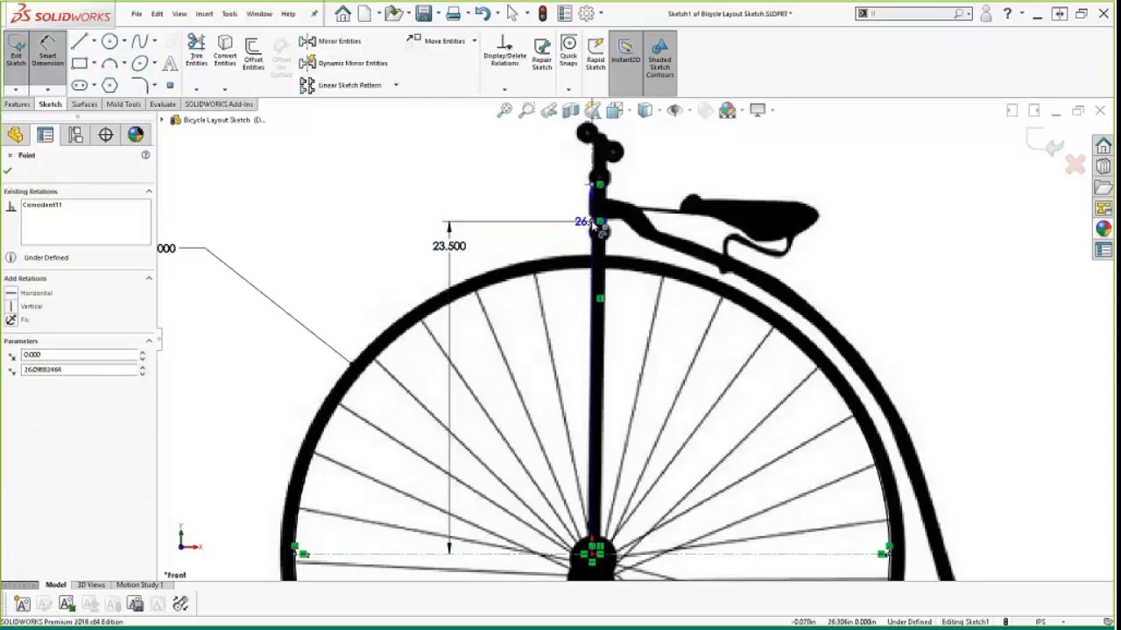
click(600, 225)
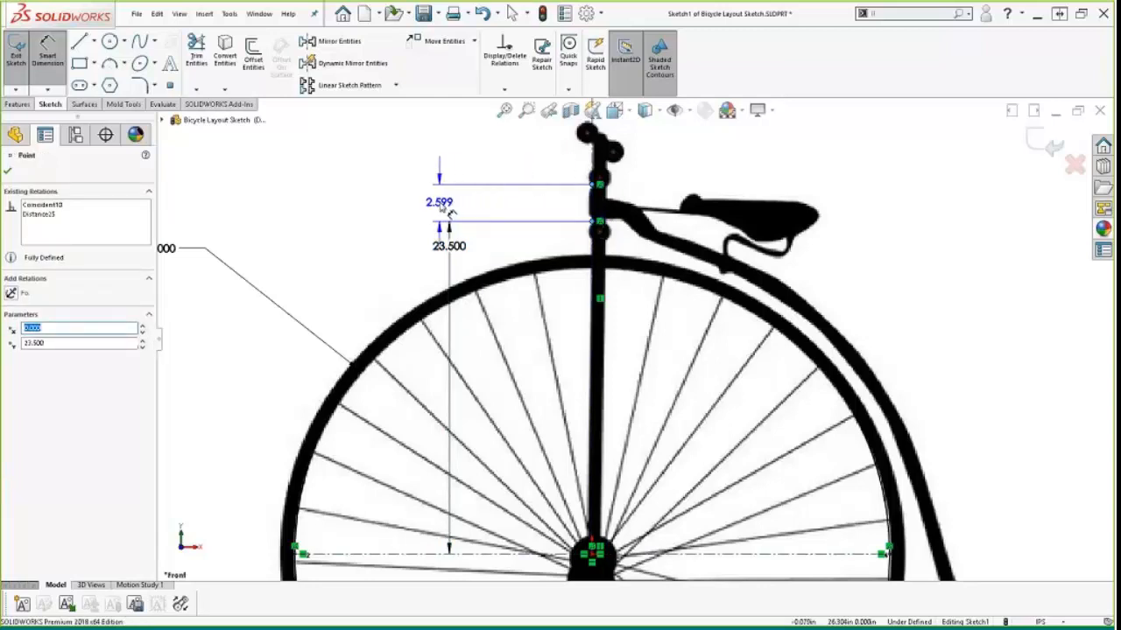
click(449, 213)
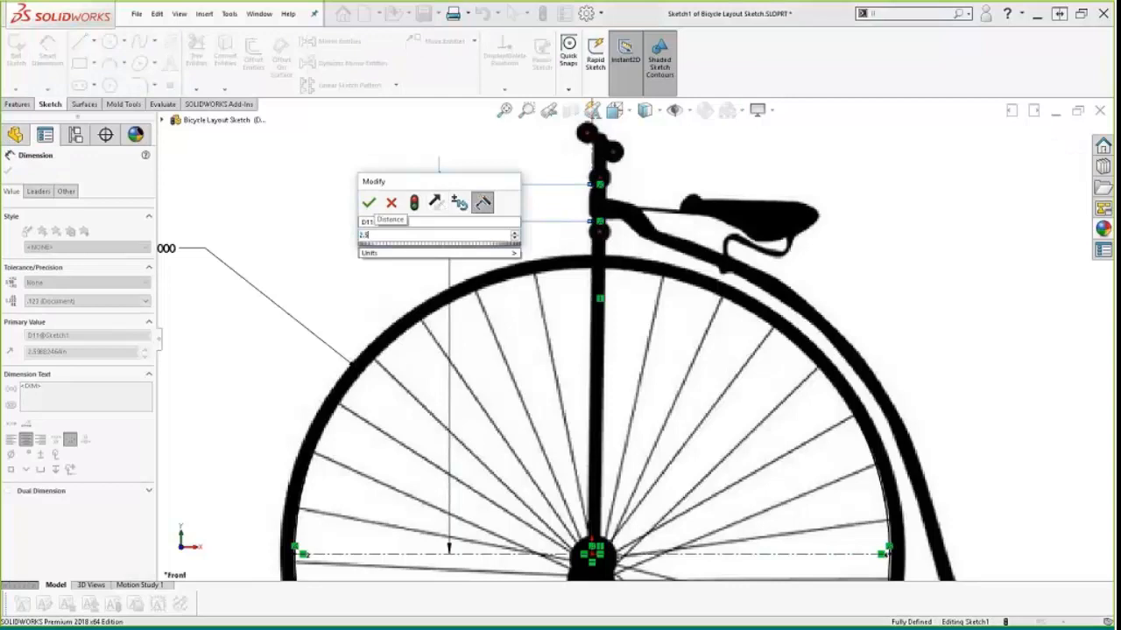
key(Return)
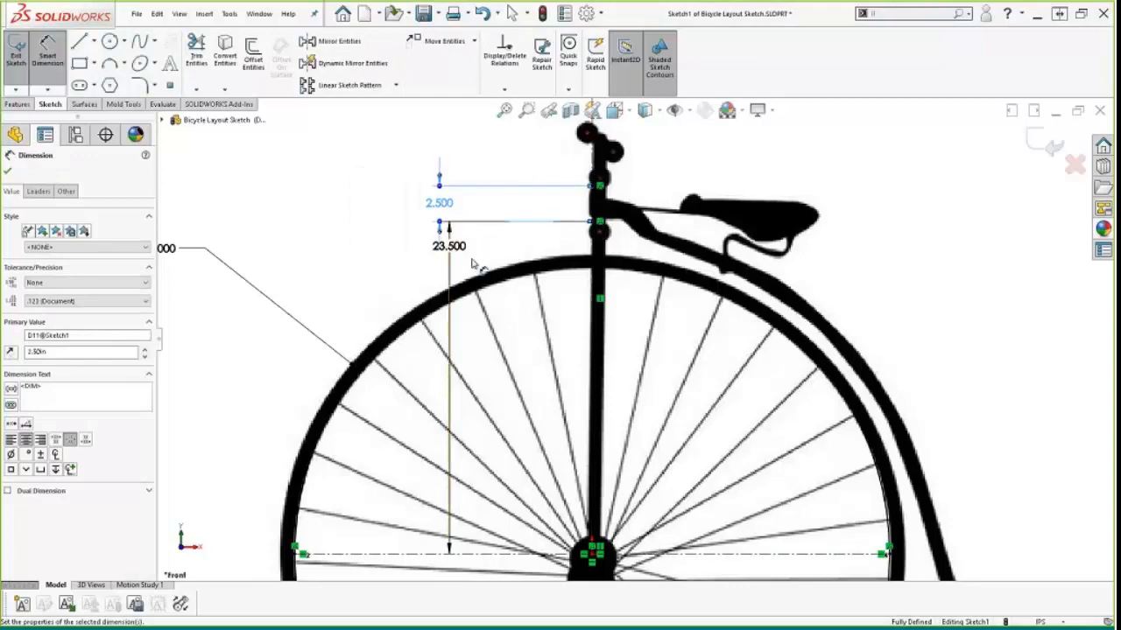
Step: Place a sketch point on the vertical centerline between the front wheel's top and the lower head-tube point, at Y about 22 in
key(s)
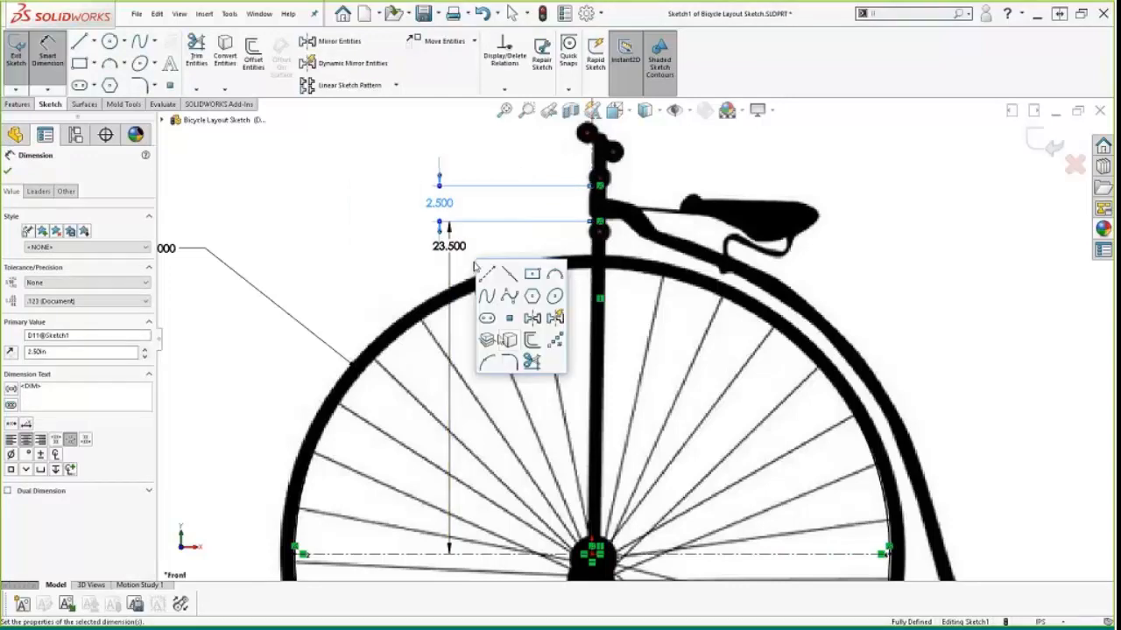
click(510, 321)
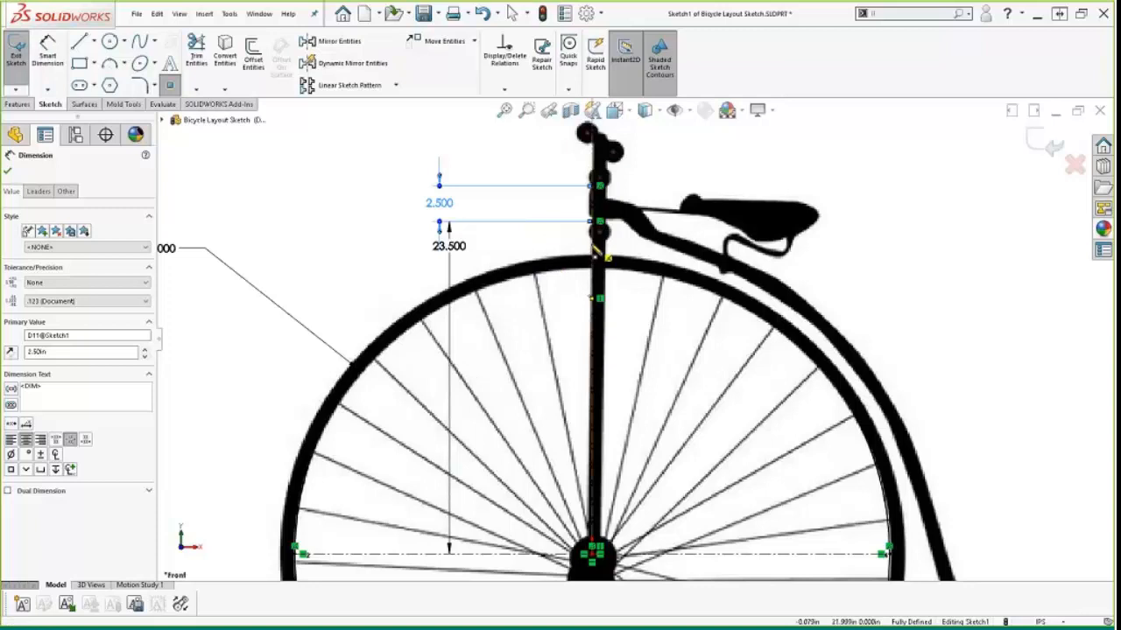
click(591, 243)
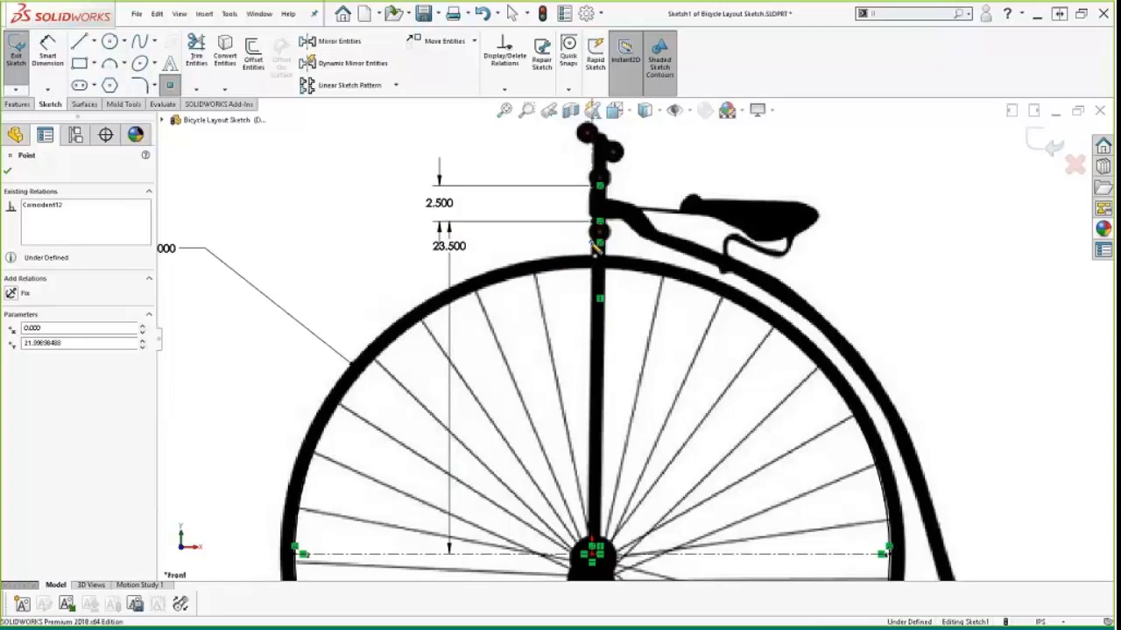
key(Escape)
Step: Dimension the gap between the top of the 42 in circle and the point just above it, and set it to 1 in
scroll(593, 244, down, 1)
scroll(594, 249, down, 3)
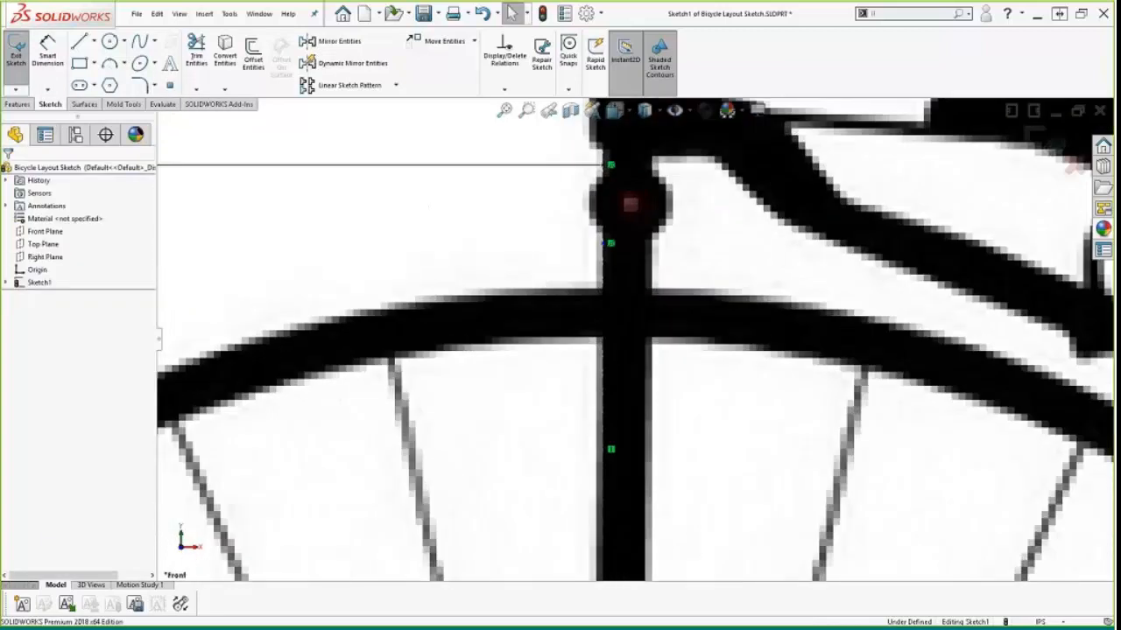
right_drag(536, 159, 536, 118)
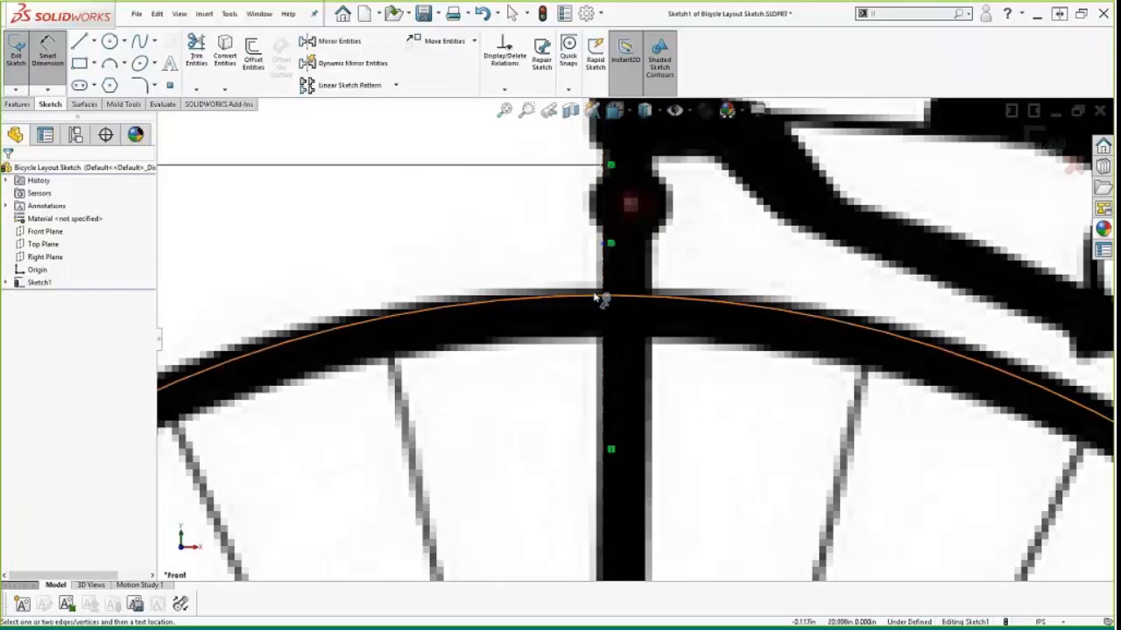
click(601, 296)
click(610, 243)
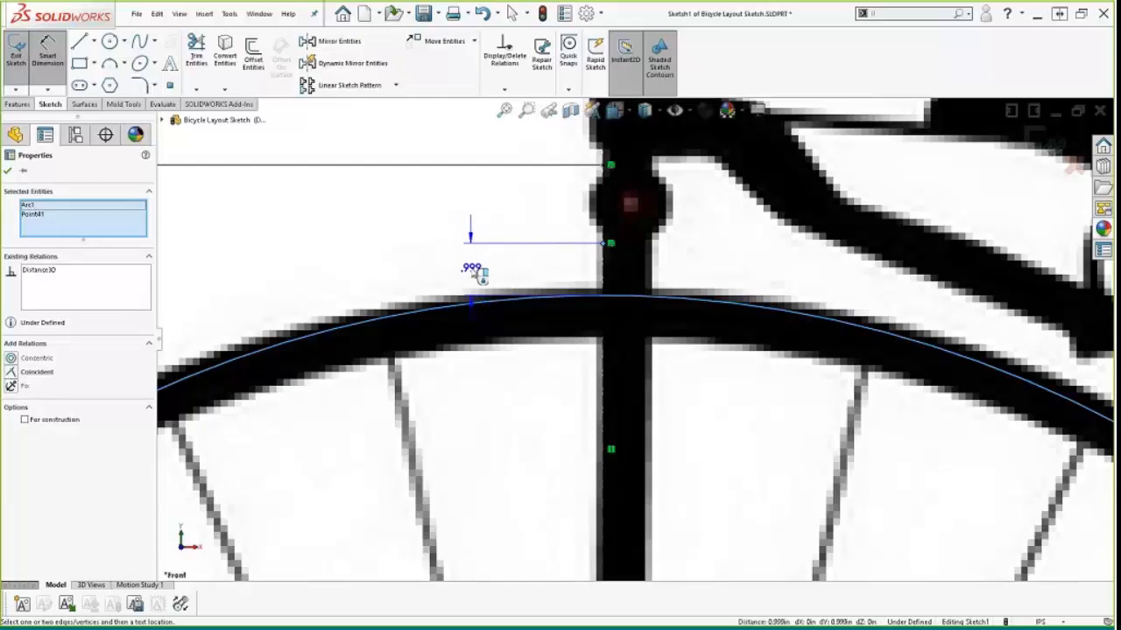
click(470, 267)
click(473, 275)
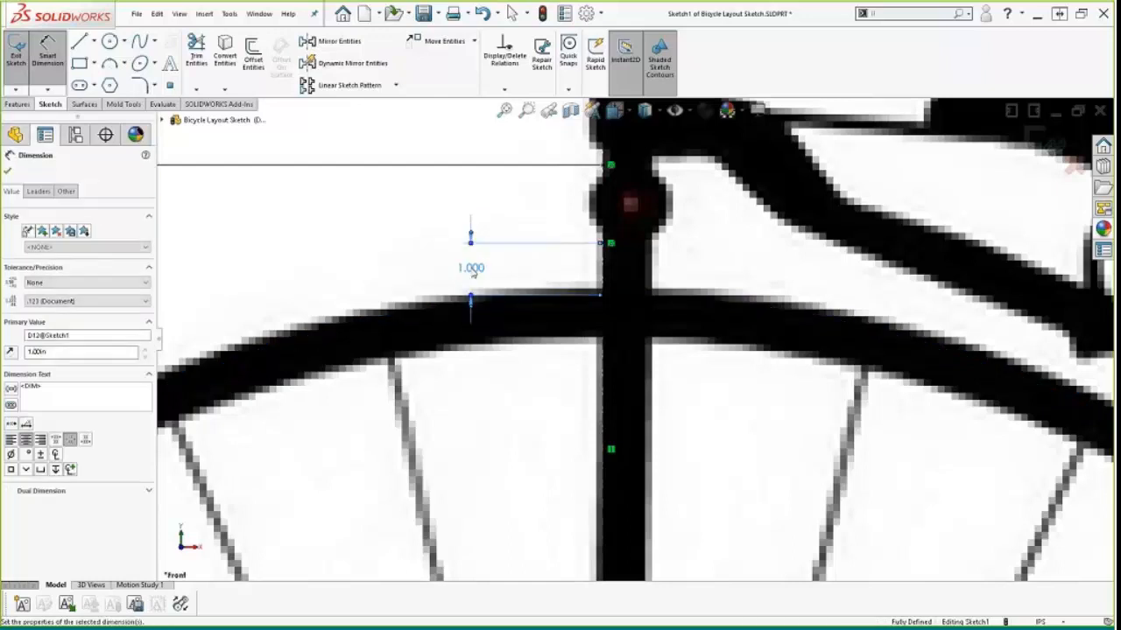
key(Escape)
key(Escape)
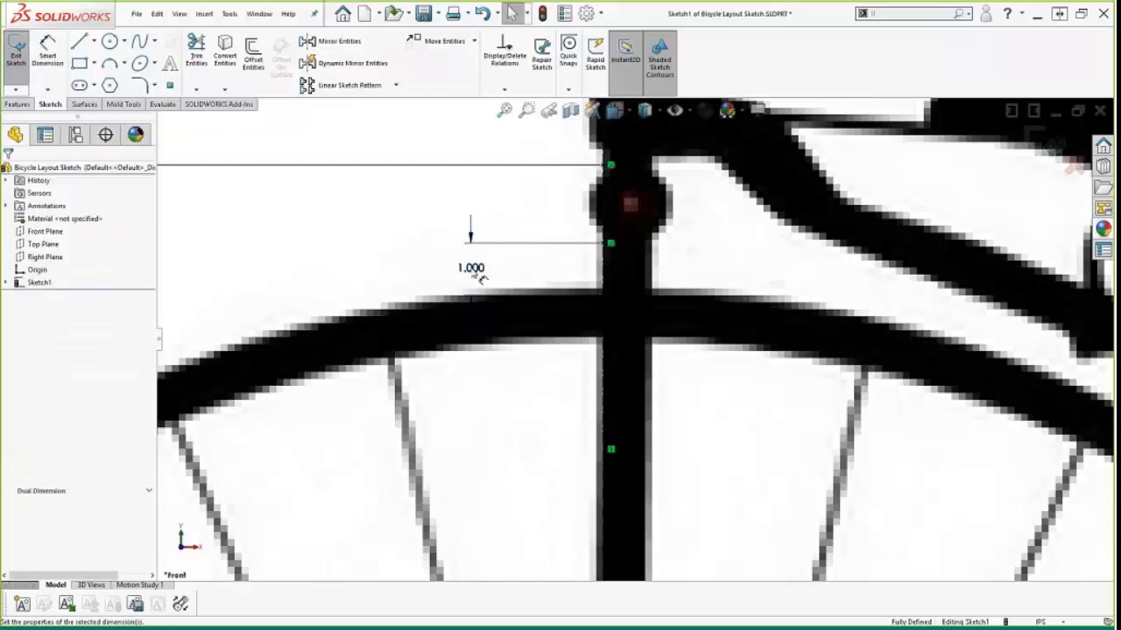
Step: Draw a vertical construction line up from the 16 in circle's center and a horizontal one about 5 in long to the frame tube, at Y about -4.82 in
scroll(655, 379, up, 5)
scroll(655, 378, up, 5)
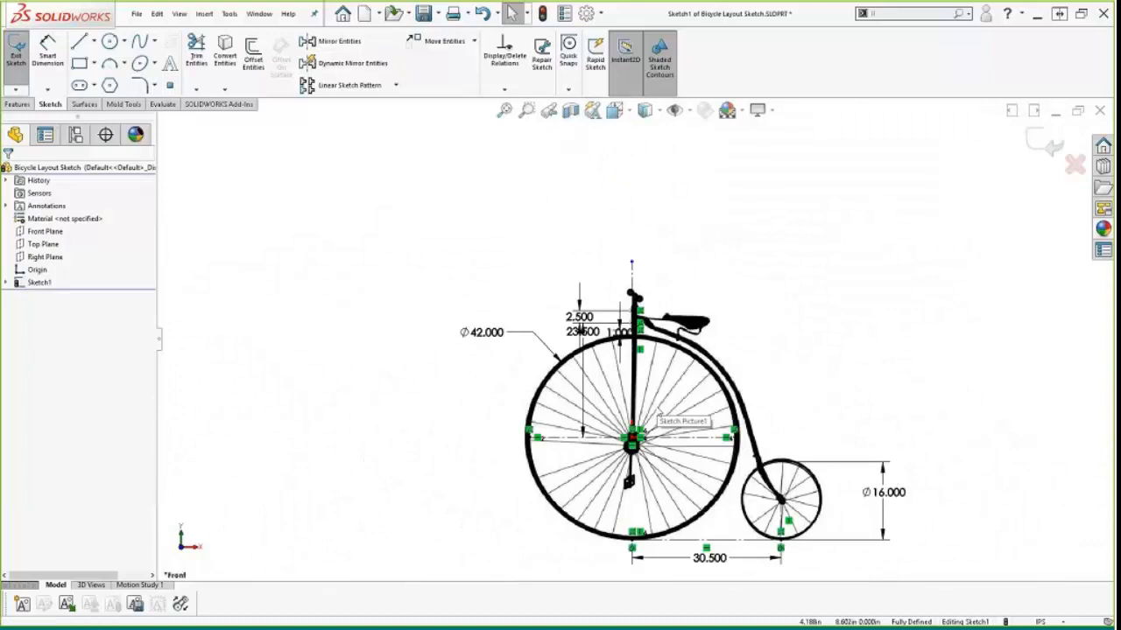
scroll(648, 410, down, 3)
scroll(694, 355, up, 4)
scroll(695, 355, down, 5)
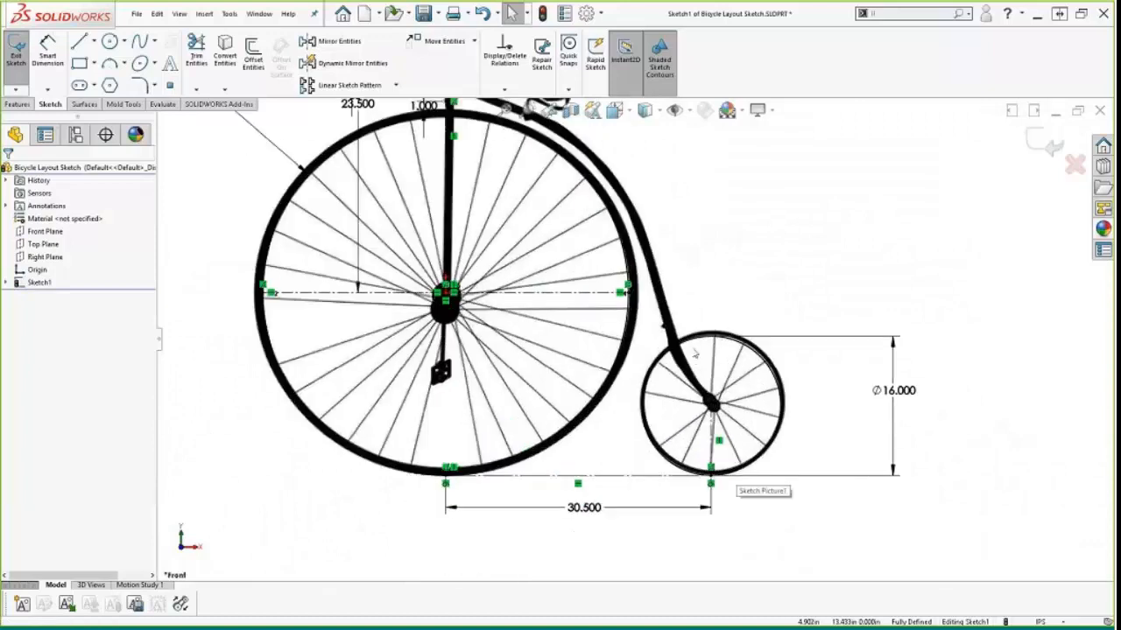
key(s)
click(722, 271)
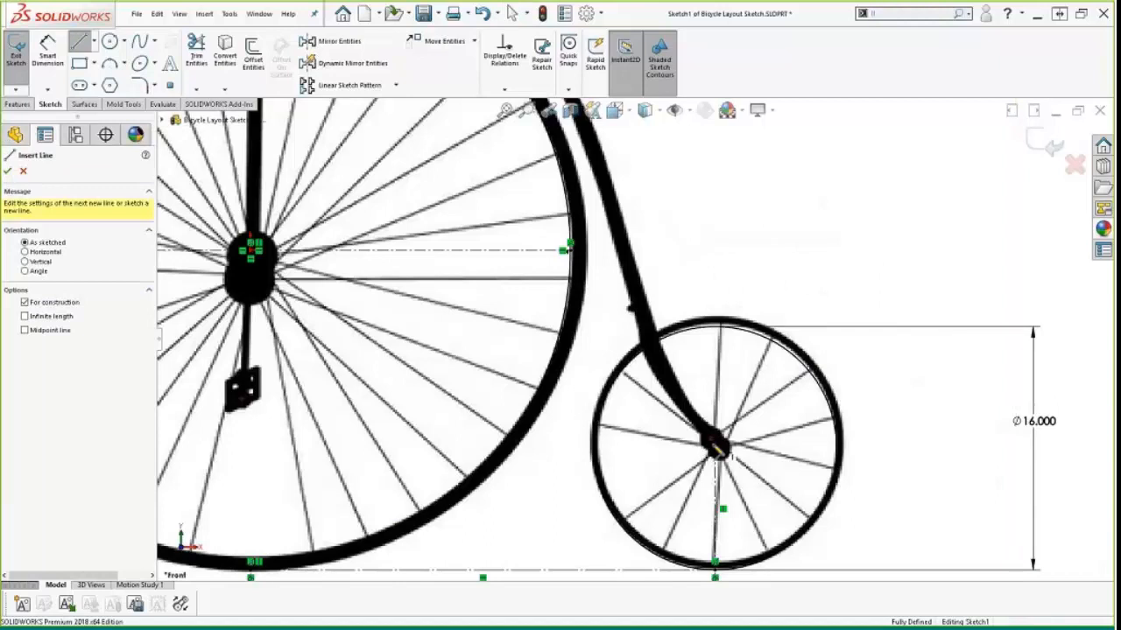
click(716, 444)
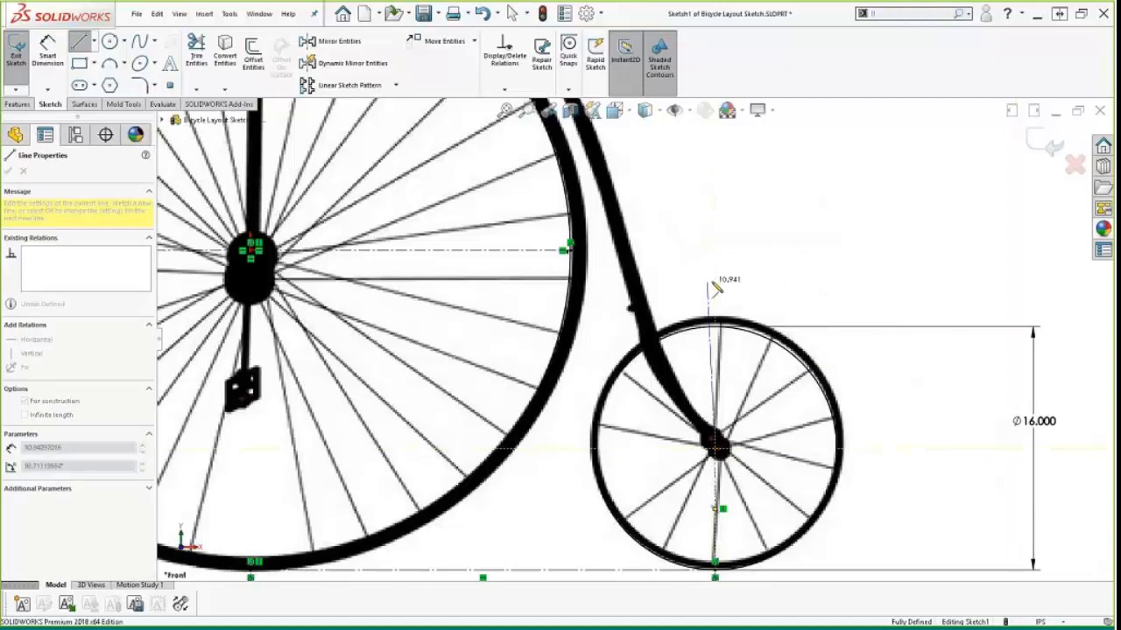
click(715, 280)
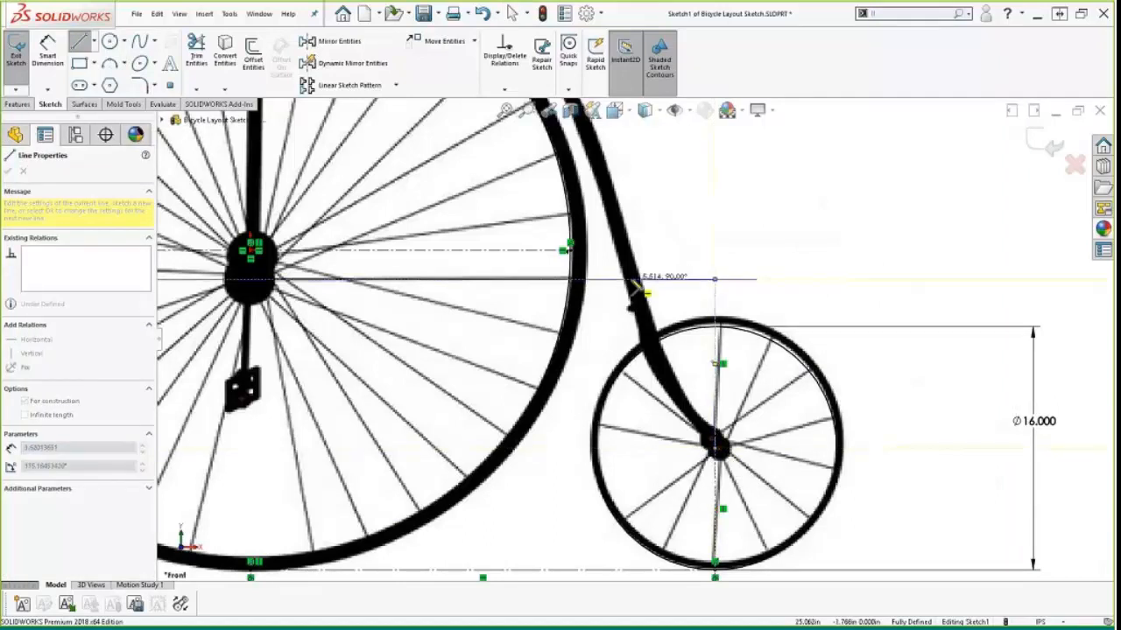
click(631, 280)
key(Escape)
drag(714, 280, 714, 310)
drag(633, 309, 647, 328)
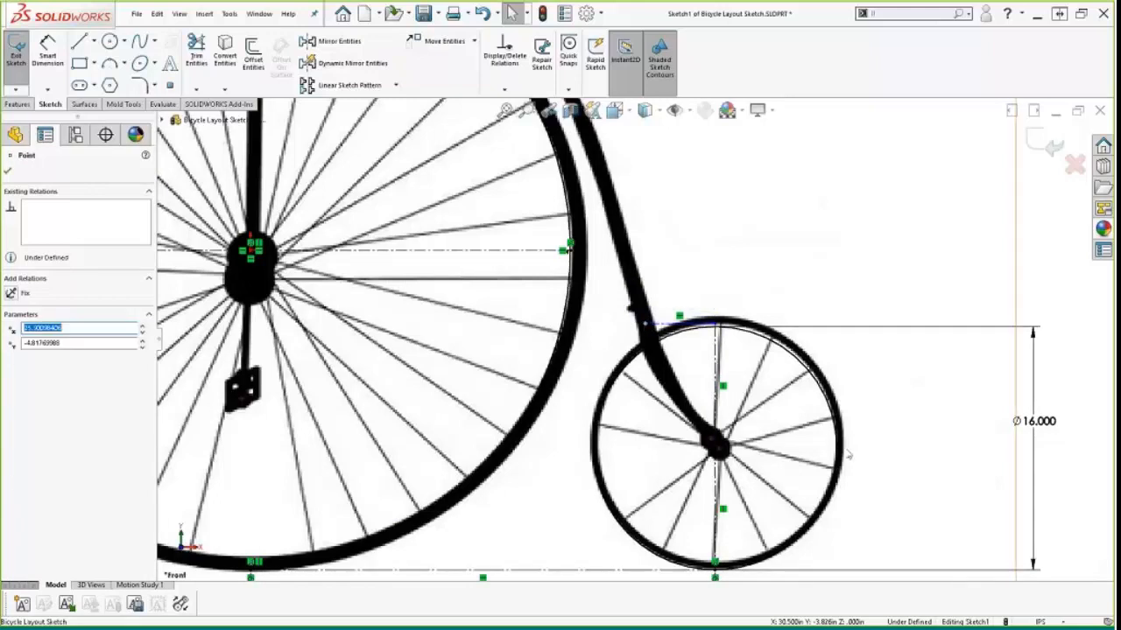
Step: Place a sketch point on the rear wheel's vertical construction line about 3.2 in above the wheel center
key(s)
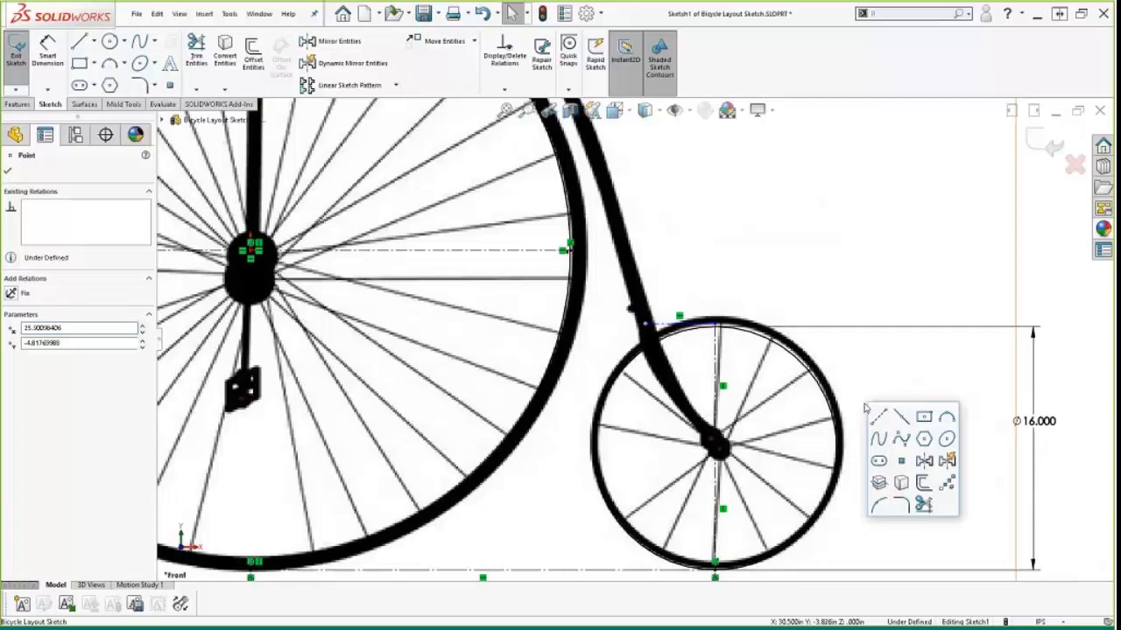
click(894, 461)
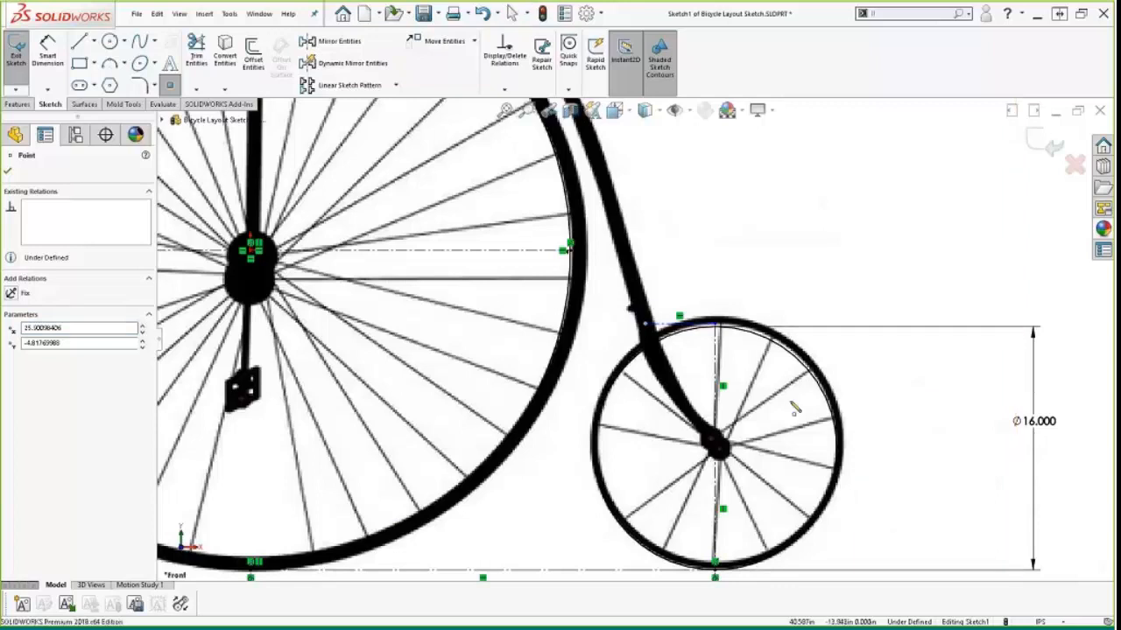
click(722, 398)
key(Escape)
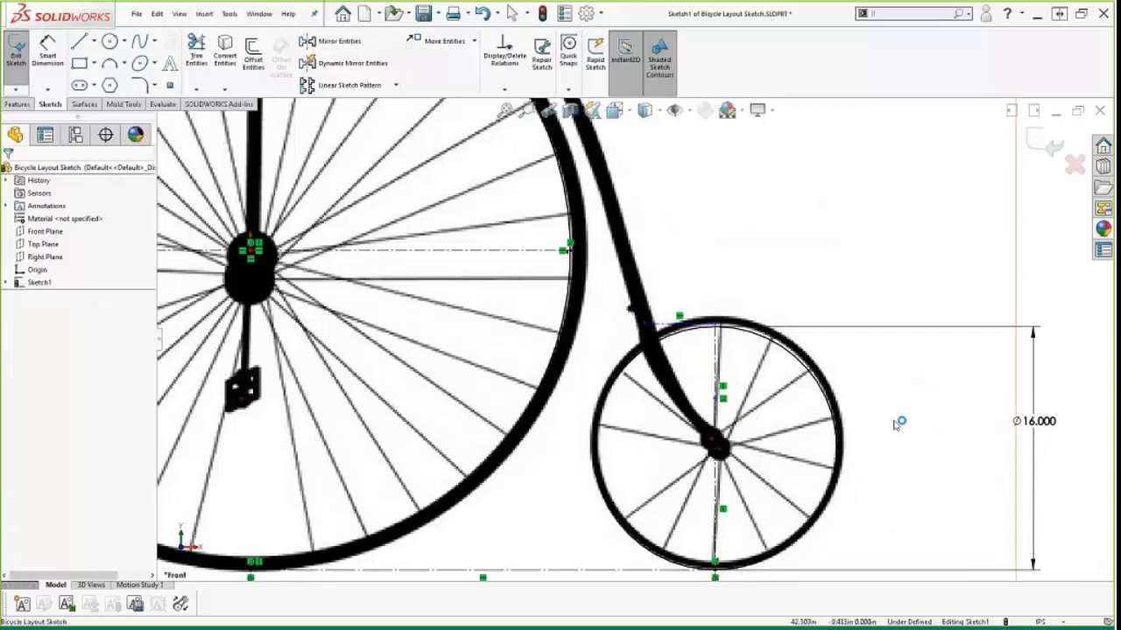
Step: Dimension the vertical distance from the rear wheel's center to the point above it, and set it to 3 in
right_click(901, 330)
click(722, 398)
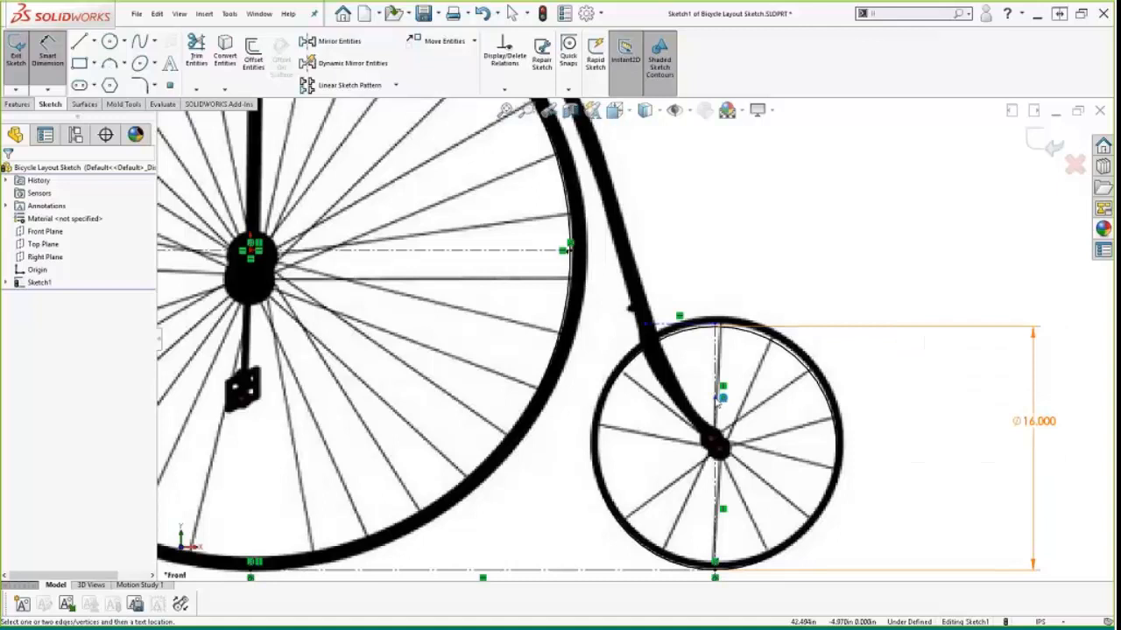
click(717, 448)
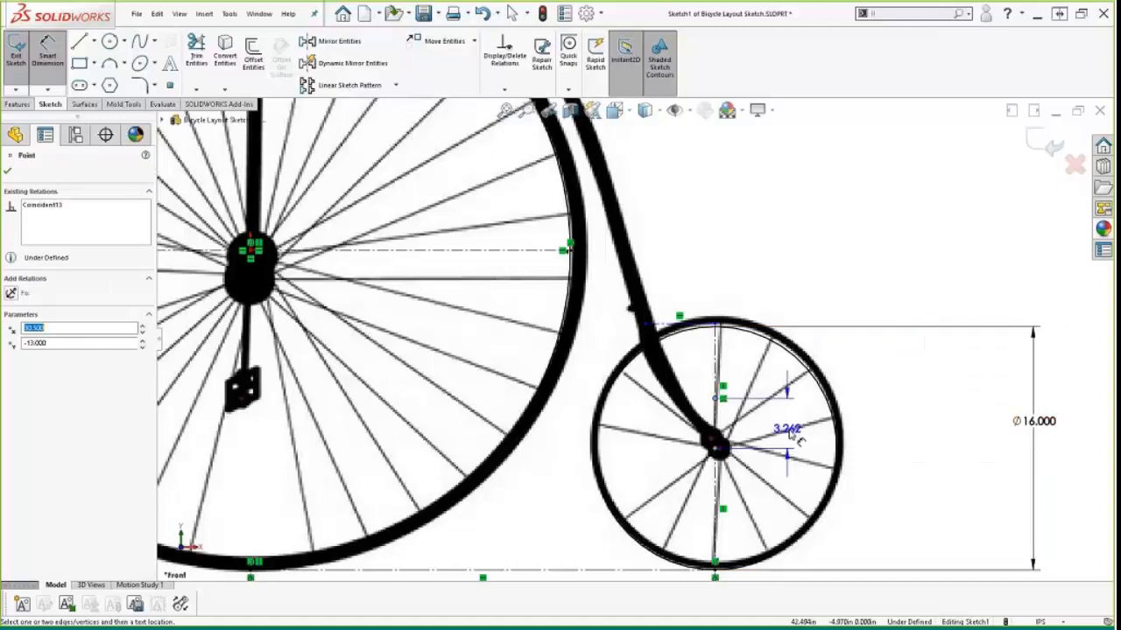
click(792, 434)
text(3.26162509in)
key(Return)
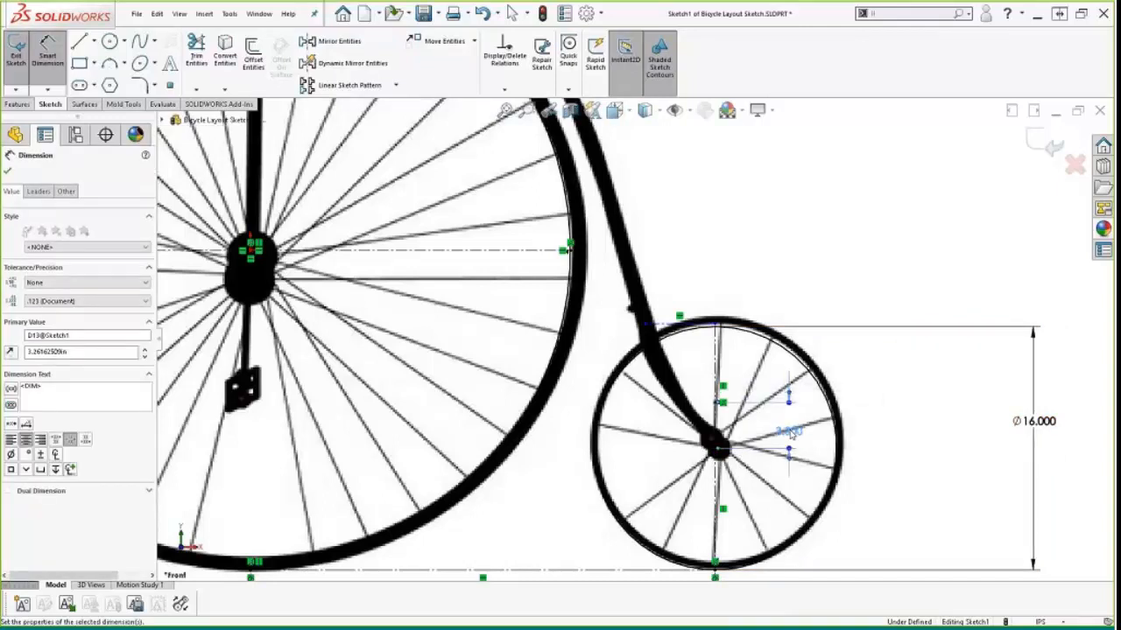
key(f)
scroll(511, 262, down, 5)
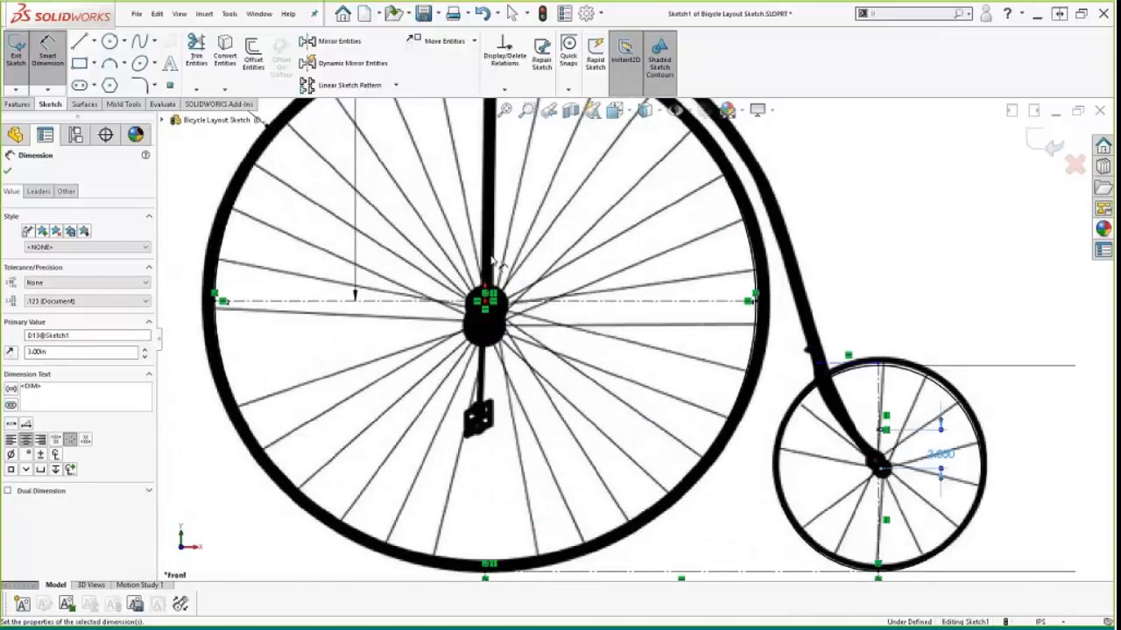
click(487, 256)
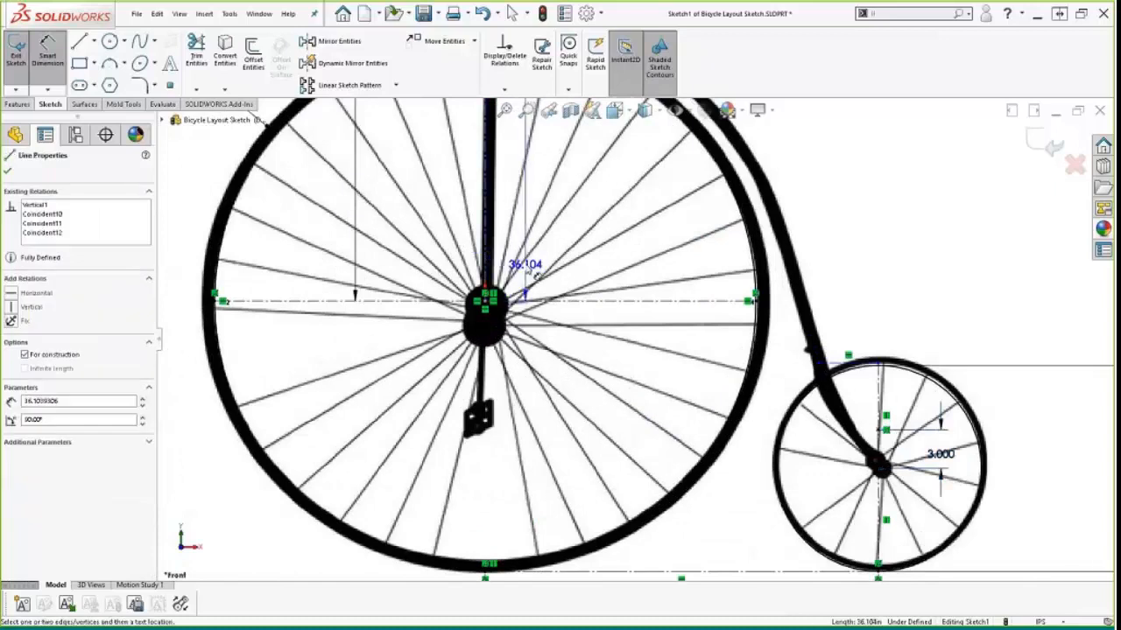
key(Escape)
key(Escape)
Step: Place a sketch point on the vertical centerline about 3.8 in above the front wheel's center
key(s)
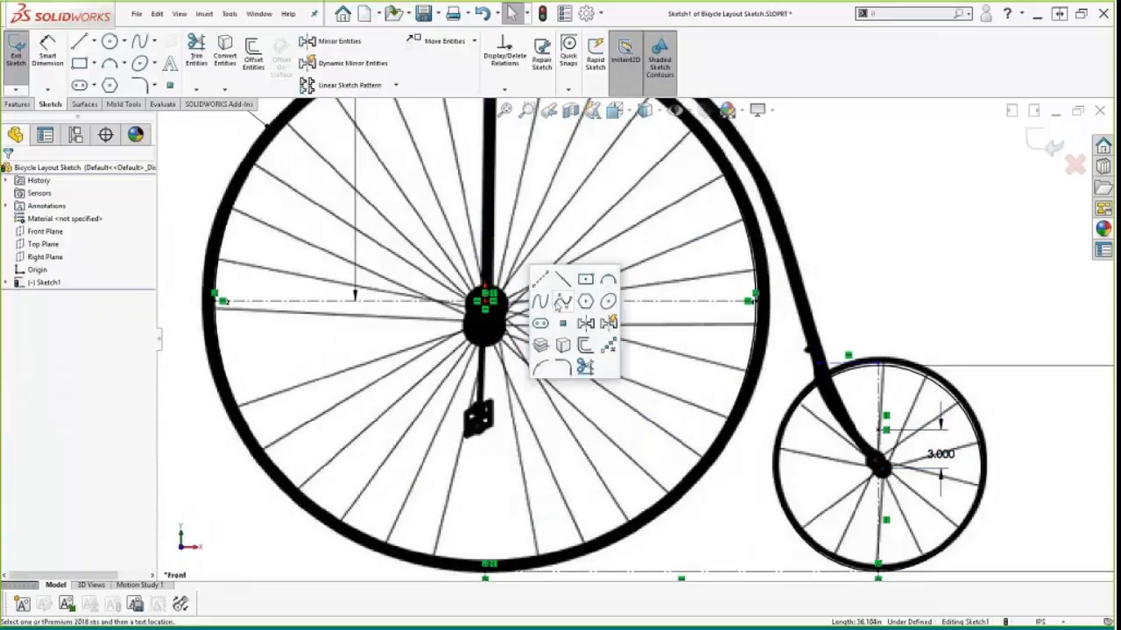
click(562, 302)
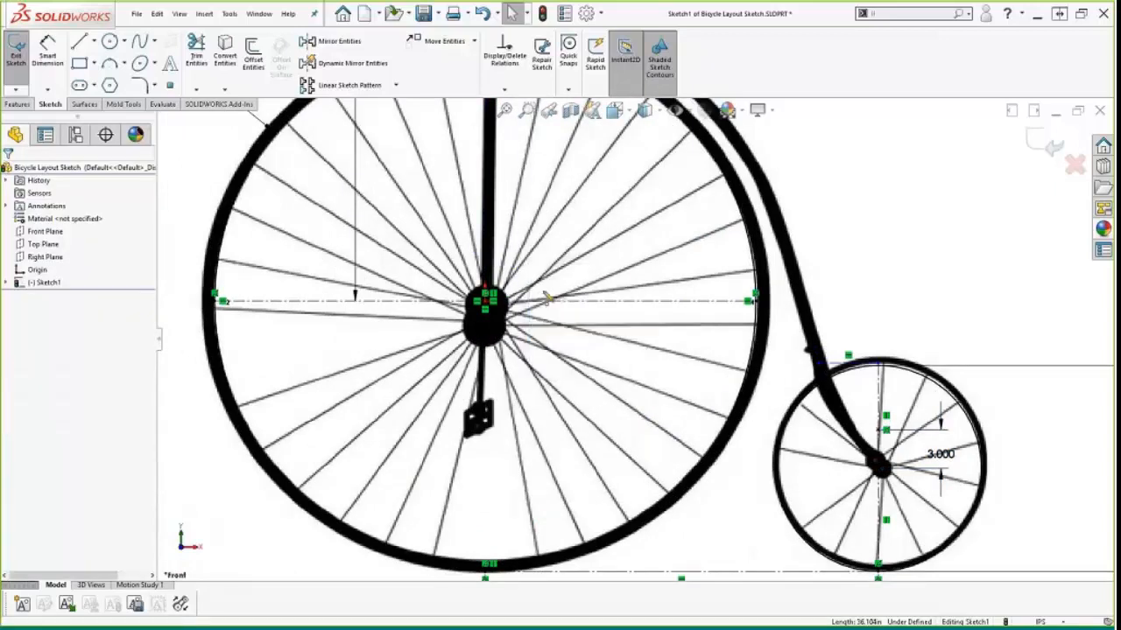
click(486, 253)
Step: Dimension the new point 3 in above the front wheel's center and exit the layout sketch
right_drag(525, 224, 528, 178)
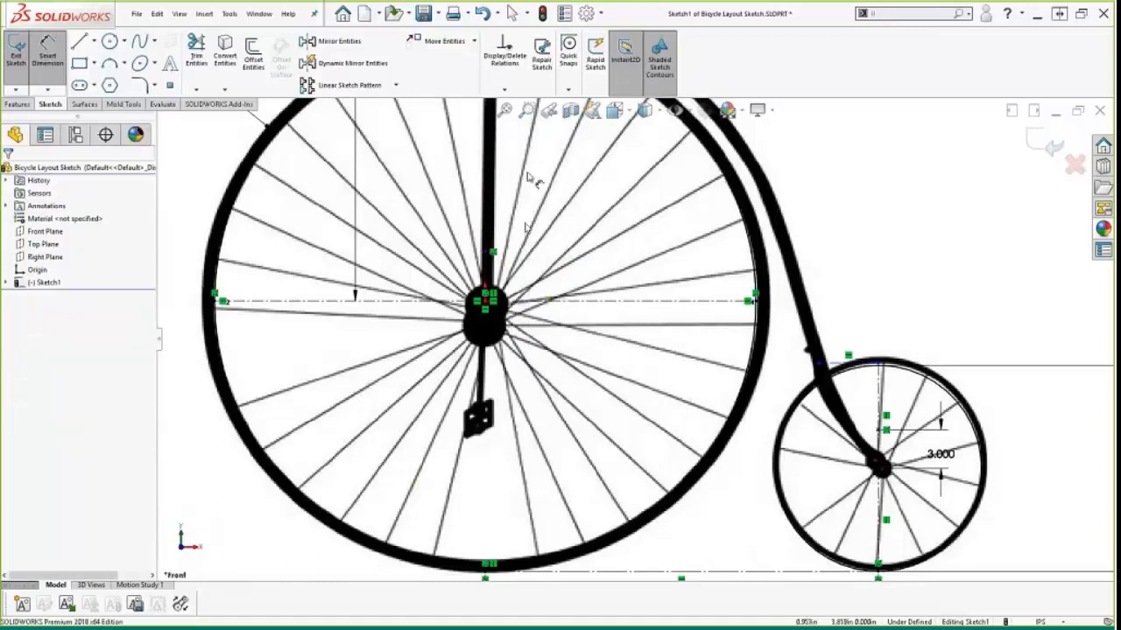
click(489, 298)
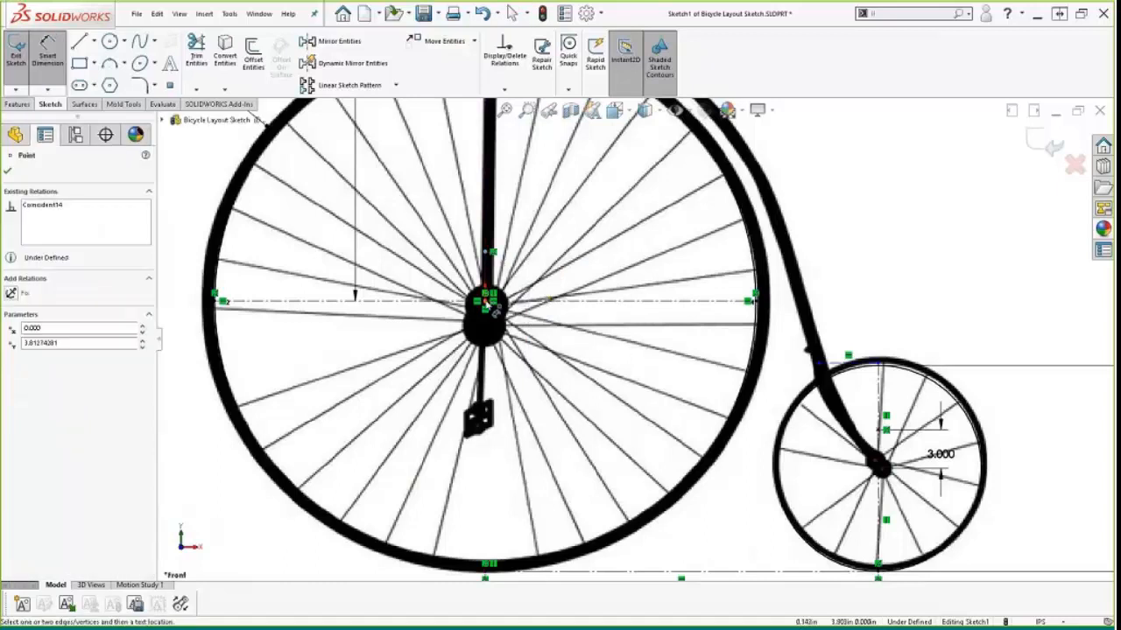
click(490, 253)
click(538, 281)
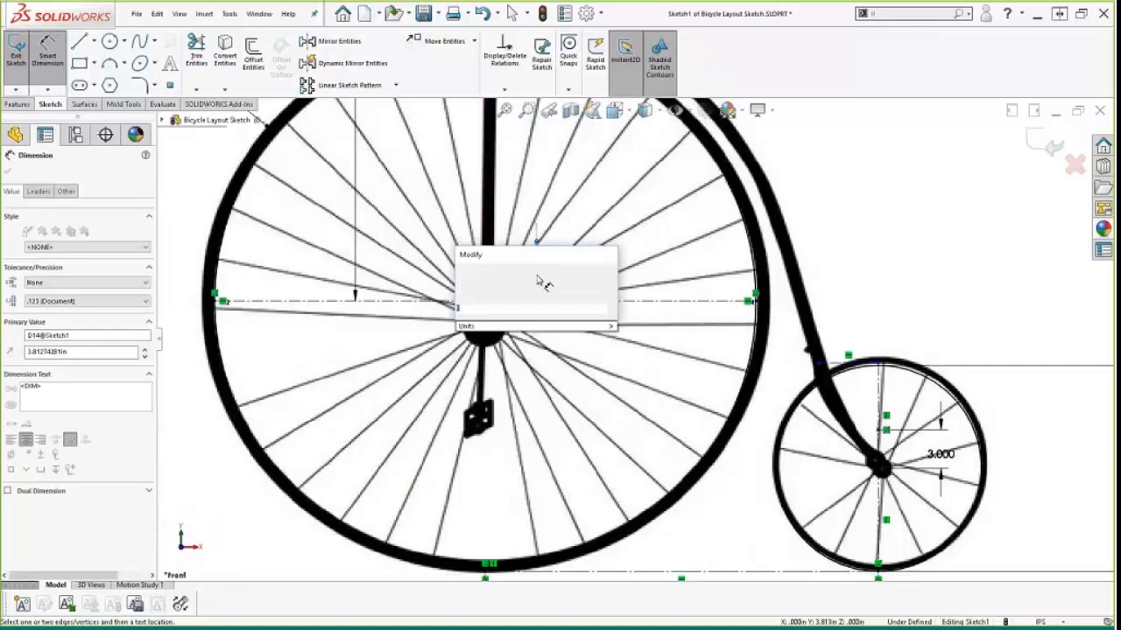
text(3)
key(Return)
key(Escape)
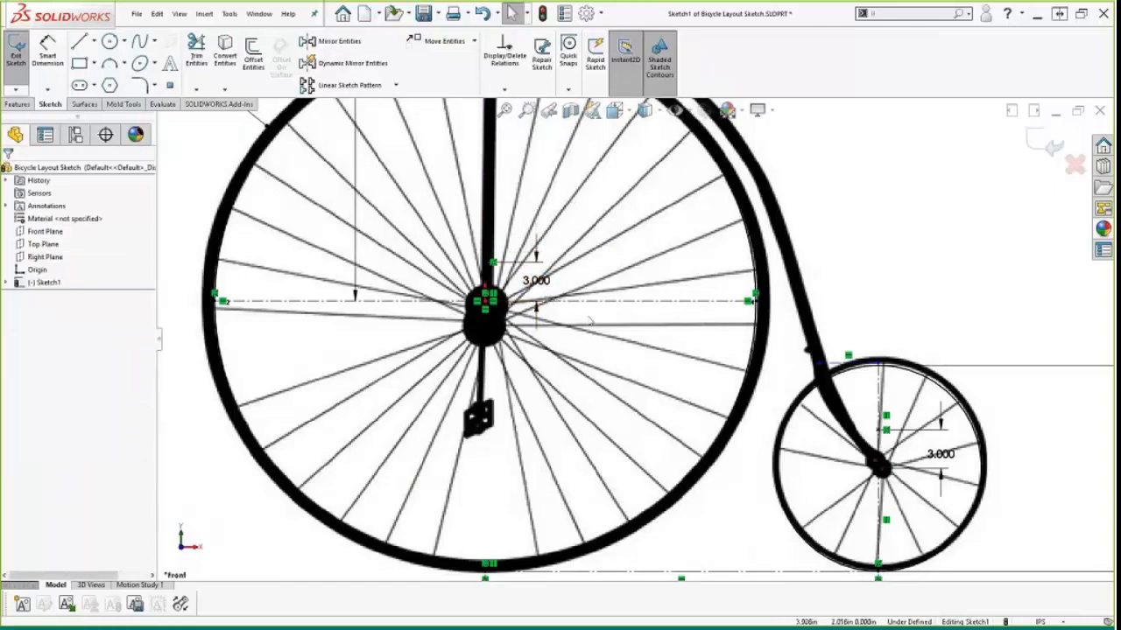
key(f)
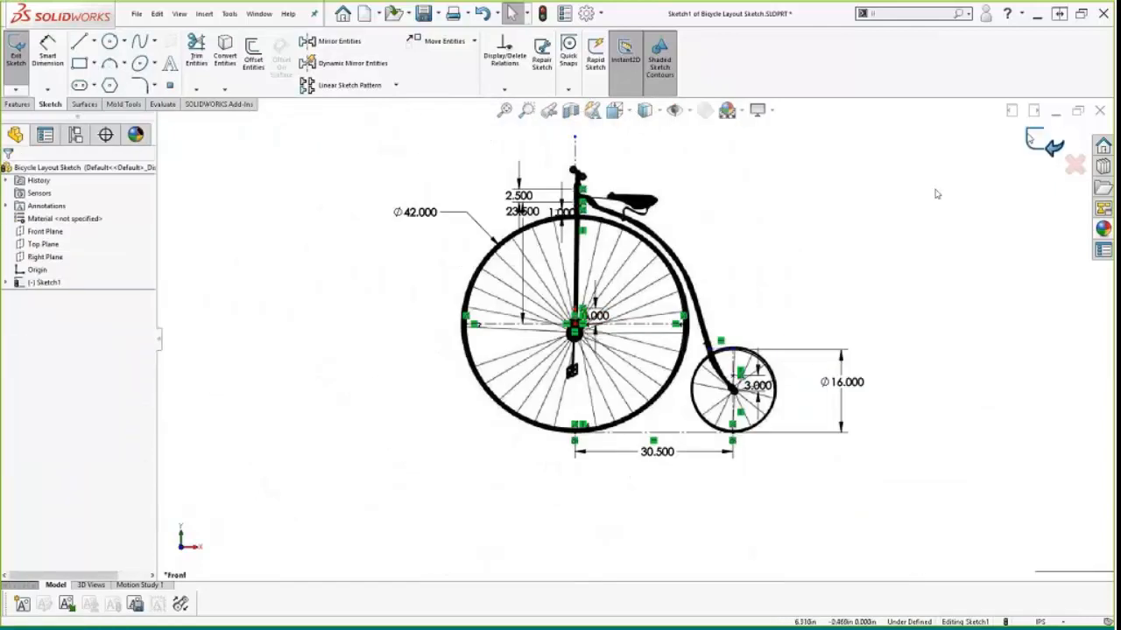
click(1045, 142)
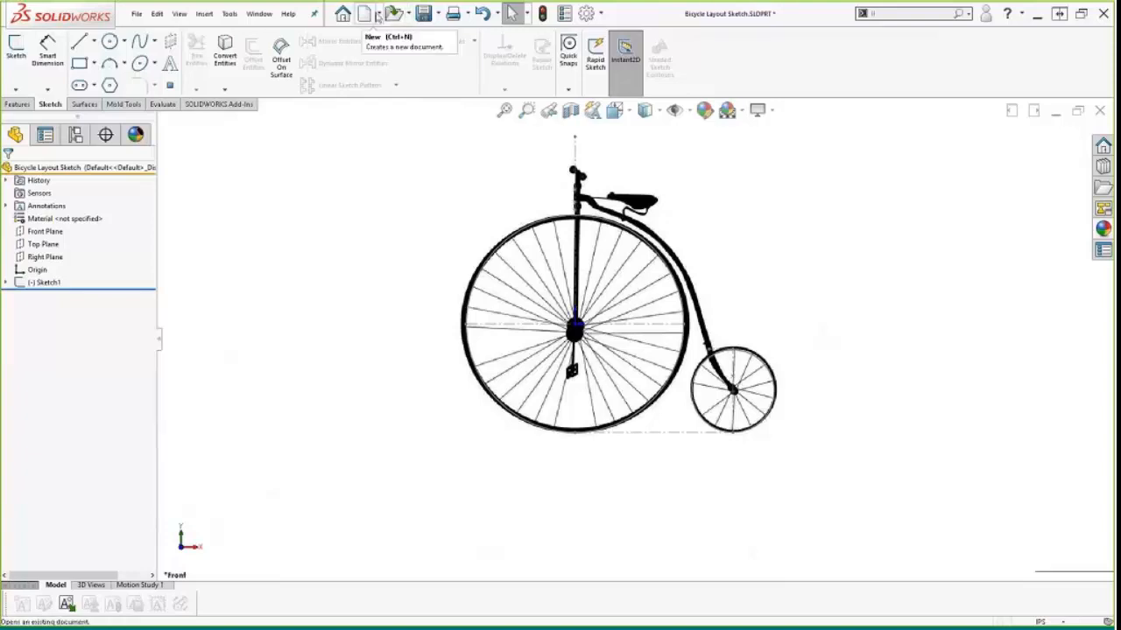
Step: Create a new assembly from the Assembly_IN template and place the Bicycle Layout Sketch part at its origin
click(378, 13)
click(376, 60)
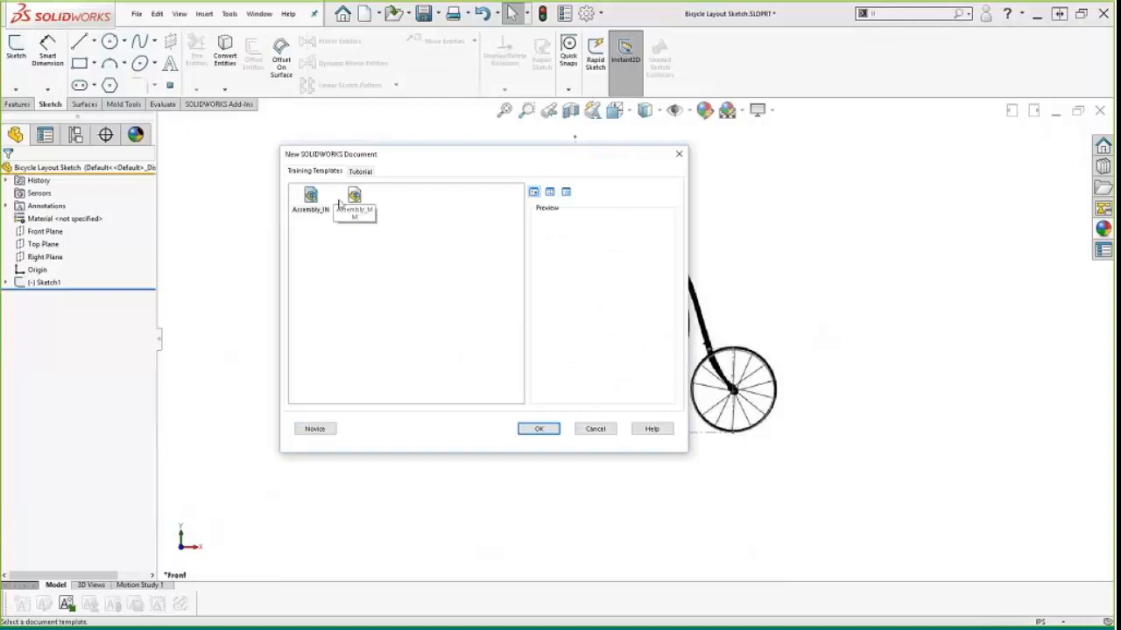
click(311, 197)
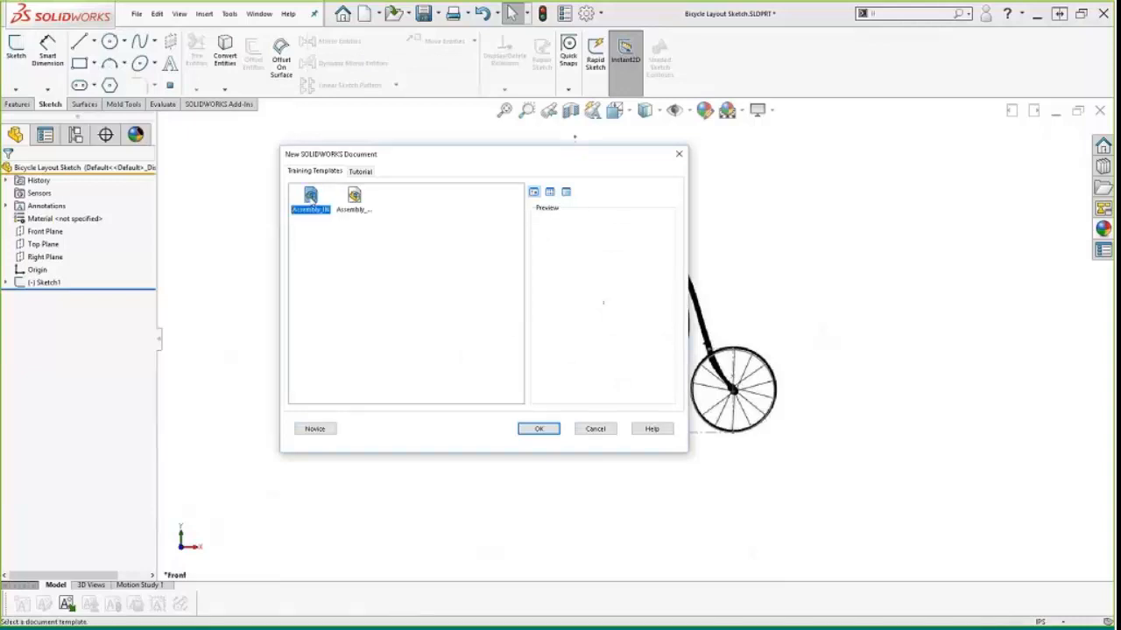
double_click(310, 197)
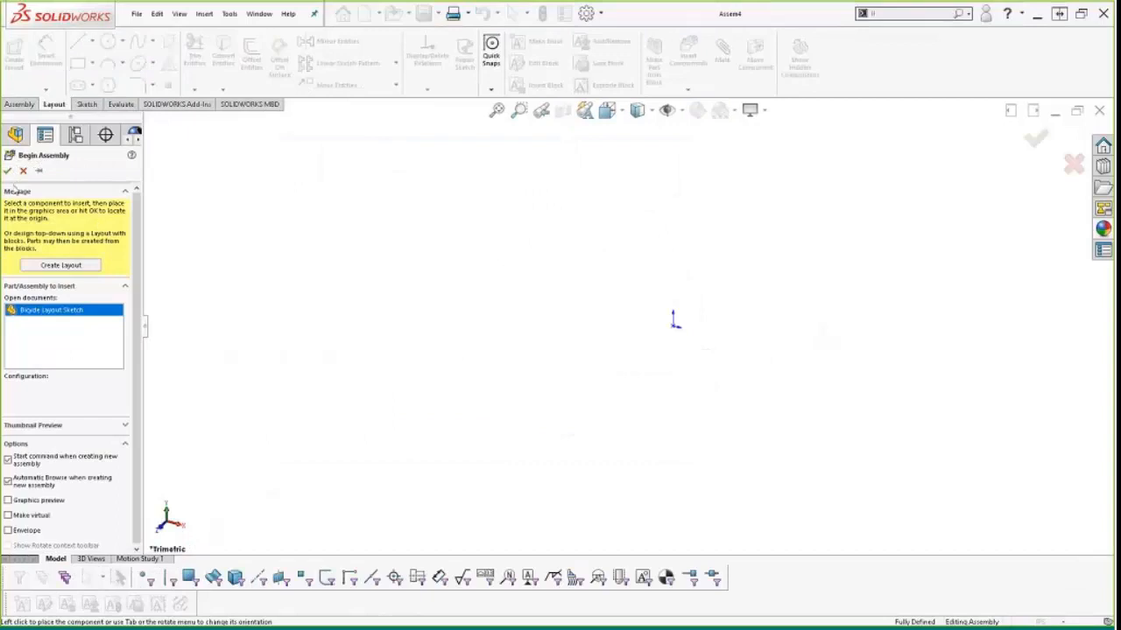
click(8, 171)
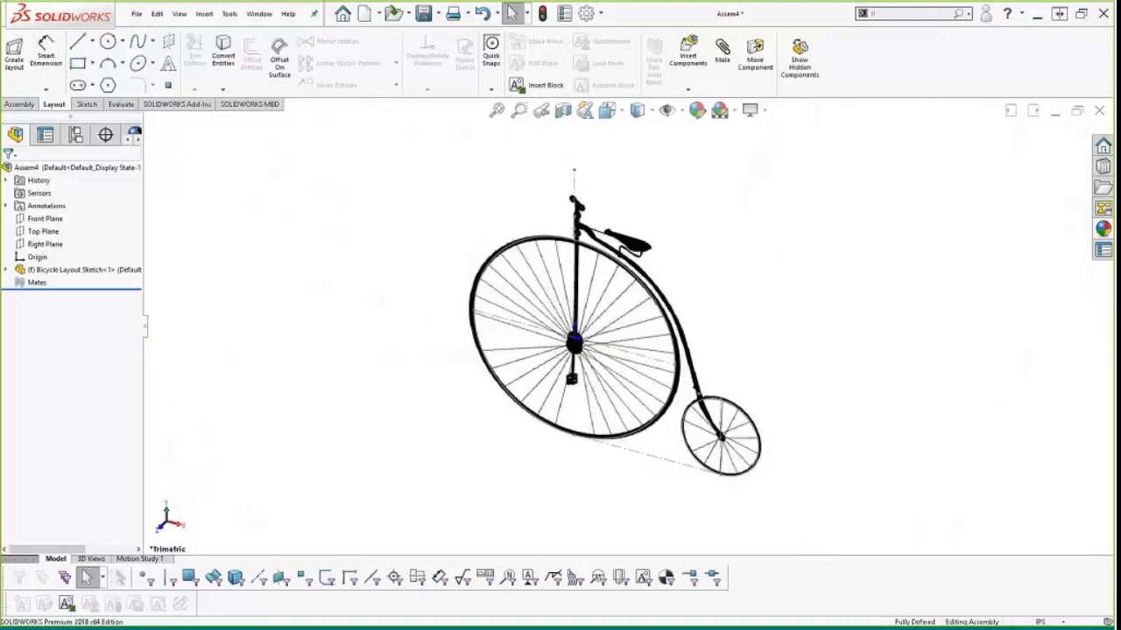
Step: Insert a new part into the assembly from the Part_IN template, positioned on the assembly's Right Plane
middle_drag(440, 438, 463, 369)
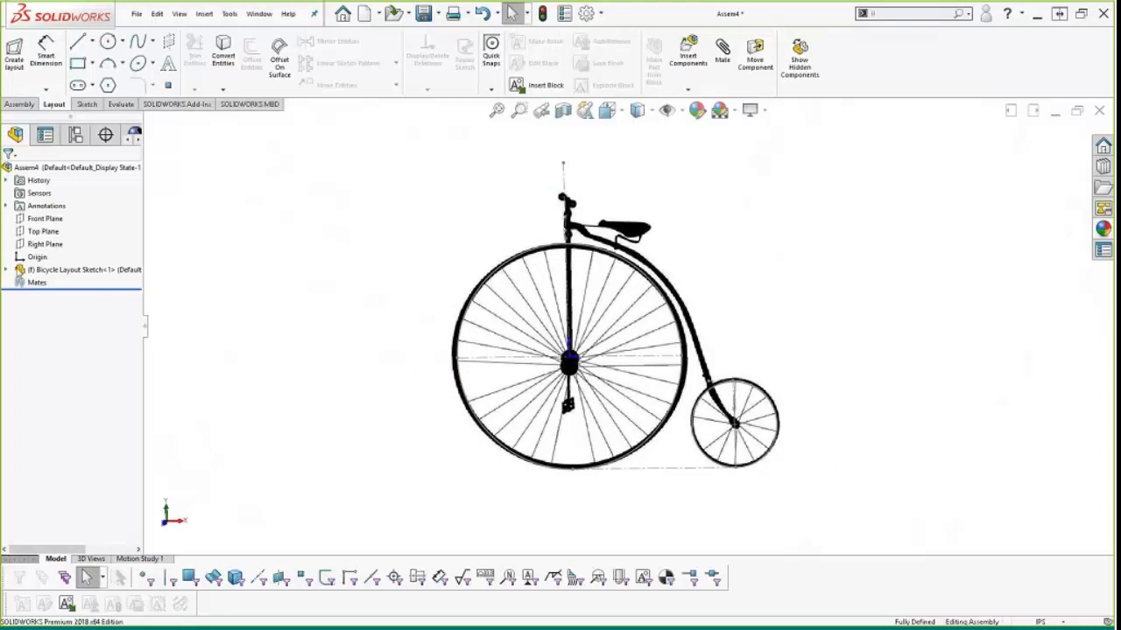
key(s)
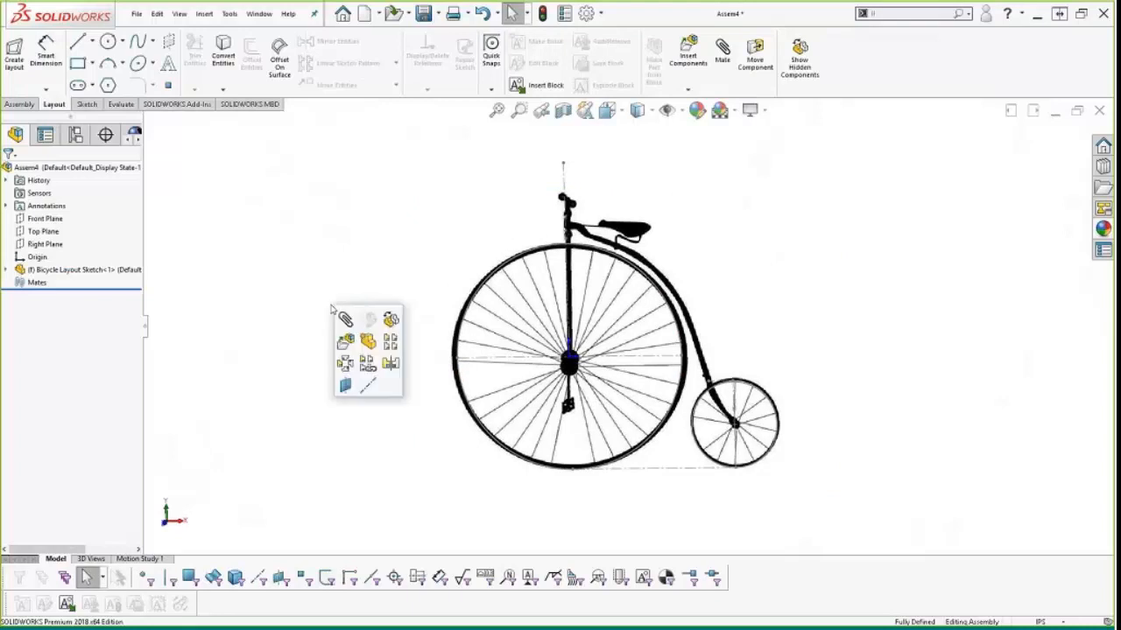
click(367, 342)
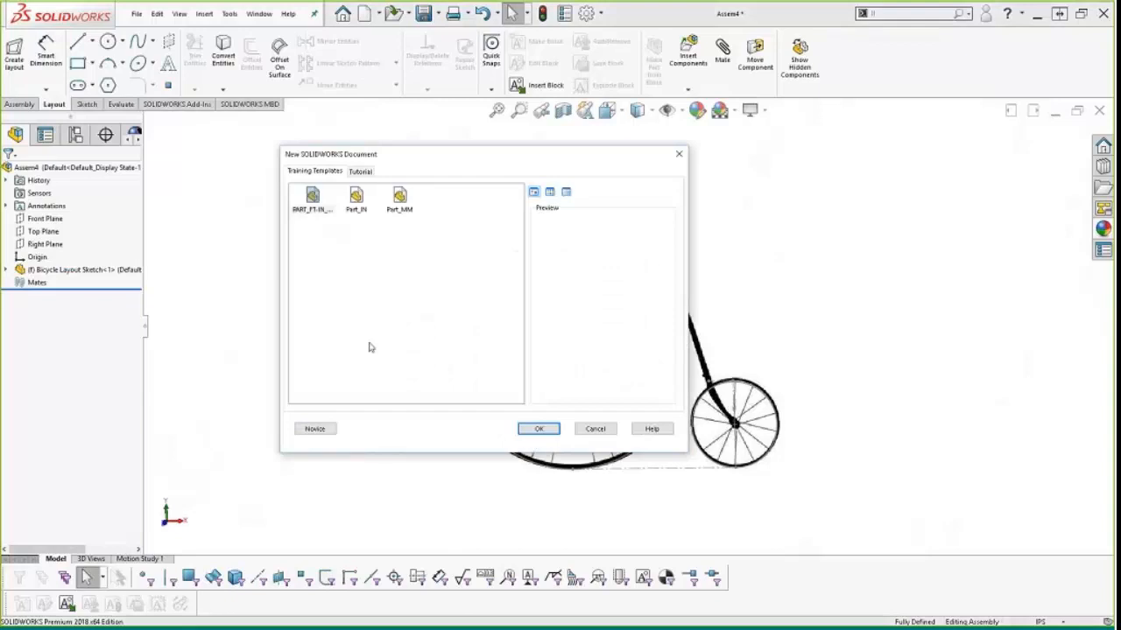
double_click(355, 196)
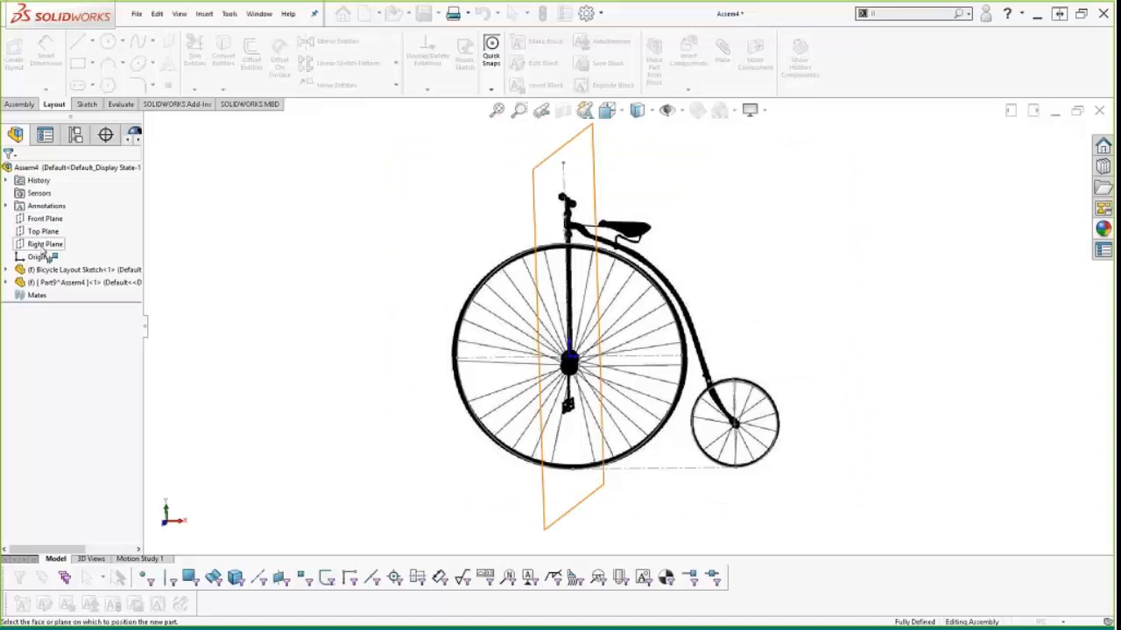
click(42, 247)
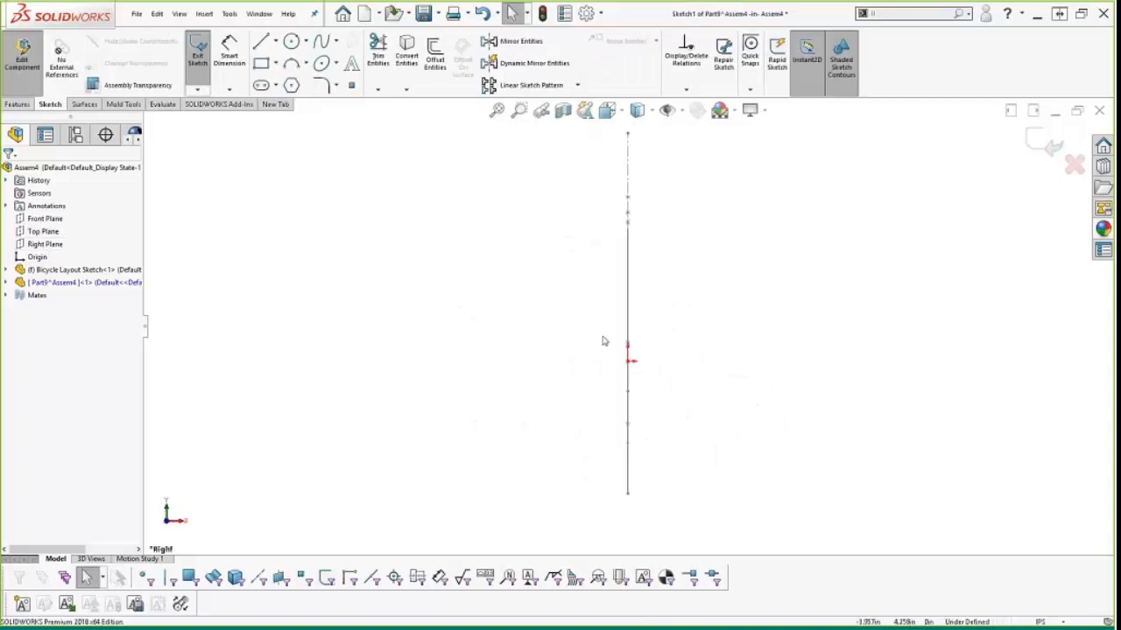
Step: Sketch construction geometry from the origin: a horizontal line about 7.2 in, an inward-leaning line upward, and a tangent arc of about 4.6 in radius to the centerline point
key(s)
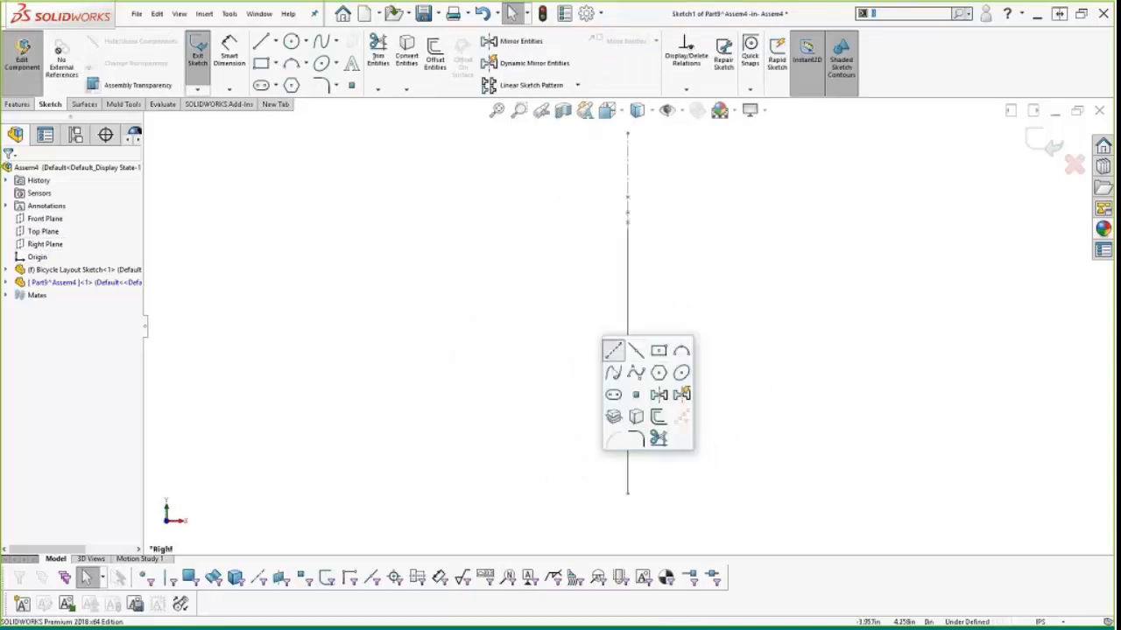
click(613, 349)
click(628, 360)
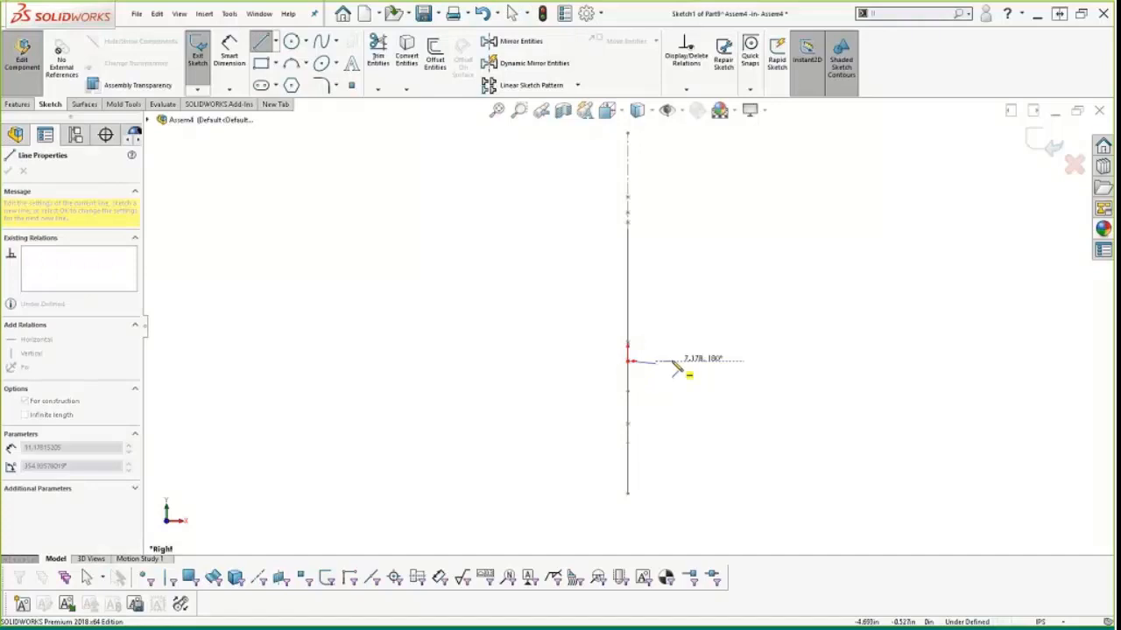
click(671, 359)
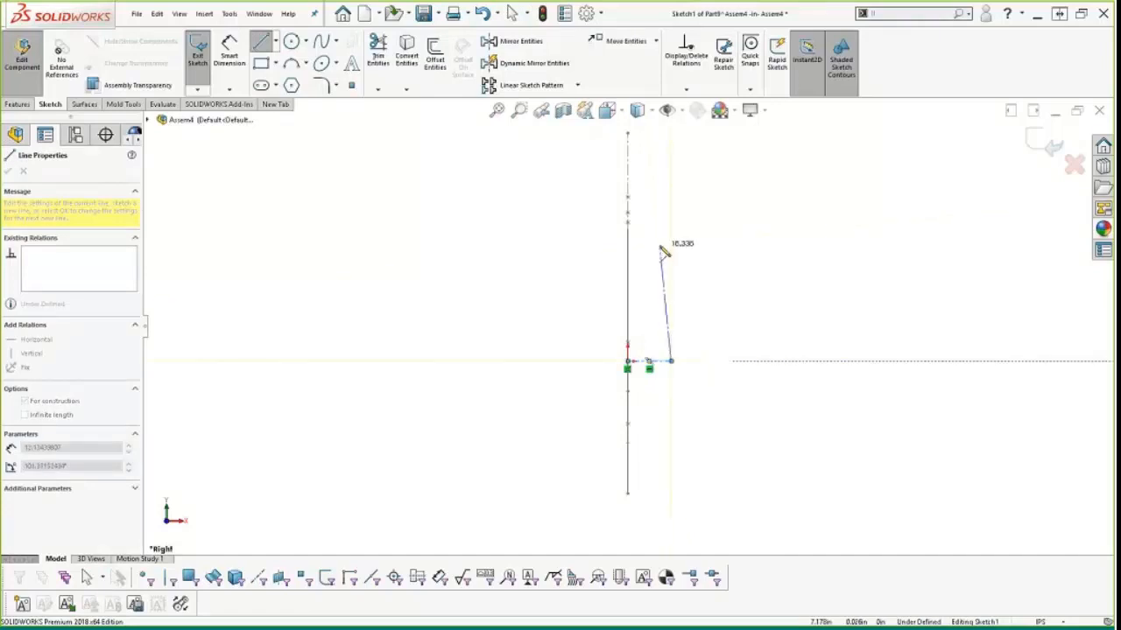
click(659, 246)
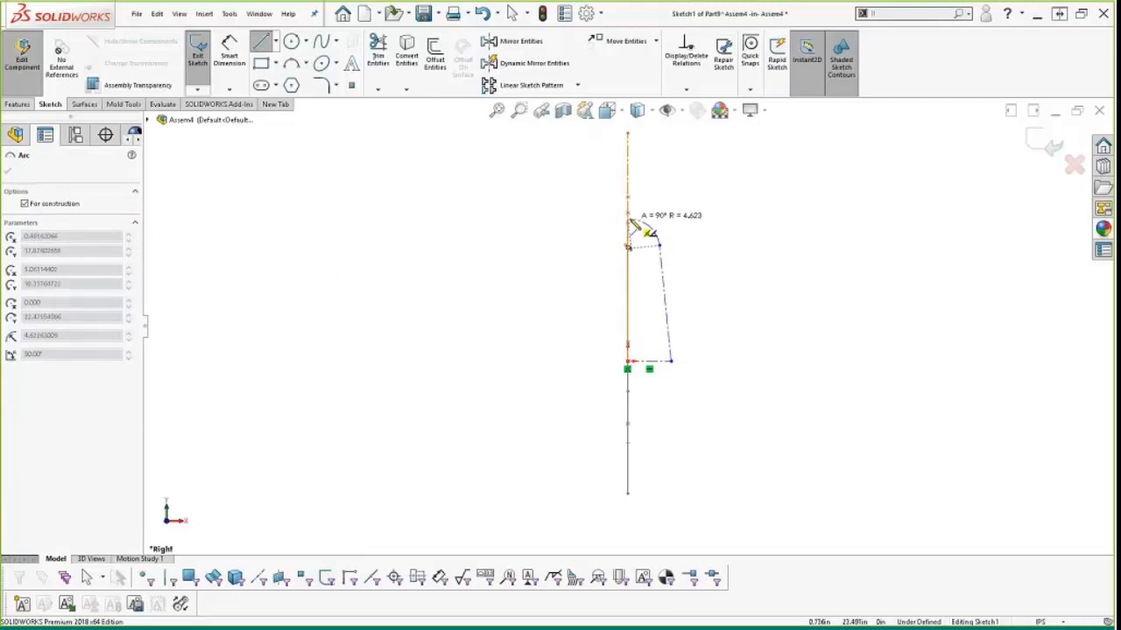
click(628, 226)
key(Escape)
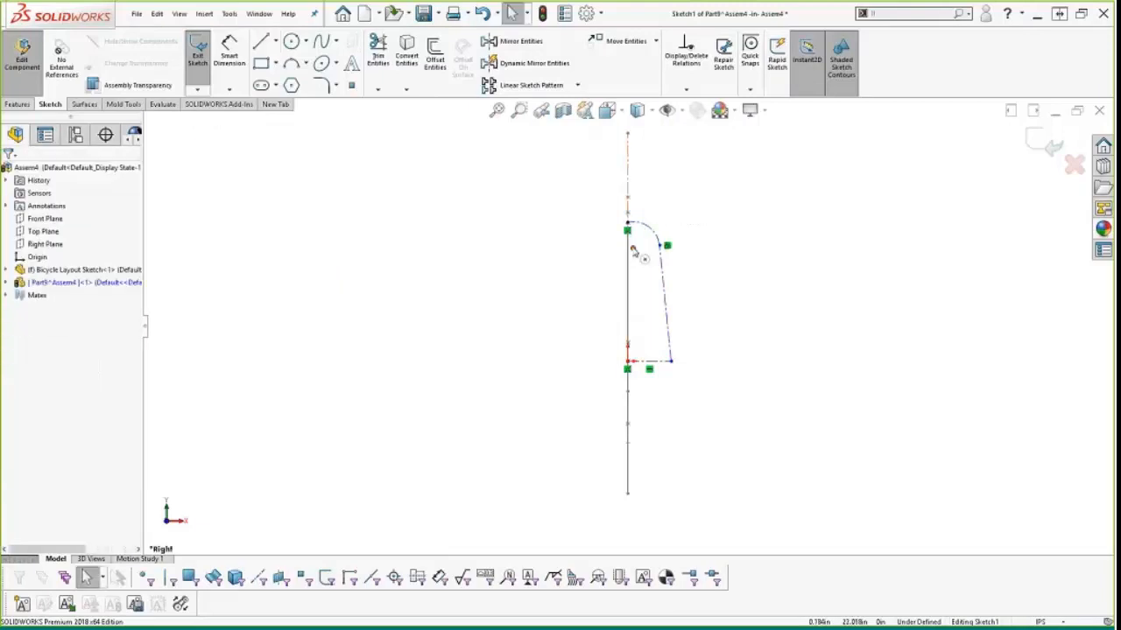
Step: Make the arc's center point coincident with the layout sketch's vertical centerline
click(633, 249)
ctrl+click(628, 267)
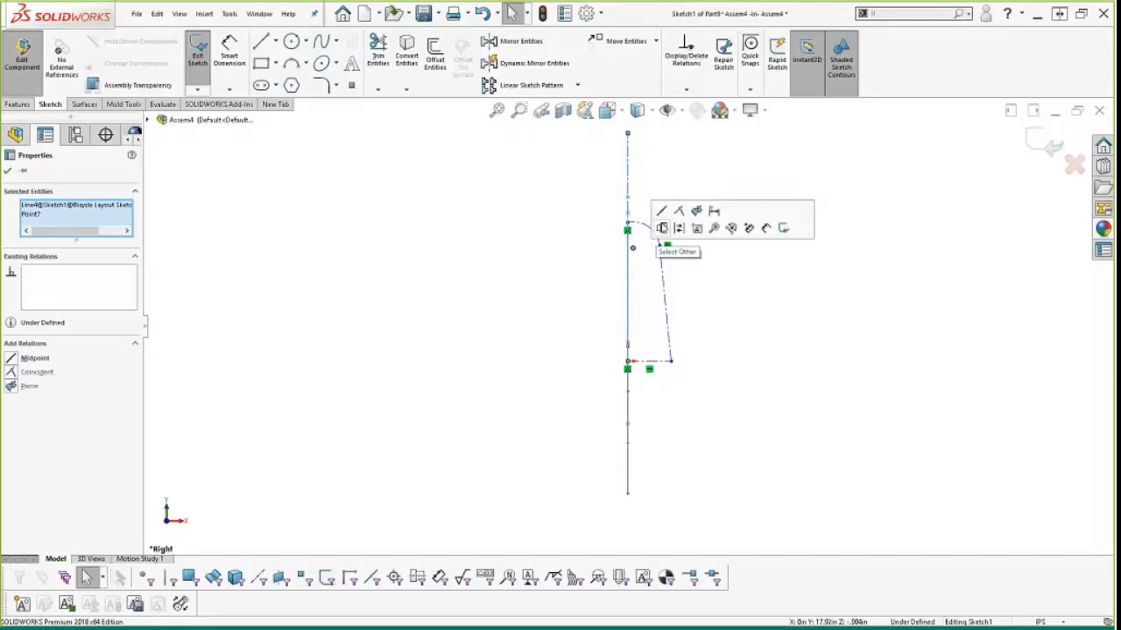
click(679, 212)
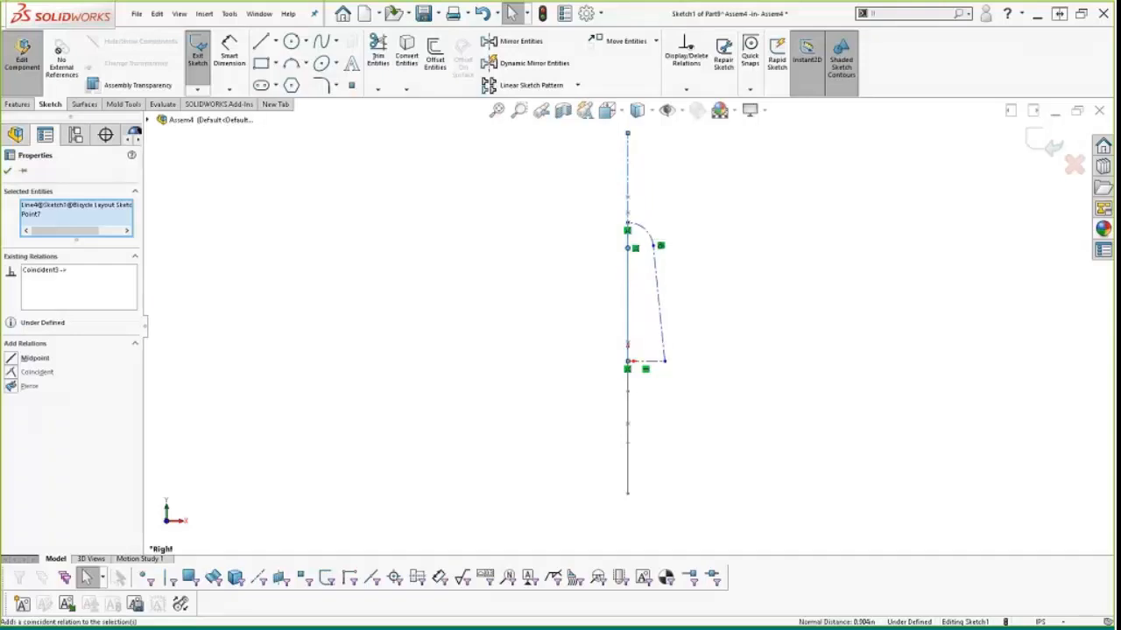
Step: Draw a 22 in vertical construction line from the arc's upper end down to the origin
right_drag(734, 373, 735, 274)
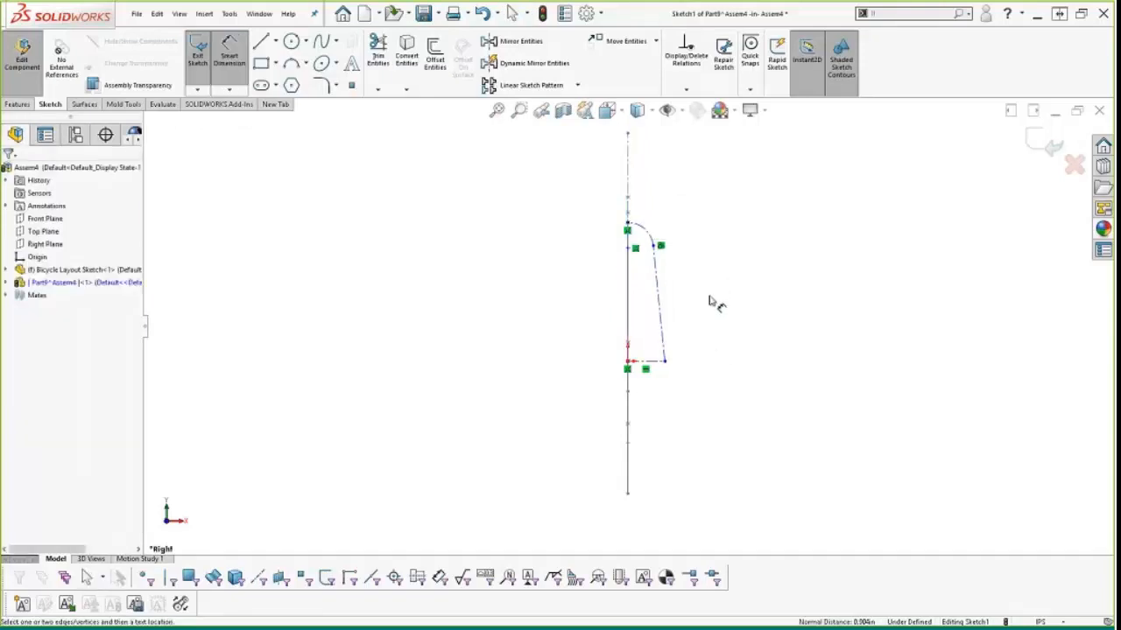
key(s)
click(730, 364)
click(627, 360)
key(Escape)
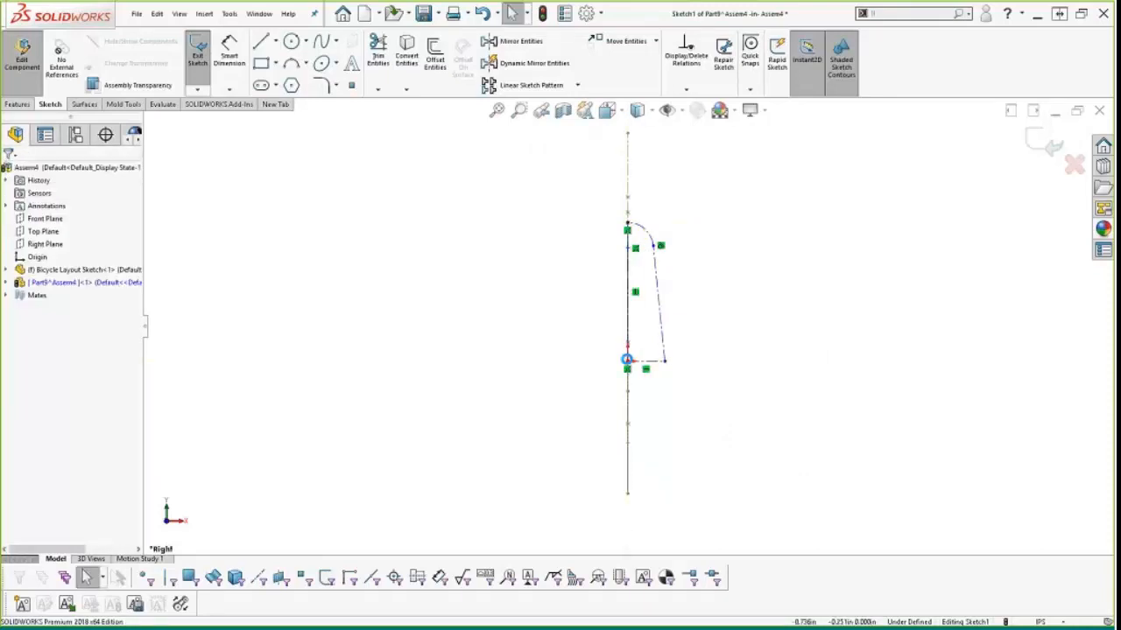
Step: Dimension the arc's radius and set it to 1.75 in
right_drag(701, 315, 687, 195)
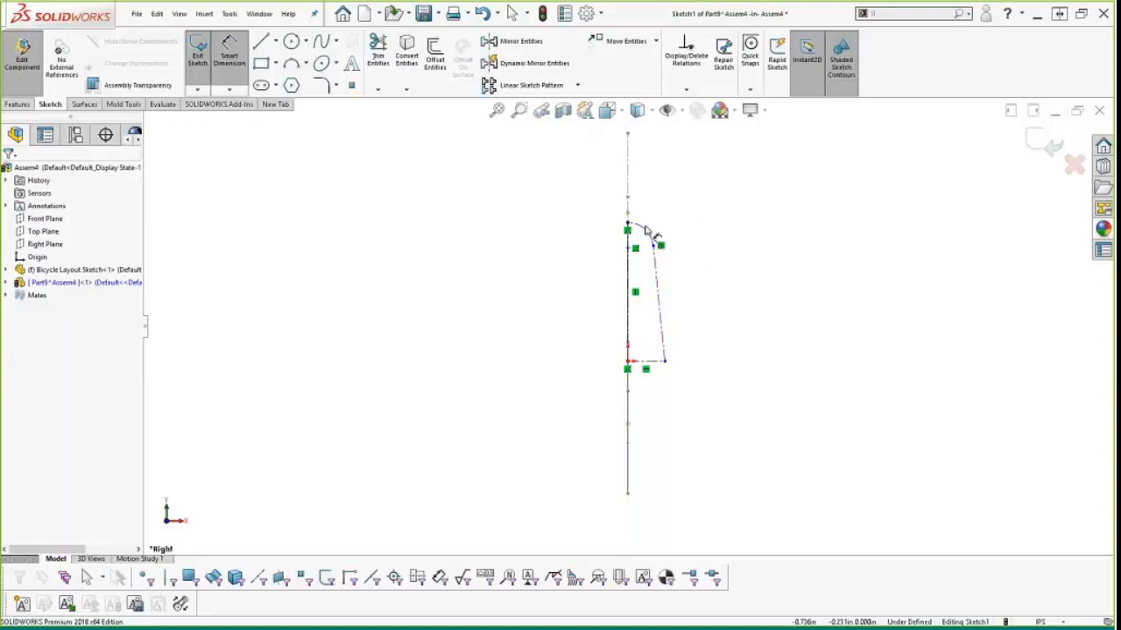
click(650, 233)
click(715, 200)
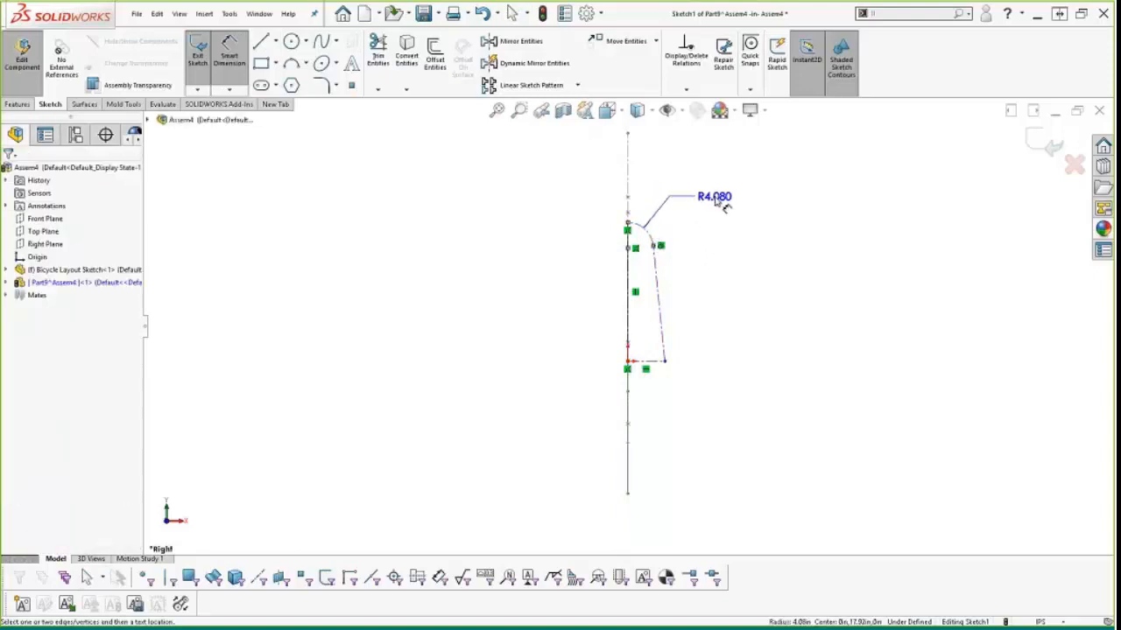
text(1.75)
key(Return)
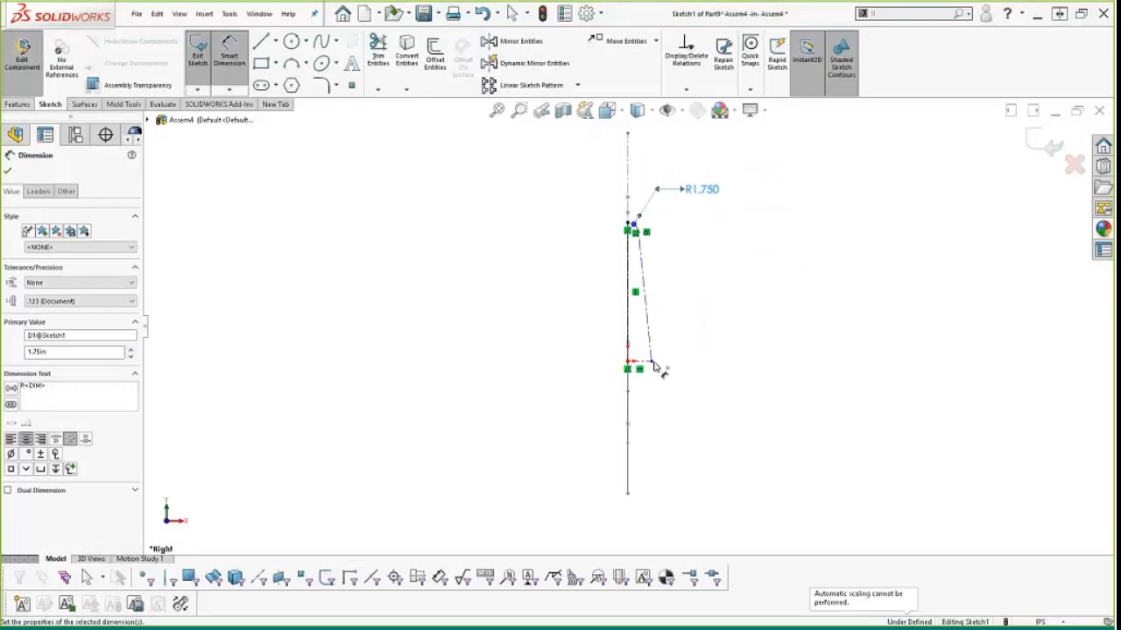
Step: Dimension the base line's outer end across the vertical centerline as a doubled width and set it to 2.5 in
click(650, 360)
click(626, 345)
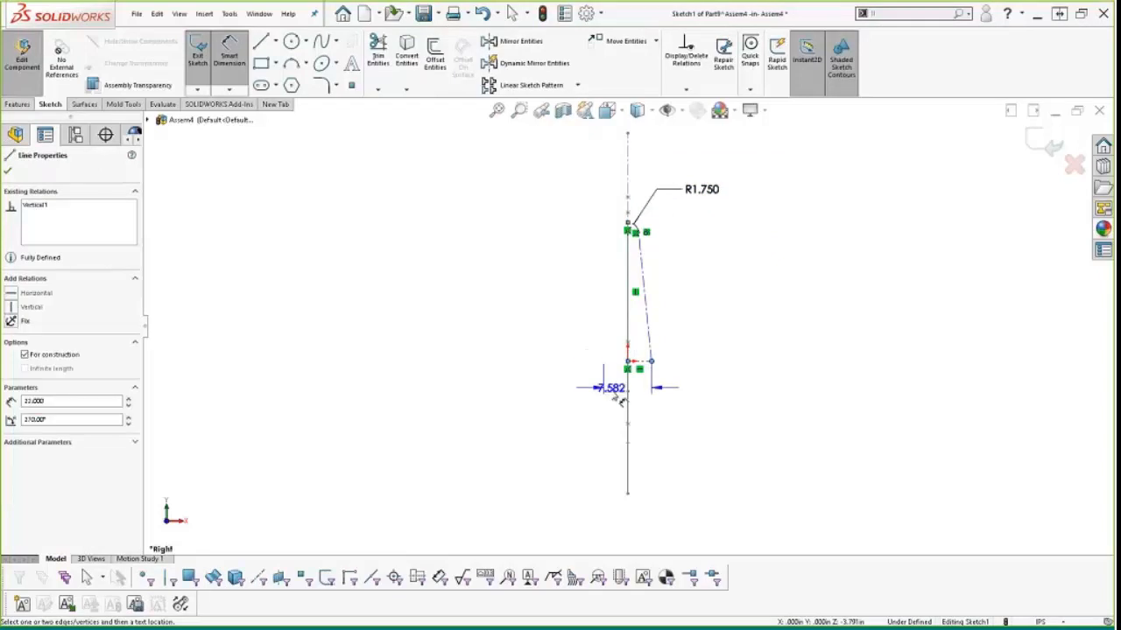
click(617, 398)
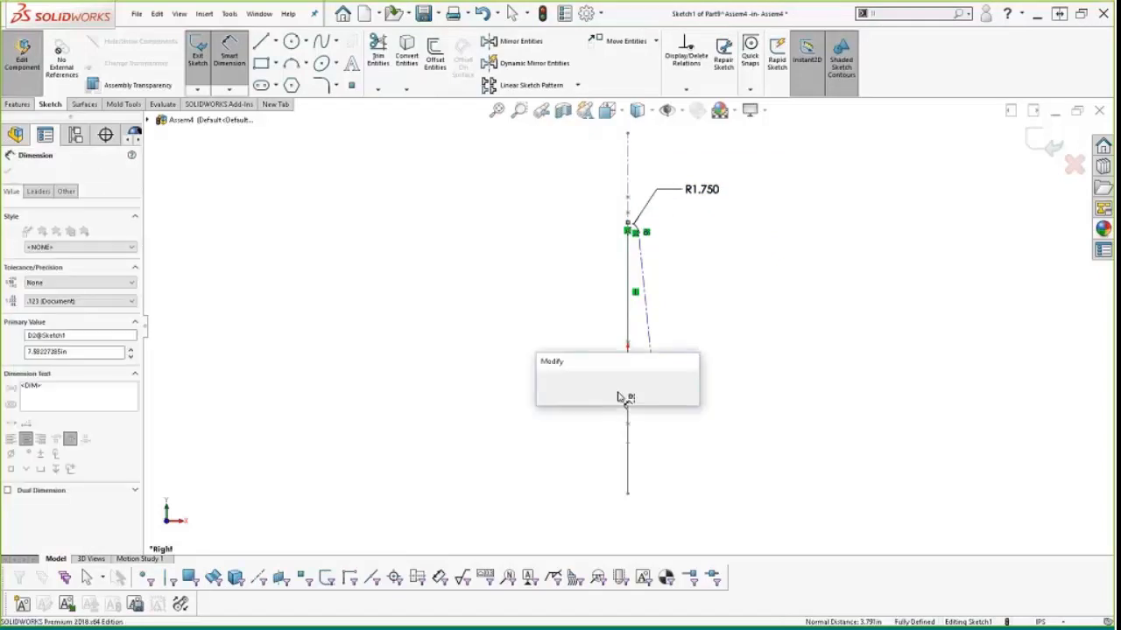
text(2.5)
key(Return)
scroll(657, 276, down, 3)
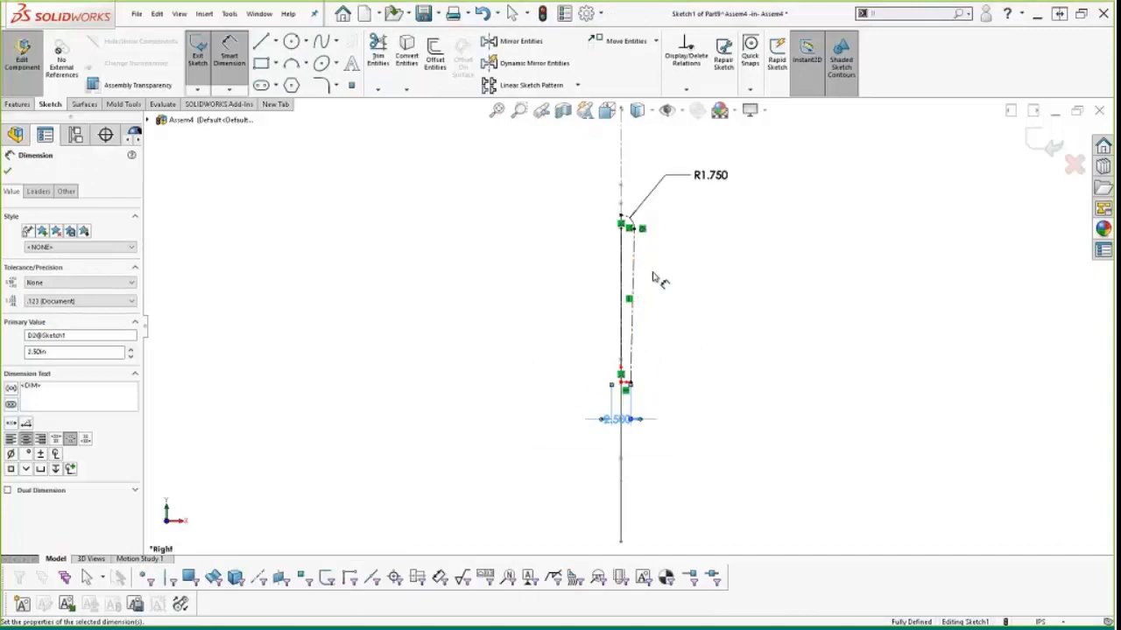
click(623, 204)
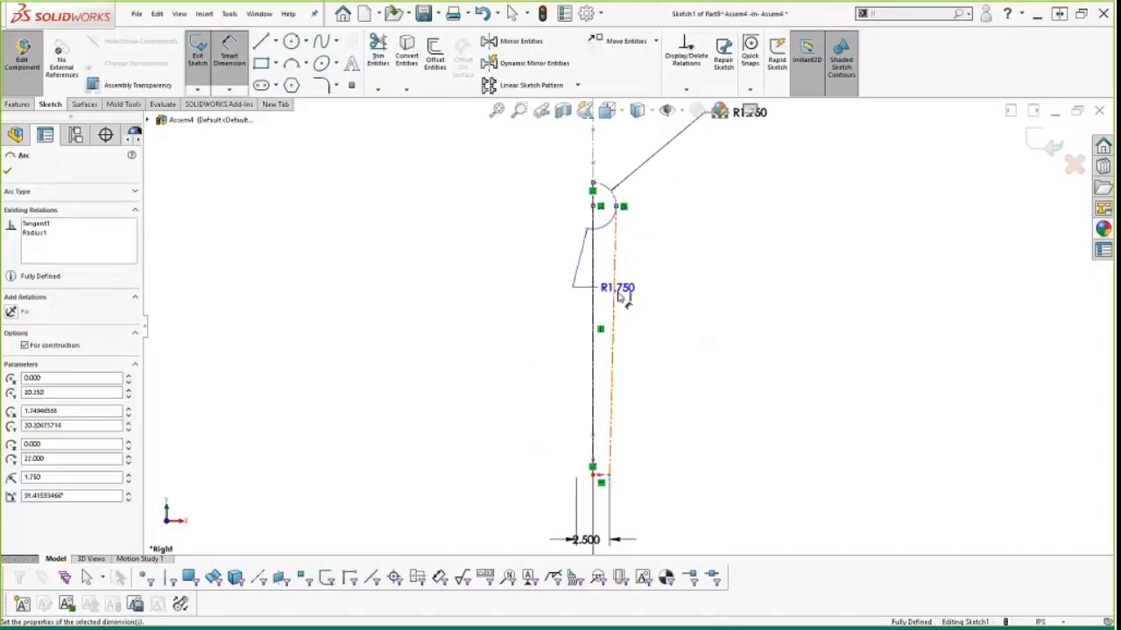
key(Escape)
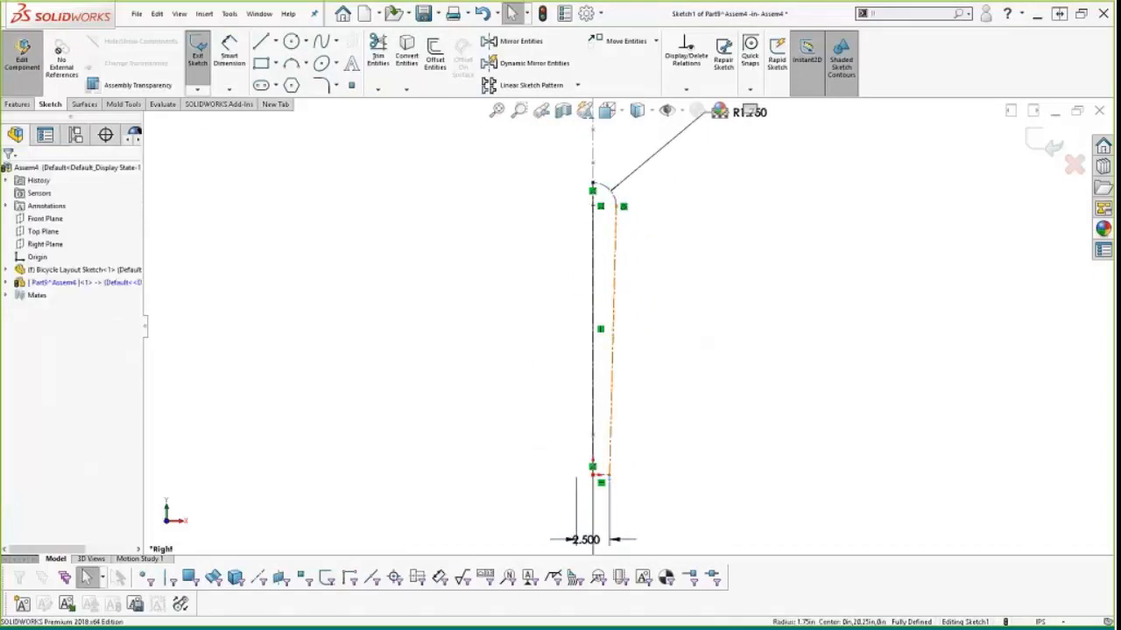
Step: Convert the leaning line and the tangent arc from construction geometry to solid sketch geometry
click(611, 403)
ctrl+click(623, 200)
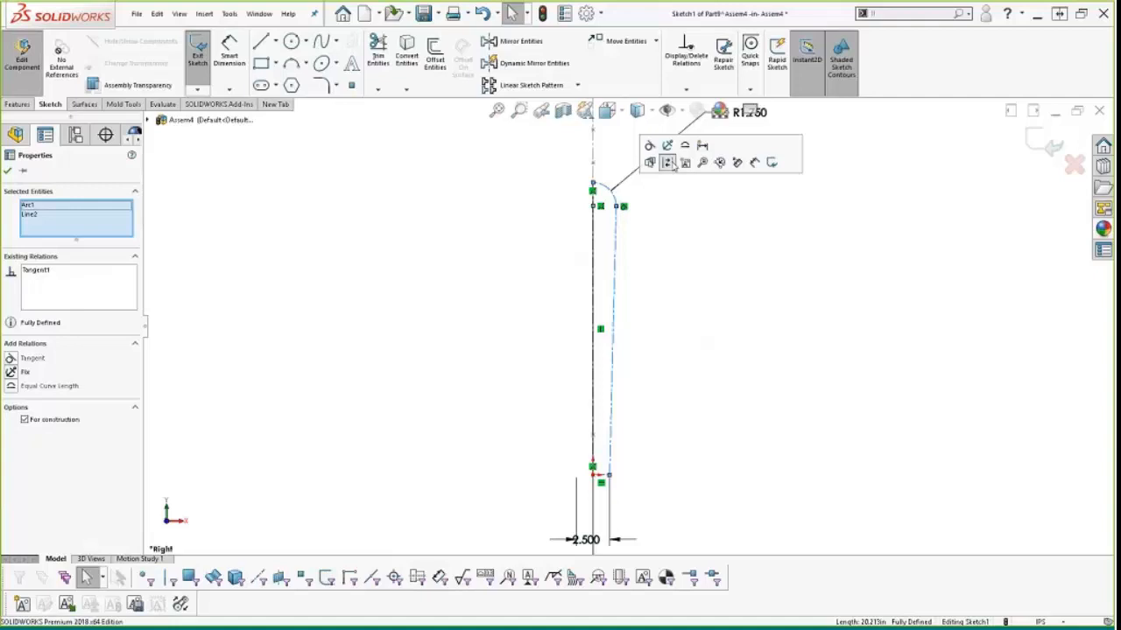
click(669, 163)
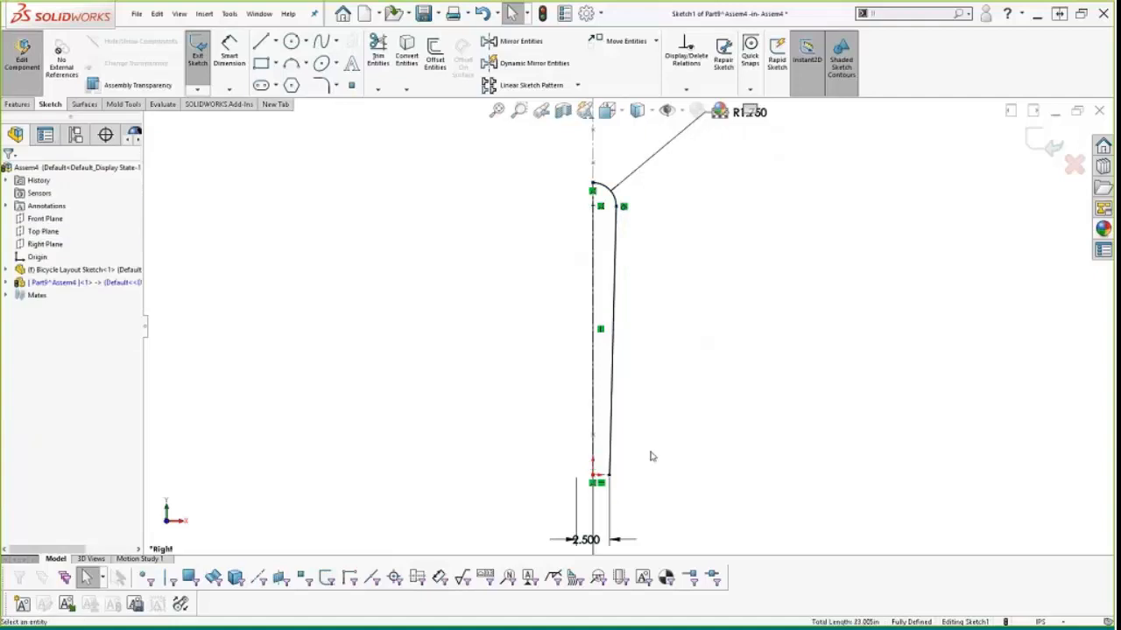
Step: Split the leaning line near its lower end, level with the layout sketch point on the centerline
key(s)
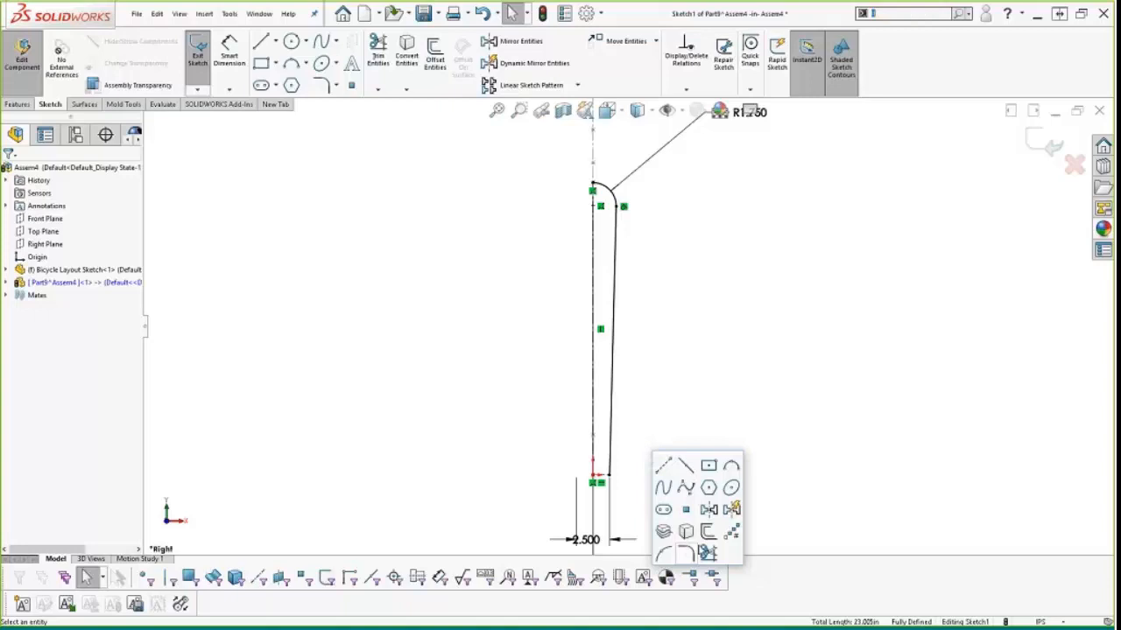
click(663, 553)
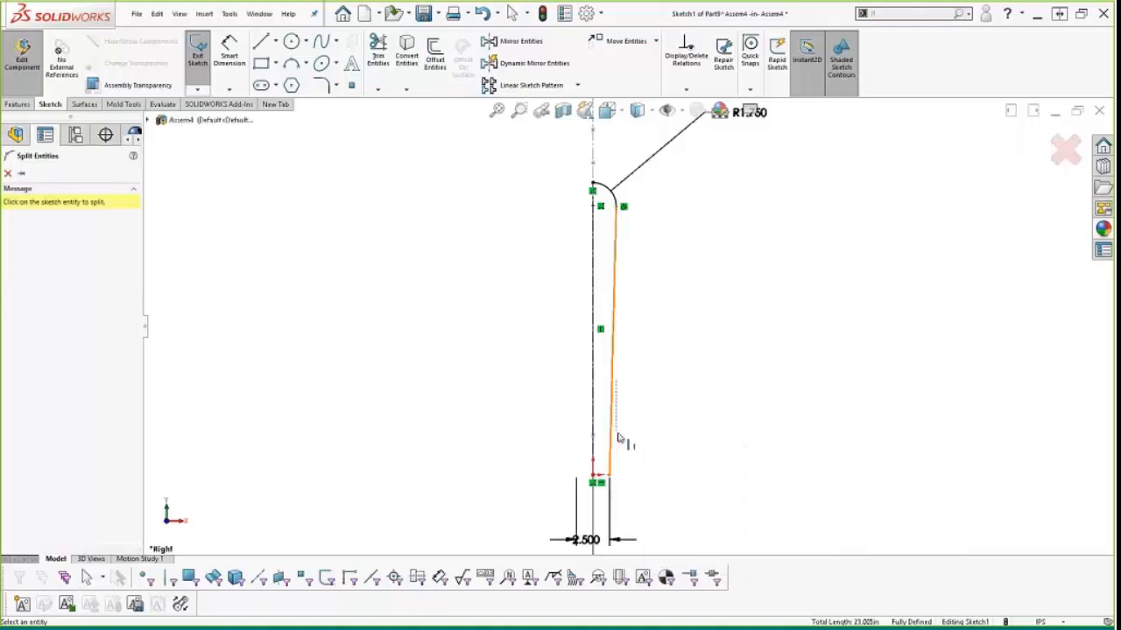
click(617, 437)
key(Escape)
Step: Make the split point horizontal with the neighbouring layout sketch point on the centerline and exit the sketch
click(611, 436)
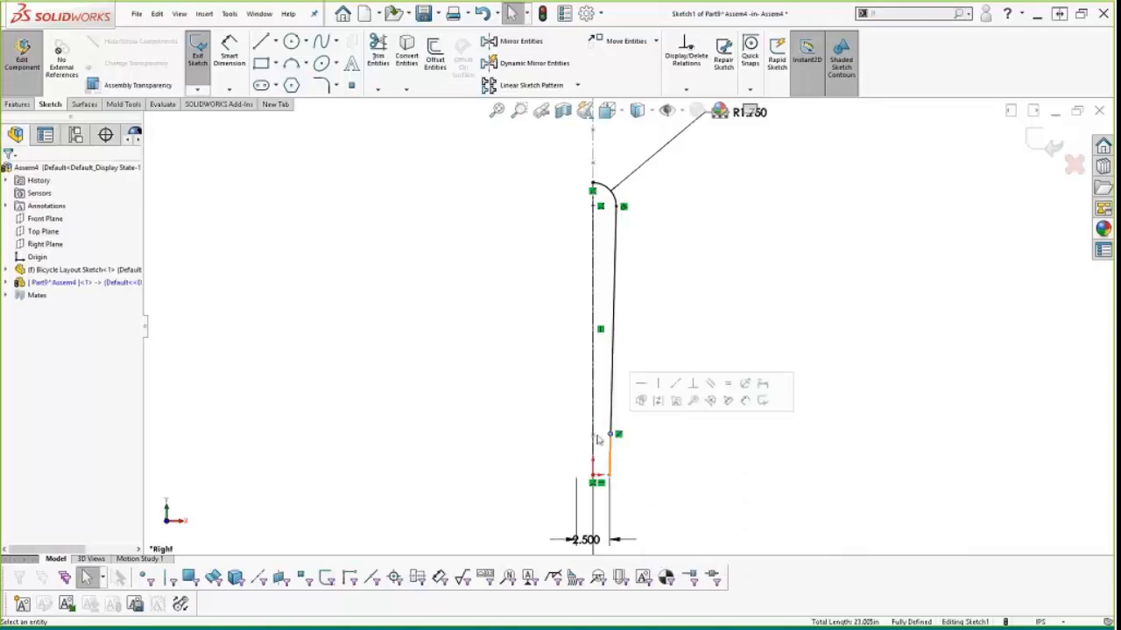
ctrl+click(595, 437)
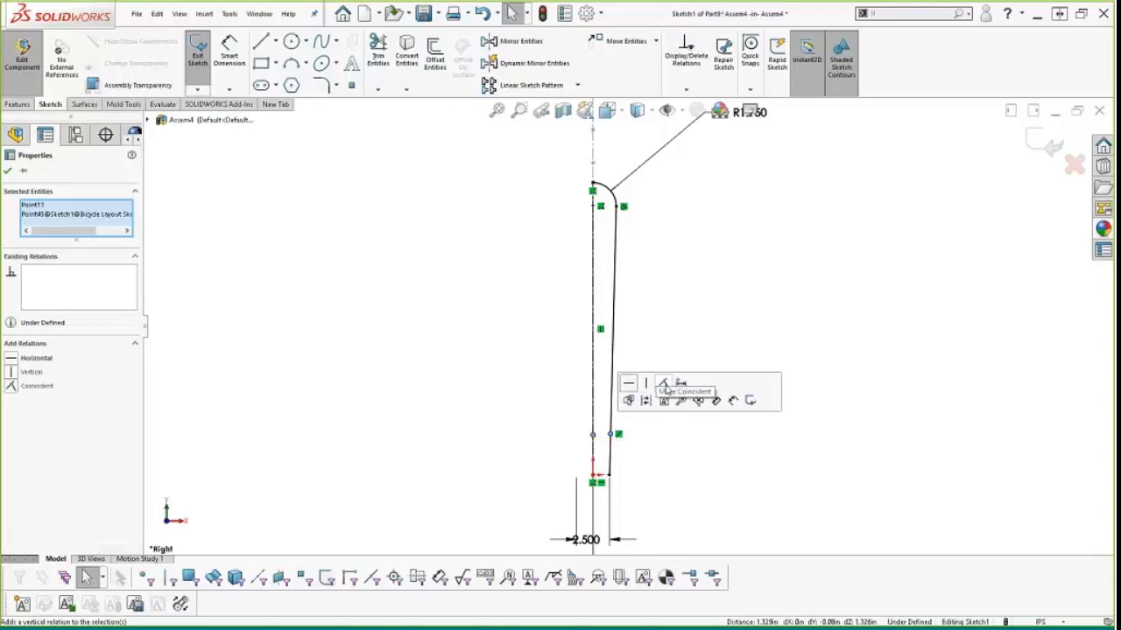
click(663, 383)
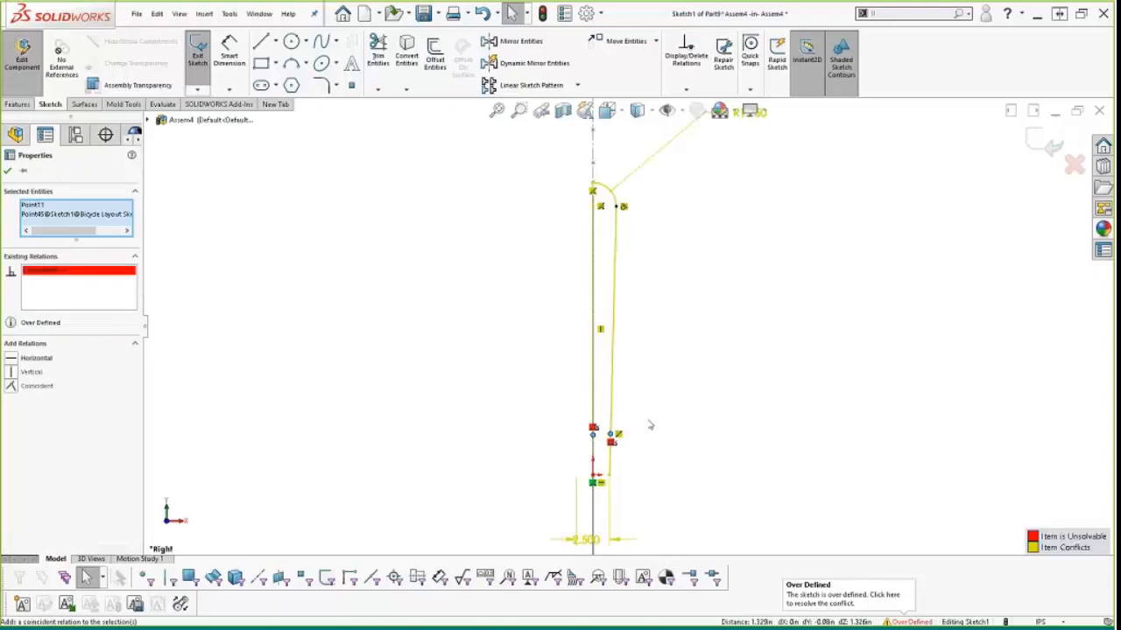
key(ctrl+z)
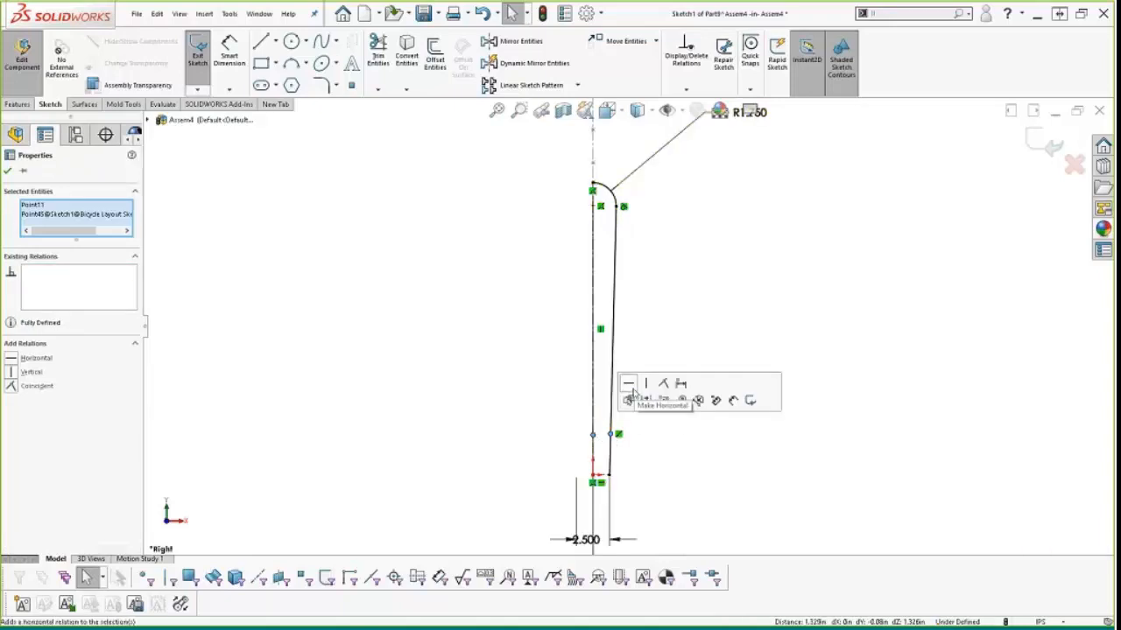
click(629, 387)
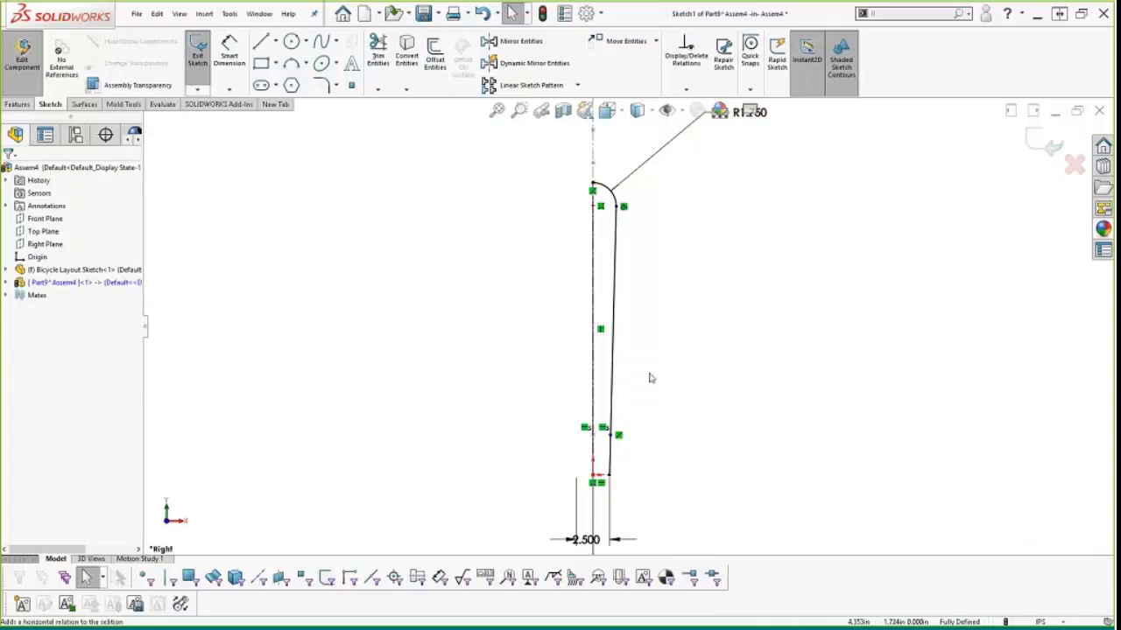
click(650, 378)
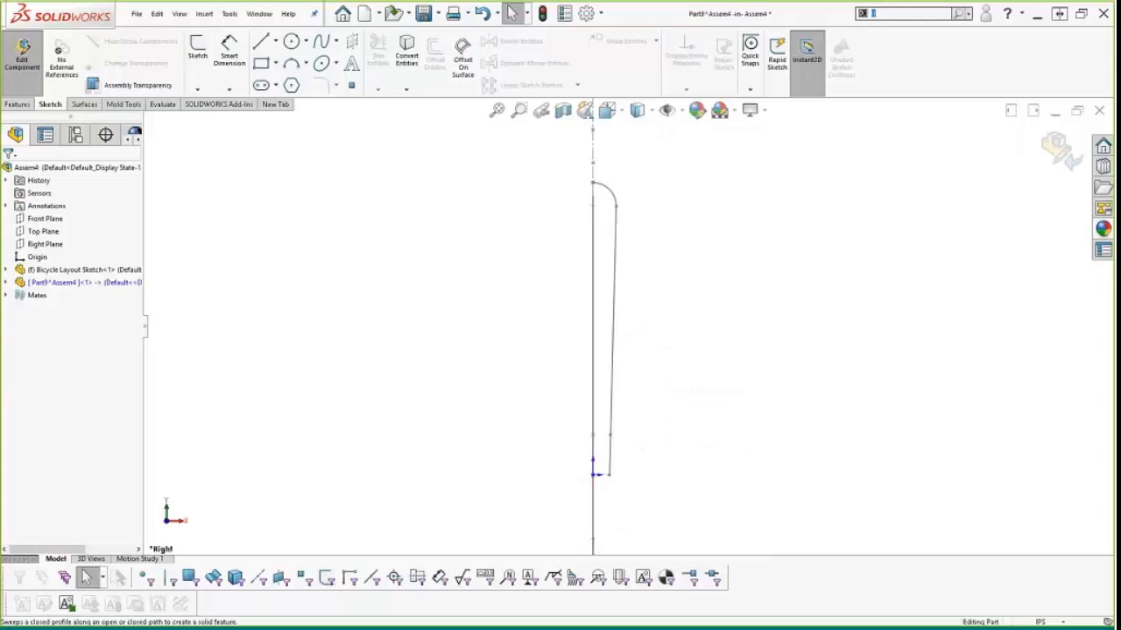
Step: Set up a sweep with a circular profile and a diameter of 10 in
click(25, 216)
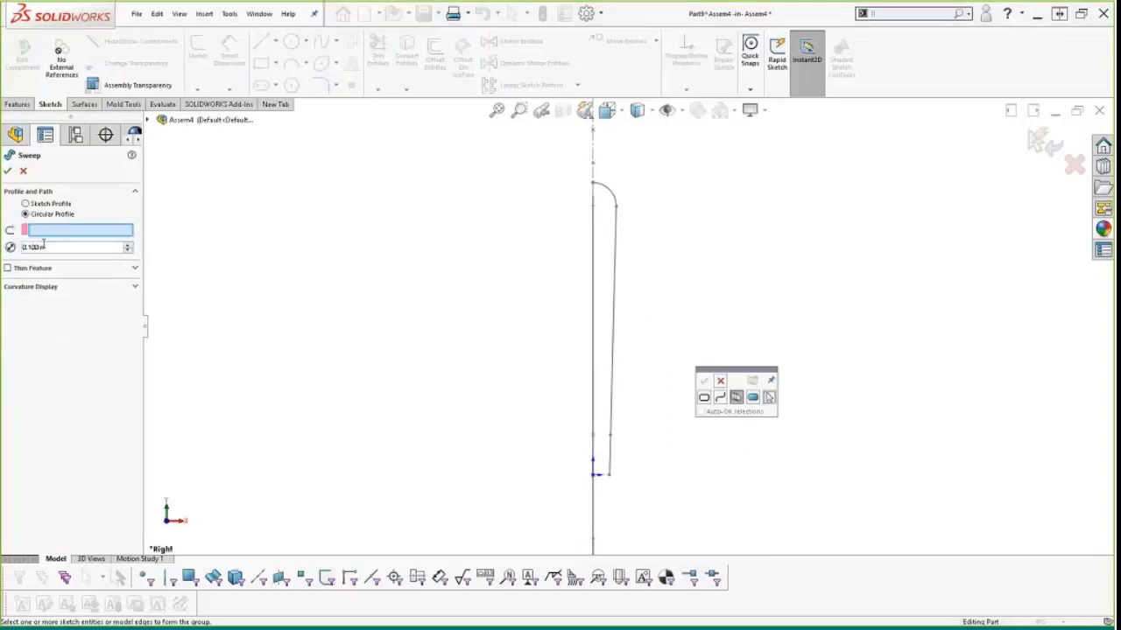
text(10)
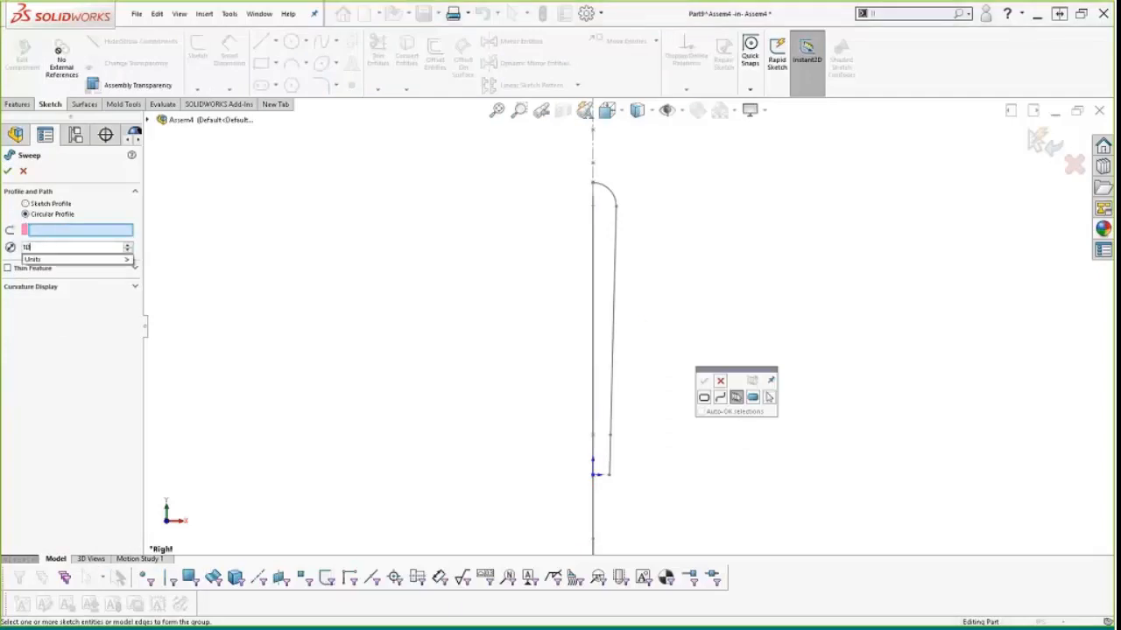
key(BackSpace)
key(BackSpace)
key(BackSpace)
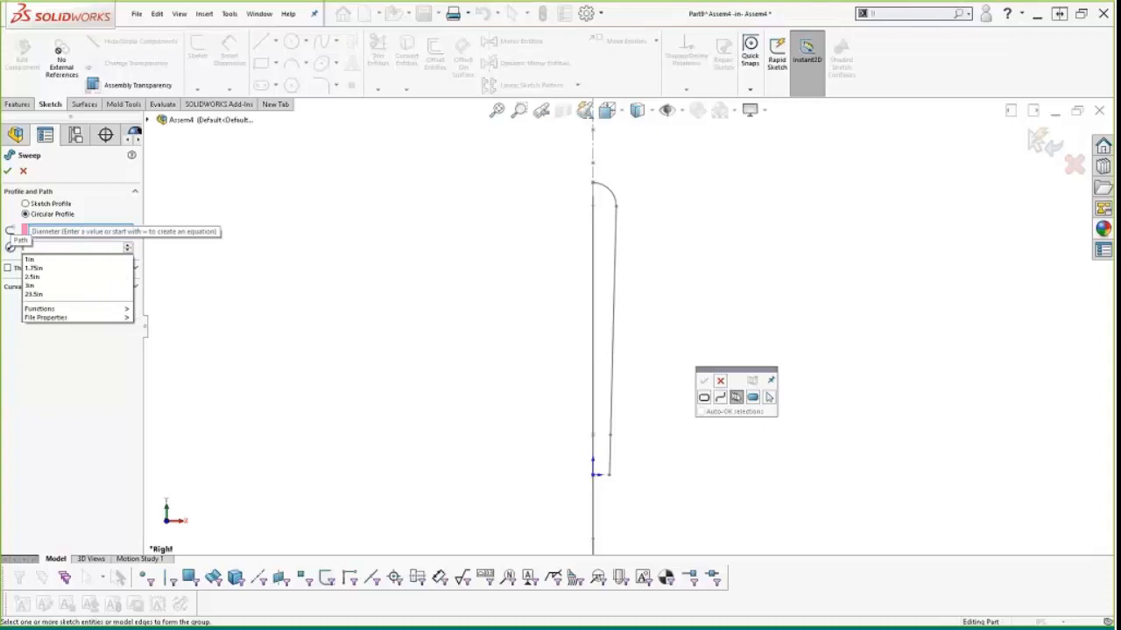
text(10)
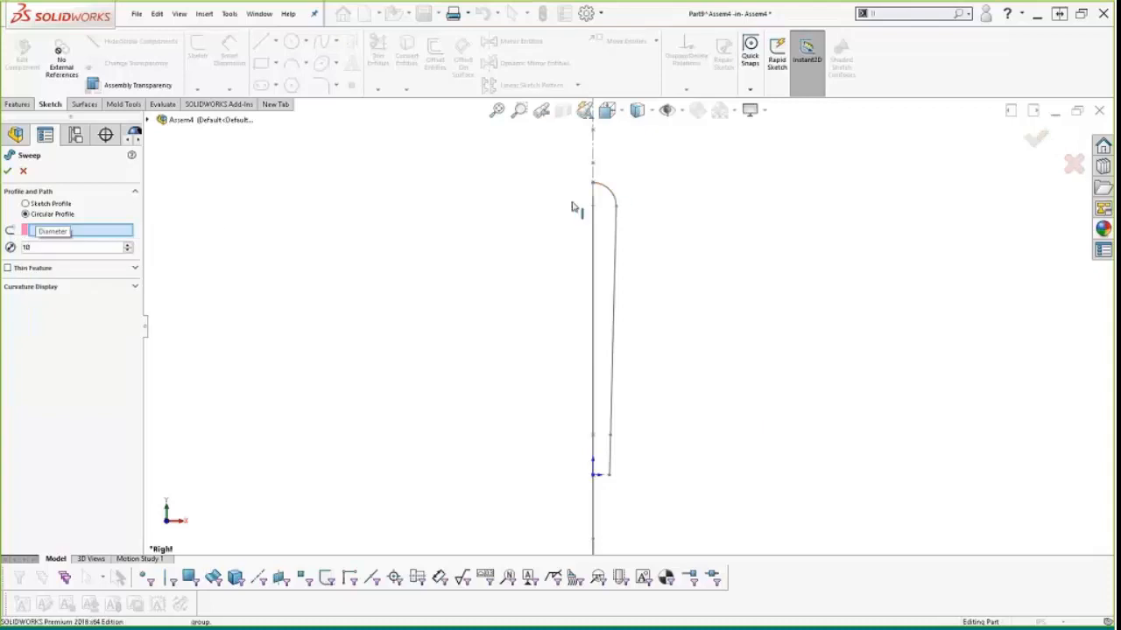
Step: Use the SelectionManager to define the sweep path as an open group of the upper arc and the long line above the split
right_click(105, 232)
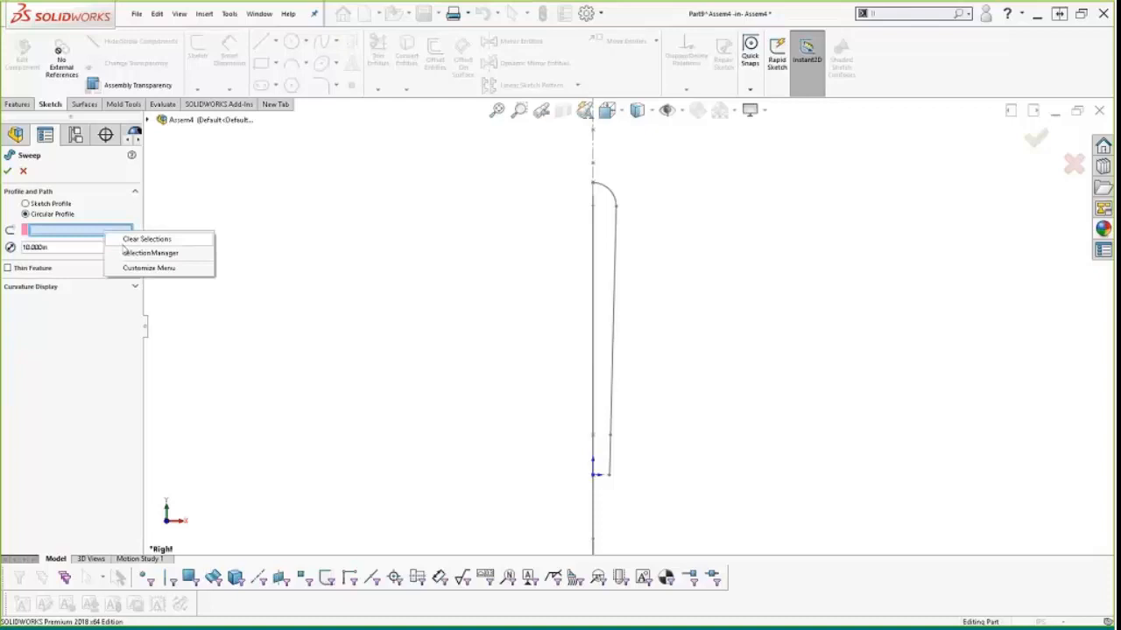
click(127, 253)
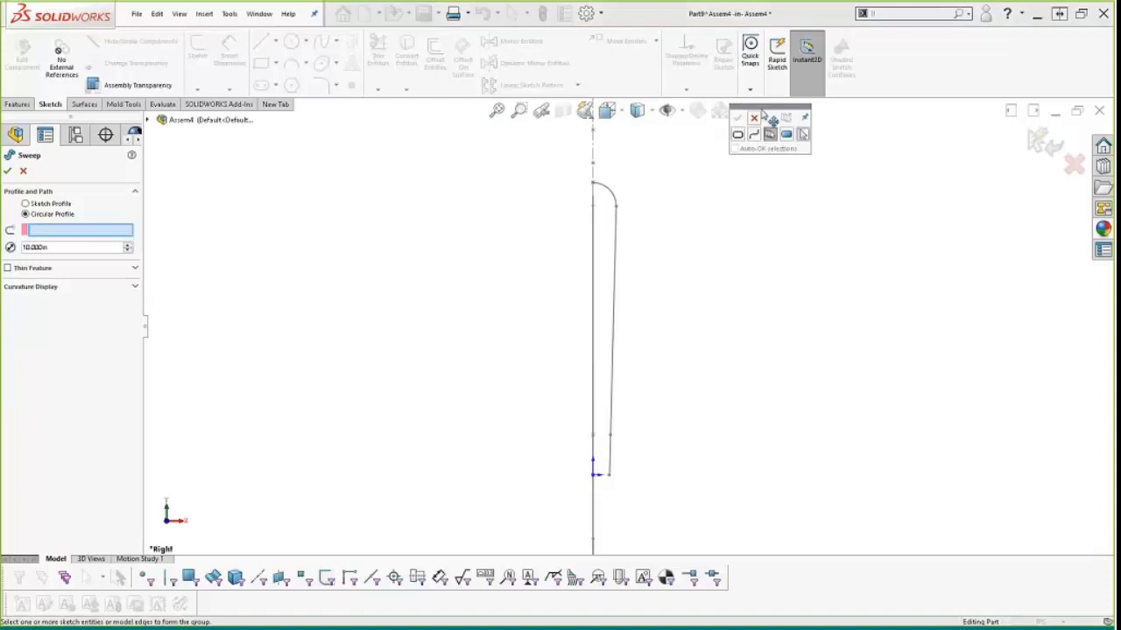
click(611, 419)
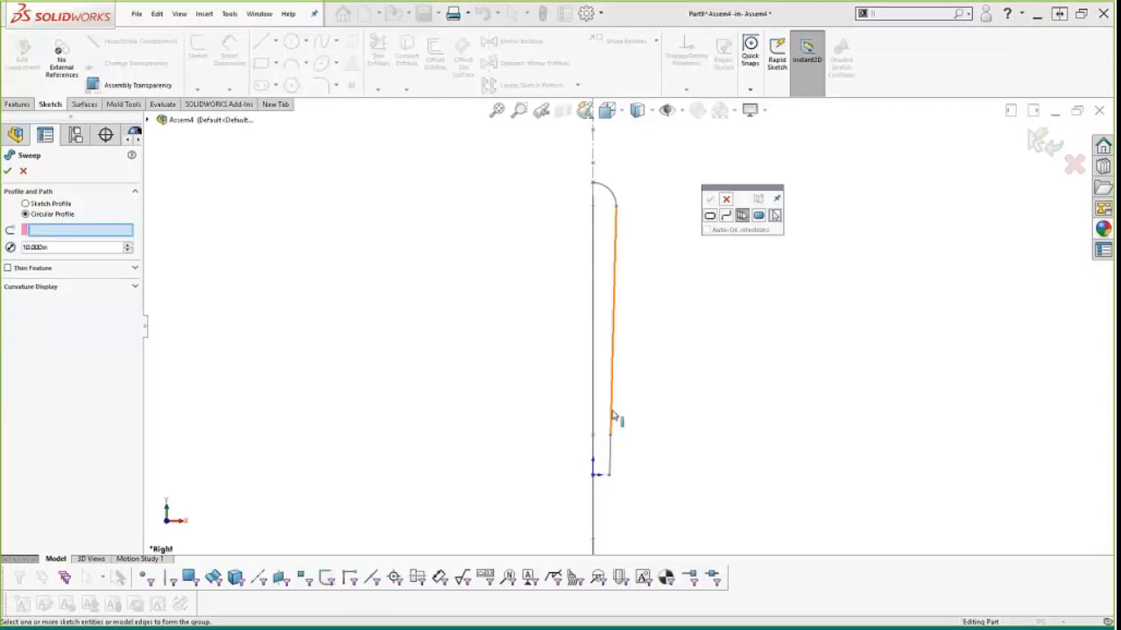
click(611, 196)
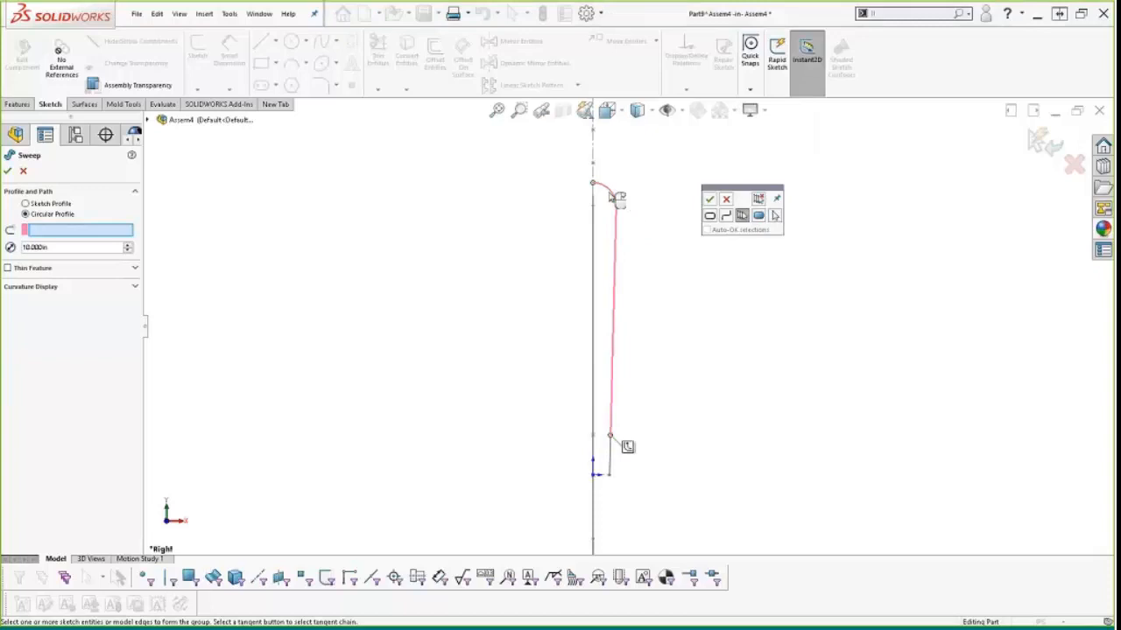
right_click(613, 196)
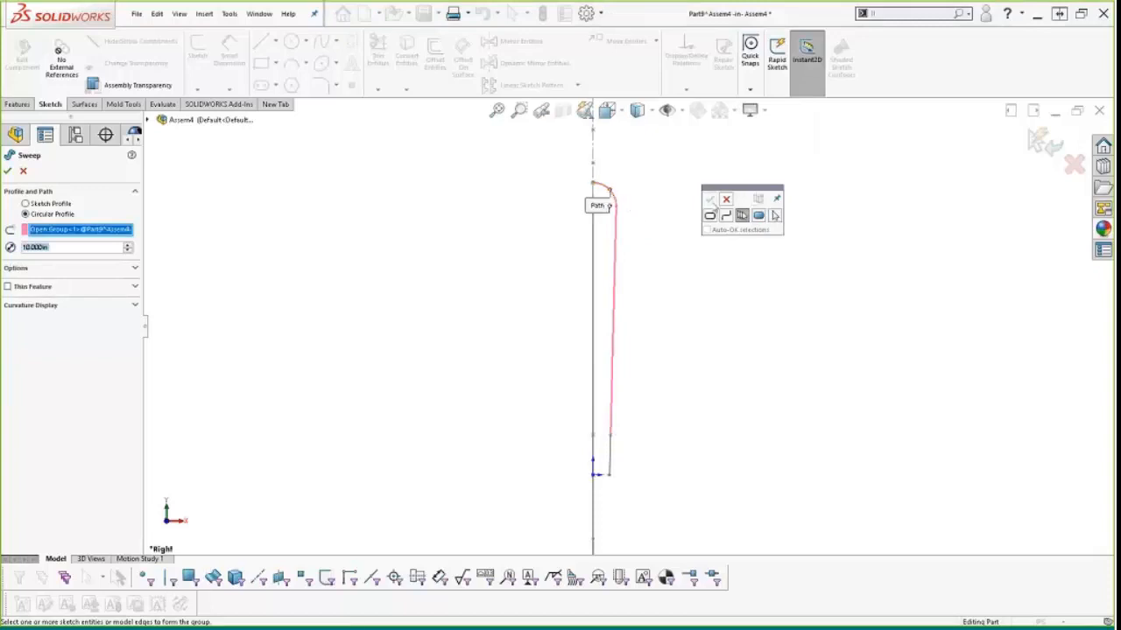
click(8, 171)
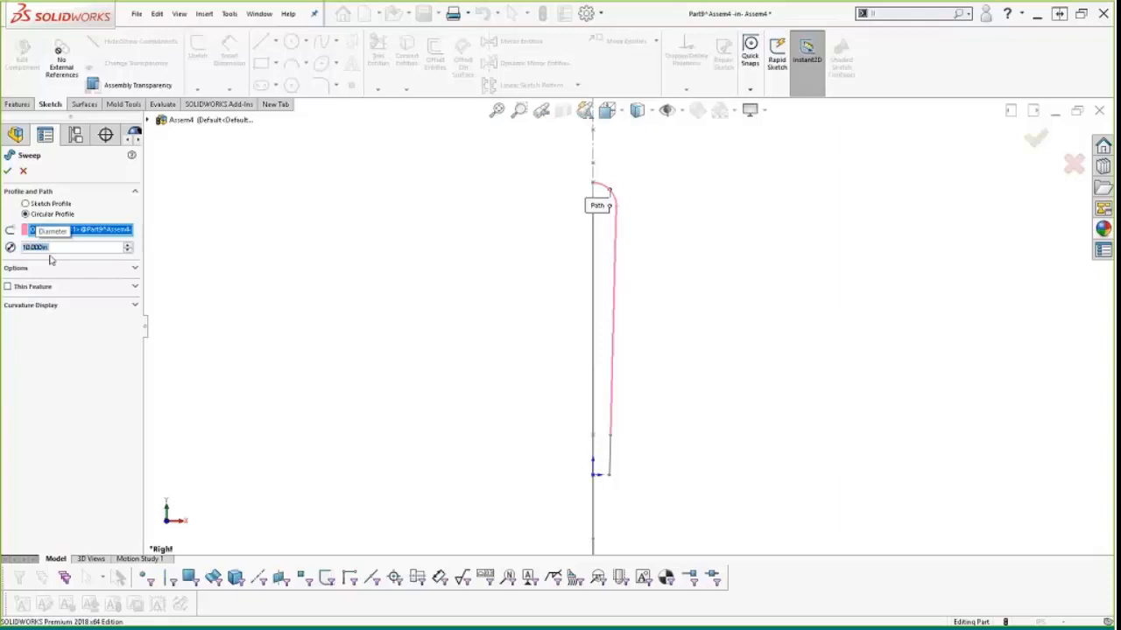
Step: Set the circular profile's diameter to 1 in and create the swept fork tube
drag(57, 248, 9, 238)
text(1)
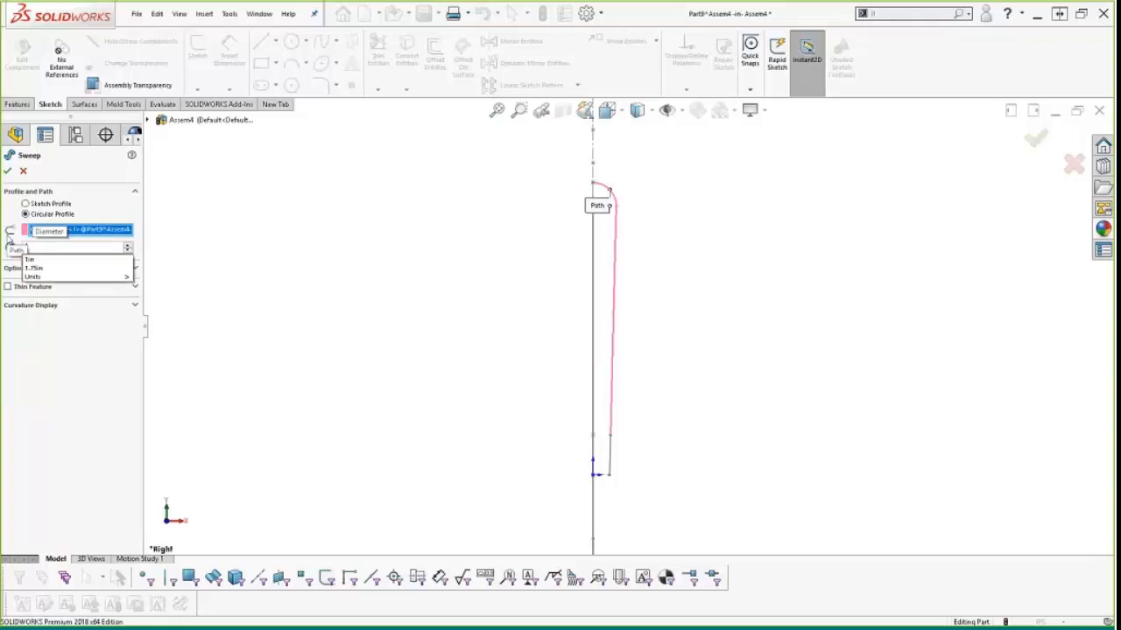
key(Return)
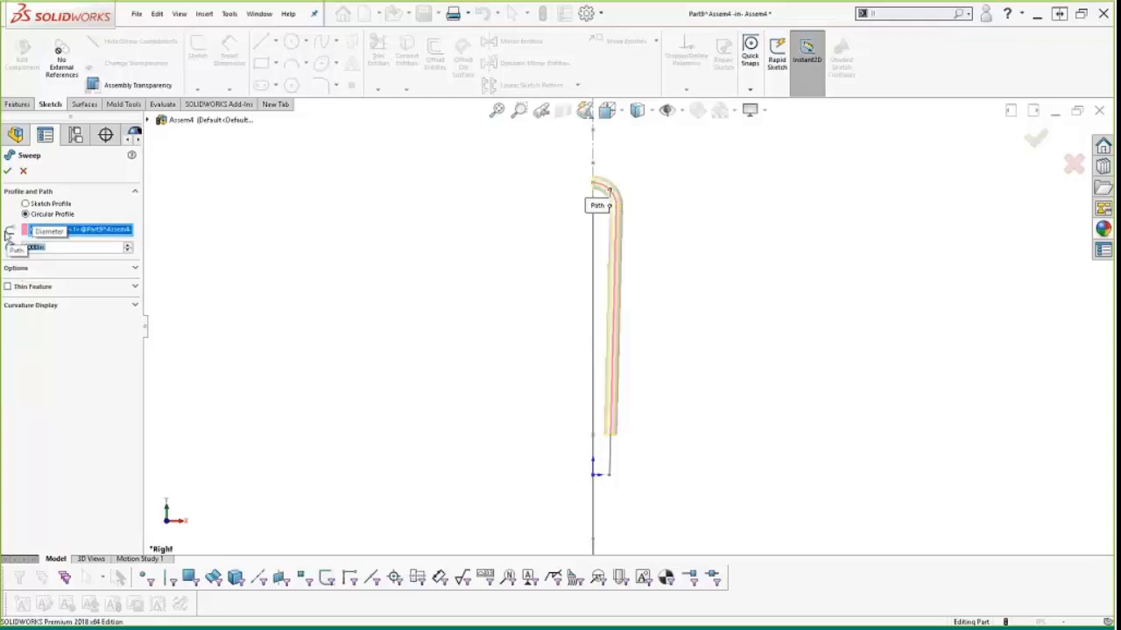
click(8, 172)
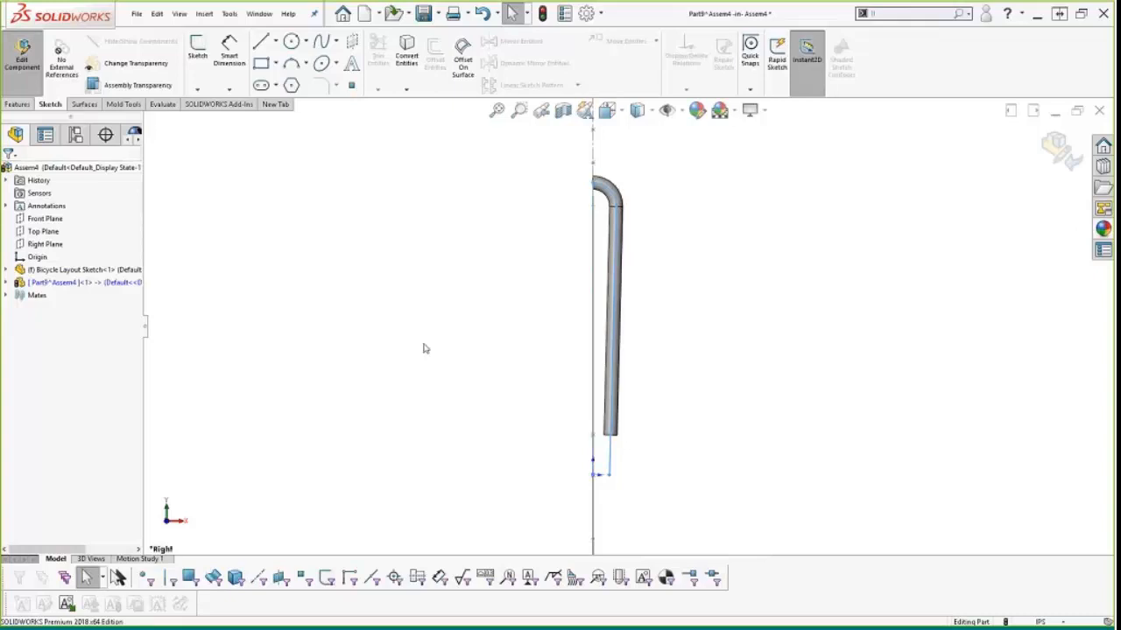
Step: Create a reference plane parallel to the fork tube's lower end face and coincident with the origin point
scroll(623, 416, down, 3)
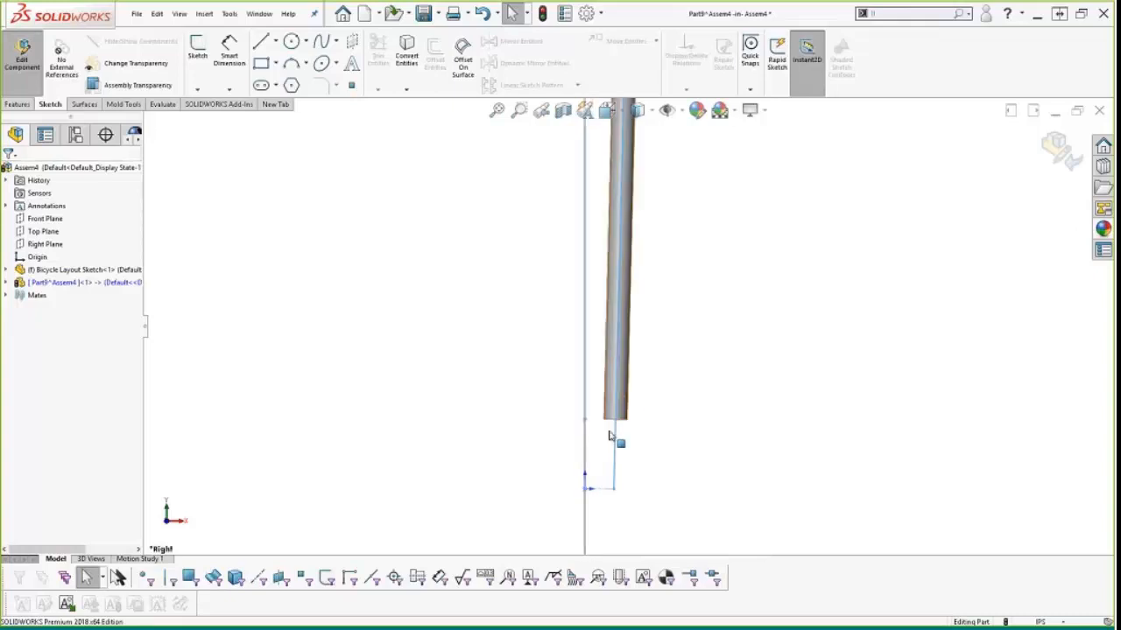
mouse_move(615, 427)
middle_down()
mouse_move(619, 397)
mouse_move(607, 418)
middle_up()
scroll(629, 442, up, 1)
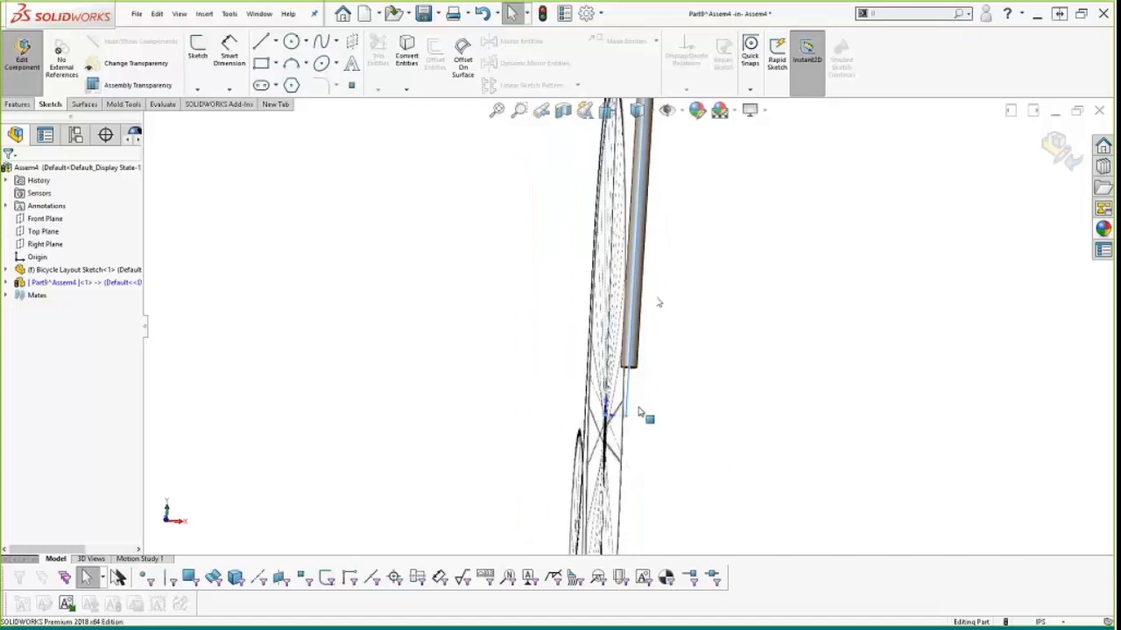
middle_drag(657, 300, 568, 304)
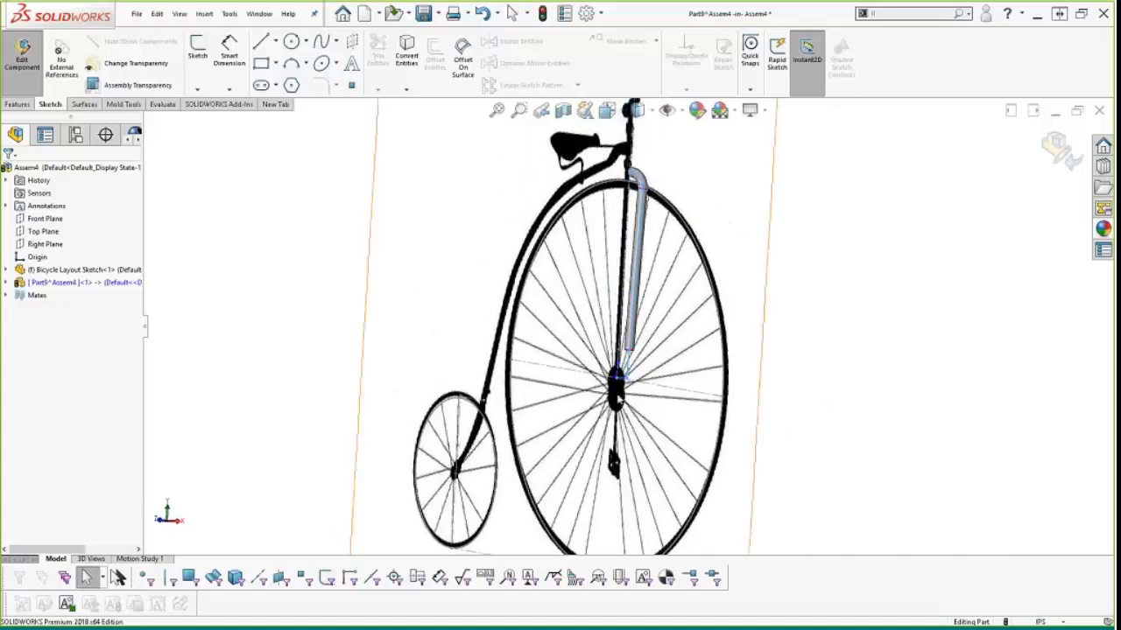
scroll(618, 346, down, 4)
scroll(618, 346, up, 2)
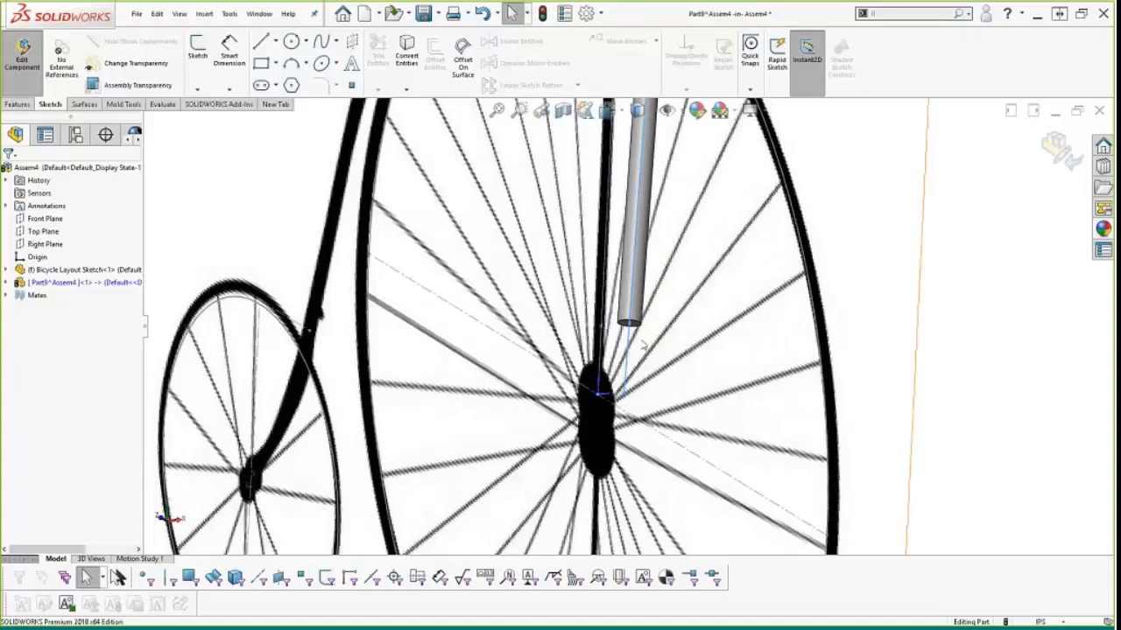
scroll(627, 314, down, 4)
click(628, 307)
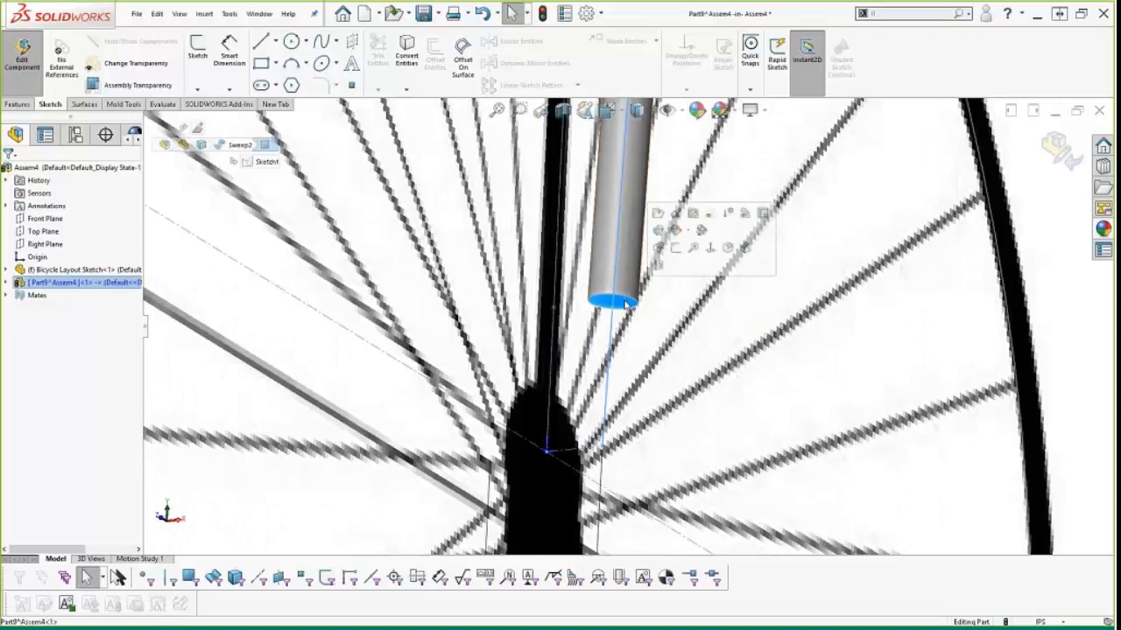
key(s)
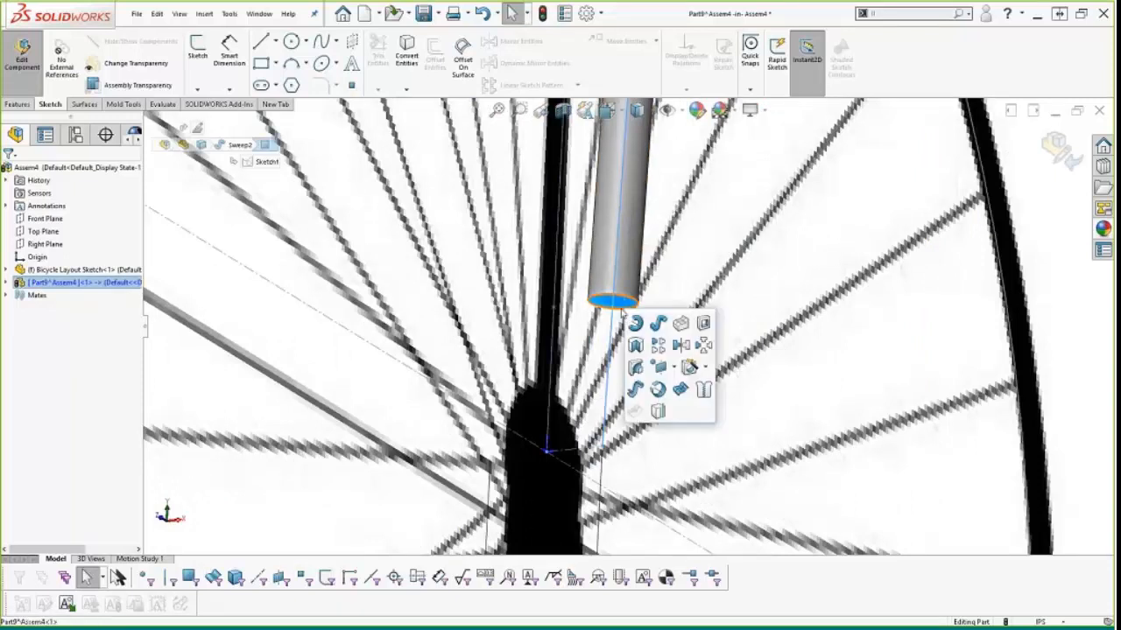
click(669, 368)
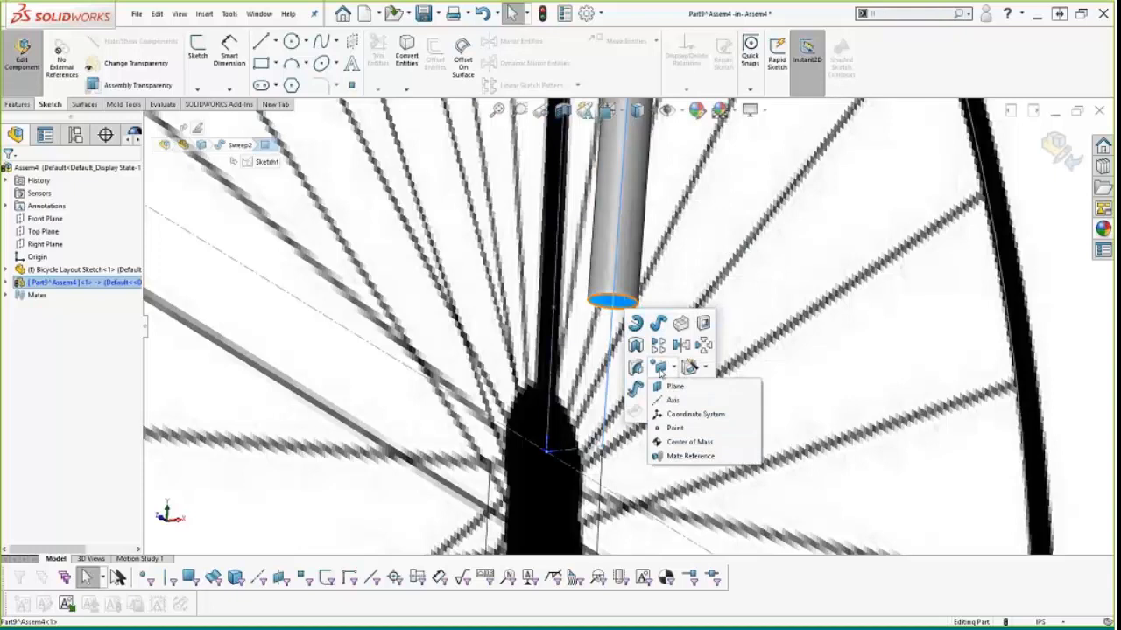
click(672, 386)
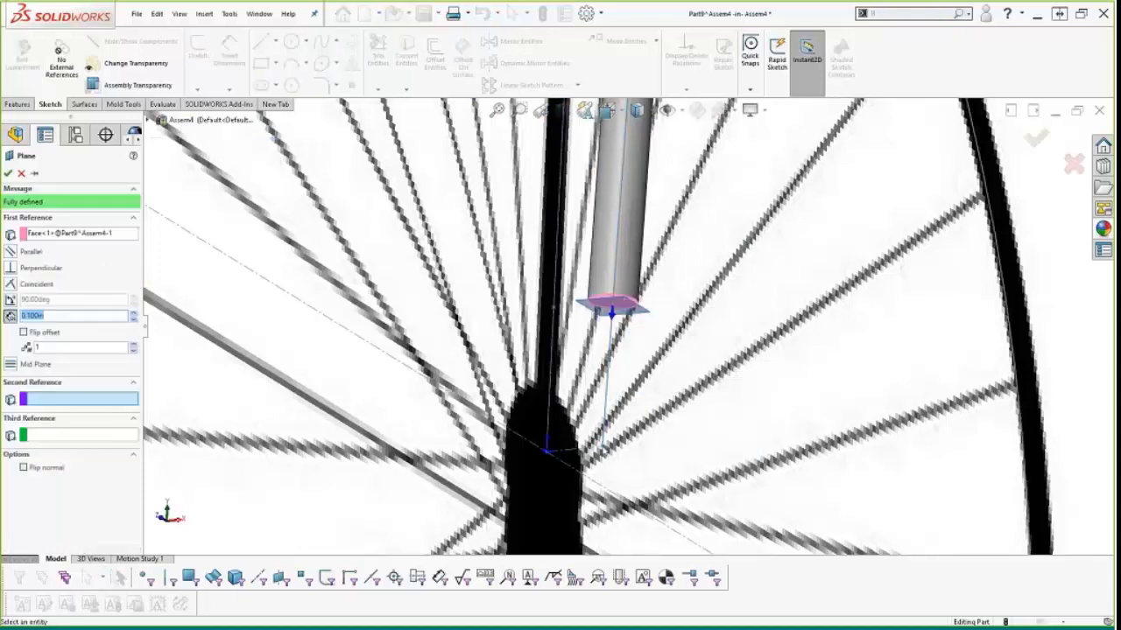
click(73, 347)
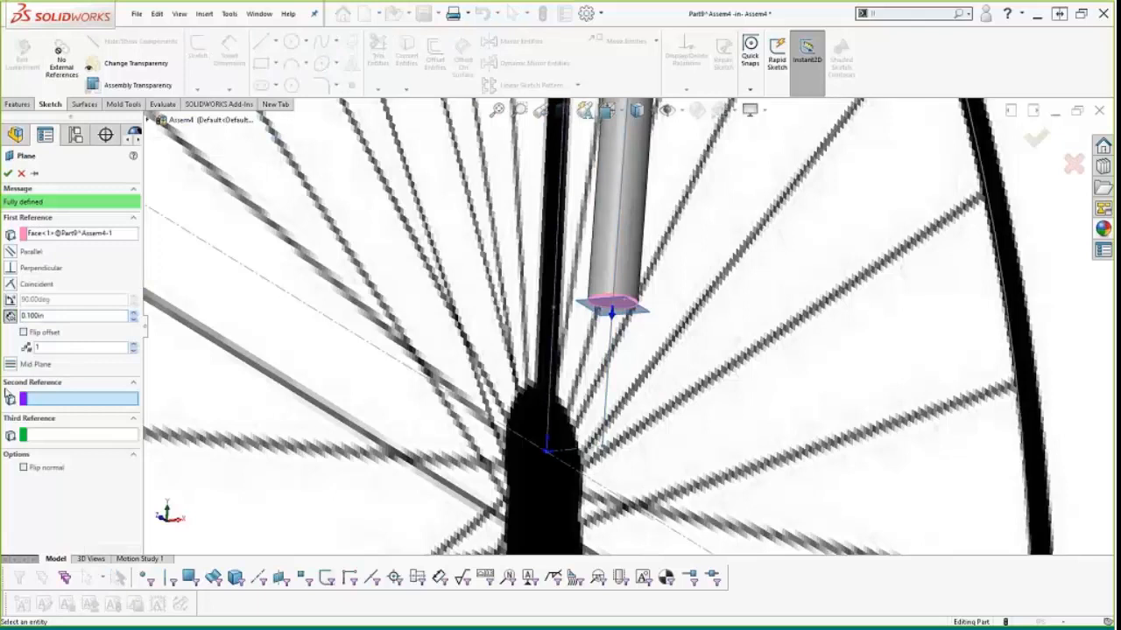
click(547, 450)
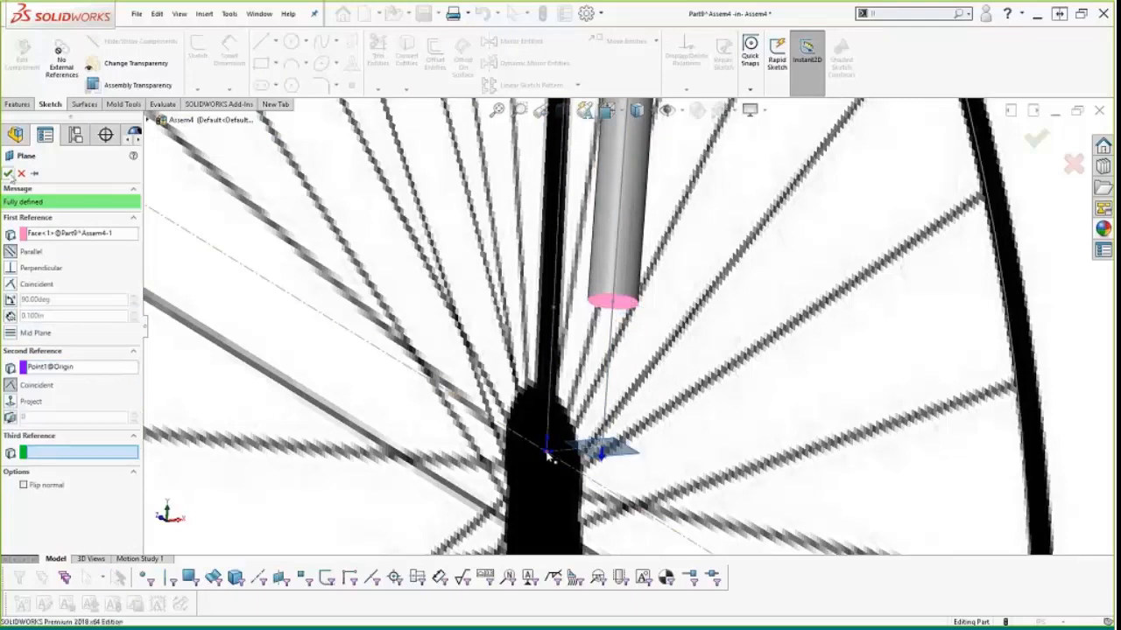
key(Return)
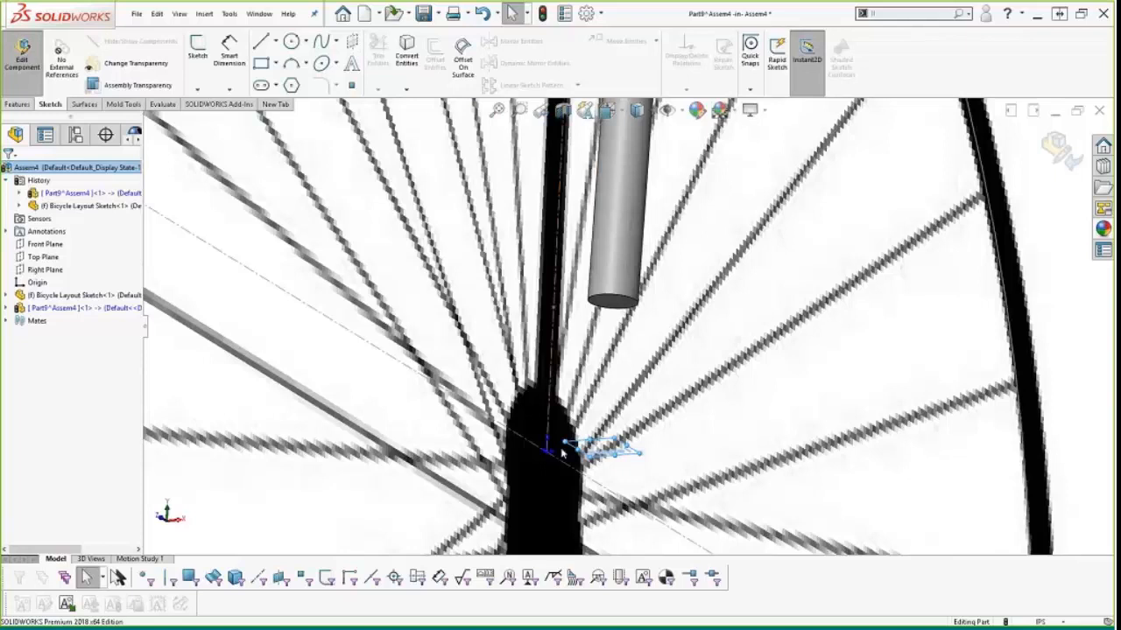
Step: Start a sketch on the new plane and draw a vertical straight slot, about 0.53 in between centers and 0.40 in wide, beside the tube's end
click(70, 295)
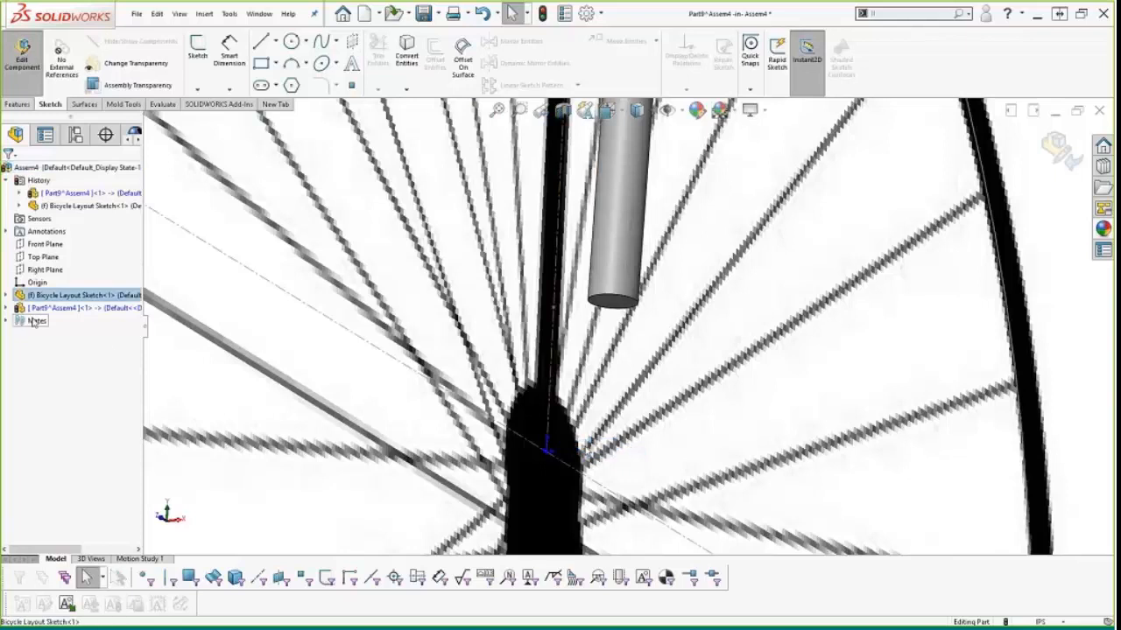
click(7, 308)
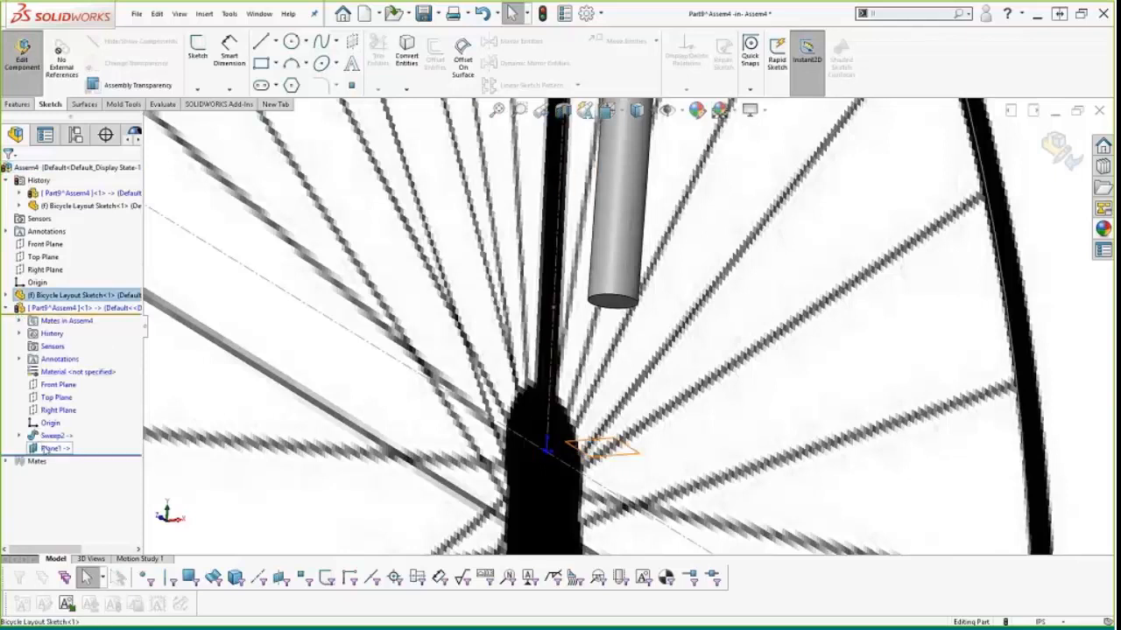
click(45, 448)
click(55, 429)
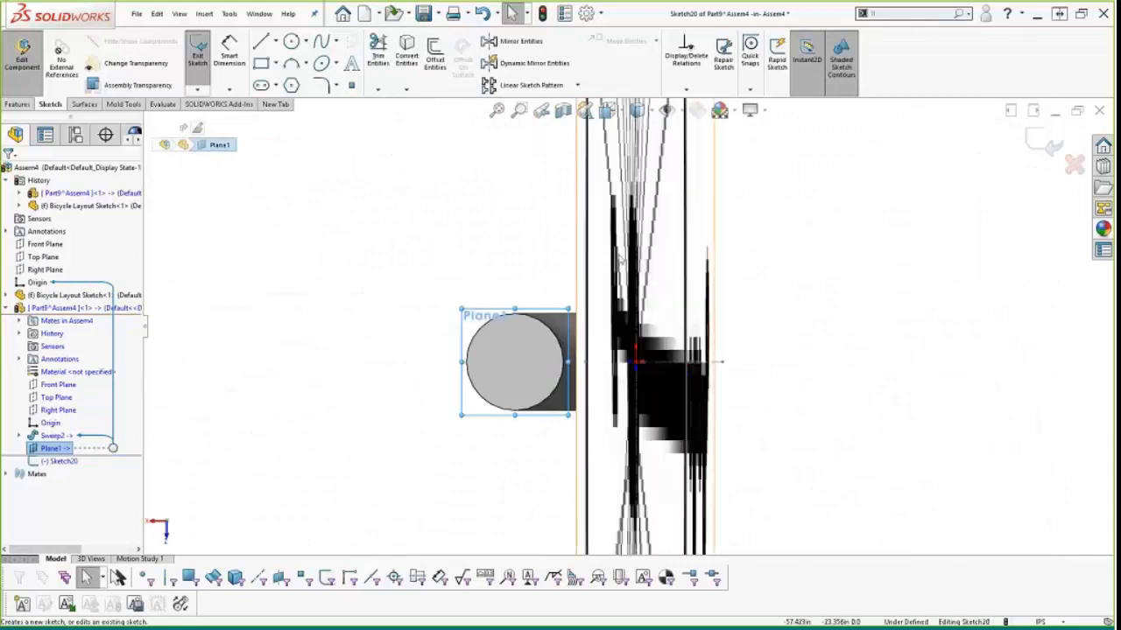
mouse_move(506, 245)
right_down()
mouse_move(561, 239)
mouse_move(500, 235)
right_up()
key(s)
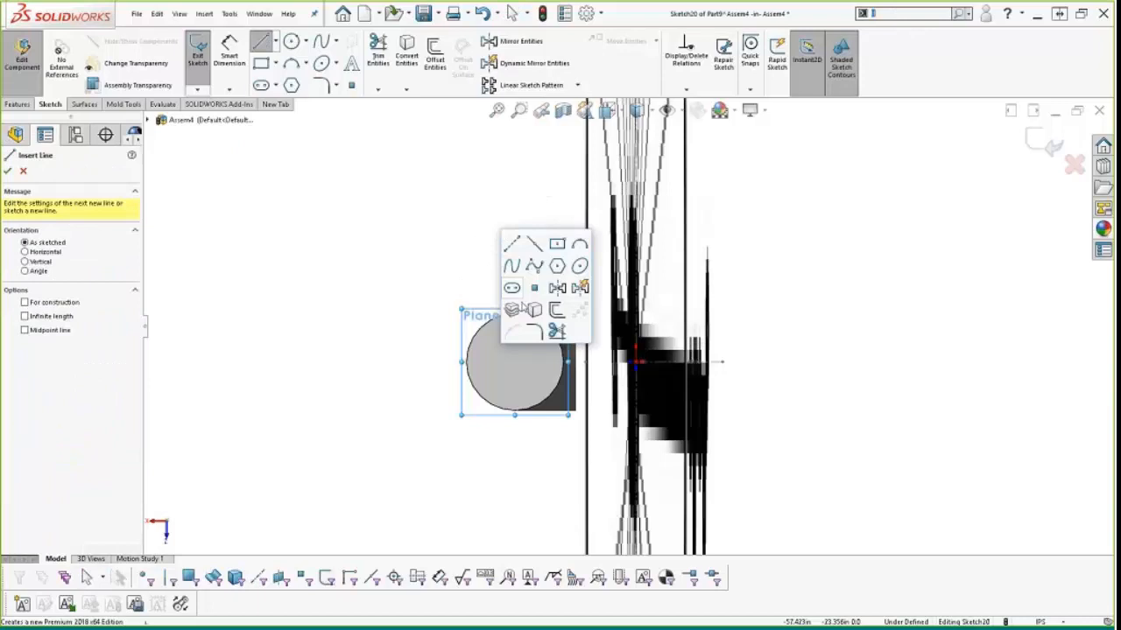
click(513, 289)
click(520, 252)
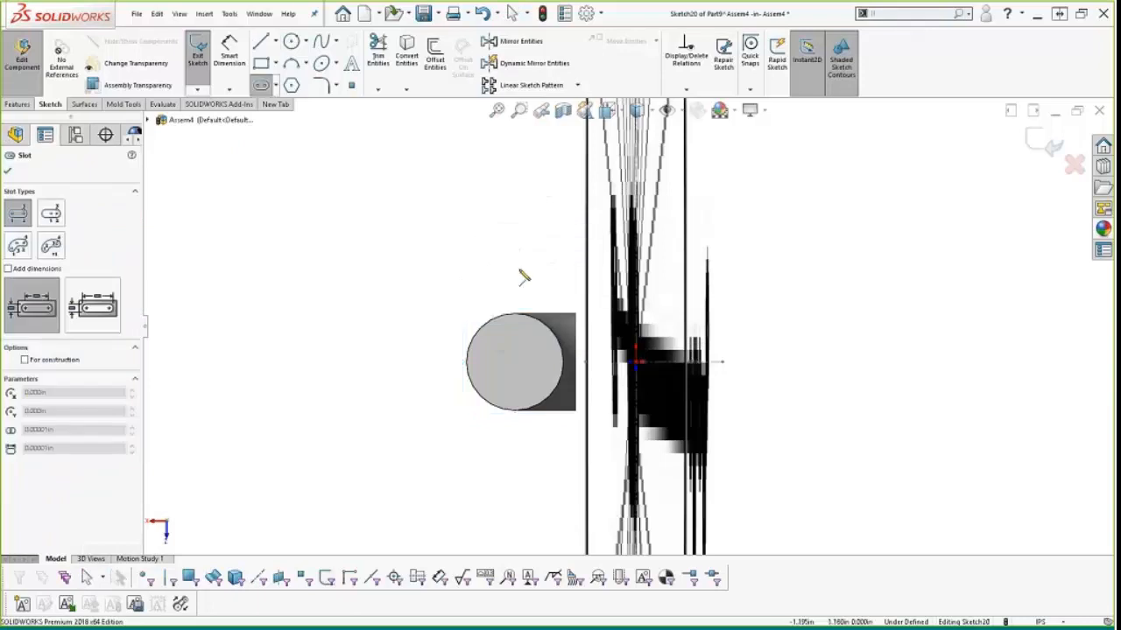
click(520, 302)
click(541, 283)
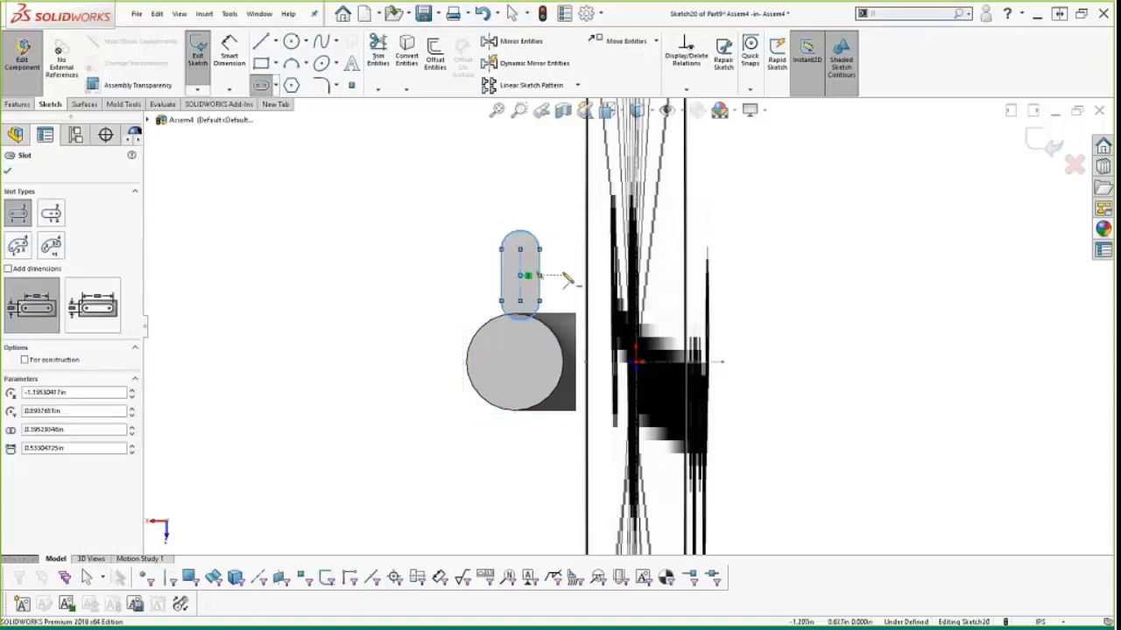
click(521, 231)
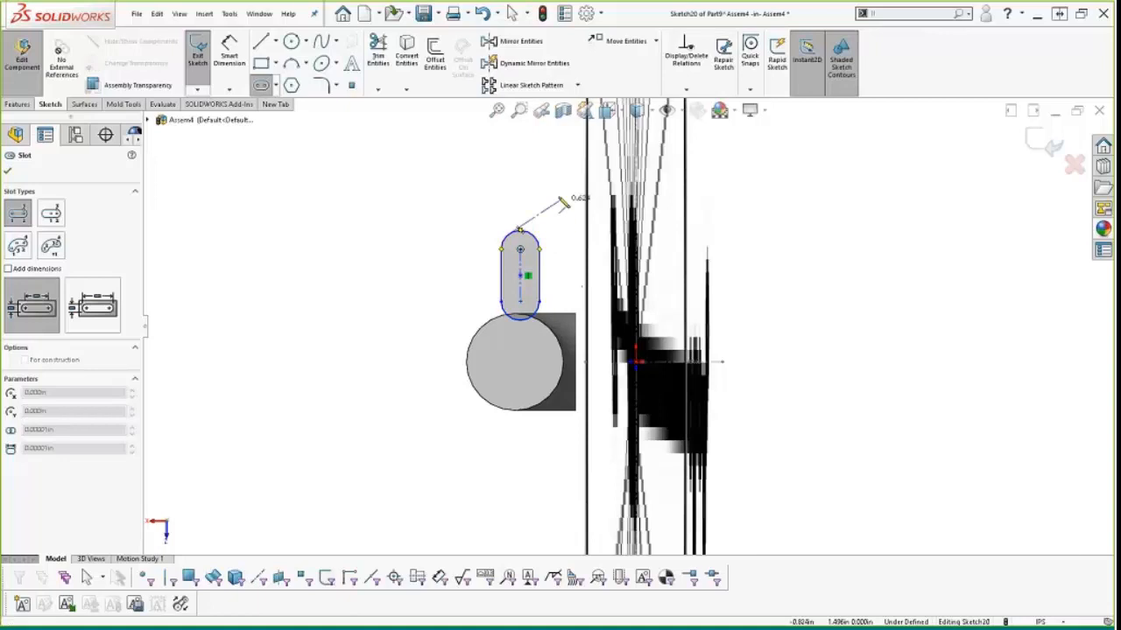
key(Escape)
Step: Dimension the slot's end arc with a radius of 0.125 in
key(d)
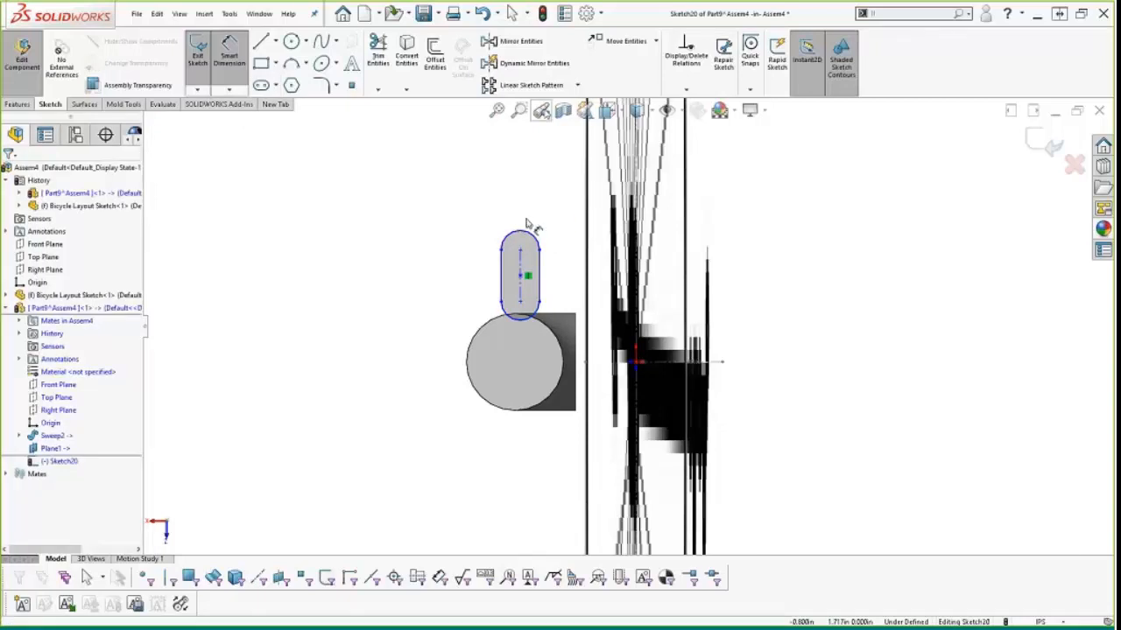
click(521, 232)
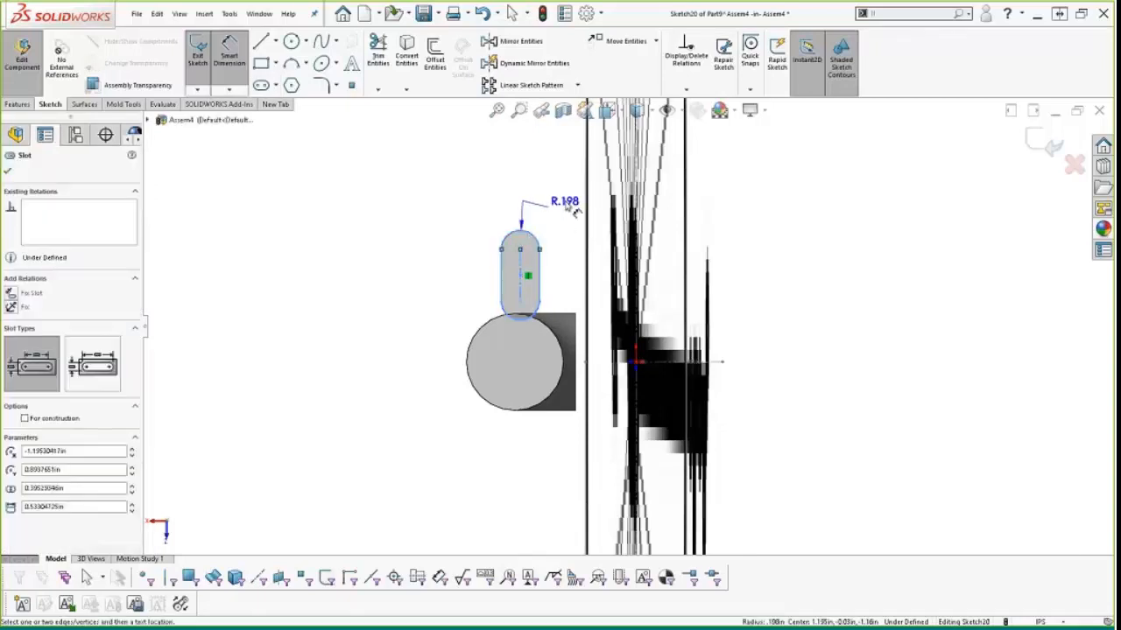
click(573, 210)
text(.125)
key(Return)
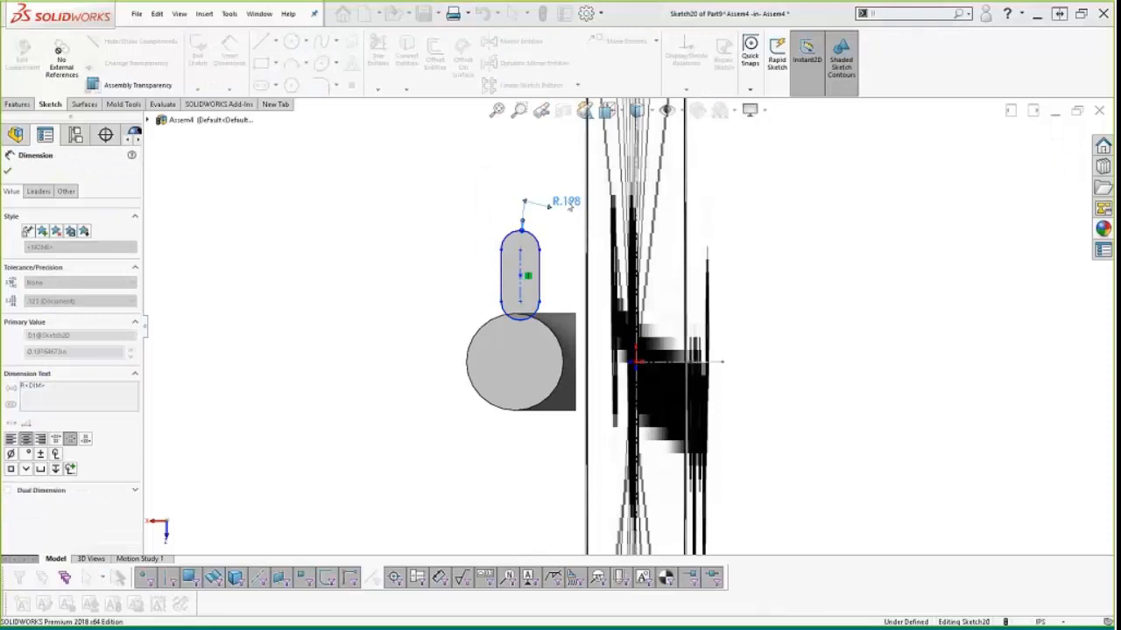
Step: Dimension the slot's overall length between its two outer arc edges as 1 in
shift+click(535, 239)
shift+click(528, 313)
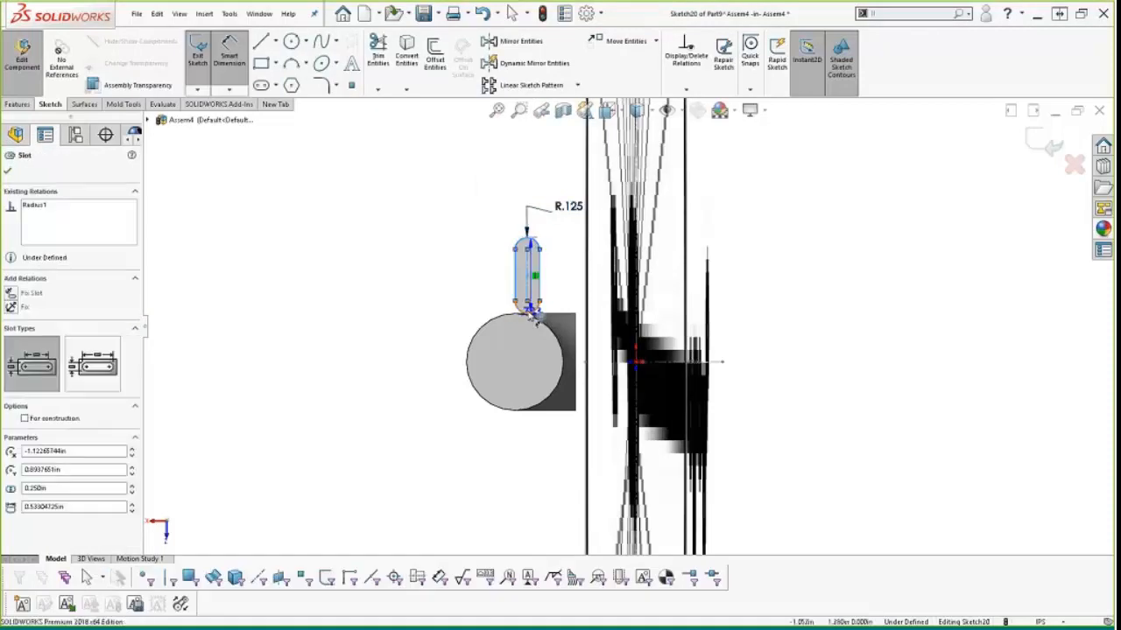
click(493, 293)
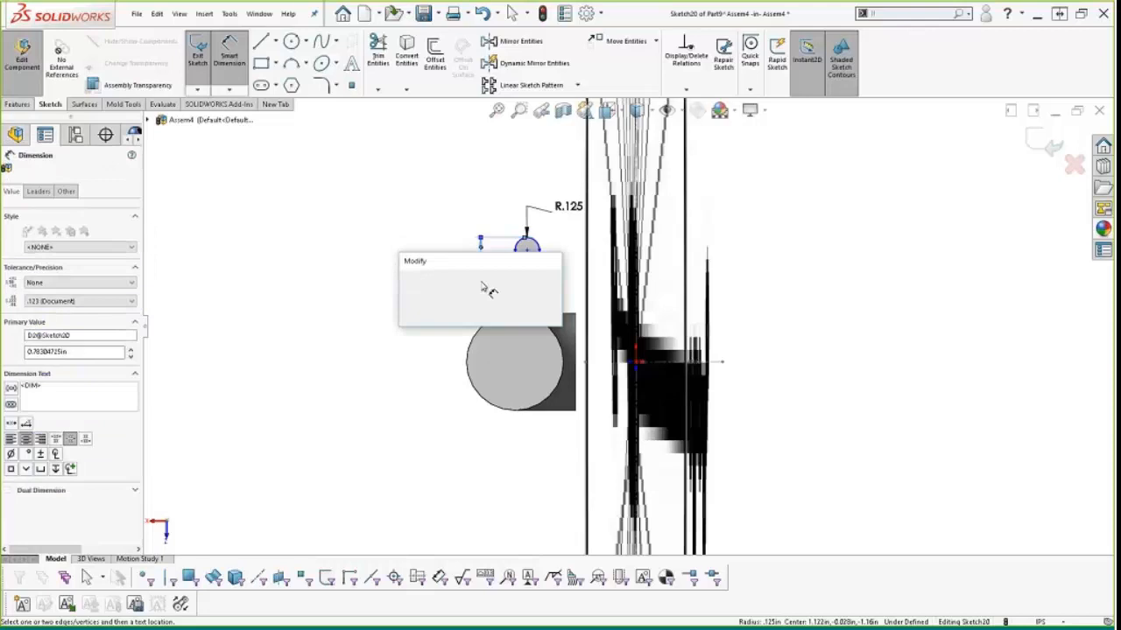
text(1)
key(Return)
key(Escape)
key(Escape)
Step: Show the path sketch absorbed in the fork tube's sweep feature
scroll(563, 299, up, 2)
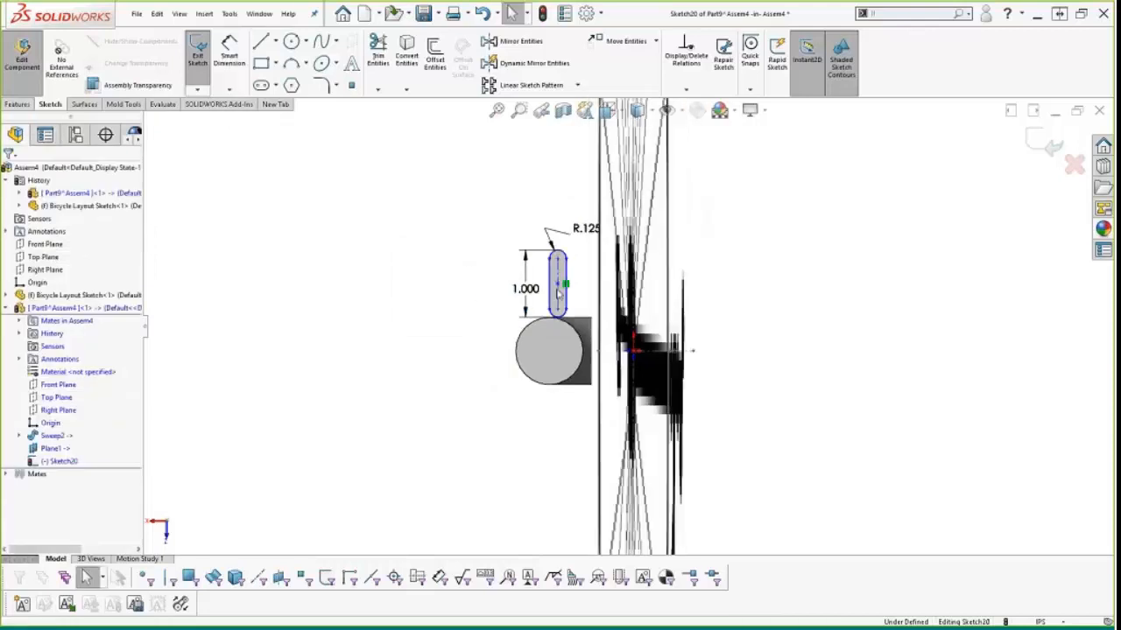
middle_drag(548, 287, 567, 324)
scroll(567, 326, down, 5)
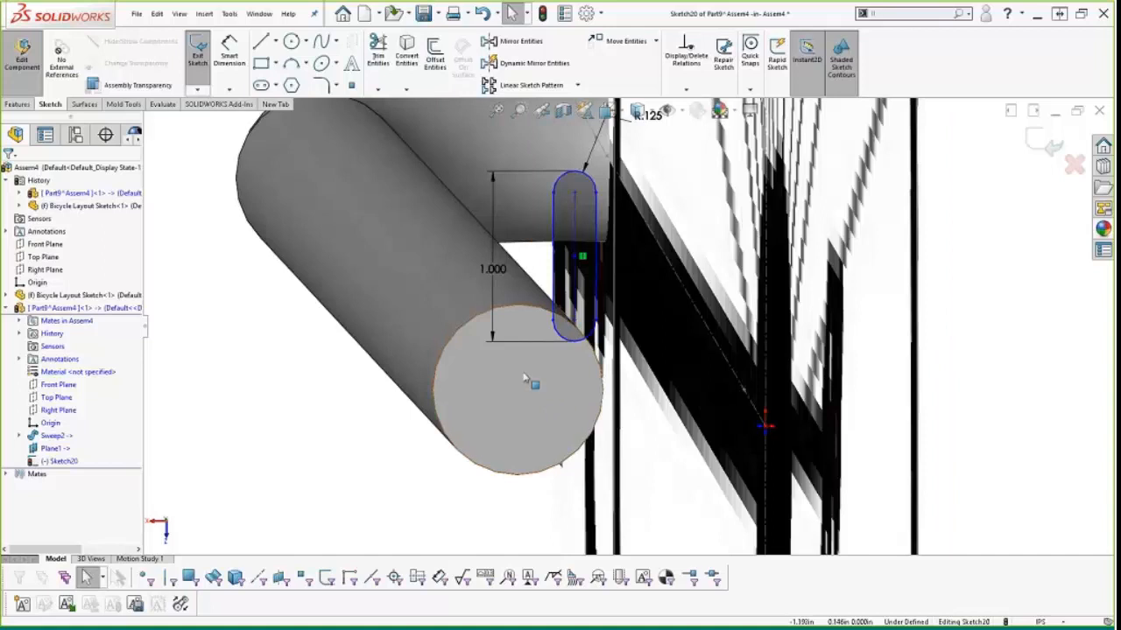
click(21, 435)
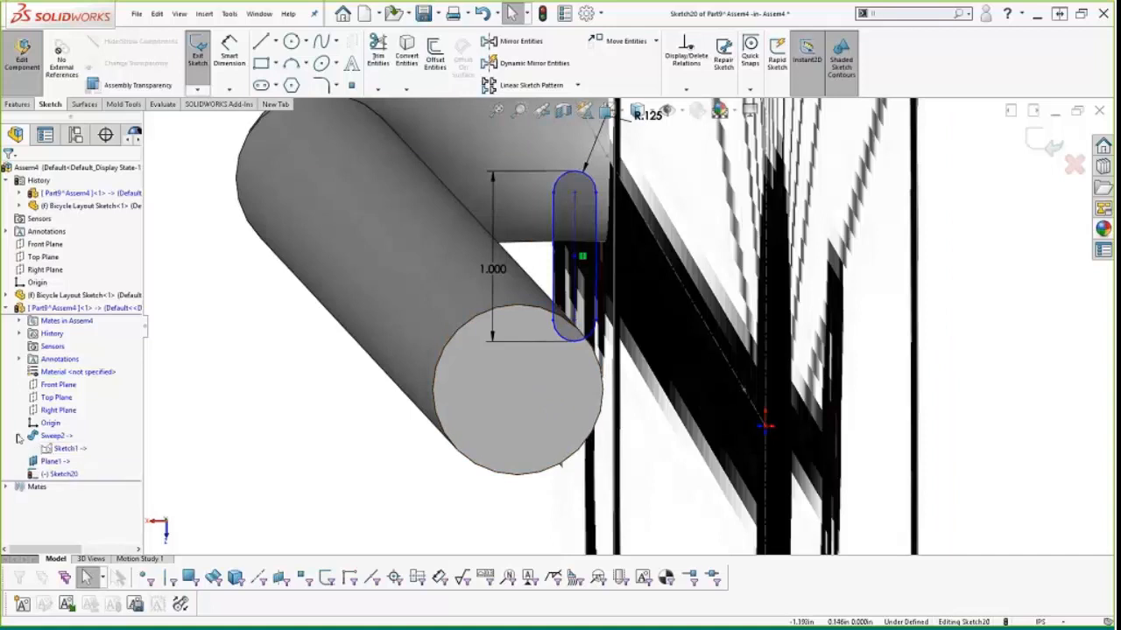
click(68, 448)
click(90, 433)
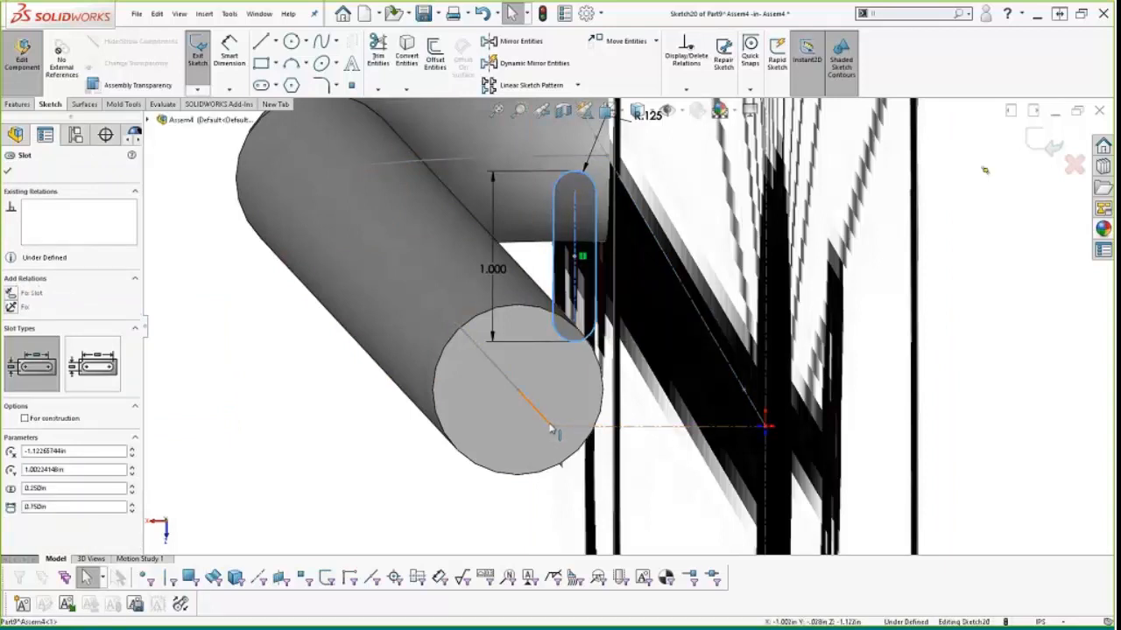
Step: Try to add a pierce relation between the slot's center point and the path line below the tube
click(551, 429)
click(581, 355)
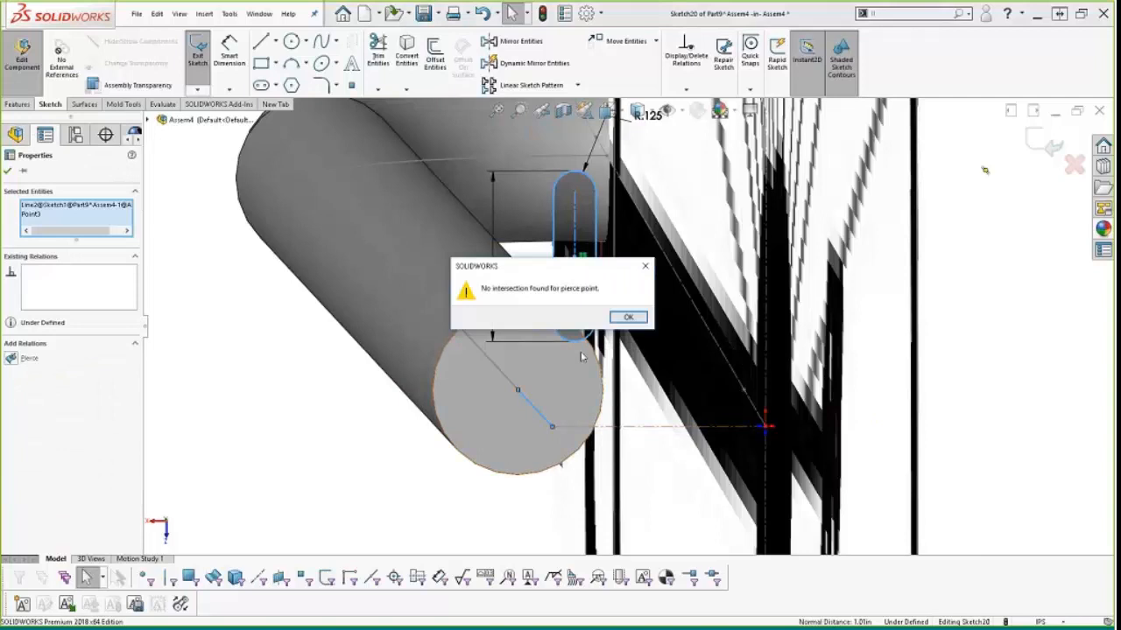
click(628, 317)
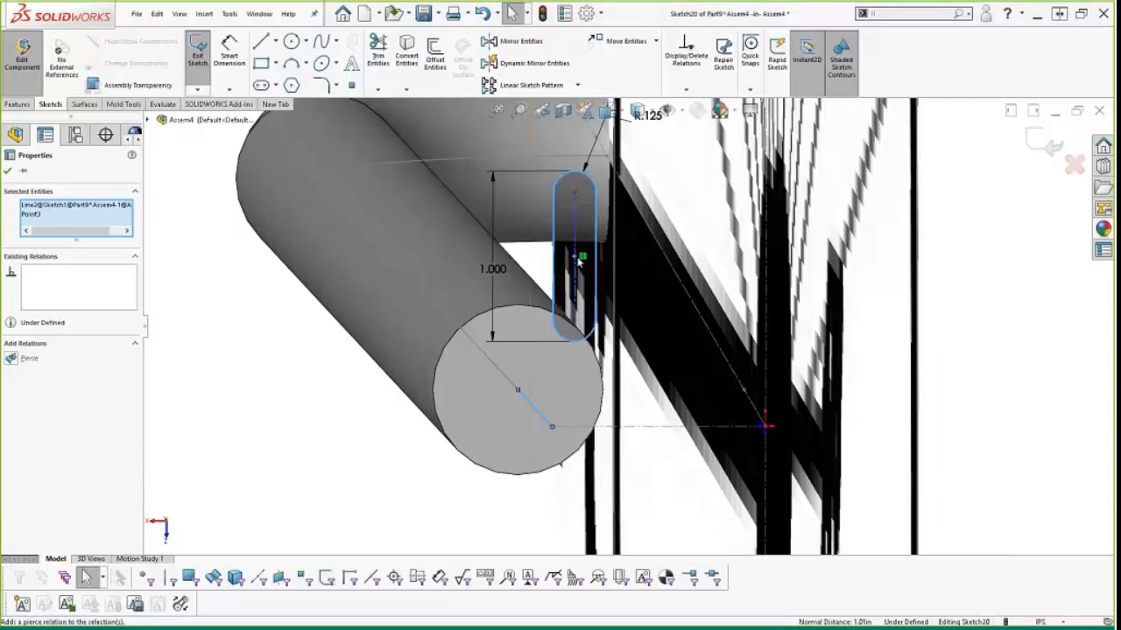
Step: Place the slot's center point on the path line's lower endpoint and draw a horizontal line across the slot's middle
mouse_move(578, 263)
mouse_down()
mouse_move(581, 413)
mouse_move(549, 427)
mouse_up()
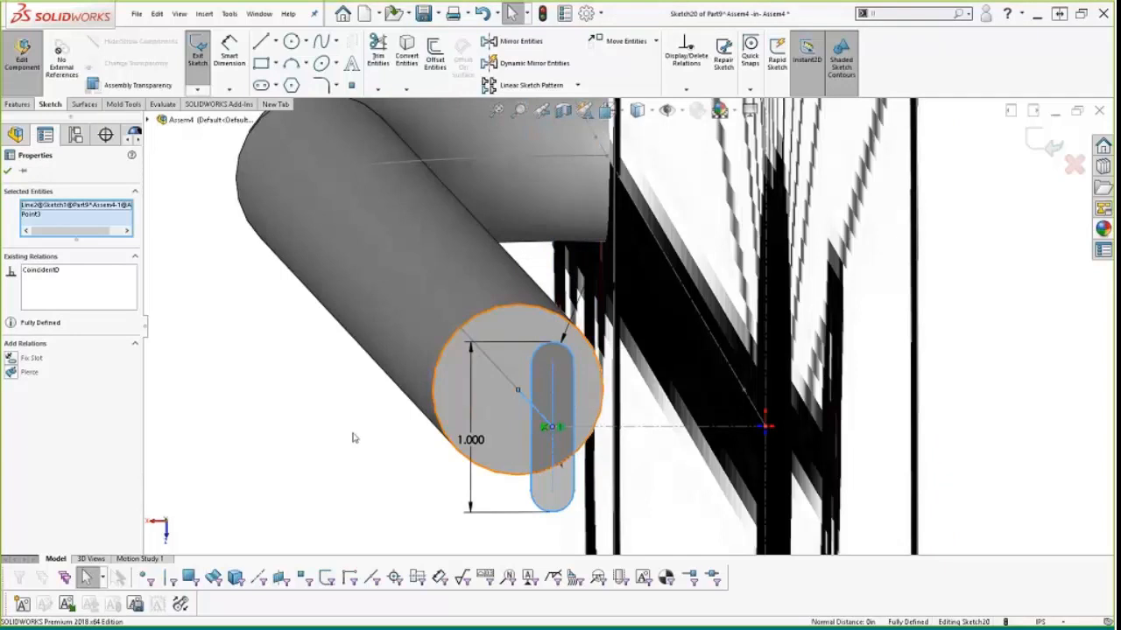
key(l)
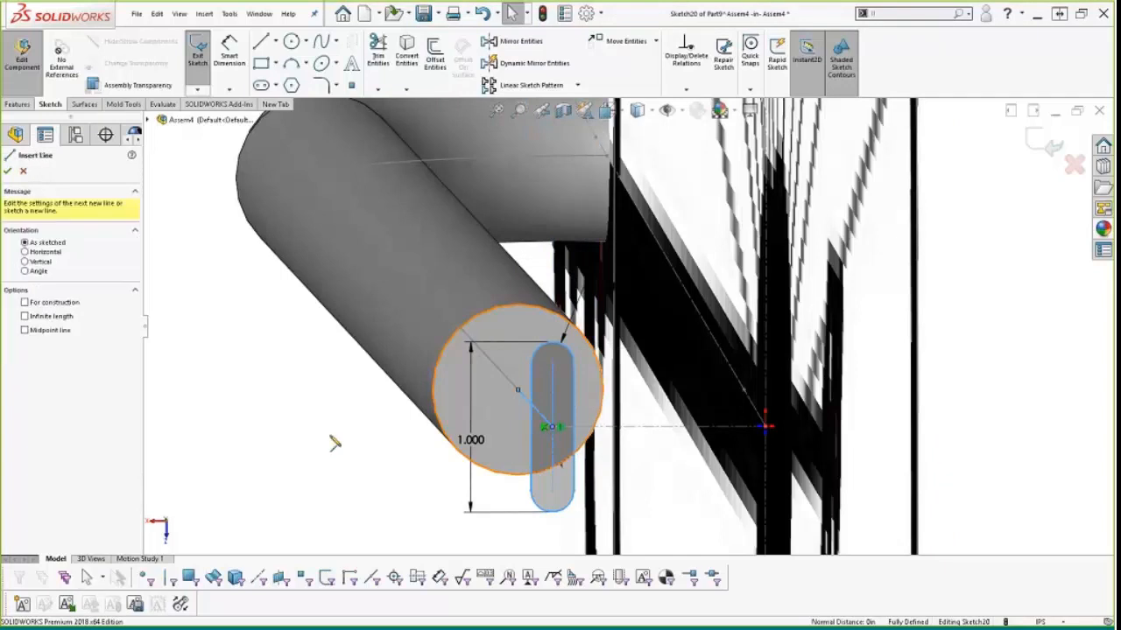
click(544, 427)
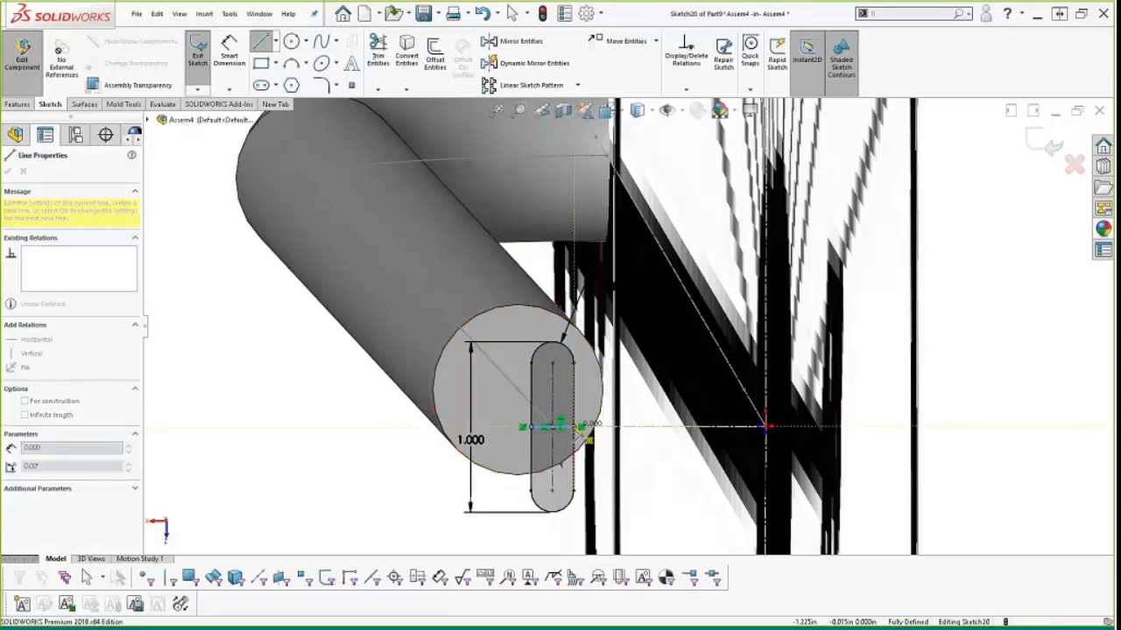
key(Escape)
Step: Trim away the half of the slot below the horizontal line using Power trim
key(s)
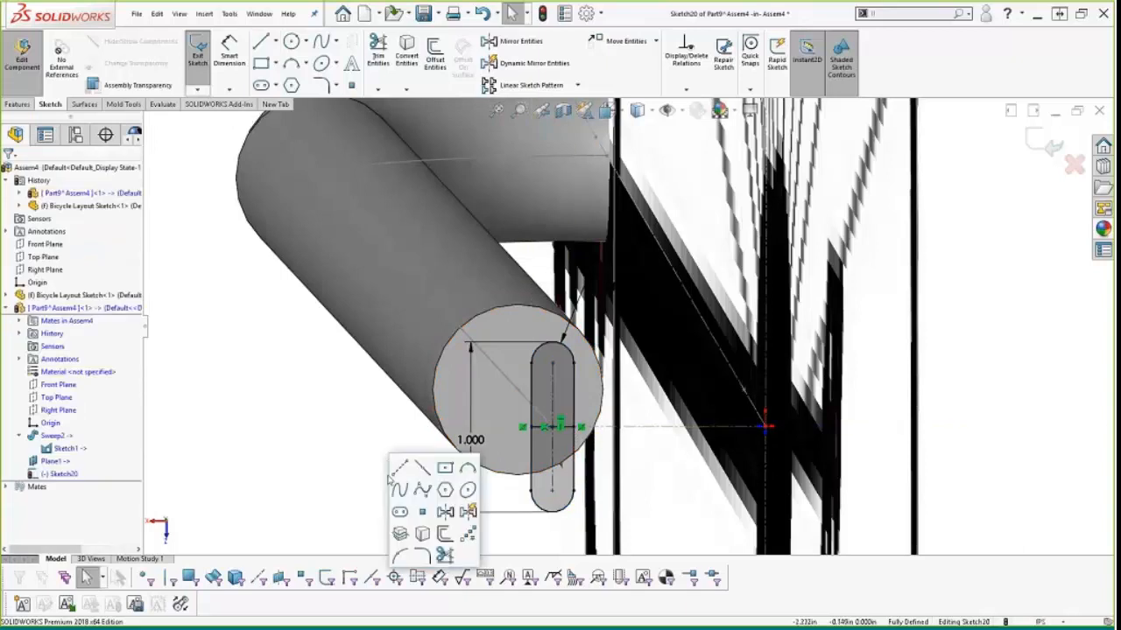
click(444, 555)
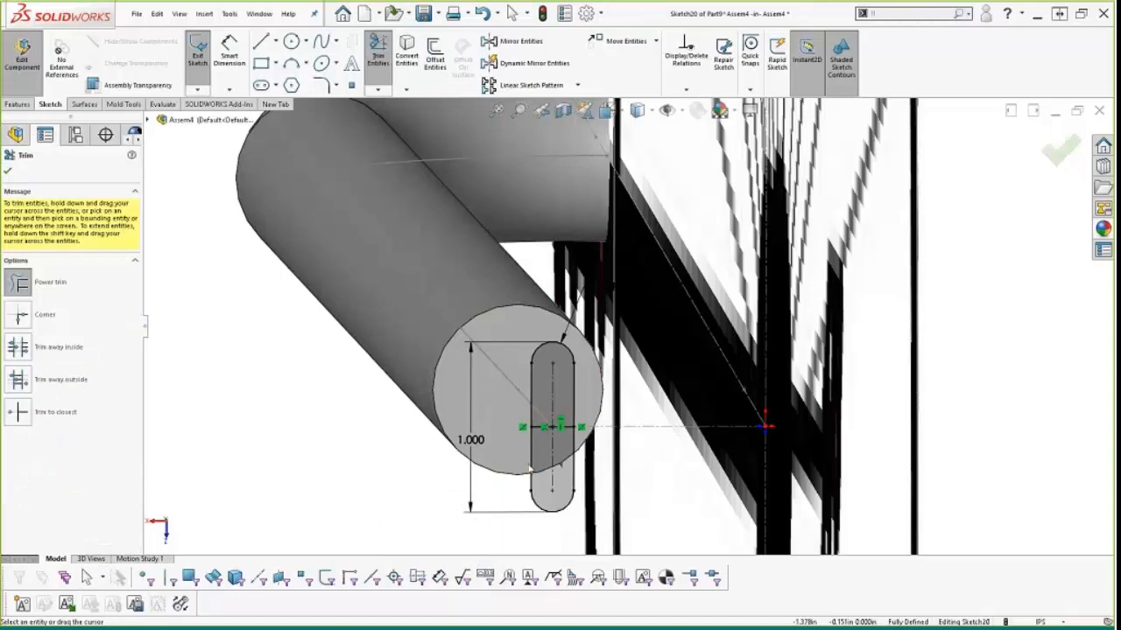
drag(531, 470, 557, 517)
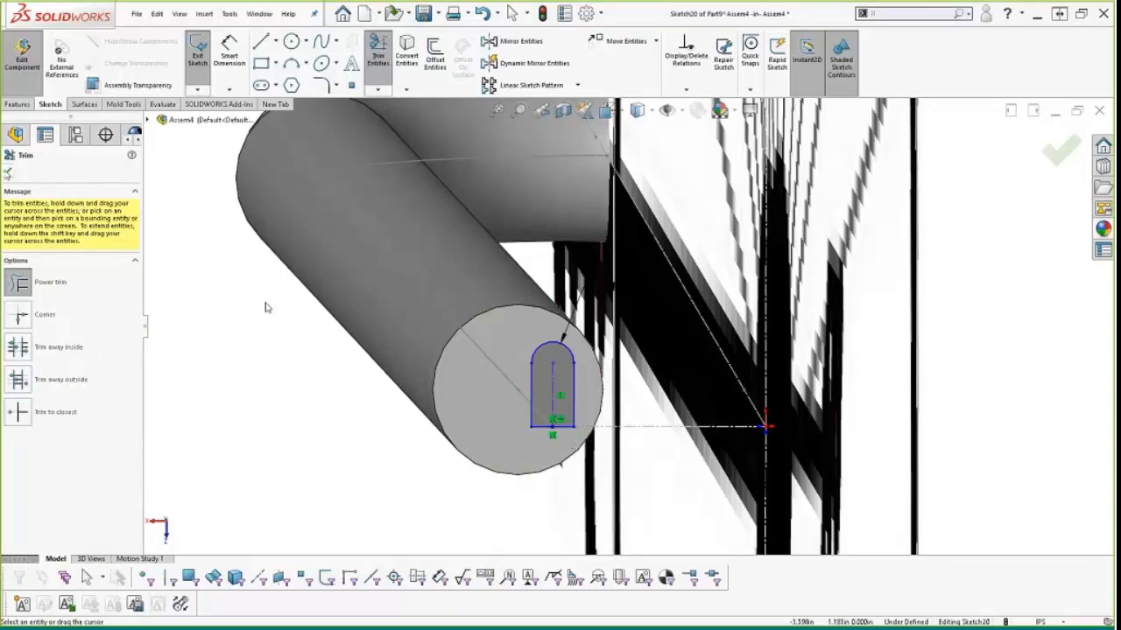
Step: Close the half-slot sketch and start a Revolve of the profile about its horizontal base line
key(Escape)
key(d)
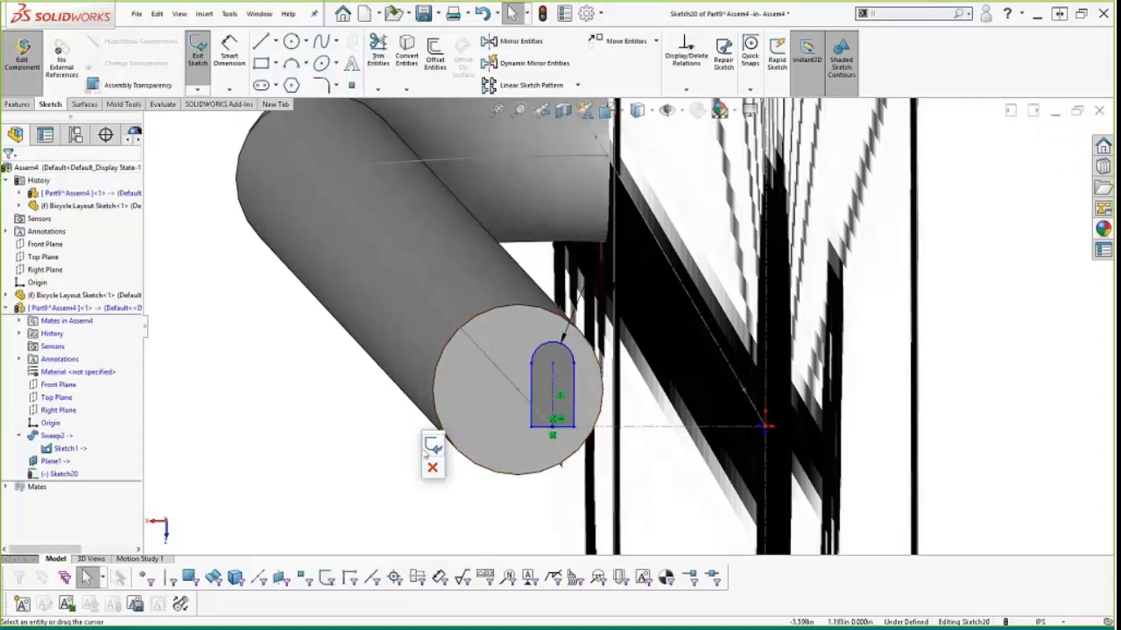
click(426, 448)
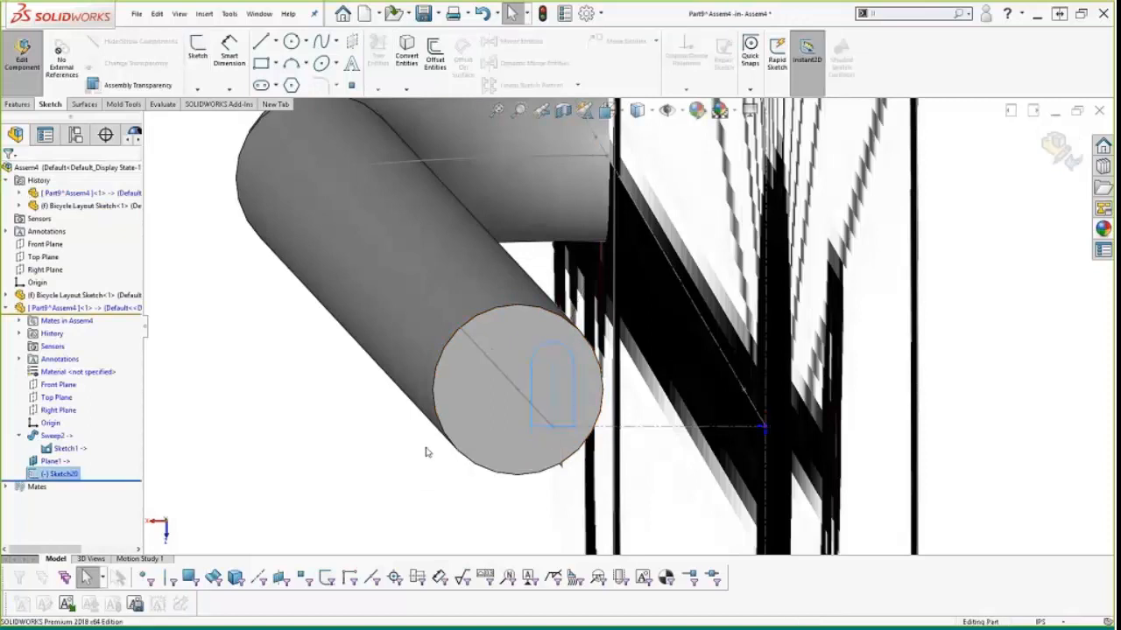
key(s)
click(439, 462)
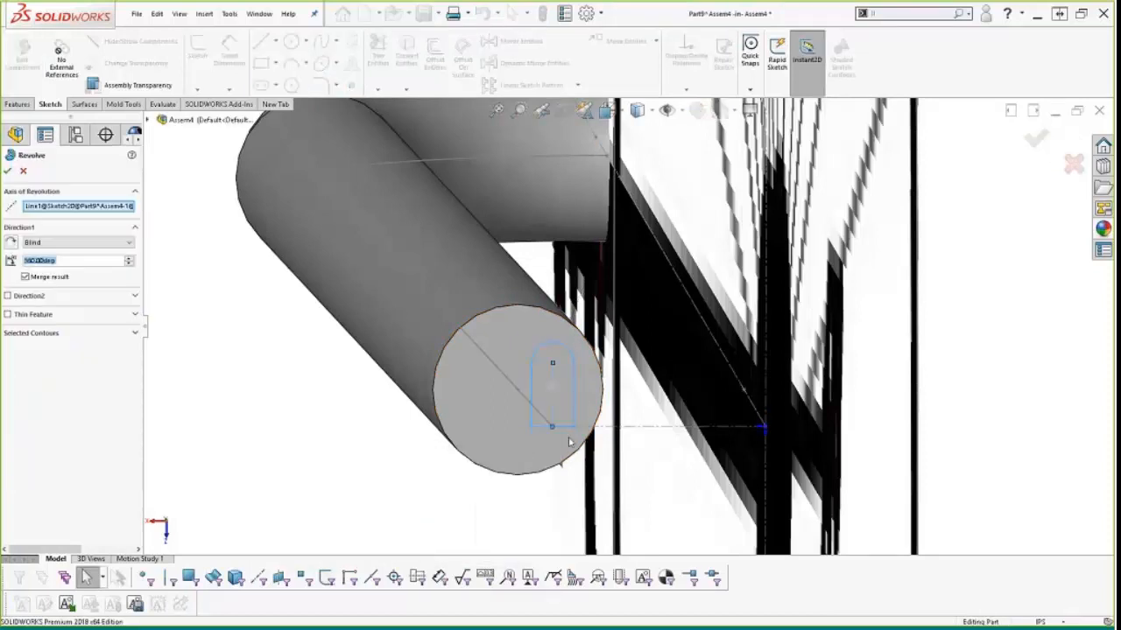
right_click(77, 211)
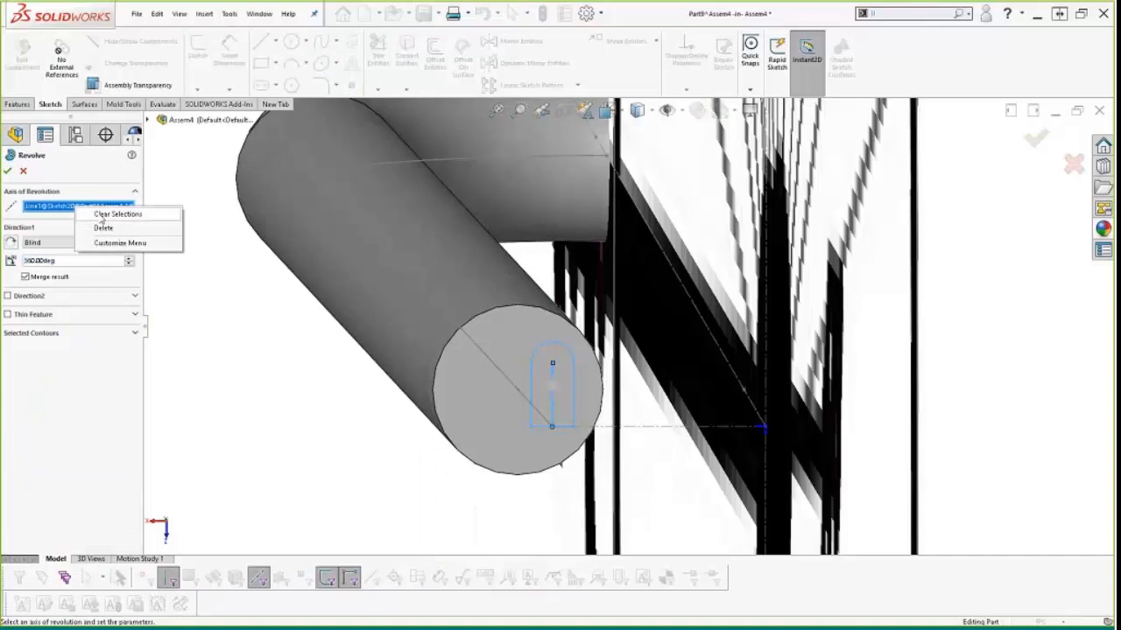
click(118, 214)
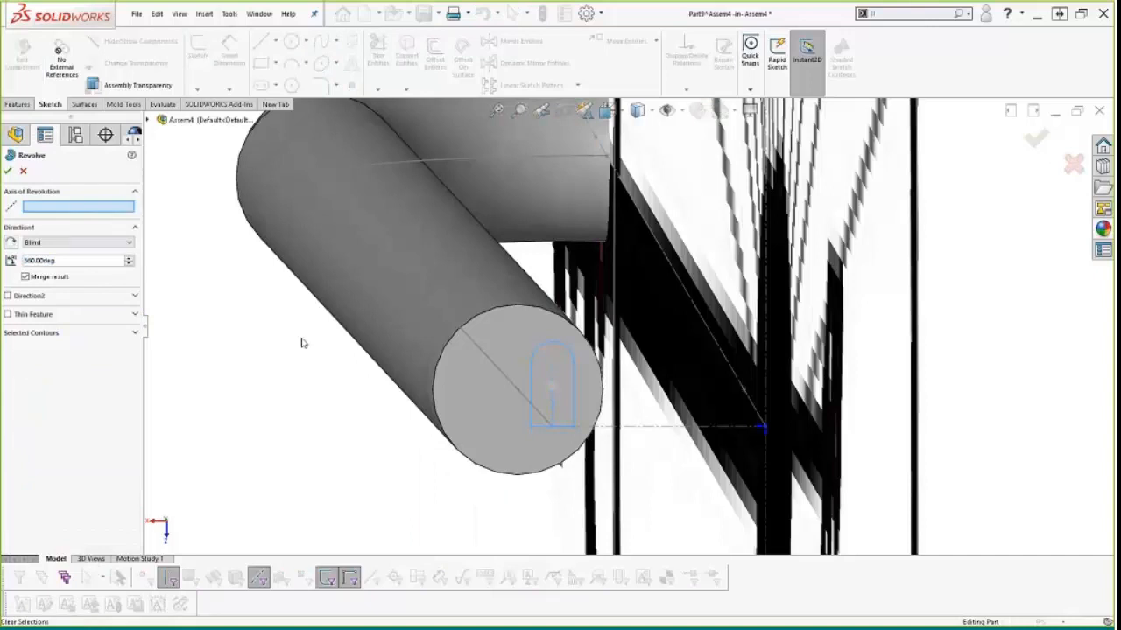
click(543, 429)
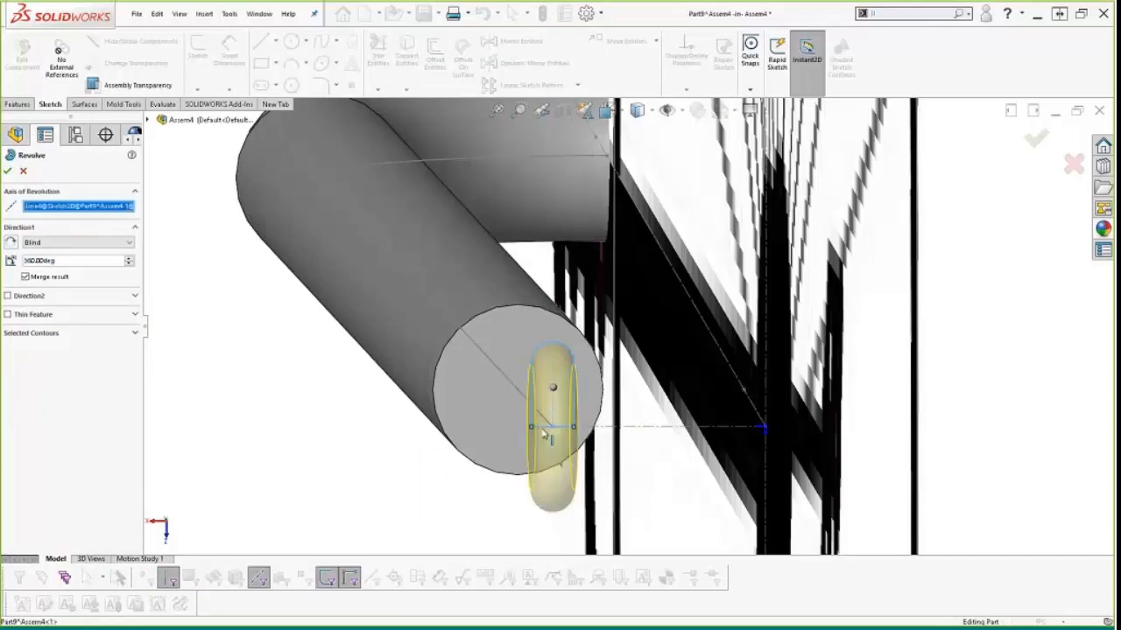
Step: Set the revolve angle to 180 degrees and create the rounded tip at the axle
double_click(39, 260)
text(1)
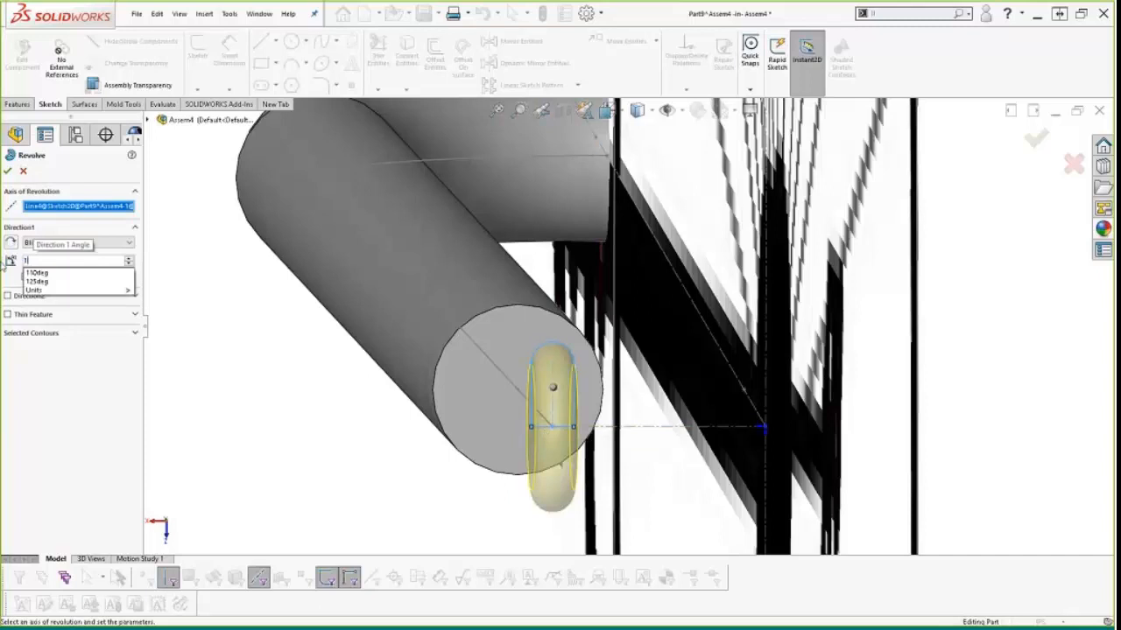
text(80)
key(Return)
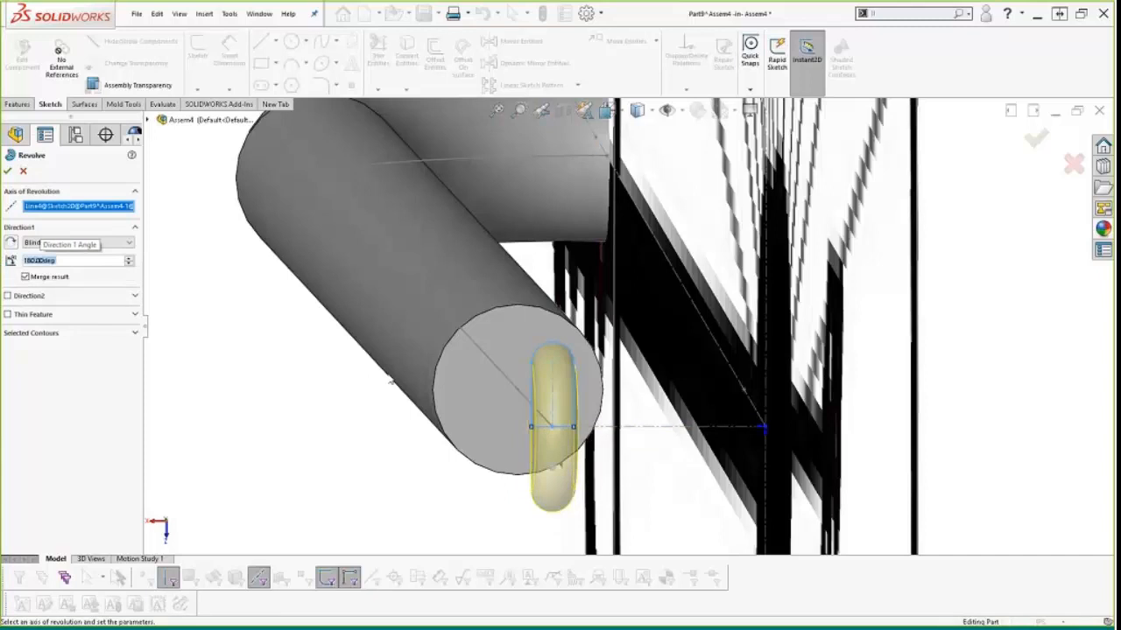
middle_drag(391, 381, 514, 384)
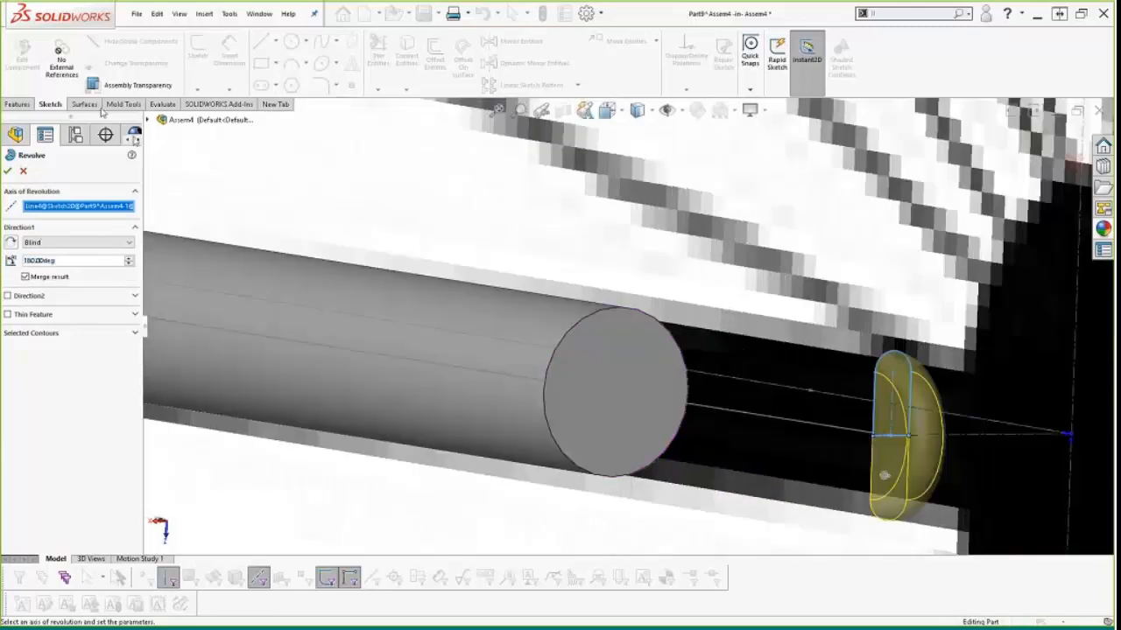
click(8, 170)
Step: Start a Boundary Boss/Base between the tube's circular end edge and the slot-shaped edge of the revolved tip
click(551, 387)
scroll(551, 387, up, 3)
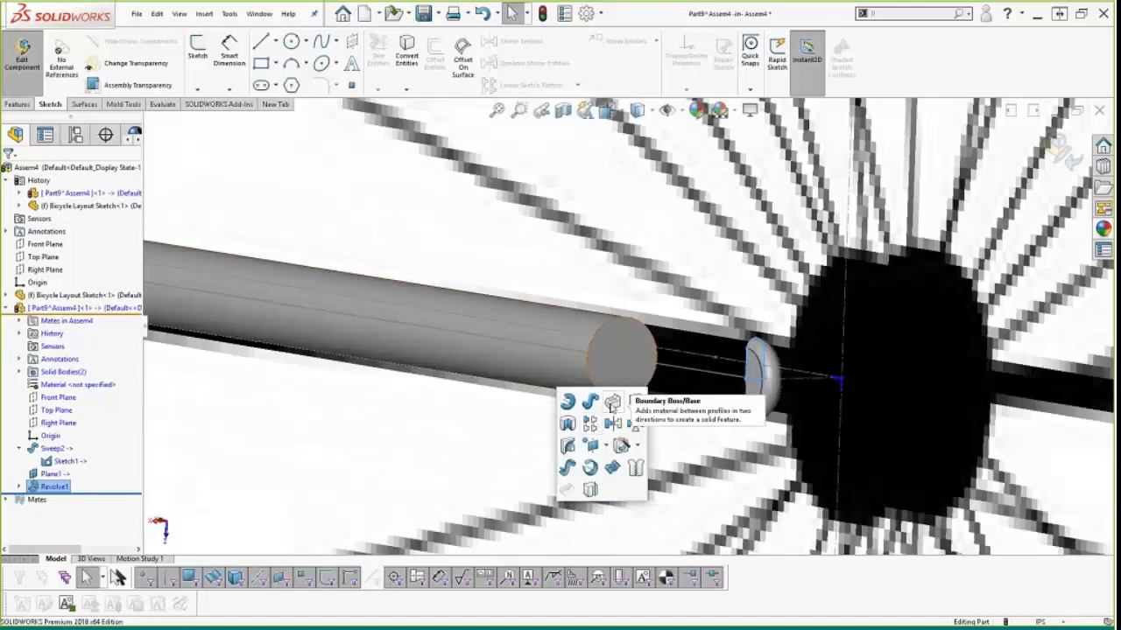
click(590, 424)
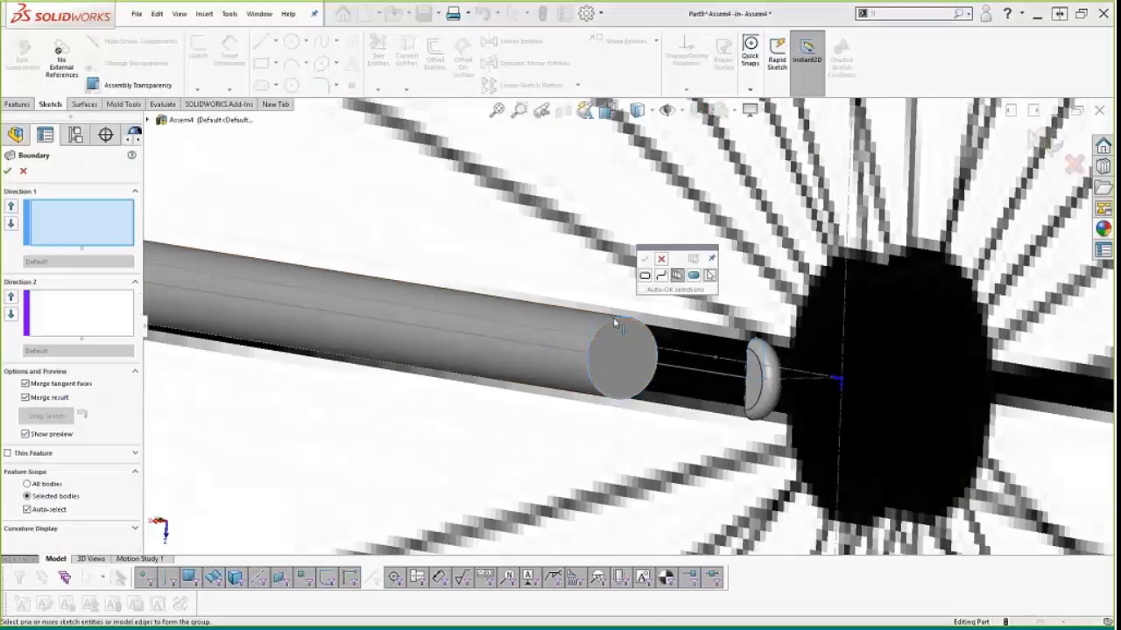
click(613, 320)
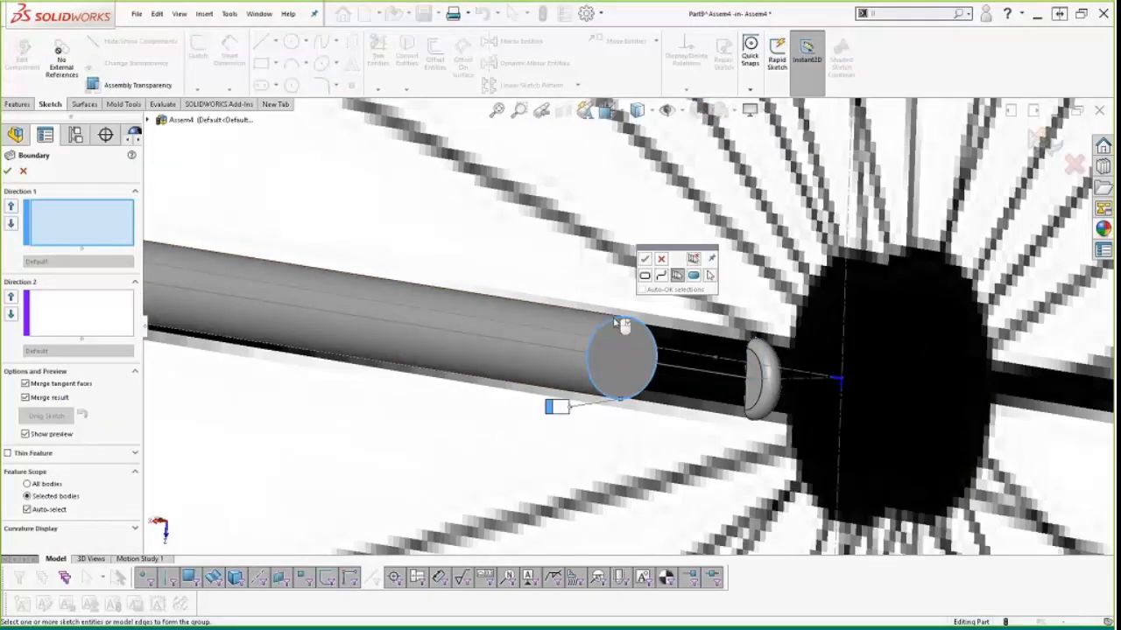
click(751, 348)
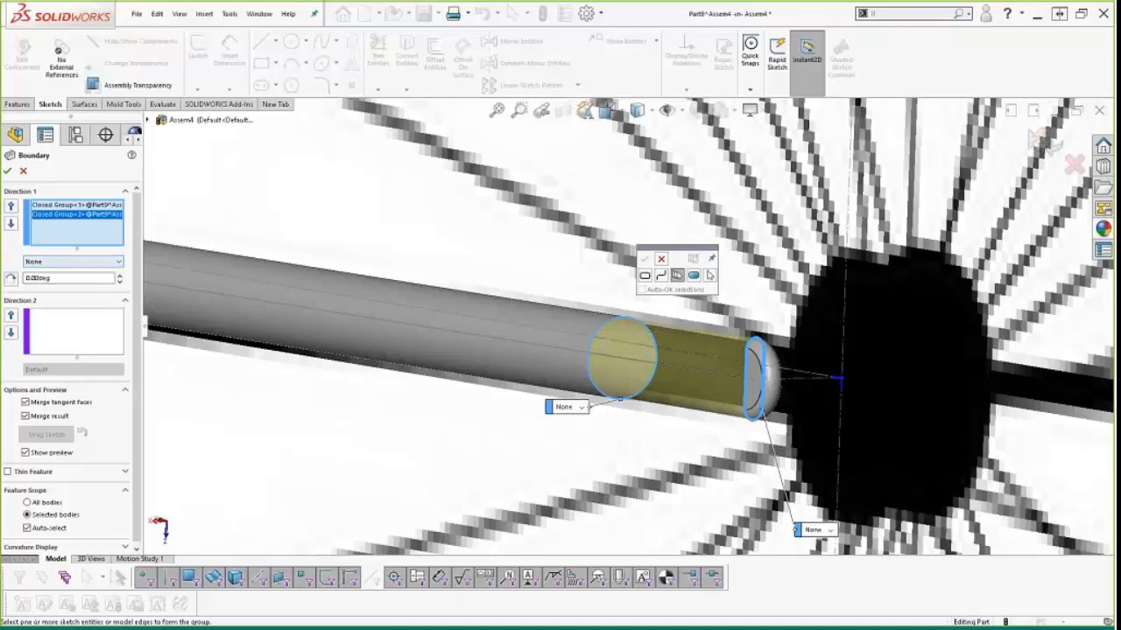
Step: Make the boundary's tip end use Tangency To Face, switching to the tip's rounded face as the reference
click(830, 531)
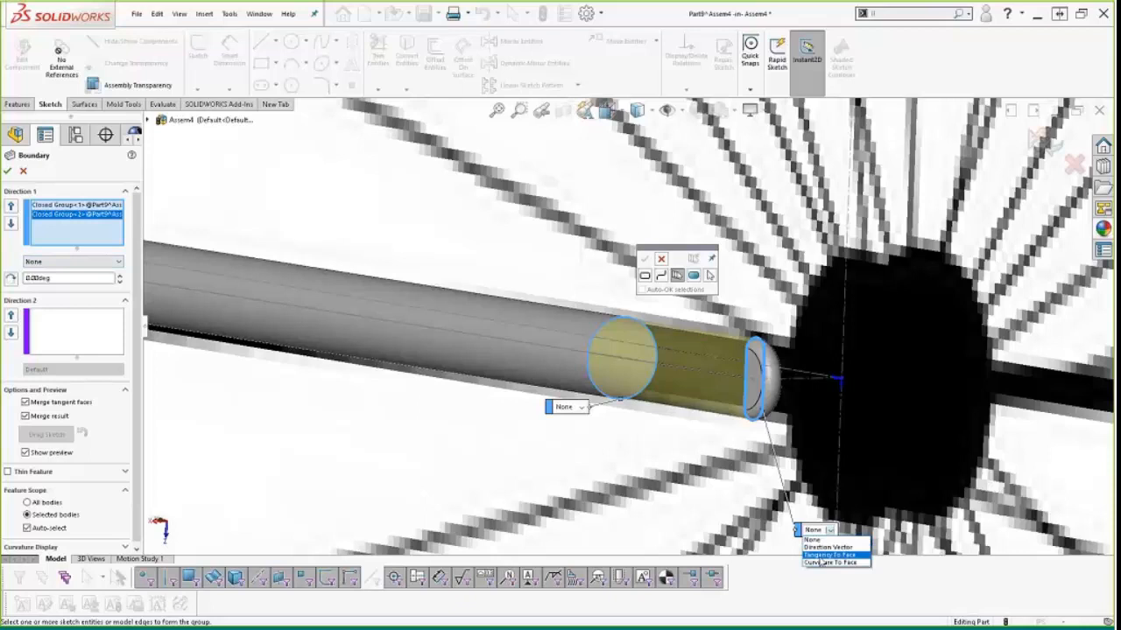
click(823, 556)
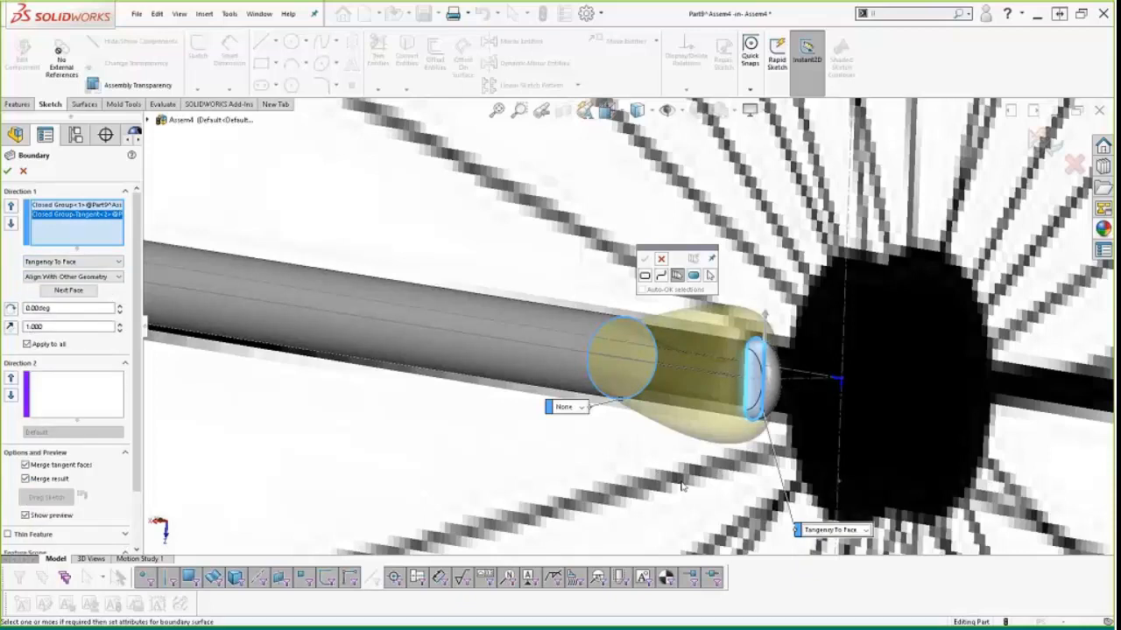
click(68, 292)
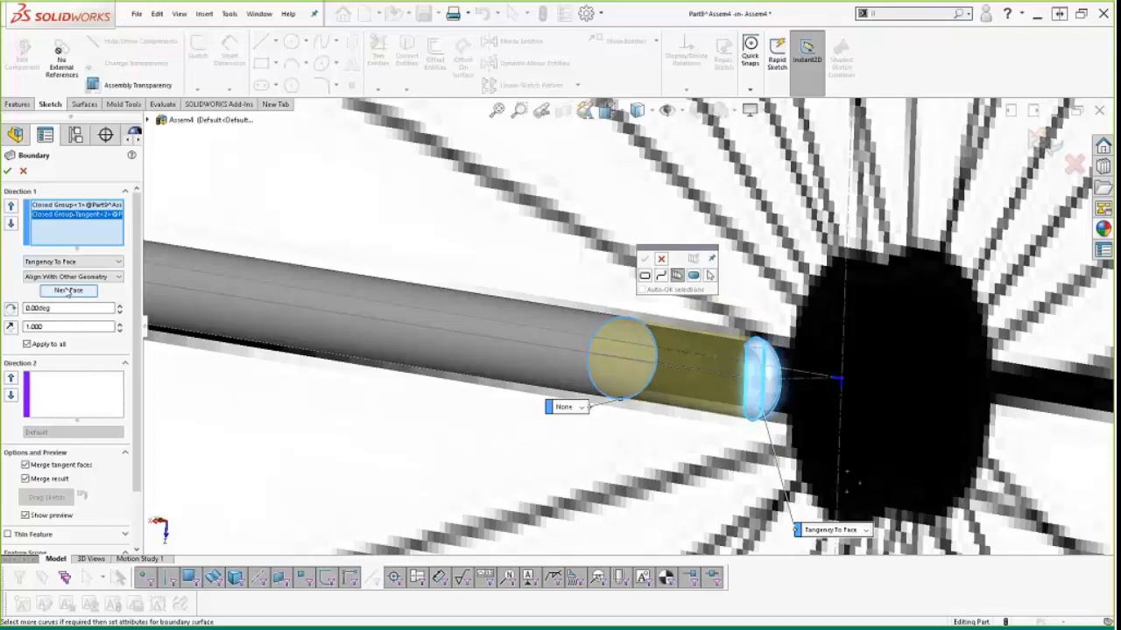
Step: Apply Tangency To Face at the boundary's tube end, referencing the tube's cylindrical face, and create the boundary feature
click(74, 205)
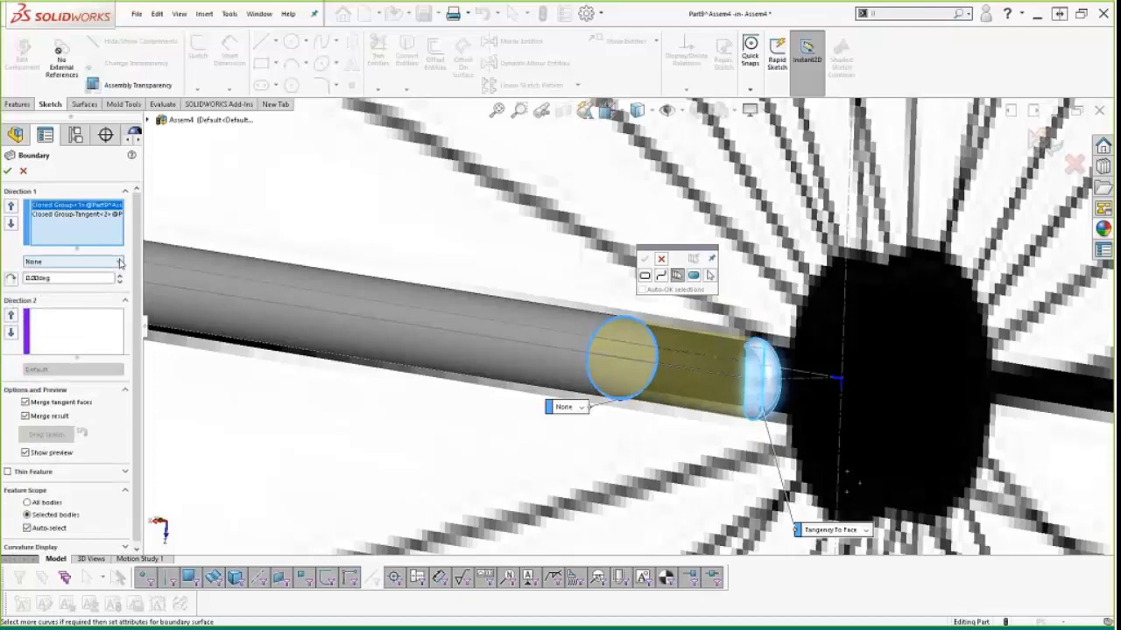
click(73, 262)
click(44, 288)
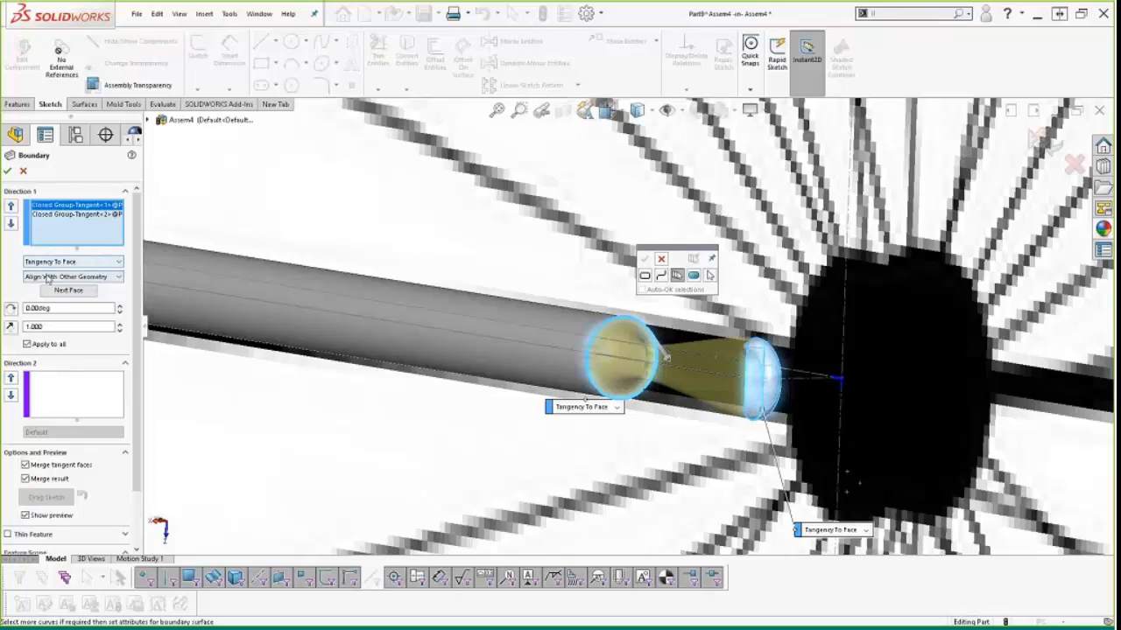
click(54, 292)
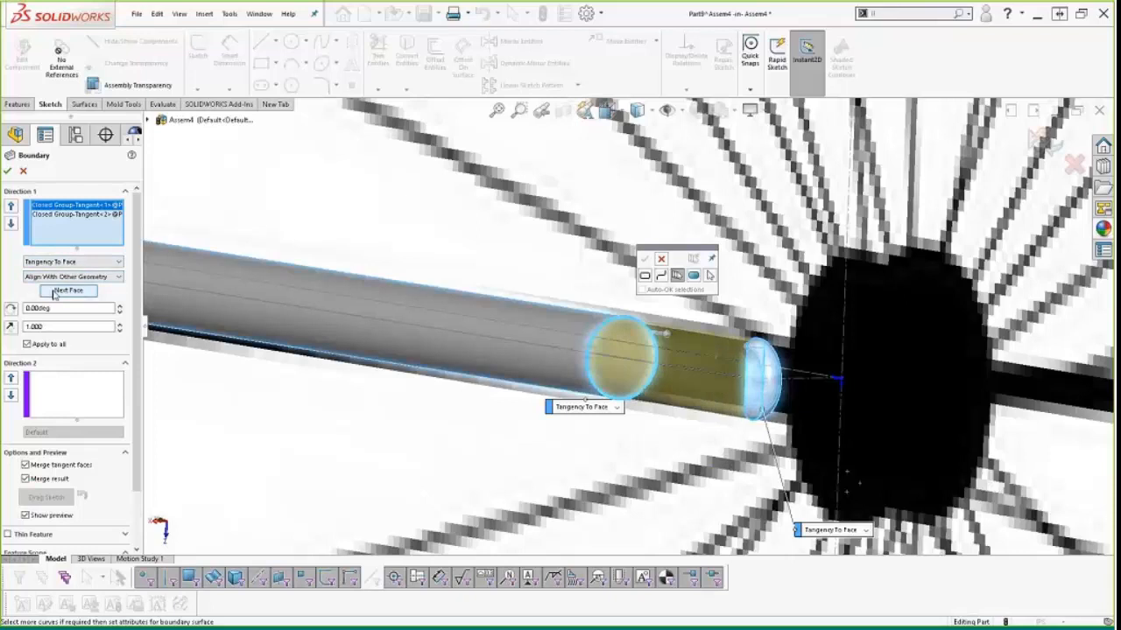
click(8, 172)
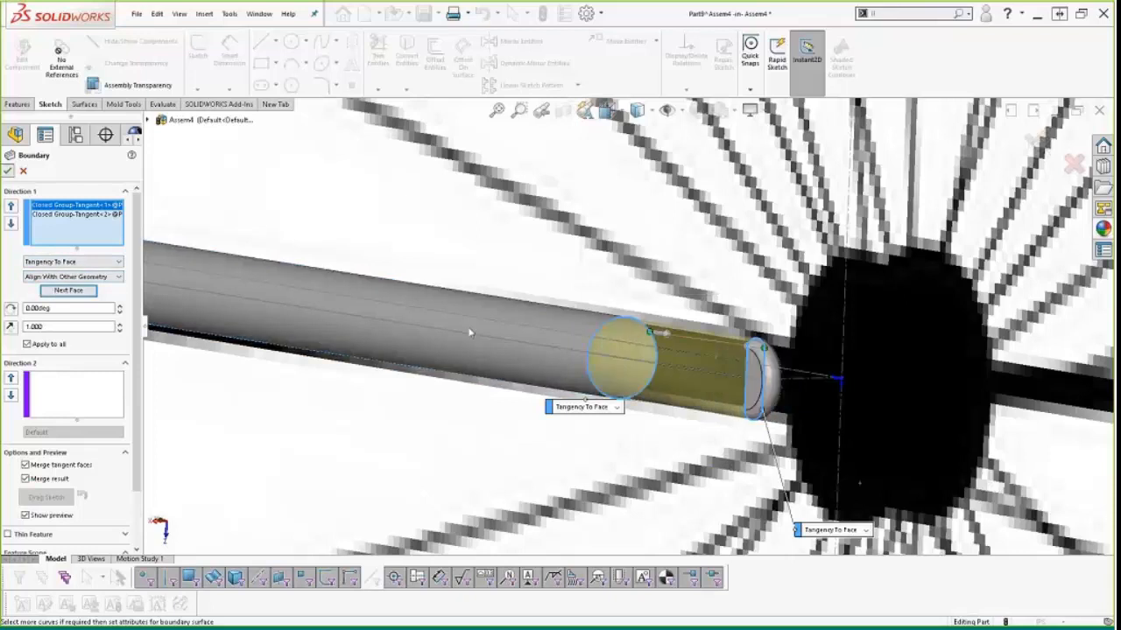
Step: Start a Mirror feature using the fork part's Right Plane as the mirror plane
middle_drag(670, 380, 697, 387)
scroll(697, 387, up, 6)
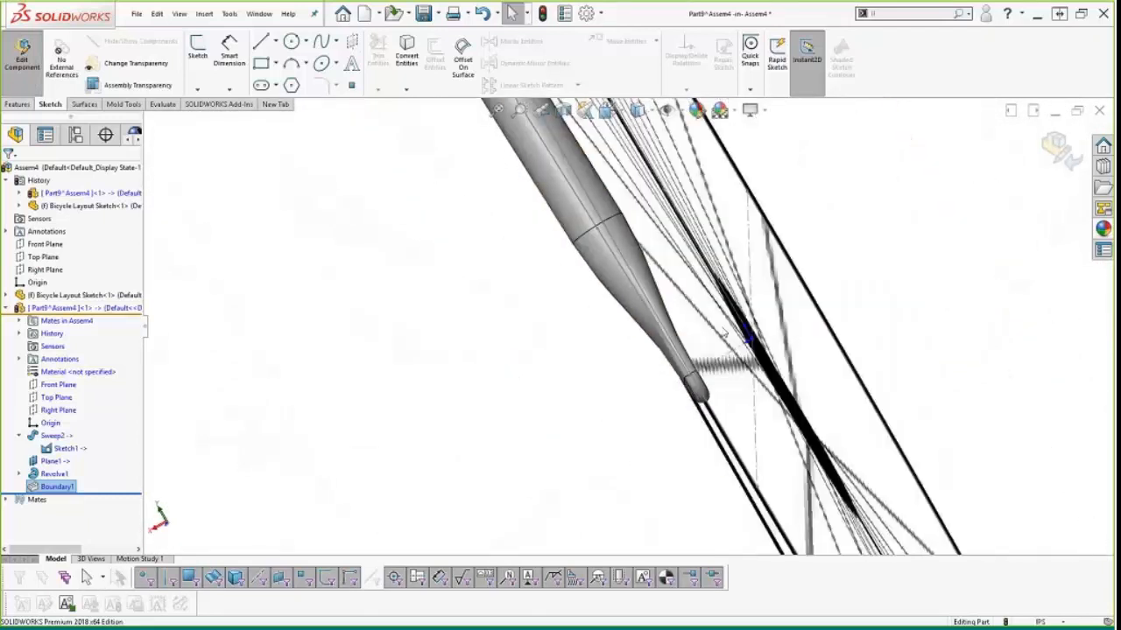
scroll(633, 285, down, 3)
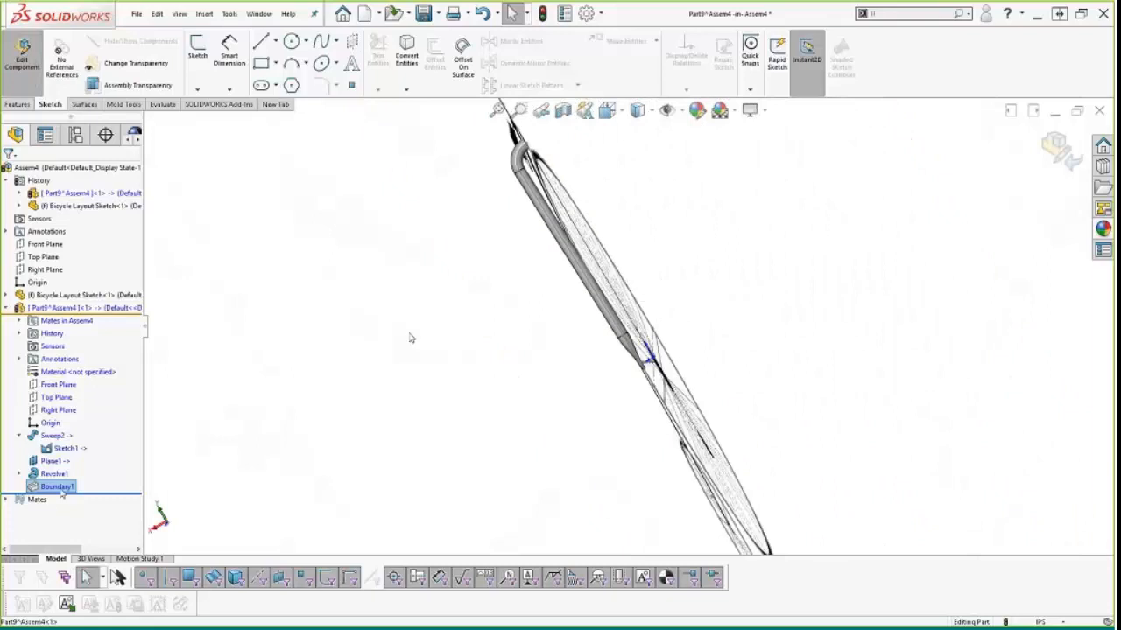
key(s)
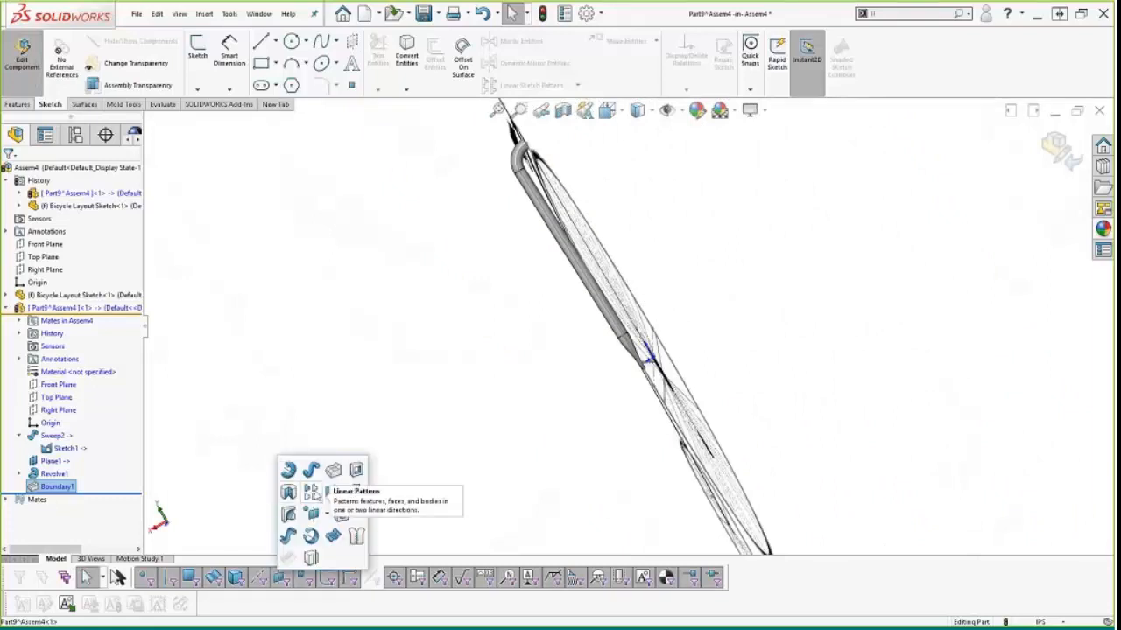
click(333, 492)
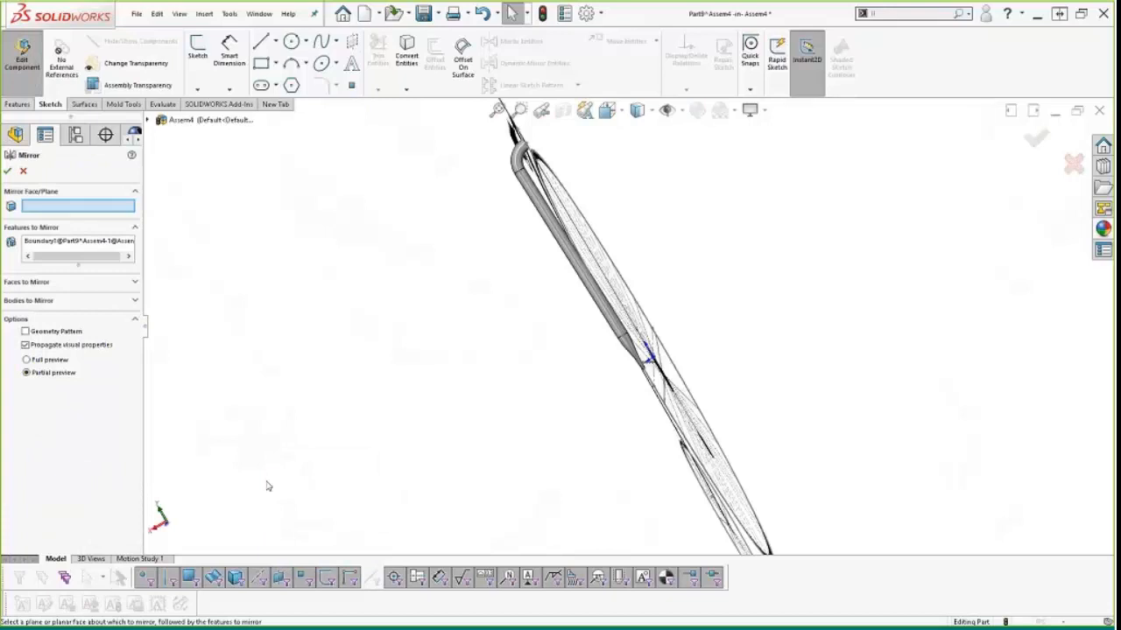
click(151, 122)
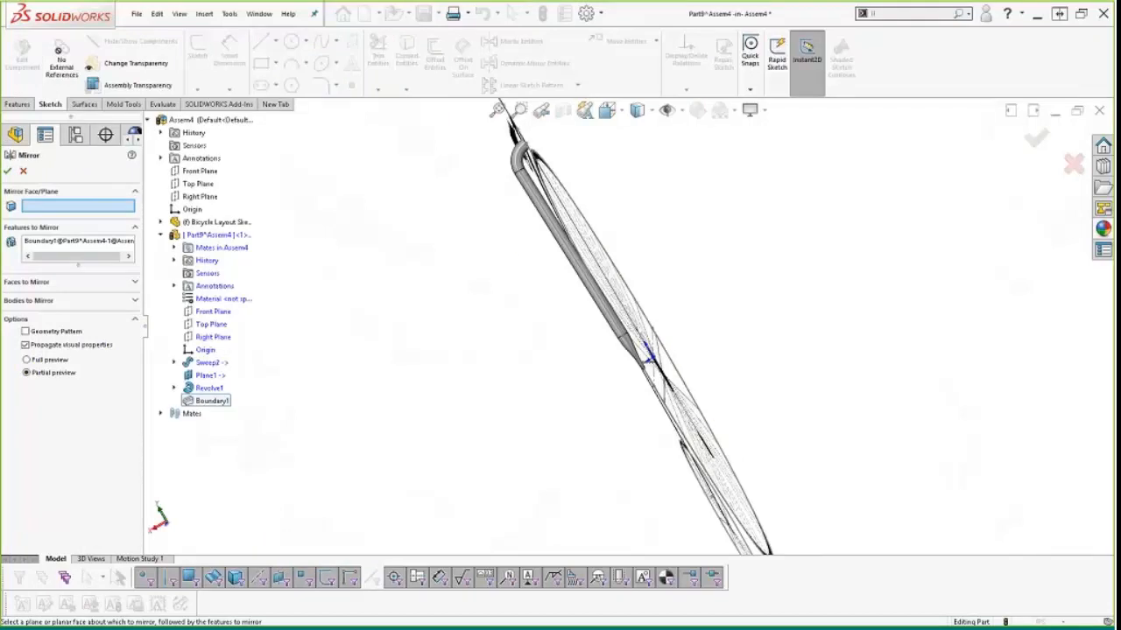
click(213, 337)
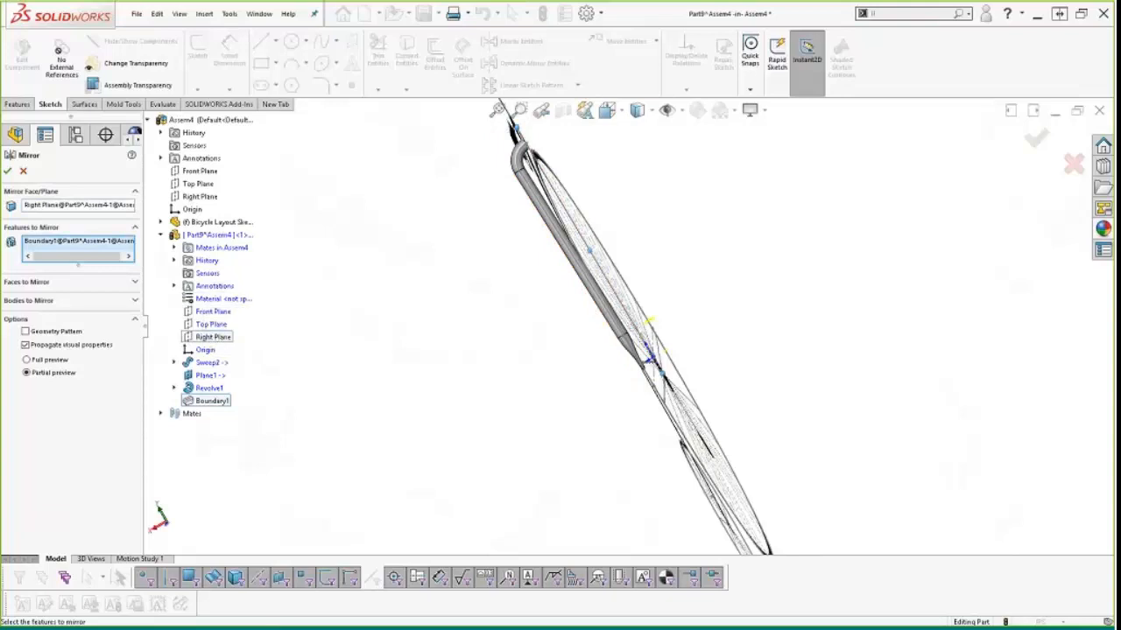
Step: Clear the features to mirror, choose the whole fork leg body instead, and create the mirror with solids merged
right_click(53, 256)
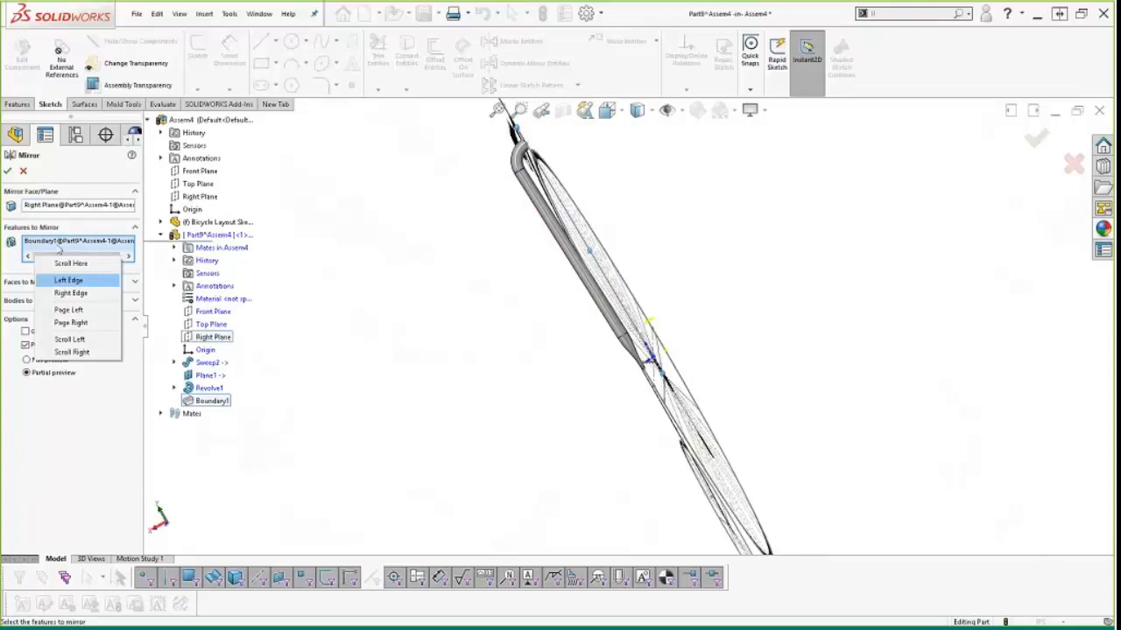
right_click(68, 239)
click(100, 253)
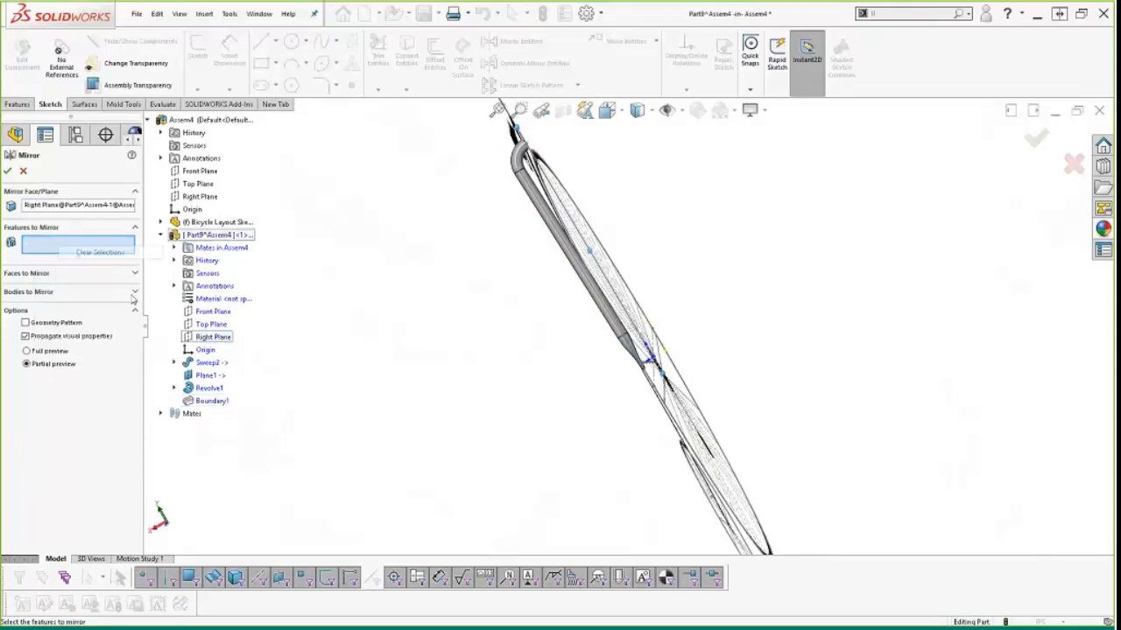
click(133, 293)
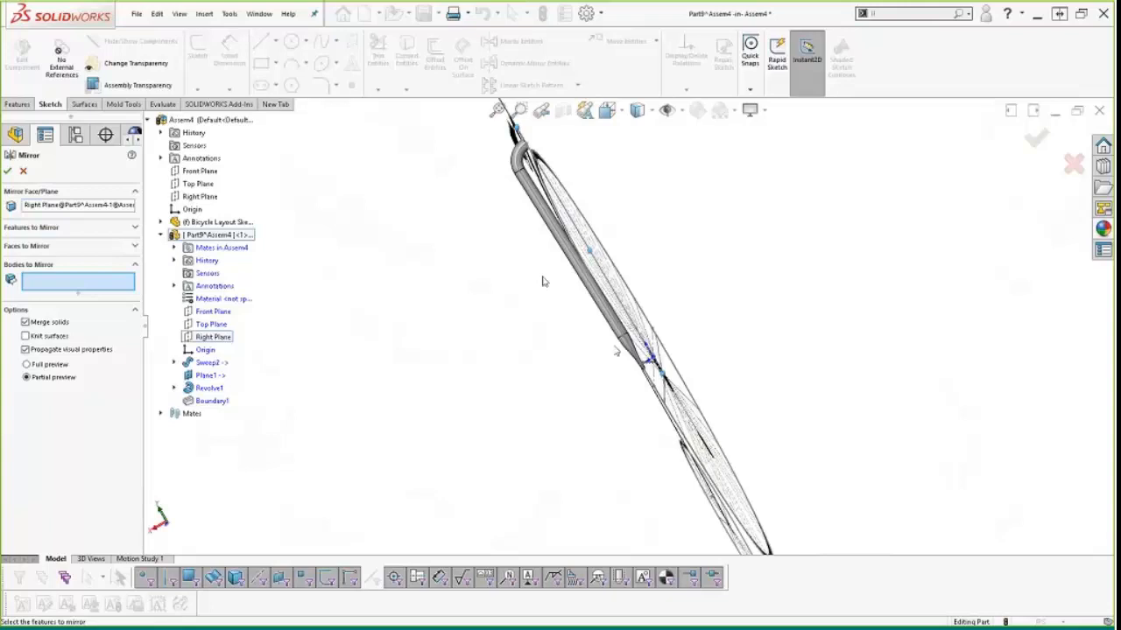
click(637, 350)
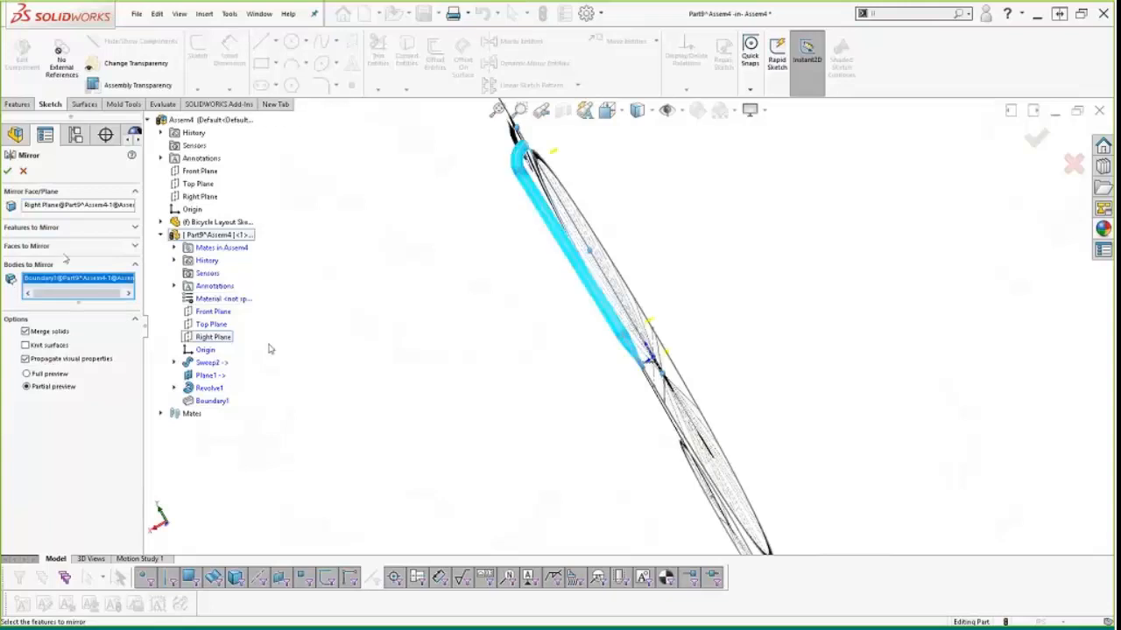
click(8, 171)
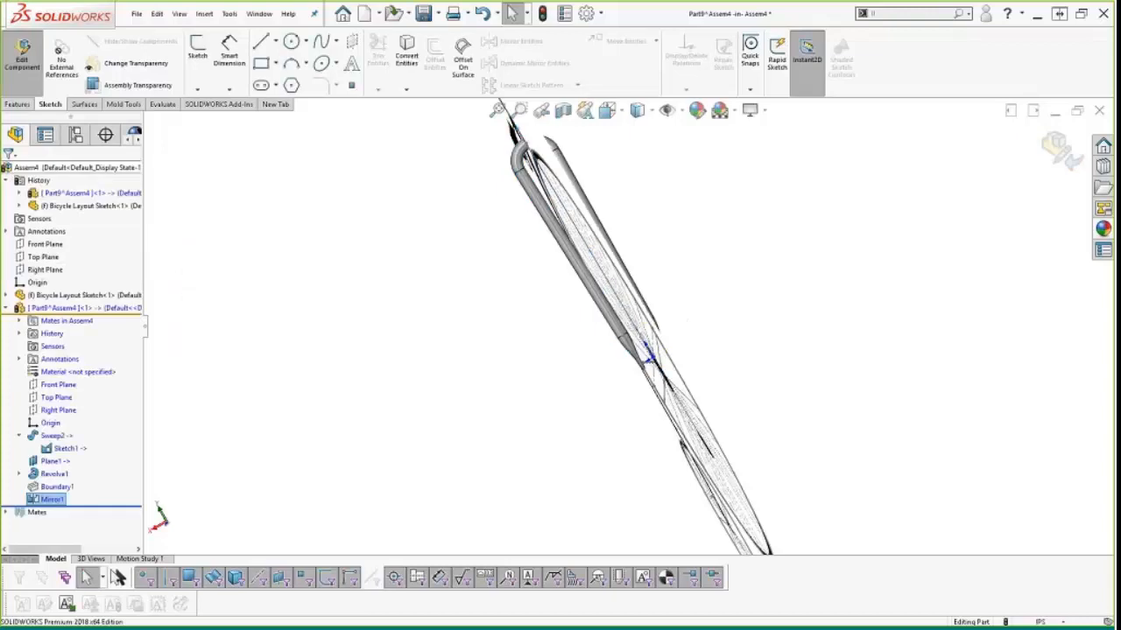
Step: Start a sketch on the fork part's Front Plane and draw a line about 6.2 in straight up from the crown's centre along the steering axis
middle_drag(631, 317, 633, 350)
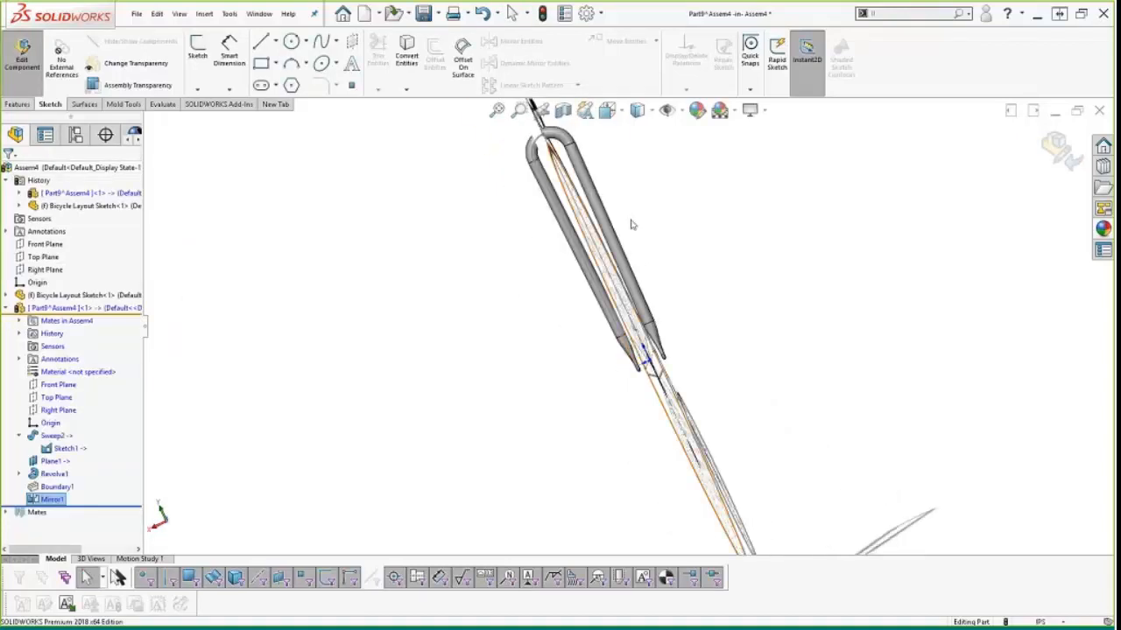
middle_drag(630, 225, 606, 257)
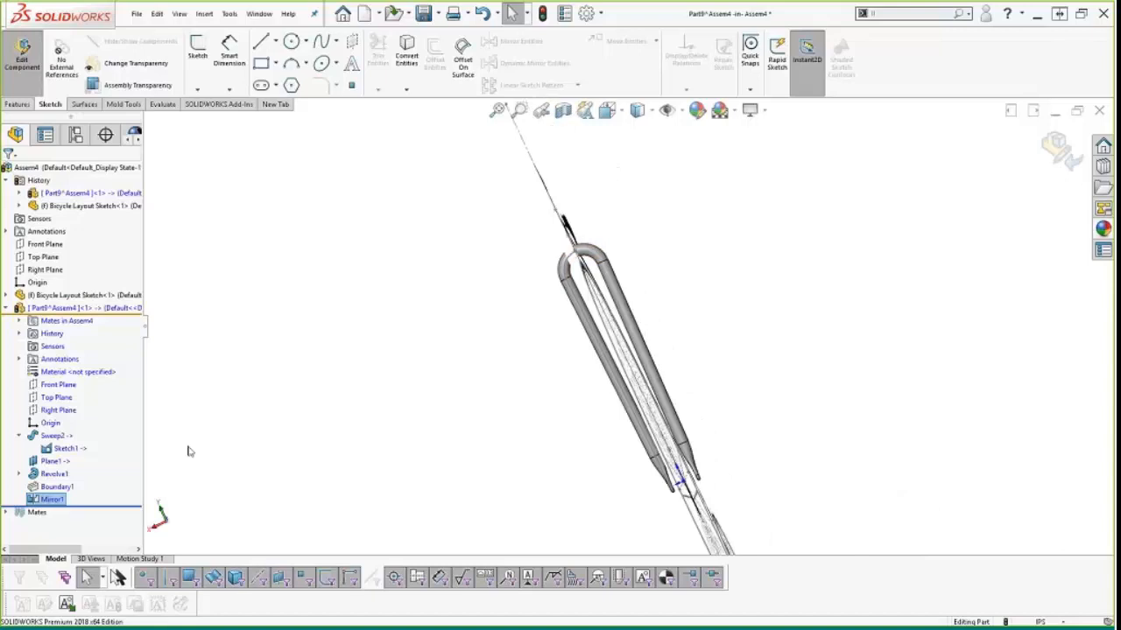
click(58, 384)
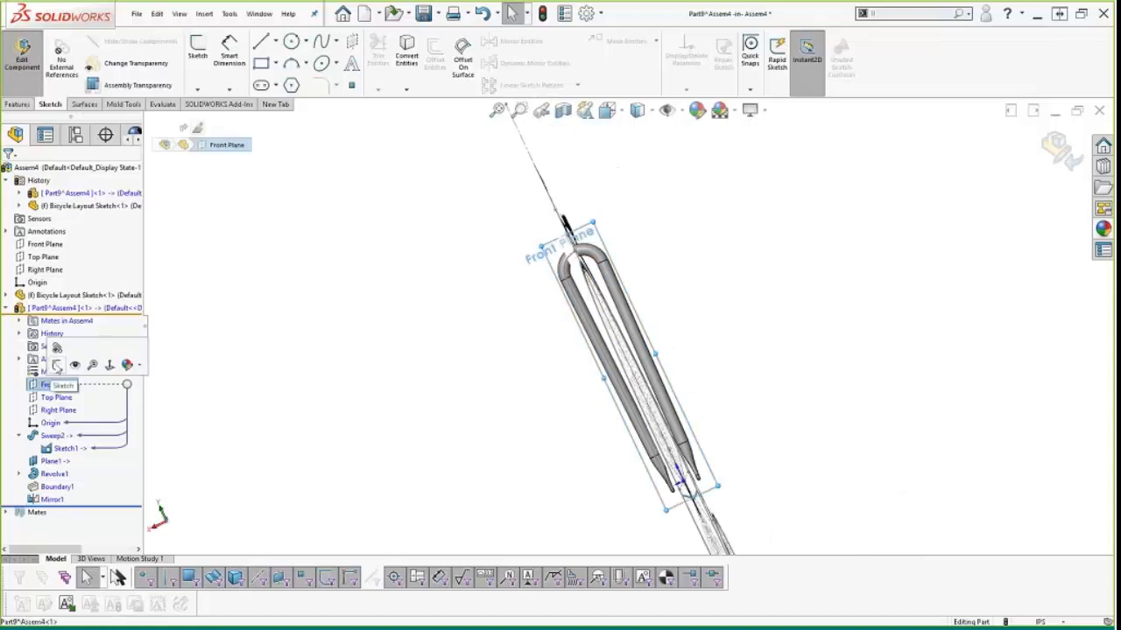
click(57, 366)
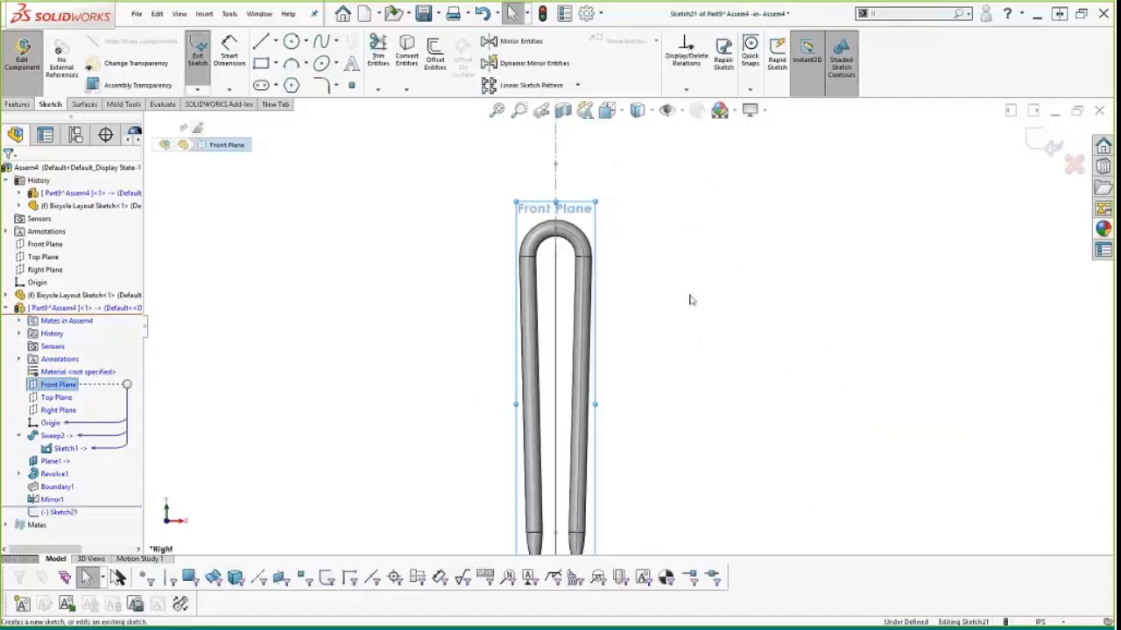
key(l)
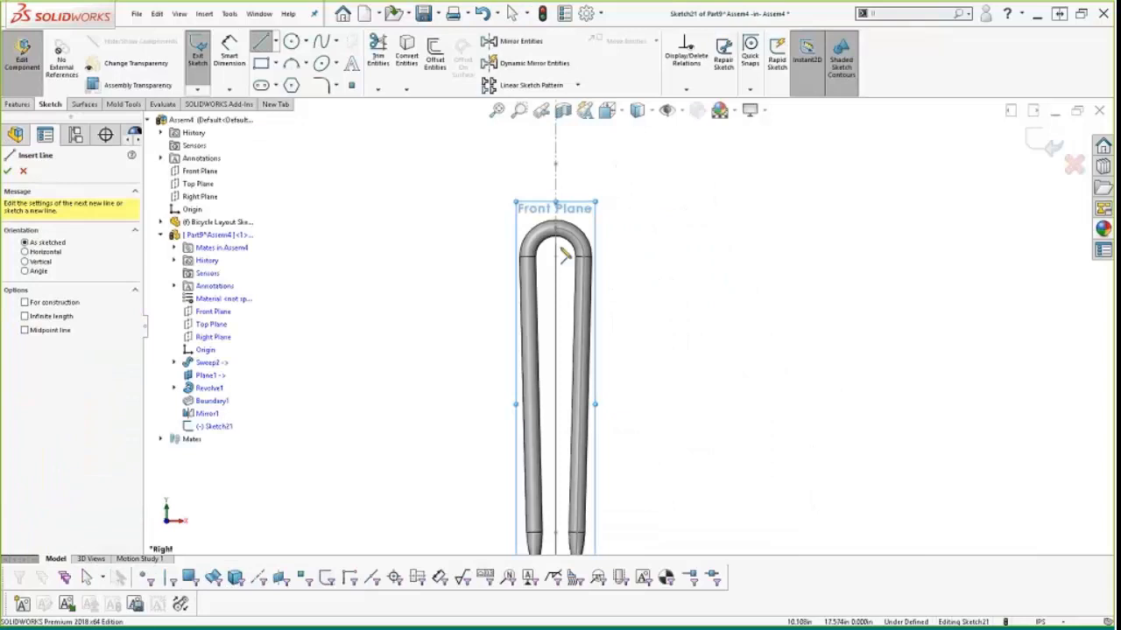
scroll(565, 254, down, 3)
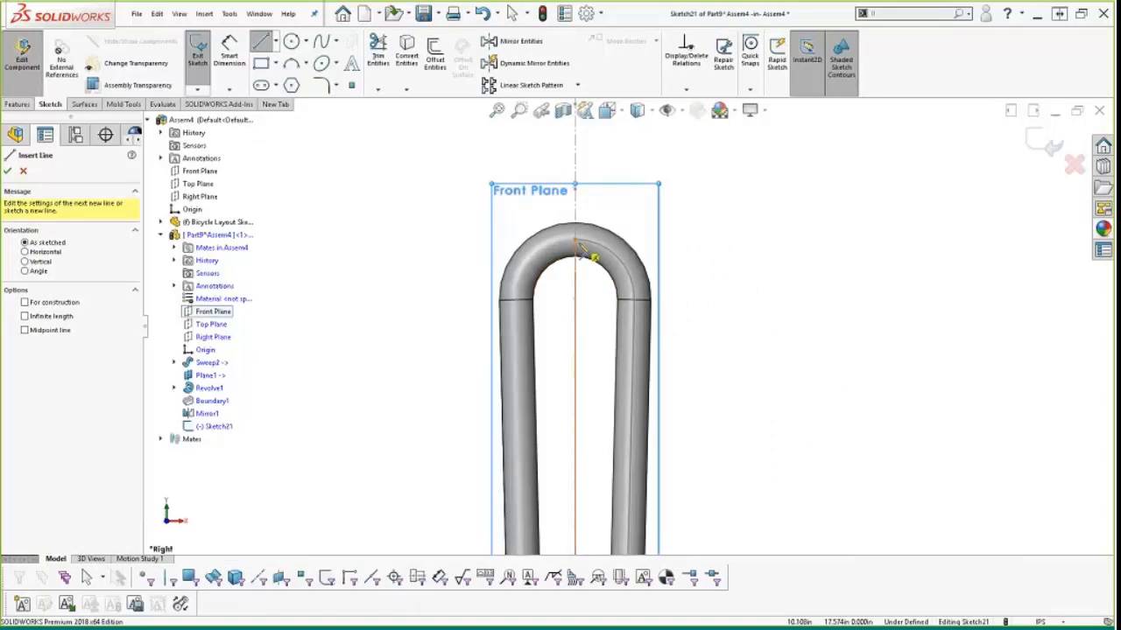
click(574, 239)
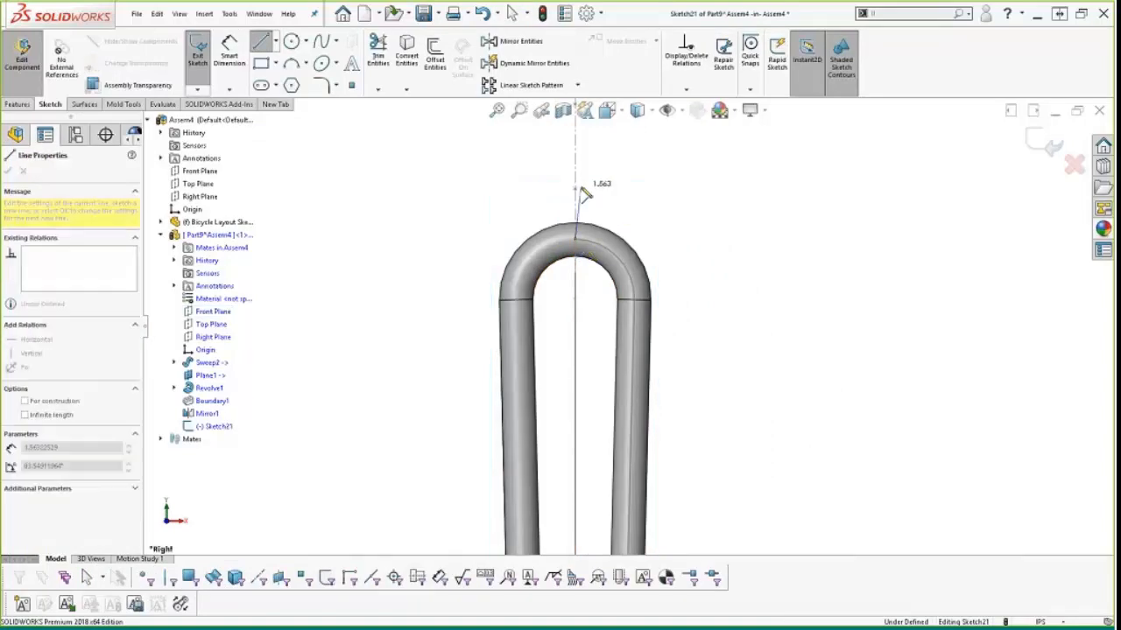
scroll(604, 189, up, 3)
click(604, 189)
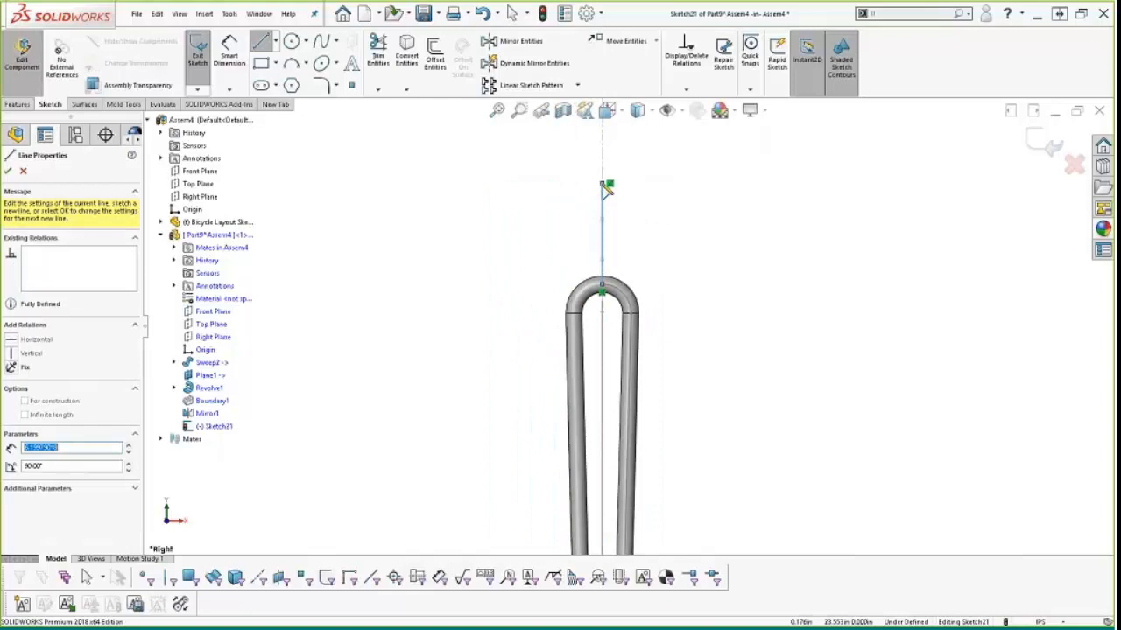
key(Escape)
Step: Extend the line's upper endpoint to the handlebar height in the background picture, about 7.9 in long overall, and exit the sketch
mouse_move(653, 260)
middle_down()
mouse_move(661, 277)
mouse_move(635, 202)
middle_up()
scroll(635, 203, down, 3)
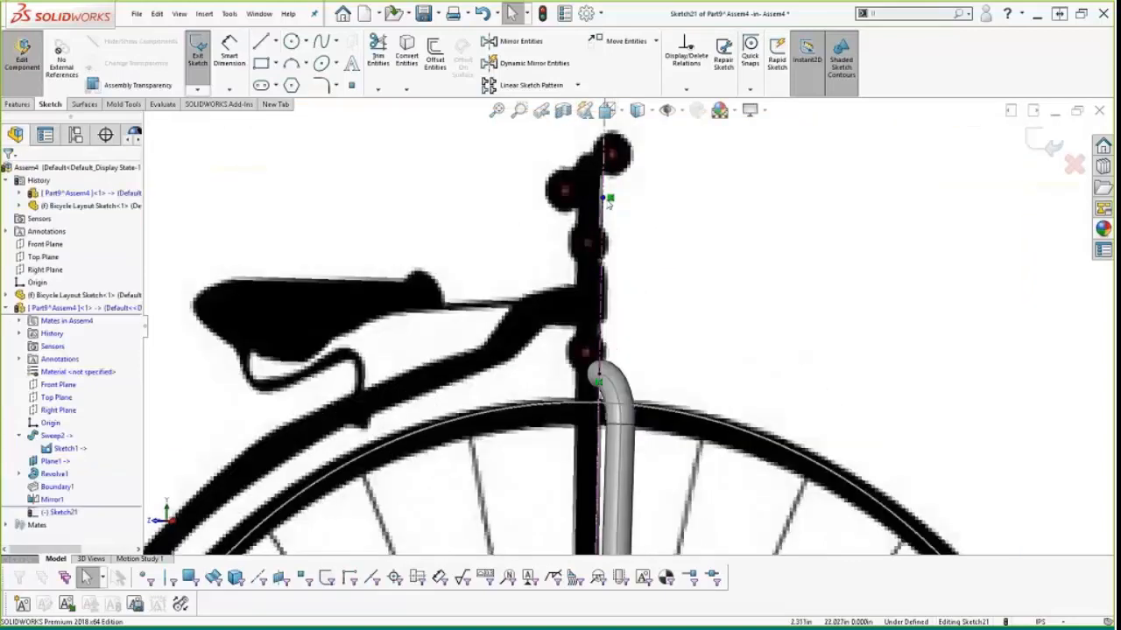
click(604, 153)
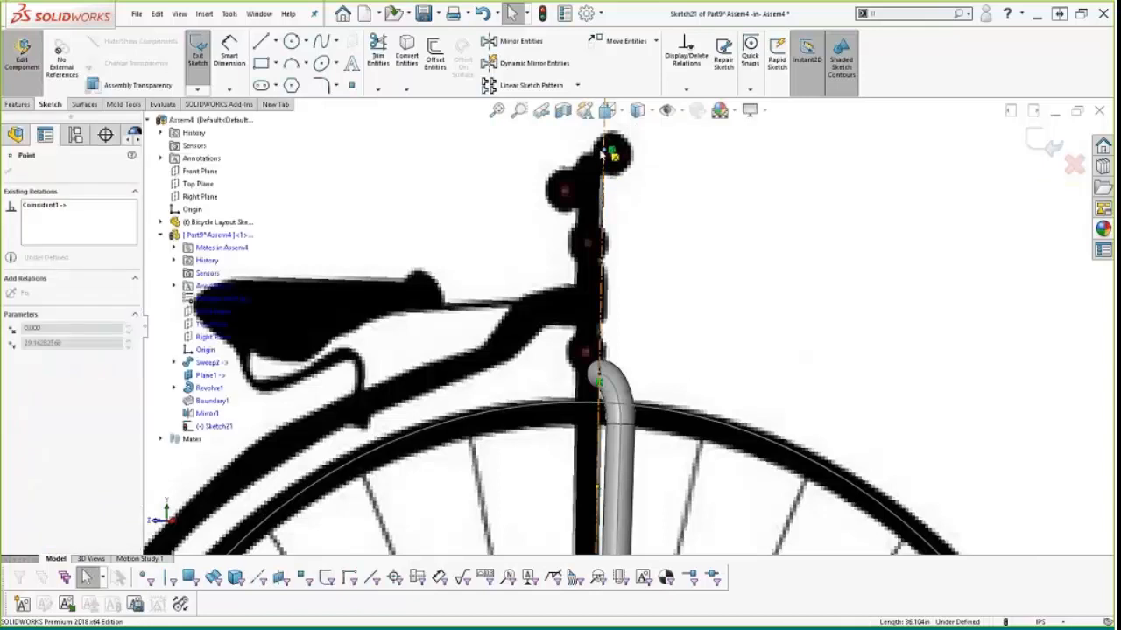
key(Escape)
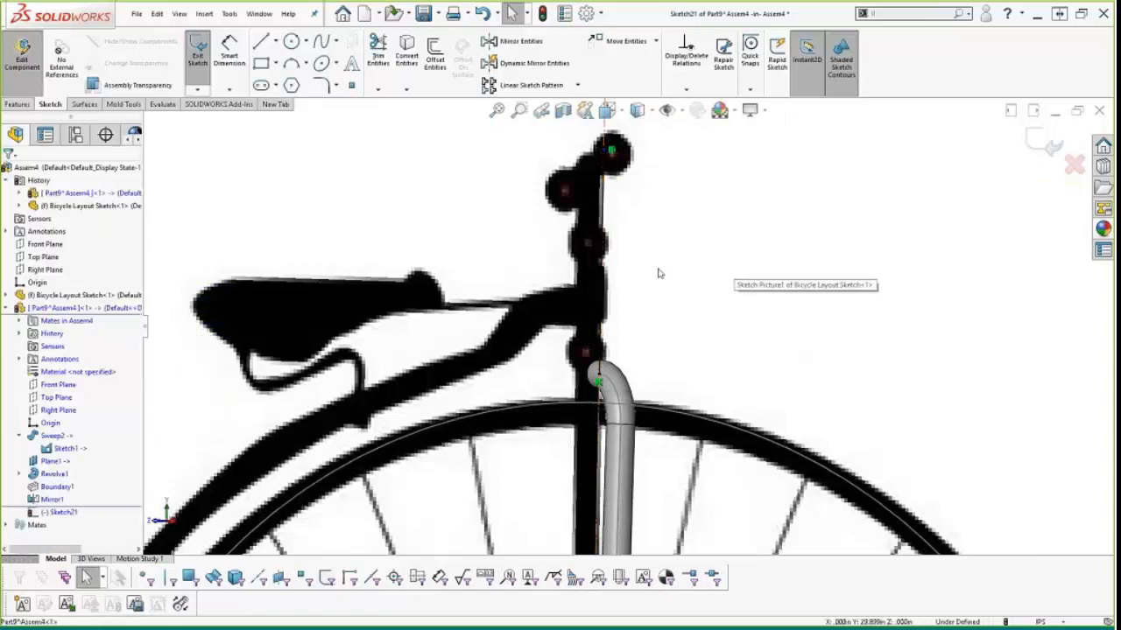
click(603, 267)
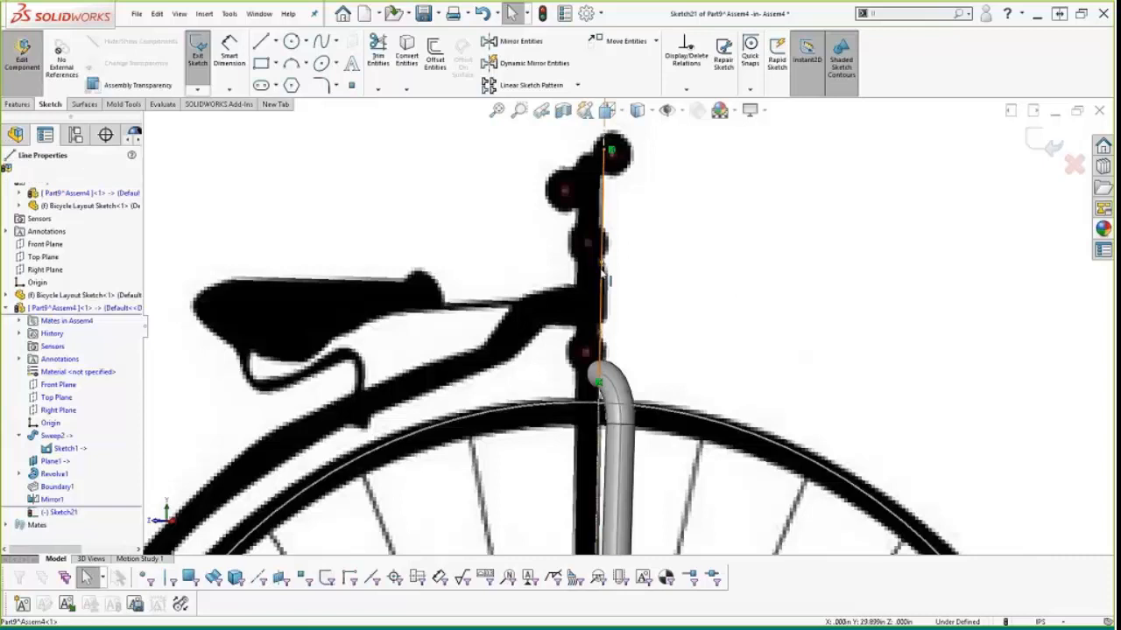
key(s)
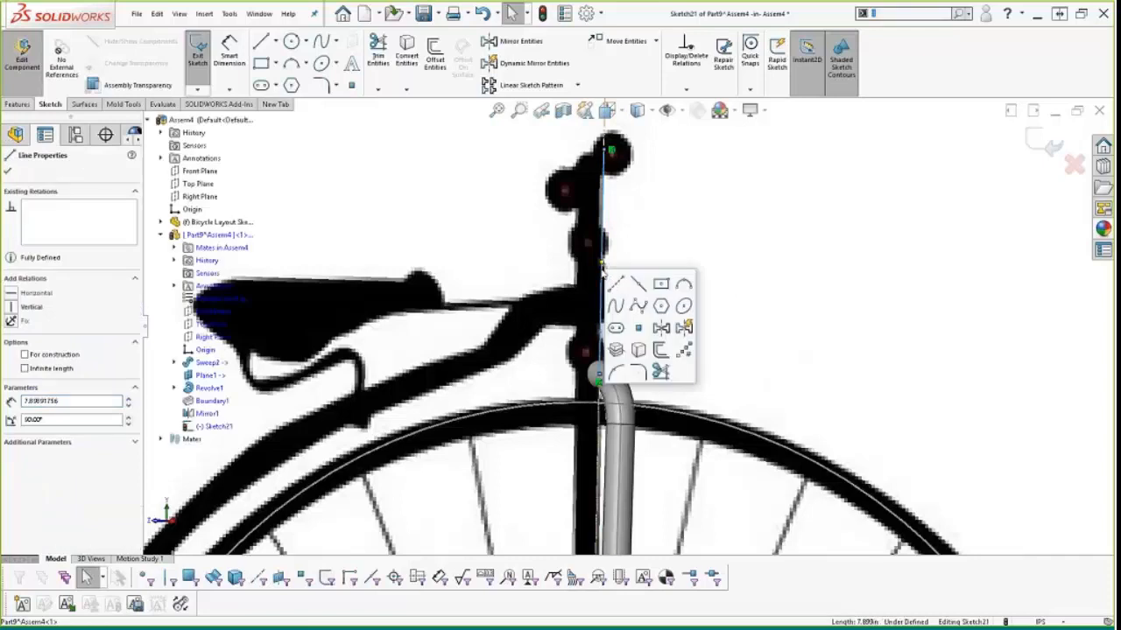
click(1051, 145)
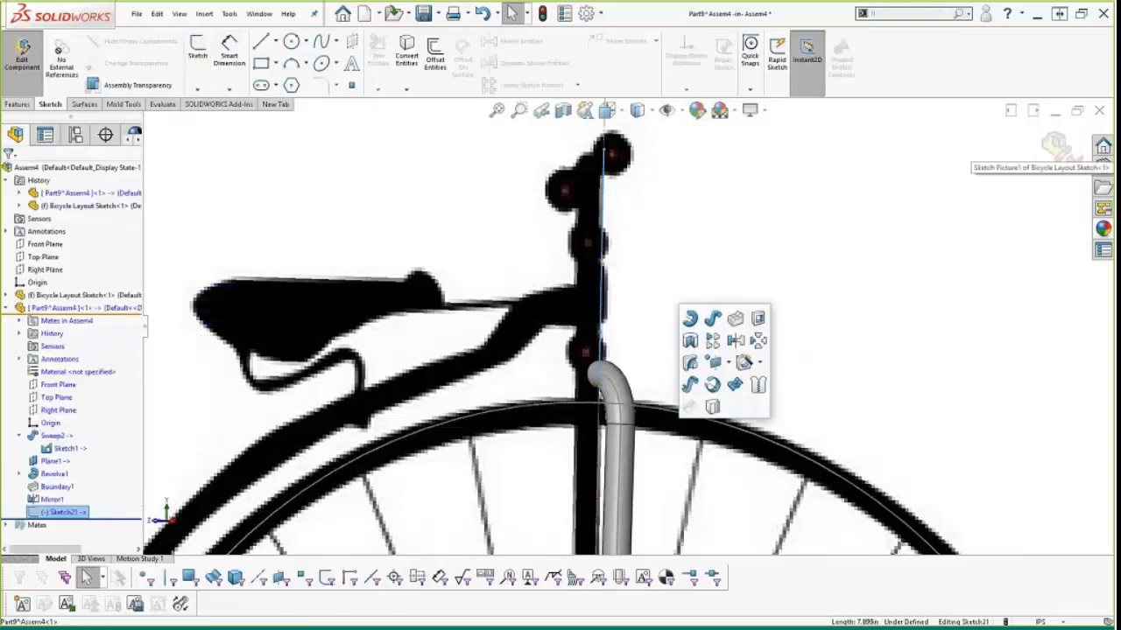
click(691, 321)
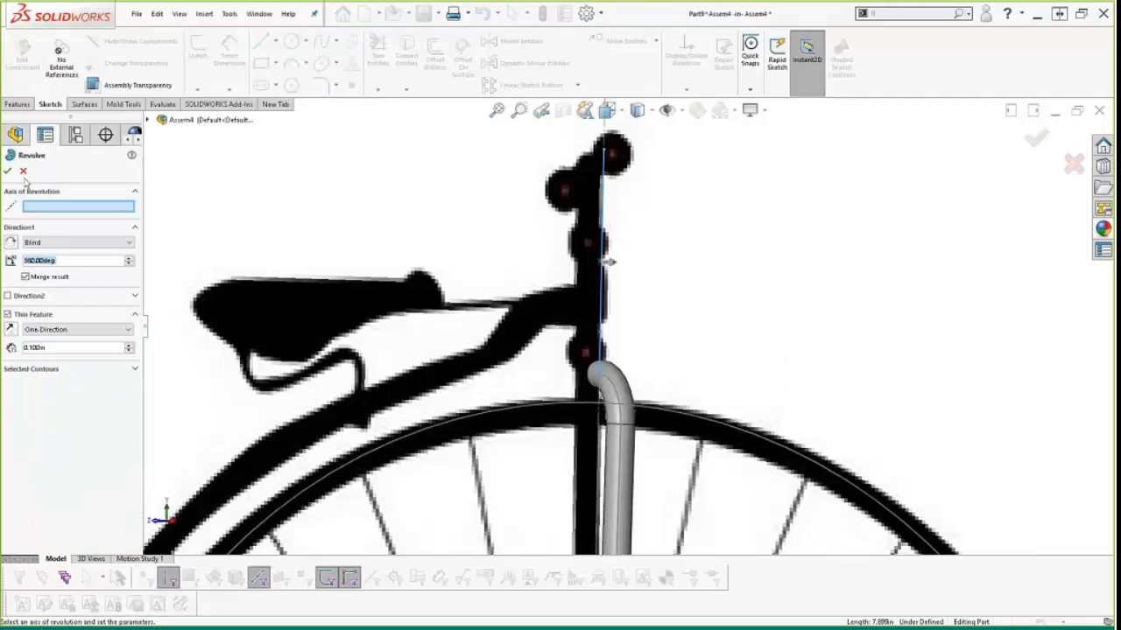
key(Escape)
key(s)
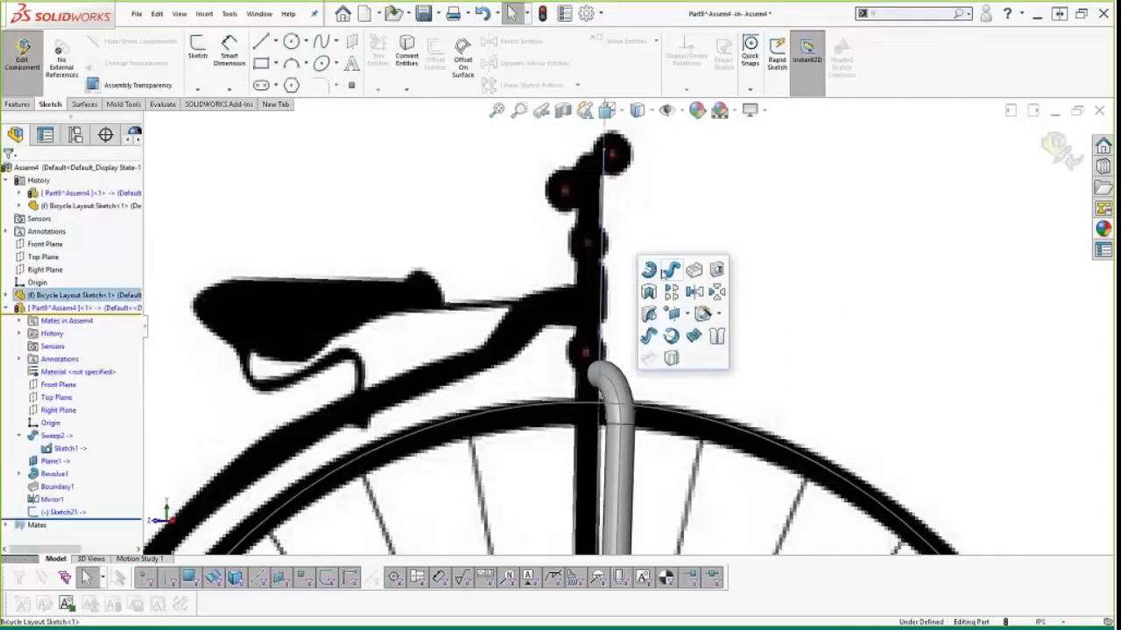
click(669, 272)
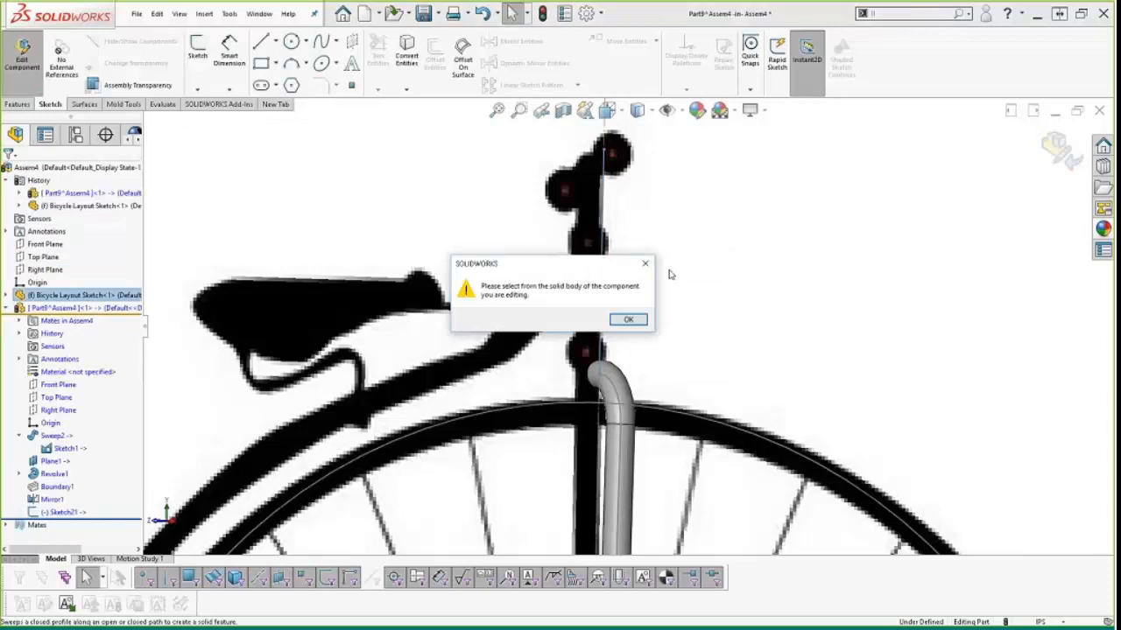
click(629, 321)
click(608, 276)
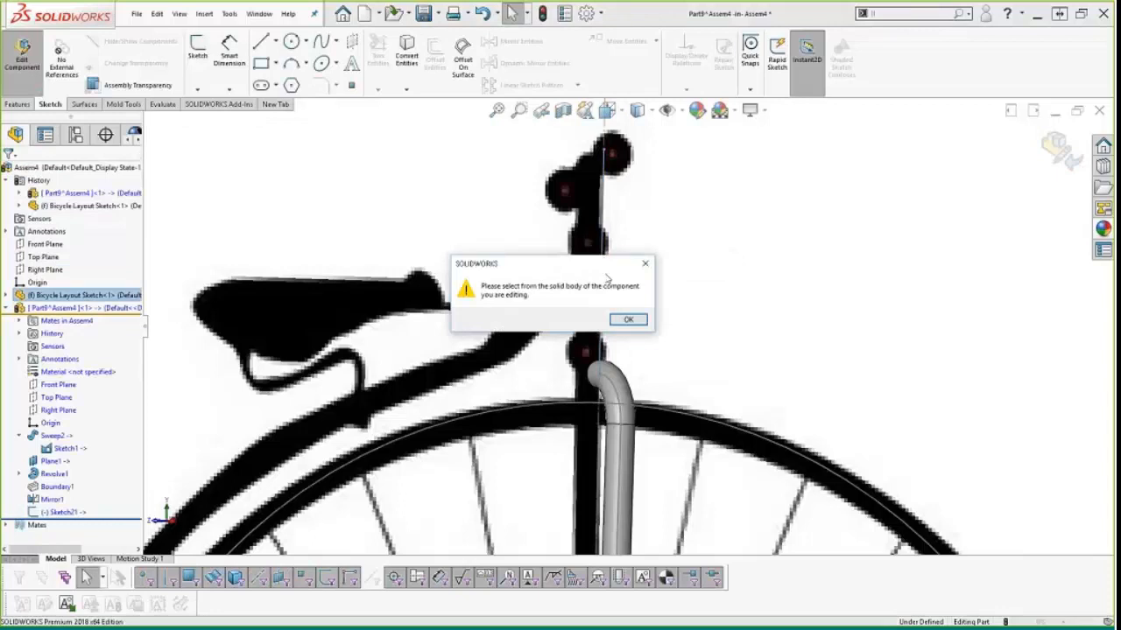
click(628, 320)
click(627, 322)
click(628, 321)
click(626, 322)
click(628, 320)
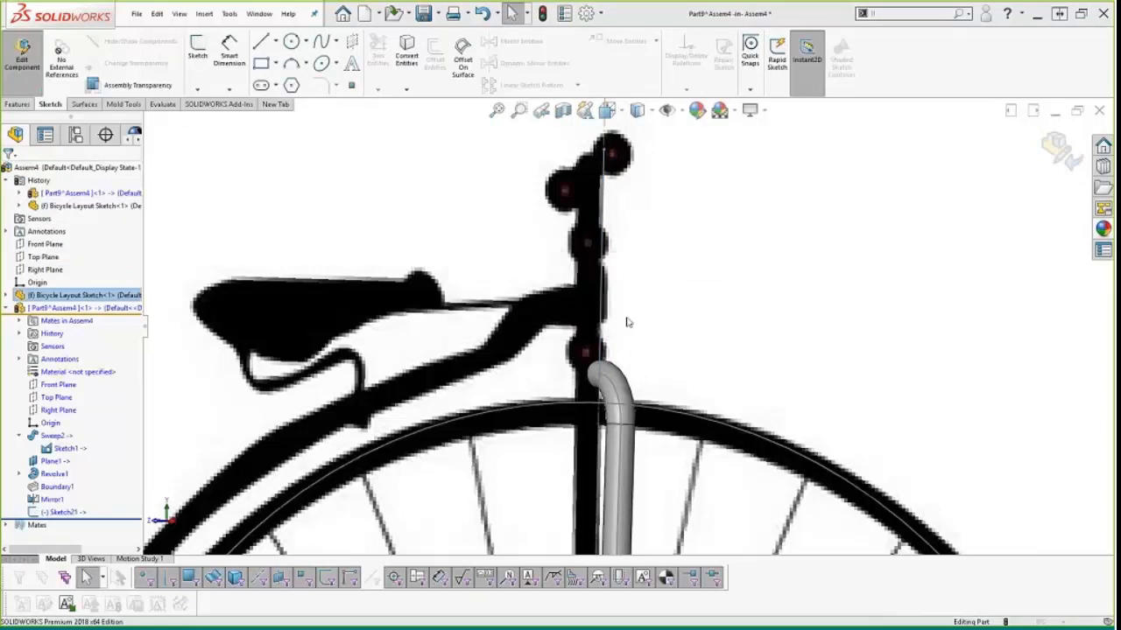
click(627, 323)
click(628, 320)
click(627, 322)
click(628, 321)
click(627, 322)
click(626, 319)
click(626, 318)
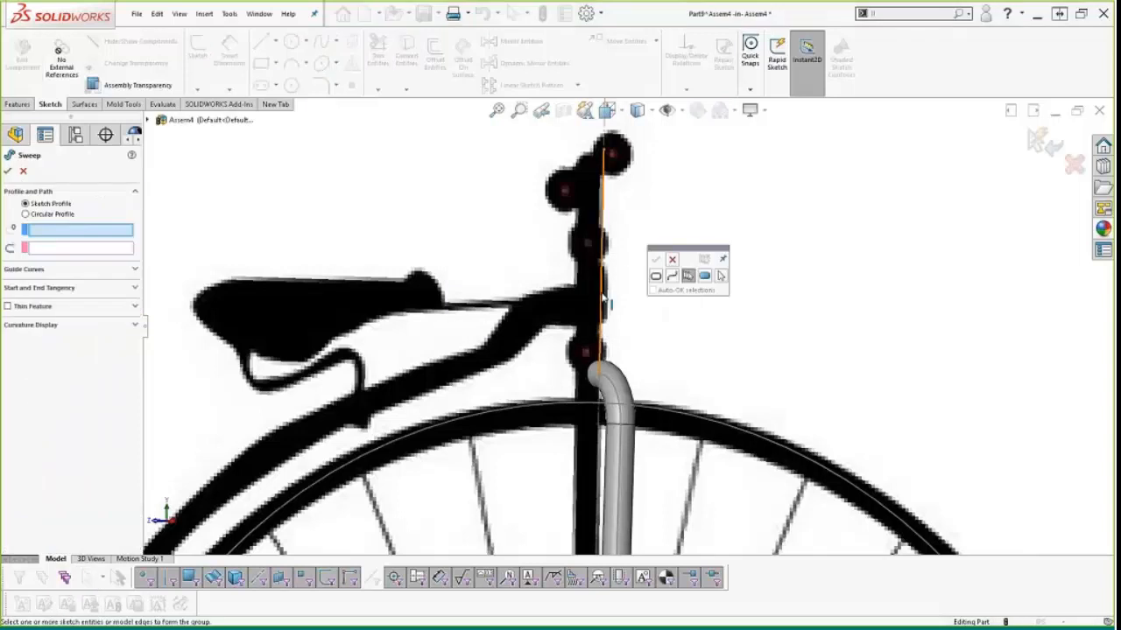
Step: Sweep a circular profile of 1 in diameter along the vertical sketch line to create the steering tube above the crown
click(602, 299)
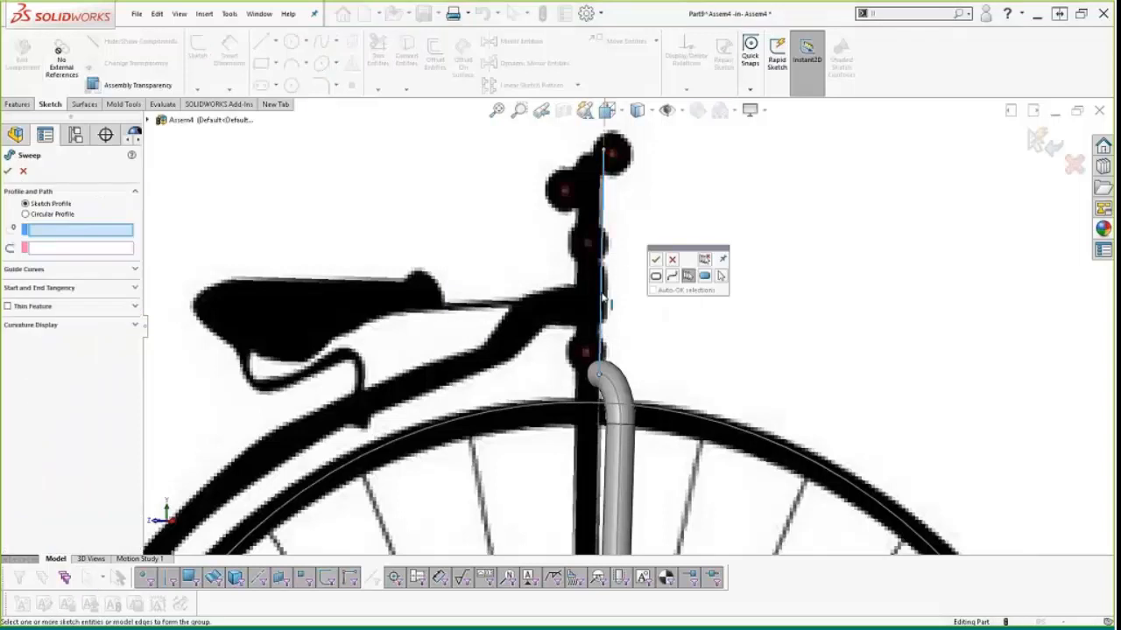
click(27, 215)
click(50, 248)
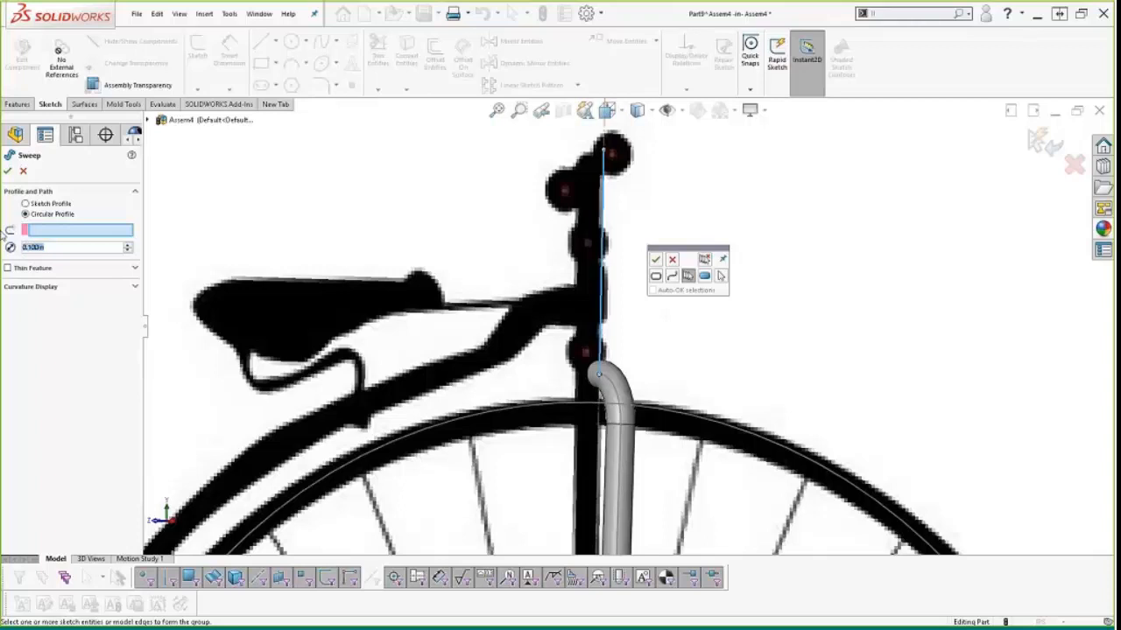
text(1)
key(Return)
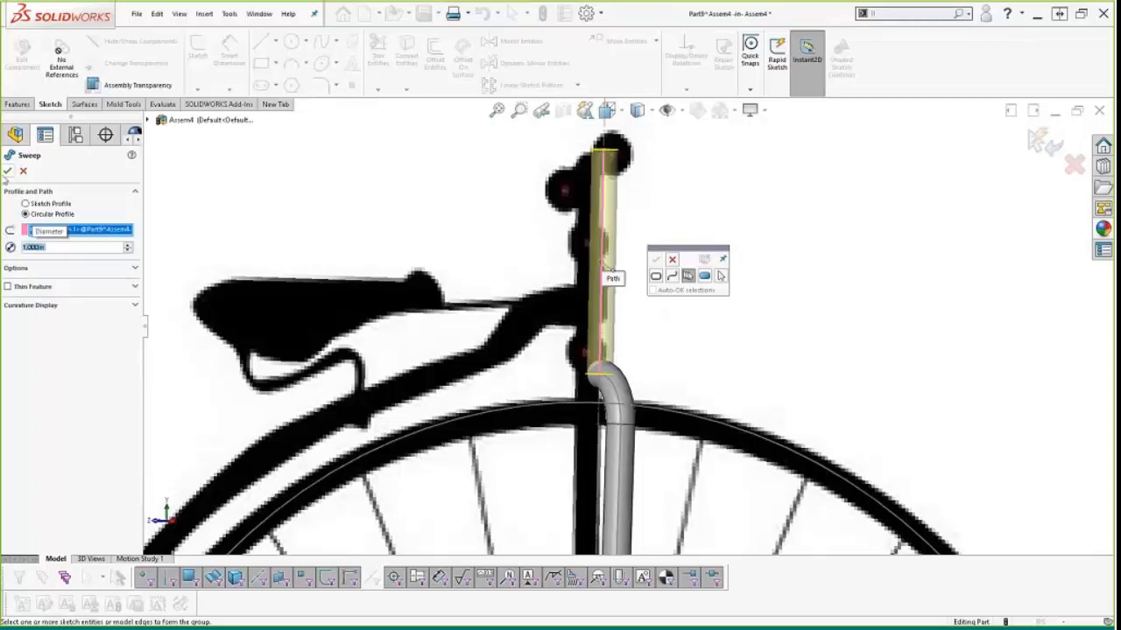
click(8, 174)
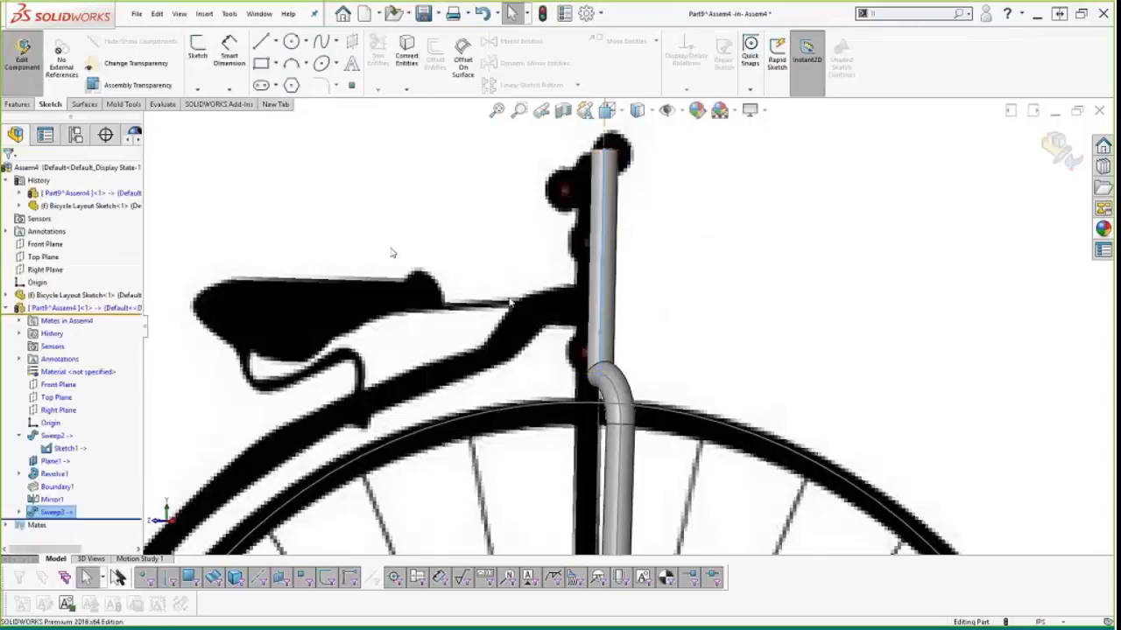
Step: Finish editing the fork part in context and return to the assembly
scroll(512, 303, up, 4)
middle_drag(483, 321, 473, 326)
scroll(650, 473, up, 4)
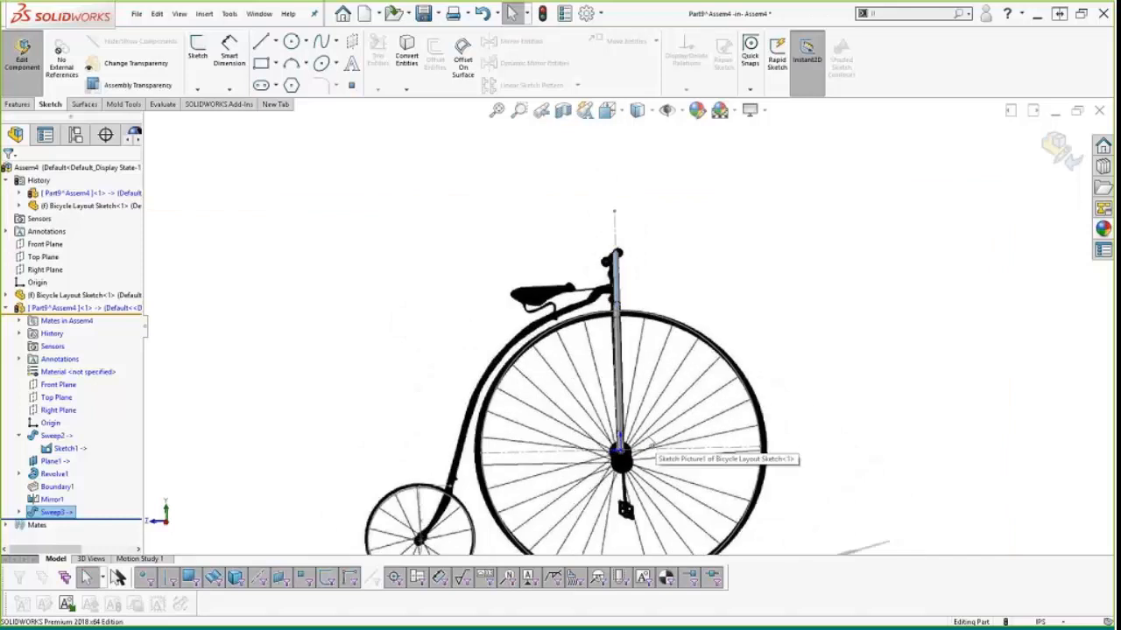
scroll(638, 457, down, 2)
mouse_move(638, 457)
middle_down()
mouse_move(636, 413)
mouse_move(623, 458)
middle_up()
scroll(622, 458, up, 4)
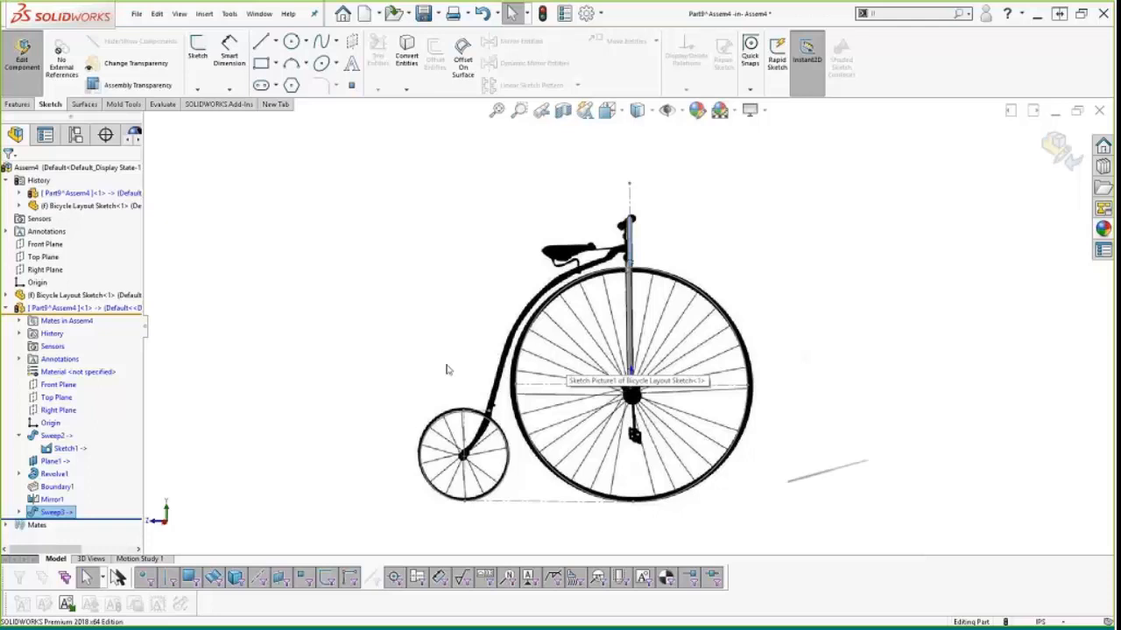
middle_drag(492, 467, 519, 448)
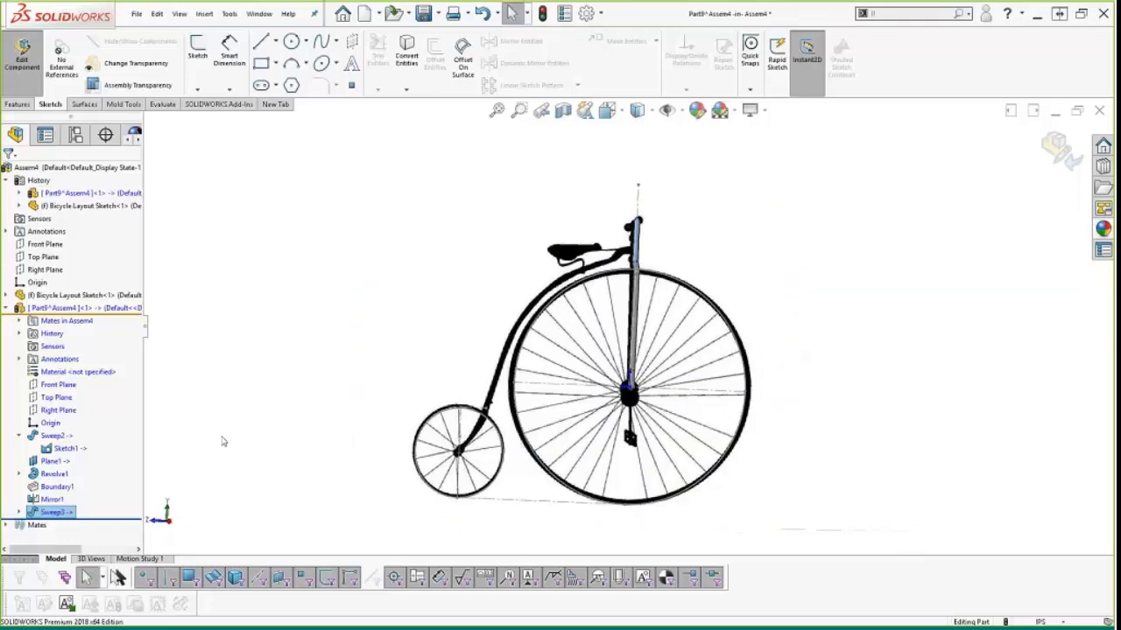
click(1062, 151)
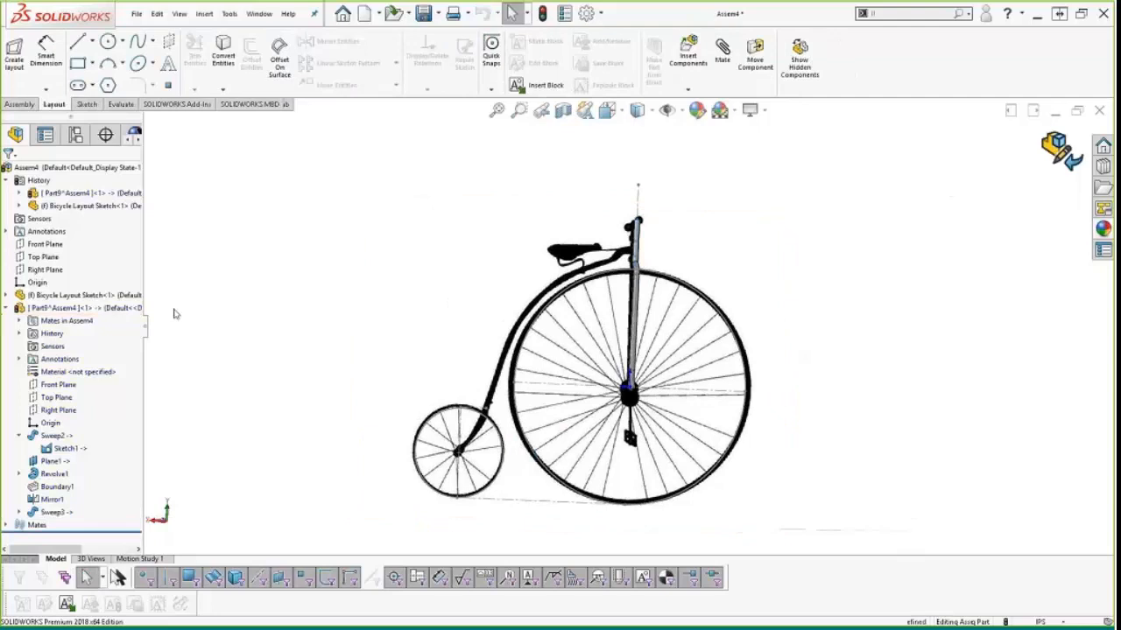
Step: Rename the virtual fork part in the assembly as FFORK
click(74, 312)
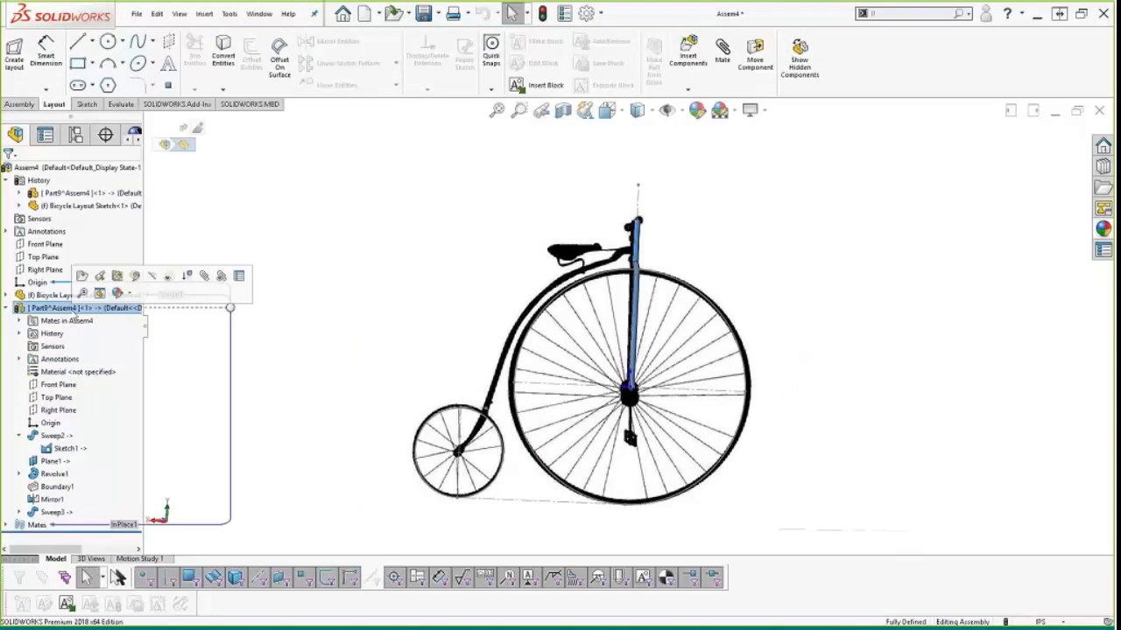
right_click(77, 319)
click(101, 324)
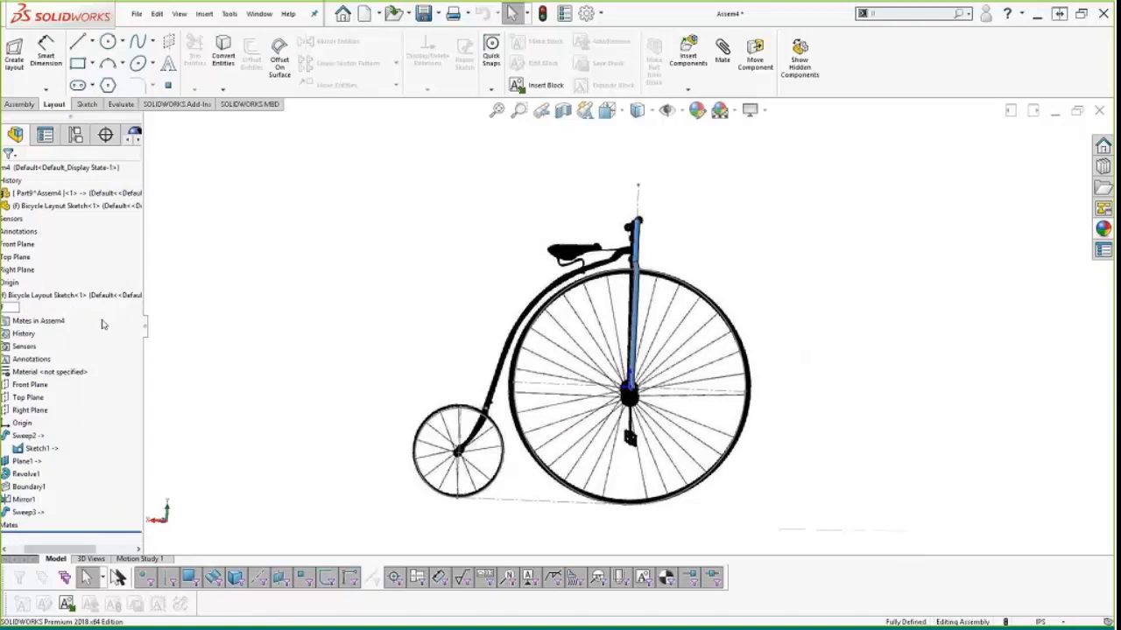
key(Return)
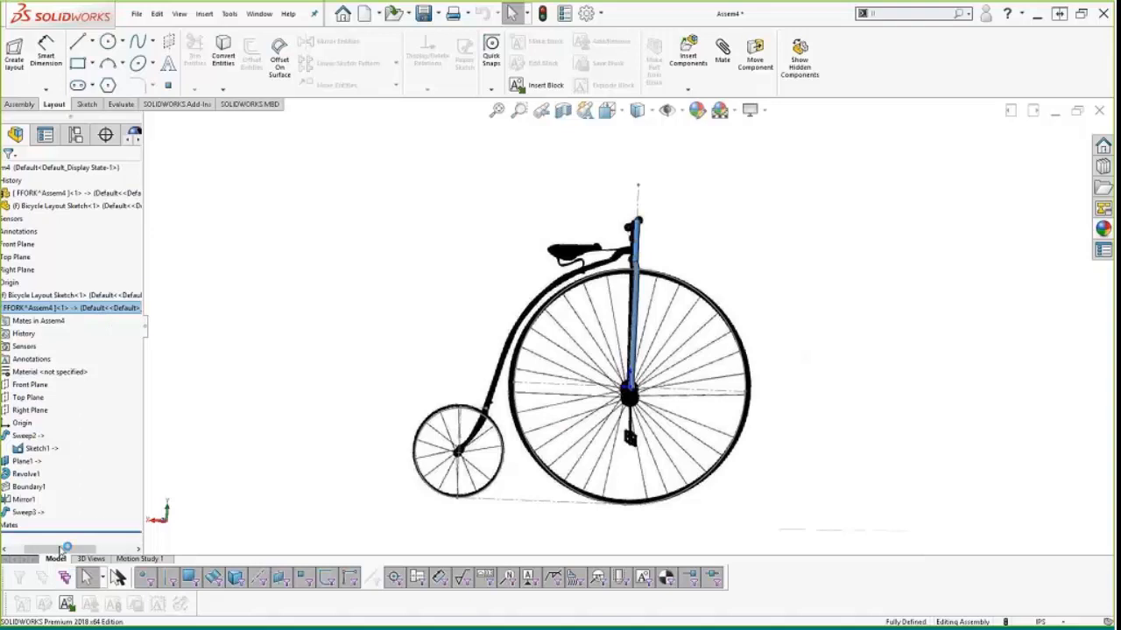
drag(64, 549, 7, 543)
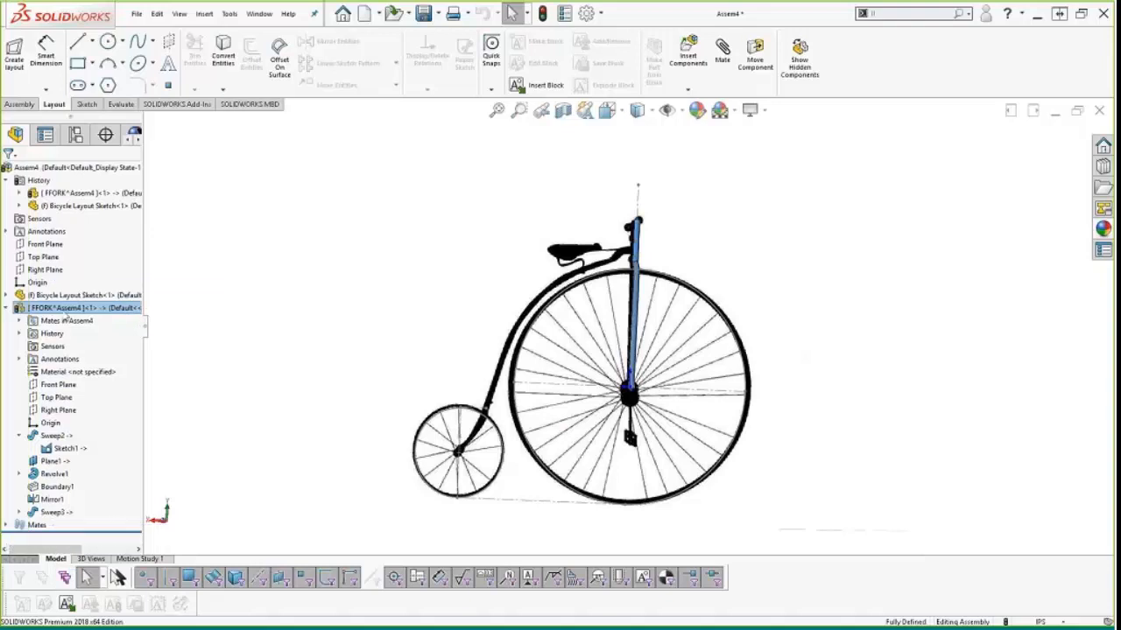
Step: Save the FFORK virtual part to an external file in the same folder as the assembly
mouse_move(59, 311)
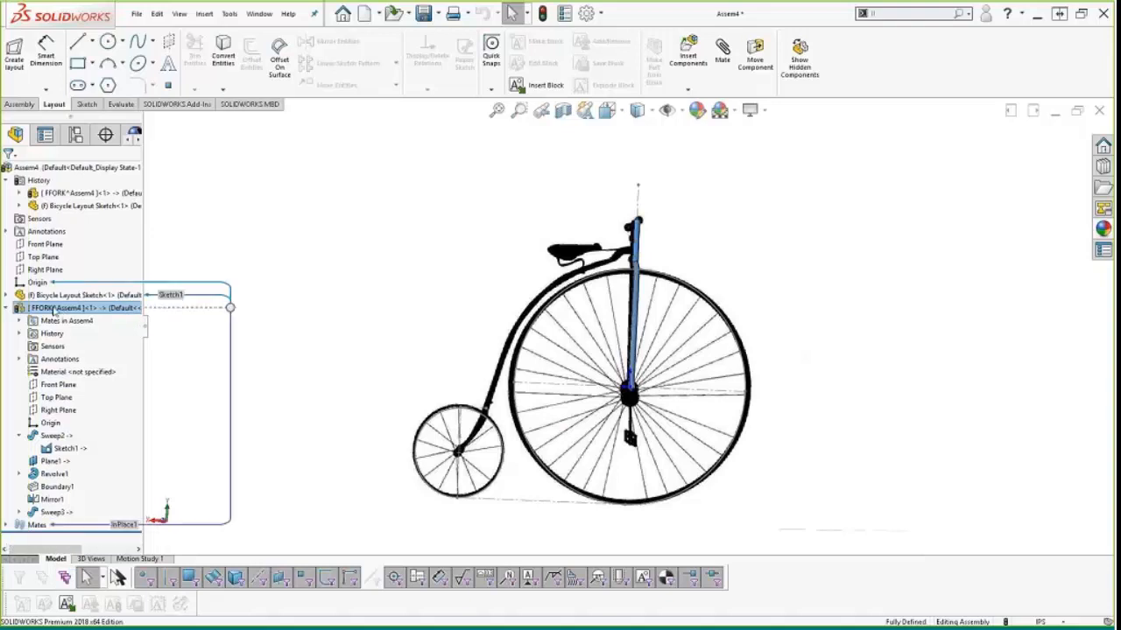
right_click(59, 312)
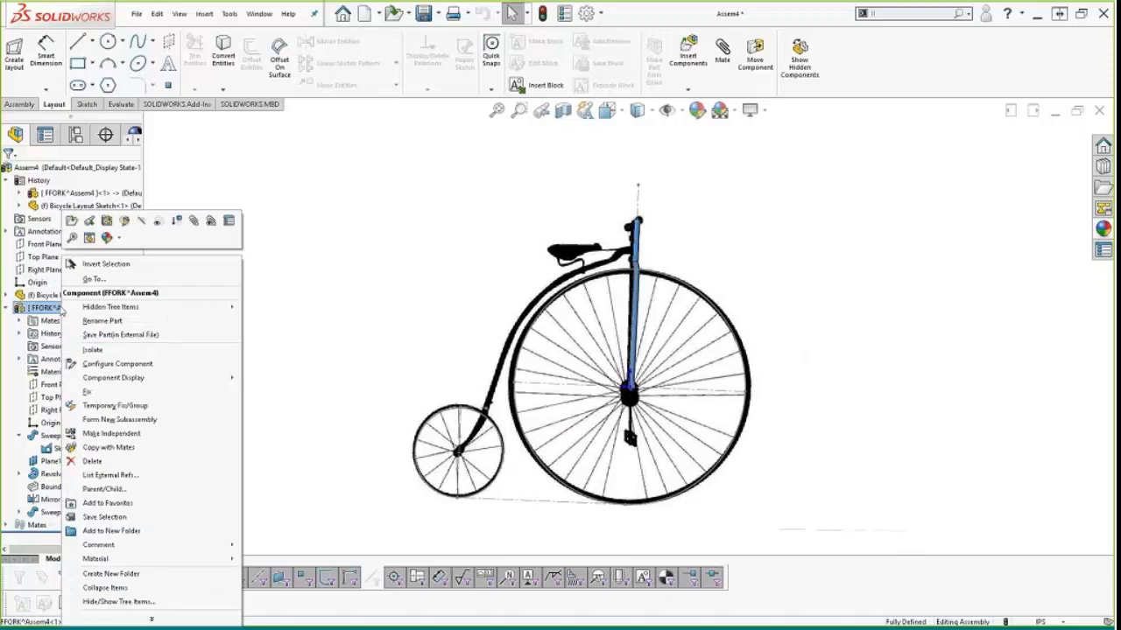
click(96, 335)
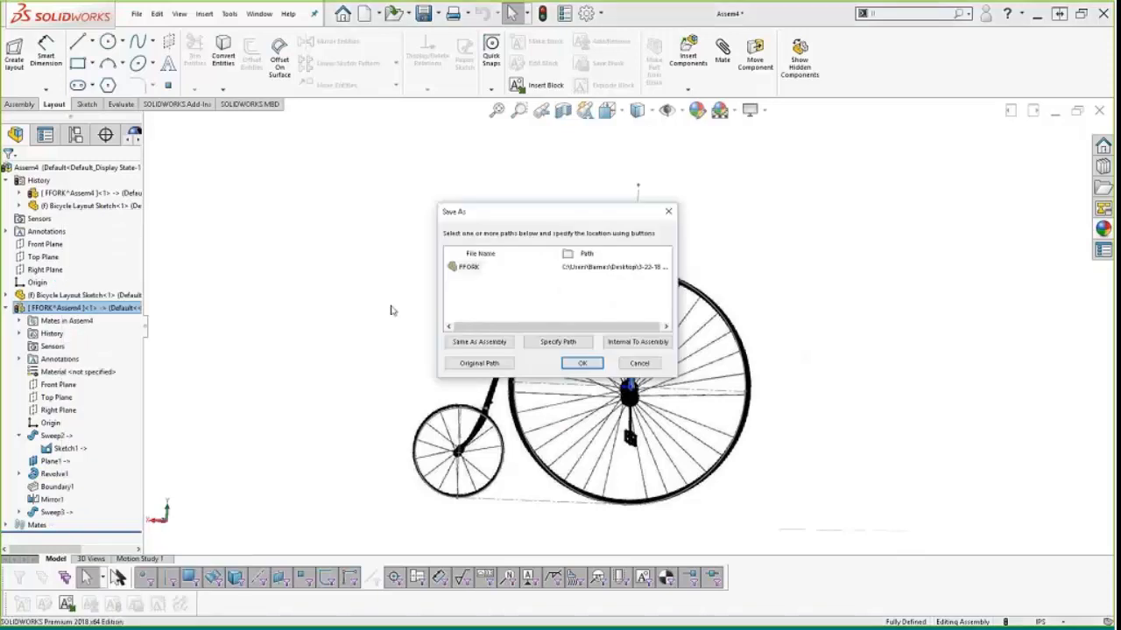
click(472, 343)
click(623, 320)
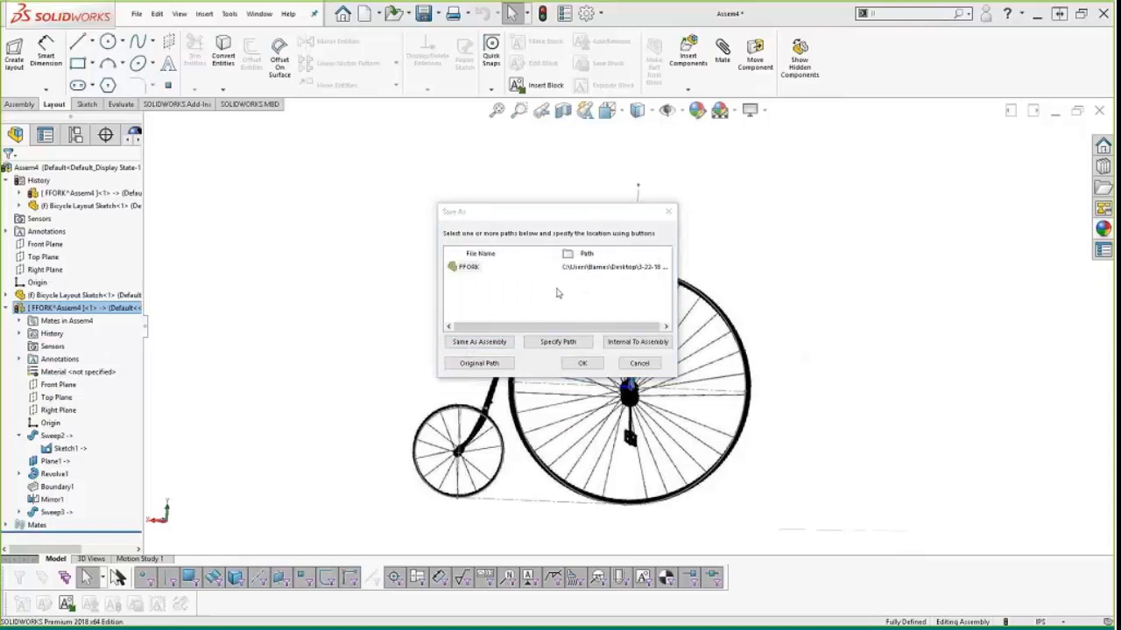
click(582, 364)
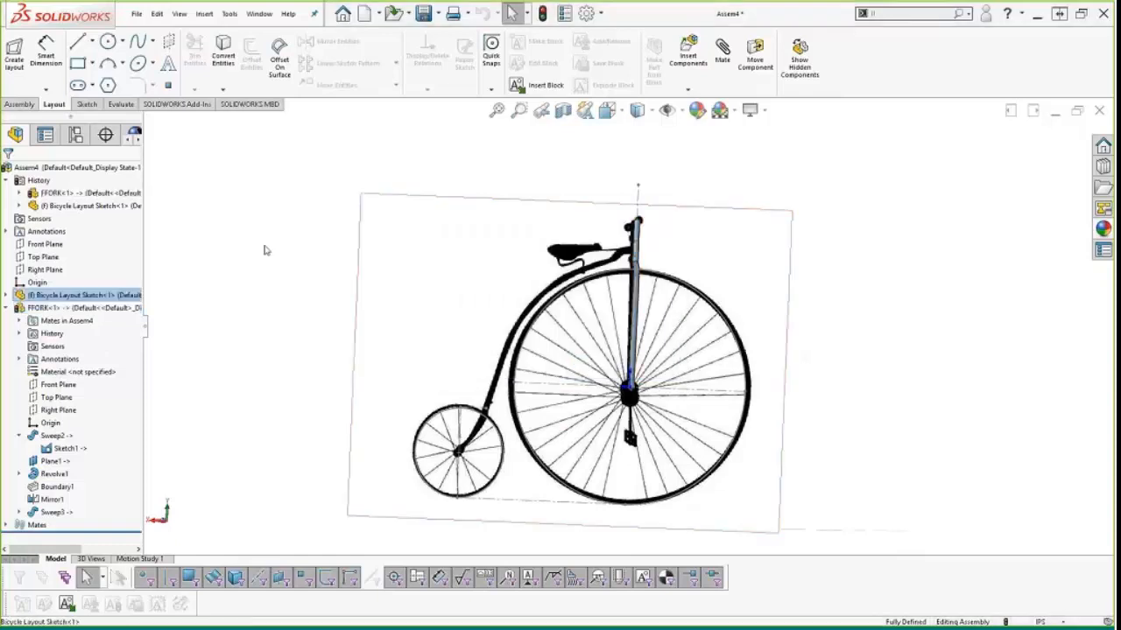
Step: Save the assembly as Bicycle in the Penny Farthing folder, continuing despite the in-context features
key(ctrl+s)
click(382, 383)
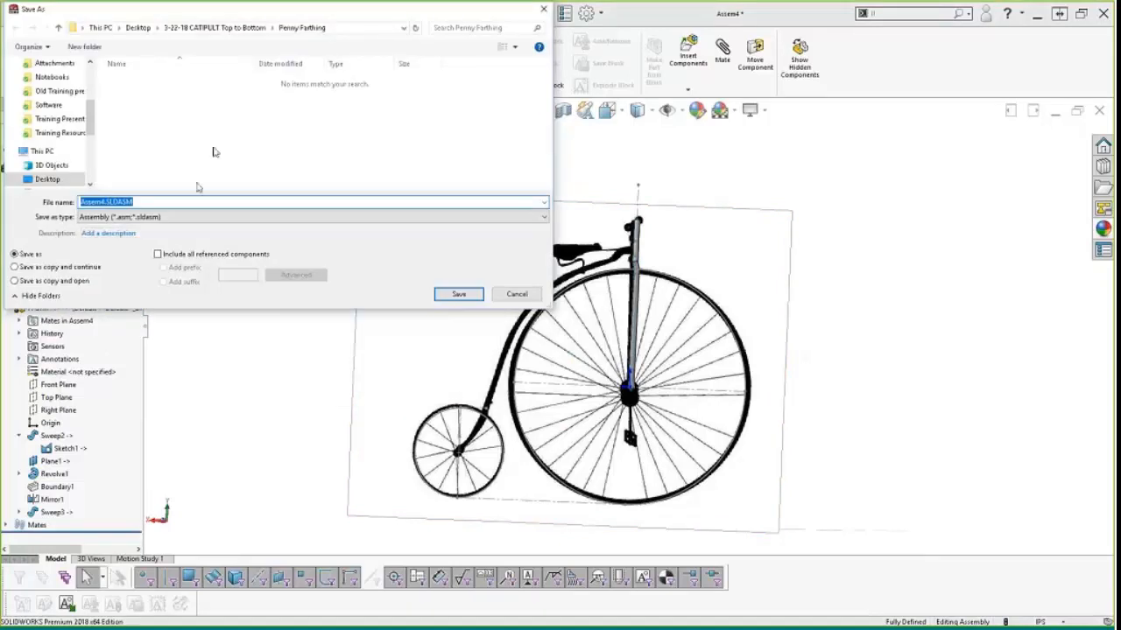
text(Bicycle)
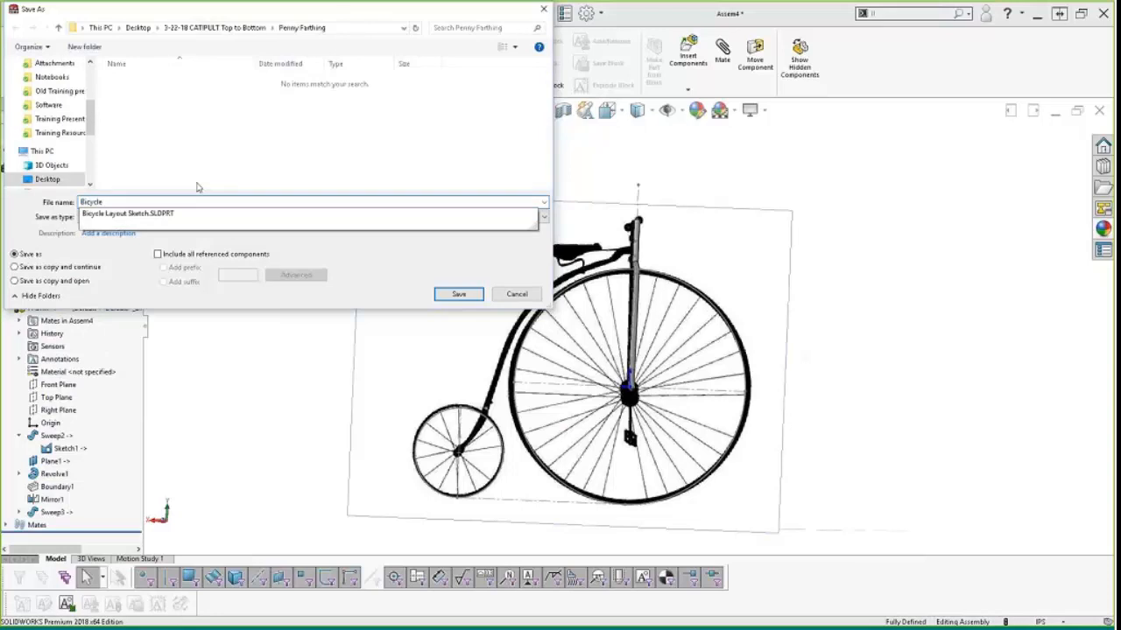
key(Return)
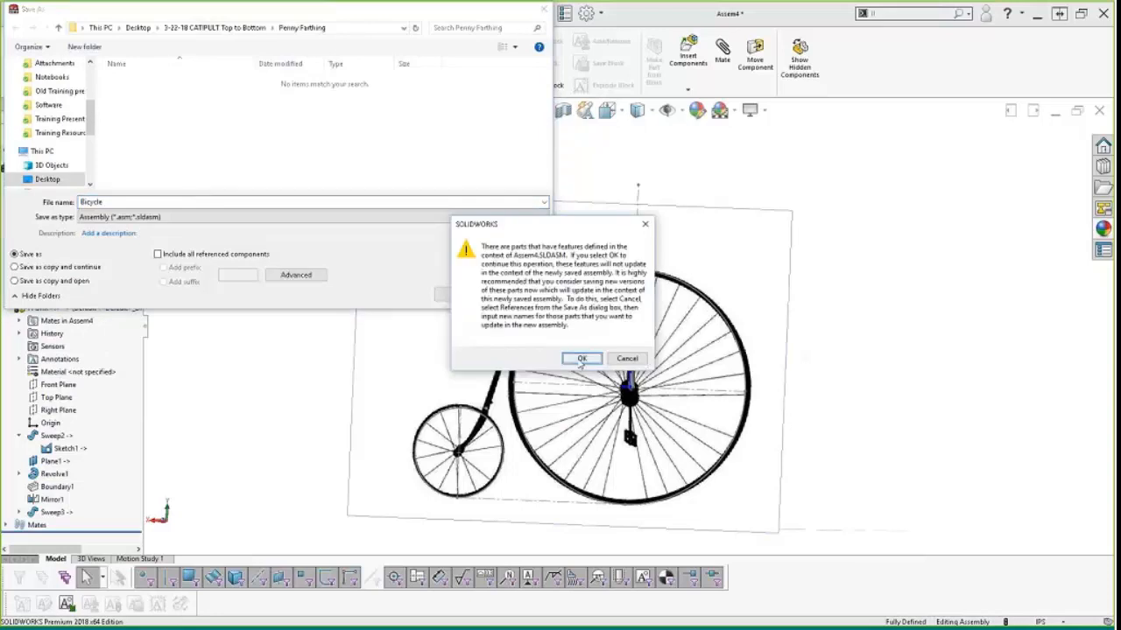
click(581, 358)
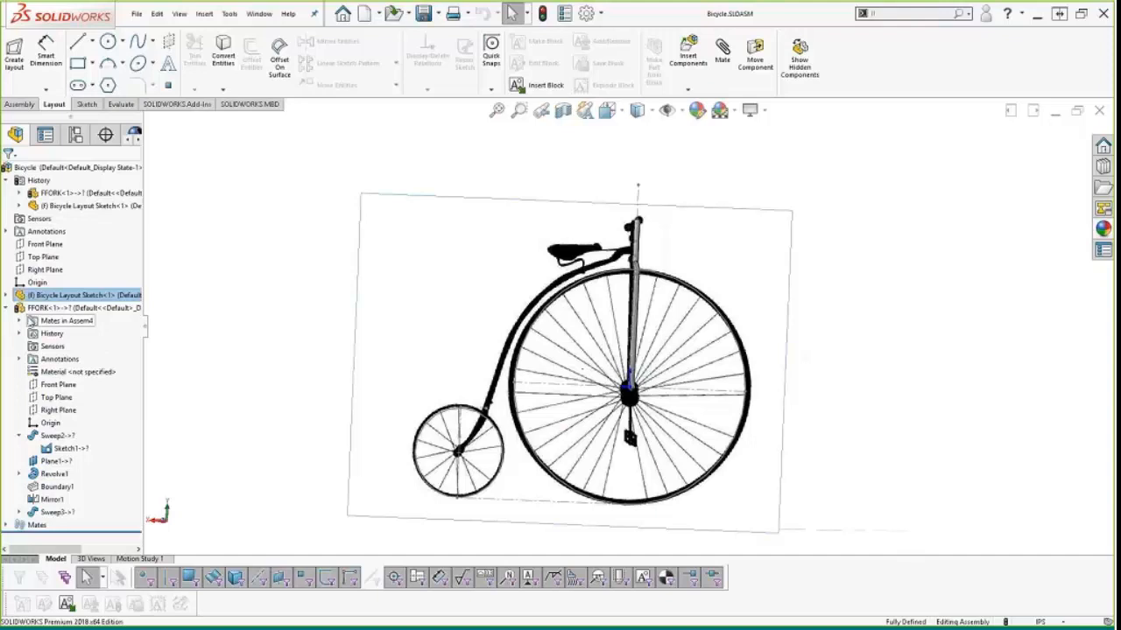
click(259, 310)
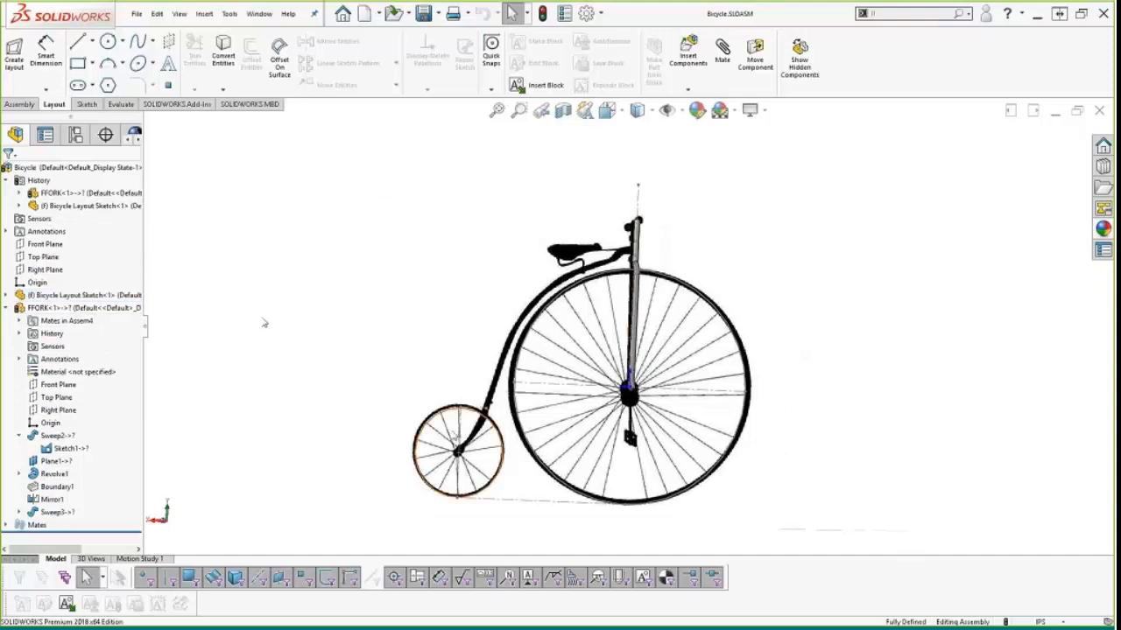
Step: Insert a new in-context part from the Part_IN template, positioned on the assembly's Front Plane
scroll(598, 403, up, 2)
scroll(598, 403, down, 2)
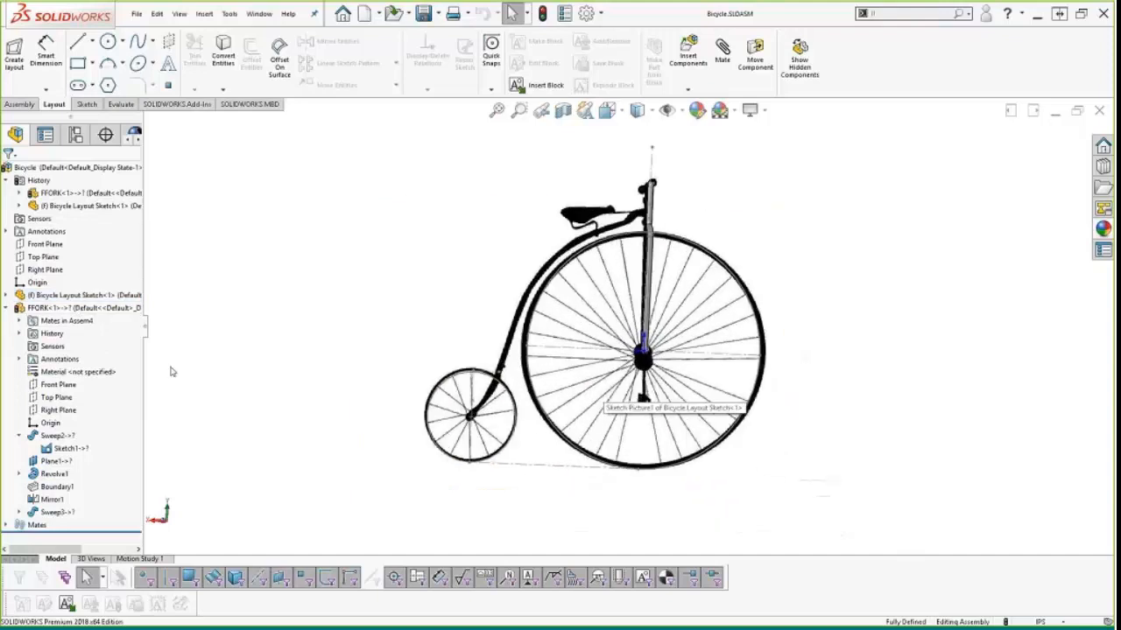
click(367, 340)
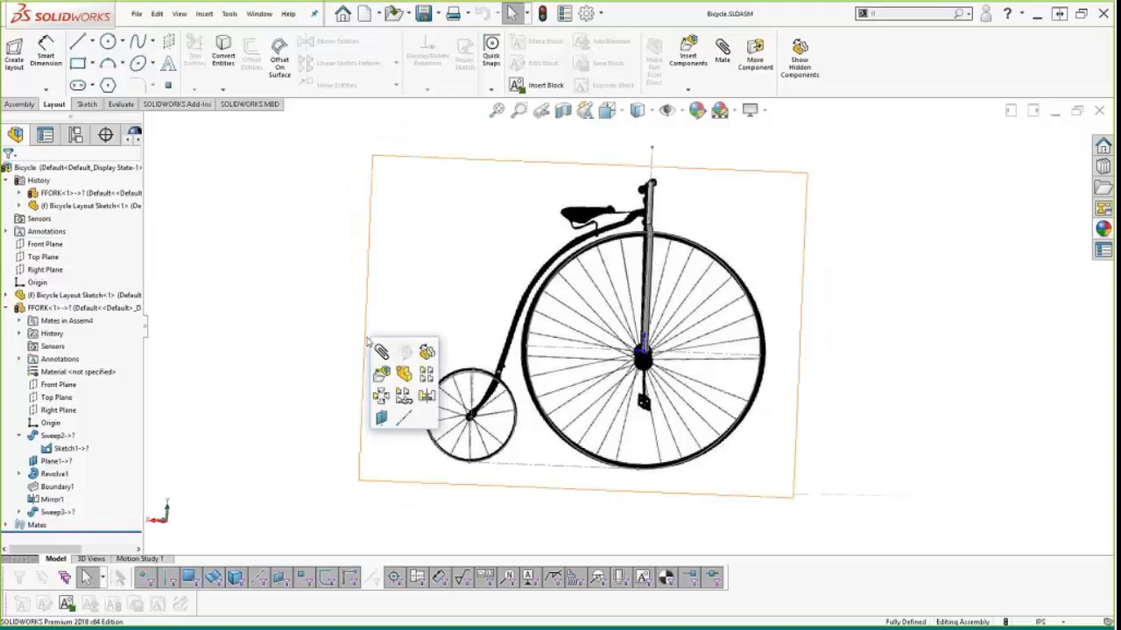
click(403, 372)
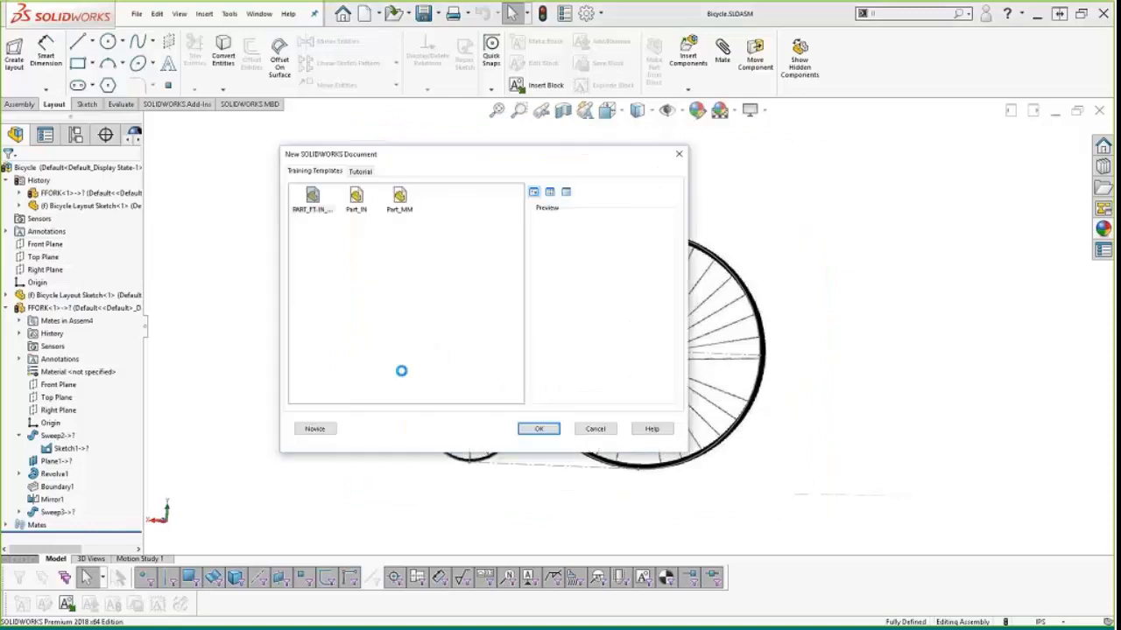
double_click(357, 200)
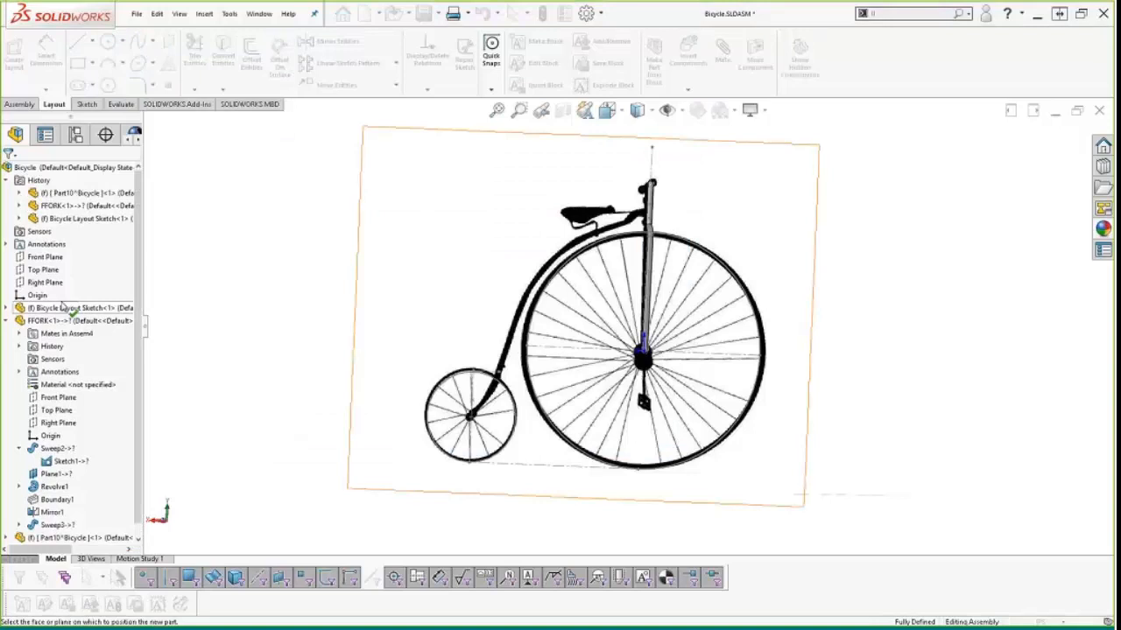
click(44, 259)
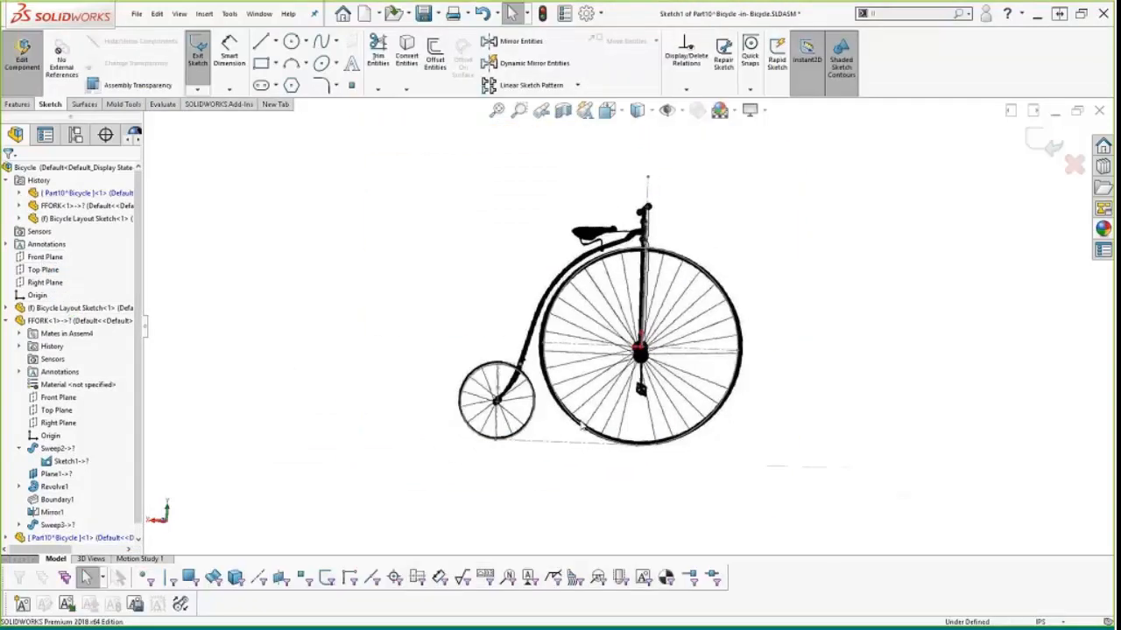
Step: Sketch a two-point spline from the layout line endpoint at the small wheel's upper rim, on the frame, to the wheel's hub center
scroll(567, 423, down, 3)
scroll(517, 376, down, 3)
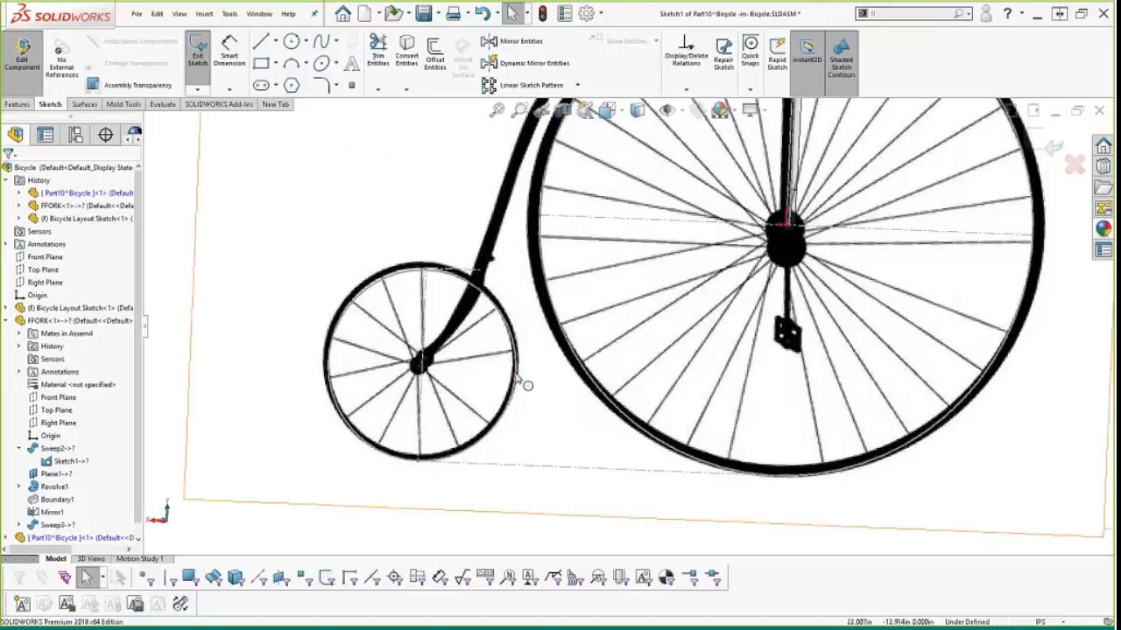
key(s)
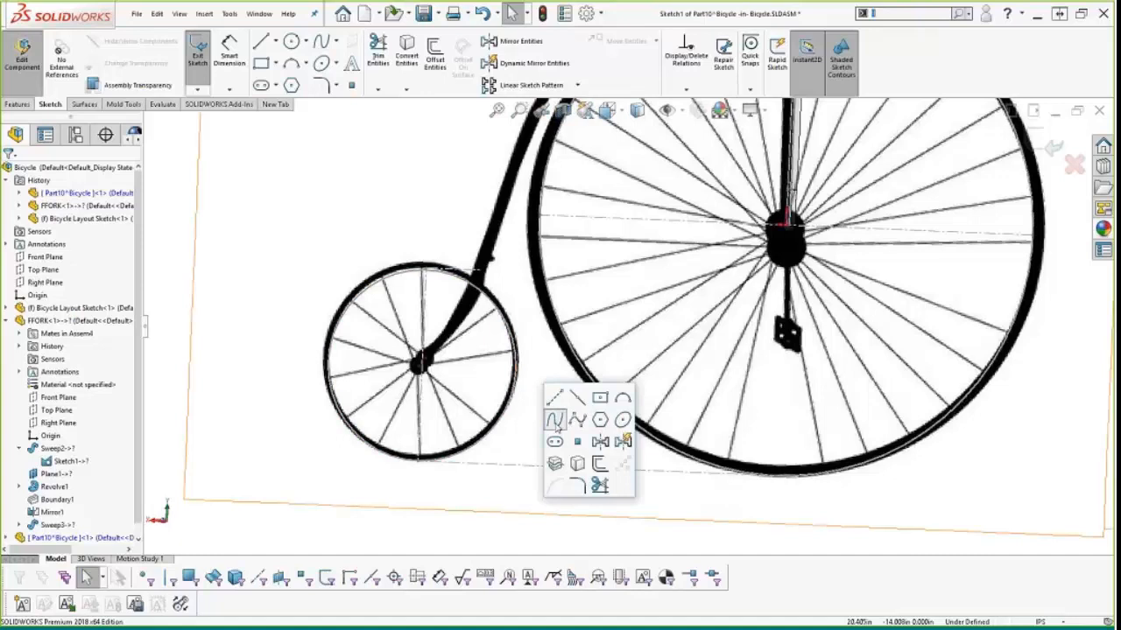
click(554, 420)
click(481, 271)
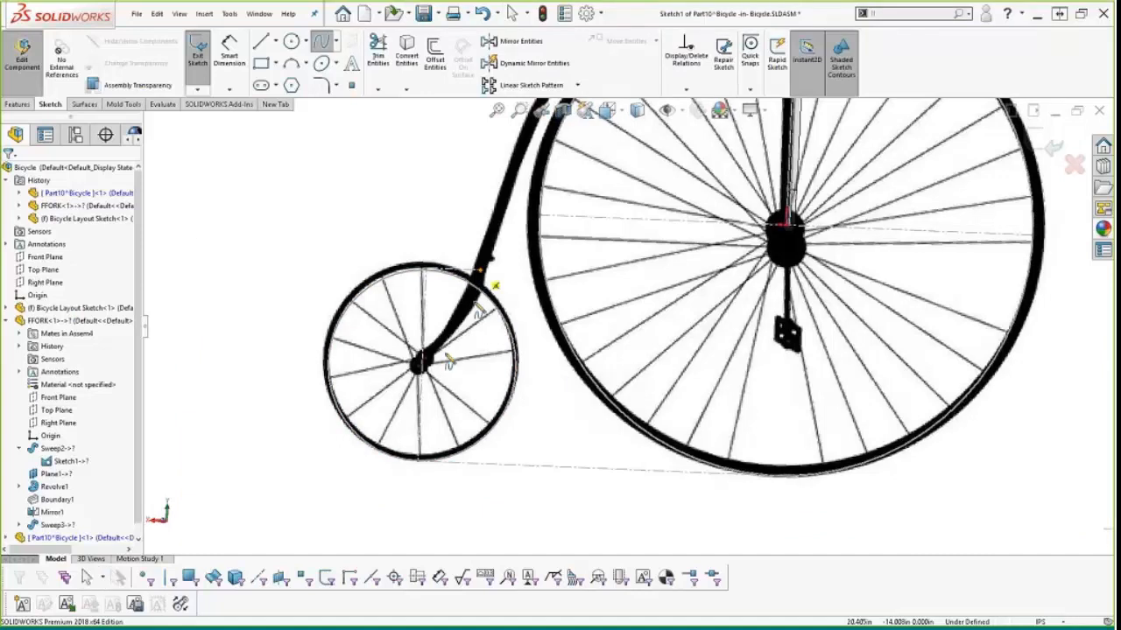
double_click(422, 362)
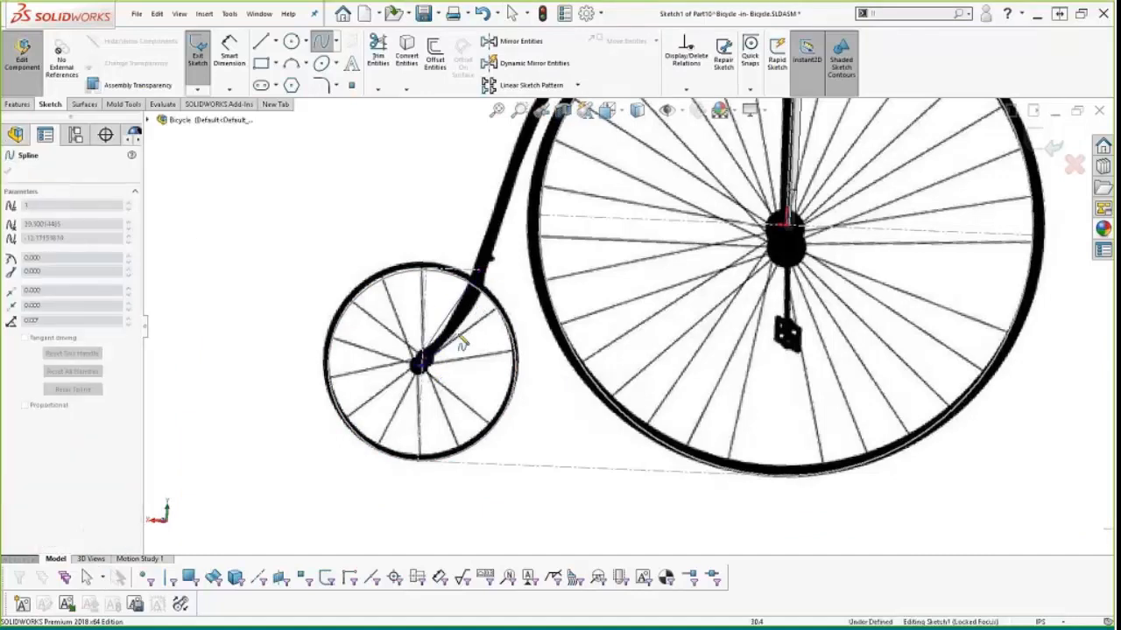
key(Escape)
Step: Bend the spline with its upper tangent handle to follow the rear fork's curve in the background picture, and exit the sketch
click(467, 311)
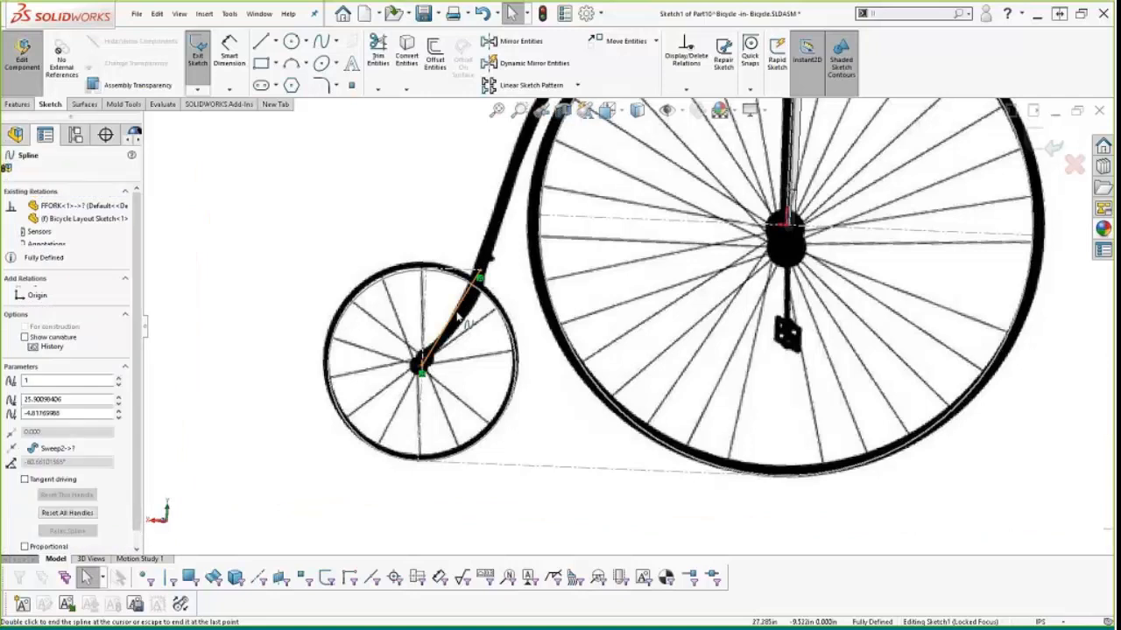
drag(459, 316, 466, 311)
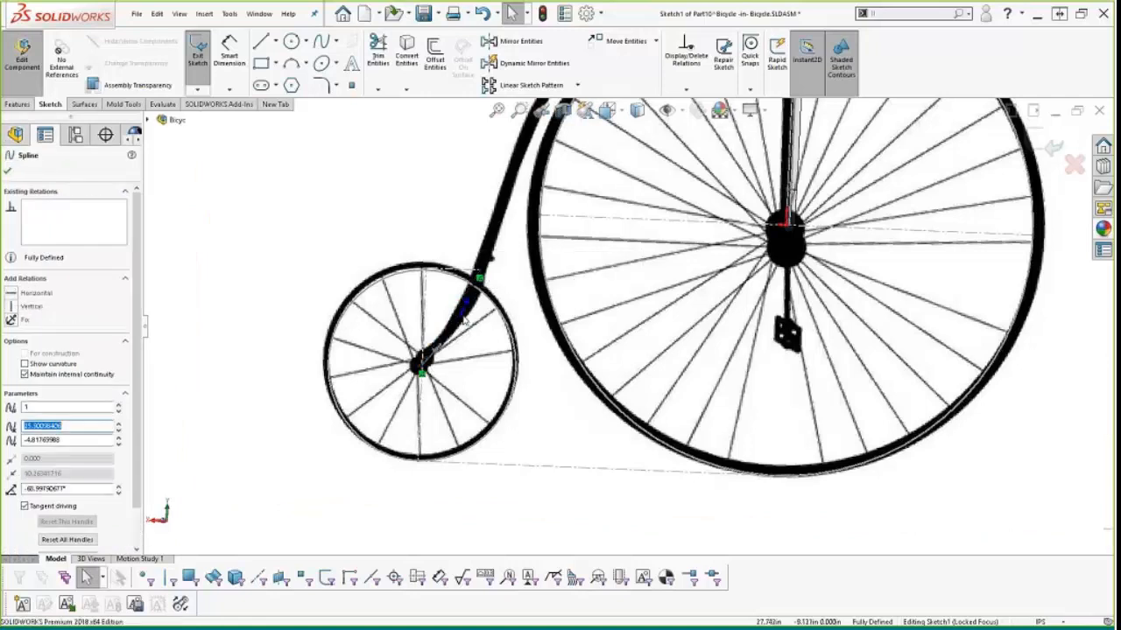
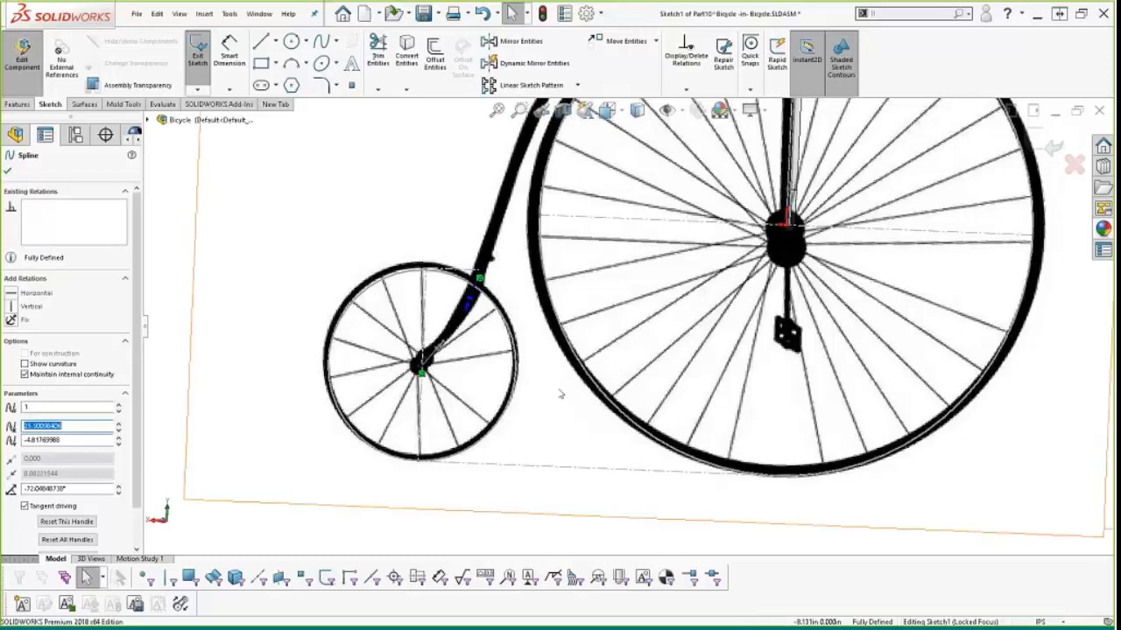
key(Escape)
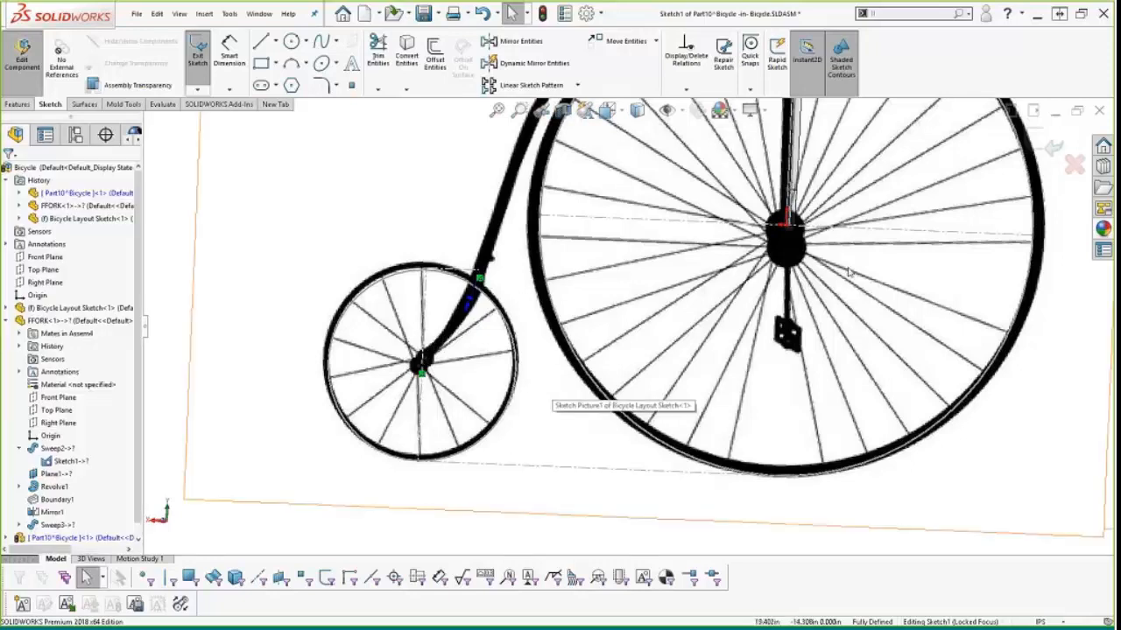
key(d)
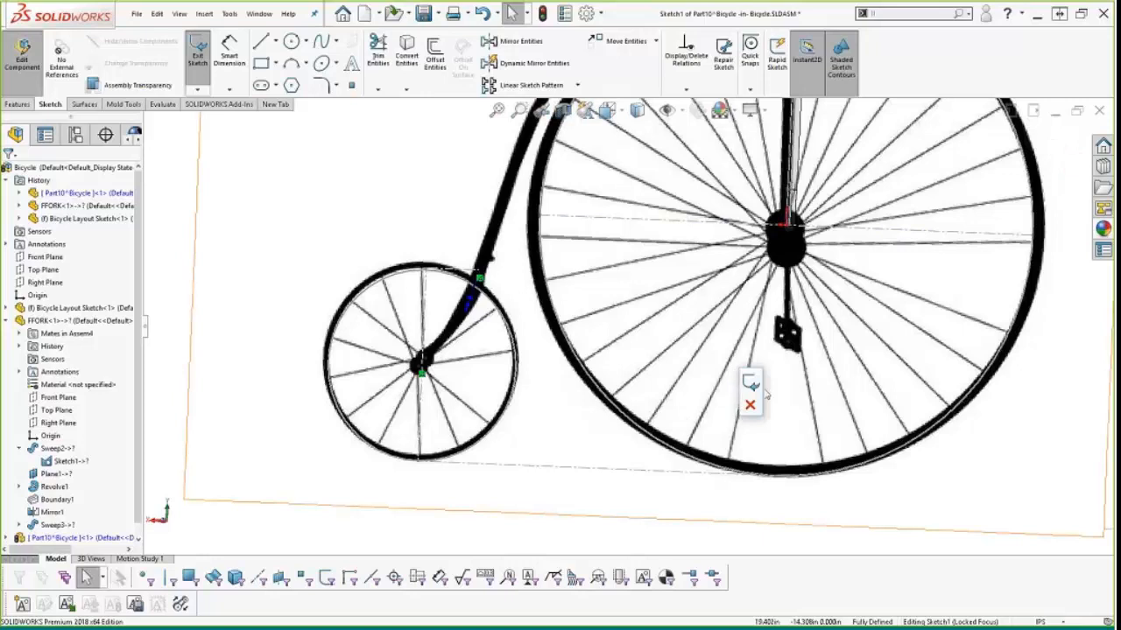
click(747, 382)
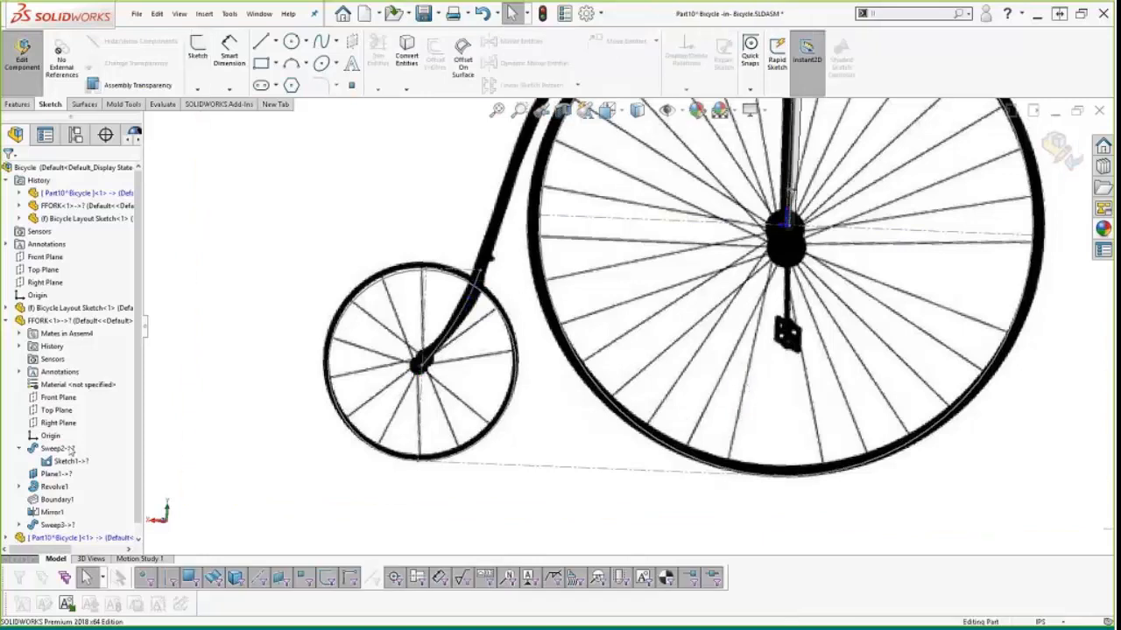
Step: On the new part's Right Plane, sketch a slanted line, a tangent arc of about 3 in radius, and a line down from its end
click(7, 526)
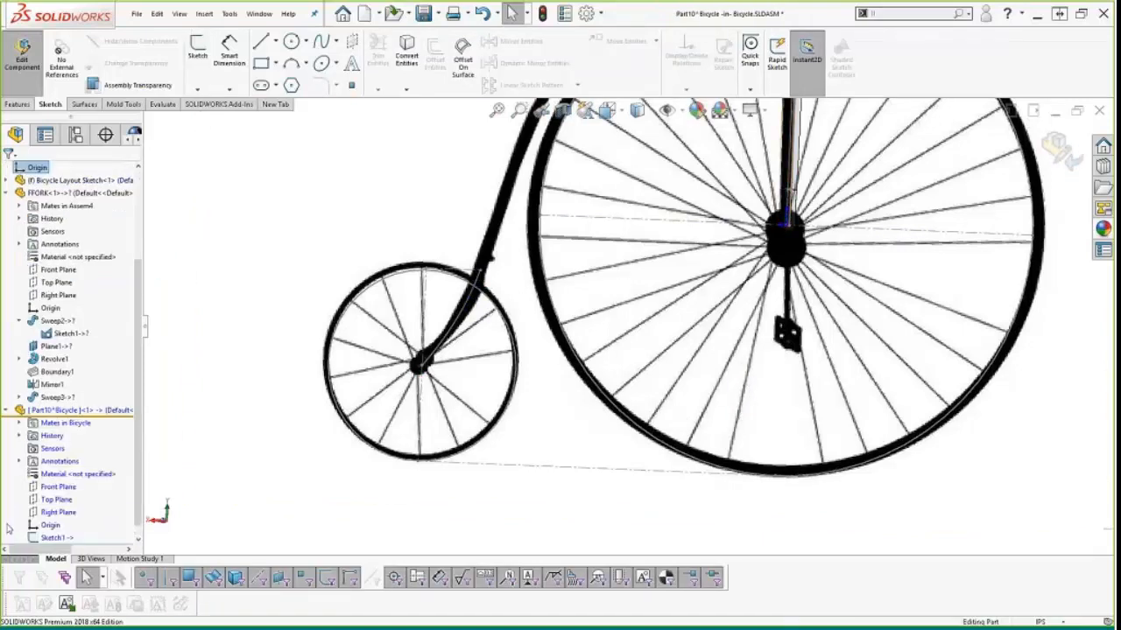
click(50, 513)
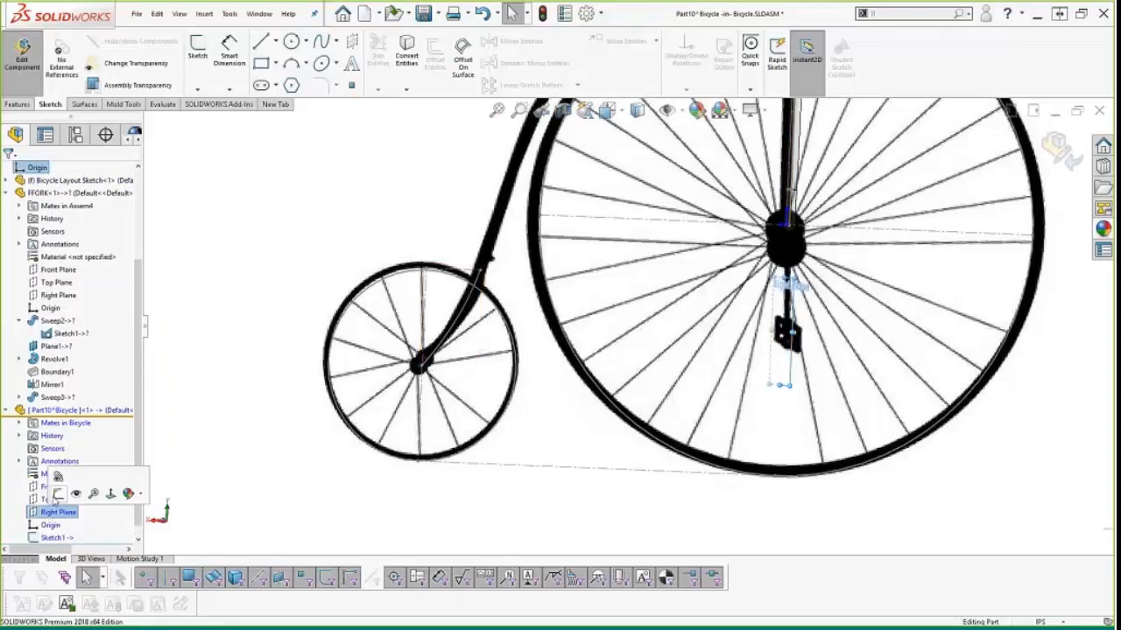
click(58, 496)
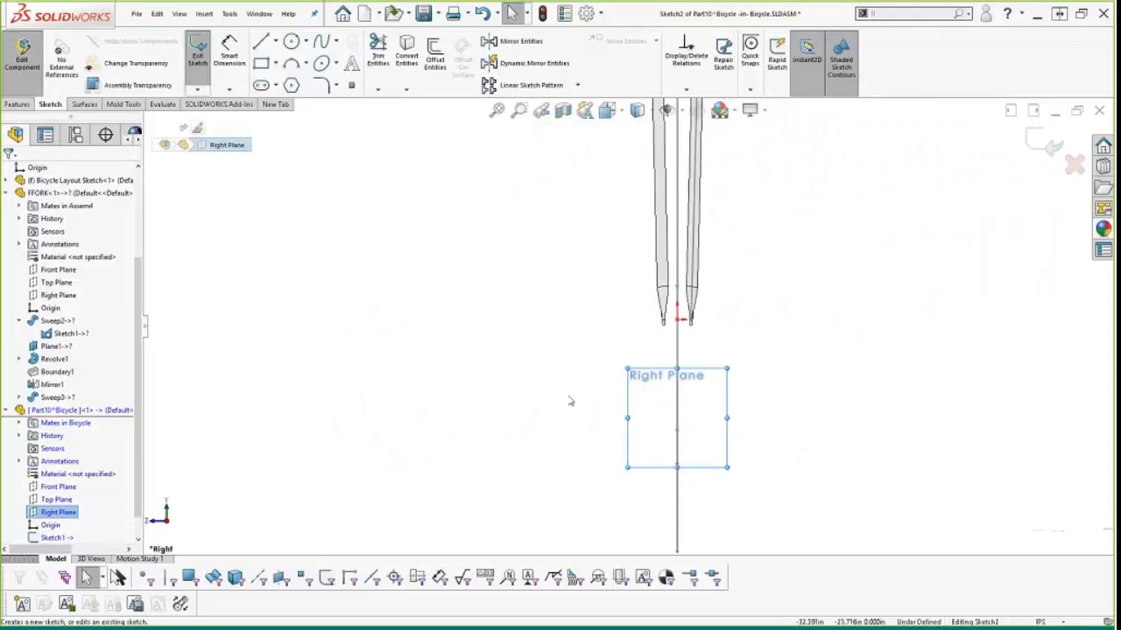
key(l)
click(745, 422)
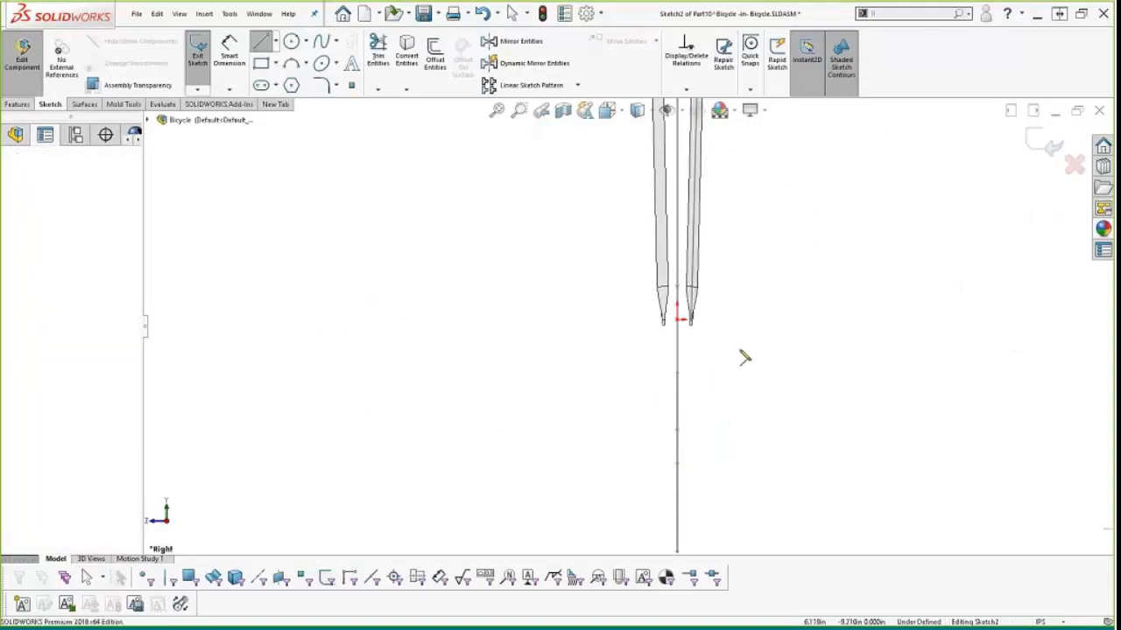
click(736, 354)
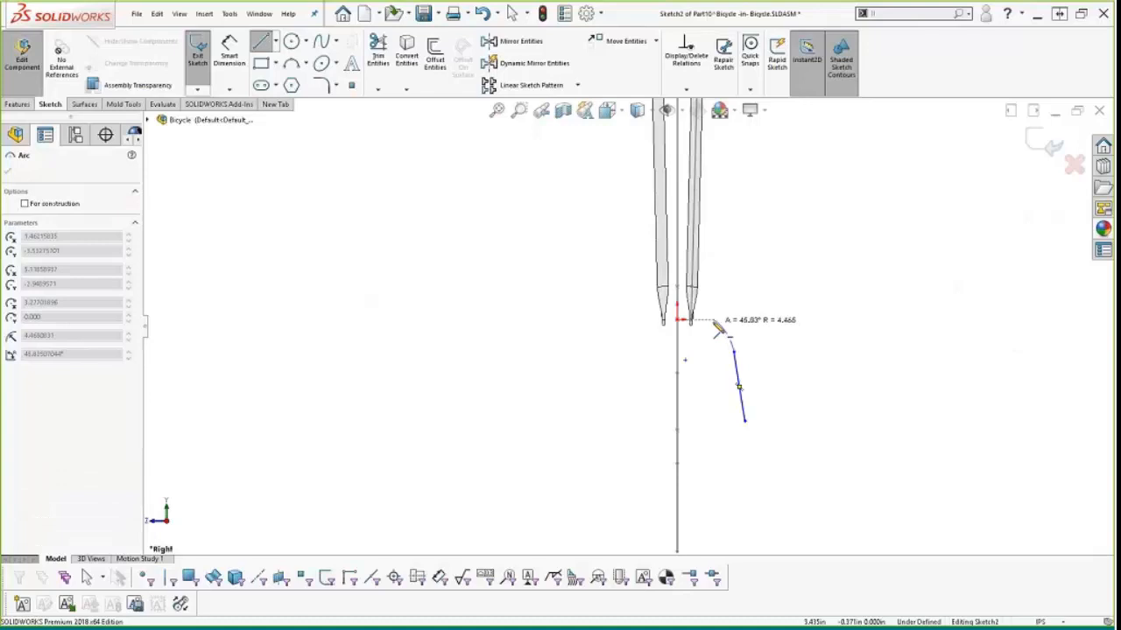
click(701, 325)
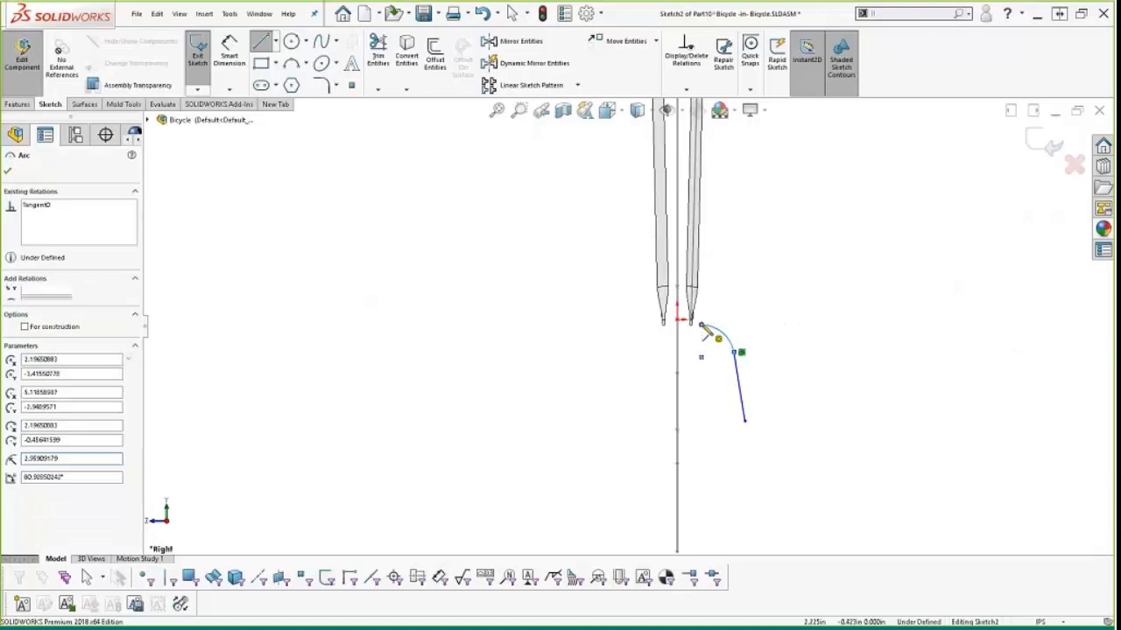
click(712, 422)
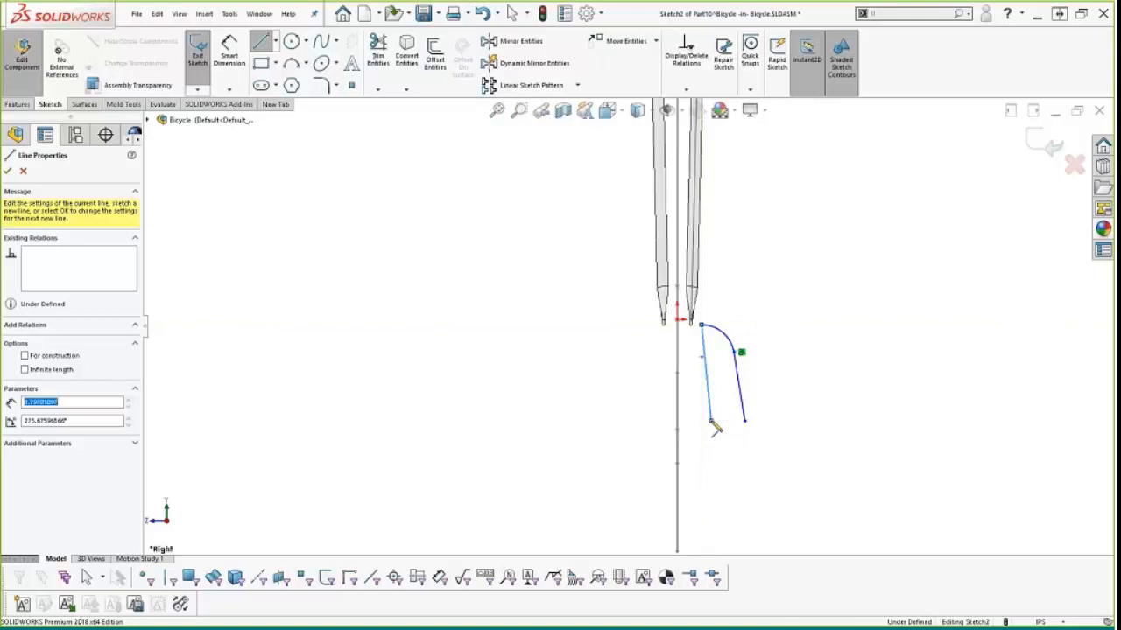
key(Escape)
Step: Make the arc's center point coincident with the slanted line running down from the arc's upper end
click(702, 358)
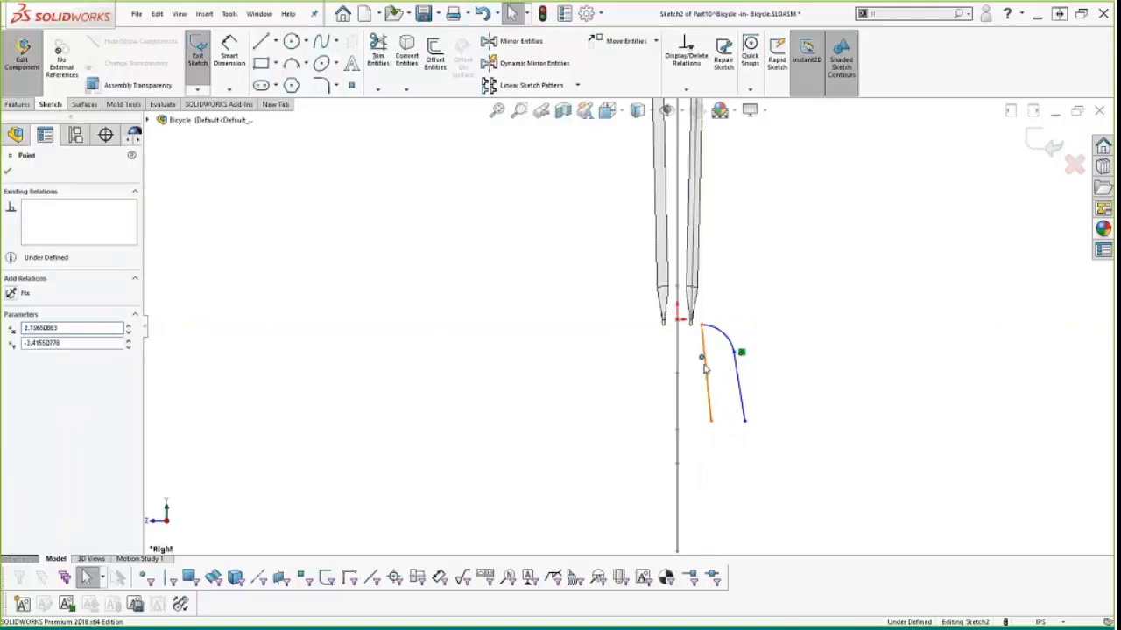
ctrl+click(706, 378)
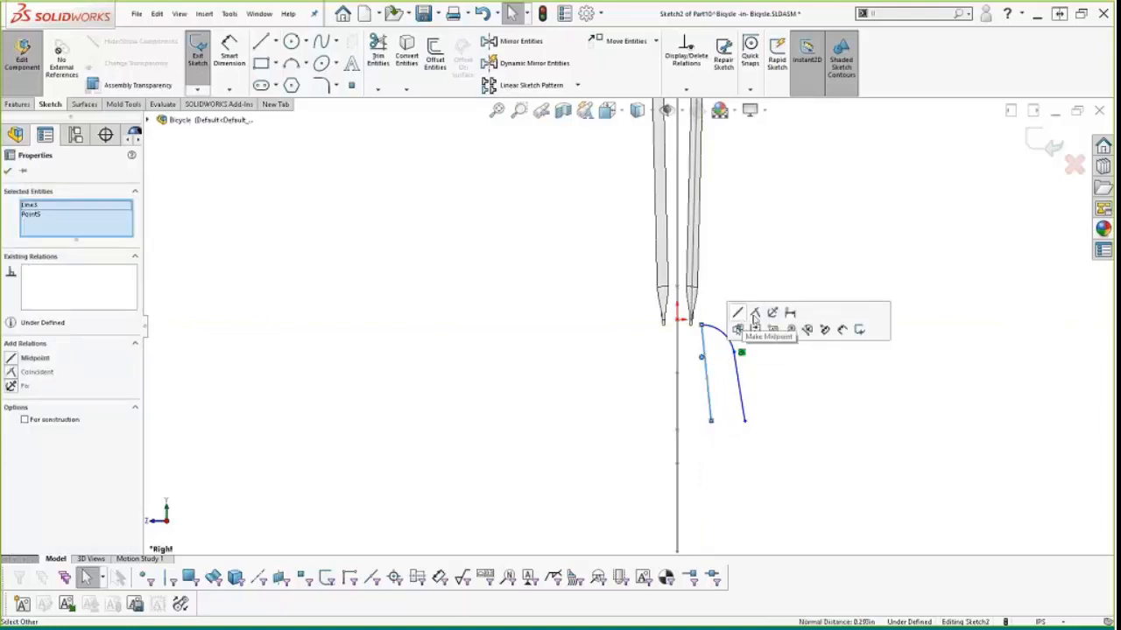
click(739, 328)
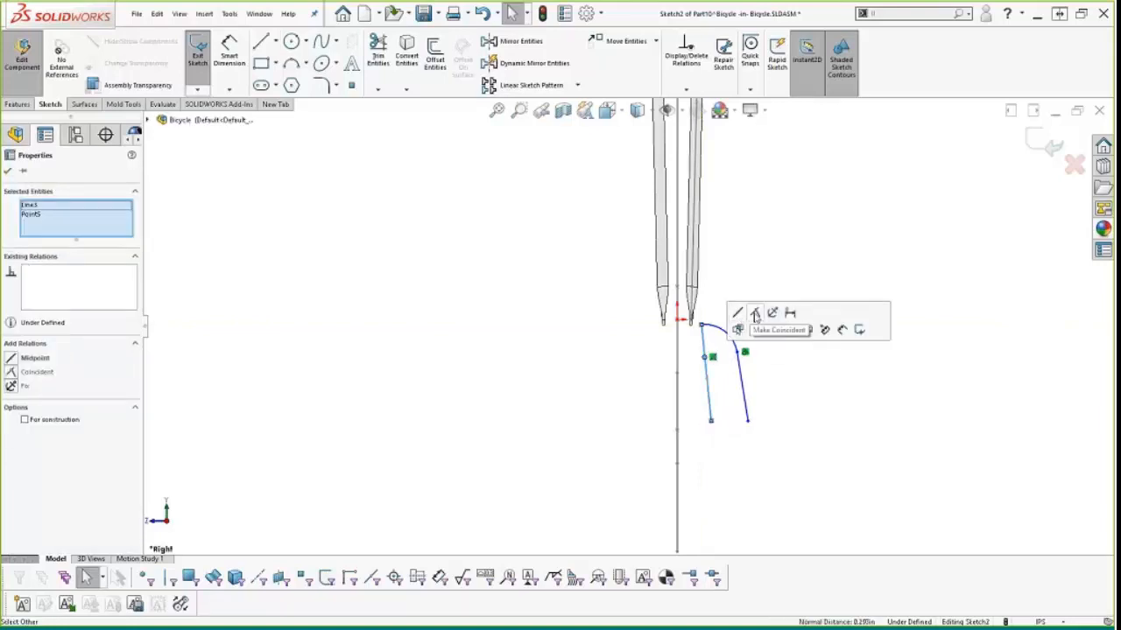
Step: Make the slanted line below the arc's upper end vertical and collinear with the fork spline, seen edge-on at the center
click(724, 396)
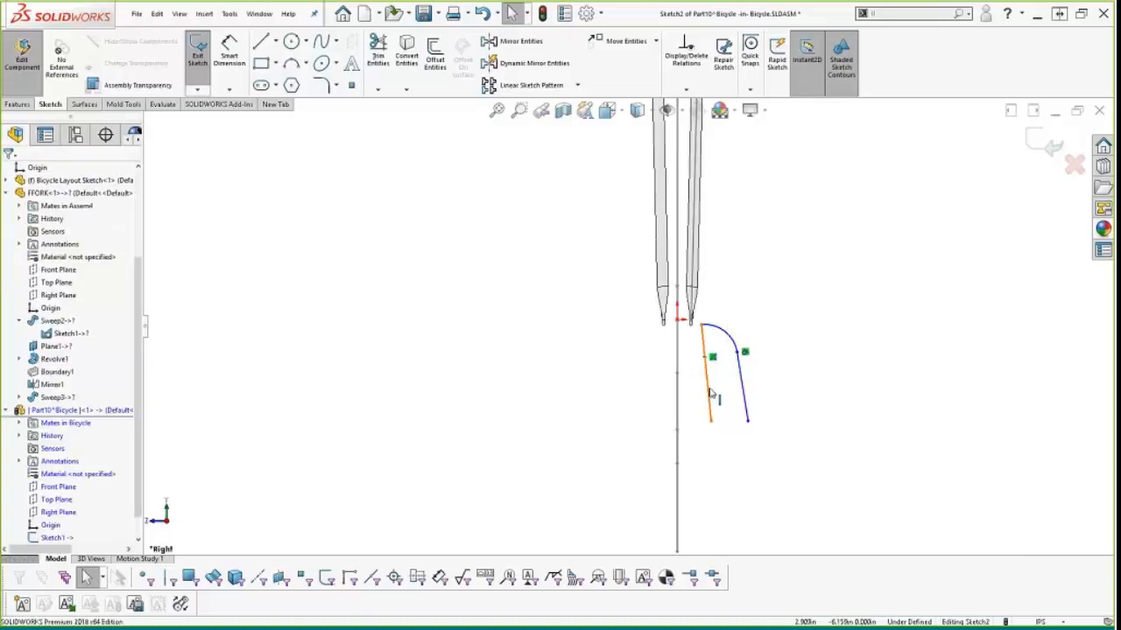
click(708, 394)
click(761, 340)
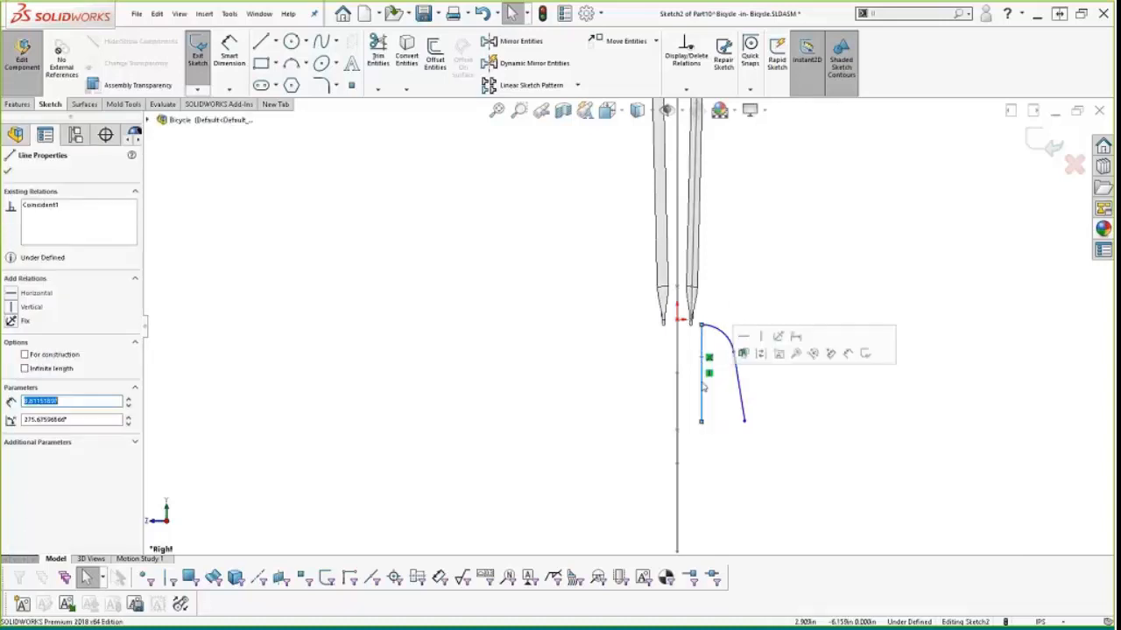
ctrl+click(682, 399)
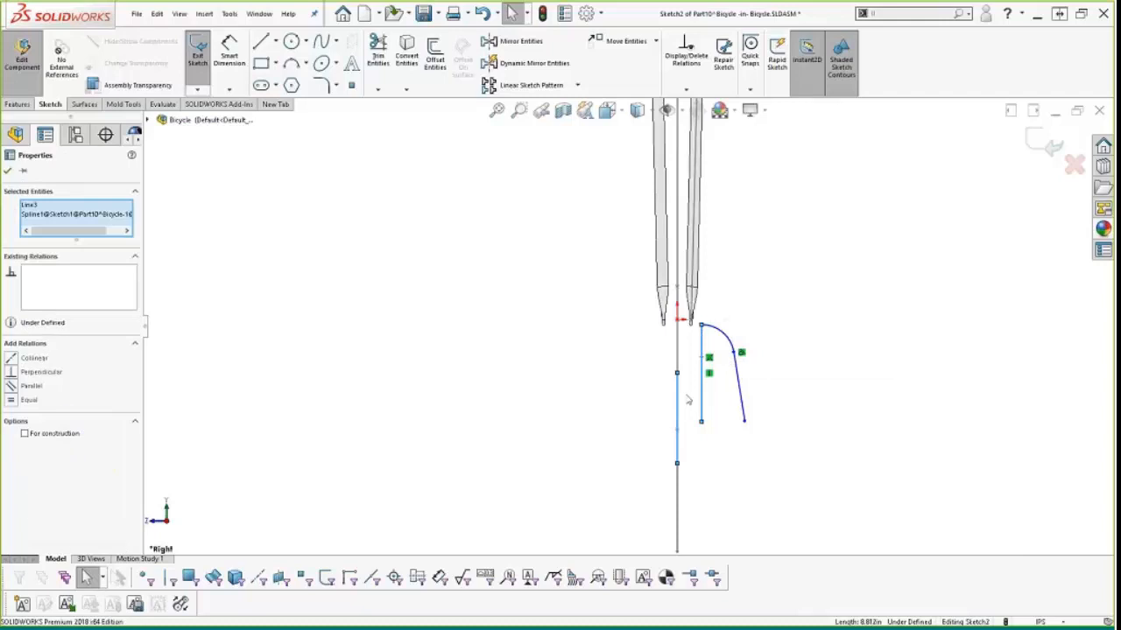
click(710, 347)
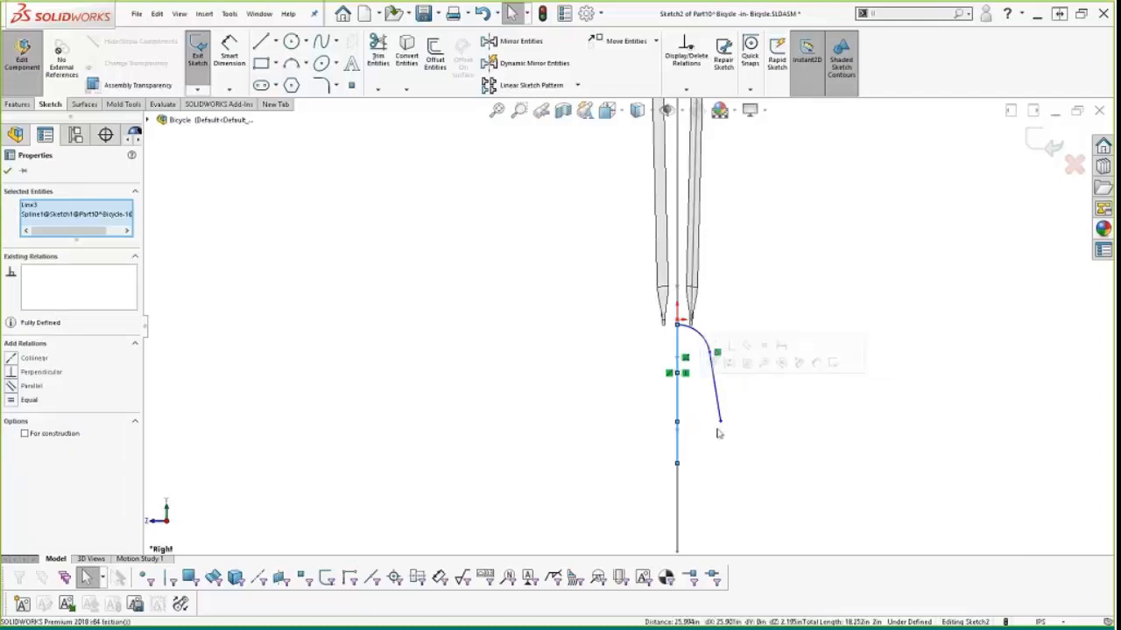
Step: Dimension the arc's radius as 1.75 in
right_drag(718, 431, 717, 386)
click(703, 338)
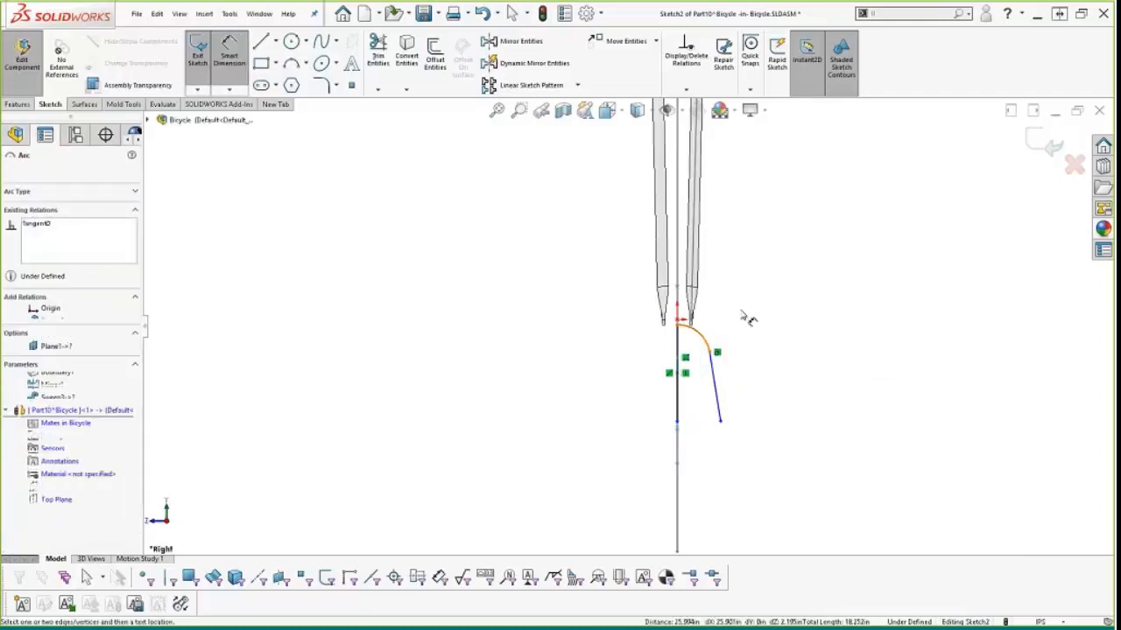
click(762, 322)
text(1)
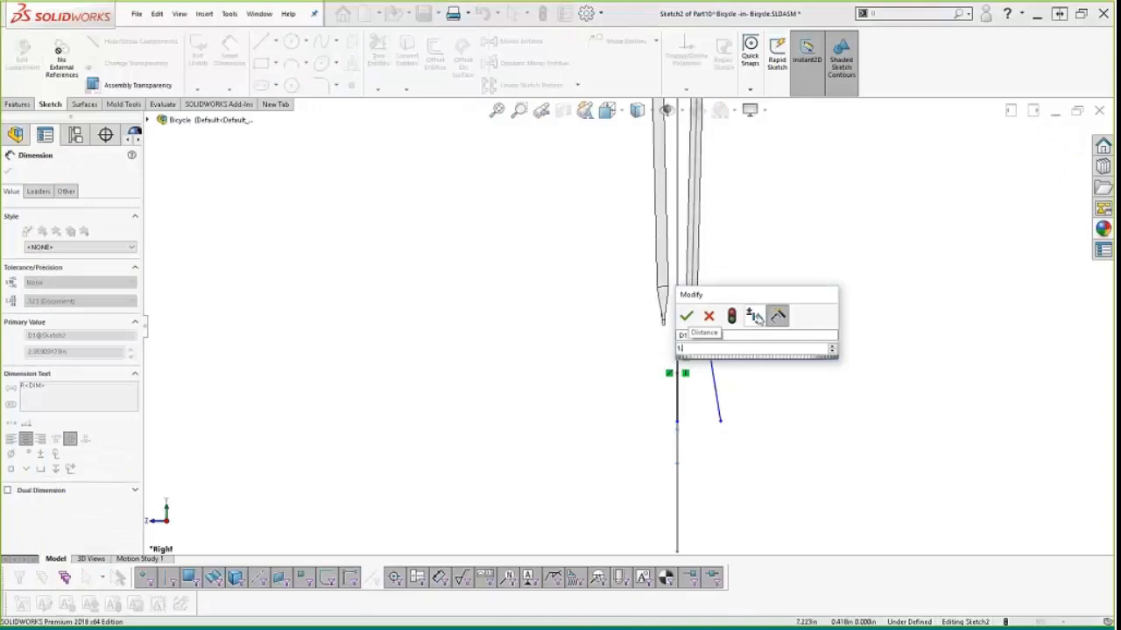
text(.75)
key(Return)
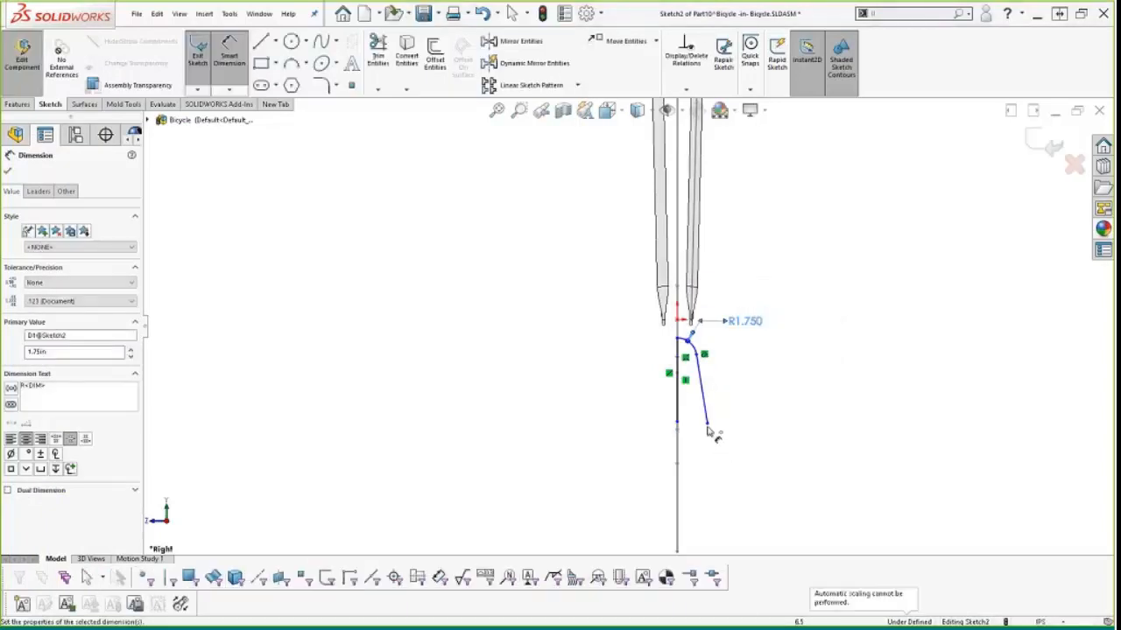
Step: Convert the vertical center line below the arc to construction geometry
click(677, 426)
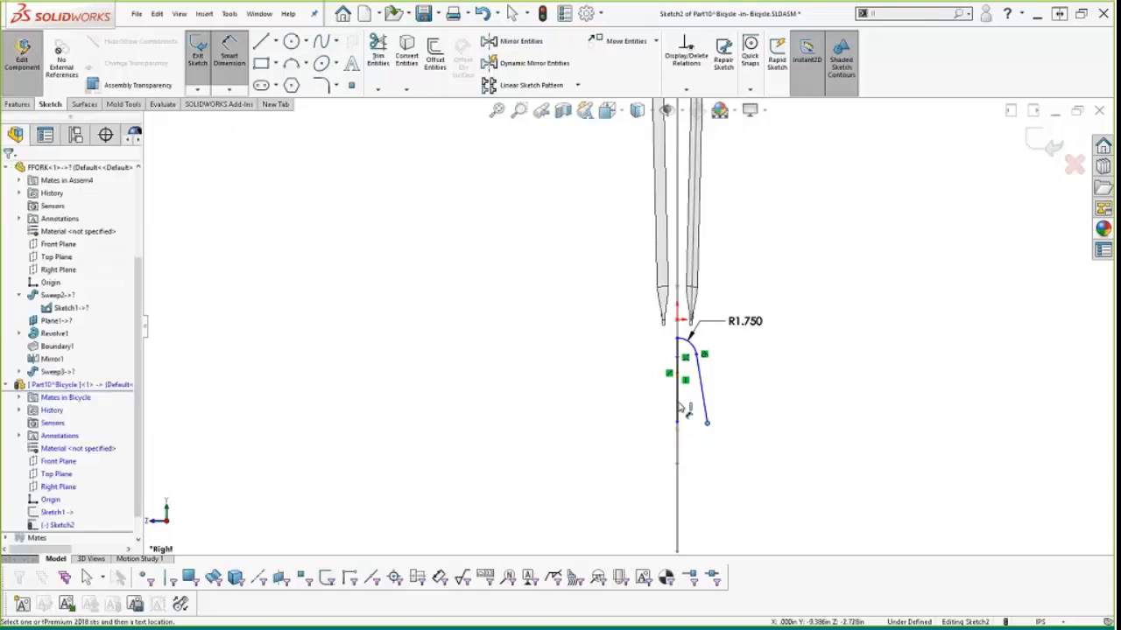
key(Escape)
click(677, 399)
click(730, 370)
Step: Dimension the slanted line's lower endpoint from the vertical construction line
right_drag(746, 477, 748, 449)
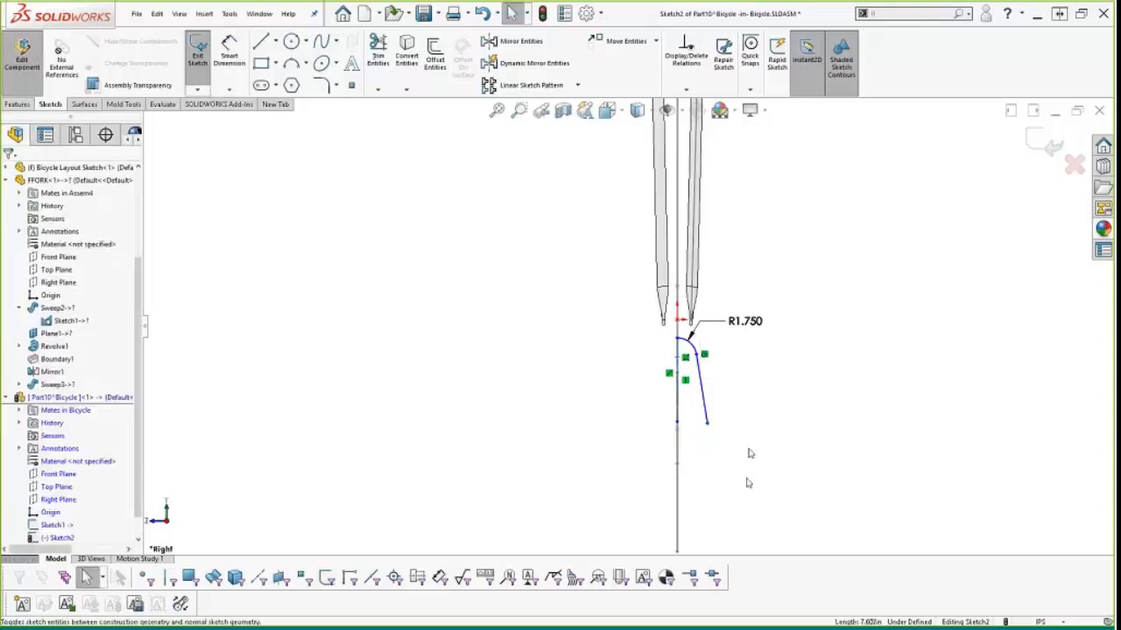
click(707, 424)
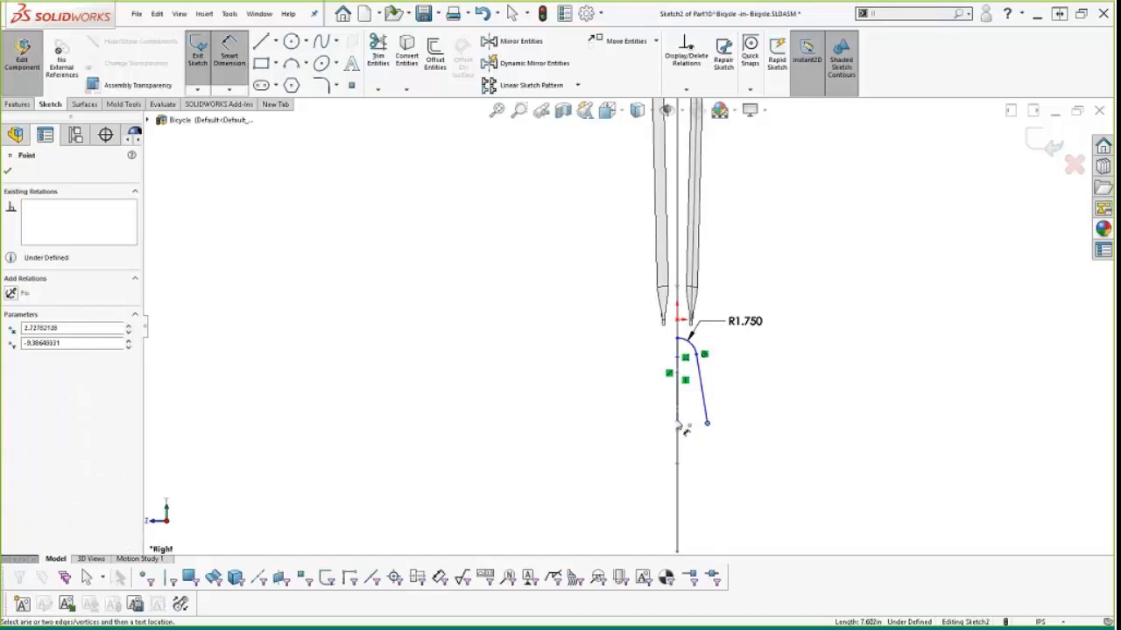
click(678, 427)
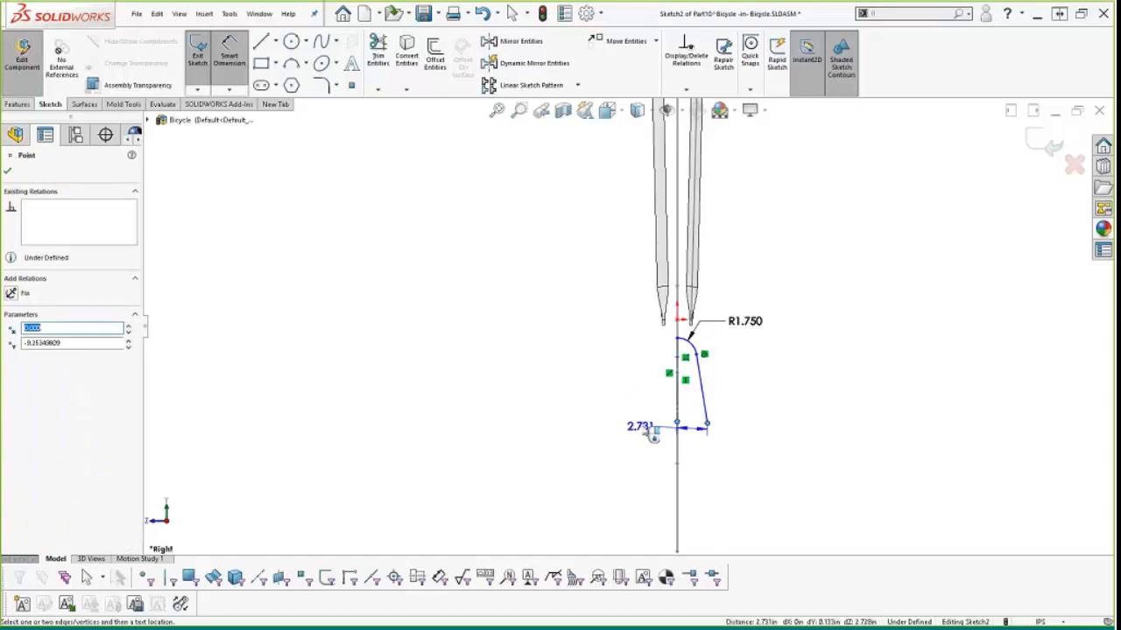
key(Escape)
click(707, 425)
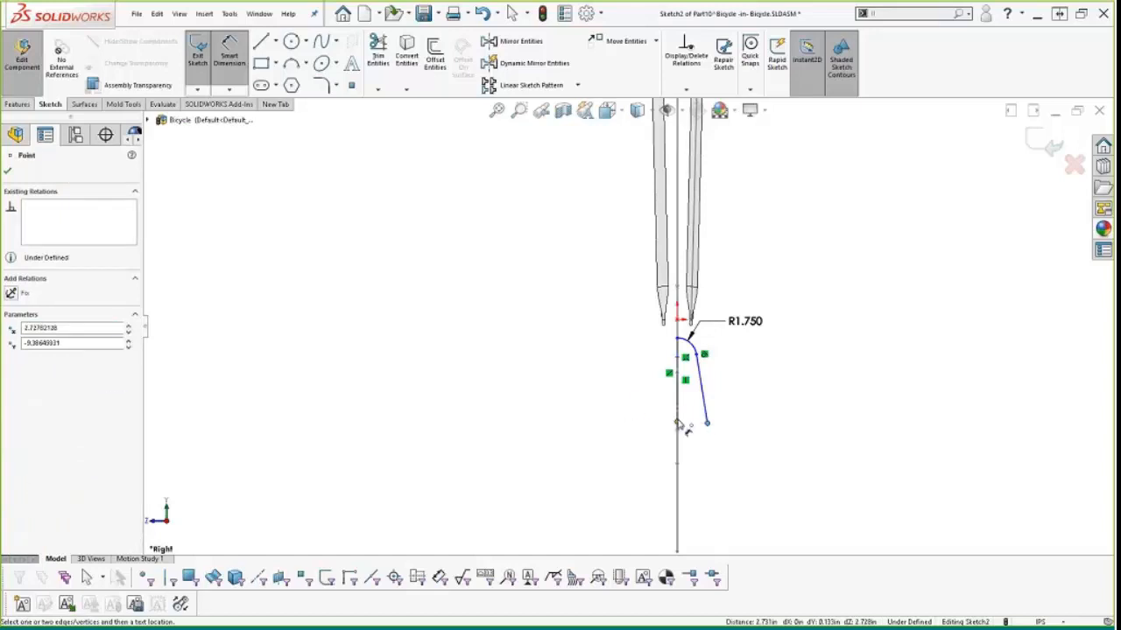
click(677, 422)
key(Escape)
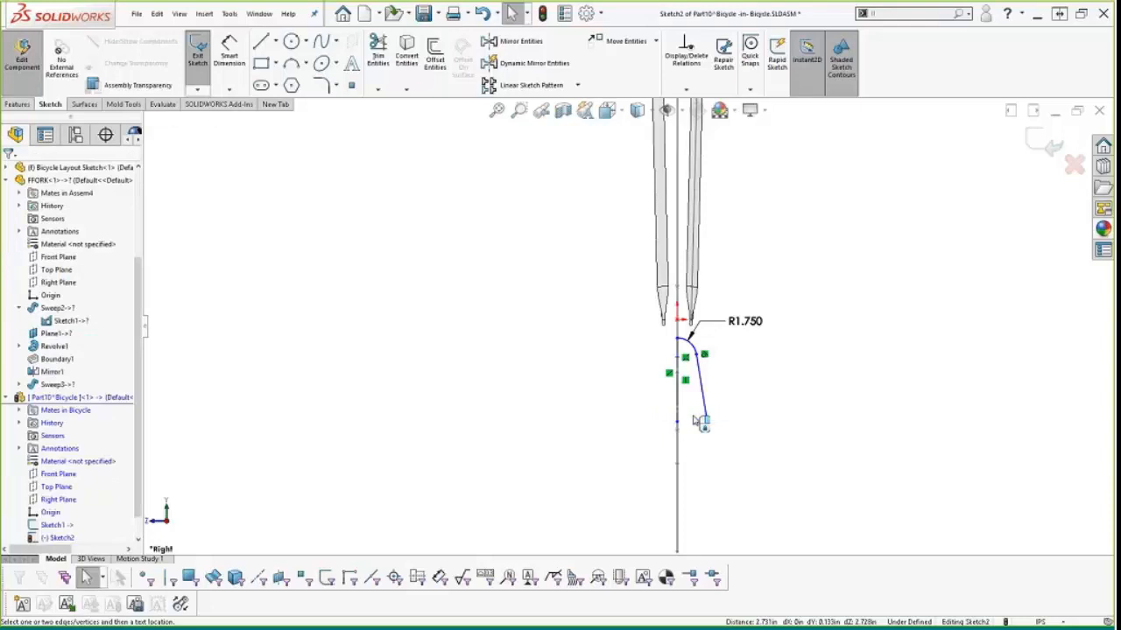
Step: Add a horizontal relation between the free lower endpoint of the slanted line and the lower endpoint of the centerline
click(707, 425)
ctrl+click(680, 423)
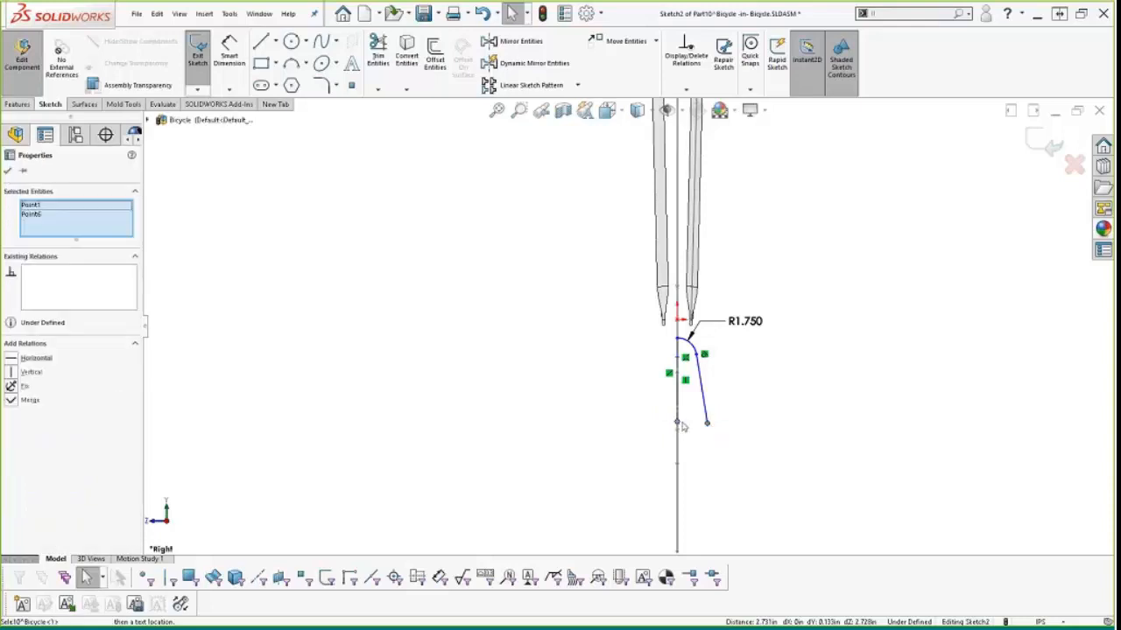
ctrl+click(678, 423)
click(726, 438)
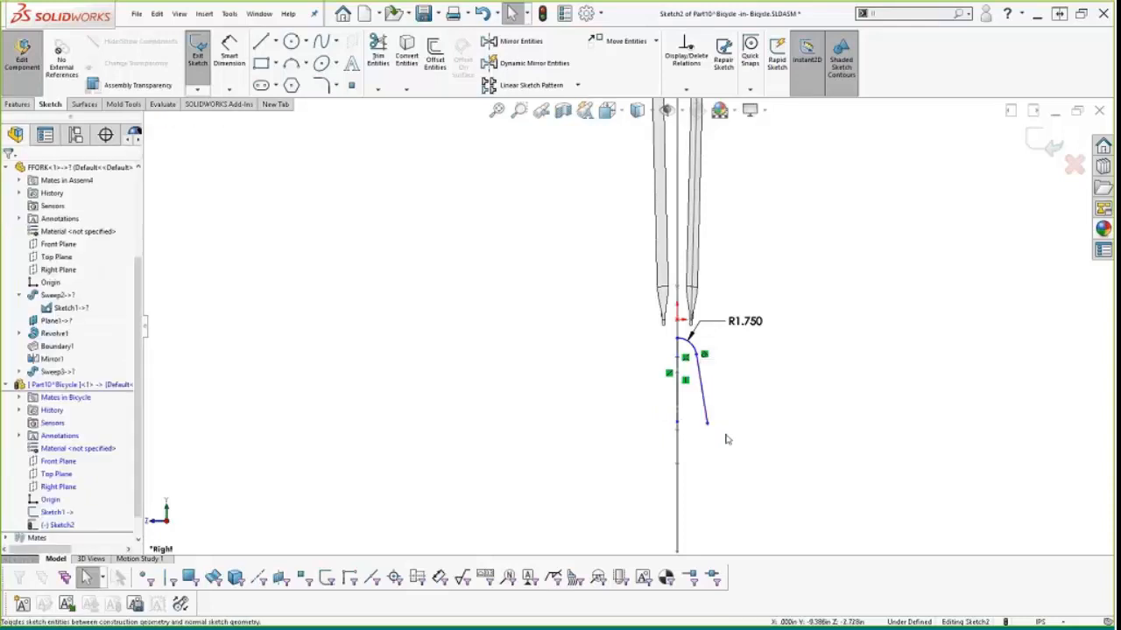
click(674, 428)
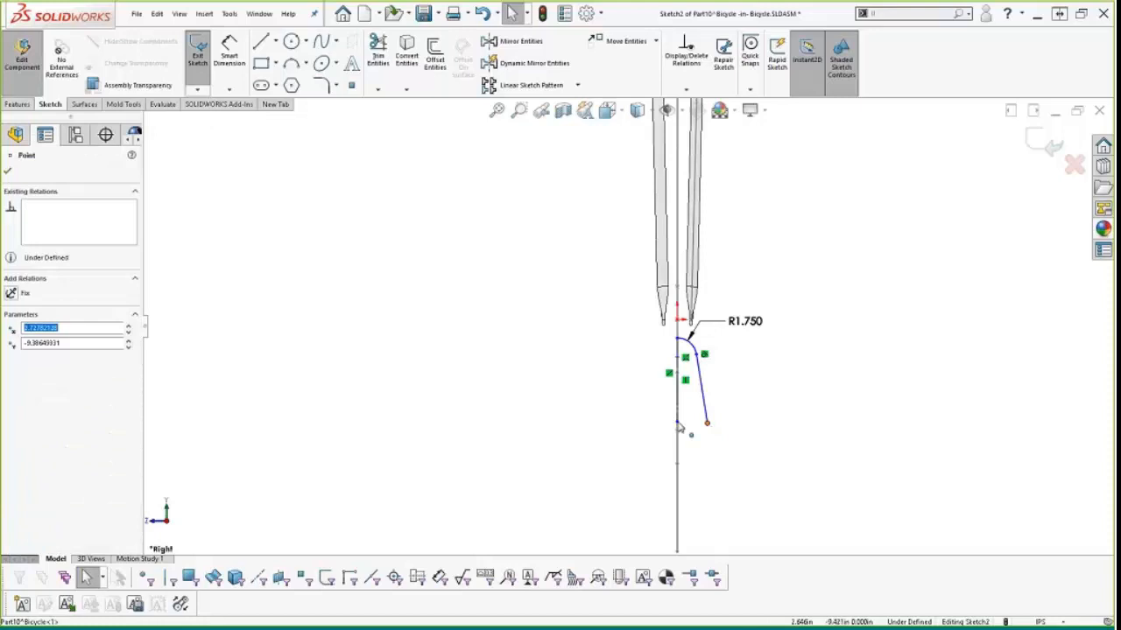
ctrl+click(707, 423)
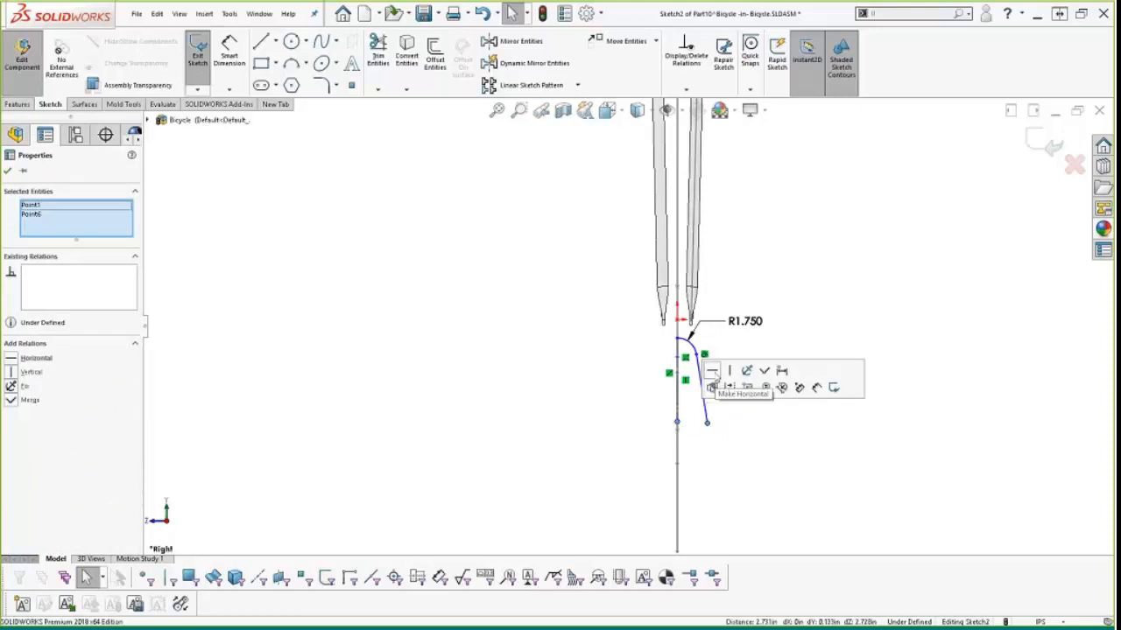
click(711, 371)
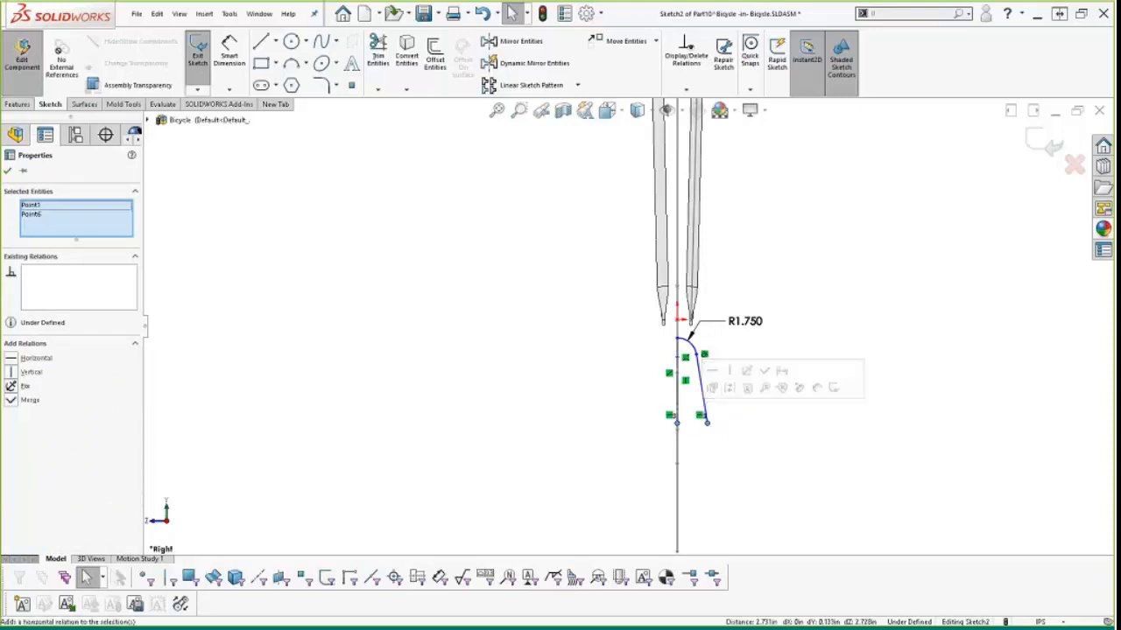
Step: Dimension the slanted line's lower endpoint about the centerline as a doubled distance of 2.5 in
click(708, 424)
click(676, 403)
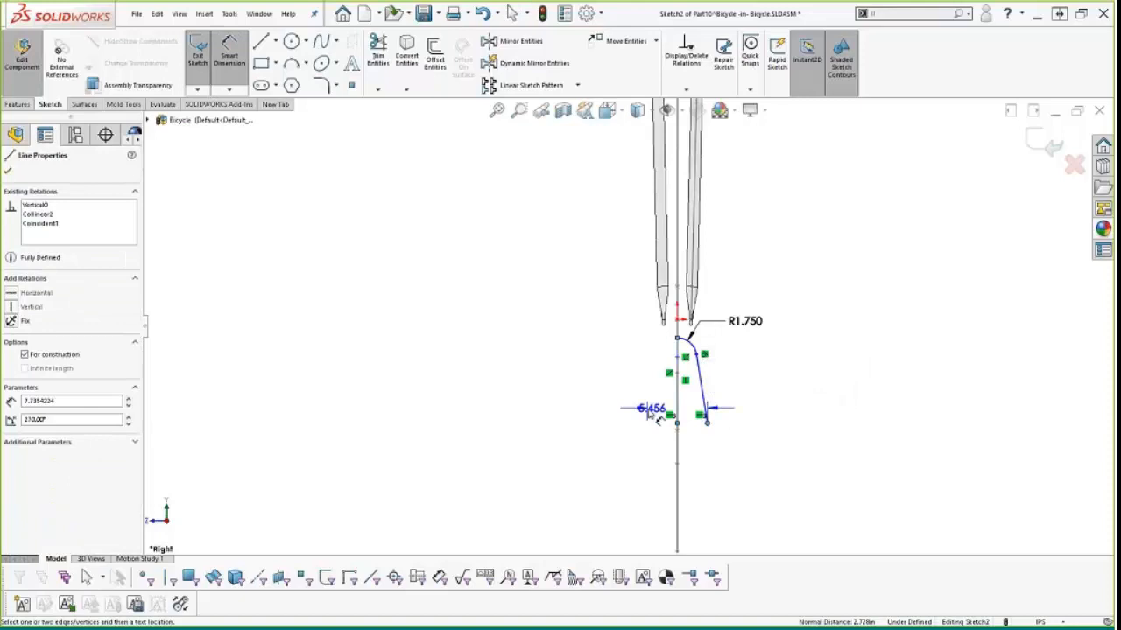
click(661, 394)
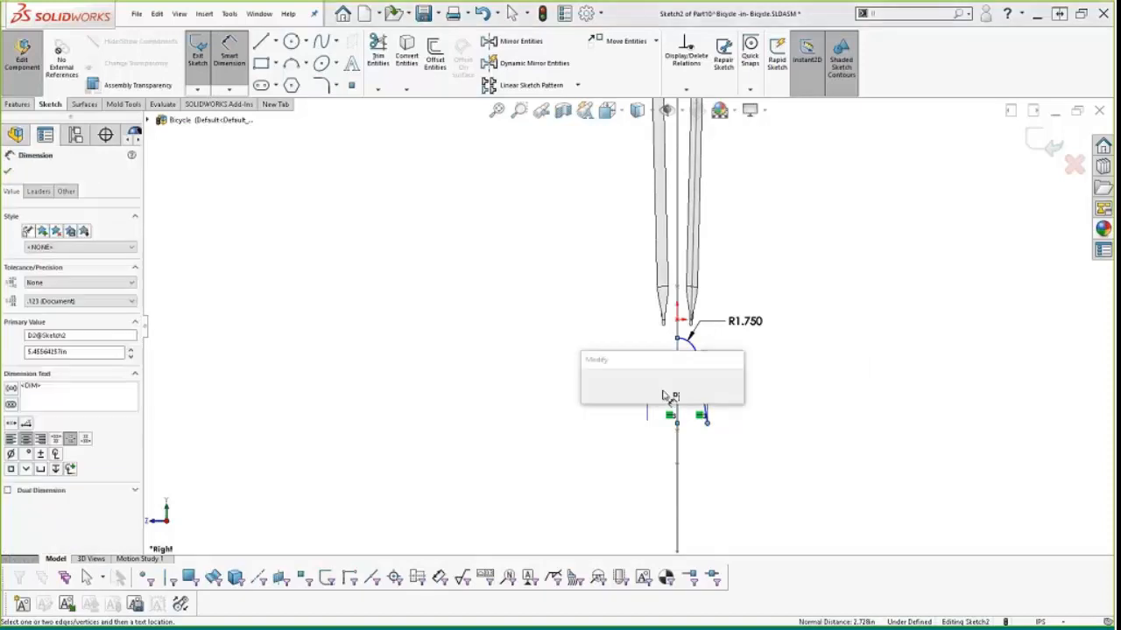
text(2.5)
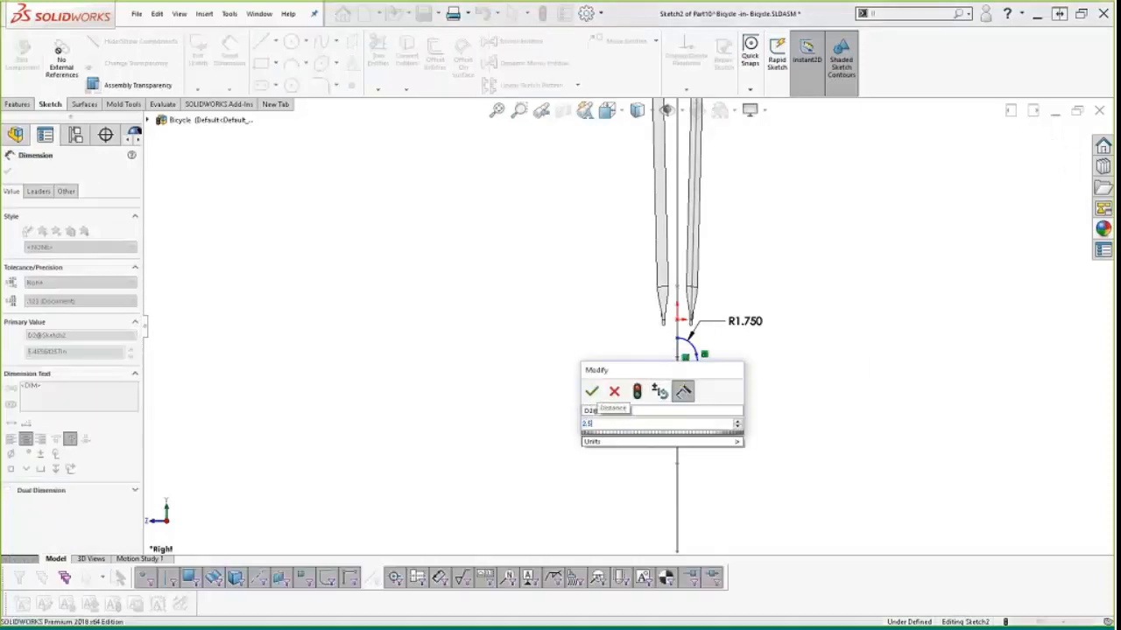
key(Return)
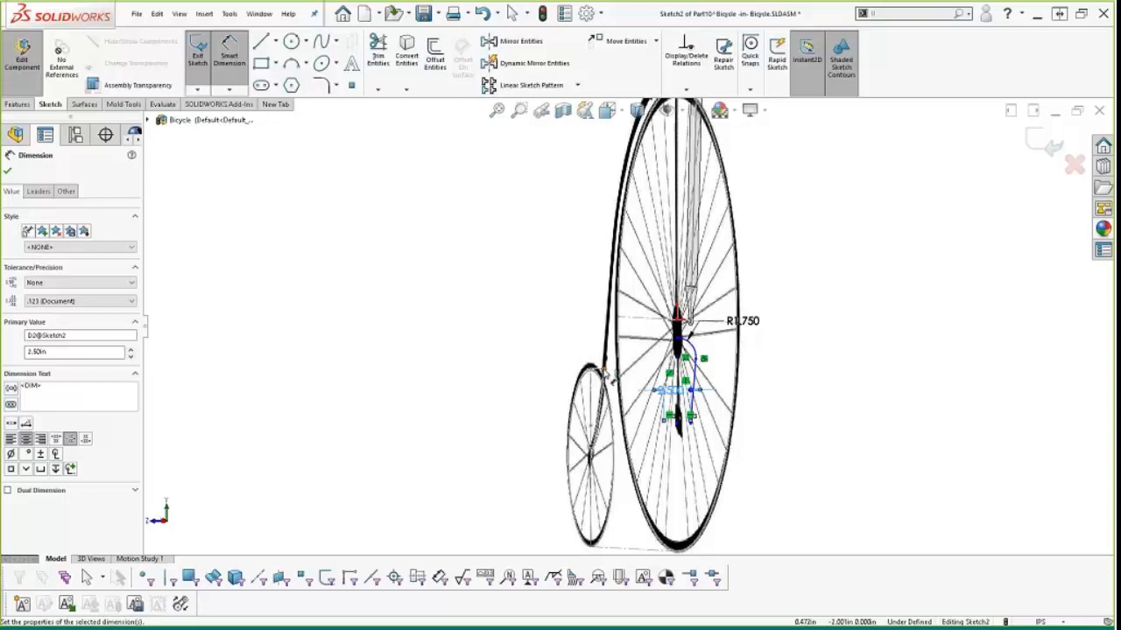
key(Escape)
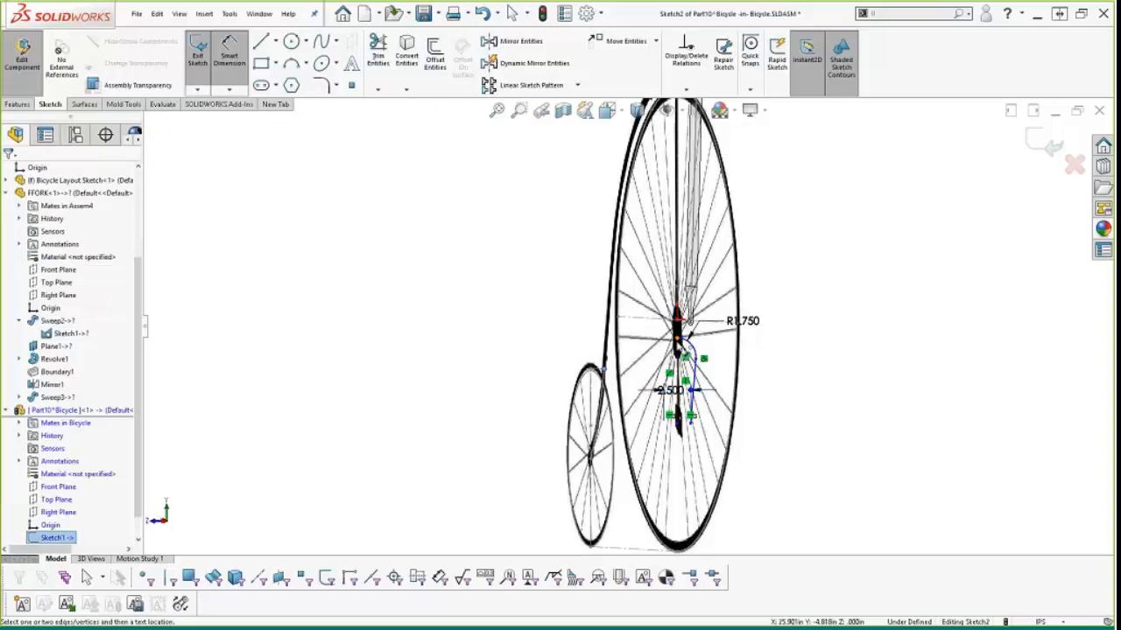
click(677, 339)
key(Escape)
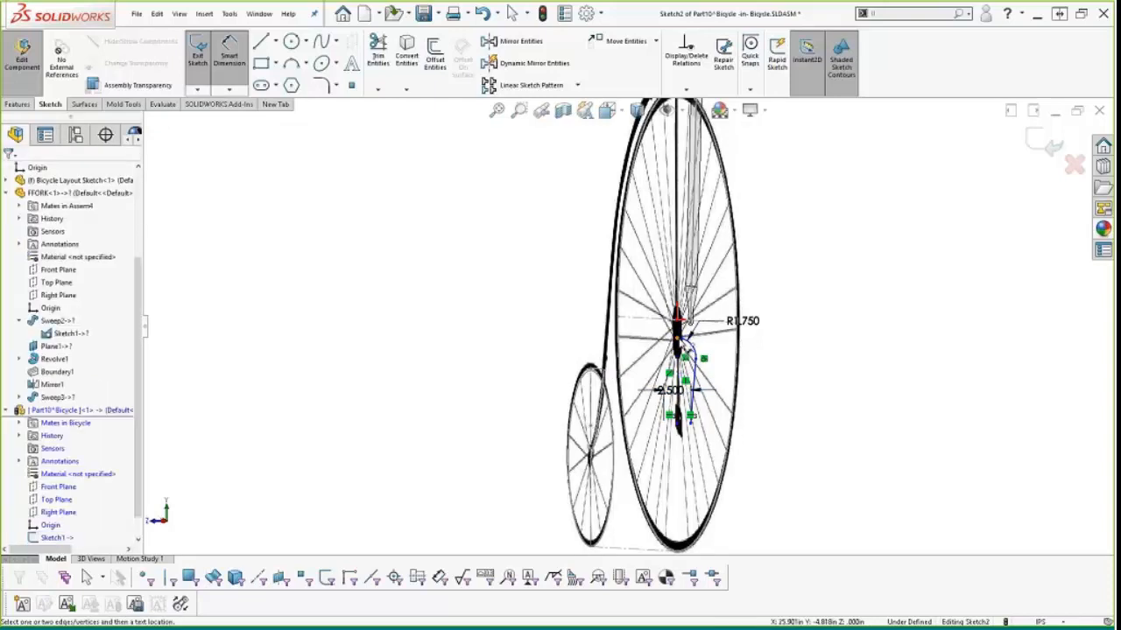
click(678, 338)
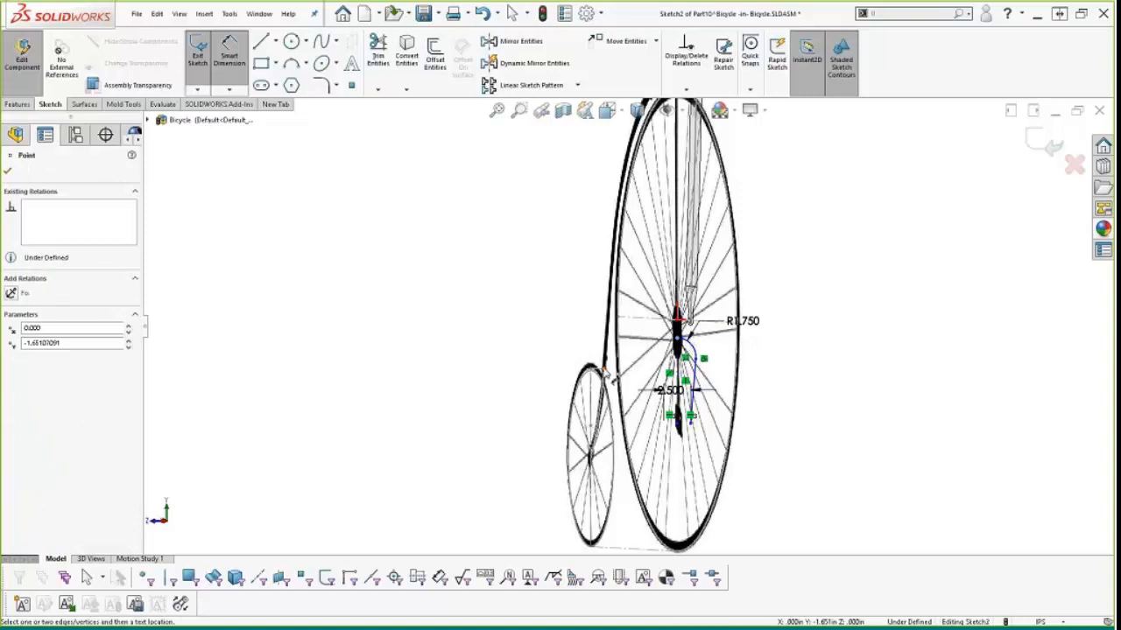
key(Escape)
key(Escape)
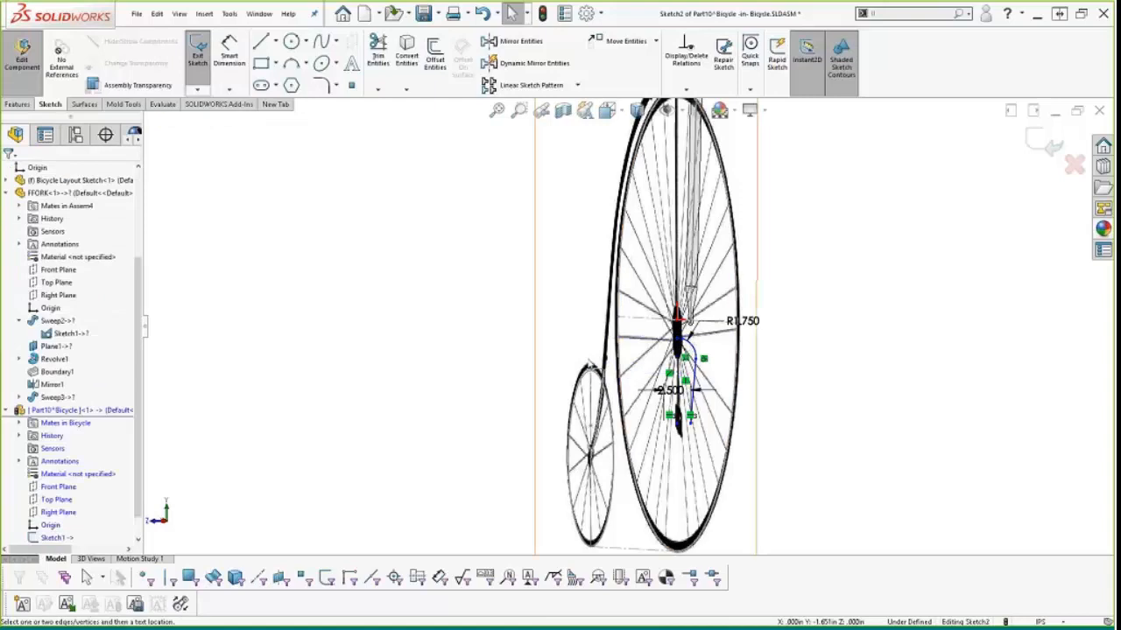
Step: Make the arc's upper endpoint coincident with the upper endpoint of Sketch1 near the top of the rear wheel
click(604, 369)
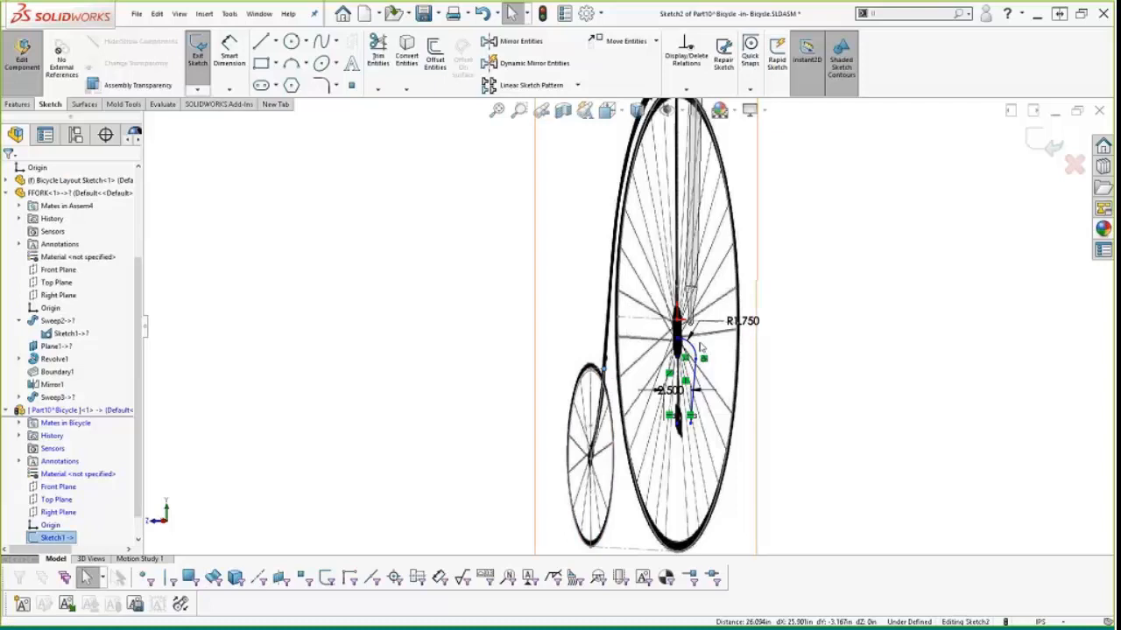
ctrl+click(677, 339)
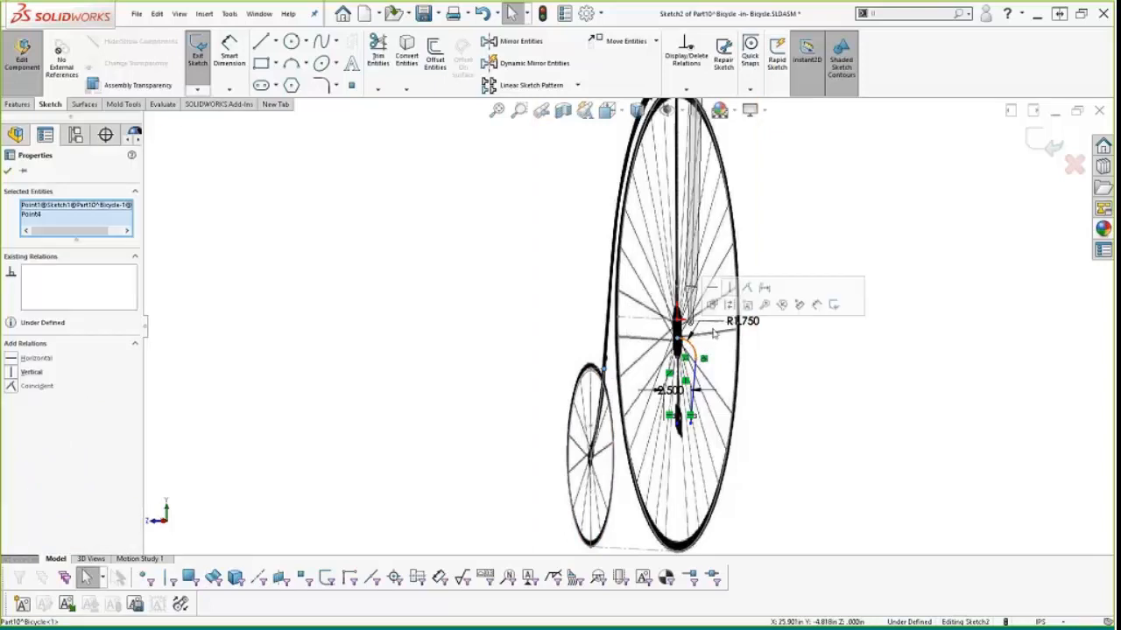
click(746, 287)
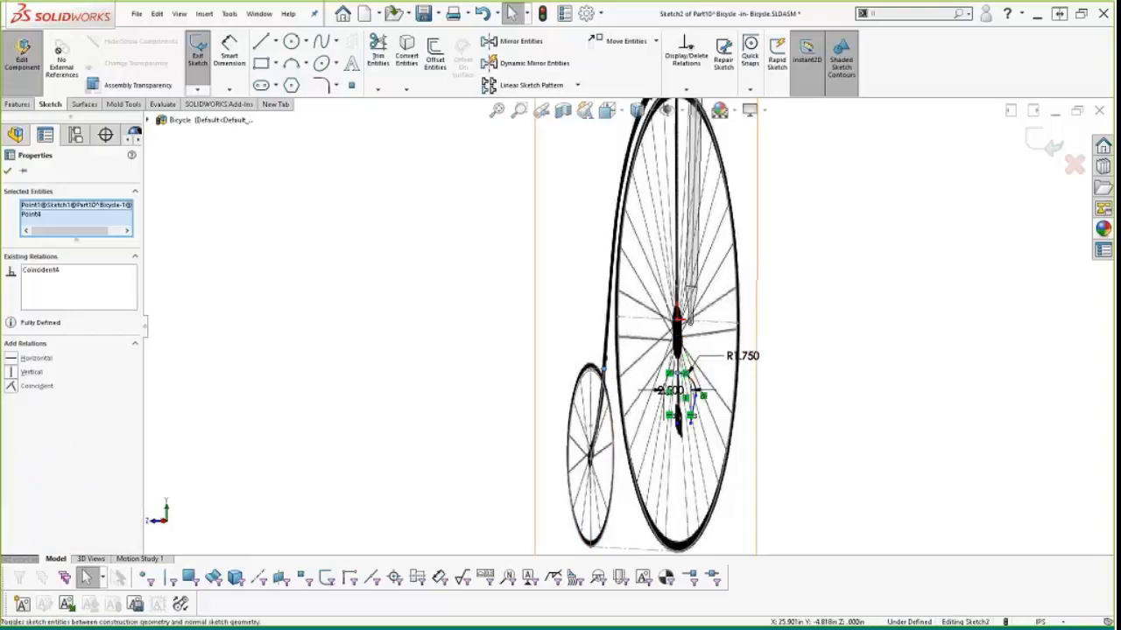
Step: Align the slanted line's lower endpoint horizontally with Sketch1's lower endpoint at the rear wheel hub and exit the sketch
click(690, 424)
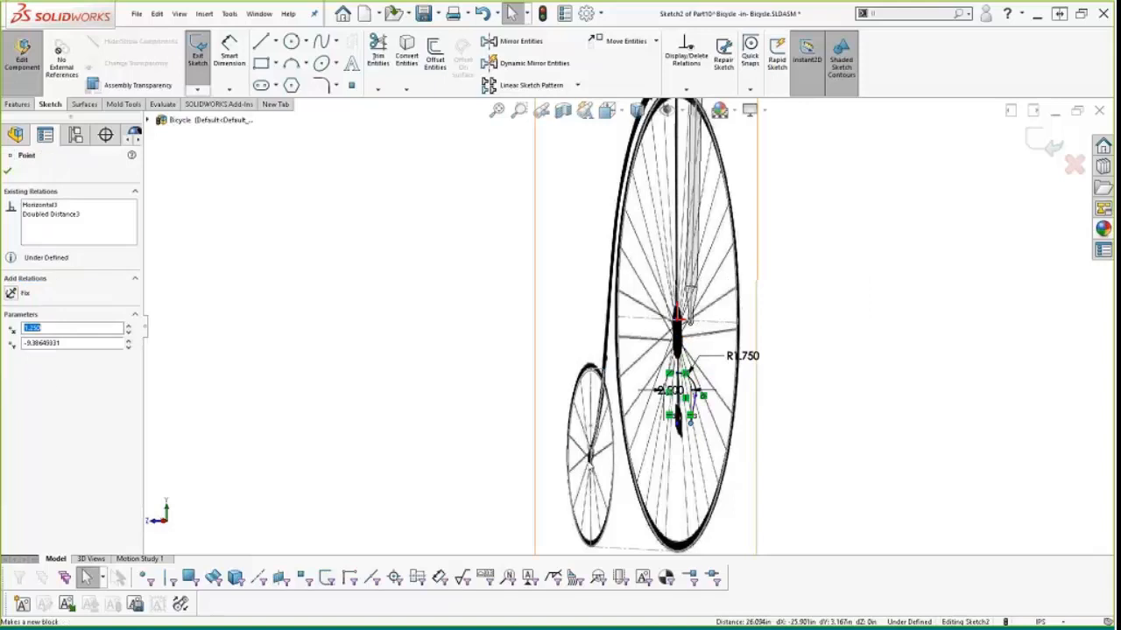
ctrl+click(592, 461)
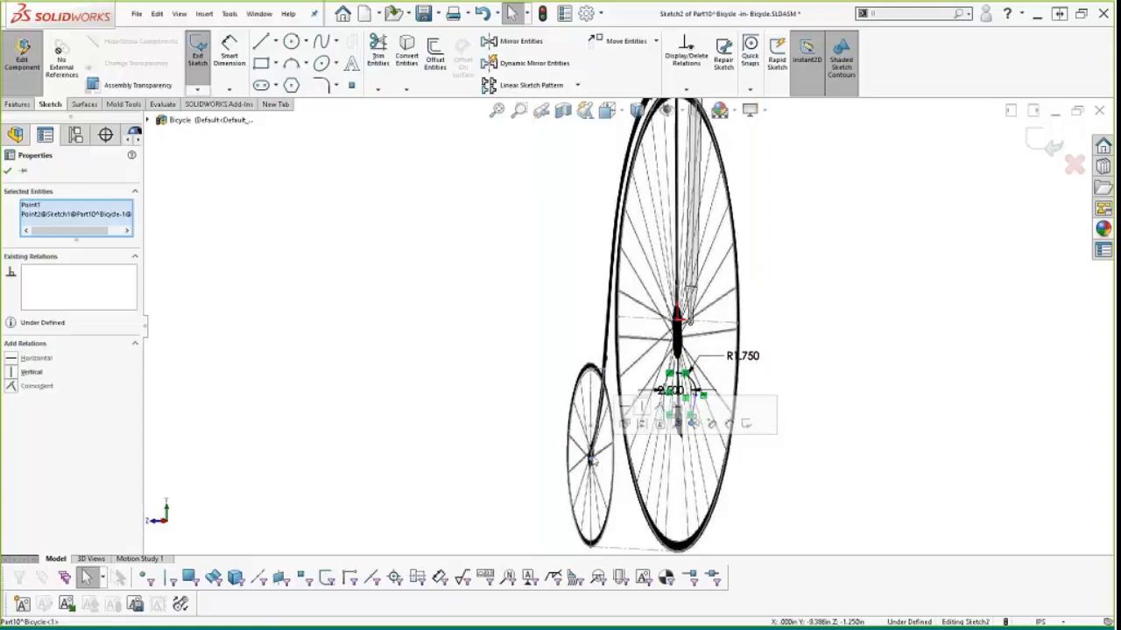
click(625, 408)
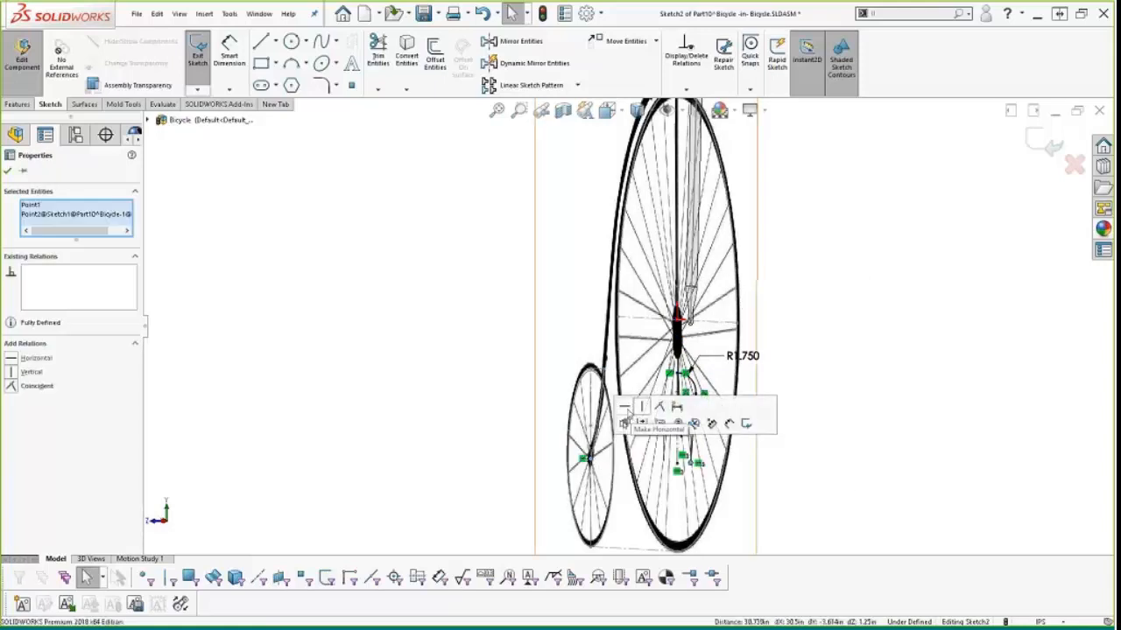
middle_drag(805, 461, 788, 464)
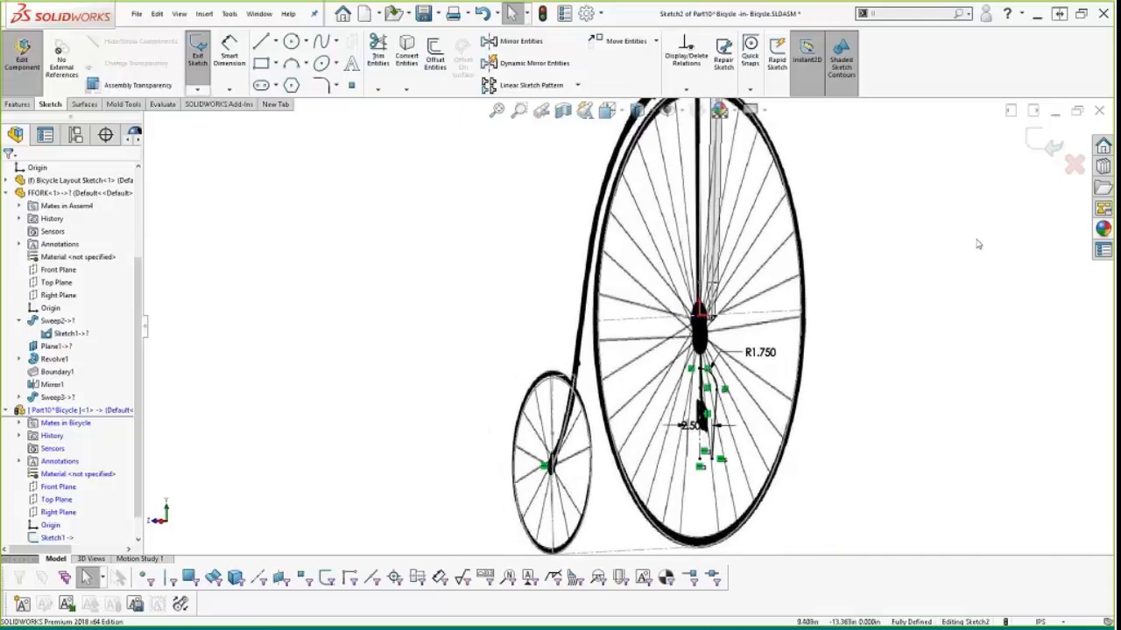
click(1036, 145)
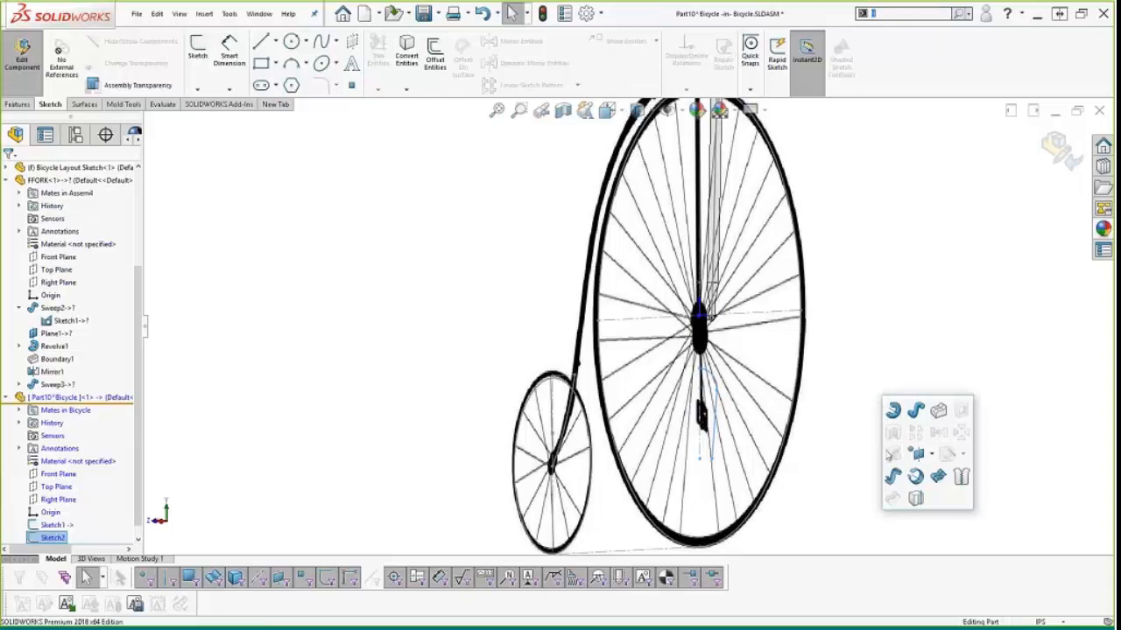
Step: Create a projected curve from Sketch2 and Sketch1 using the sketch-on-sketch projection type
click(915, 498)
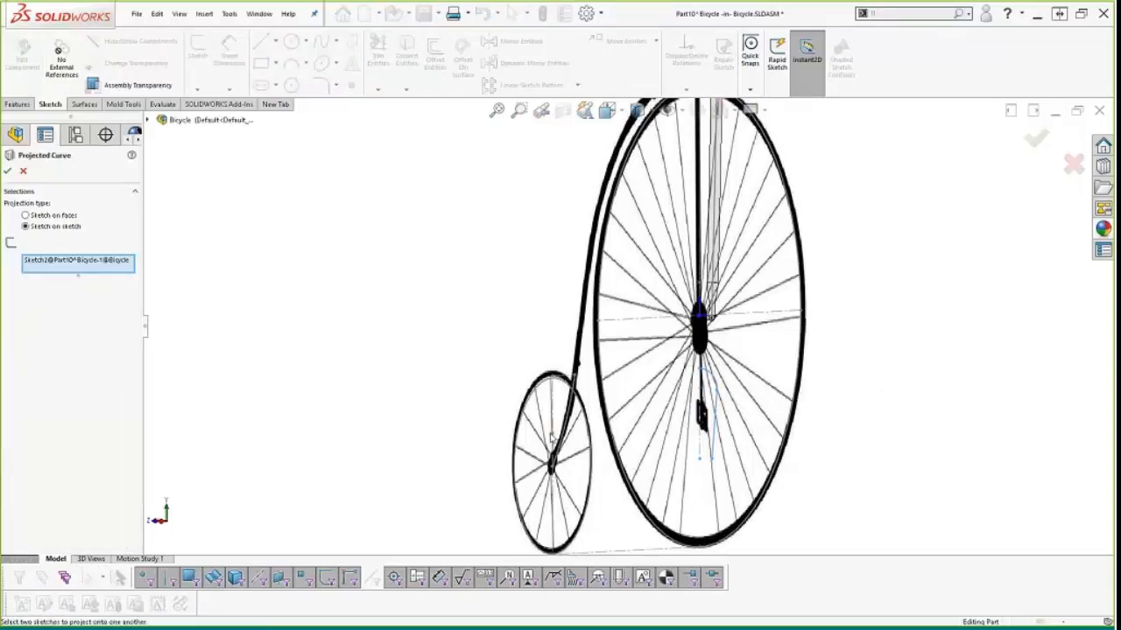
click(563, 440)
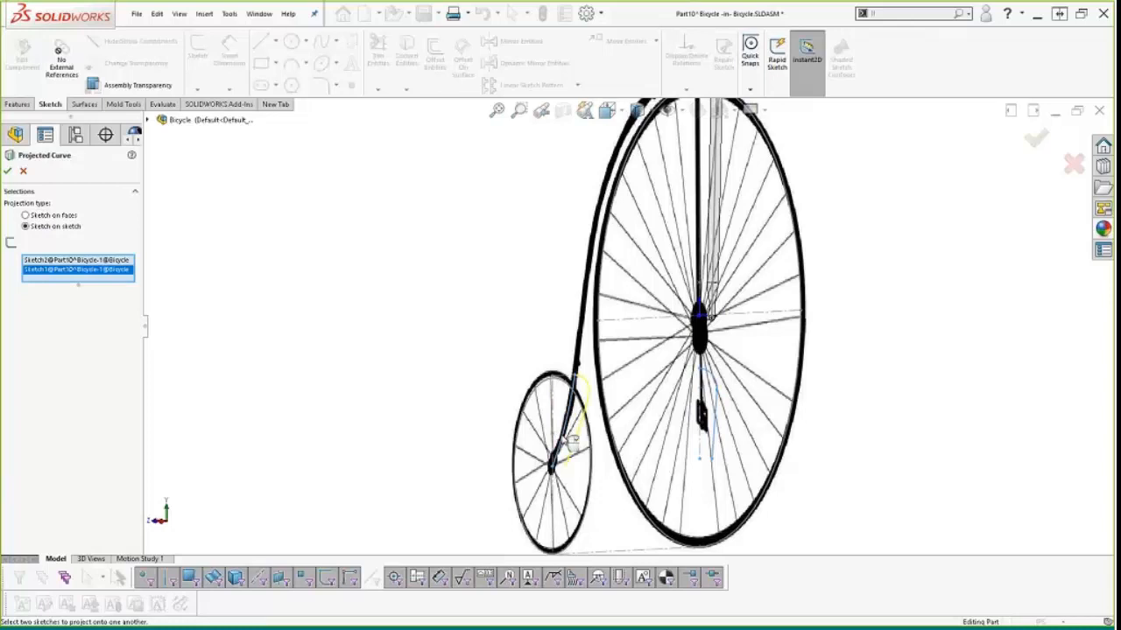
right_click(564, 441)
Step: Sweep a circular profile of 1 in diameter along the projected curve beside the rear wheel
scroll(639, 448, up, 1)
middle_drag(641, 449, 642, 397)
scroll(642, 394, down, 4)
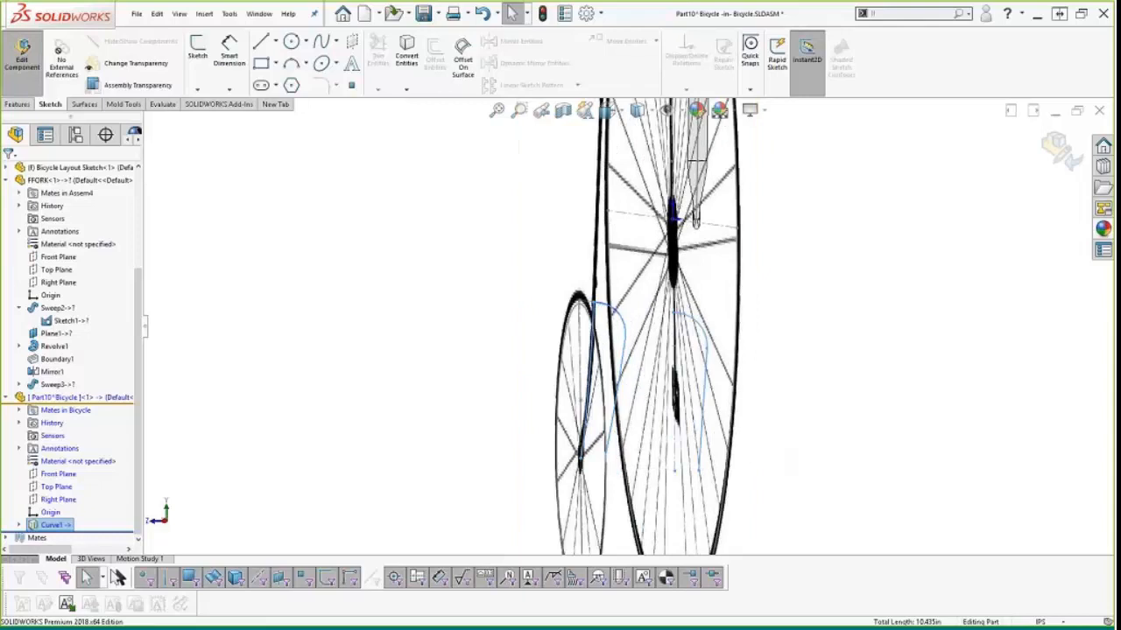
key(s)
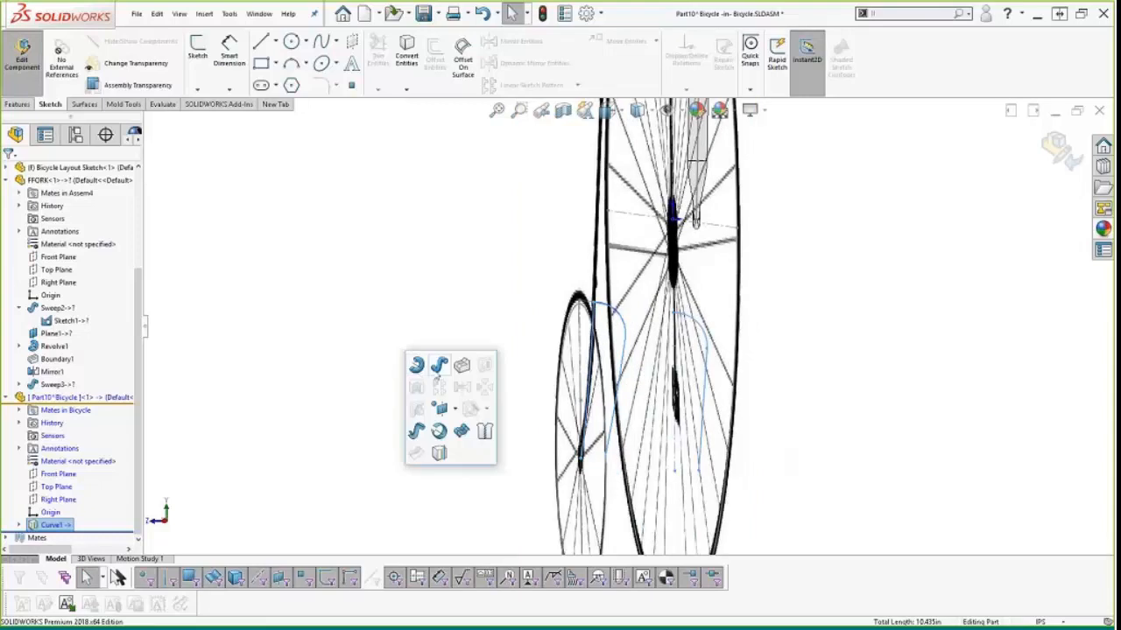
click(437, 368)
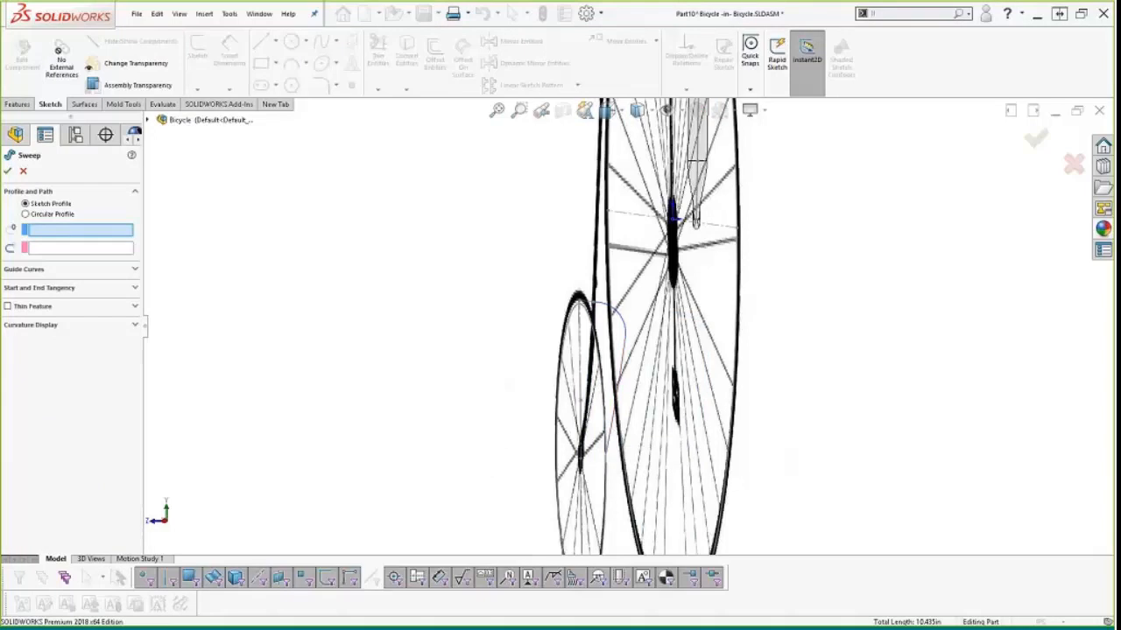
click(25, 214)
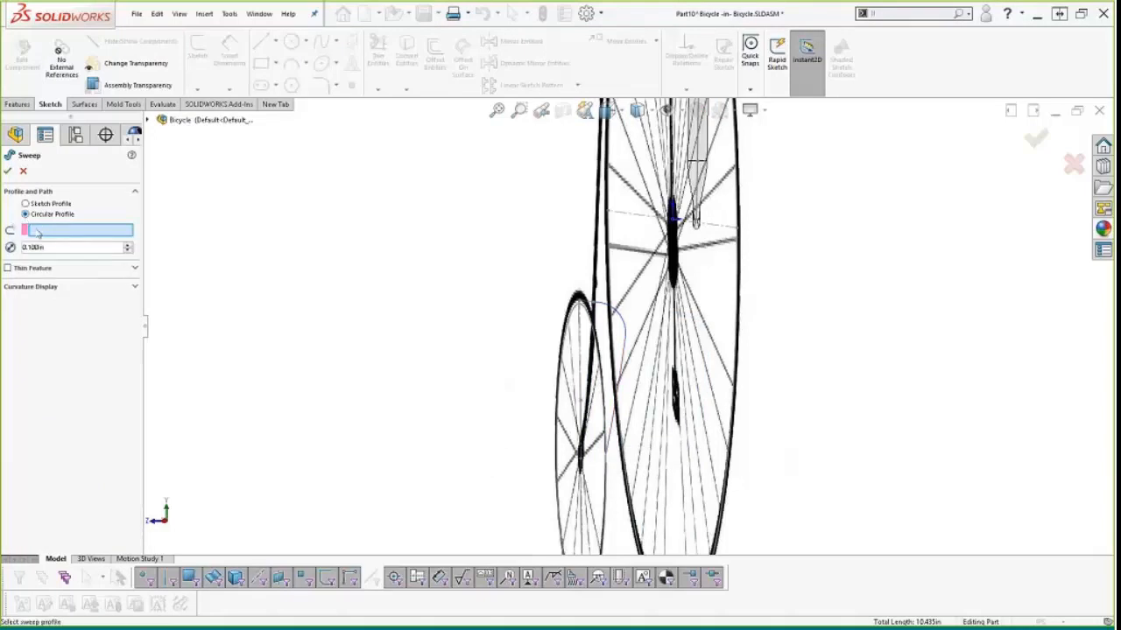
text(1)
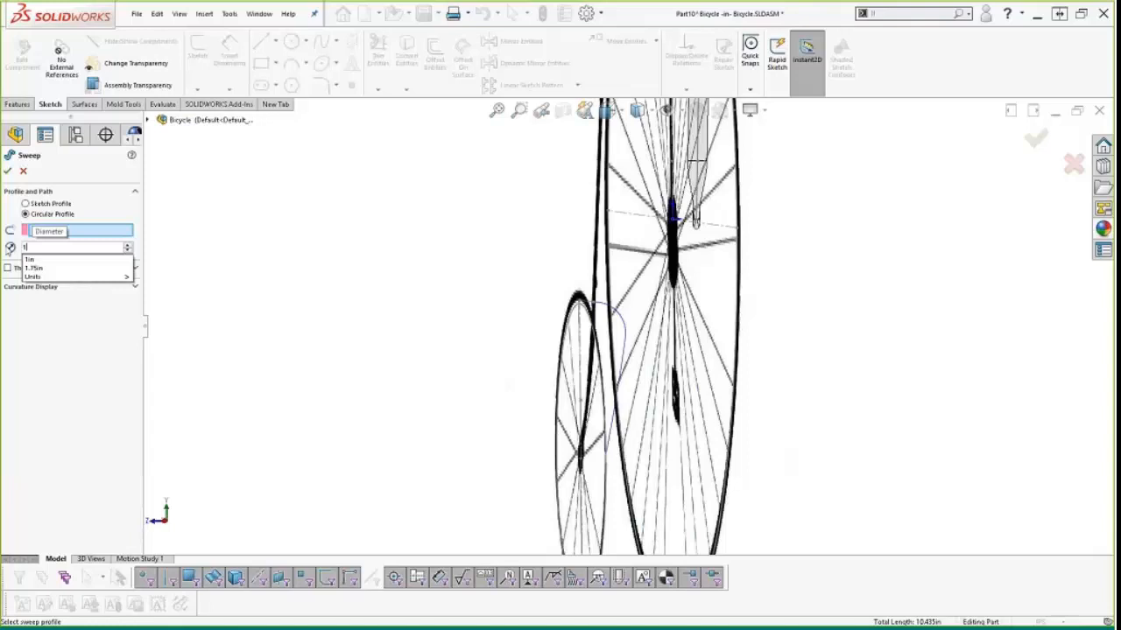
click(619, 384)
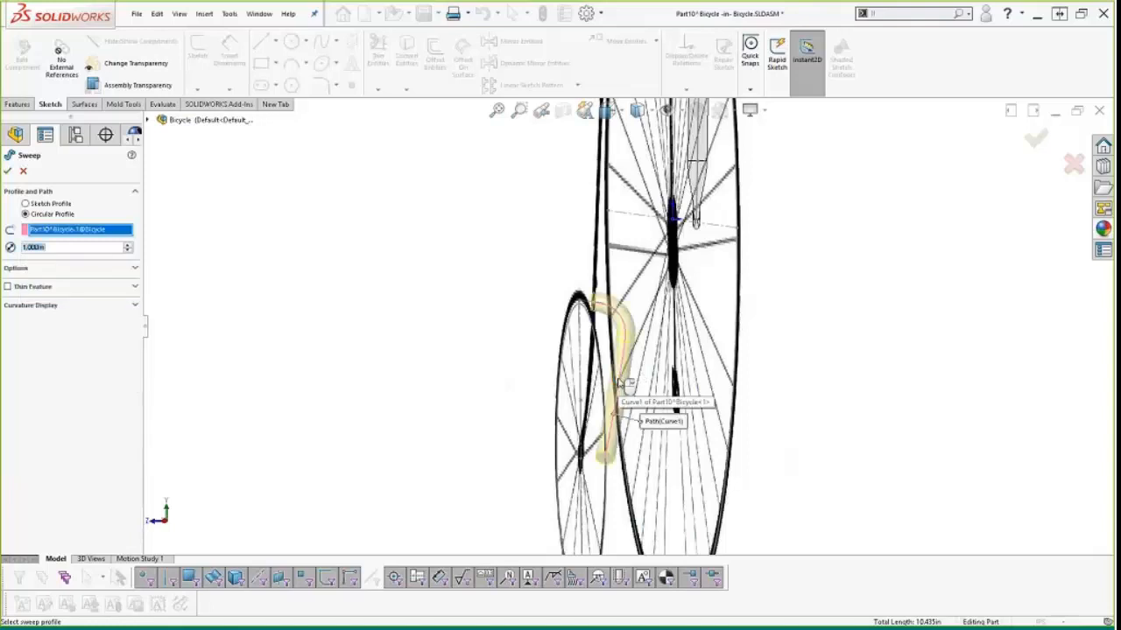
right_click(619, 384)
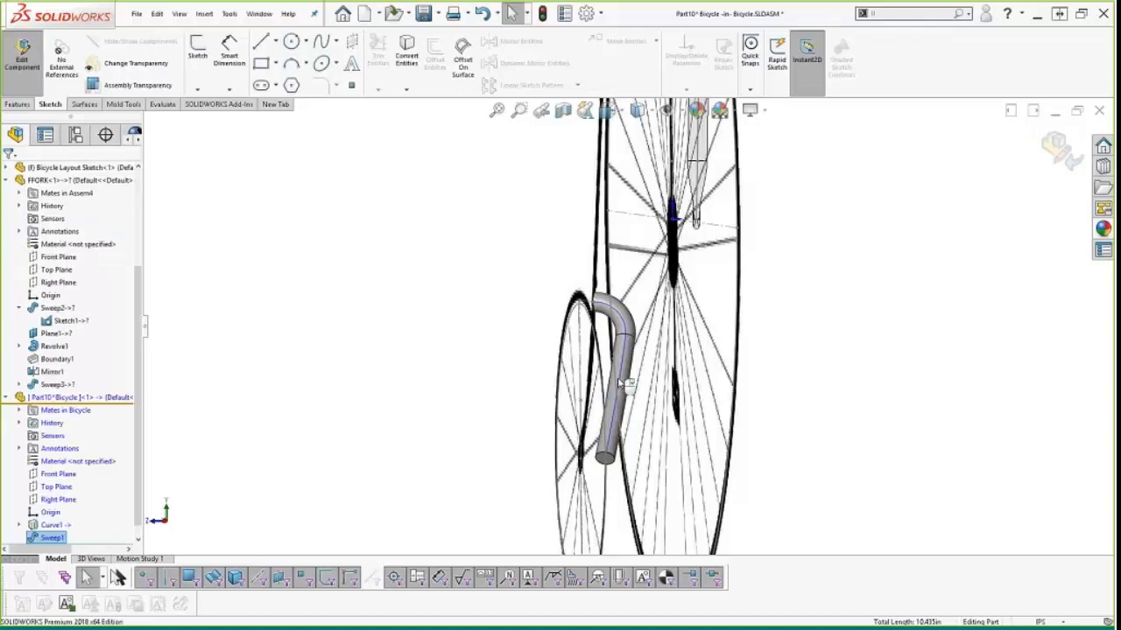
scroll(624, 390, up, 4)
middle_drag(624, 413, 593, 370)
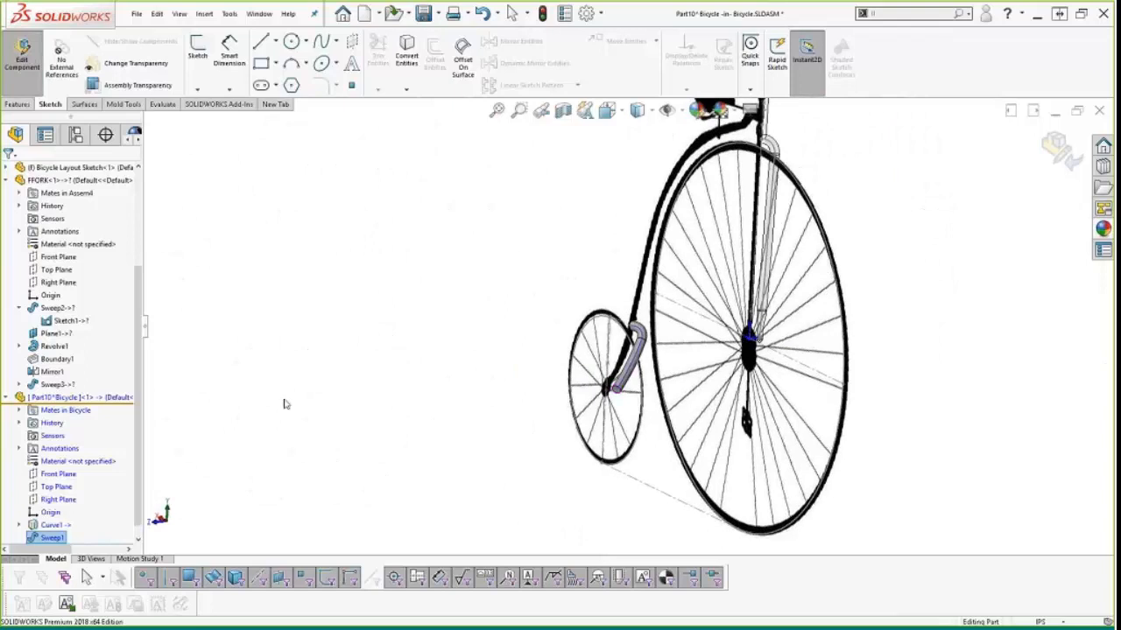
scroll(649, 383, down, 5)
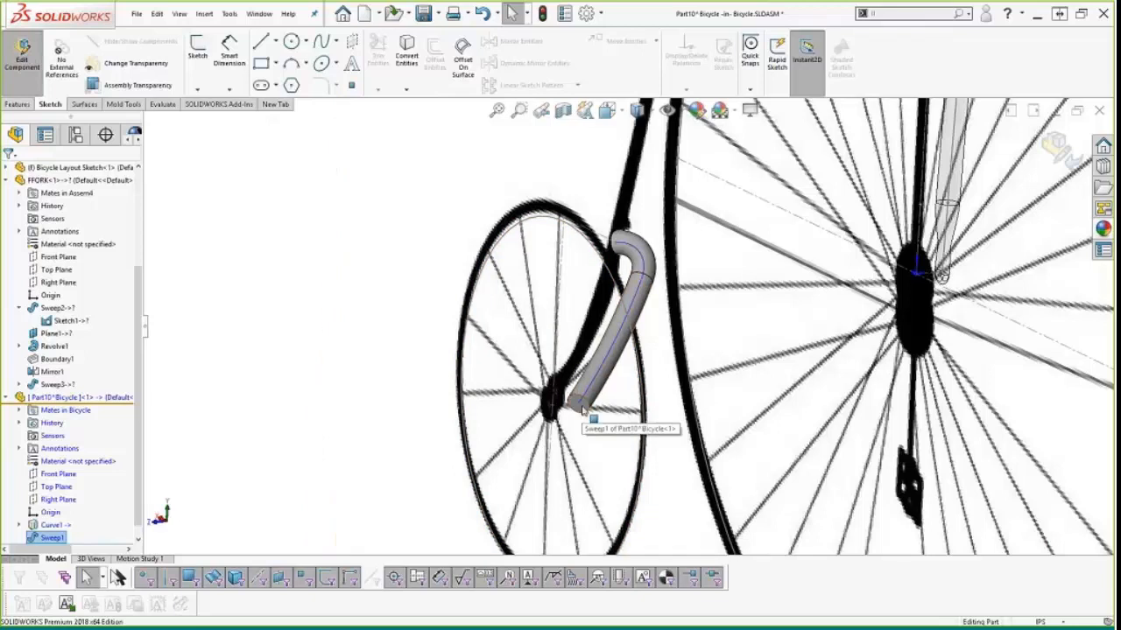
Step: Create a reference plane offset 3 in from the tube's lower end face, flipped so it lies up along the tube
click(582, 411)
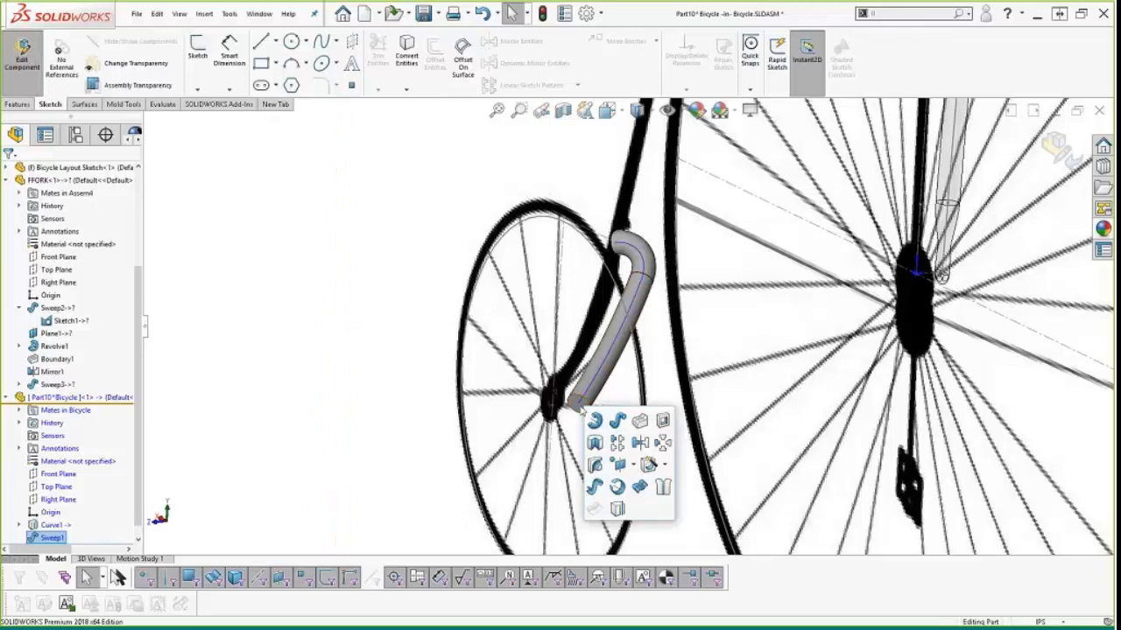
click(619, 466)
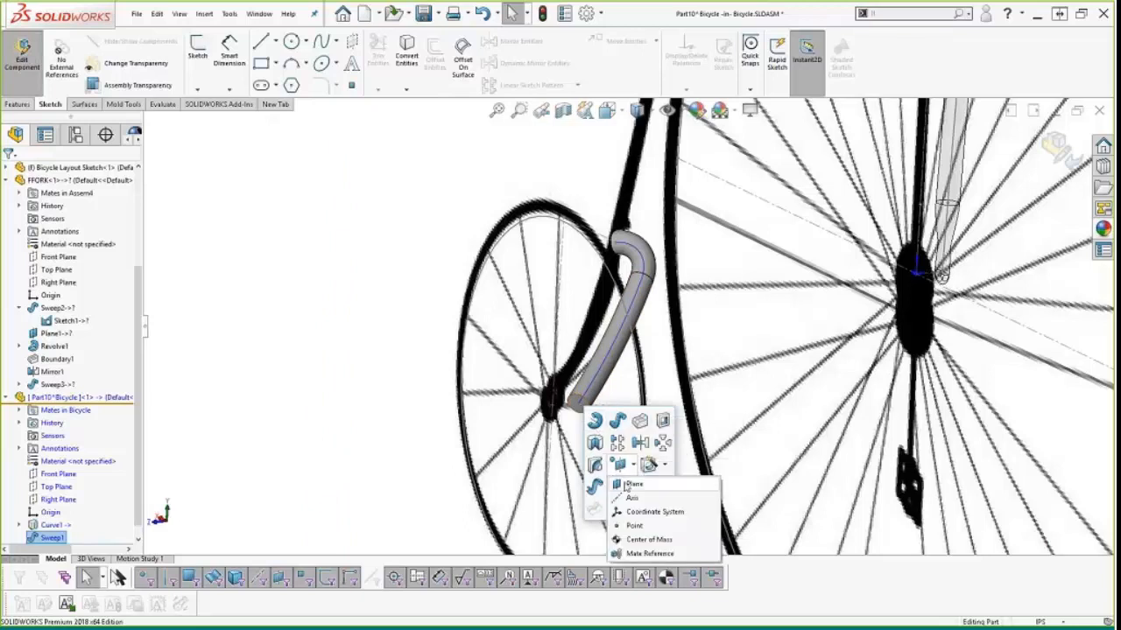
click(632, 484)
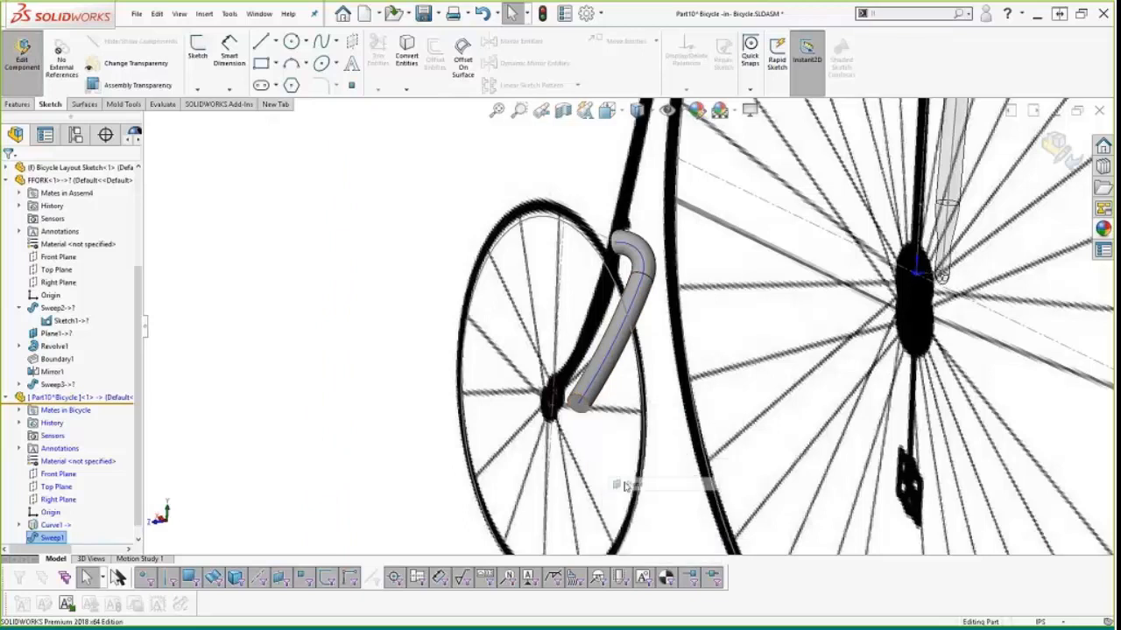
click(584, 411)
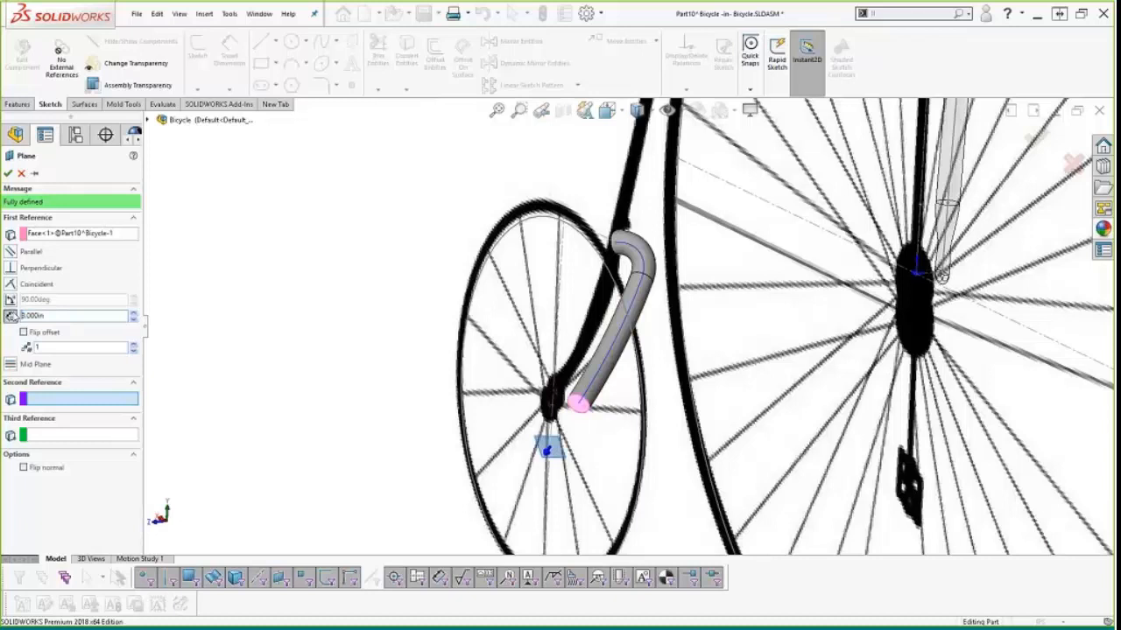
click(23, 333)
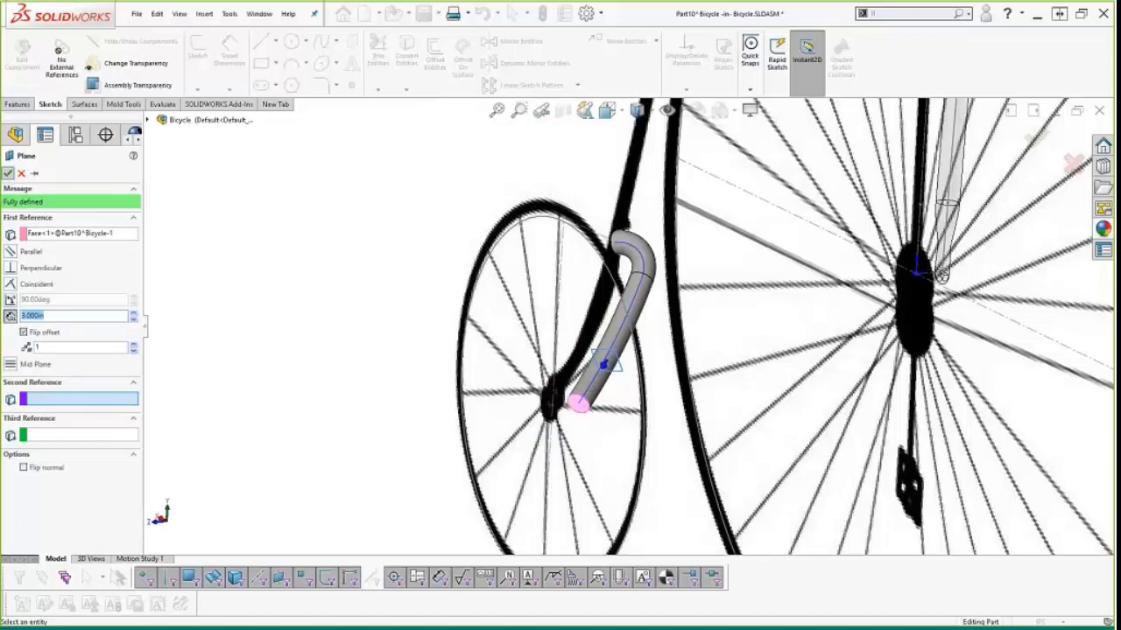
click(8, 173)
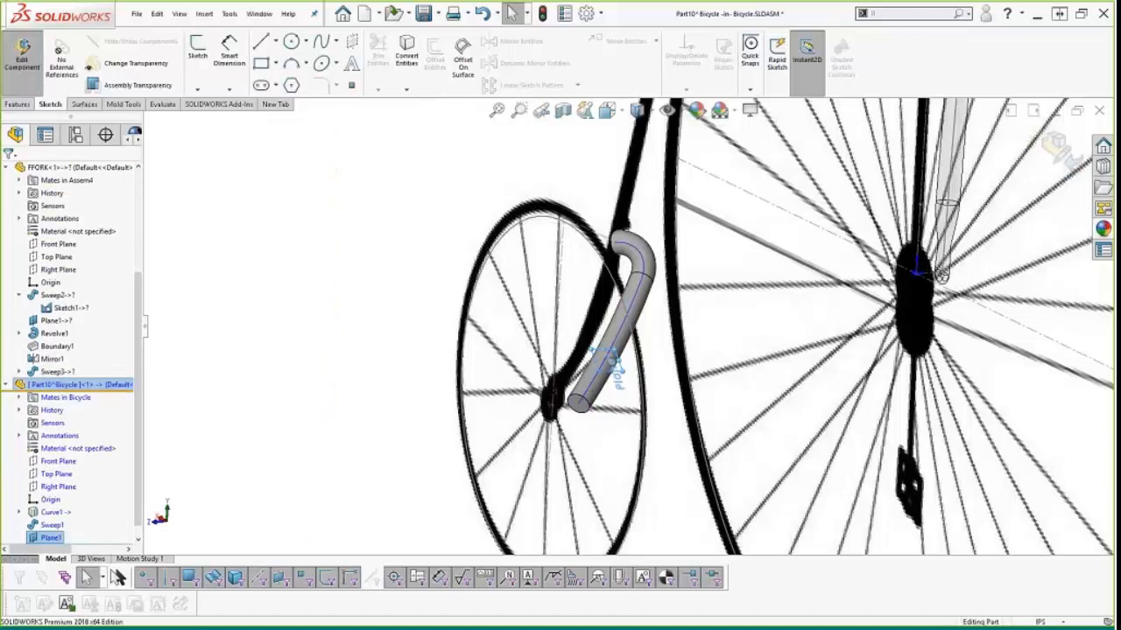
Step: Cut off the tube's lower end with a surface cut along the new offset plane
click(85, 104)
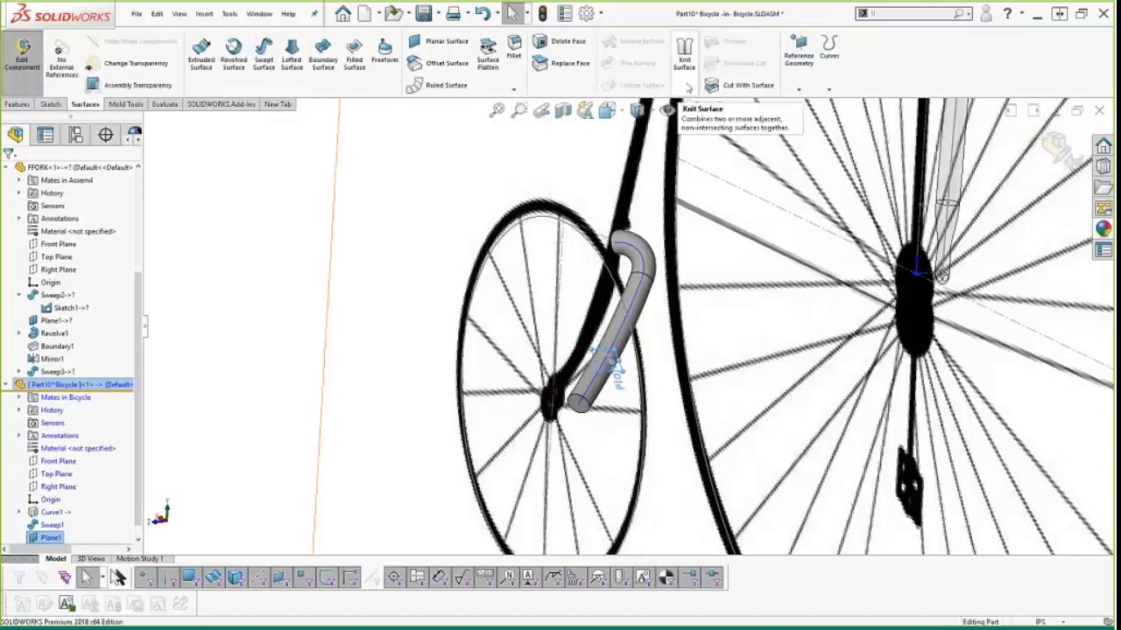
click(715, 88)
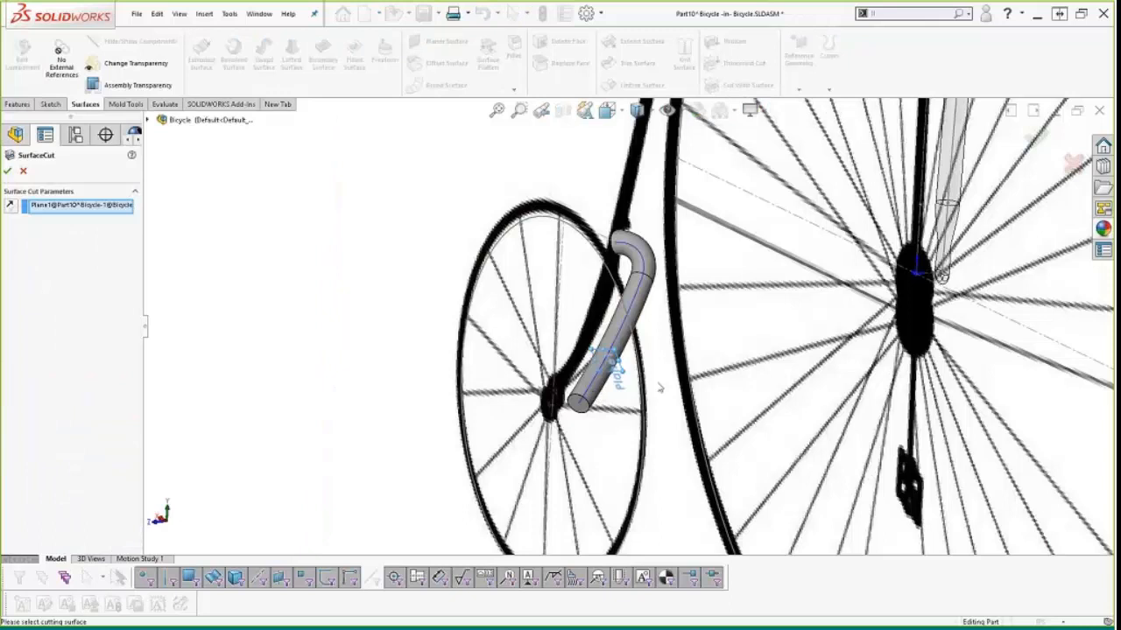
scroll(660, 388, up, 5)
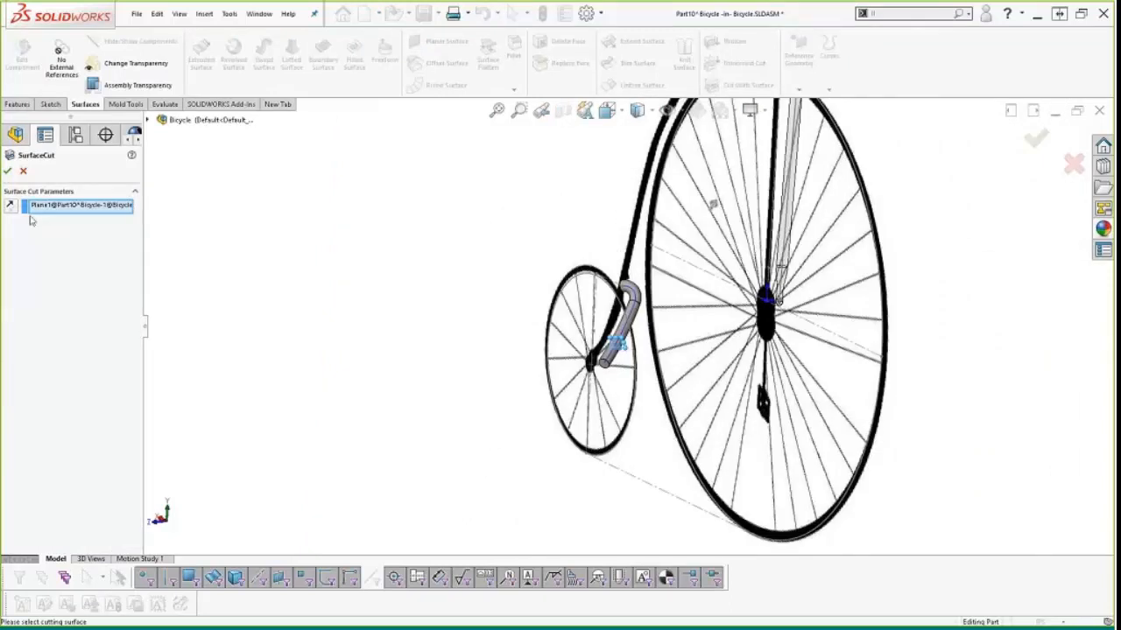
click(9, 172)
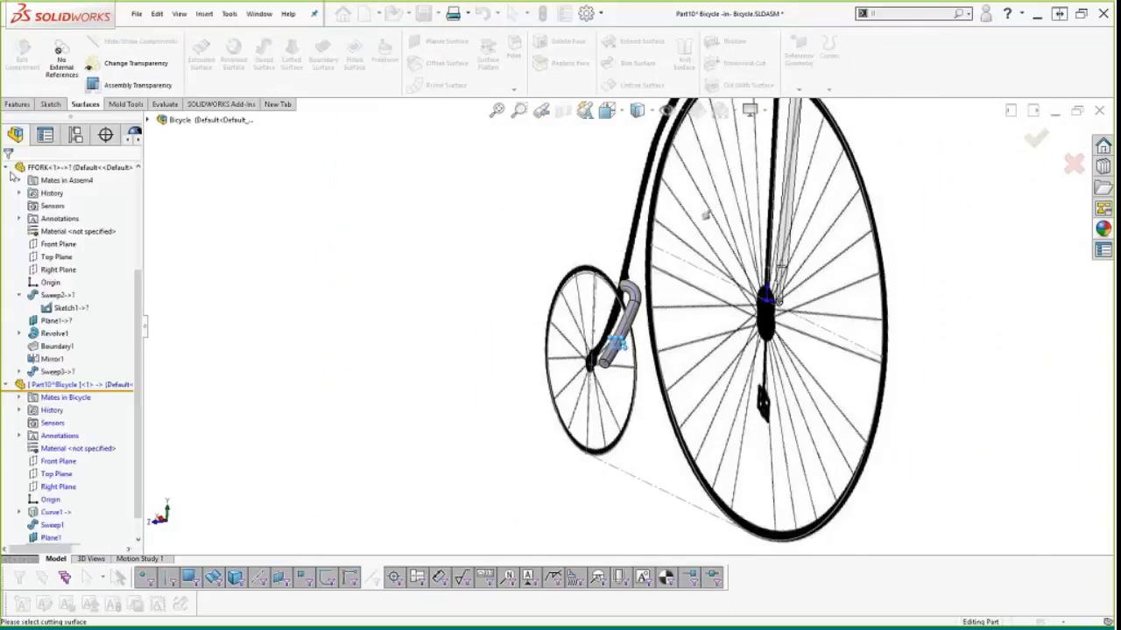
scroll(430, 383, down, 5)
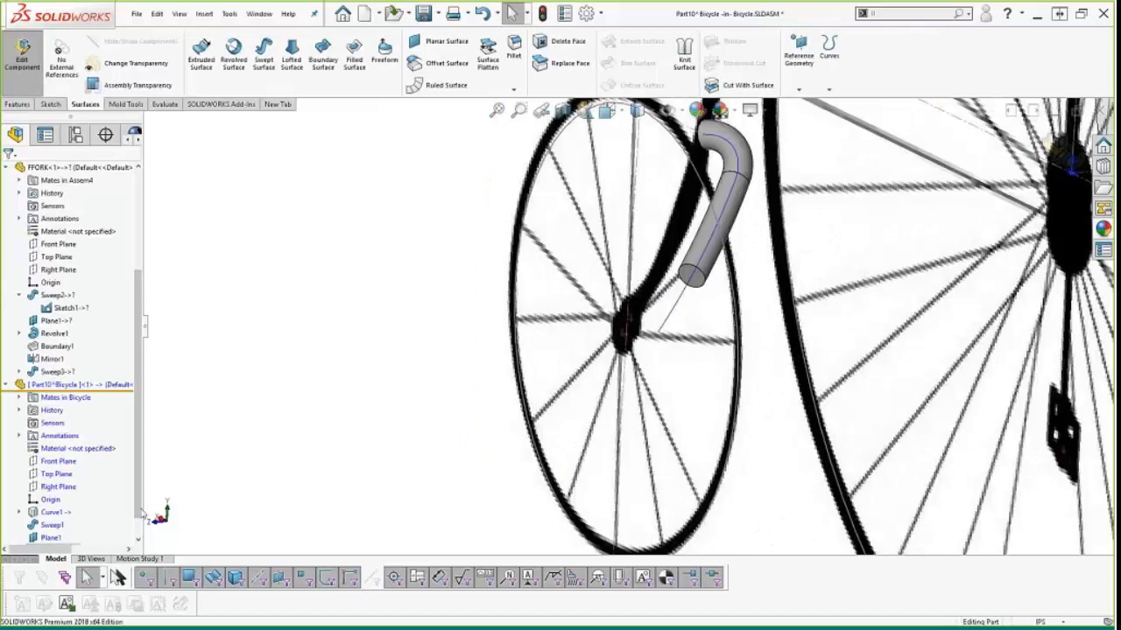
Step: Create a plane through the projected curve's lower endpoint near the rear hub, perpendicular to the curve
key(s)
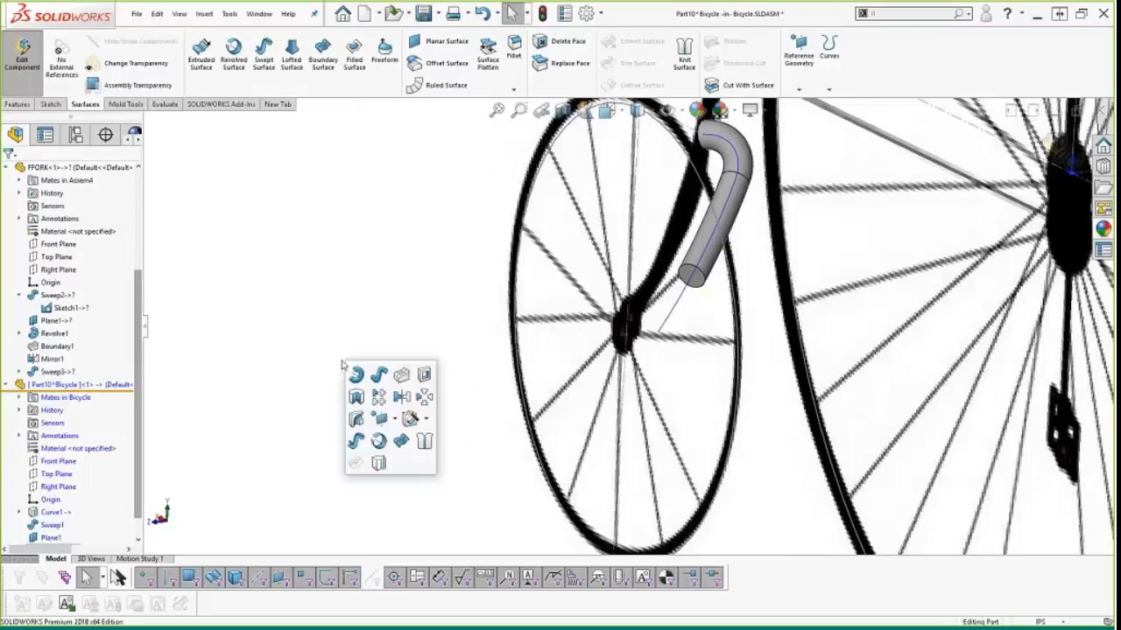
click(393, 419)
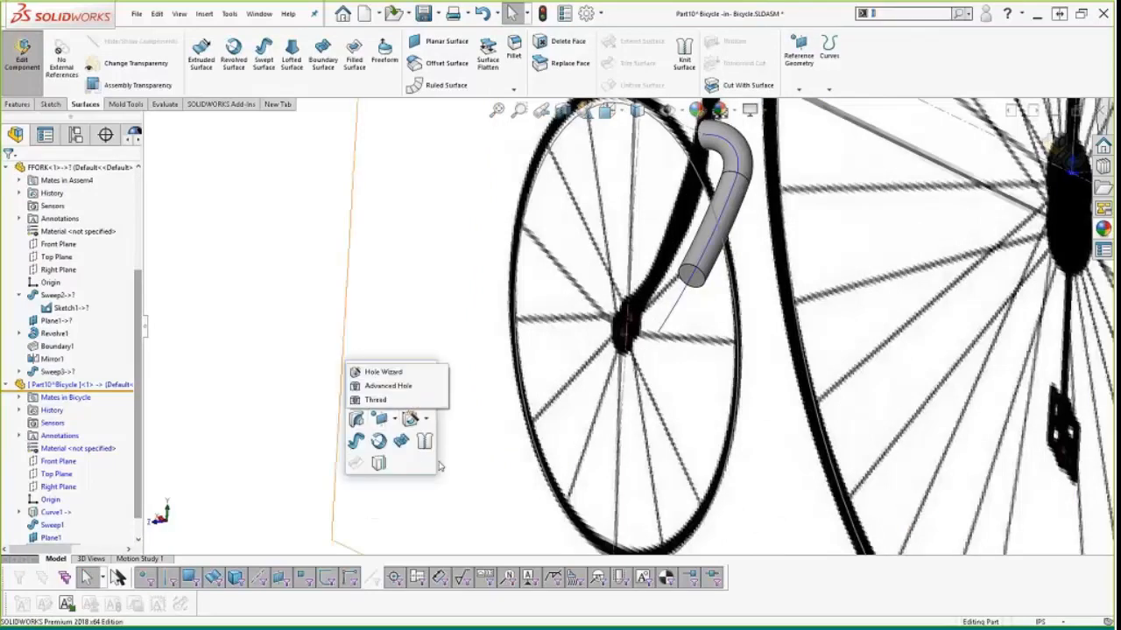
click(423, 441)
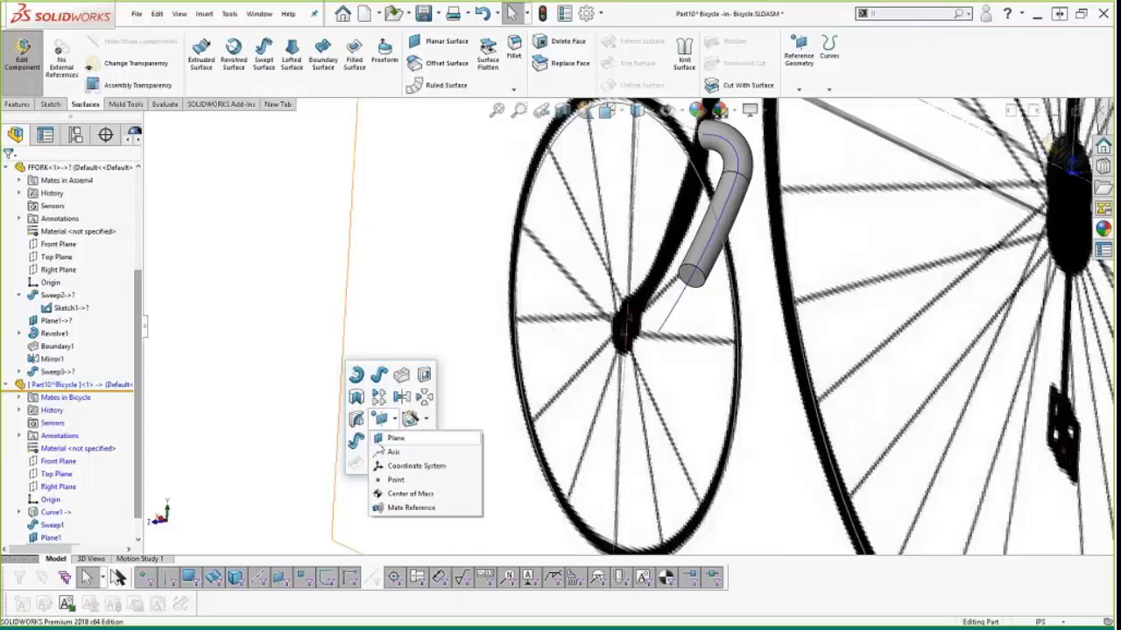
click(394, 437)
click(658, 337)
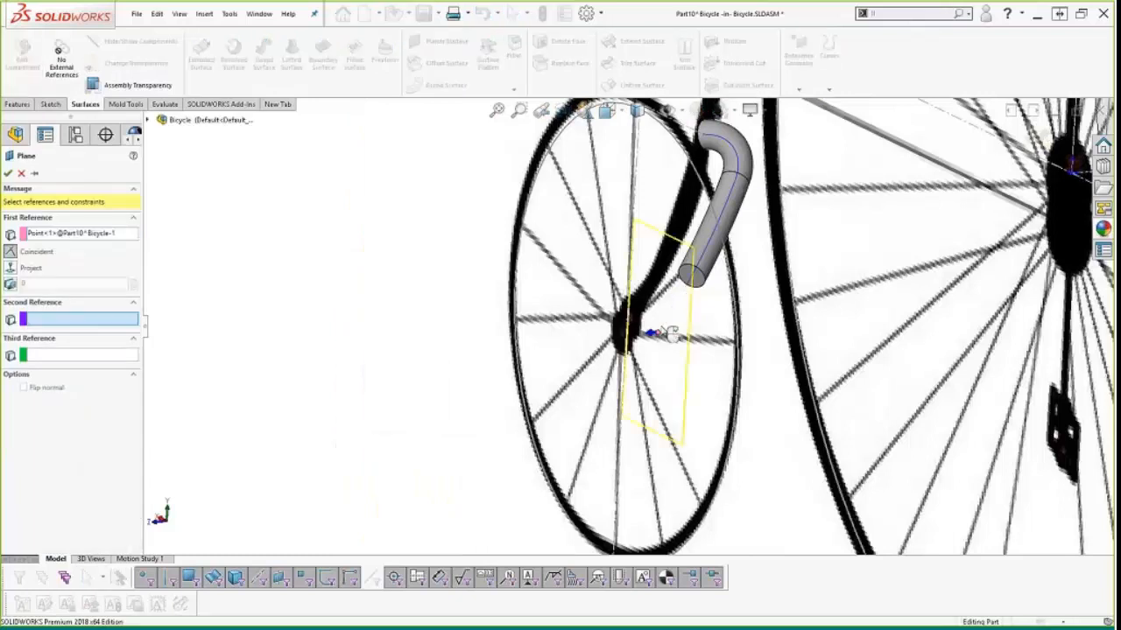
click(669, 331)
right_click(660, 328)
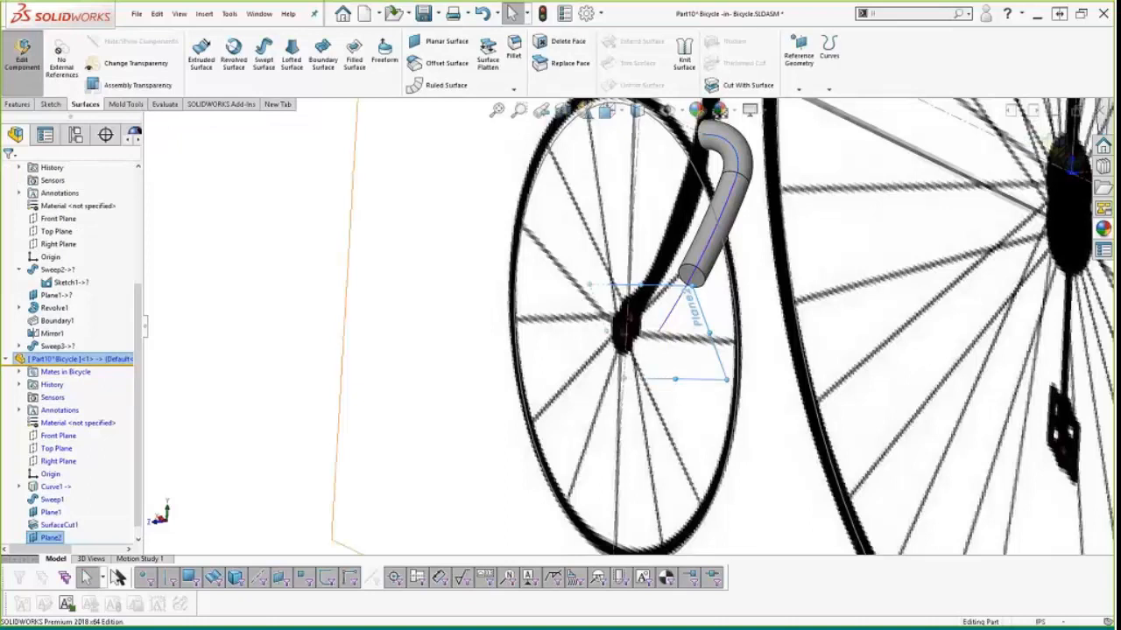
Step: Start a sketch on Plane2 and draw a horizontal straight slot beside the tube end, about 0.92 in between centres
click(50, 537)
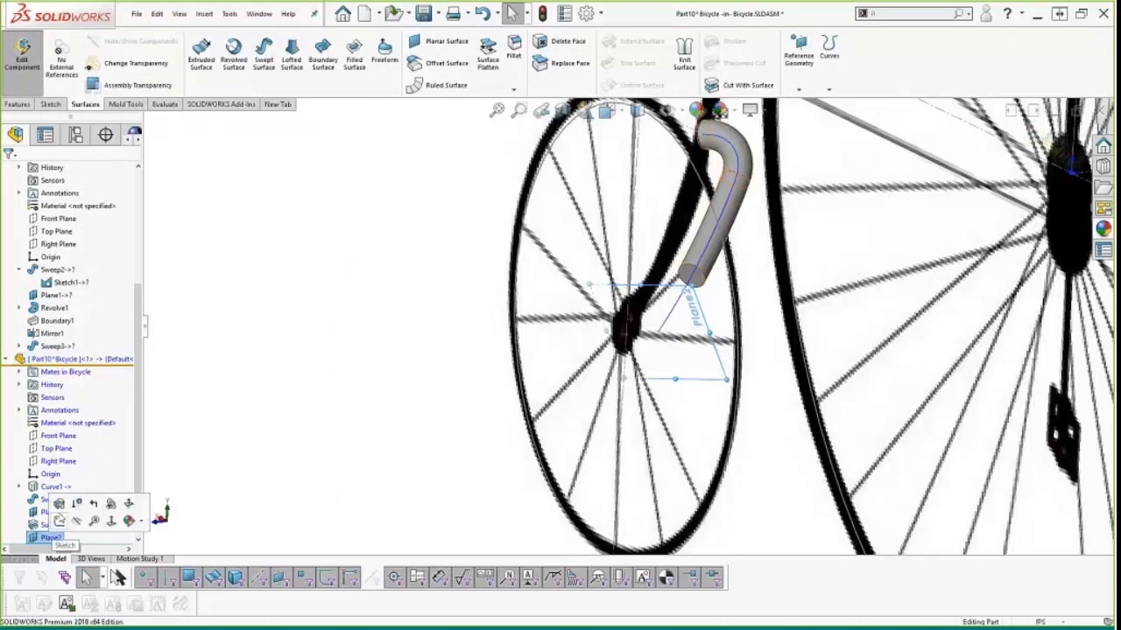
click(35, 537)
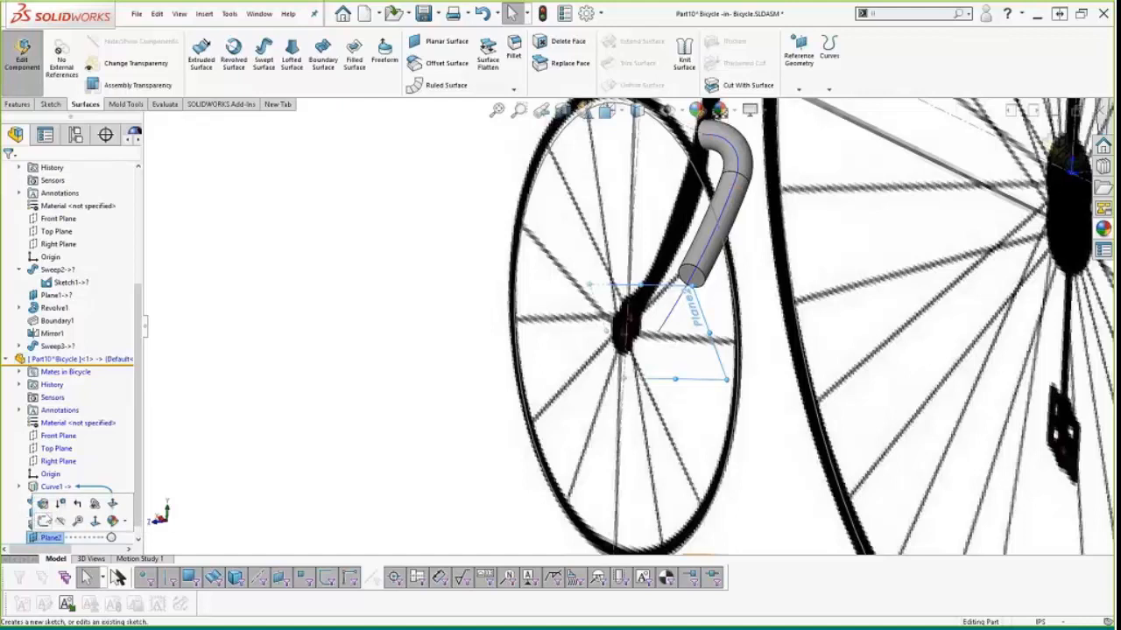
click(32, 540)
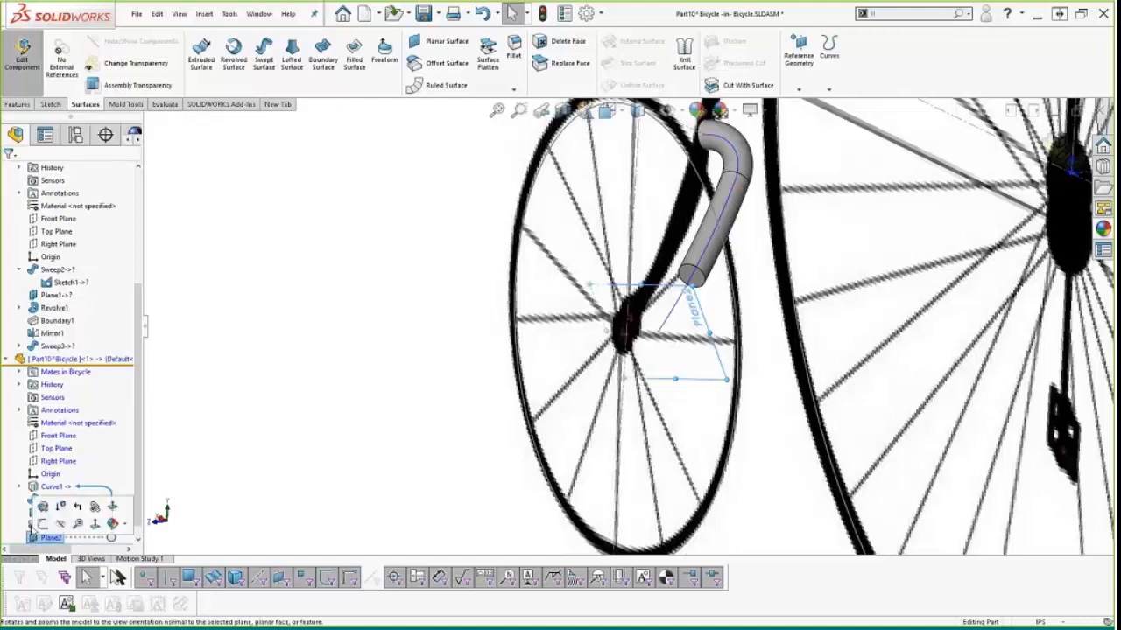
click(40, 524)
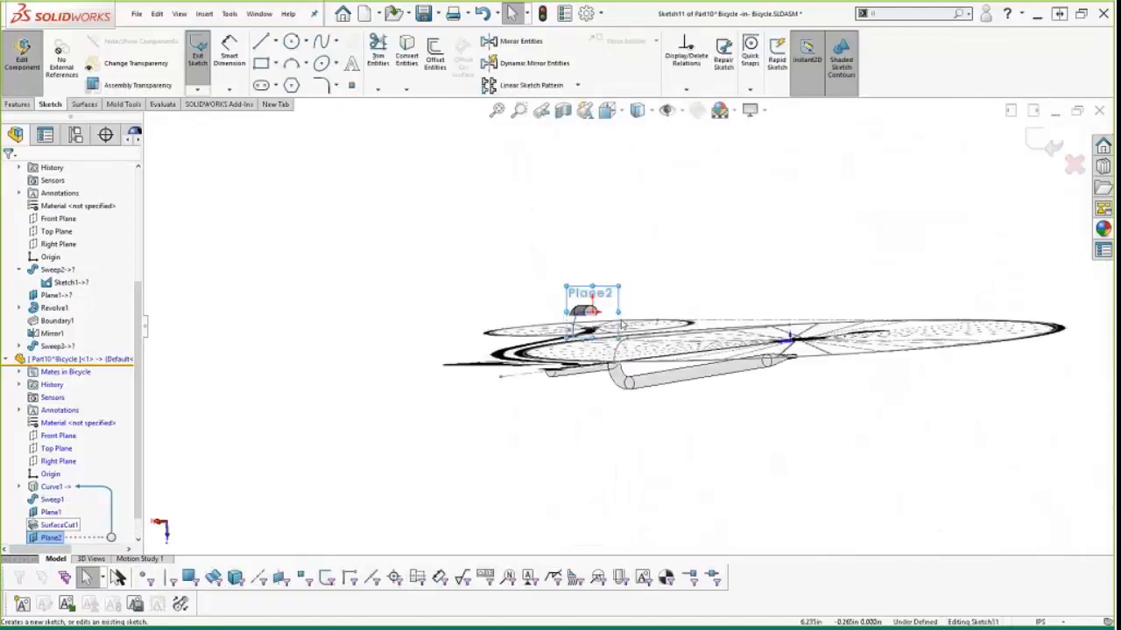
key(s)
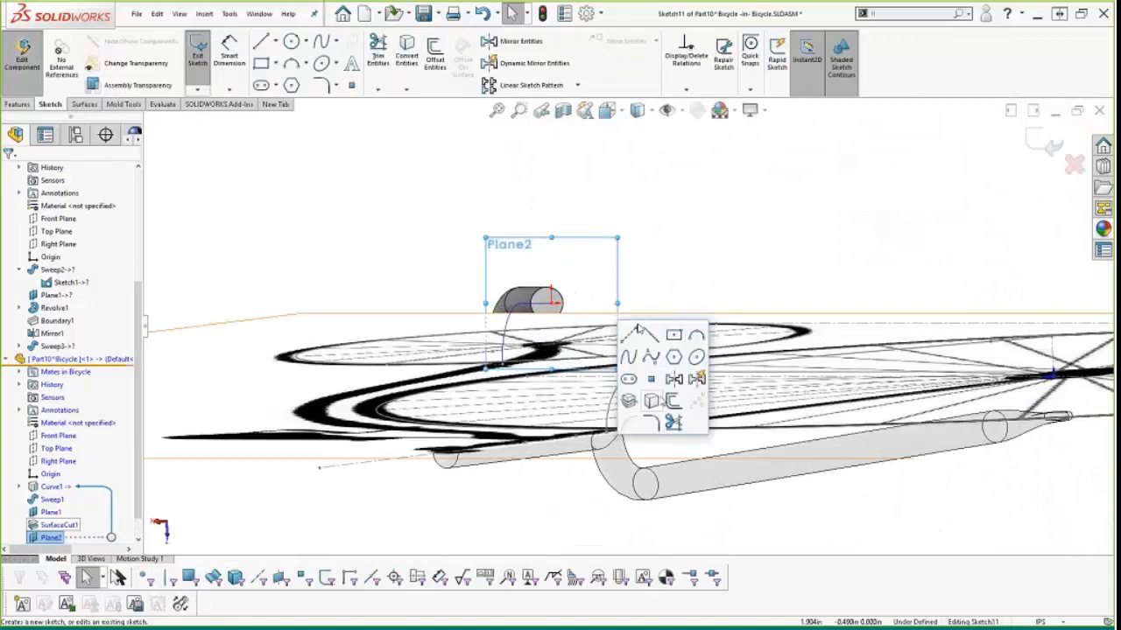
click(627, 379)
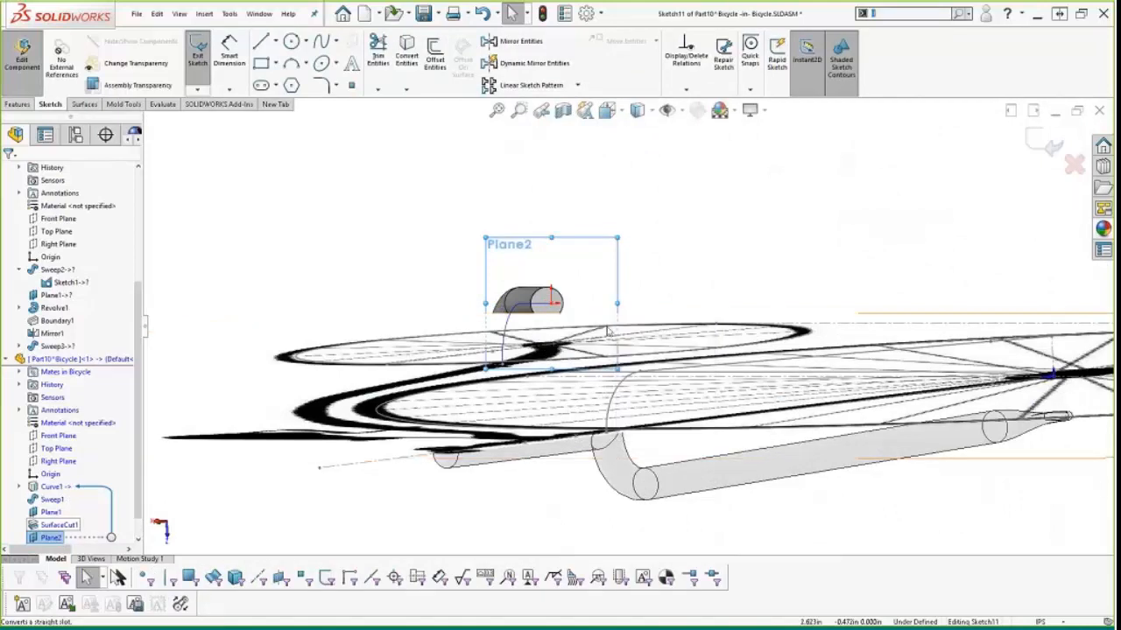
click(584, 301)
click(615, 301)
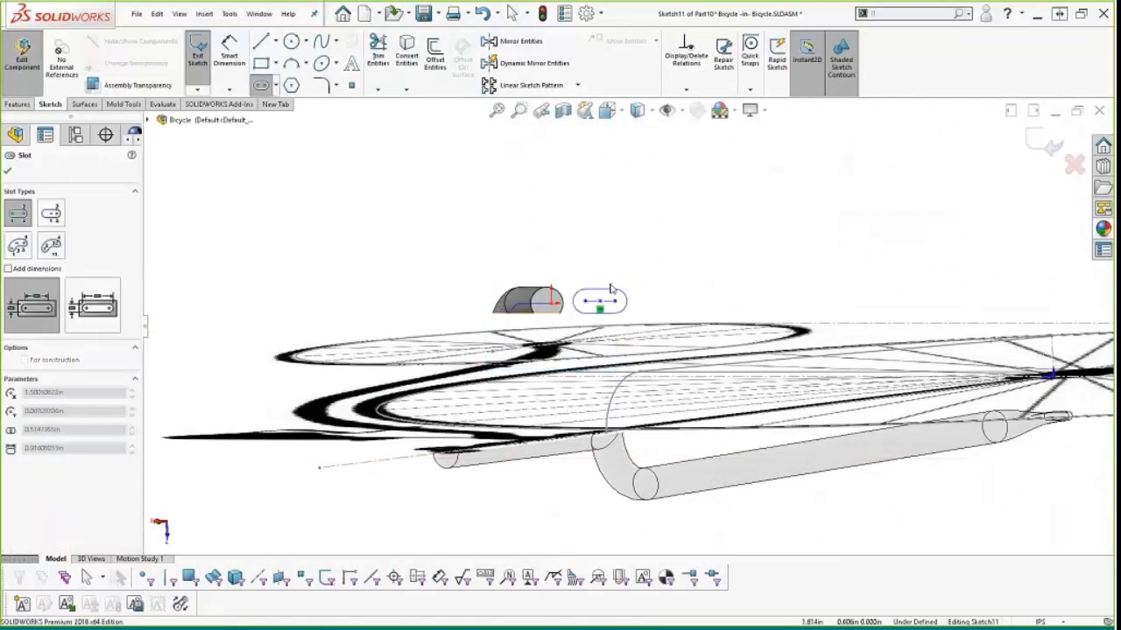
click(625, 285)
Step: Dimension the slot with a 0.125 in end radius and a 1 in overall length
right_drag(700, 200, 709, 178)
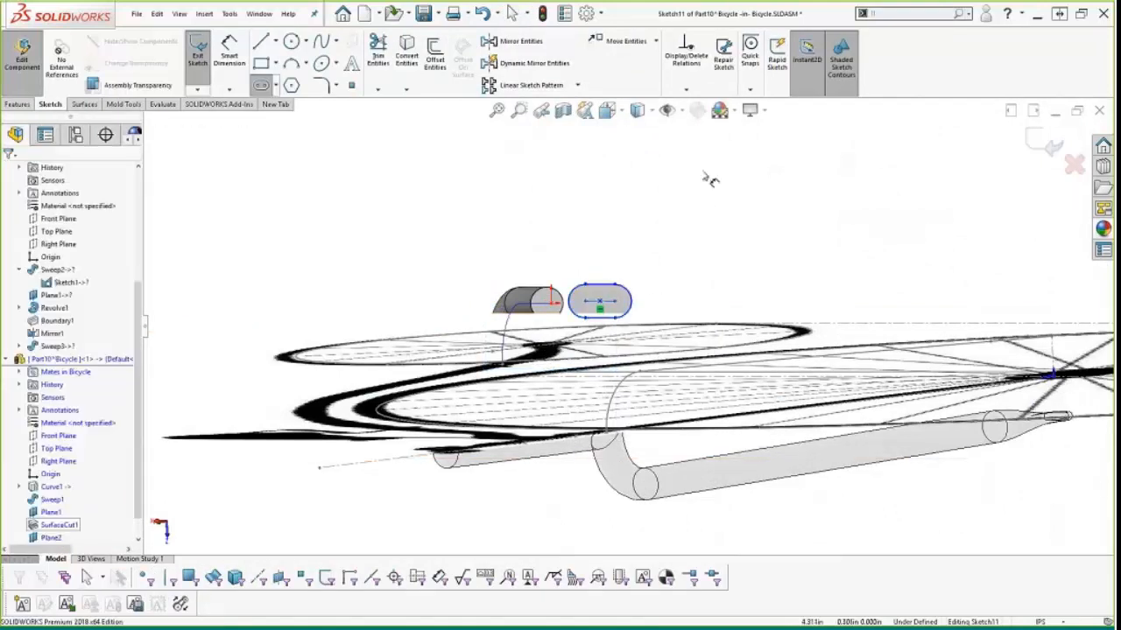
click(643, 289)
click(694, 272)
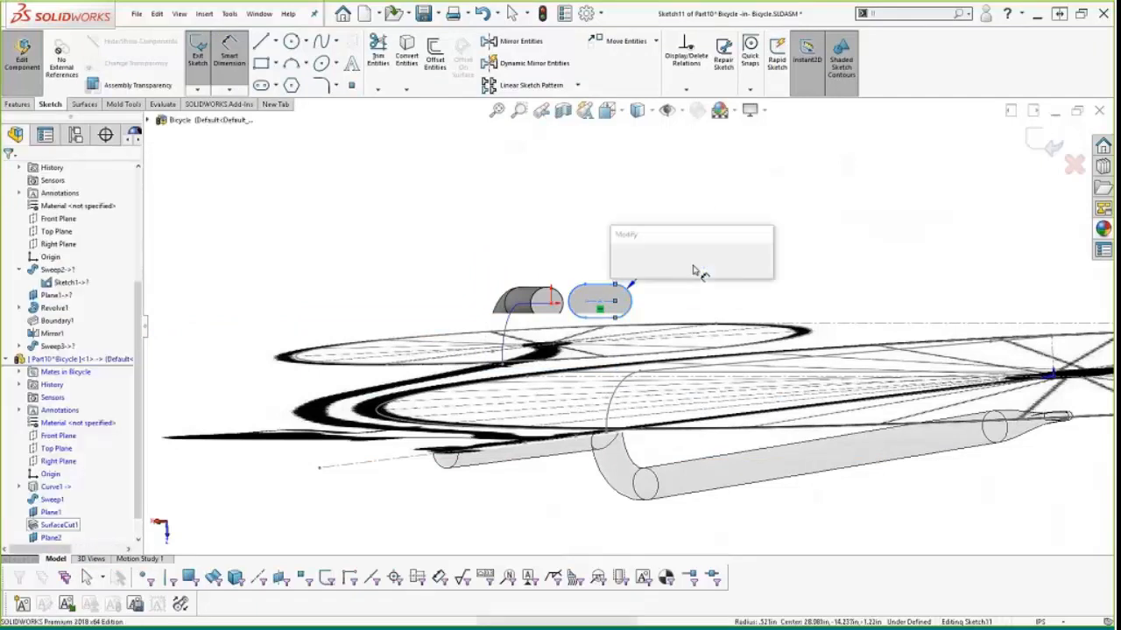
text(.125)
key(Return)
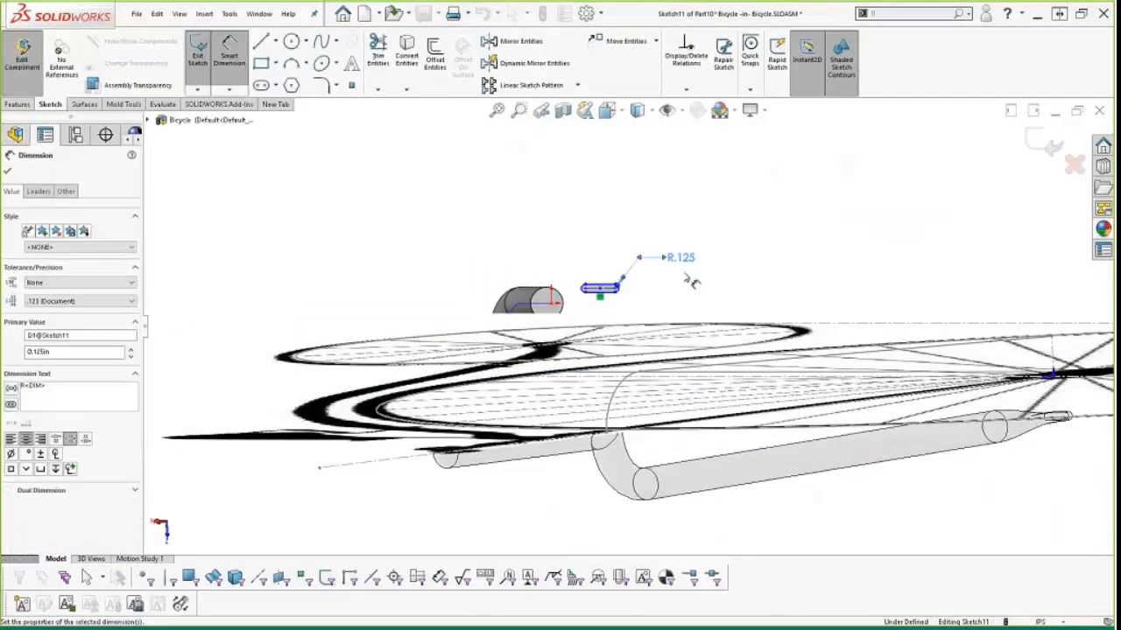
scroll(663, 310, down, 3)
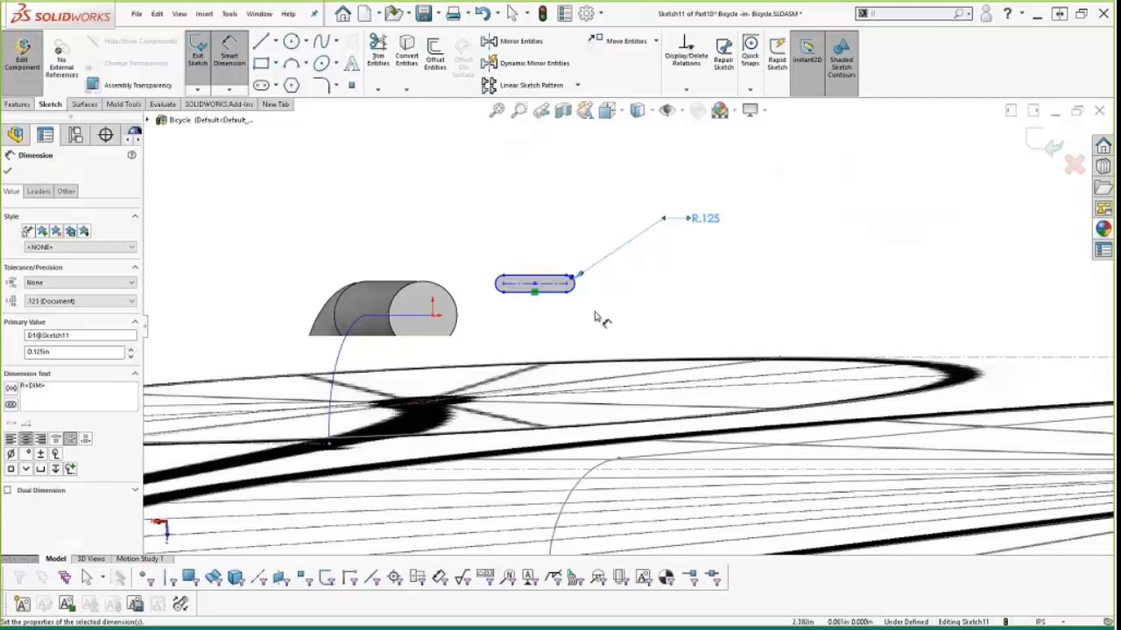
click(576, 287)
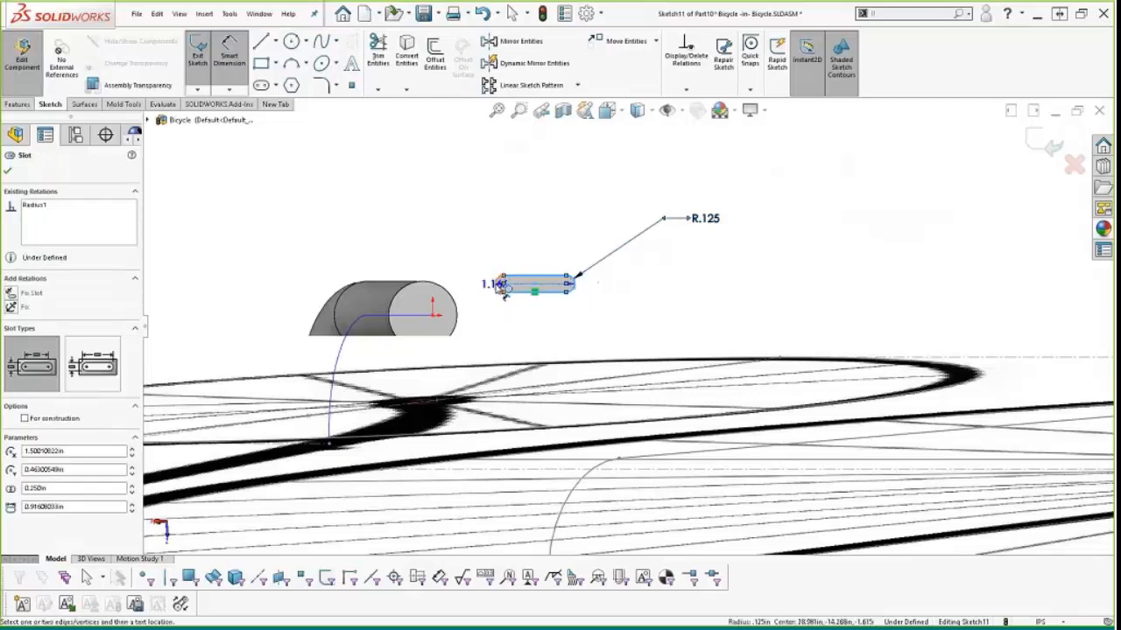
click(537, 318)
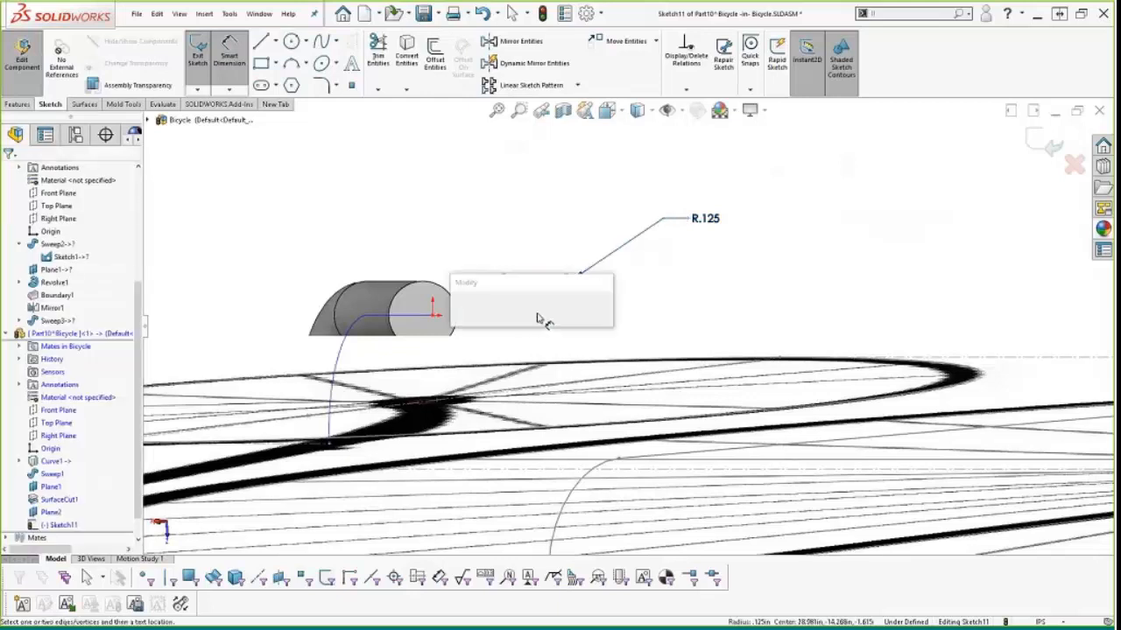
text(1)
key(Return)
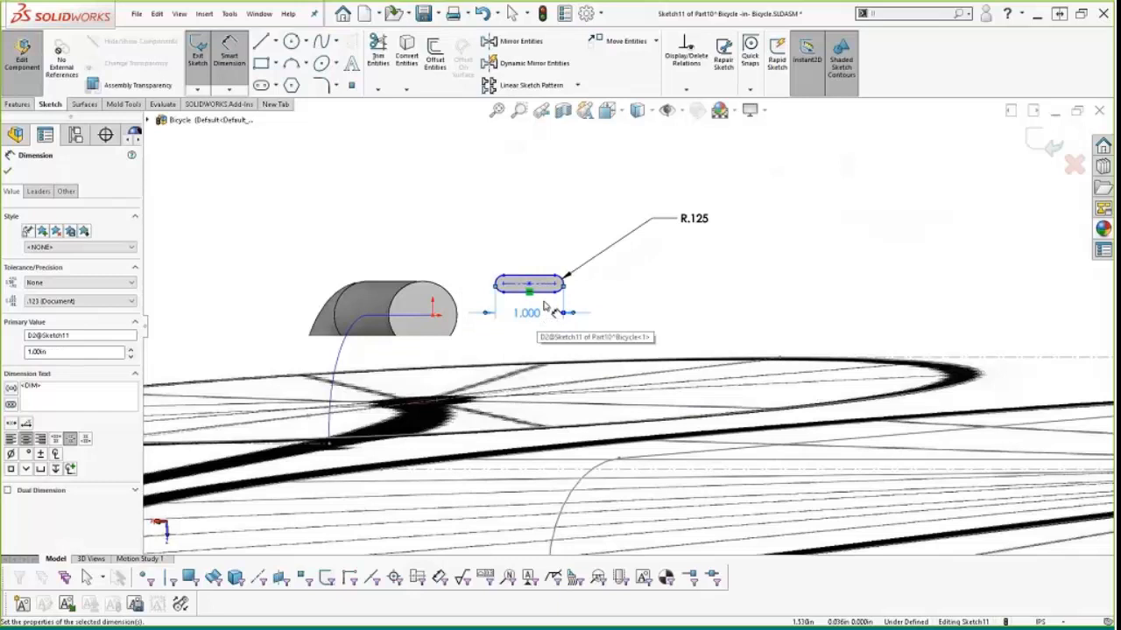
Step: Draw a vertical line across the slot through its centre and trim away the half nearest the tube
scroll(545, 307, down, 2)
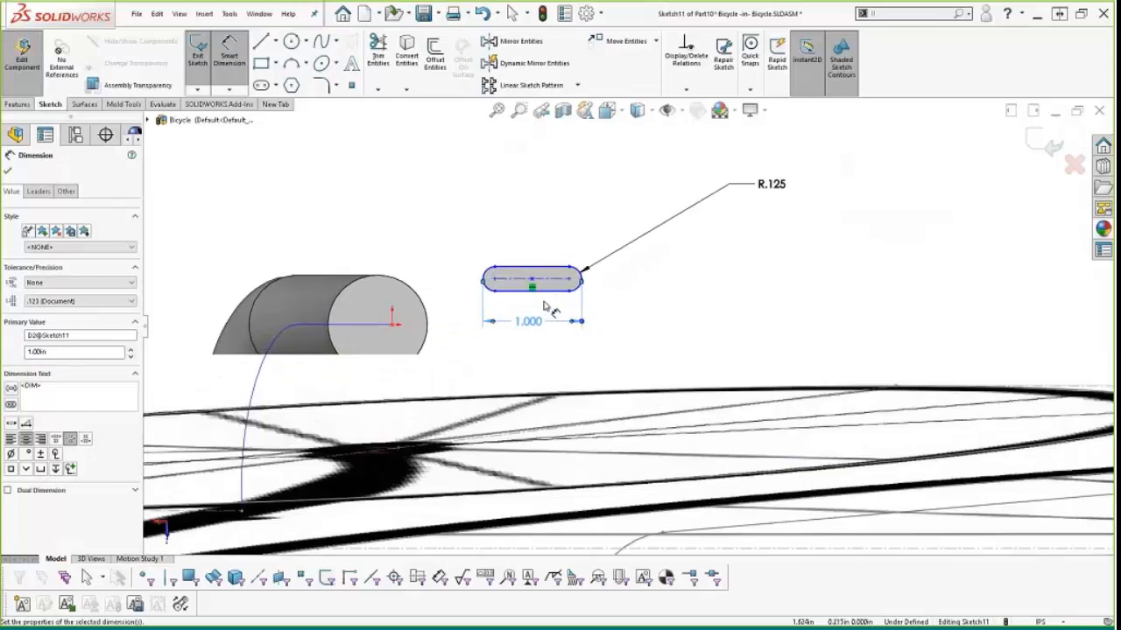
key(l)
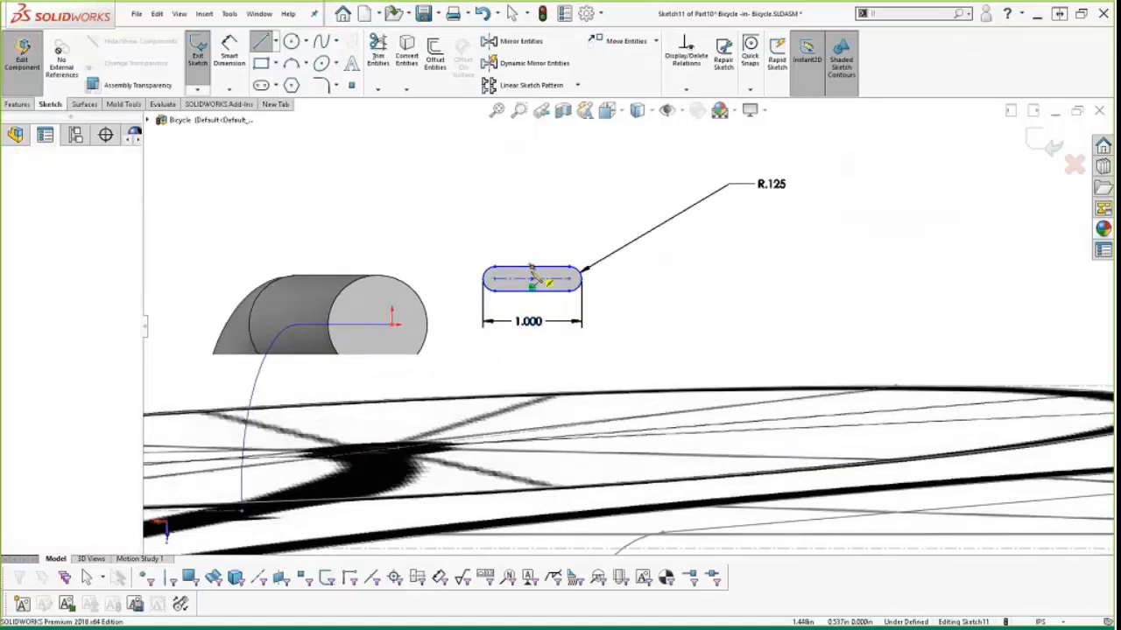
click(534, 278)
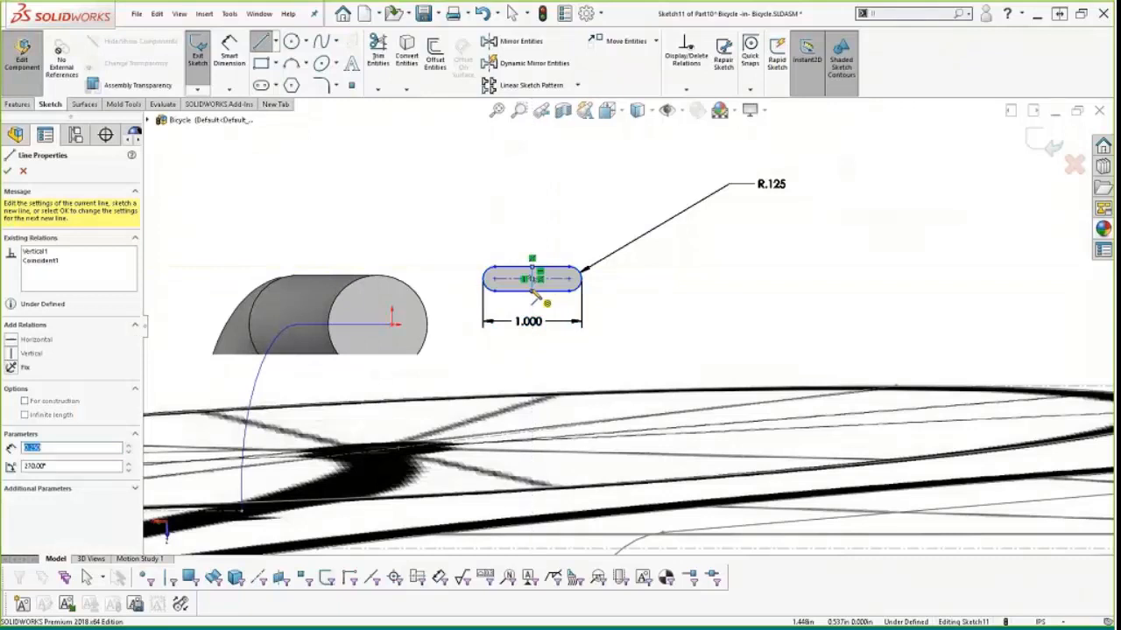
key(Escape)
right_drag(636, 296, 640, 294)
key(s)
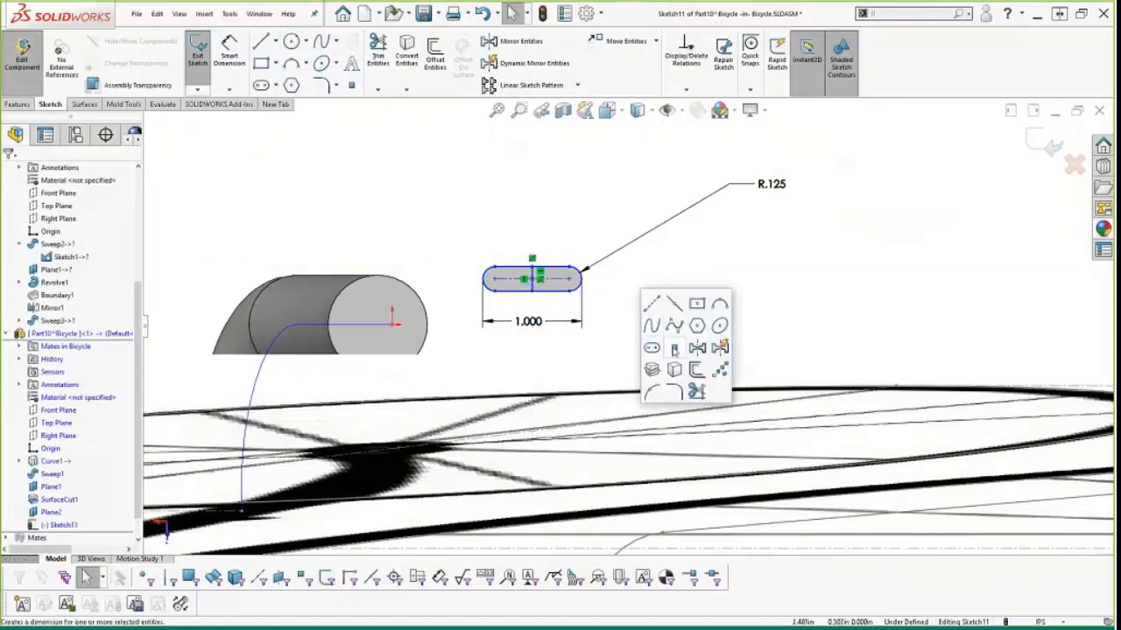
click(696, 391)
drag(520, 253, 491, 288)
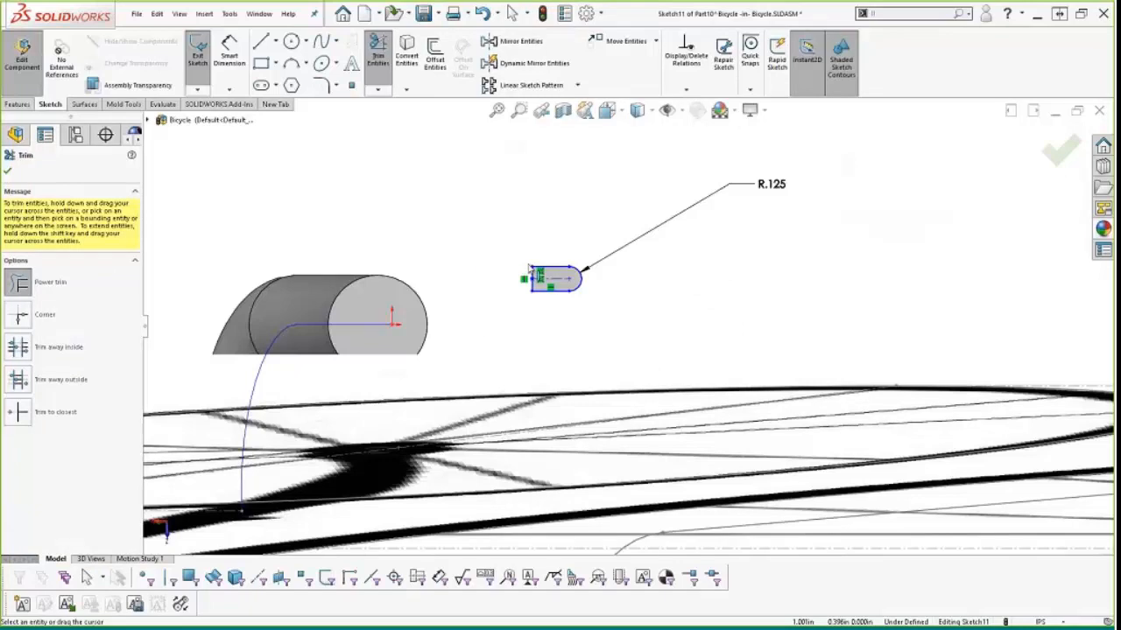
Step: Dimension the half slot's overall length from the vertical end line to the rounded end
right_drag(529, 286, 529, 231)
click(583, 280)
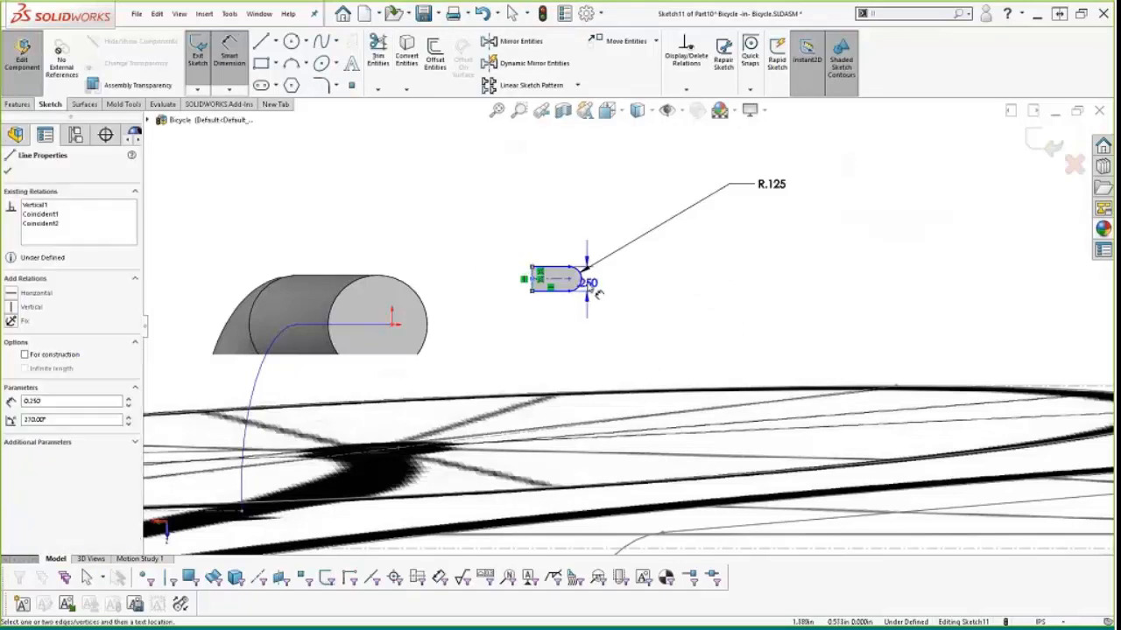
click(581, 285)
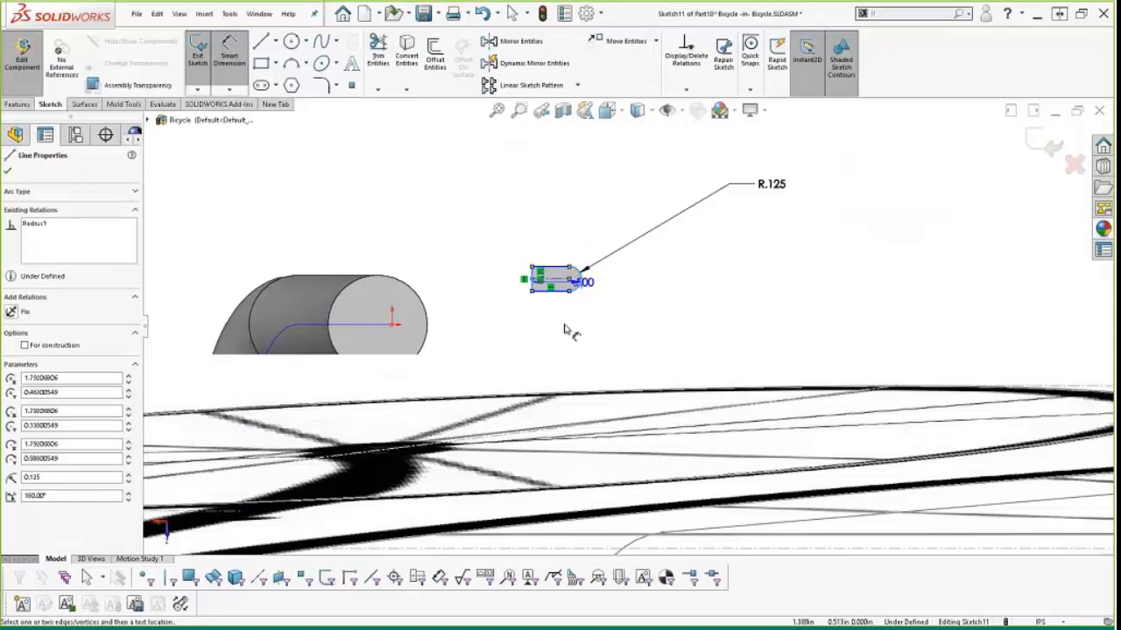
click(565, 327)
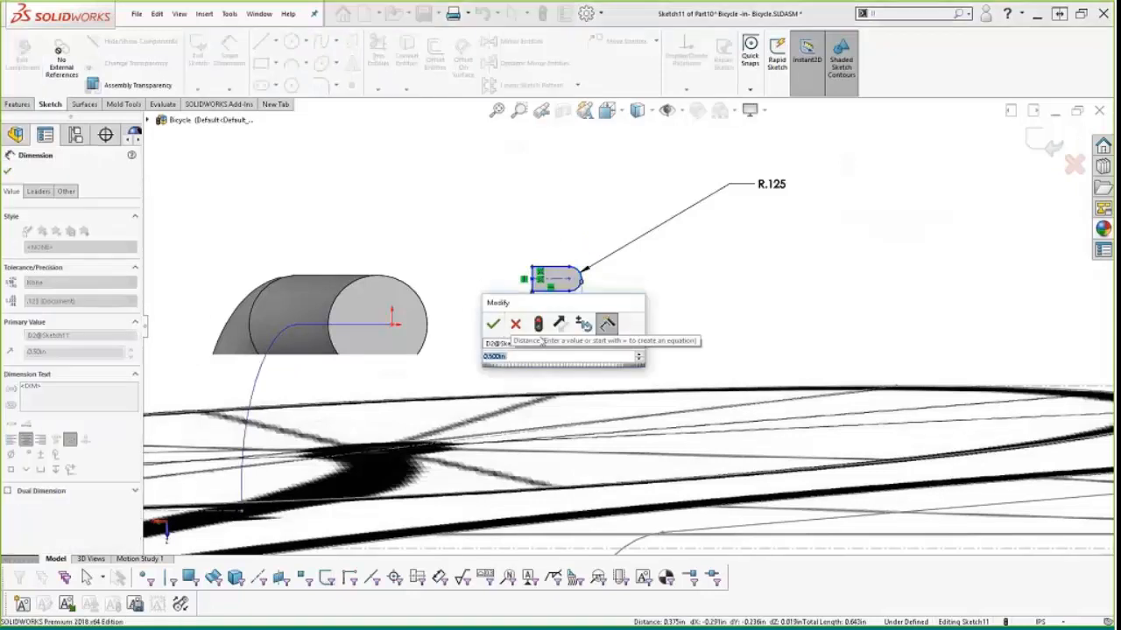
click(495, 324)
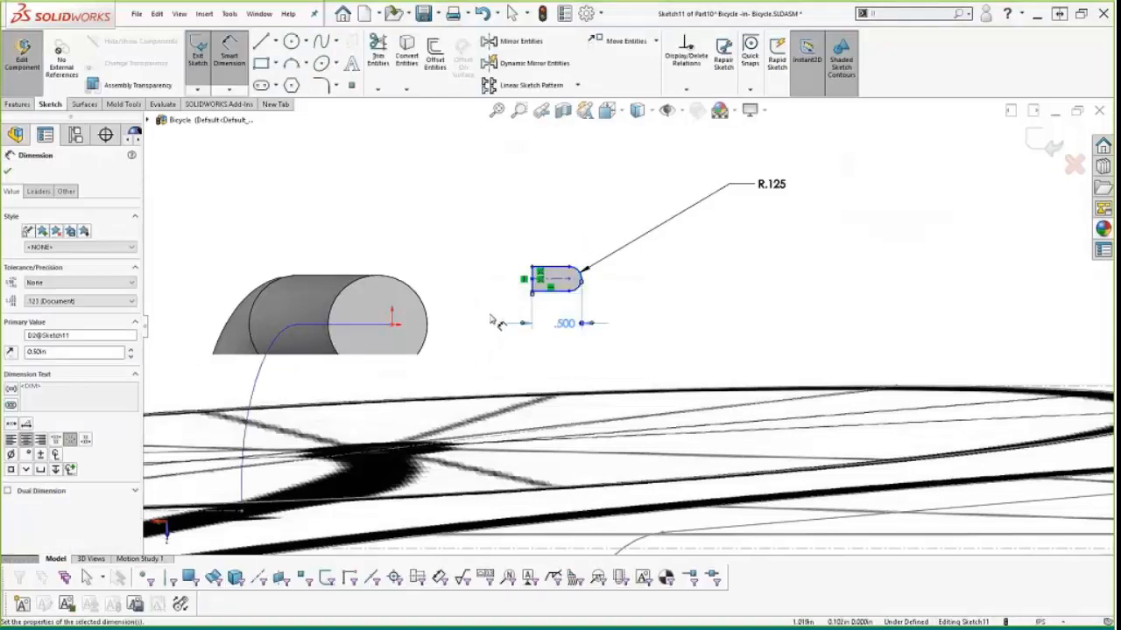
scroll(490, 315, up, 3)
mouse_move(486, 323)
middle_down()
mouse_move(491, 337)
mouse_move(562, 346)
middle_up()
click(594, 333)
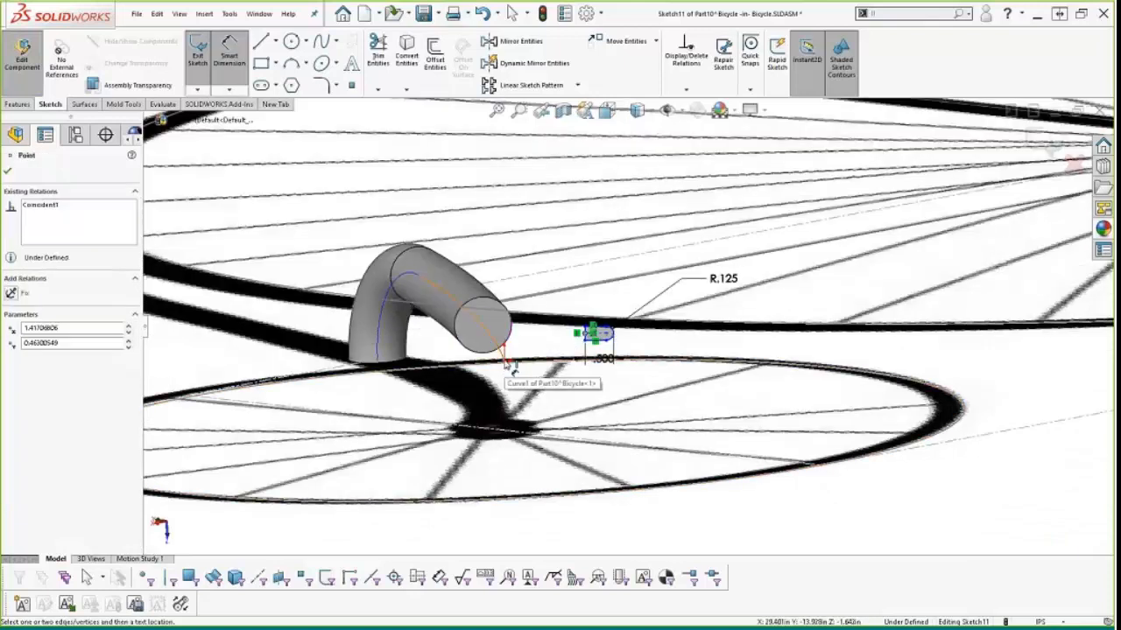
middle_drag(510, 368, 496, 378)
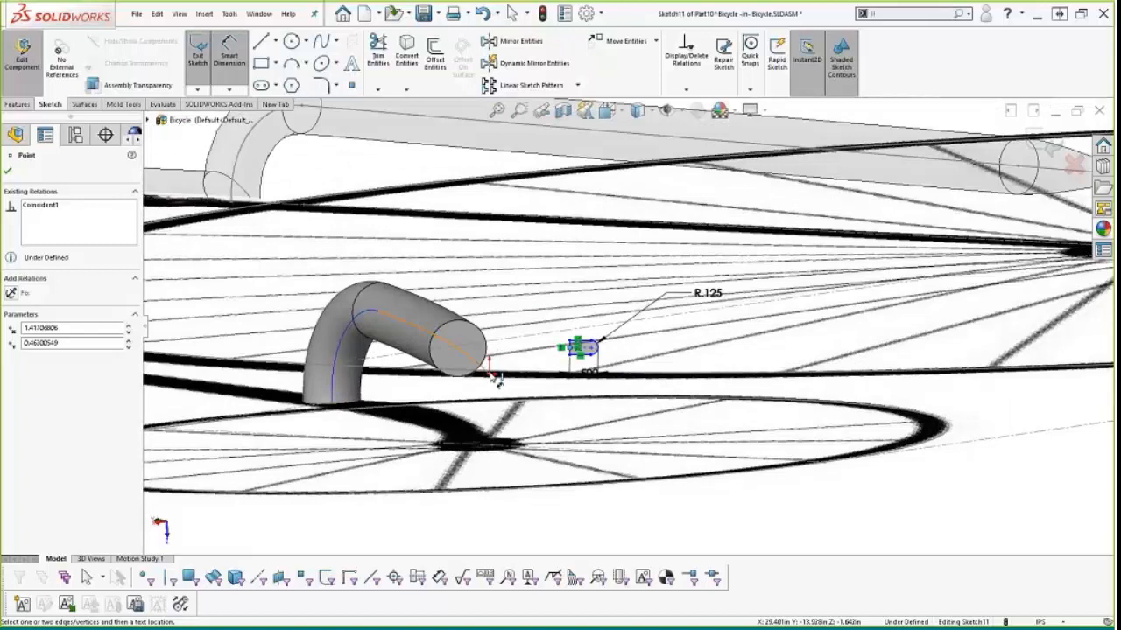
click(495, 377)
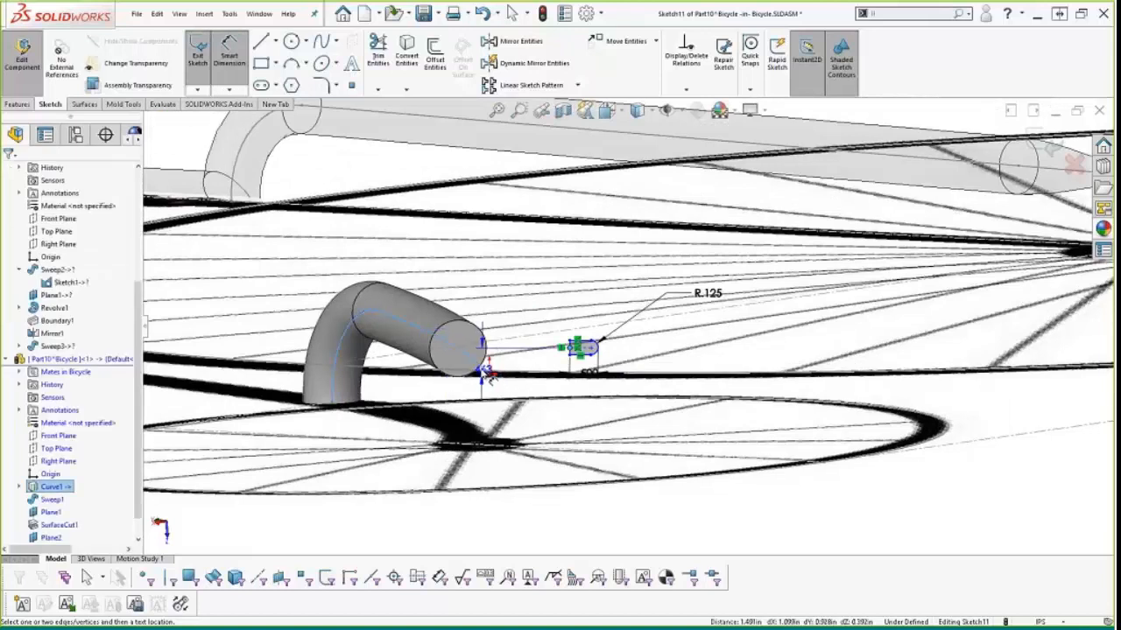
key(Escape)
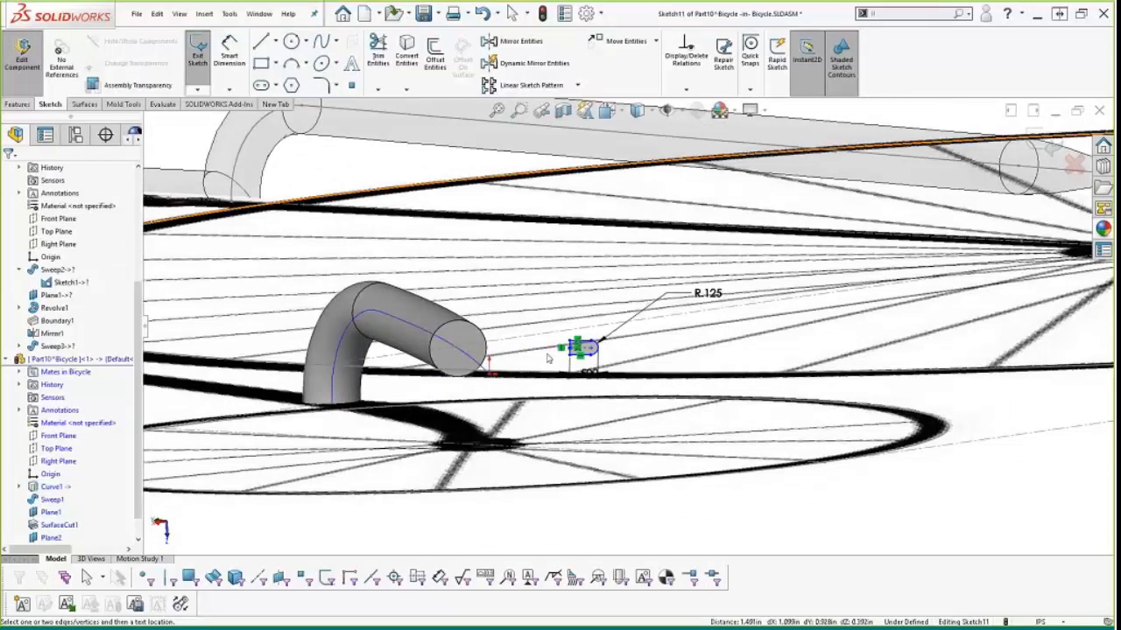
Step: Add a Pierce relation between the point on the half slot's straight end and the projected curve
click(570, 348)
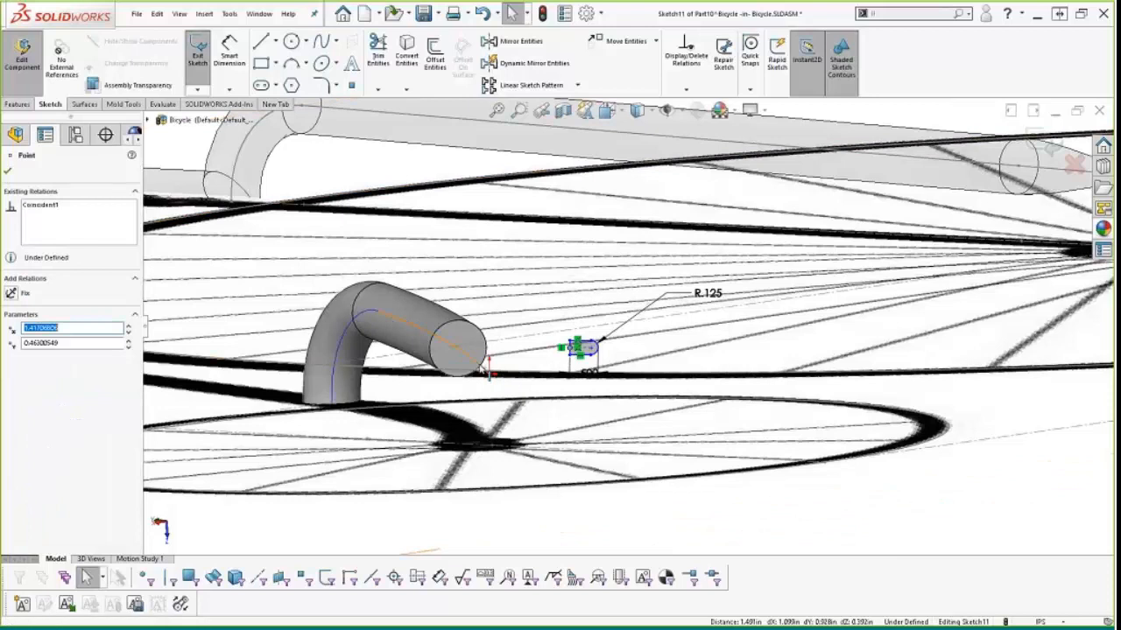
ctrl+click(480, 367)
click(548, 295)
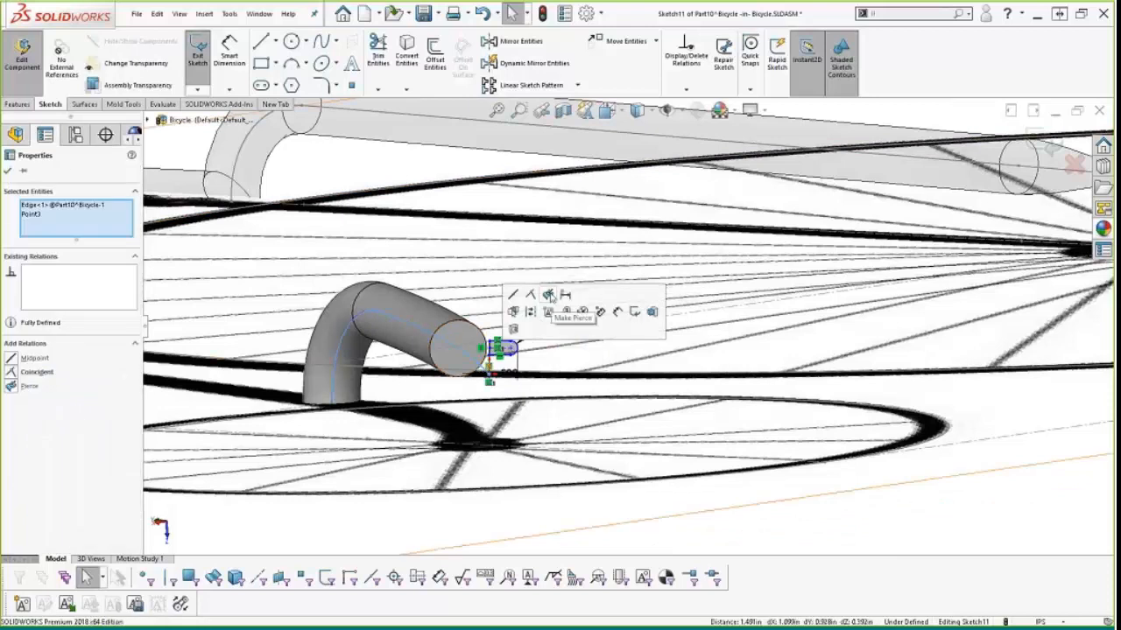
scroll(464, 372, down, 3)
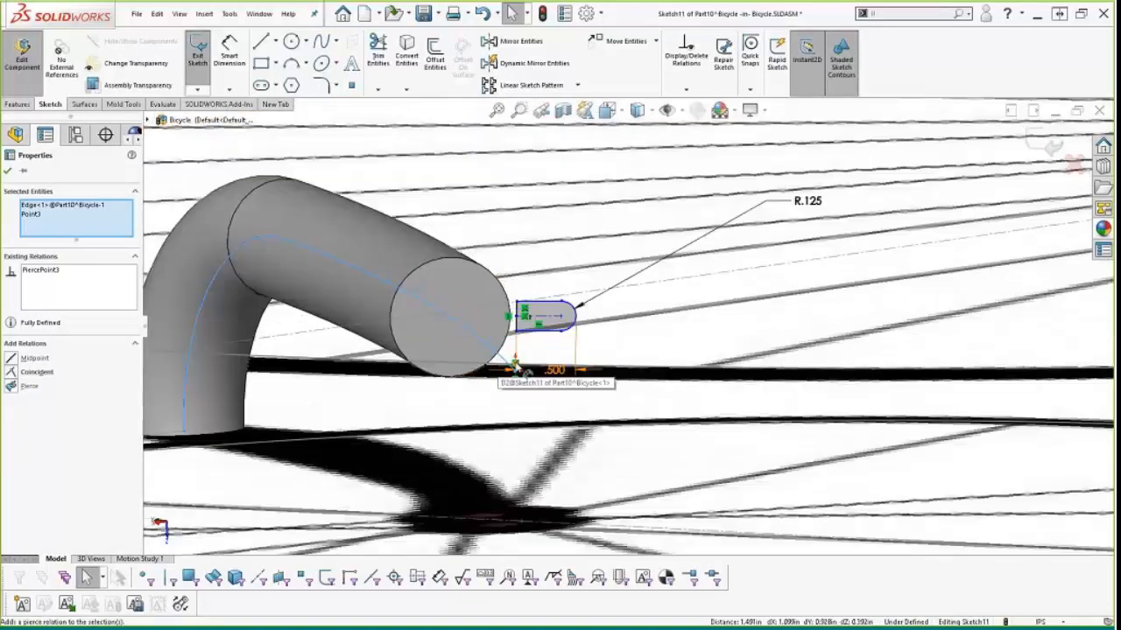
scroll(526, 376, up, 5)
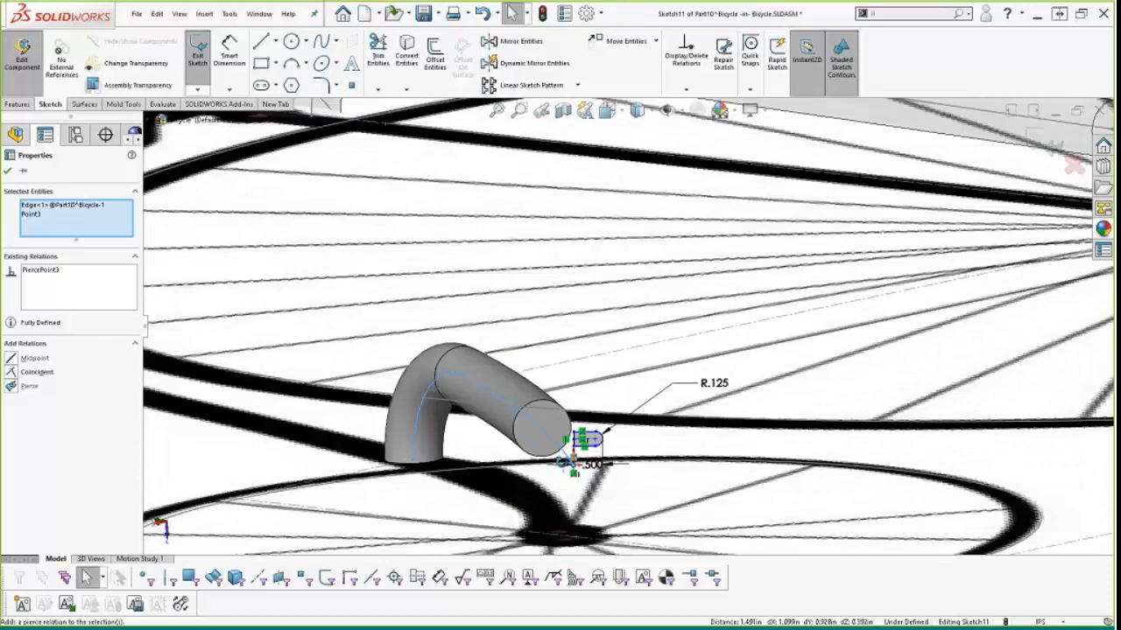
scroll(552, 470, down, 4)
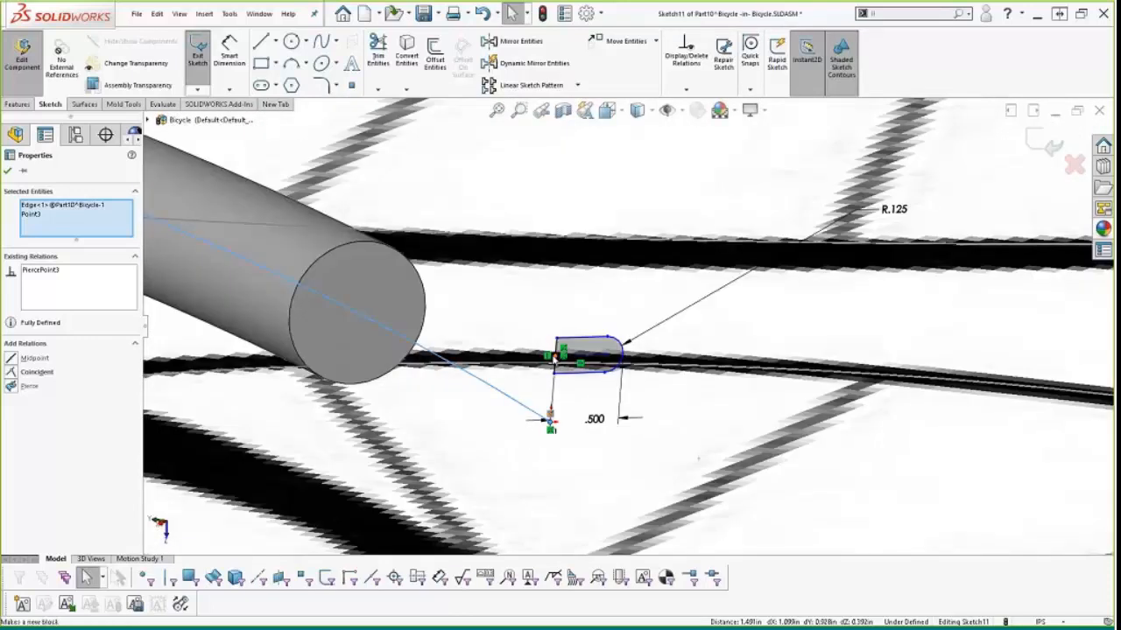
Step: Make the arc tangent to both long lines of the half slot and make those two lines parallel
mouse_move(555, 358)
mouse_down()
mouse_move(549, 422)
mouse_move(554, 353)
mouse_up()
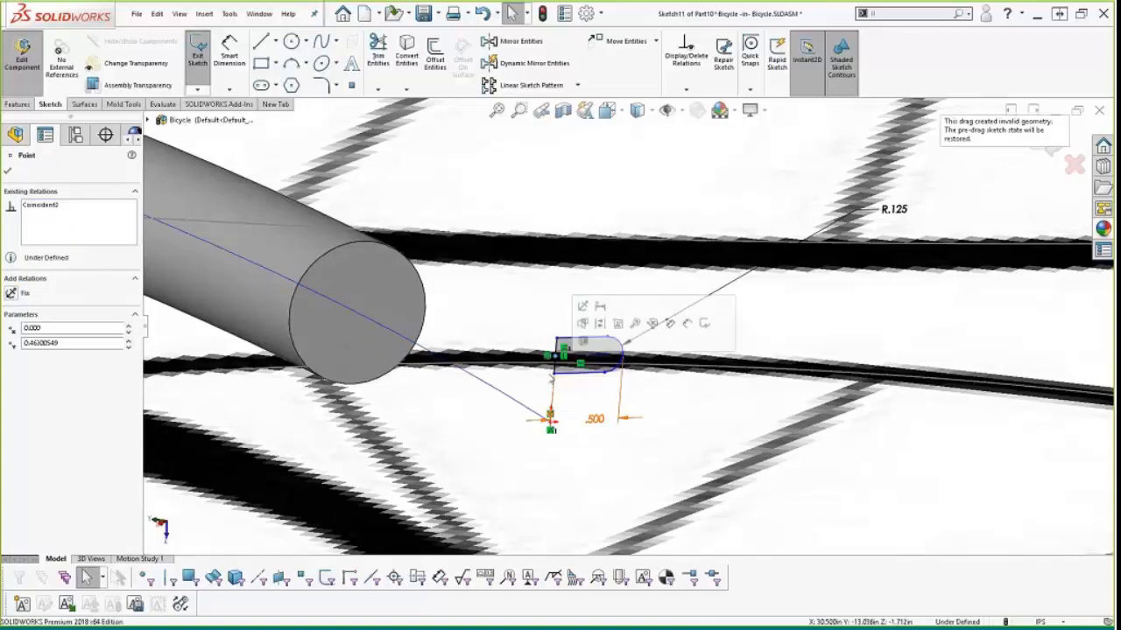
click(604, 373)
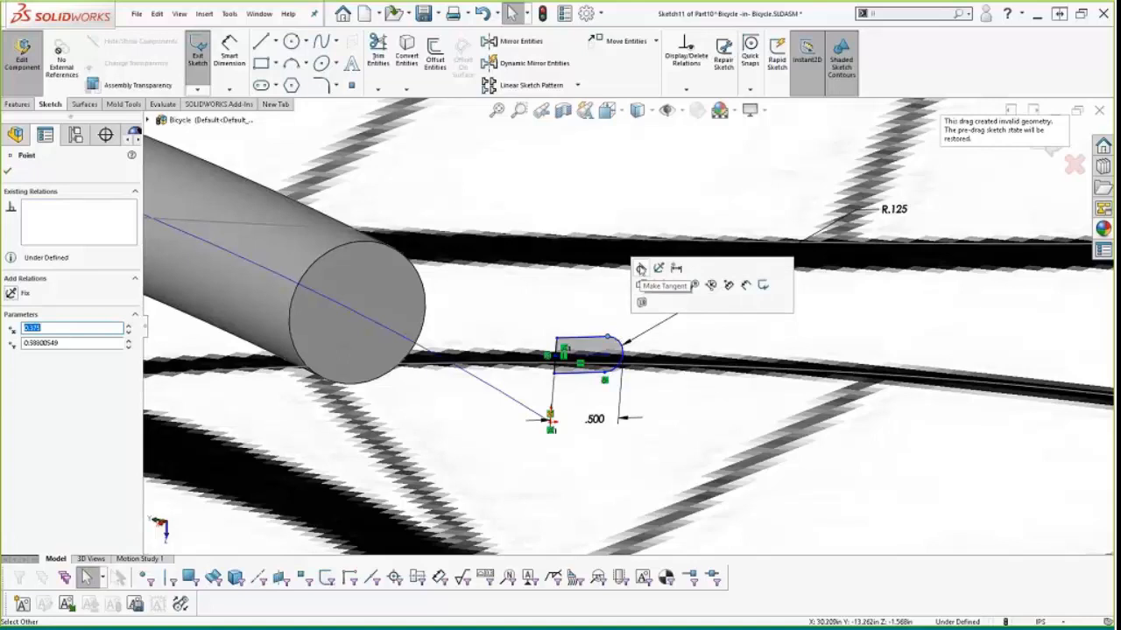
click(581, 338)
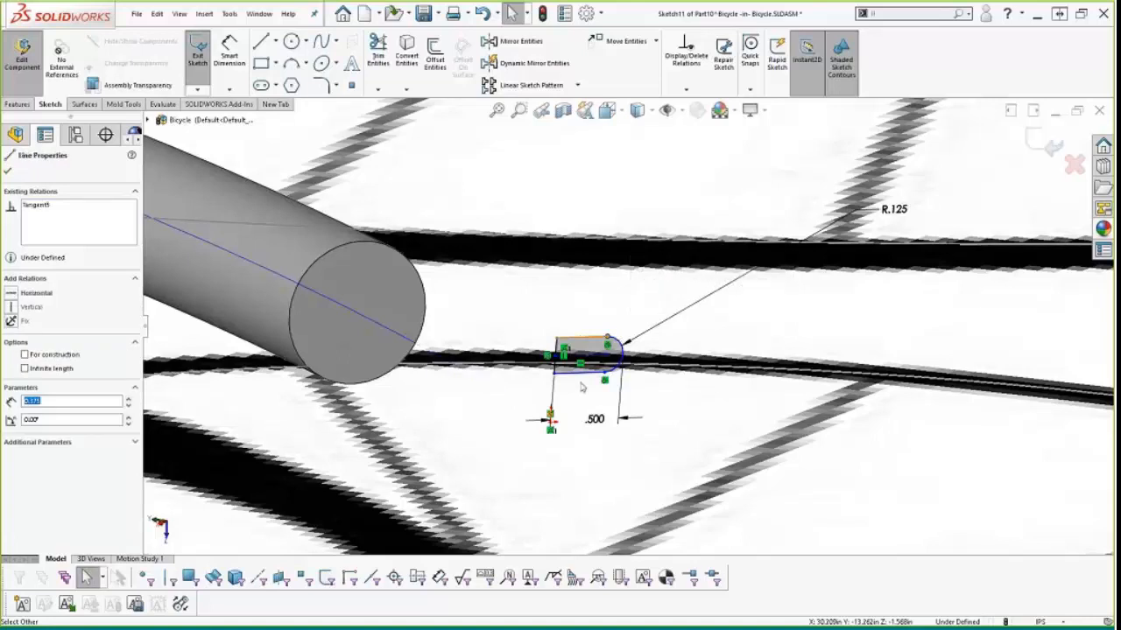
ctrl+click(580, 374)
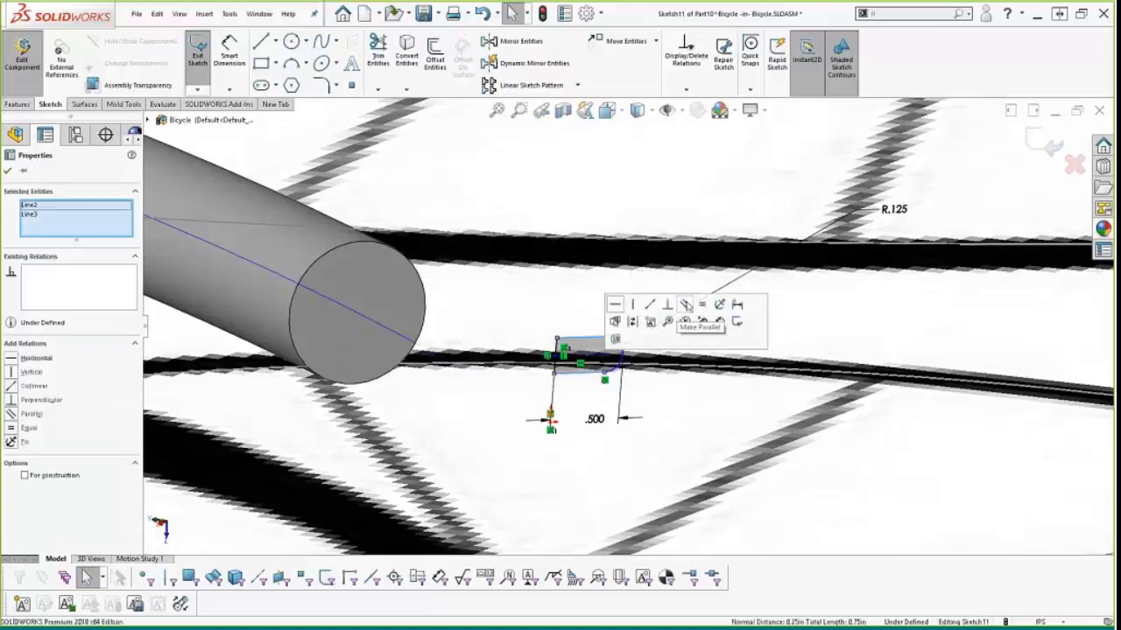
click(684, 304)
click(659, 396)
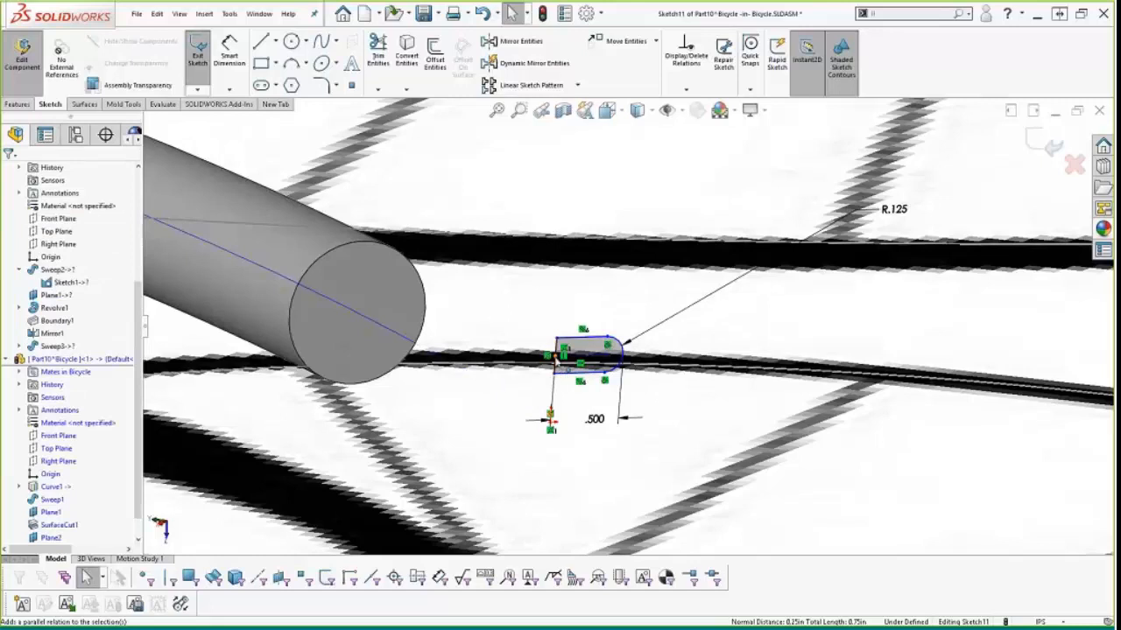
Step: Make the half slot's long line perpendicular to its end line, place the end's centre point on the origin, and exit the sketch
click(555, 359)
drag(556, 359, 611, 371)
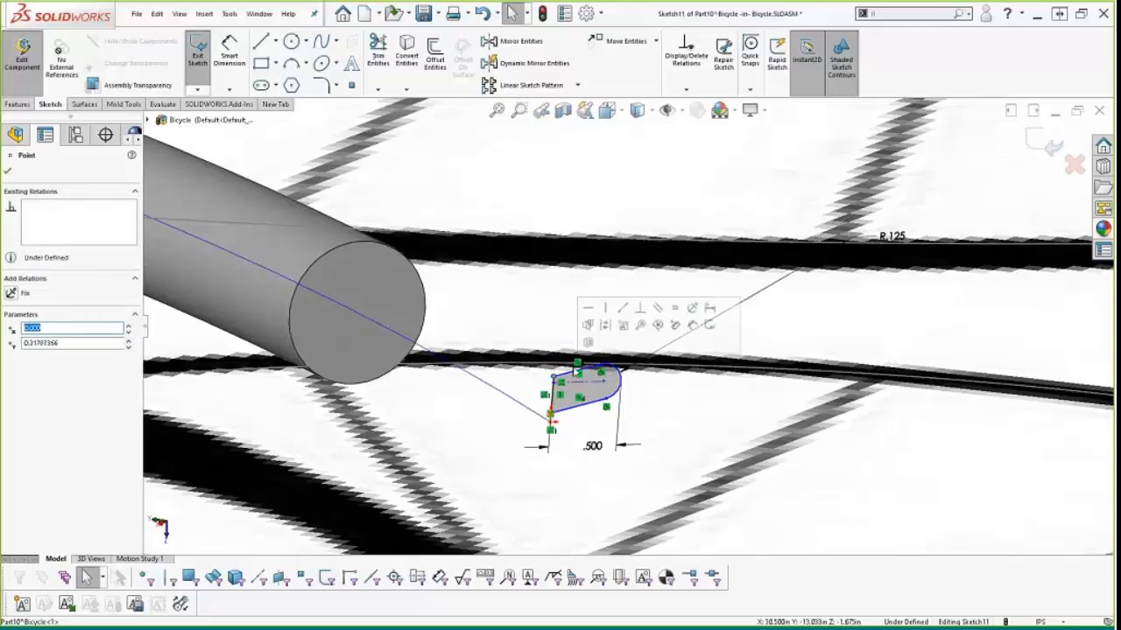
click(640, 309)
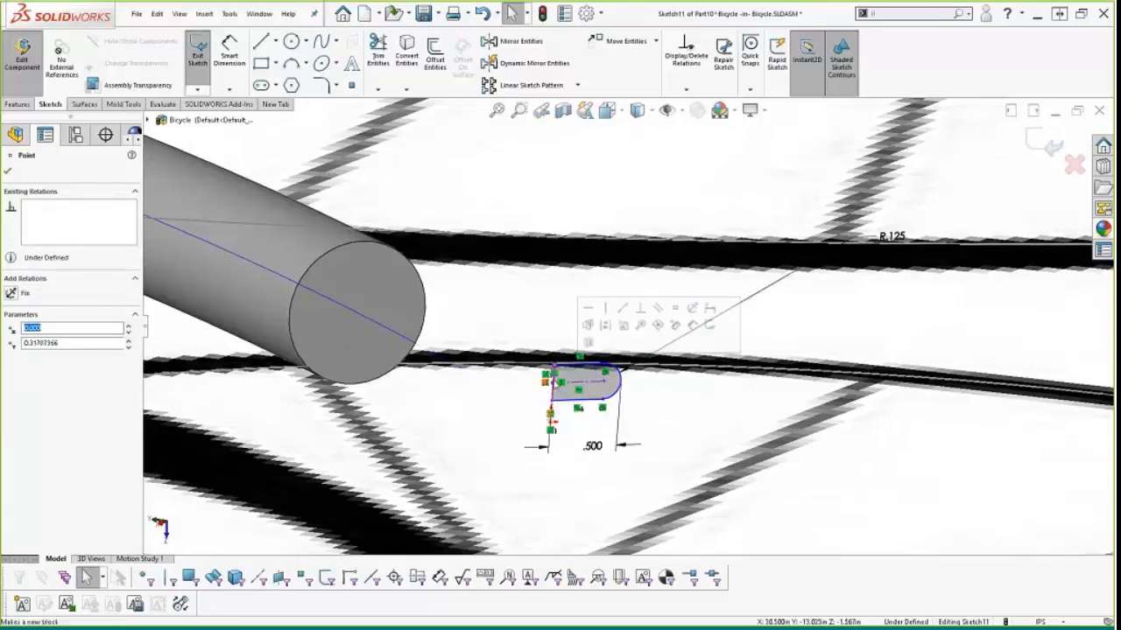
drag(552, 382, 556, 424)
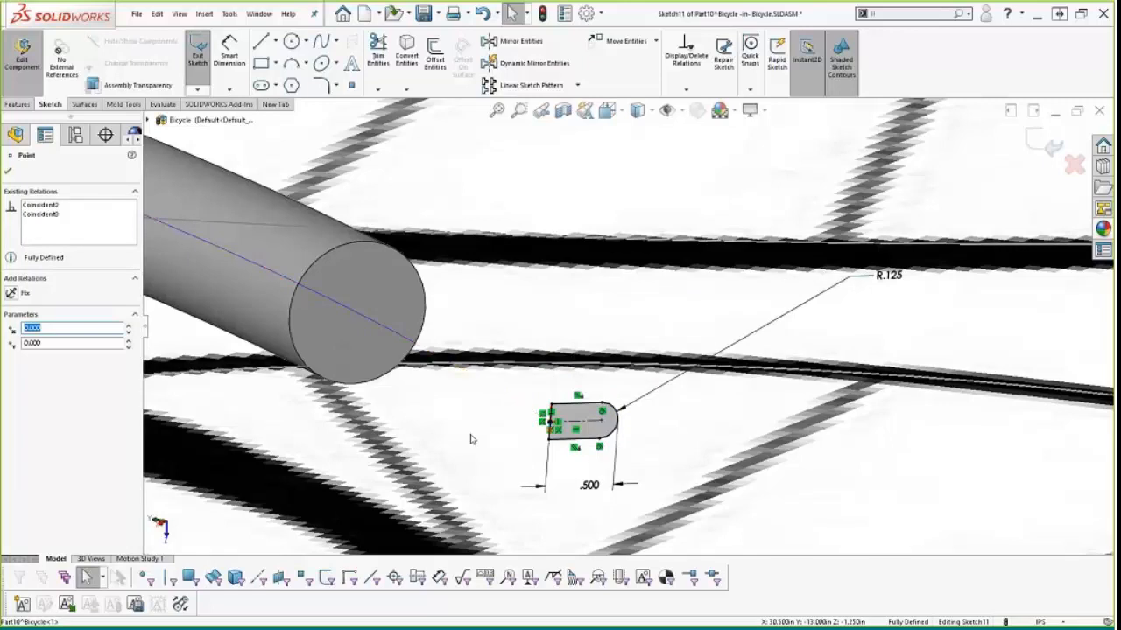
key(d)
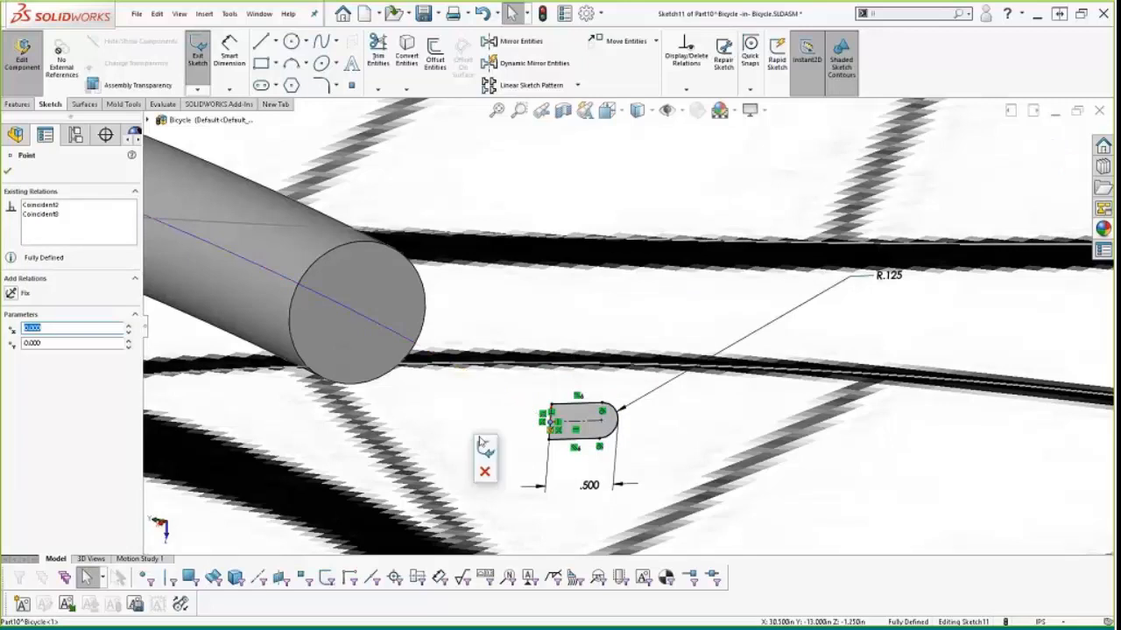
click(484, 447)
Step: Revolve the half slot 180 degrees about its straight end line to form a rounded flat tab
key(s)
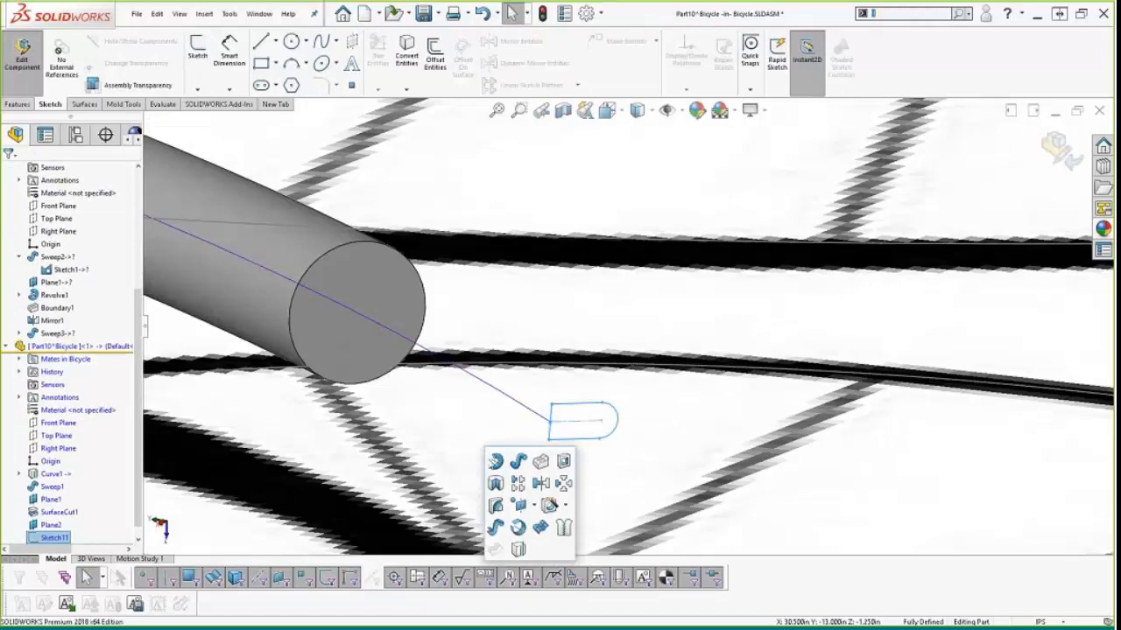
click(495, 461)
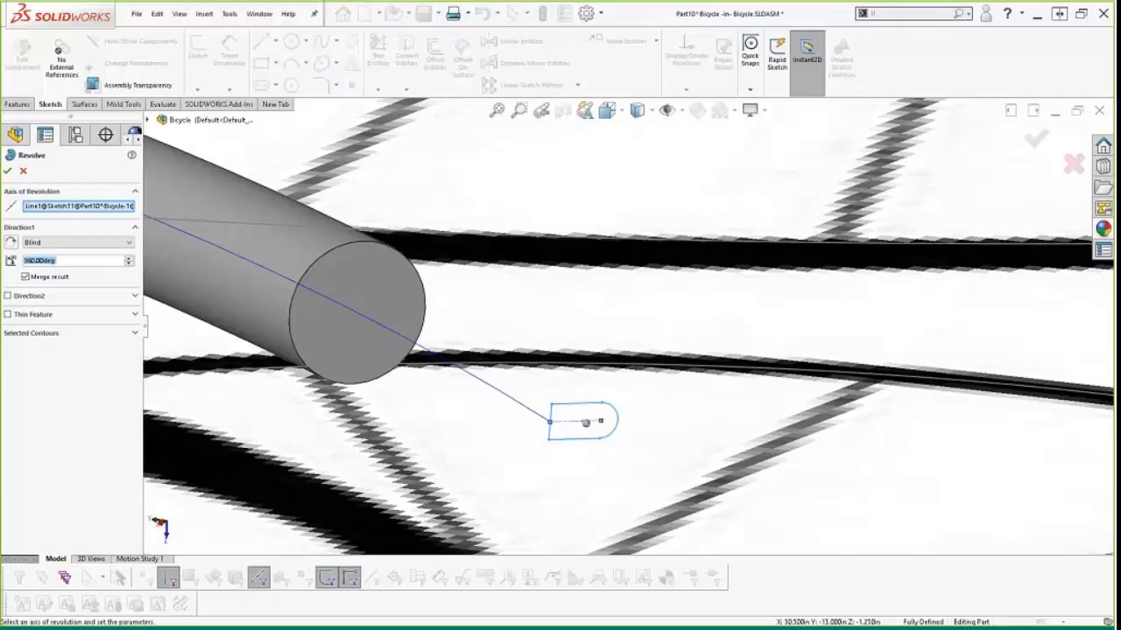
text(1)
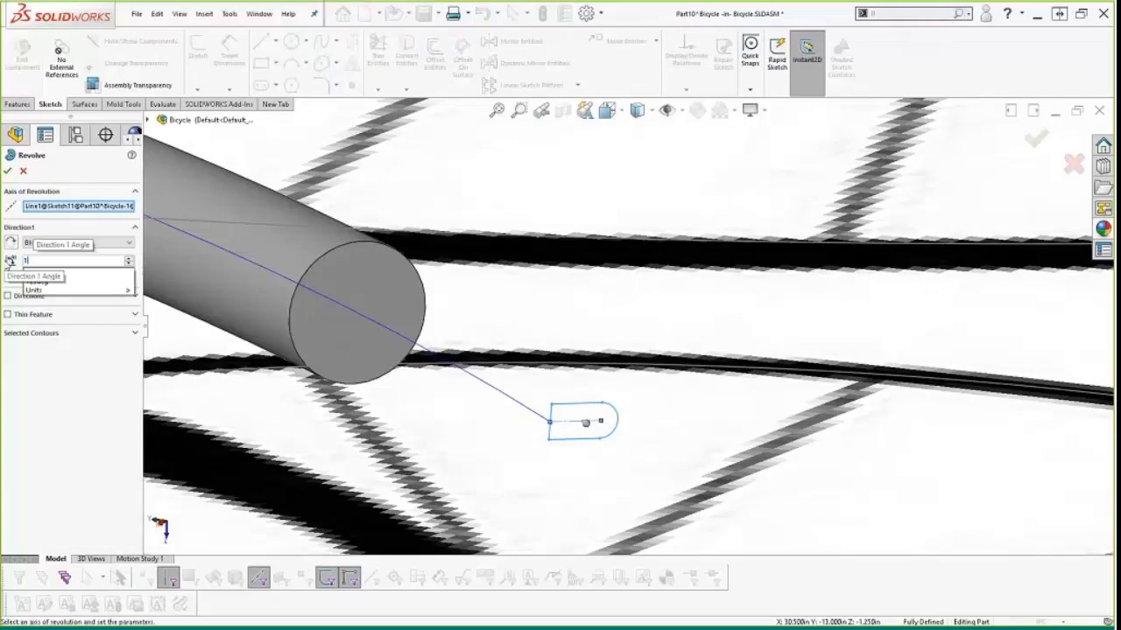
text(80)
key(Return)
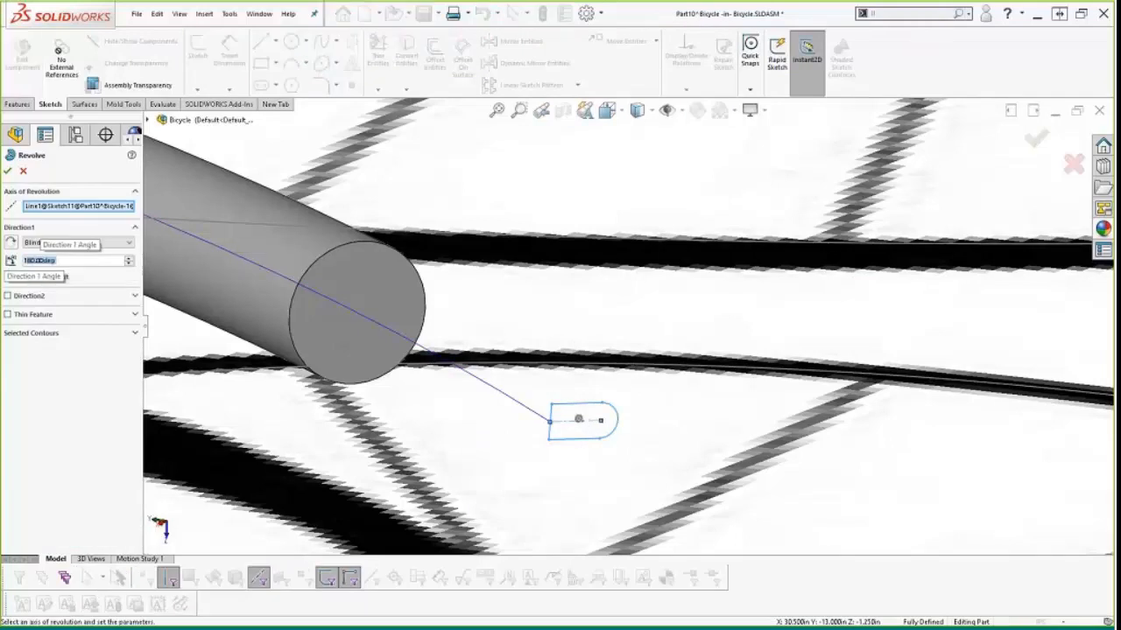
right_click(76, 214)
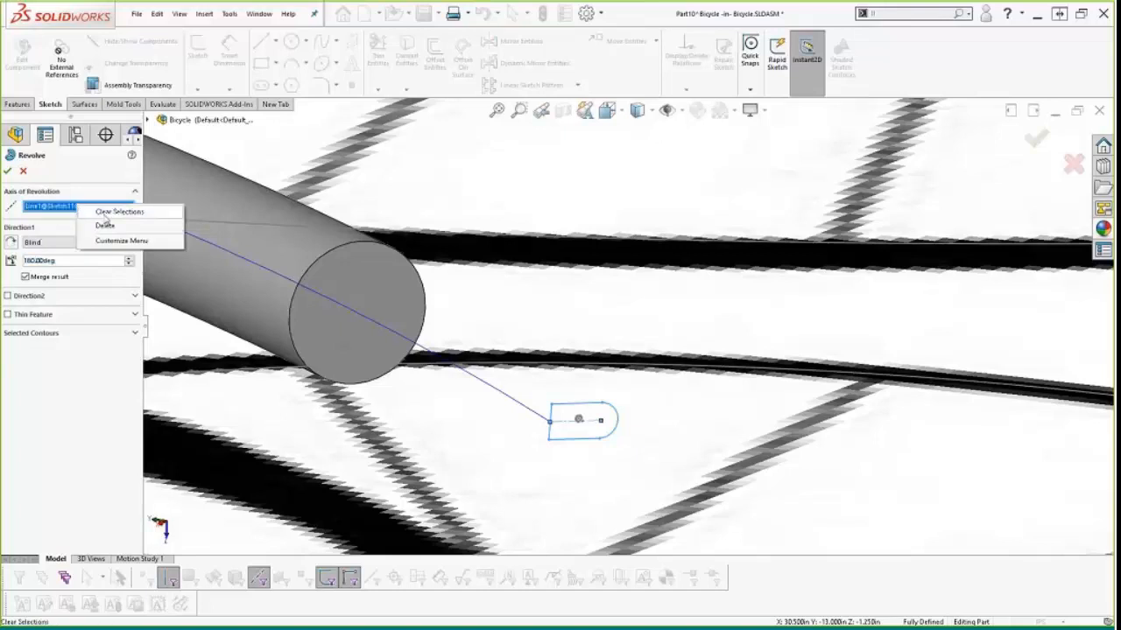
click(110, 211)
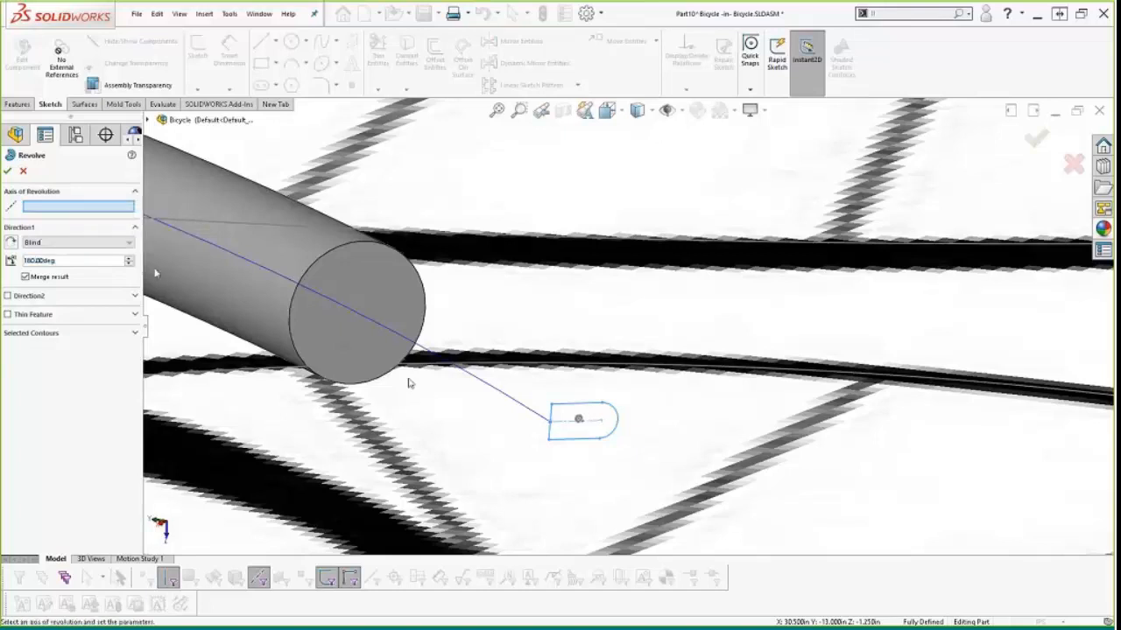
click(552, 420)
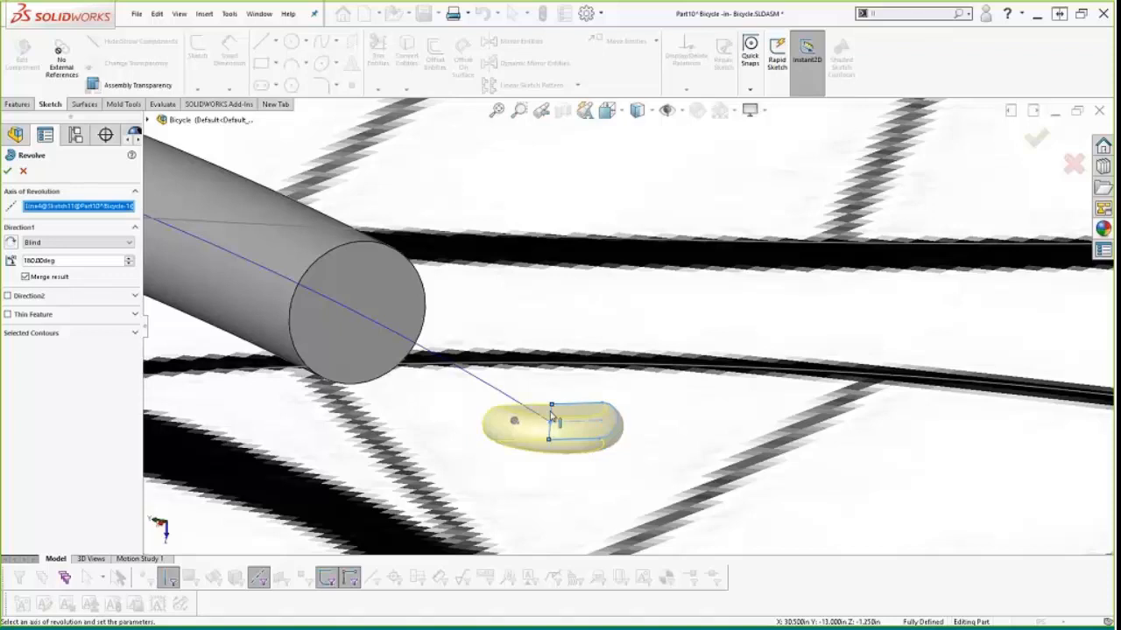
key(Return)
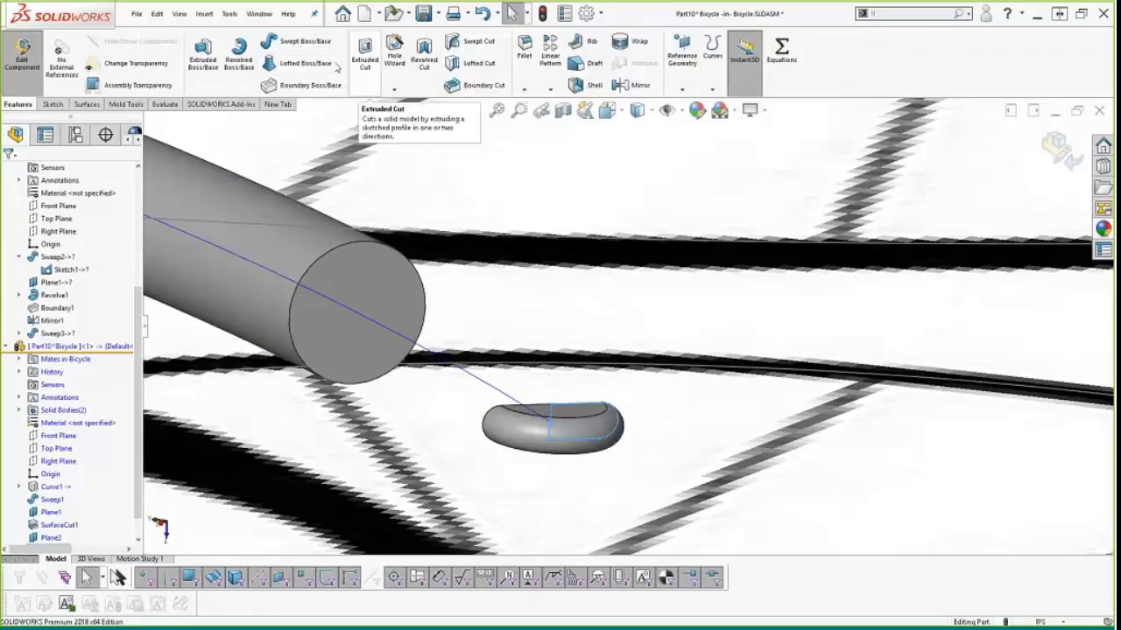
Step: Start a boundary boss with the tube's circular end edge and the flattened tab's closed outline as Direction 1 profiles
click(302, 85)
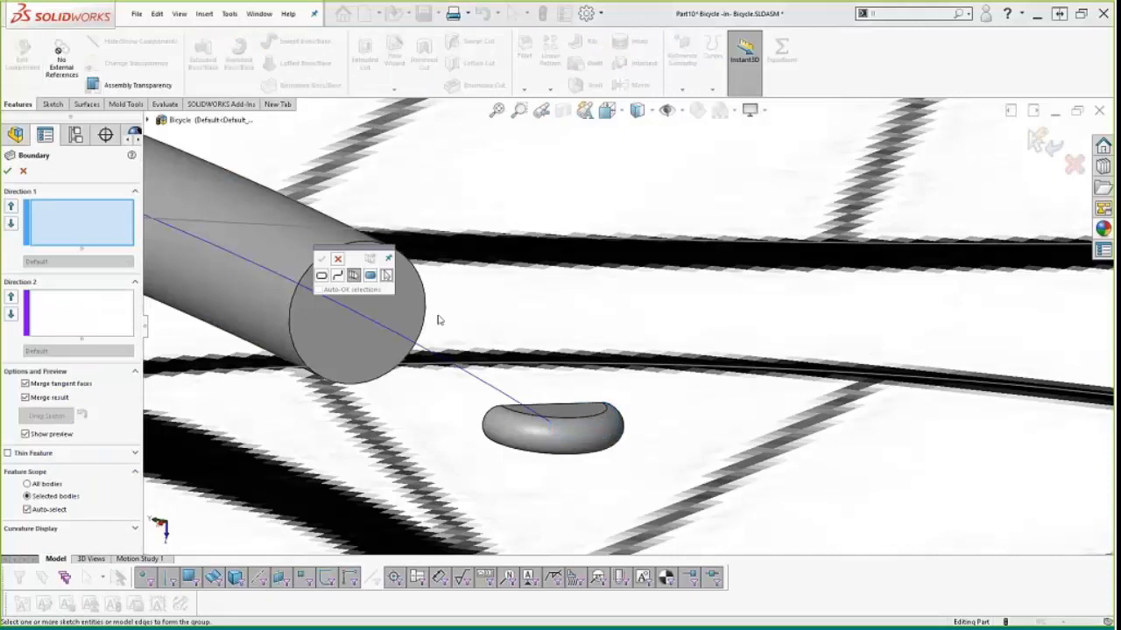
click(424, 319)
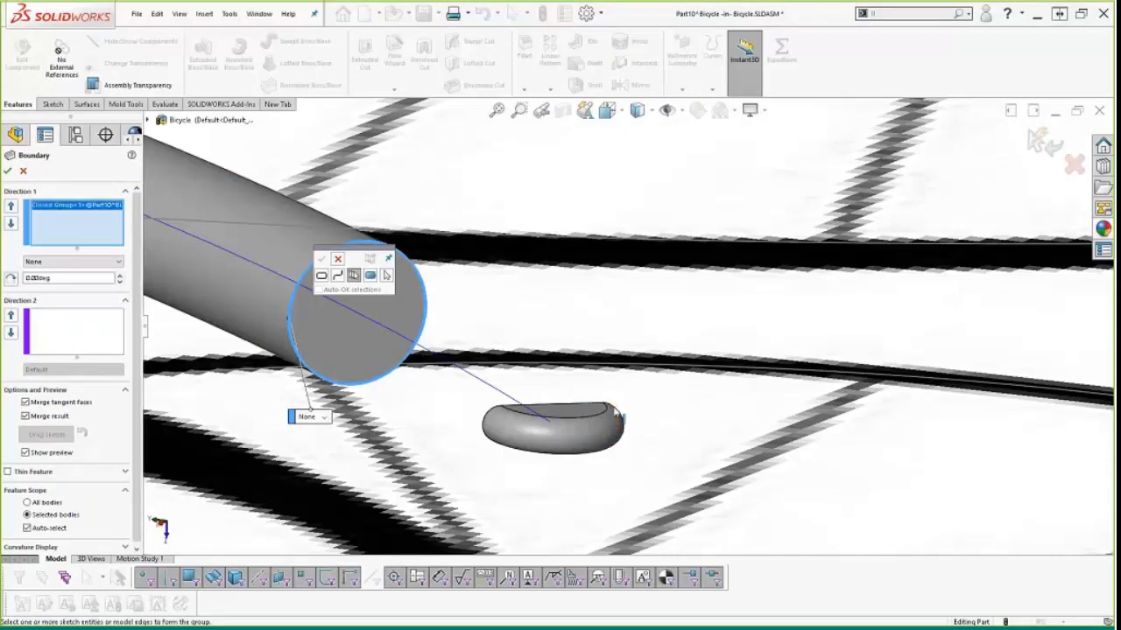
click(616, 414)
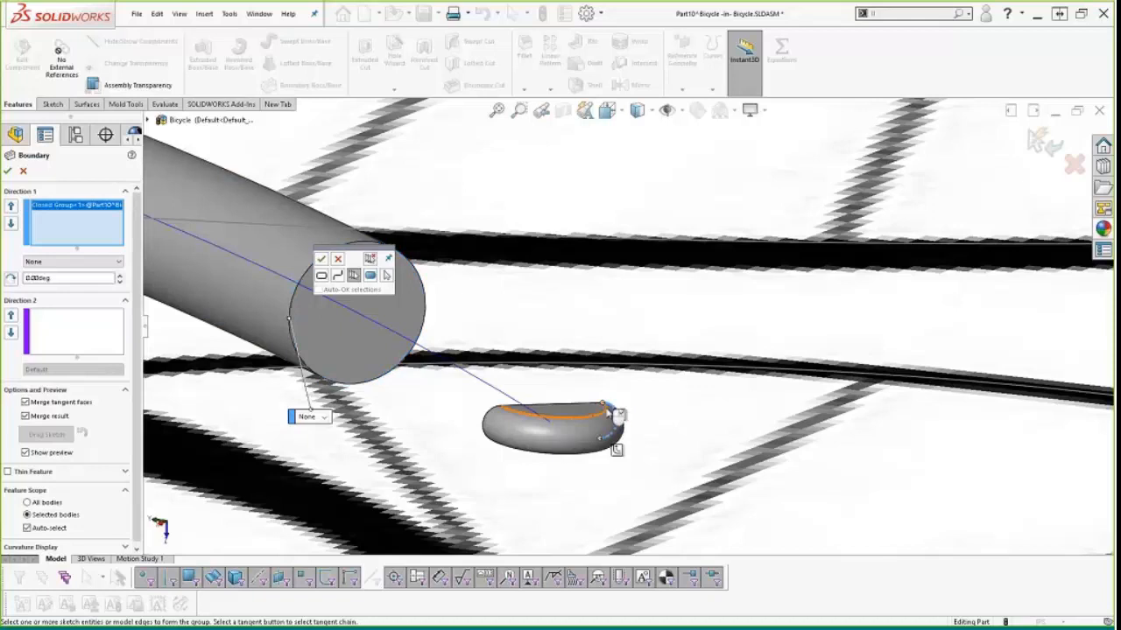
click(621, 415)
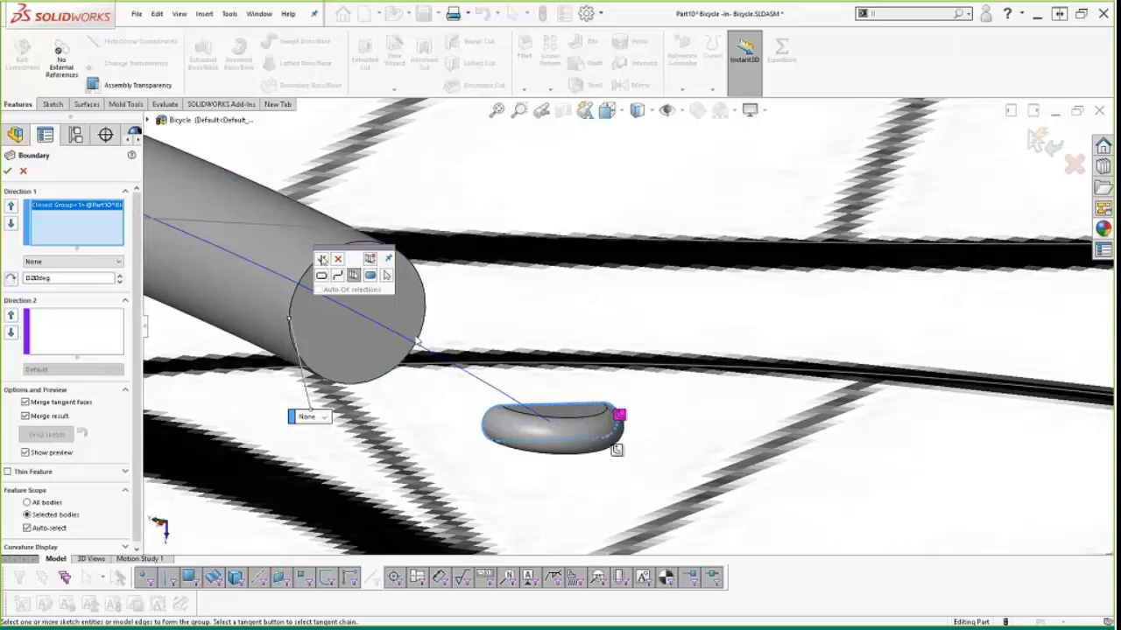
click(322, 259)
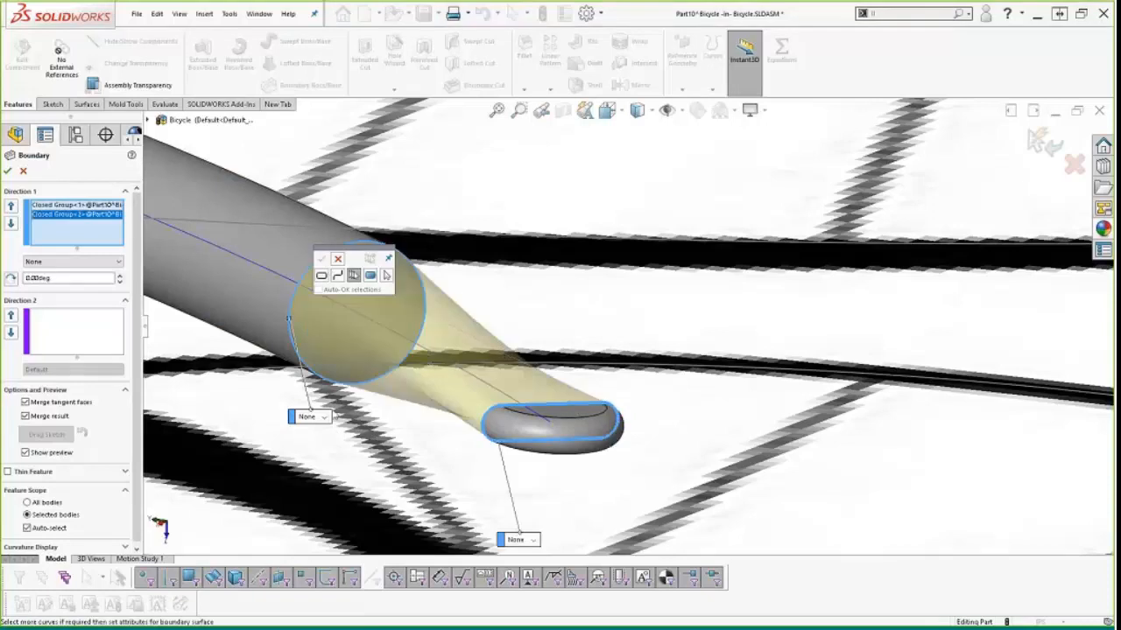
Step: Set both boundary profiles to Tangency To Face, aligned with the outer side faces of tube and tab, and create the blend
click(309, 417)
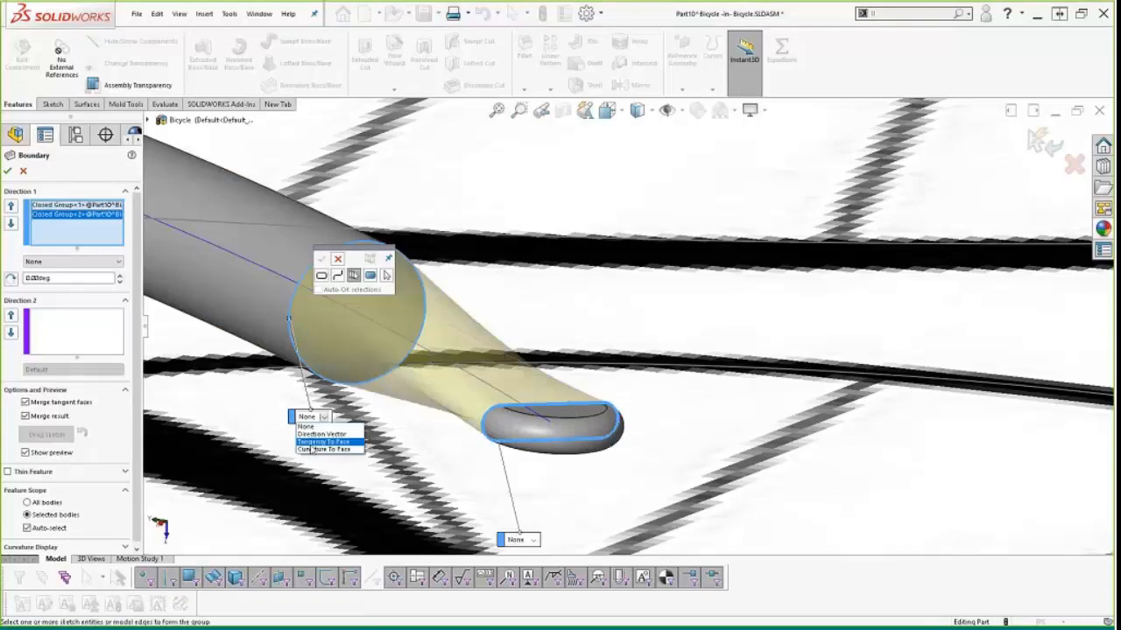
click(310, 443)
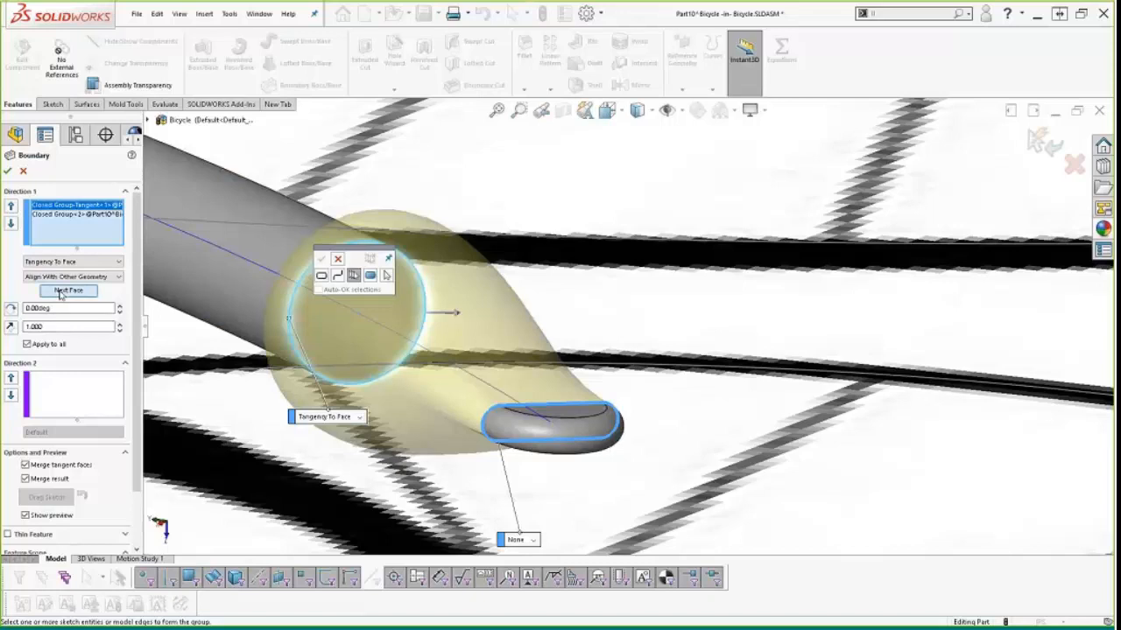
click(61, 292)
click(522, 539)
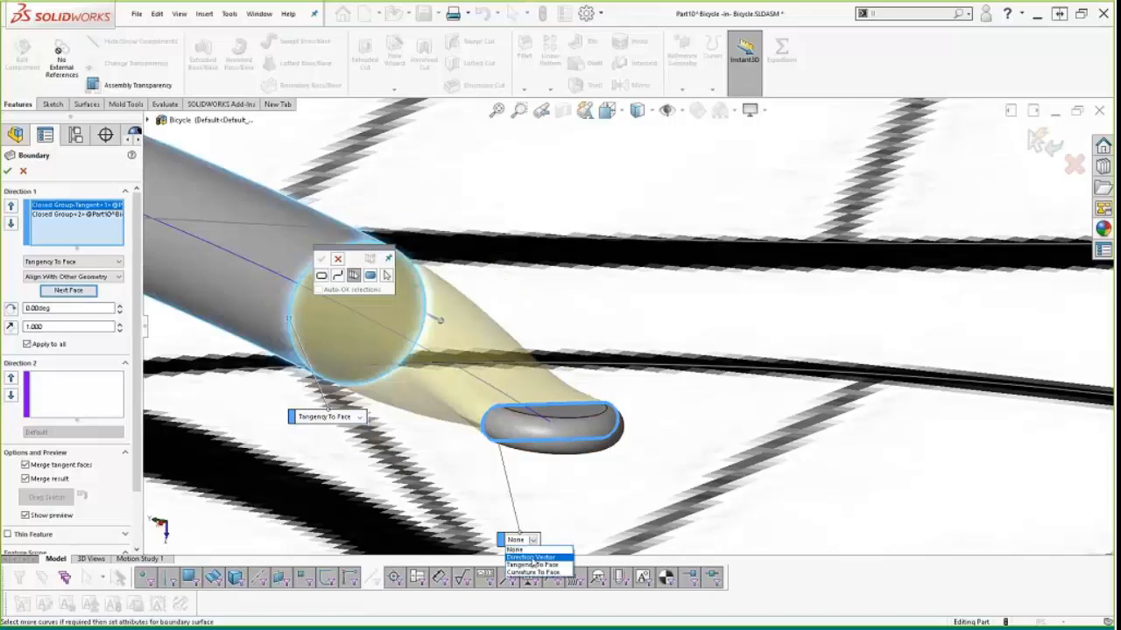
click(530, 565)
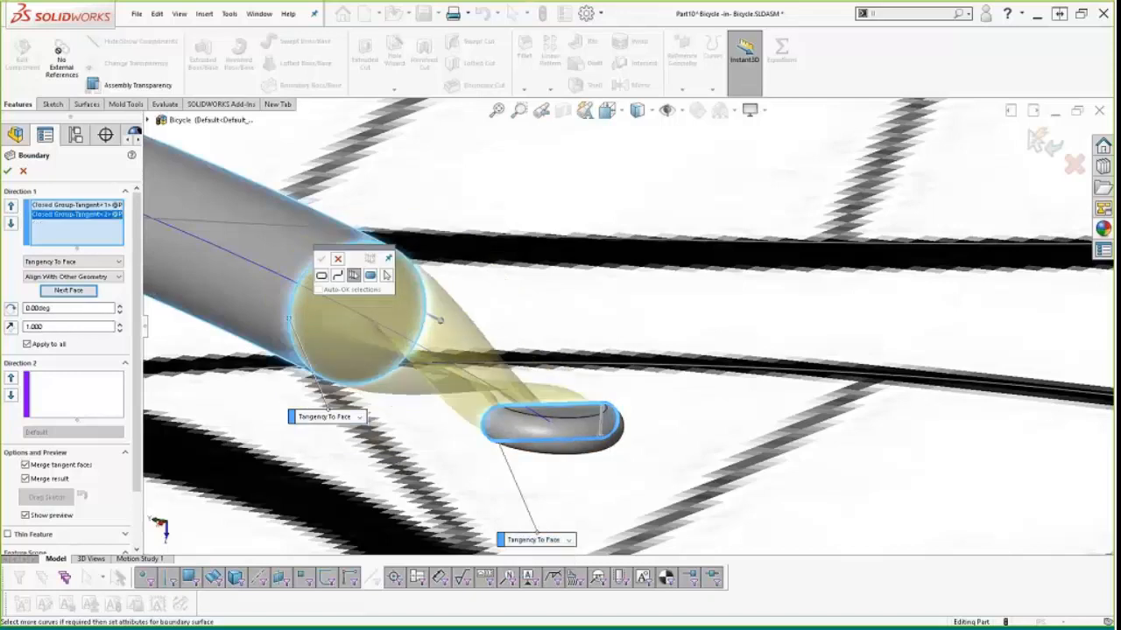
click(70, 291)
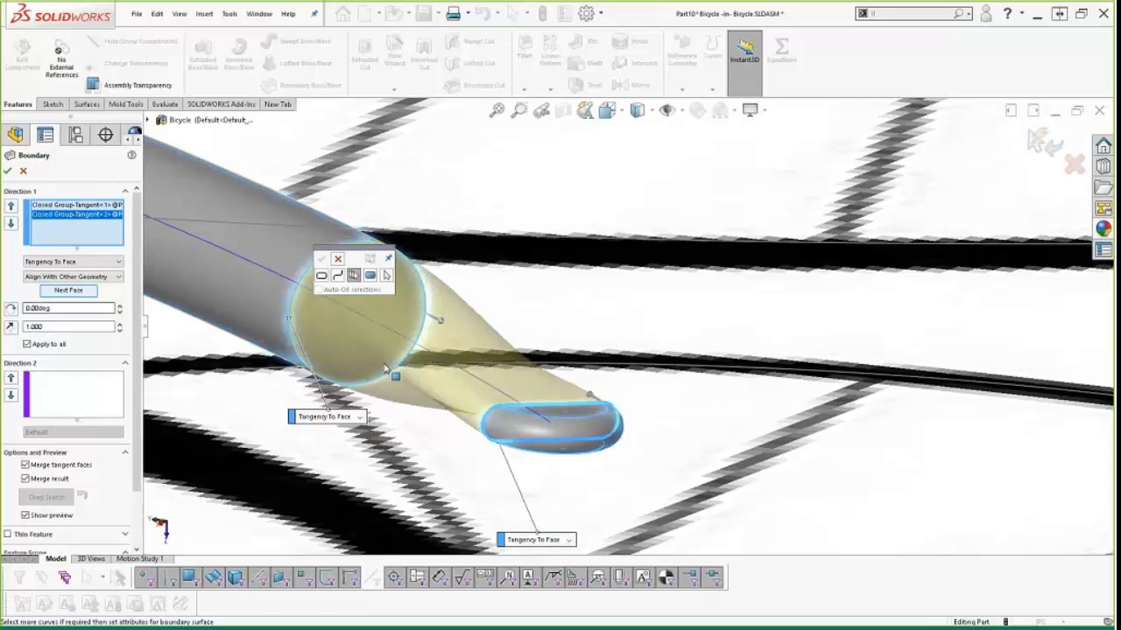
middle_drag(518, 376, 464, 424)
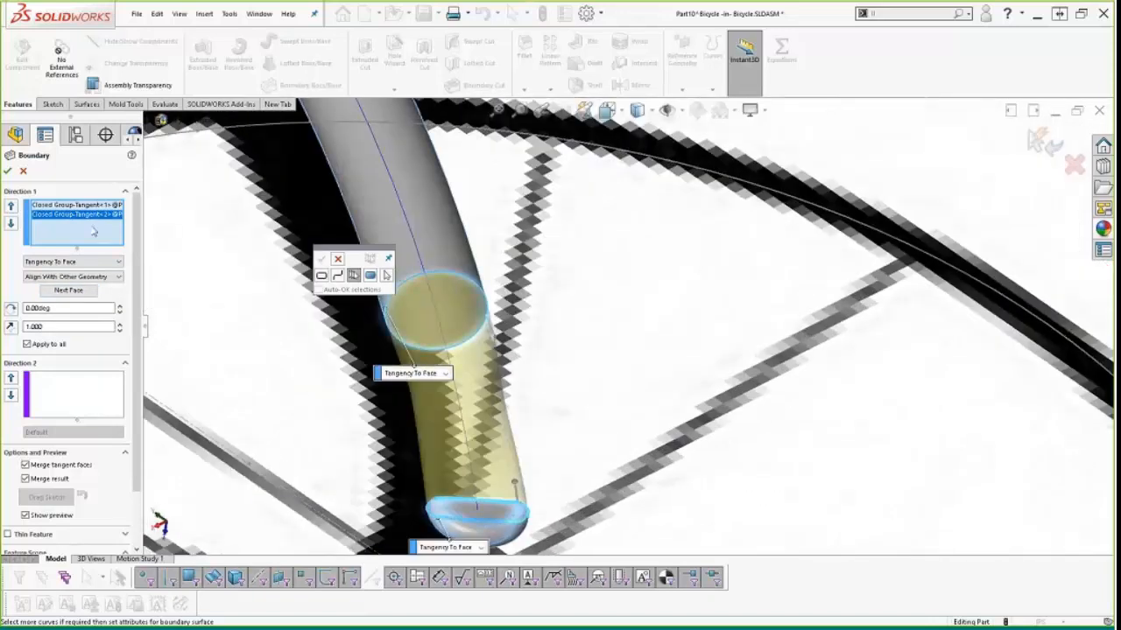
click(8, 171)
Step: Mirror the whole rear fork body about the fork part's Front Plane, as a body instead of the preselected boundary feature
middle_drag(462, 430, 508, 337)
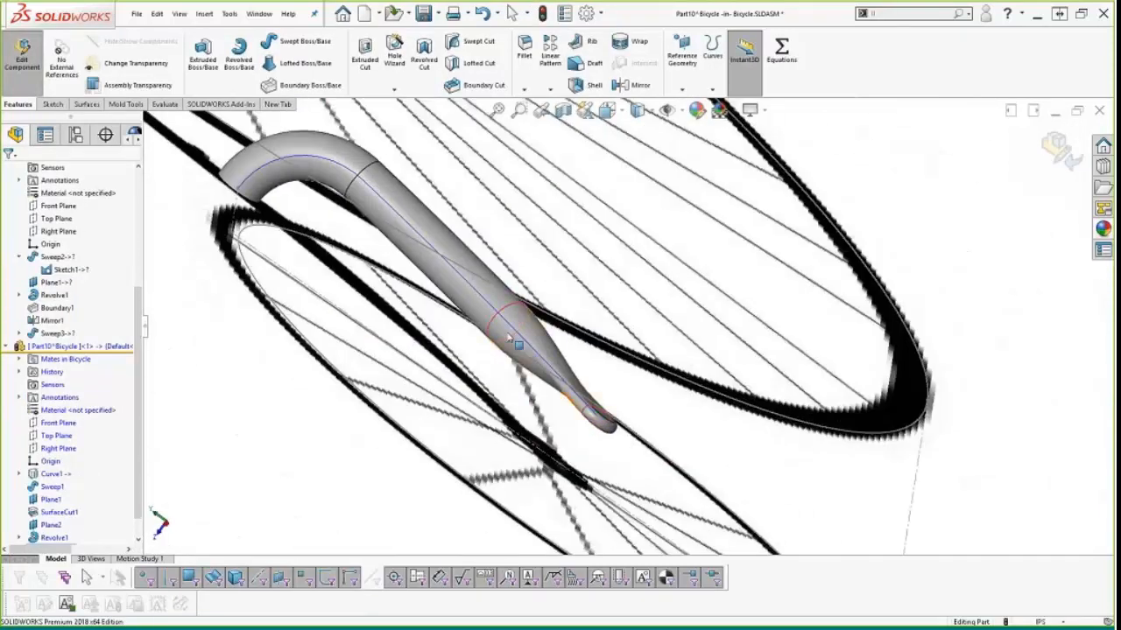
scroll(508, 337, up, 3)
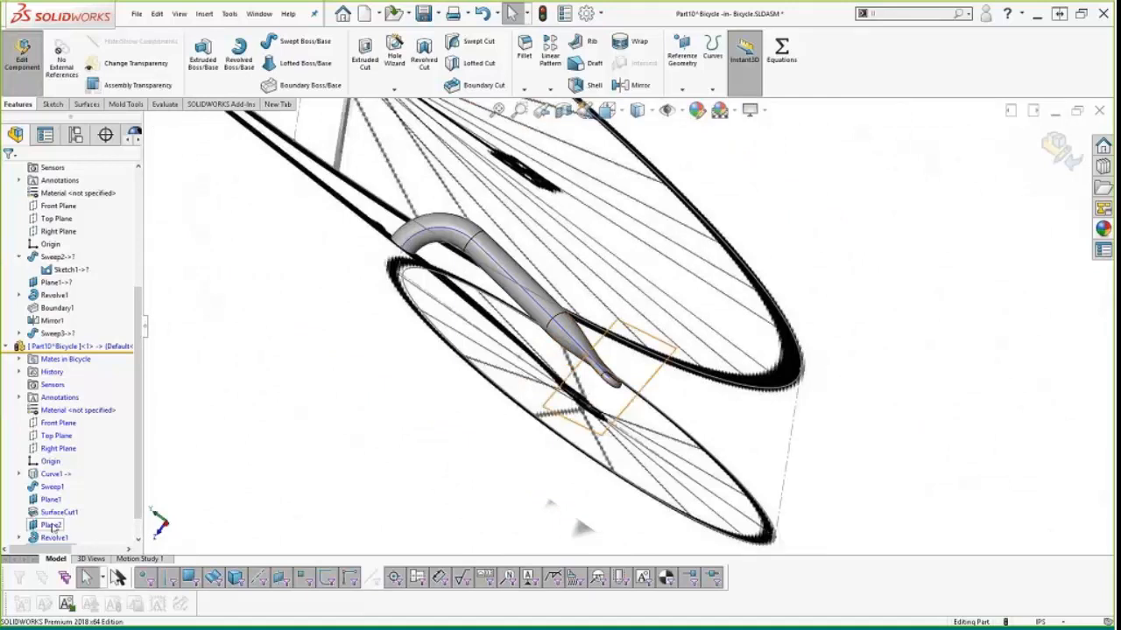
key(s)
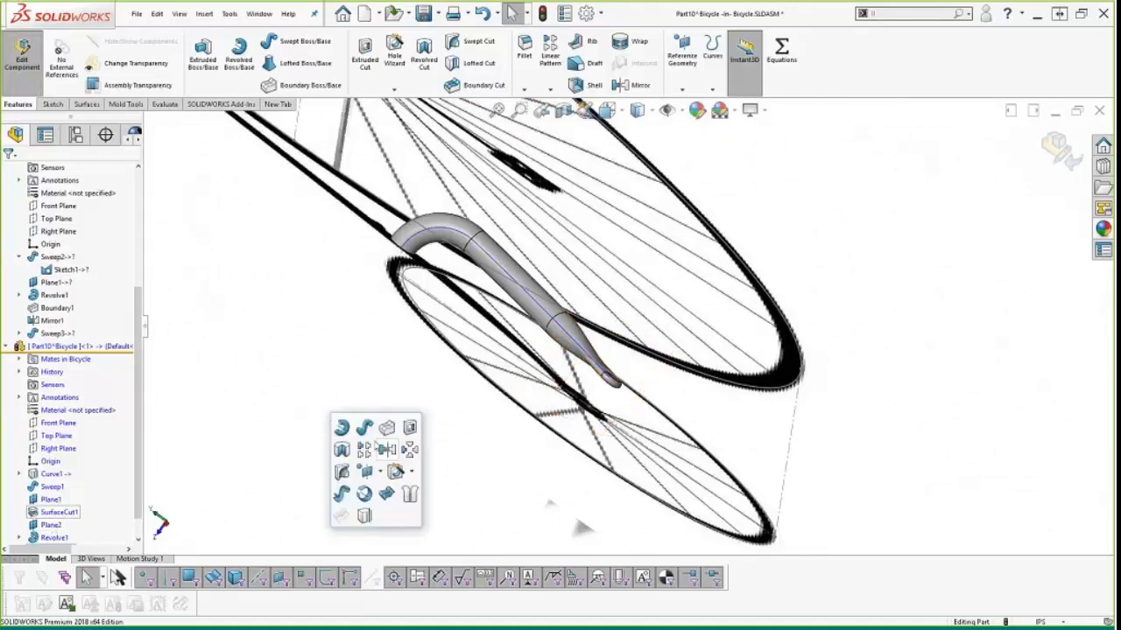
click(387, 450)
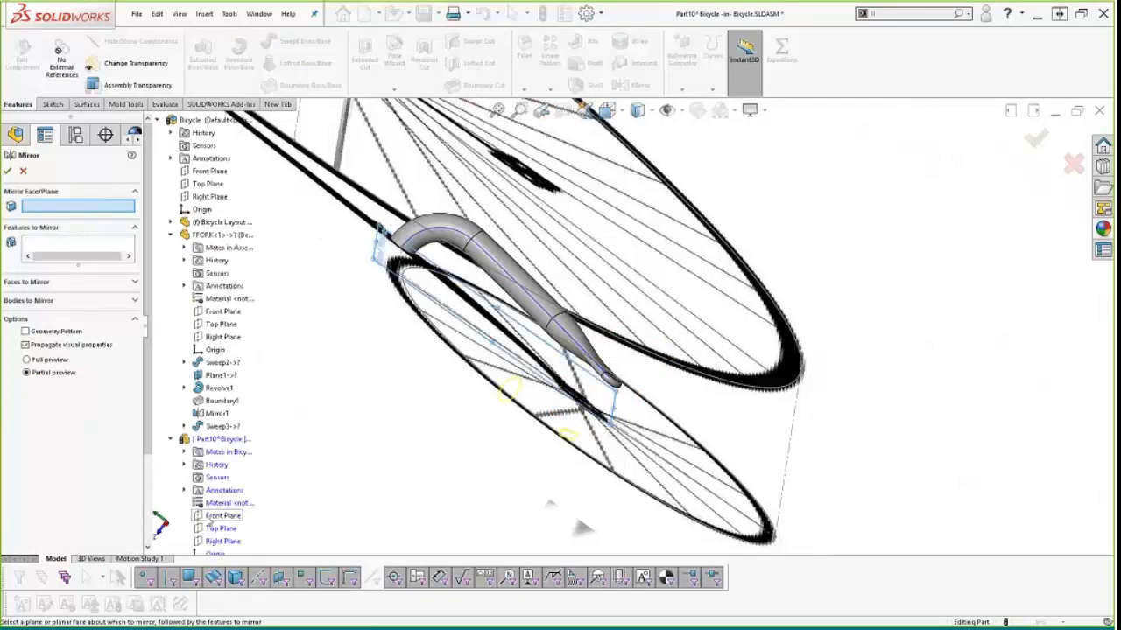
click(210, 517)
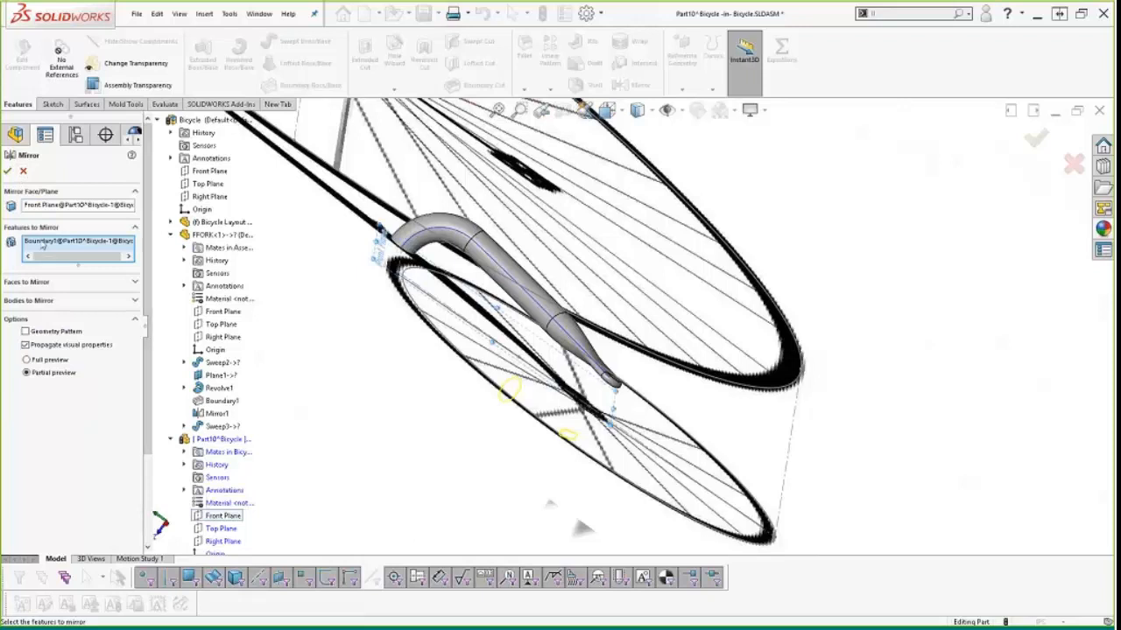
right_click(50, 247)
click(73, 264)
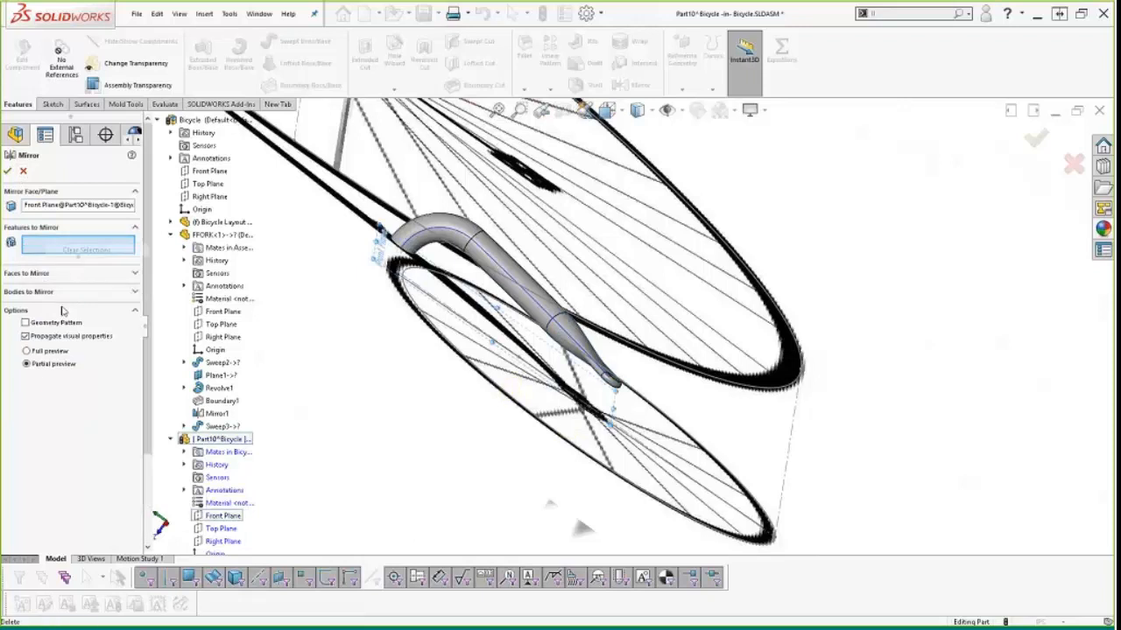
click(135, 293)
click(506, 268)
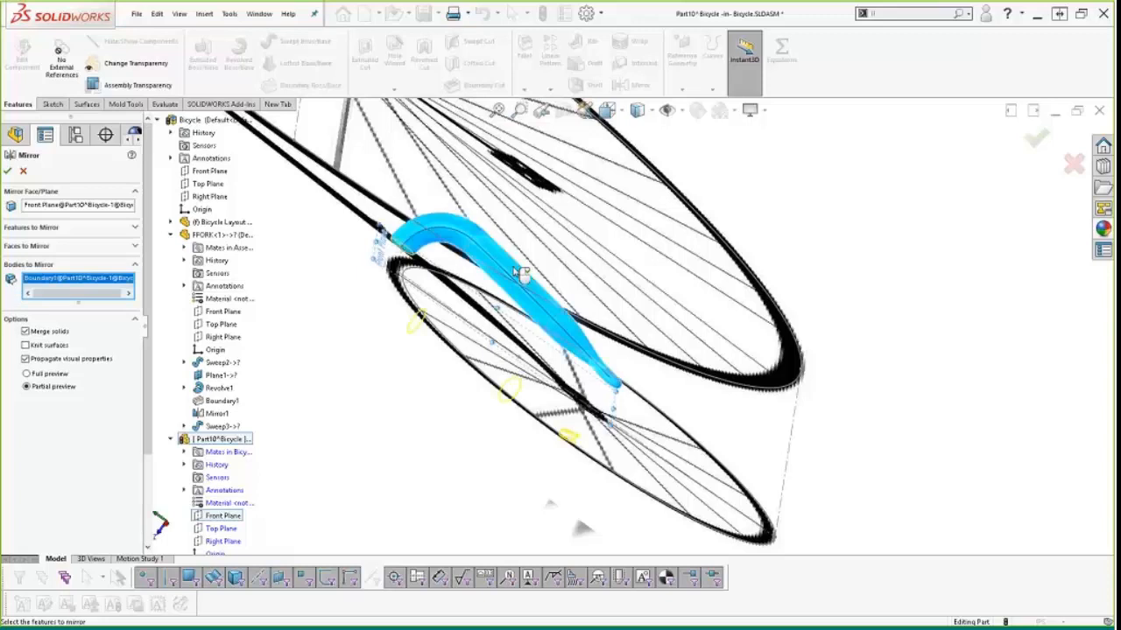
right_click(506, 268)
Step: Open a new sketch on the rear fork part's Front Plane
middle_drag(435, 397, 552, 247)
scroll(544, 266, up, 5)
scroll(543, 272, up, 3)
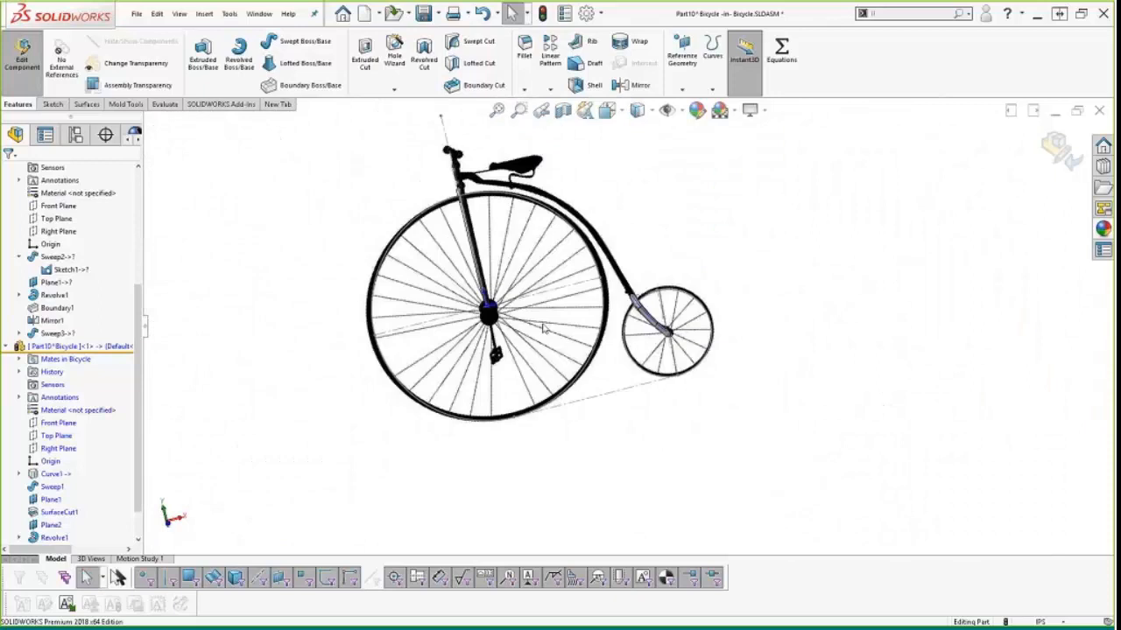
scroll(541, 263, down, 2)
scroll(535, 254, up, 2)
scroll(534, 269, down, 1)
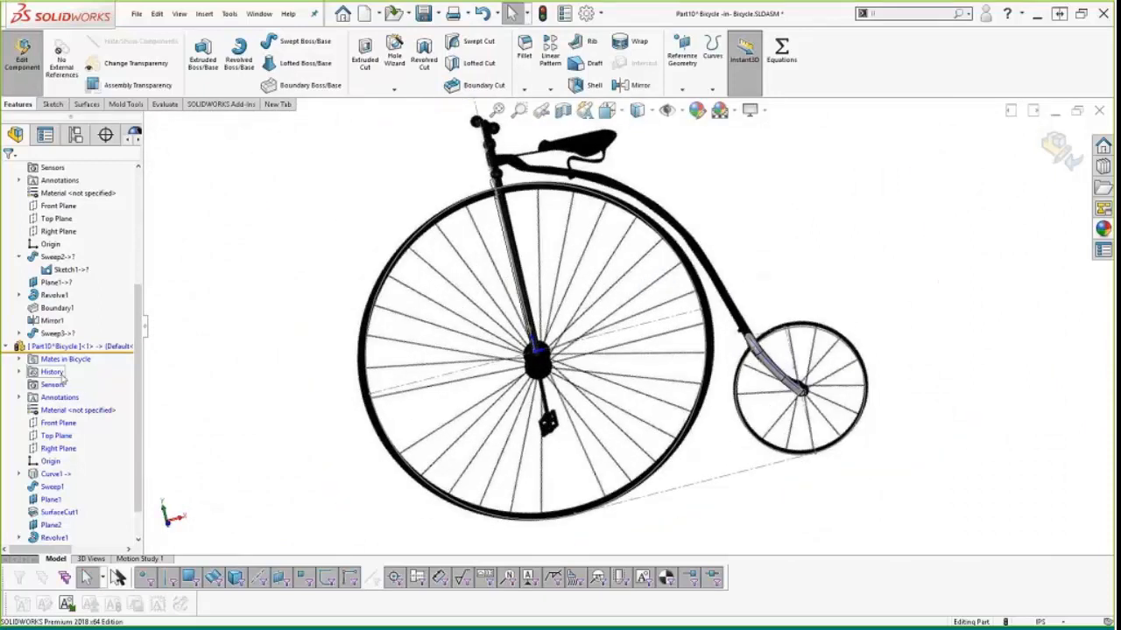
click(56, 424)
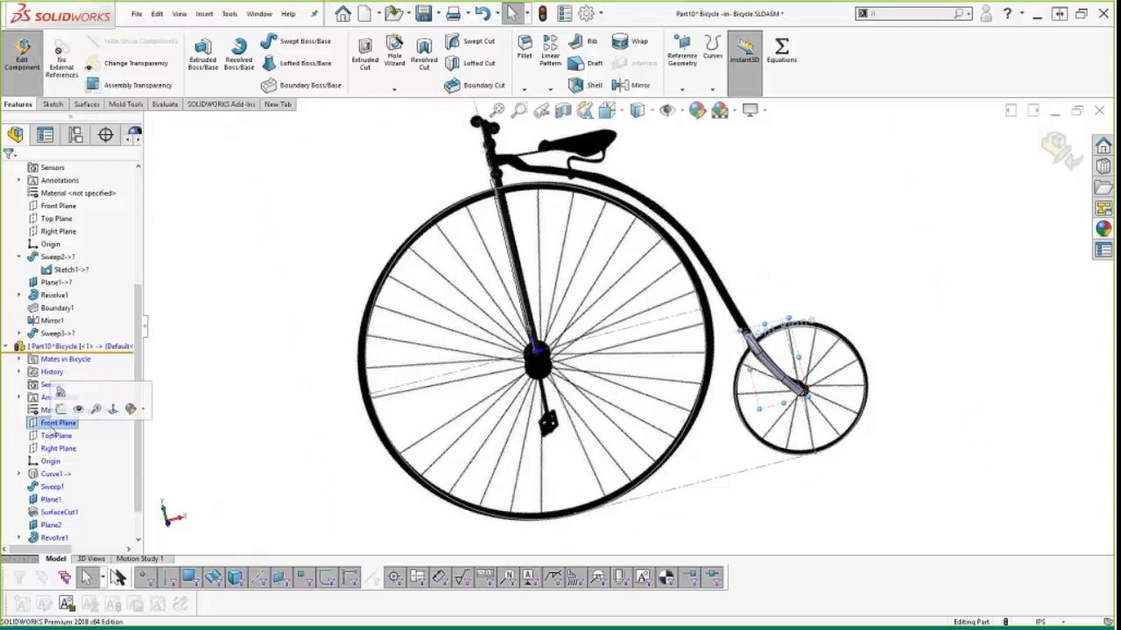
click(61, 409)
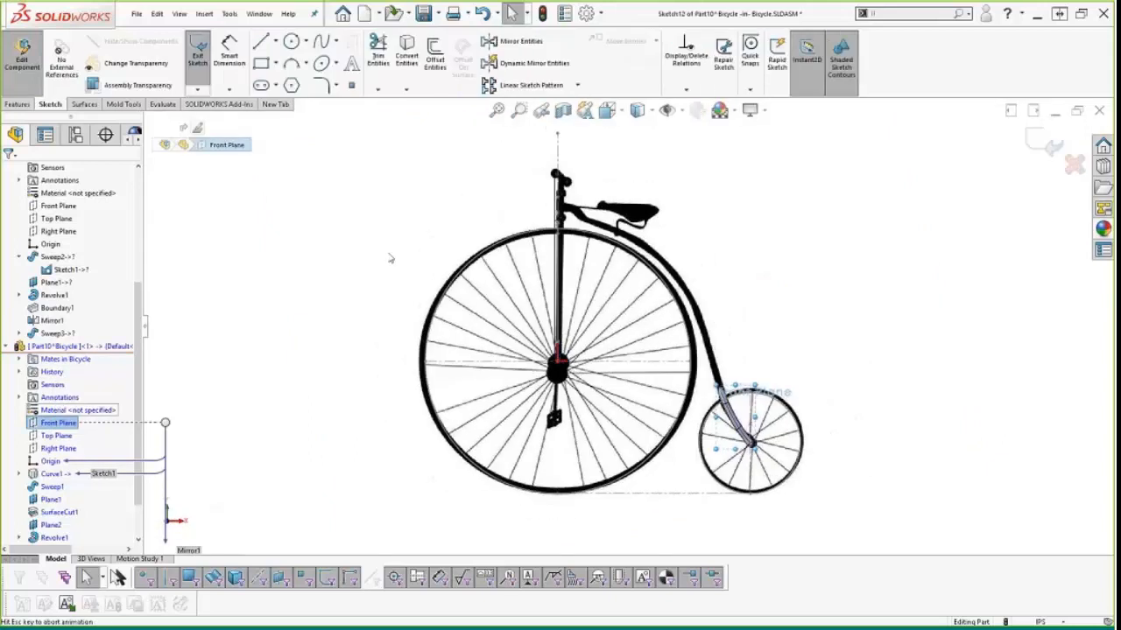
Step: Sketch a spline from the steering axis through the bend below the saddle to the upper end of the rear fork's curve
key(s)
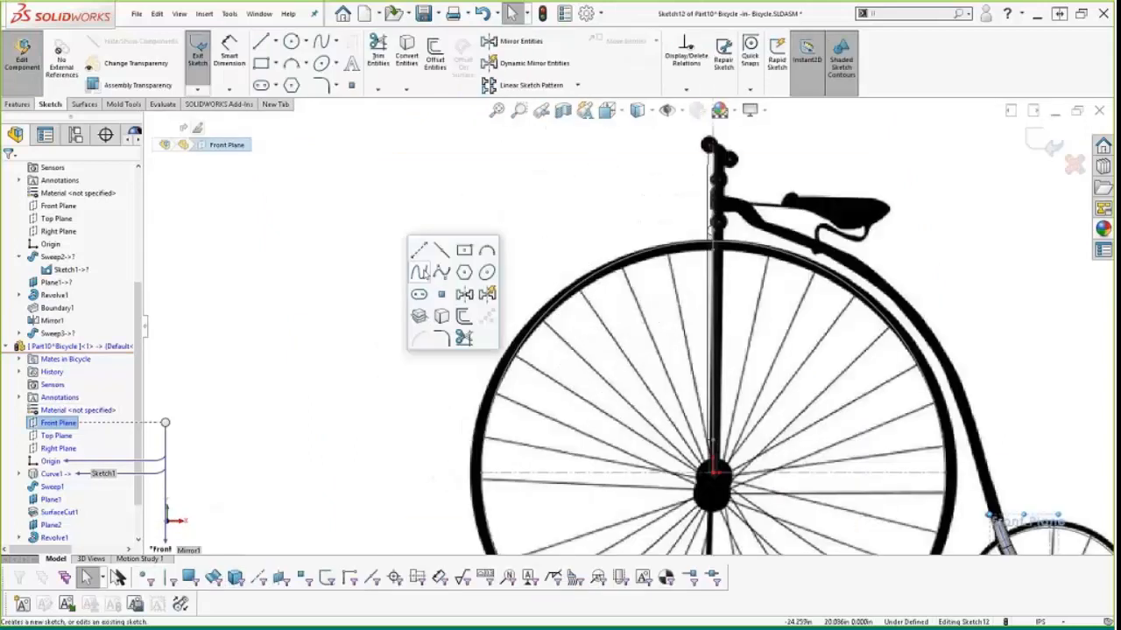
click(418, 273)
scroll(655, 229, down, 4)
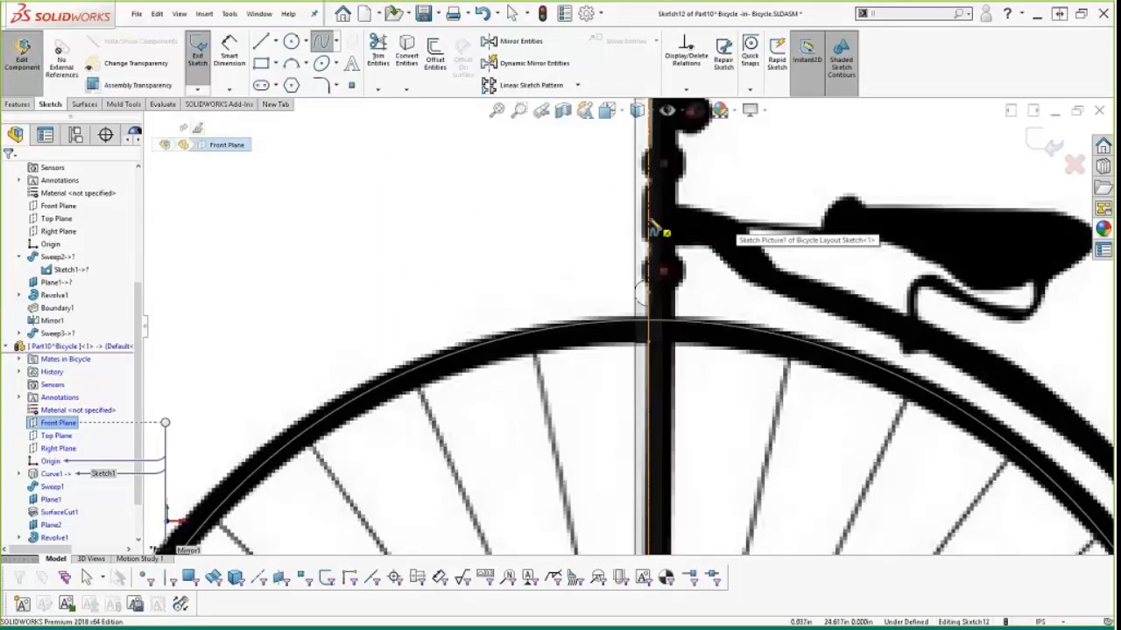
click(654, 228)
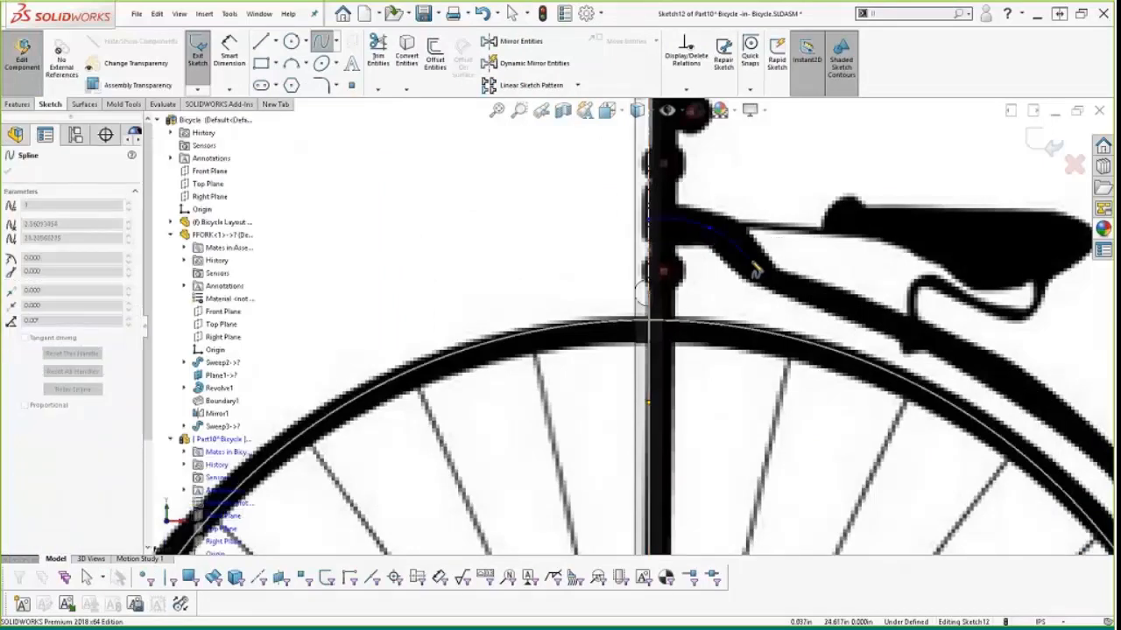
click(763, 273)
click(1021, 394)
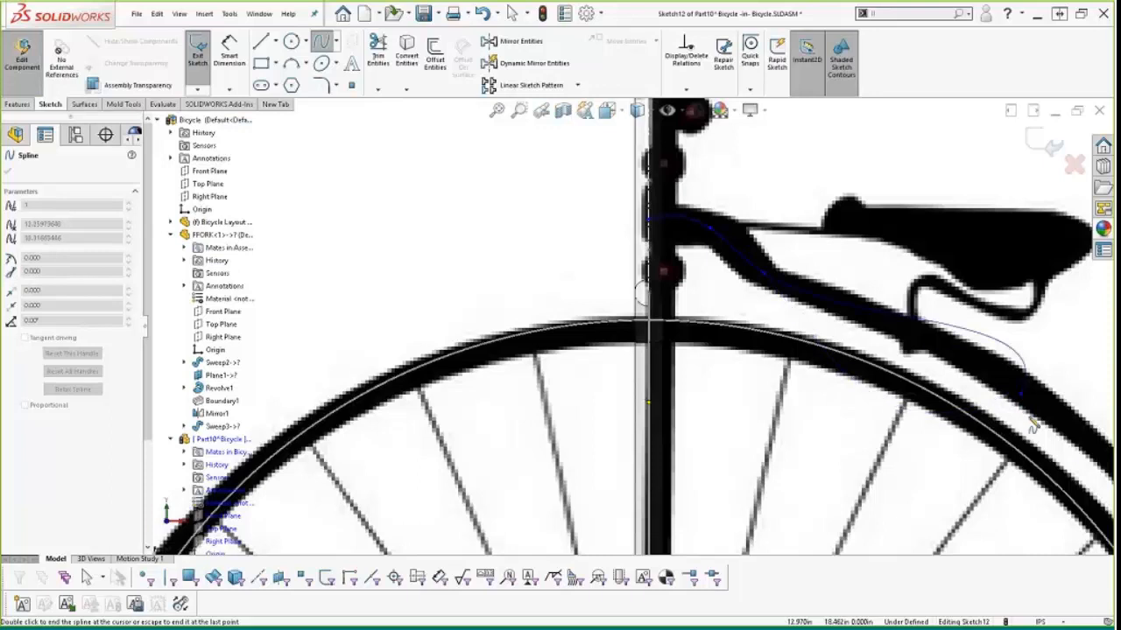
scroll(928, 517, up, 5)
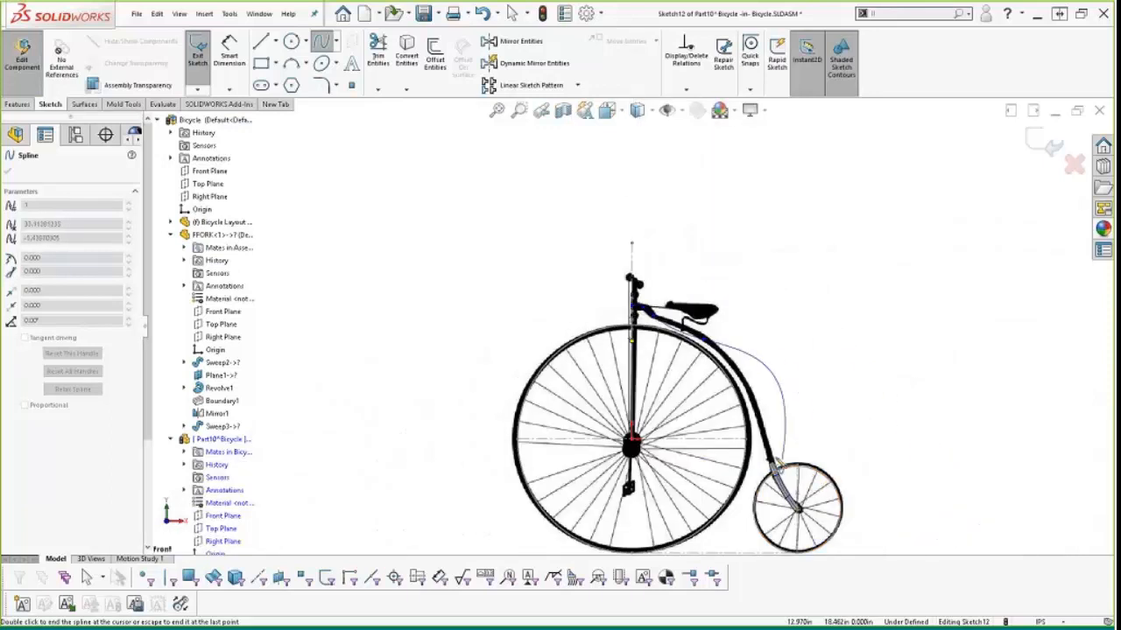
scroll(778, 463, down, 8)
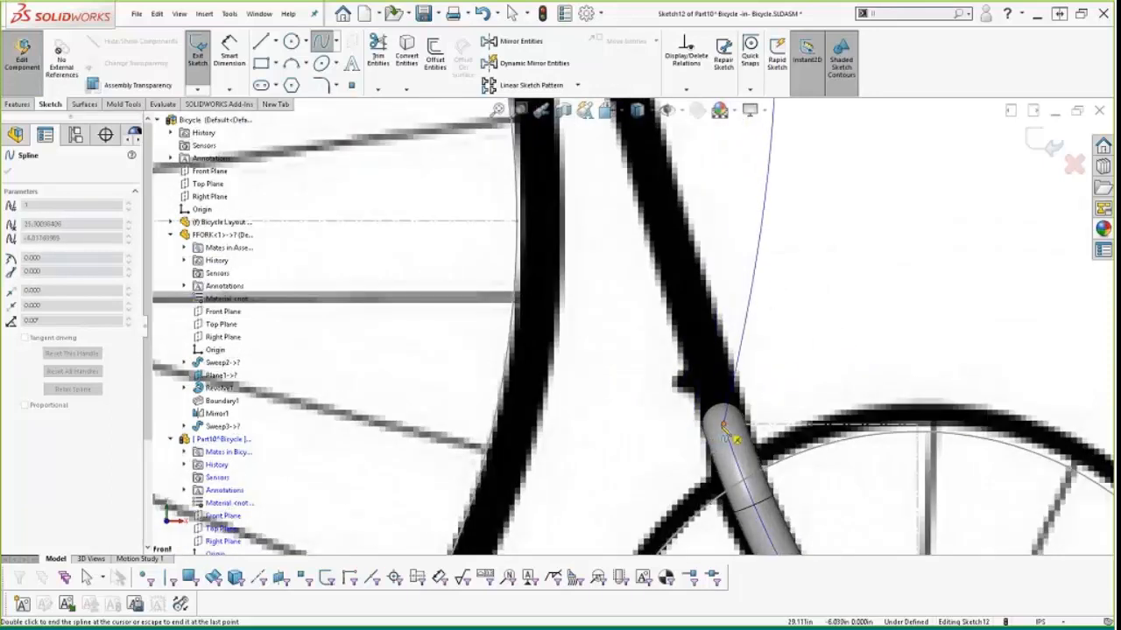
click(725, 427)
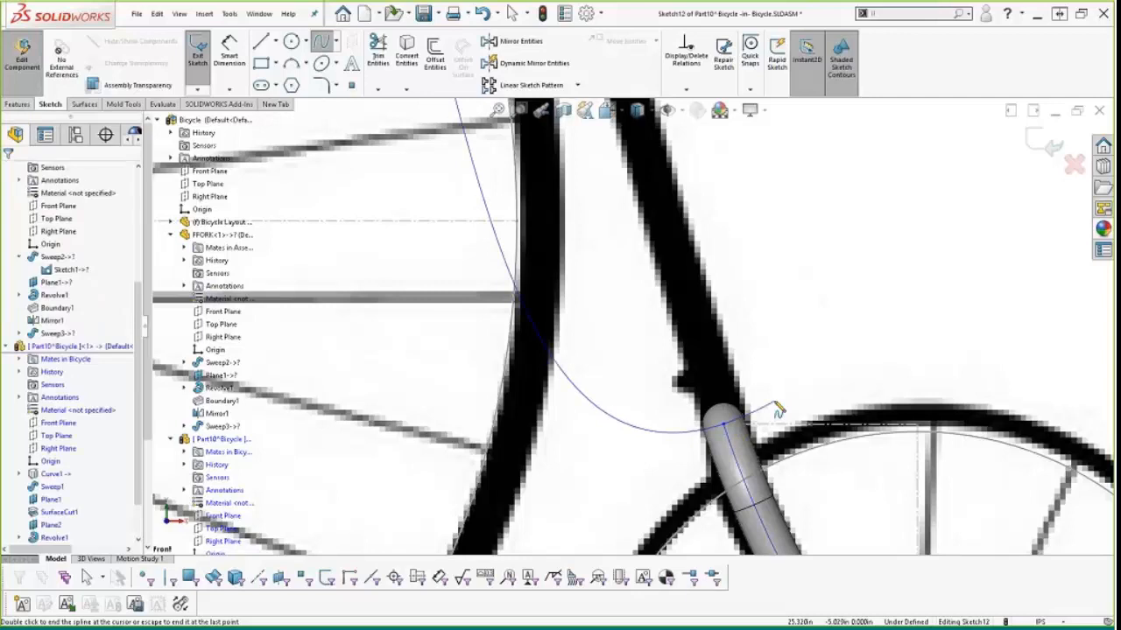
scroll(763, 258, up, 6)
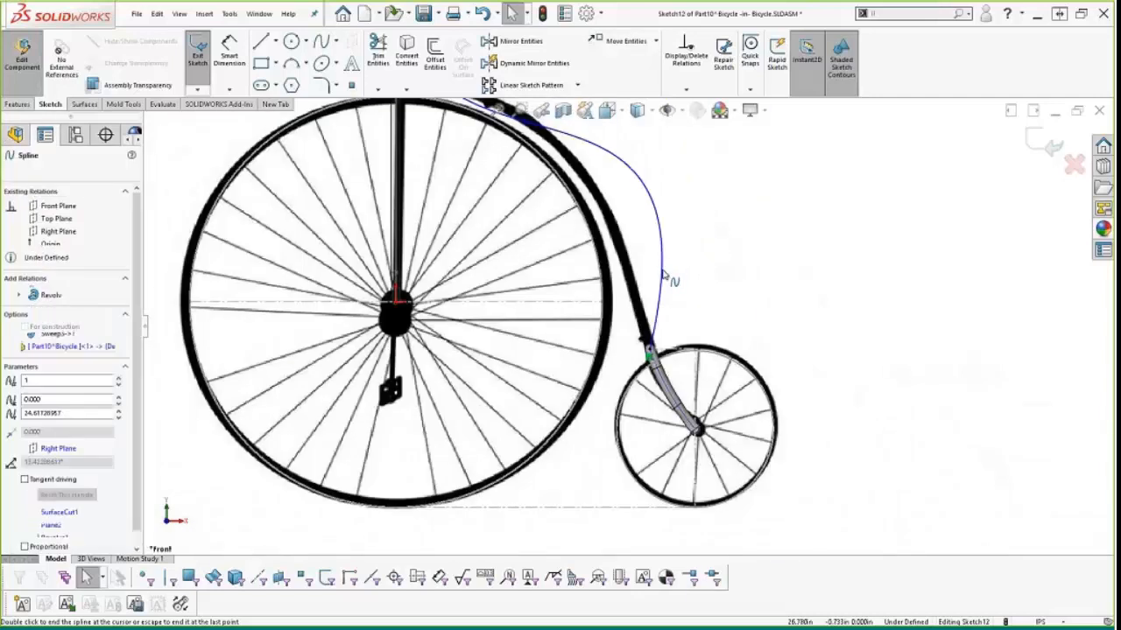
Step: Display the spline's control polygon and make the tangent handle at its steering-axis end horizontal
right_click(662, 275)
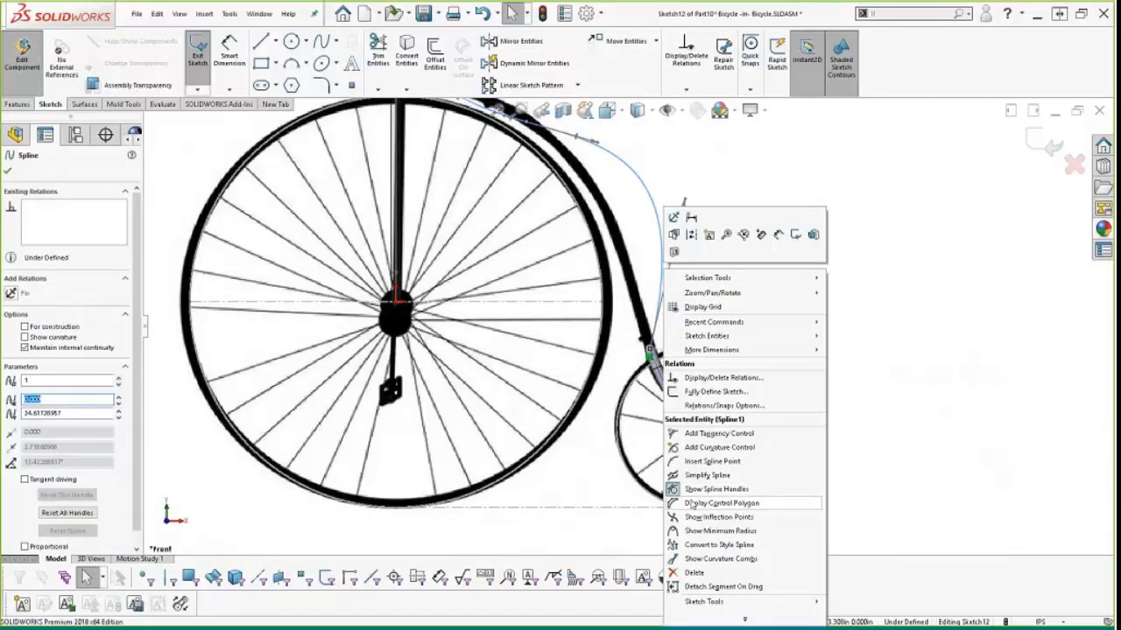
click(689, 504)
scroll(488, 240, down, 6)
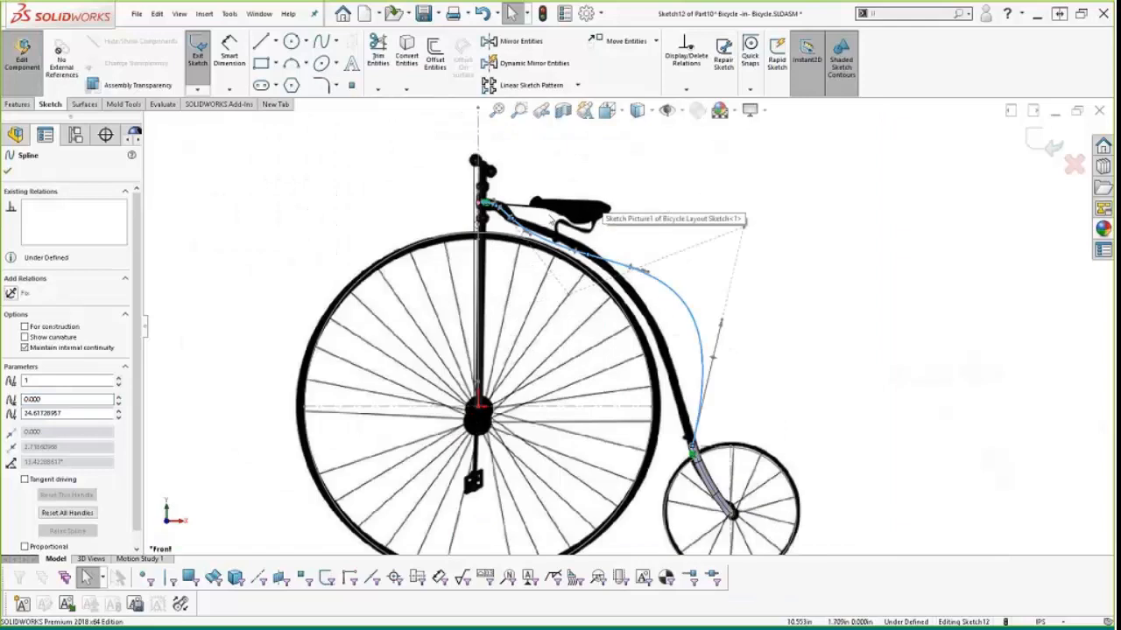
scroll(472, 219, down, 5)
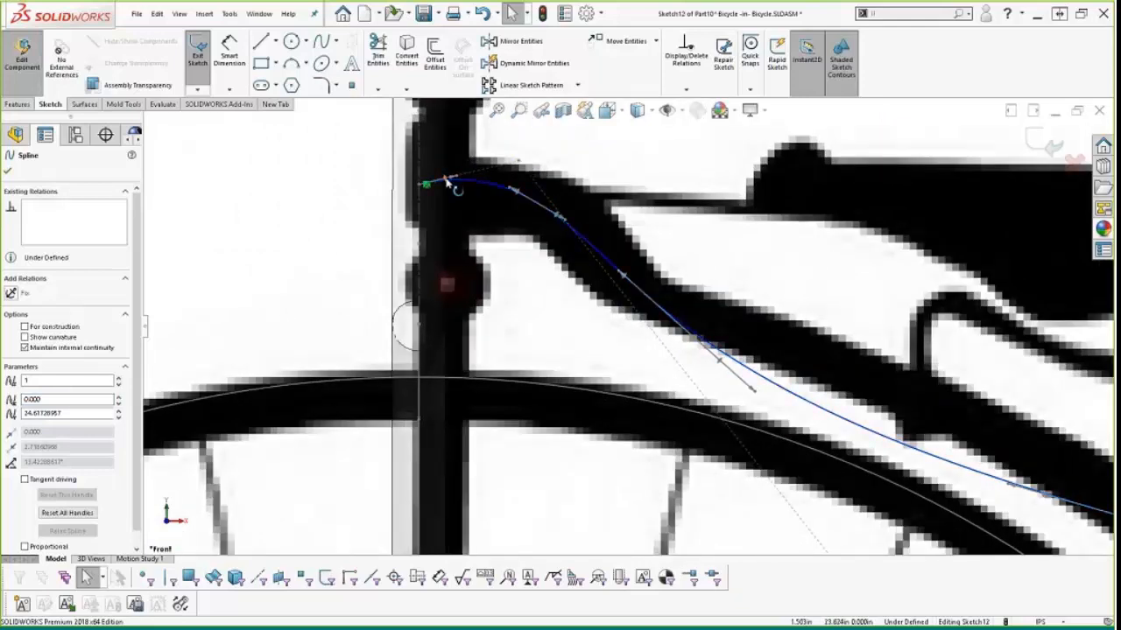
click(448, 179)
click(13, 293)
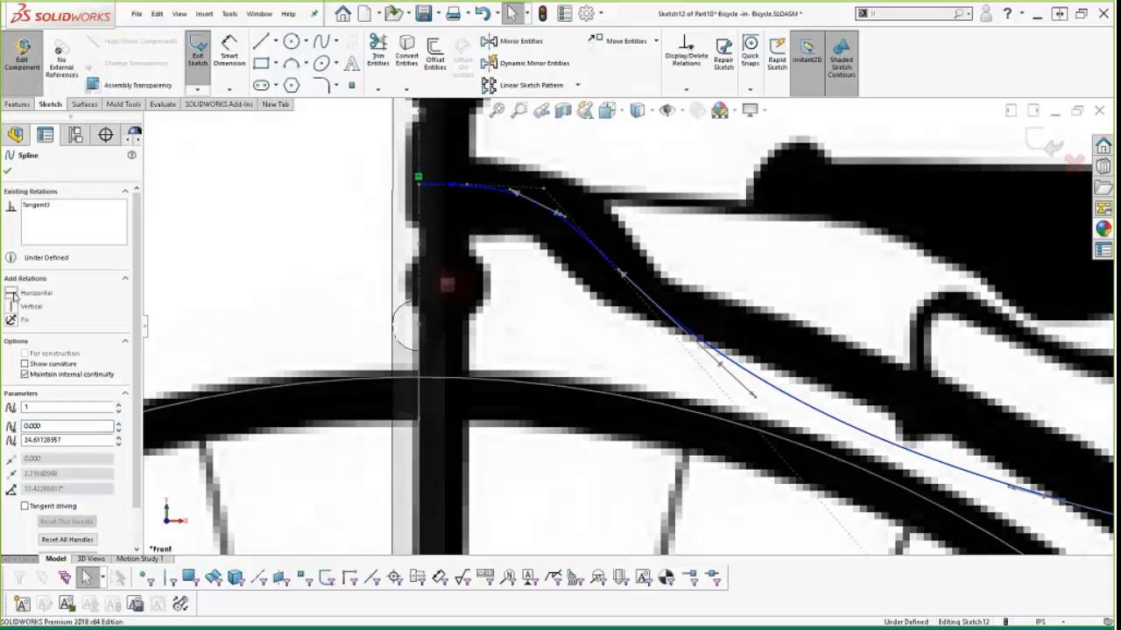
Step: Reposition the spline's control polygon points so the path follows the backbone in the reference picture, from the steering axis over the large wheel
click(558, 191)
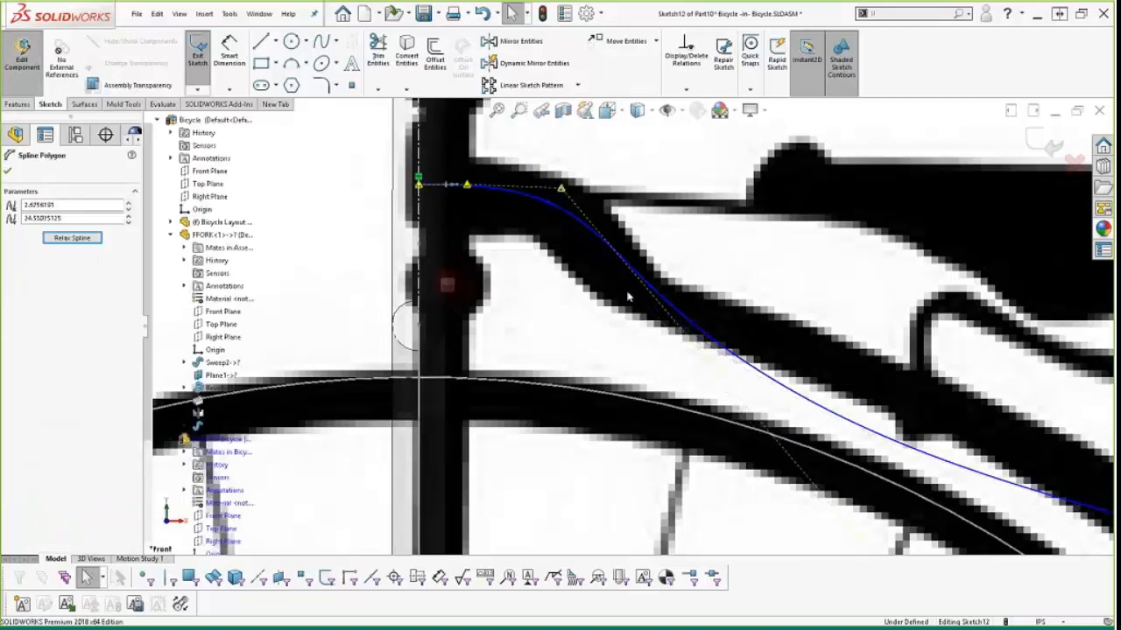
drag(560, 189, 557, 185)
scroll(758, 368, up, 1)
scroll(764, 376, up, 3)
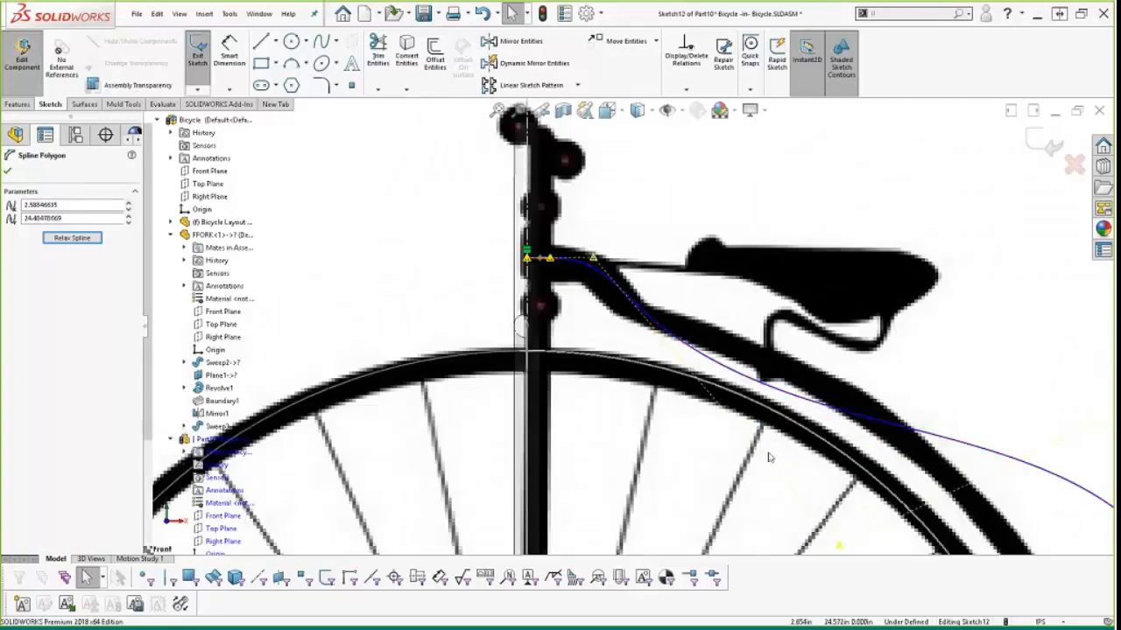
drag(830, 541, 655, 415)
scroll(911, 422, up, 4)
drag(916, 319, 787, 295)
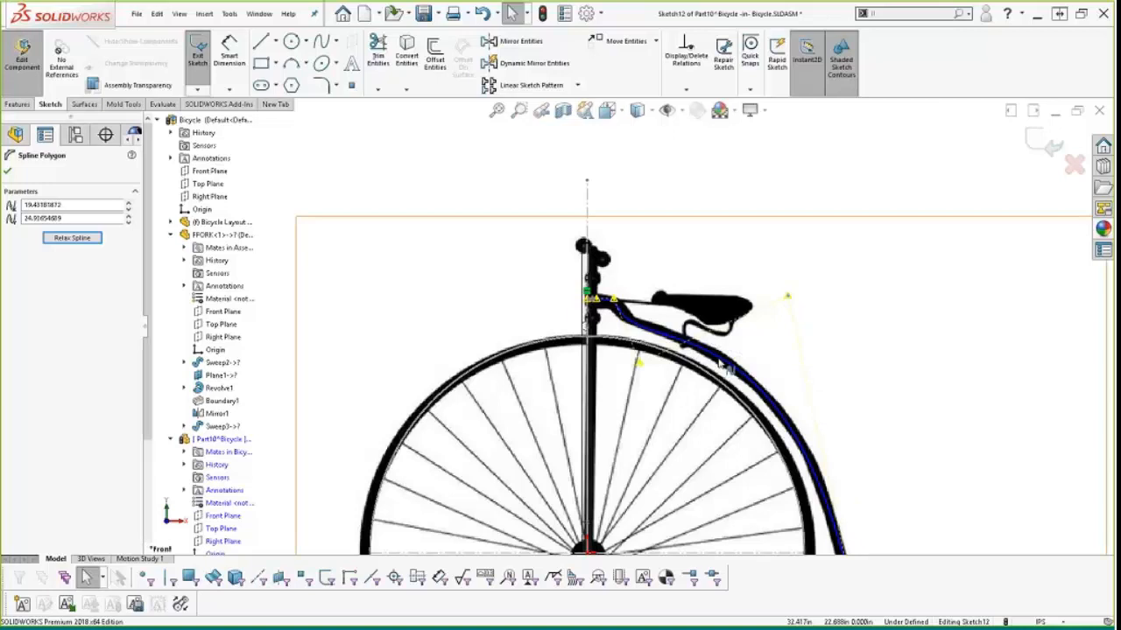
drag(638, 361, 630, 352)
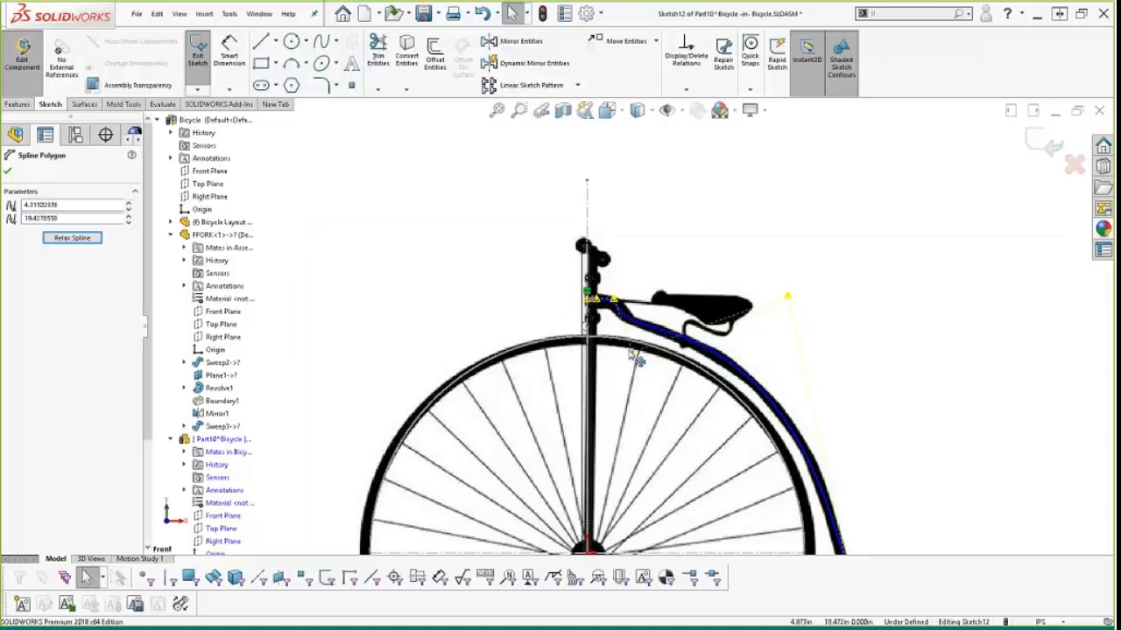
Step: Show Sketch1 under the rear fork part's Curve1 so its curve is selectable at the fork's upper end
scroll(642, 367, up, 5)
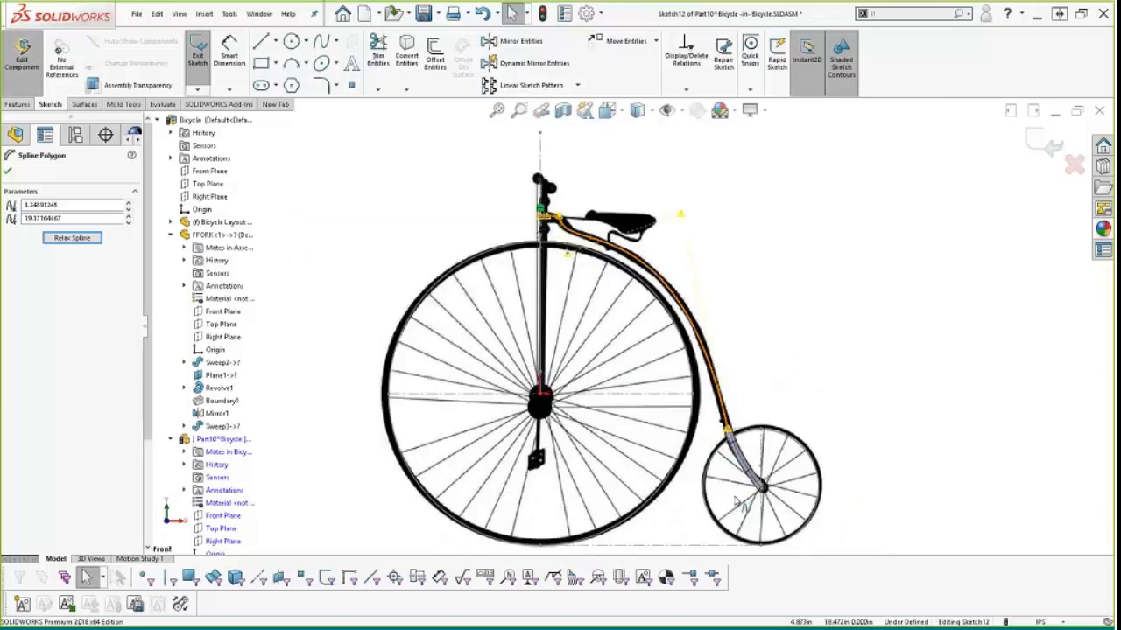
scroll(696, 394, down, 10)
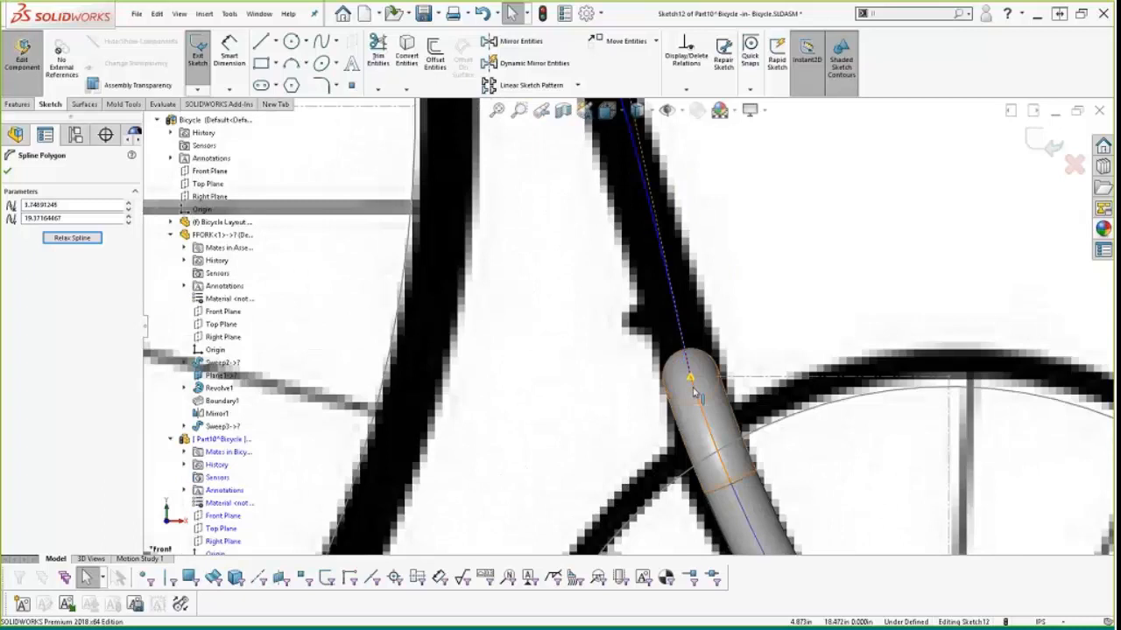
middle_drag(719, 366, 702, 377)
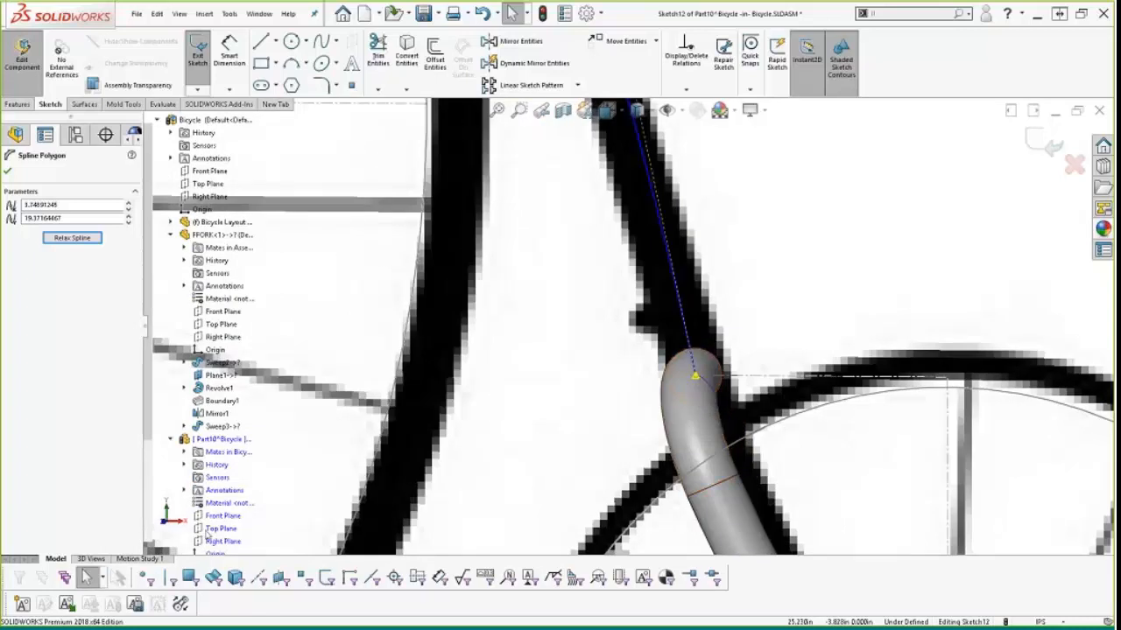
scroll(219, 402, down, 4)
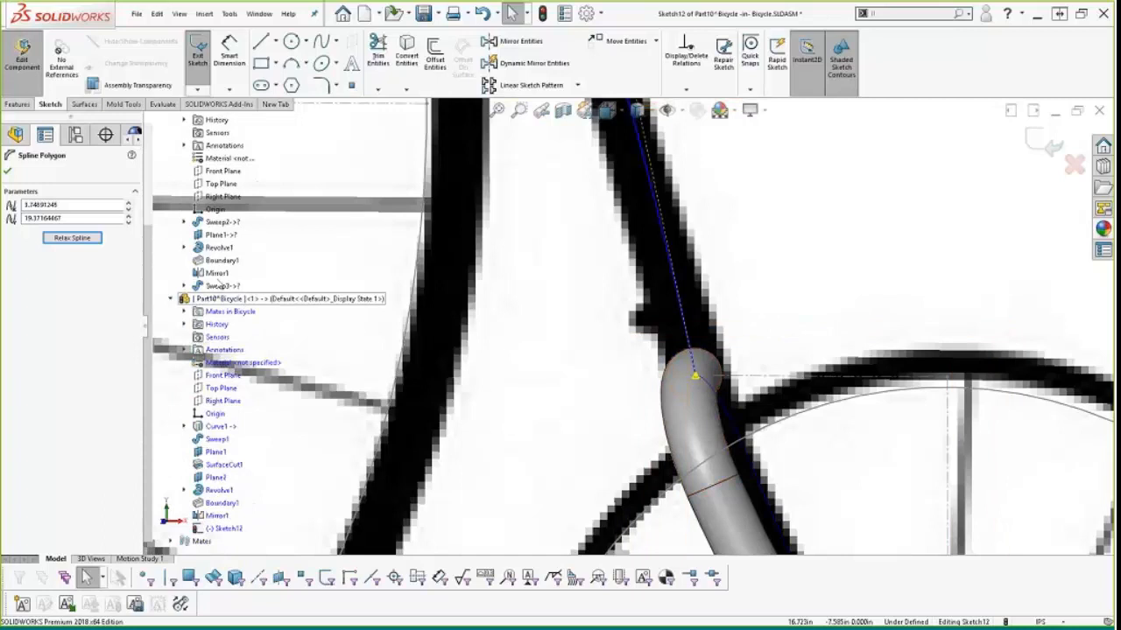
scroll(209, 282, up, 2)
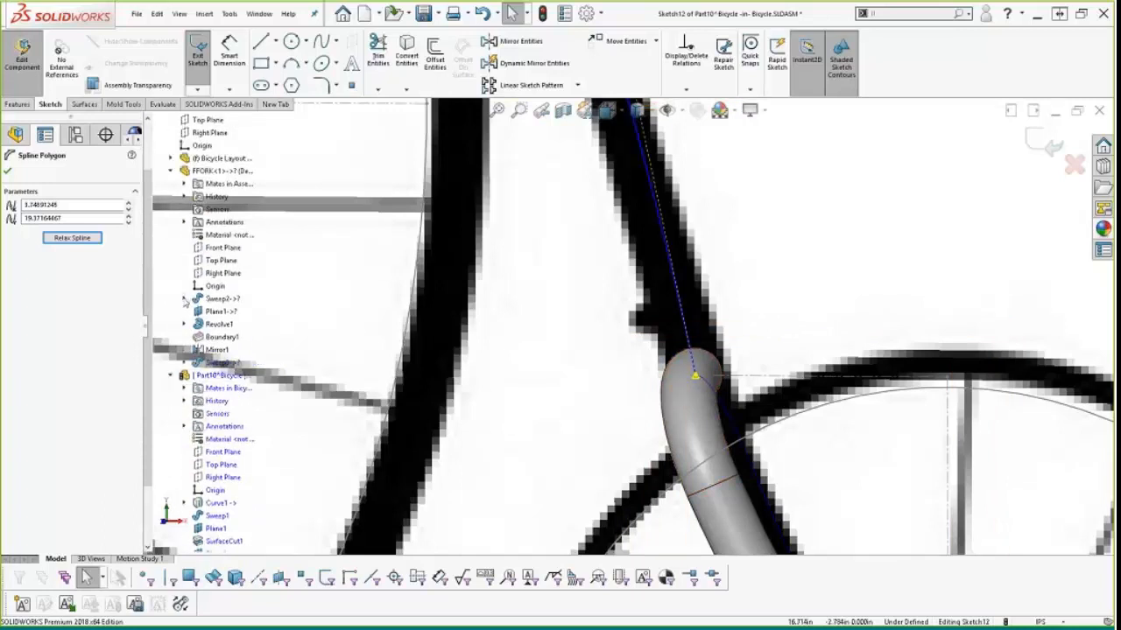
click(184, 299)
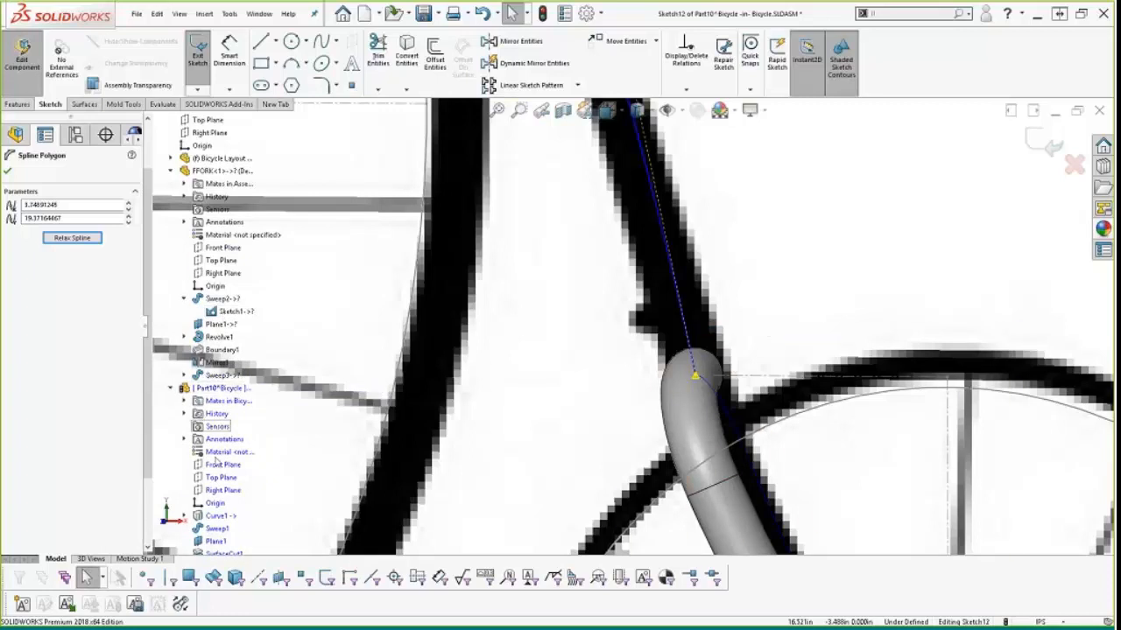
scroll(221, 438, down, 2)
key(Escape)
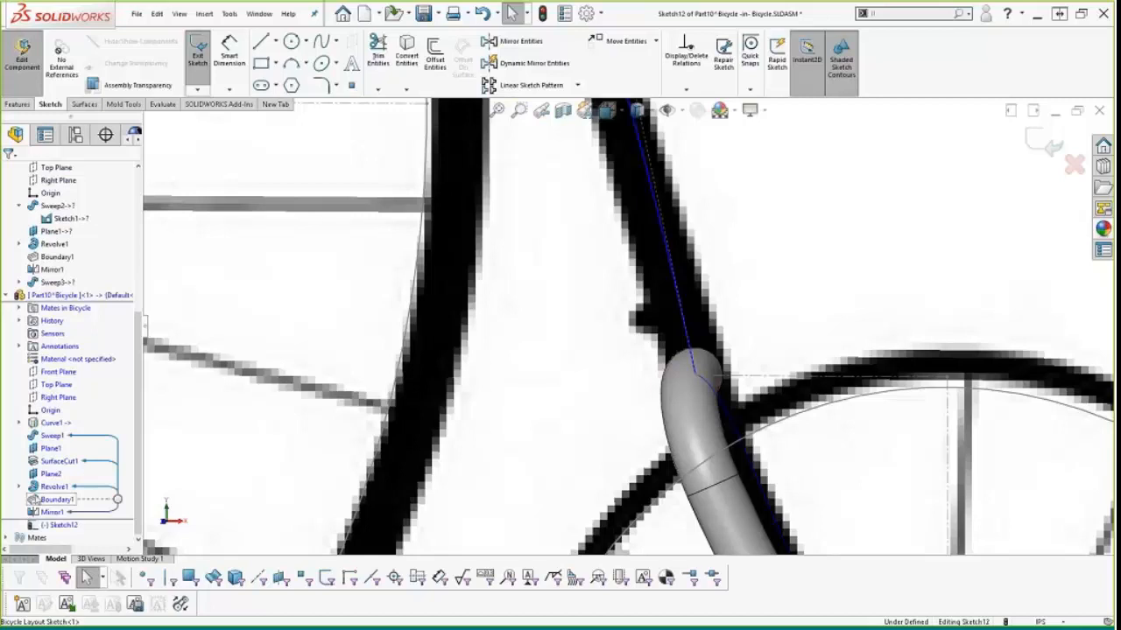
click(21, 424)
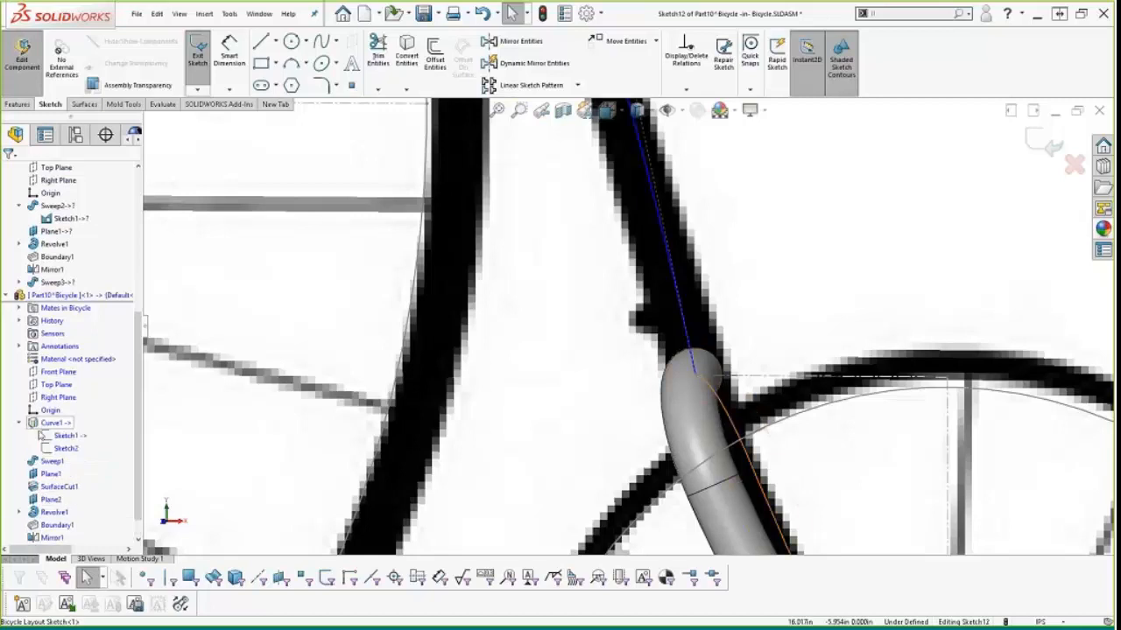
click(70, 436)
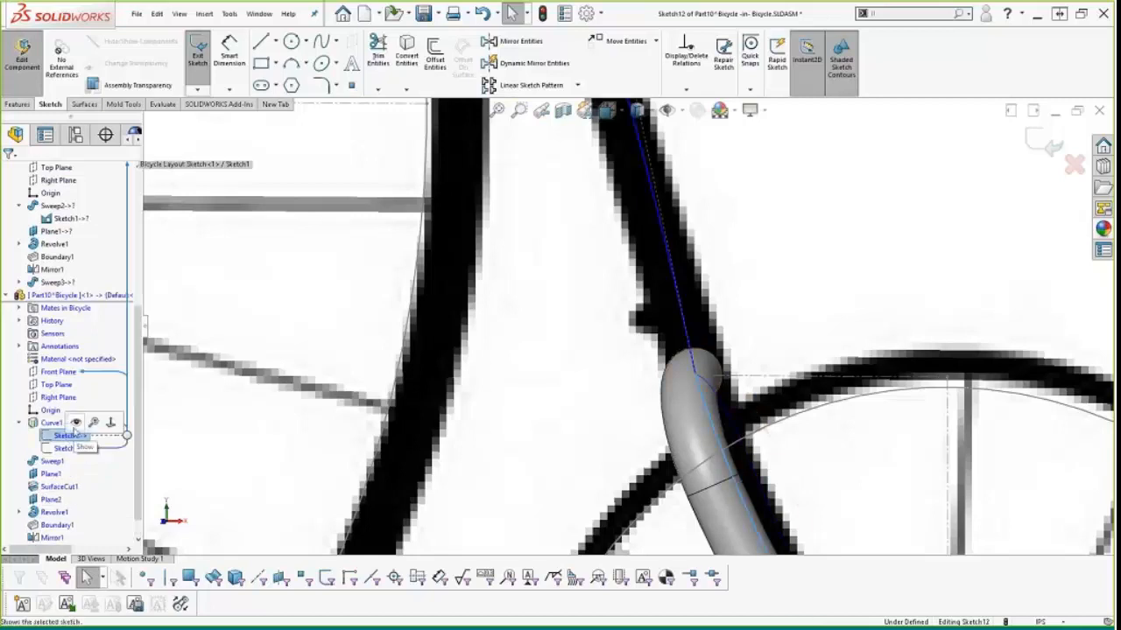
click(76, 423)
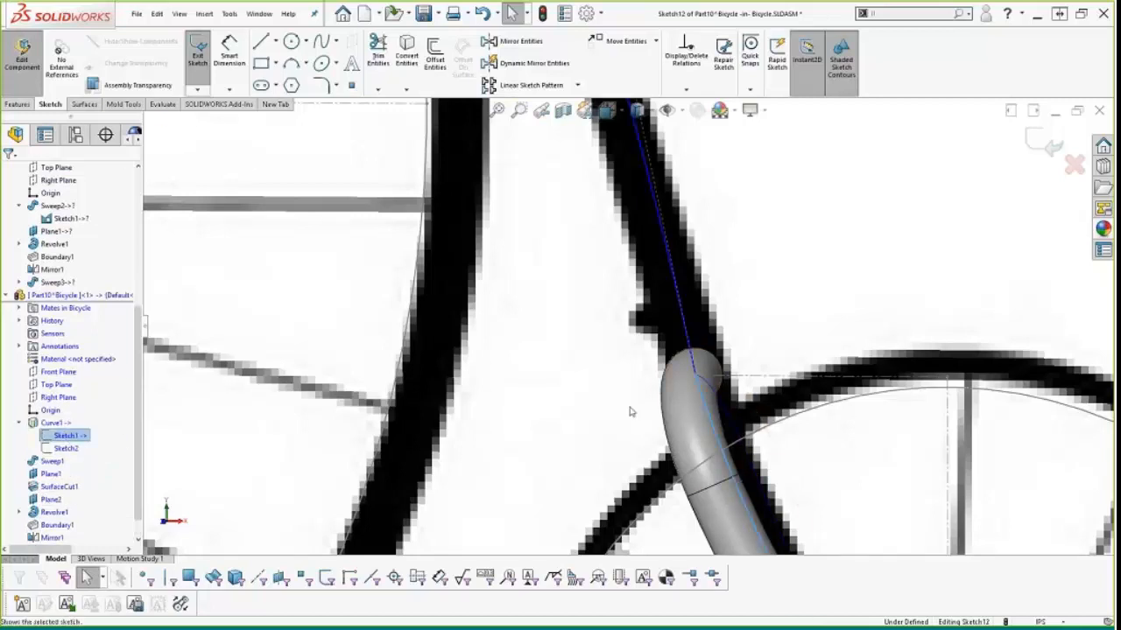
Step: Make the backbone spline tangent to the rear fork's Sketch1 curve where they meet
click(701, 378)
ctrl+click(692, 370)
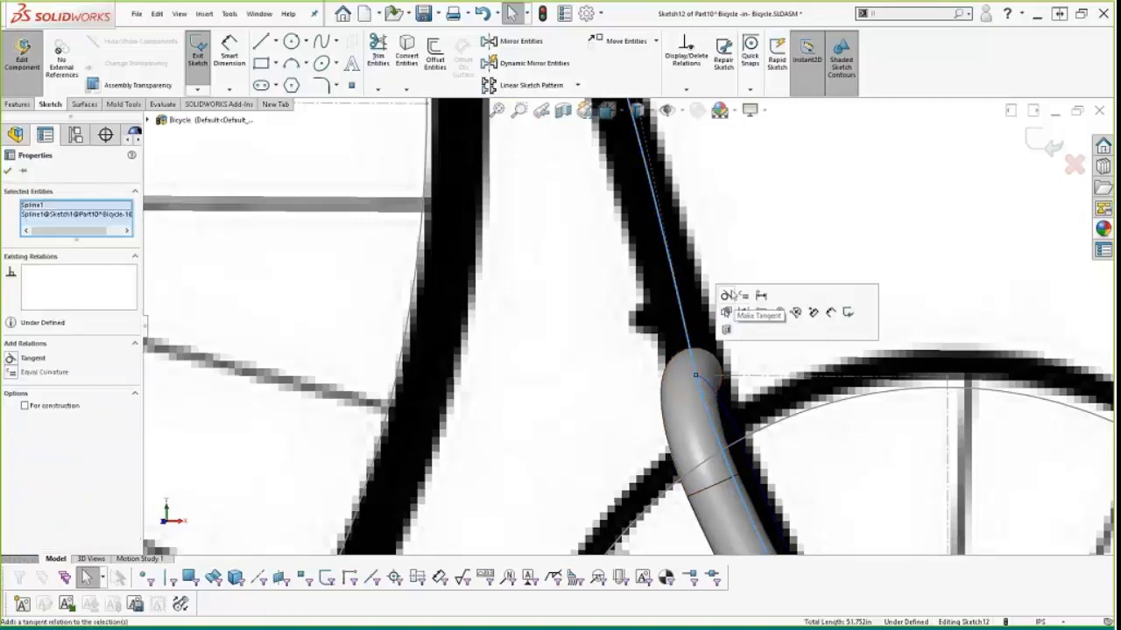
scroll(725, 296, up, 10)
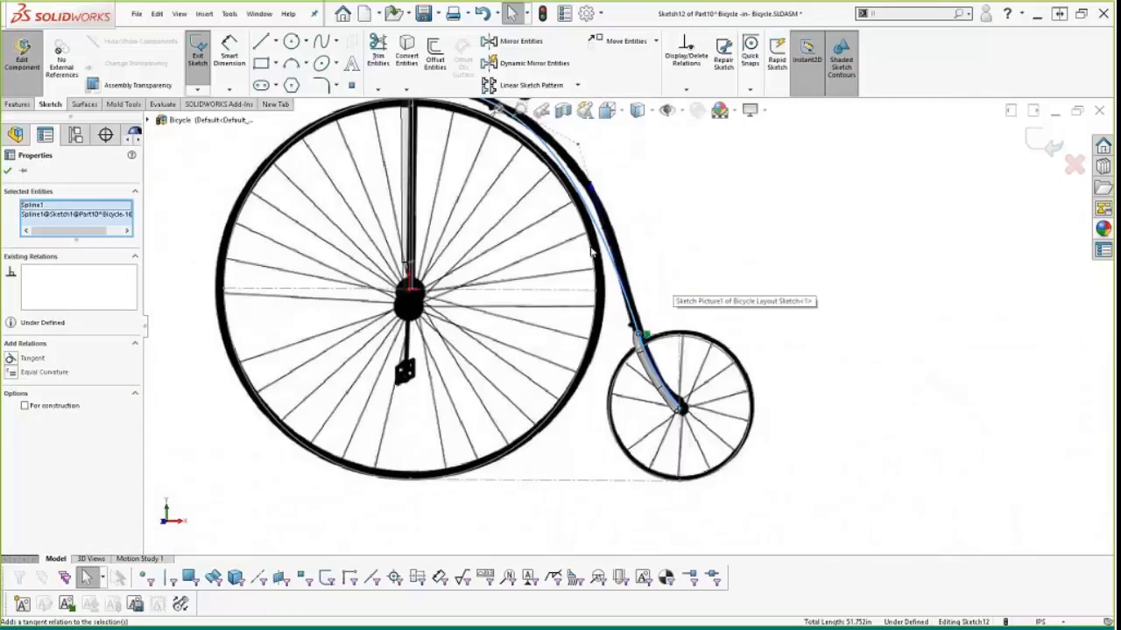
Step: Reshape the spline's lower control polygon so it follows the pictured backbone between saddle and rear fork, and exit the sketch
scroll(666, 193, down, 3)
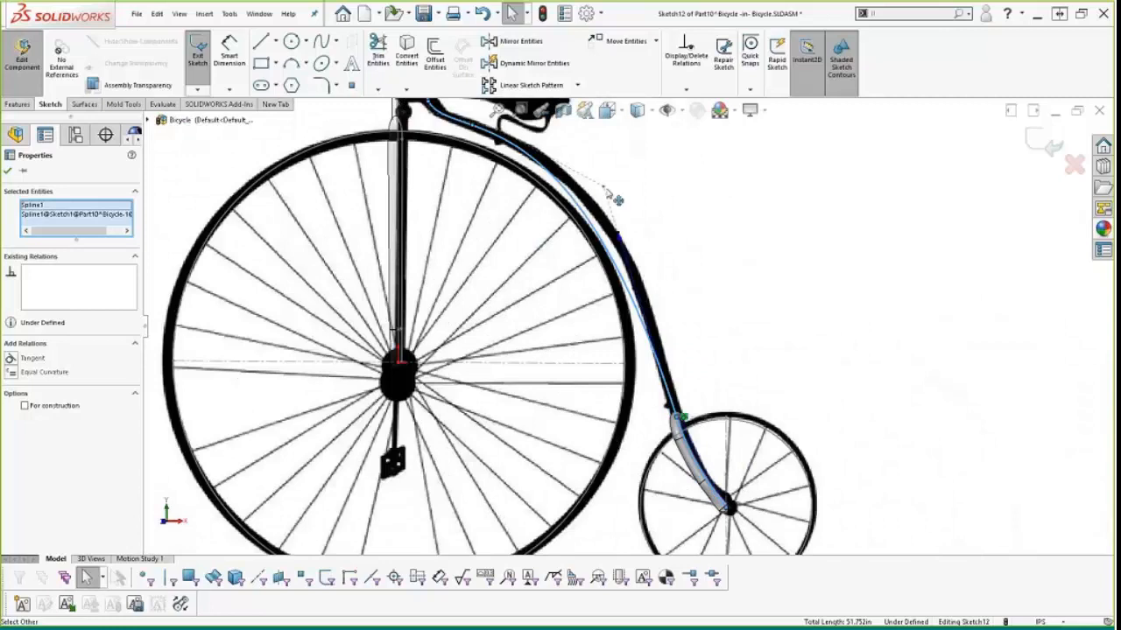
click(626, 186)
drag(631, 186, 643, 301)
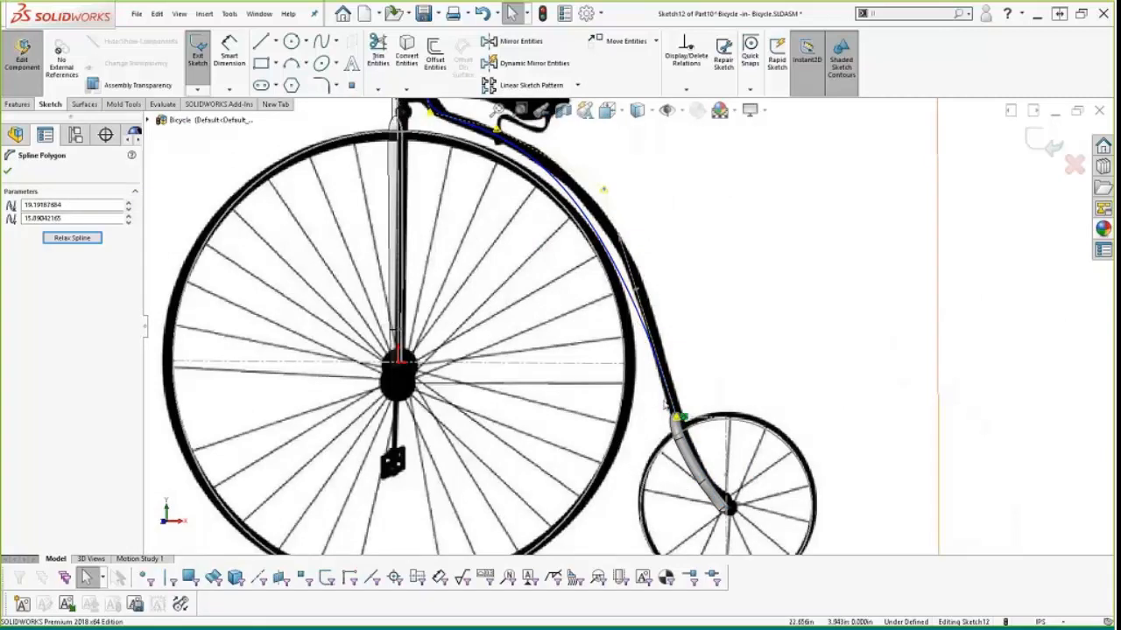
drag(605, 194, 622, 231)
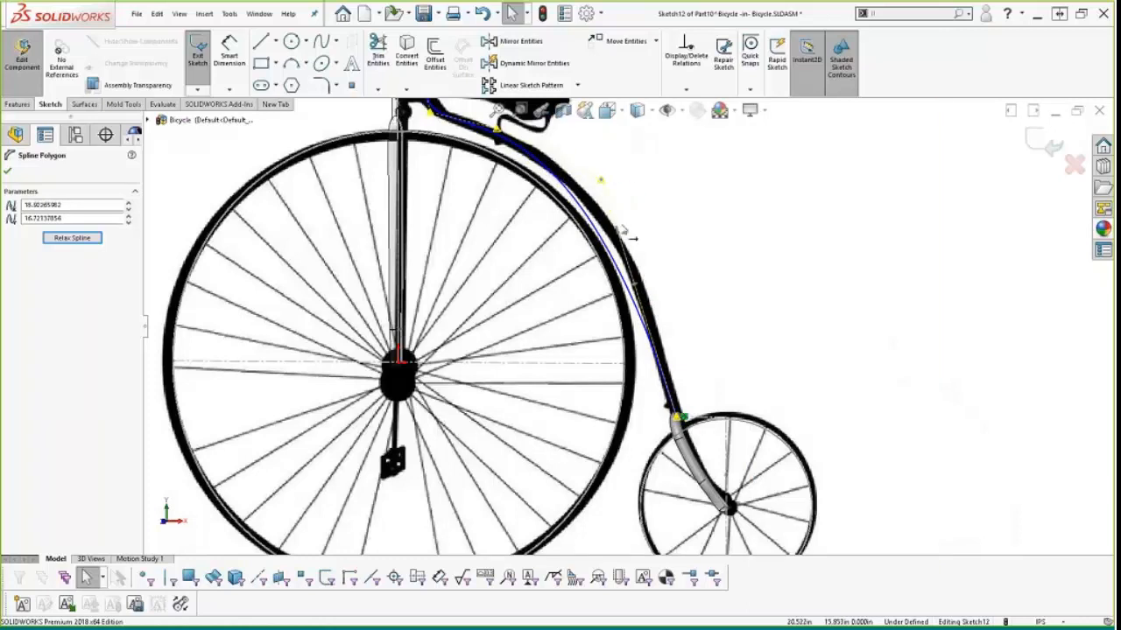
drag(633, 285, 660, 333)
scroll(666, 339, up, 3)
scroll(534, 175, down, 8)
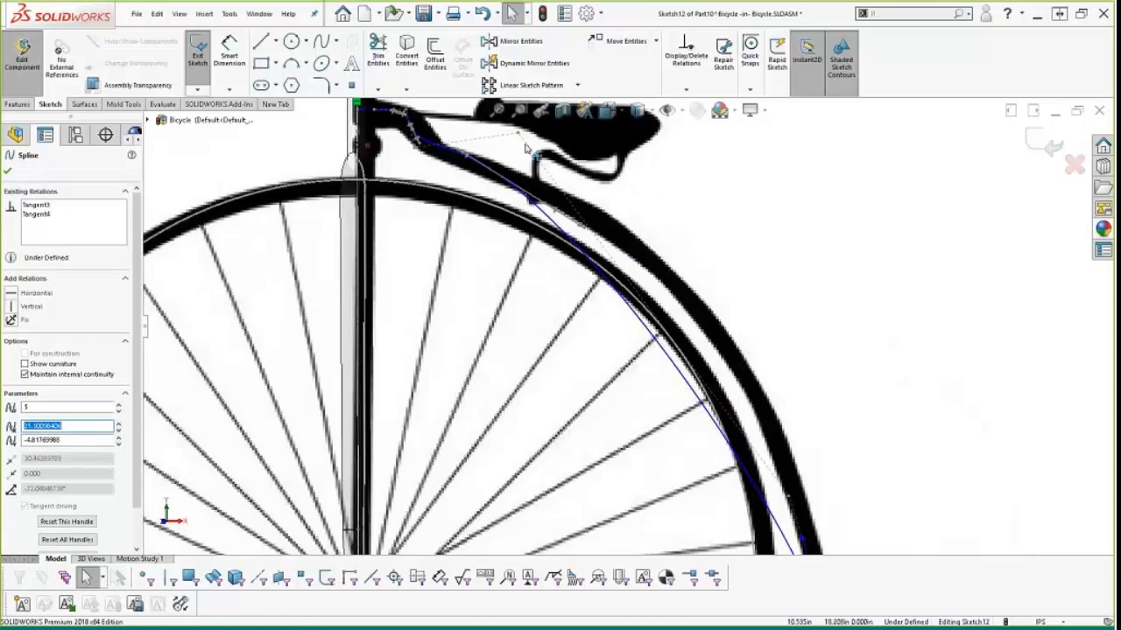
drag(525, 149, 764, 262)
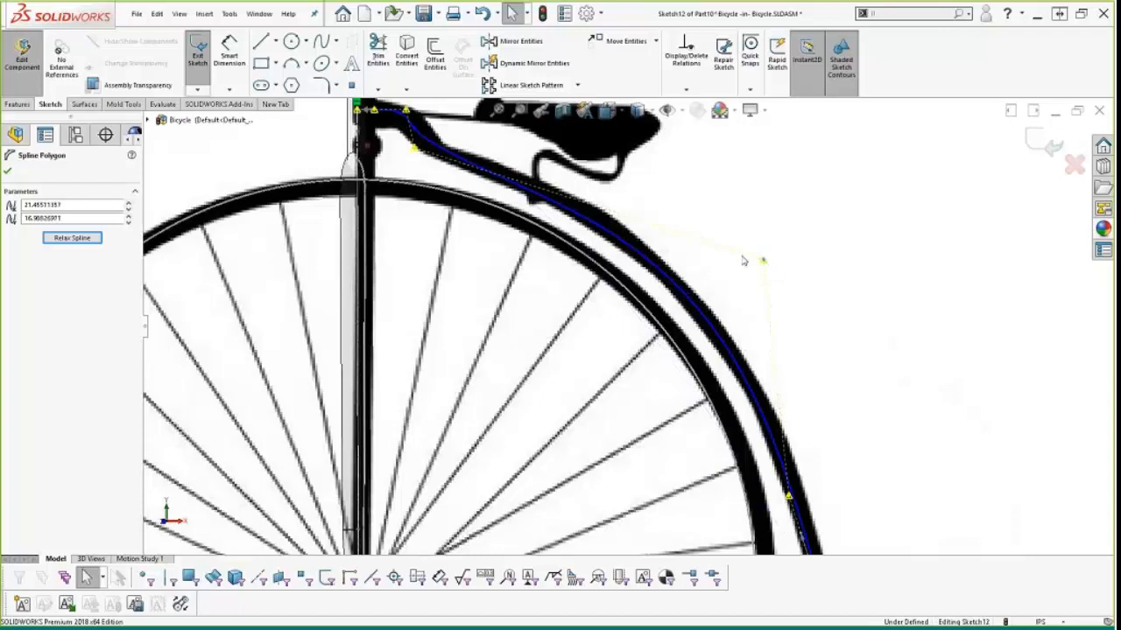
scroll(652, 249, up, 3)
right_click(764, 314)
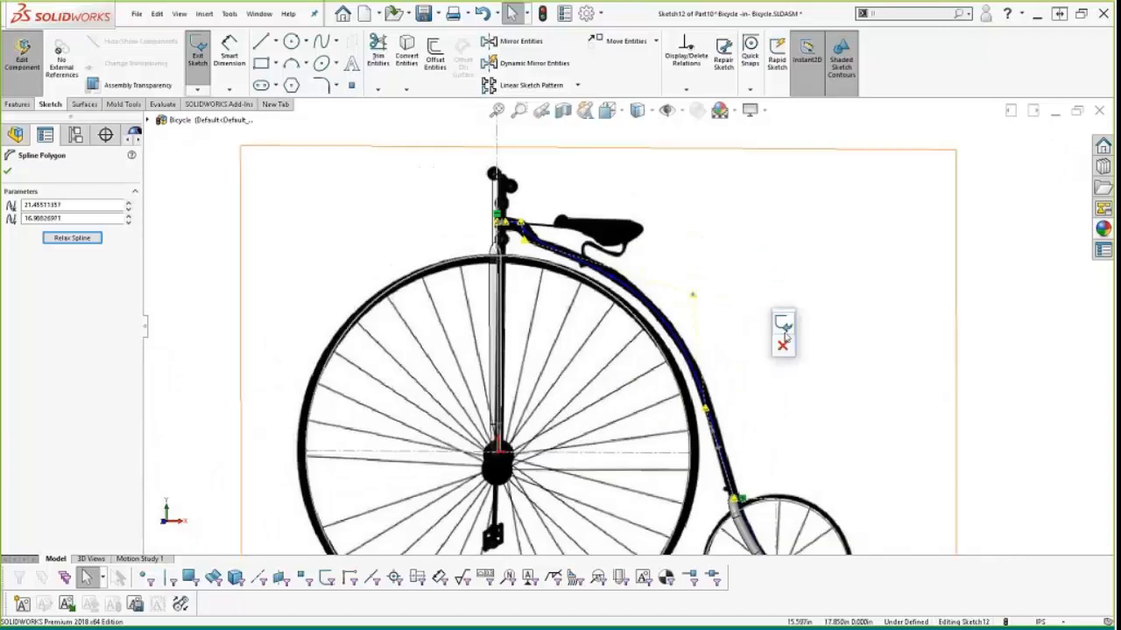
click(779, 321)
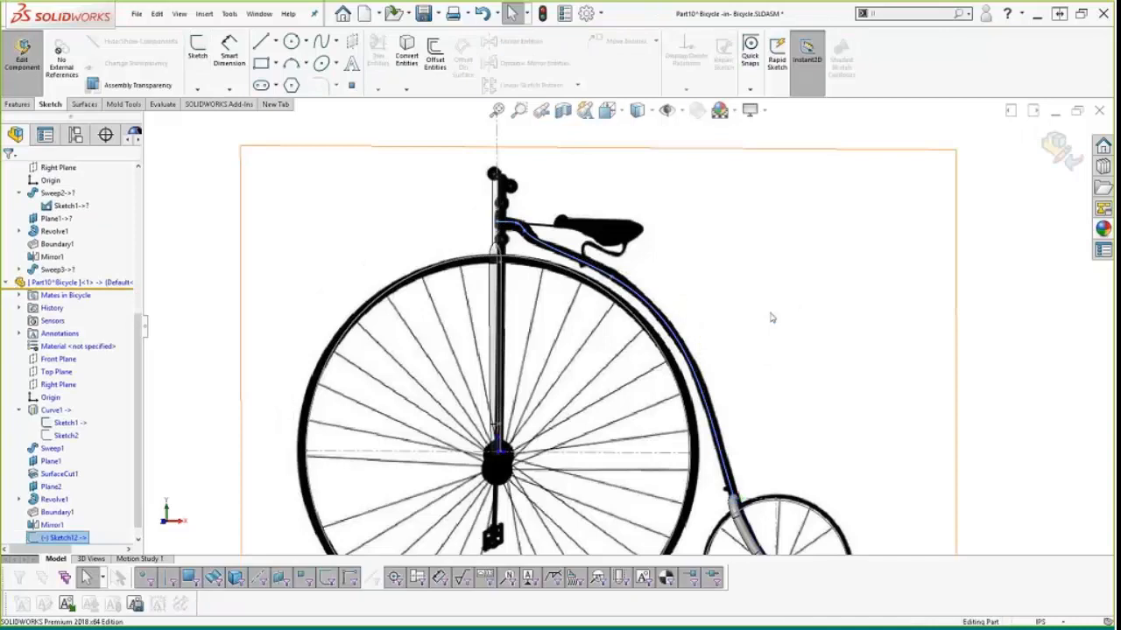
Step: Sweep a circular profile of 1 in diameter along the backbone spline sketch
key(s)
click(807, 328)
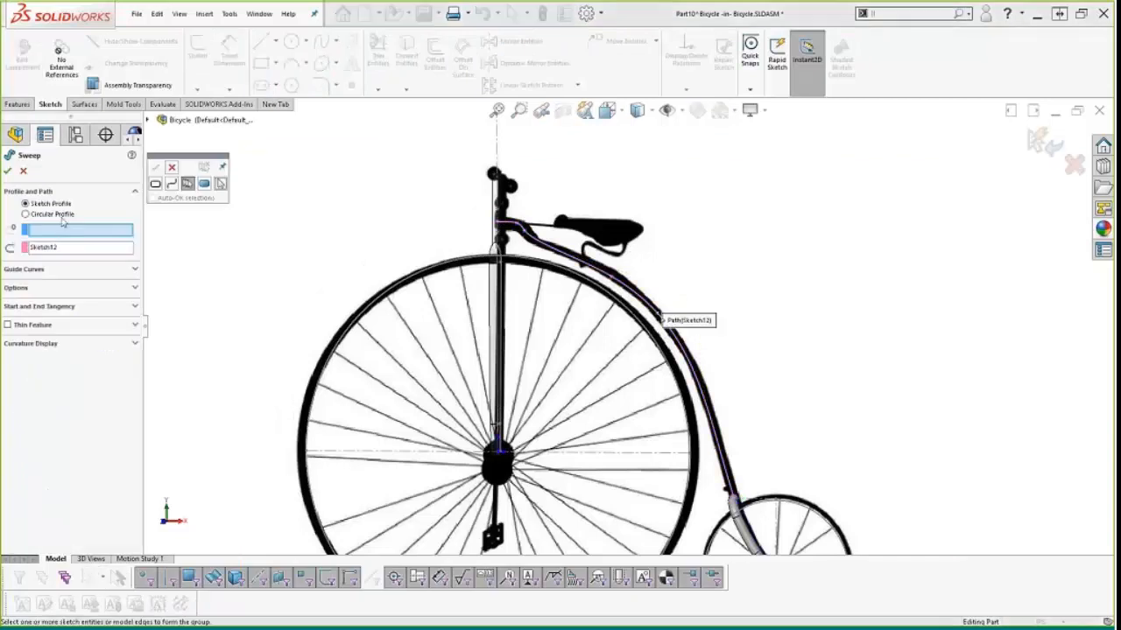
click(25, 214)
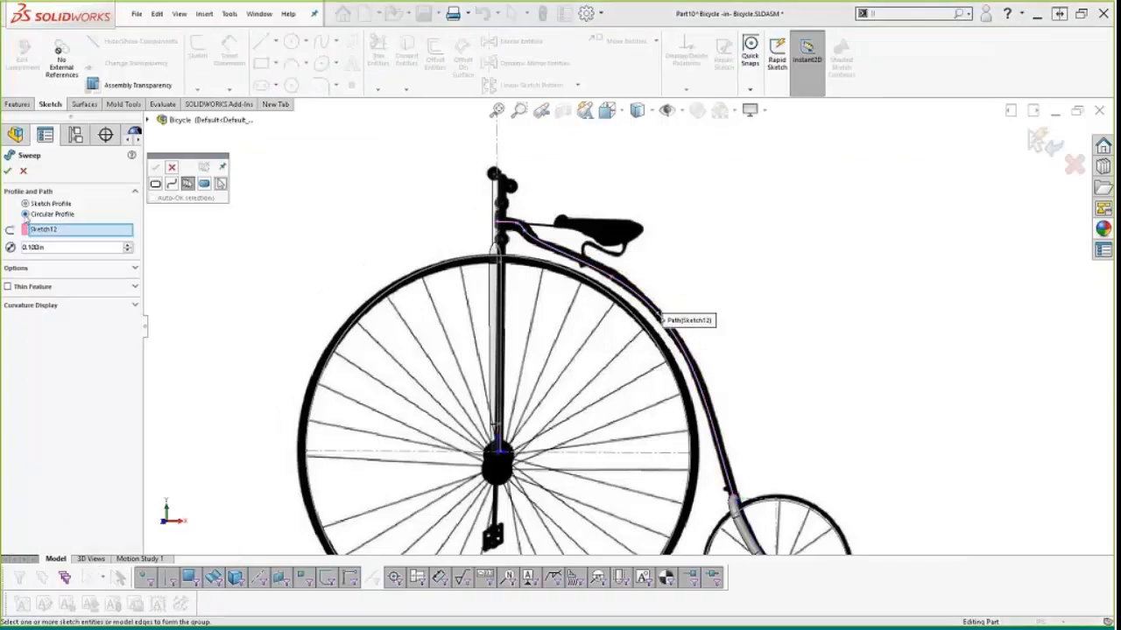
click(61, 250)
text(1)
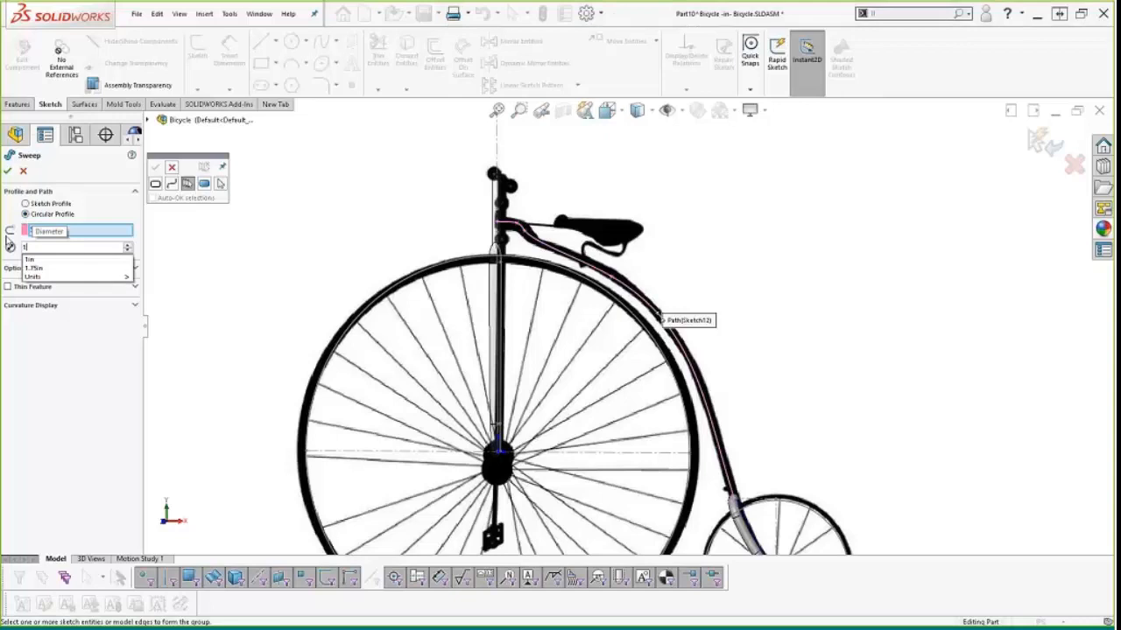
key(Return)
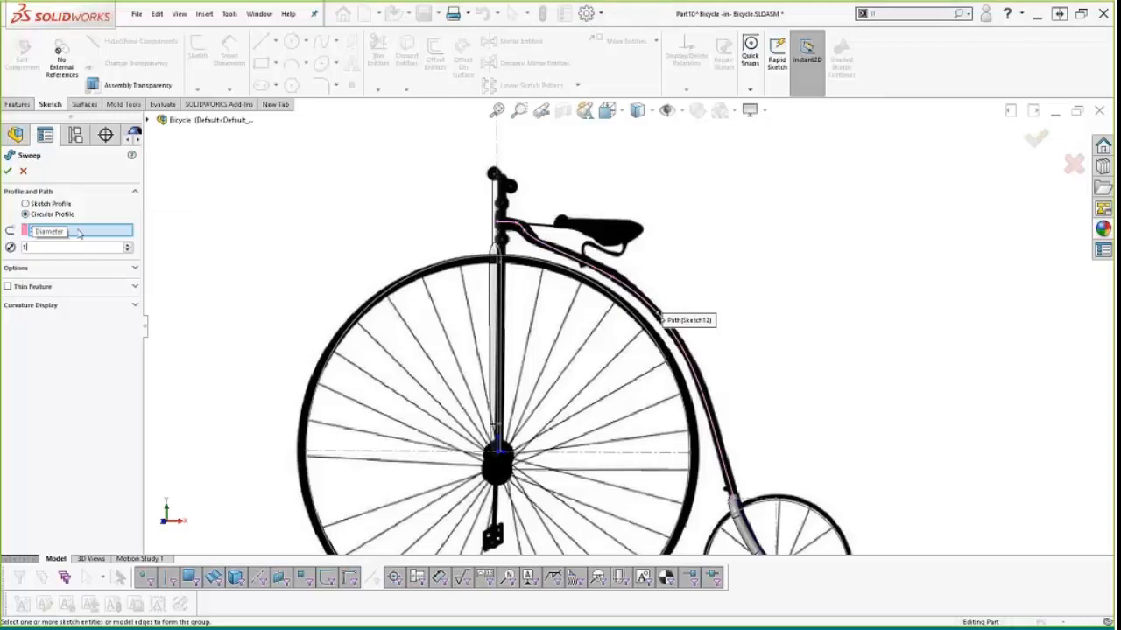
click(571, 258)
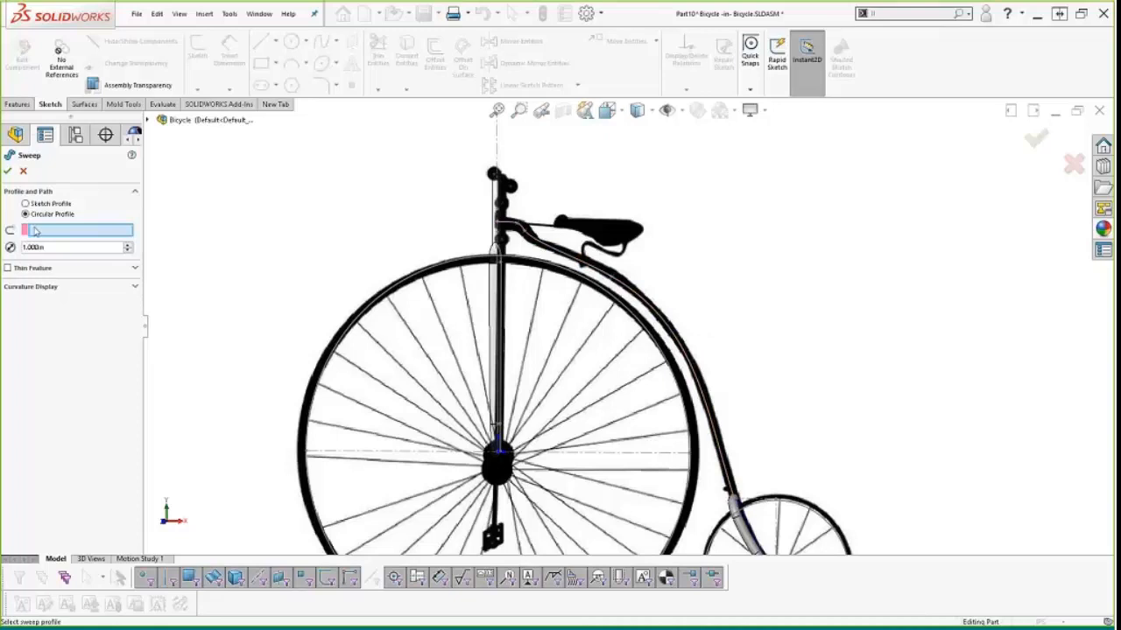
click(578, 264)
key(Return)
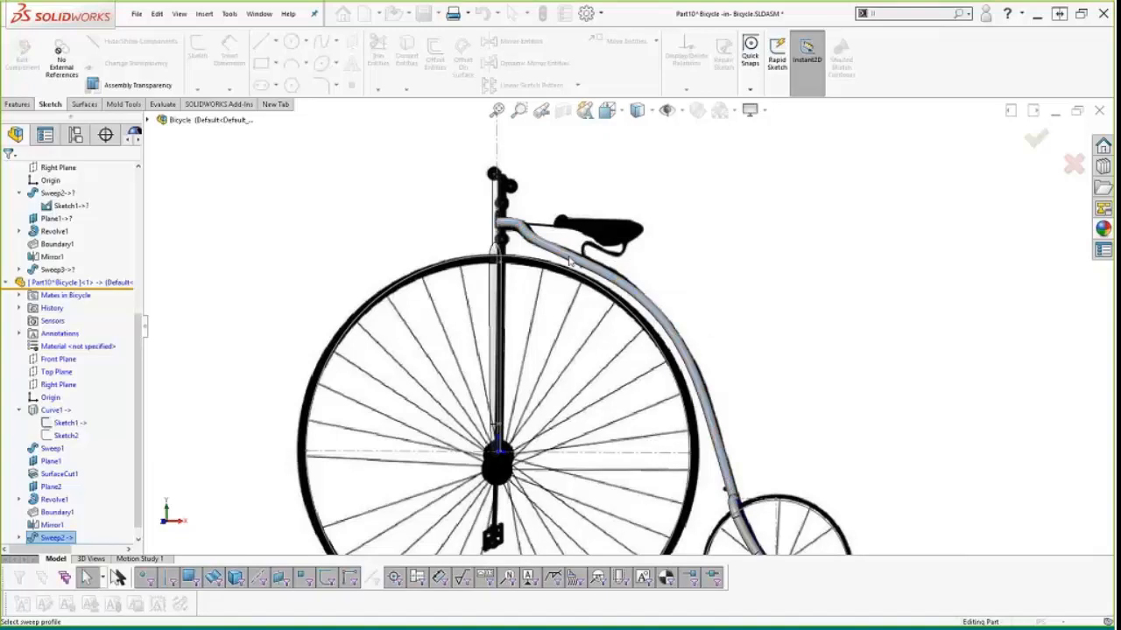
Step: Finish editing the rear fork part and return to the Bicycle assembly
scroll(571, 262, up, 4)
scroll(670, 437, down, 5)
mouse_move(662, 381)
middle_down()
mouse_move(627, 391)
mouse_move(680, 388)
middle_up()
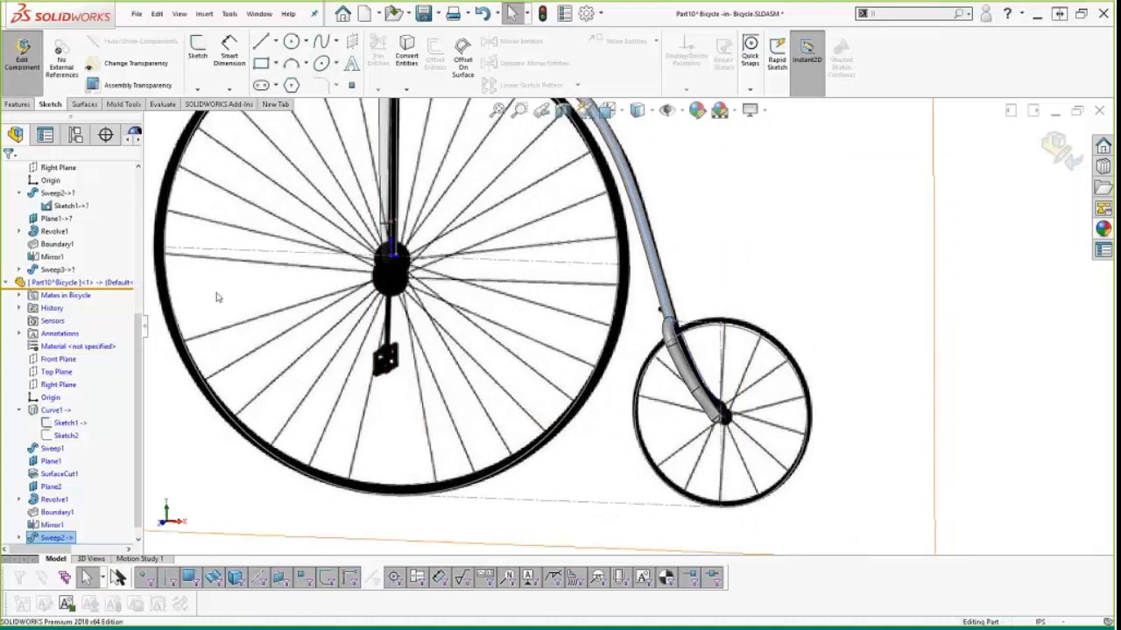
click(1047, 163)
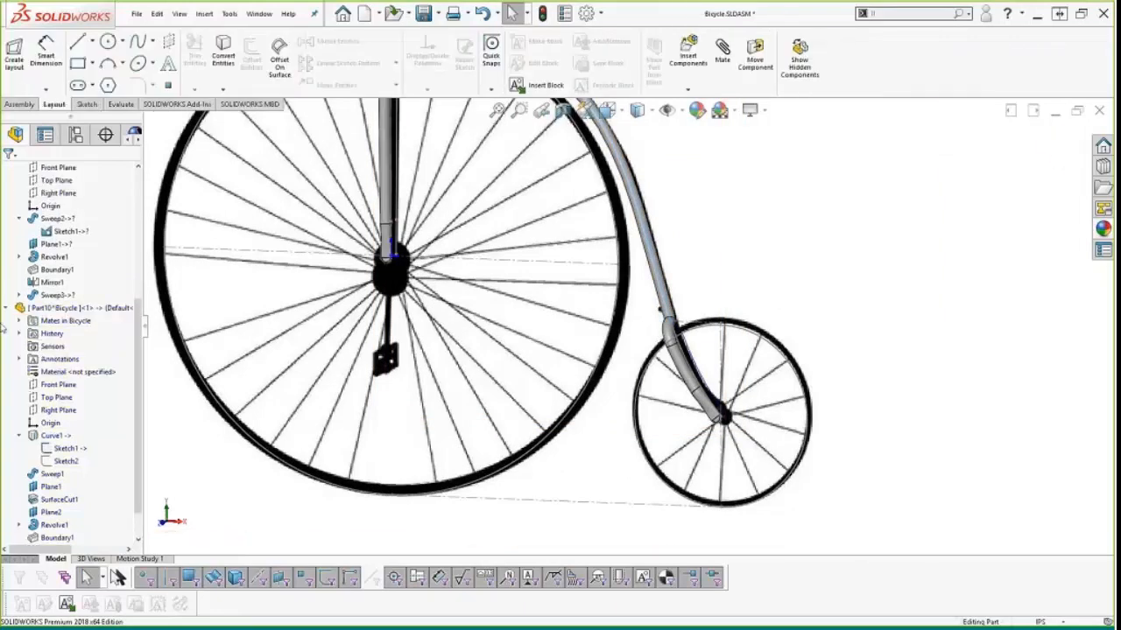
Step: Hide the Bicycle Layout Sketch component in the assembly and view the bare frame tubes
scroll(49, 250, up, 5)
click(66, 231)
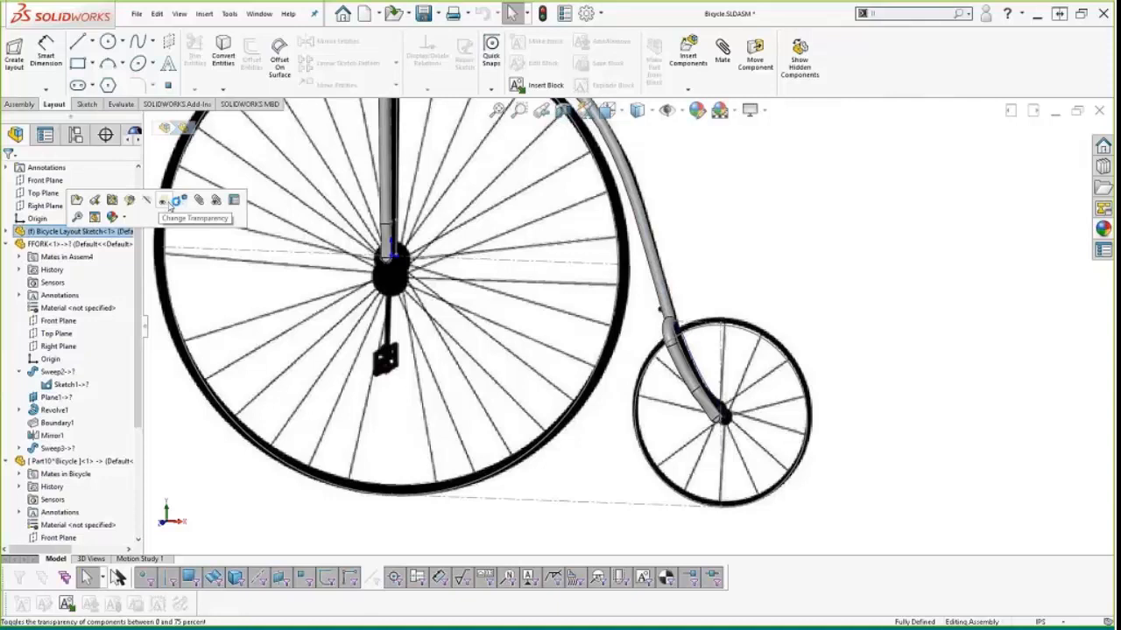
click(169, 204)
click(85, 232)
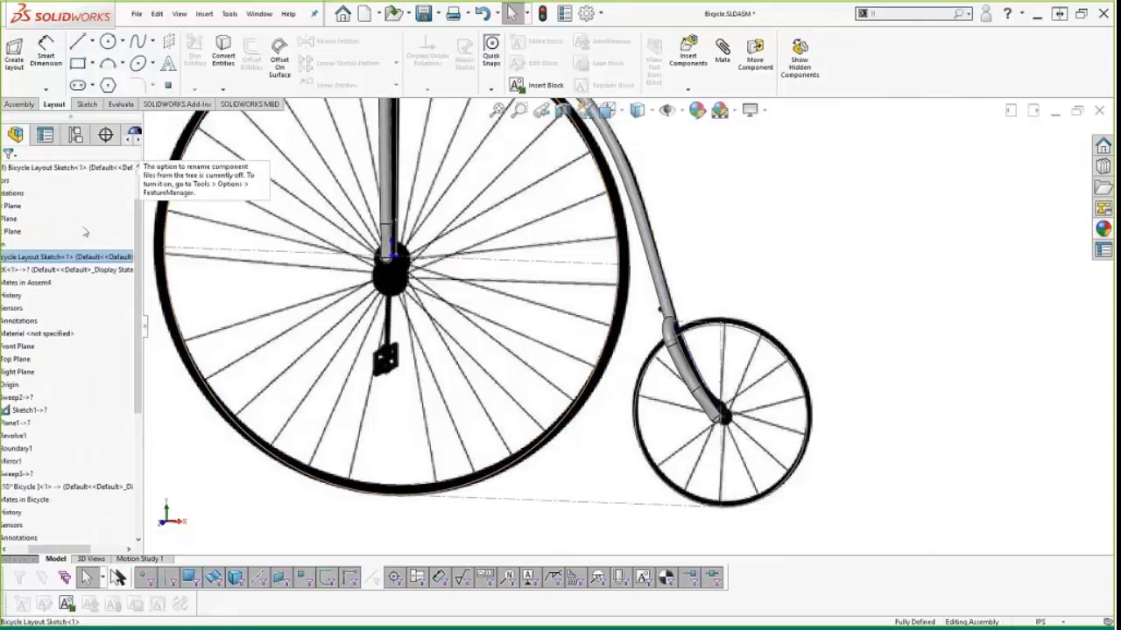
right_click(64, 259)
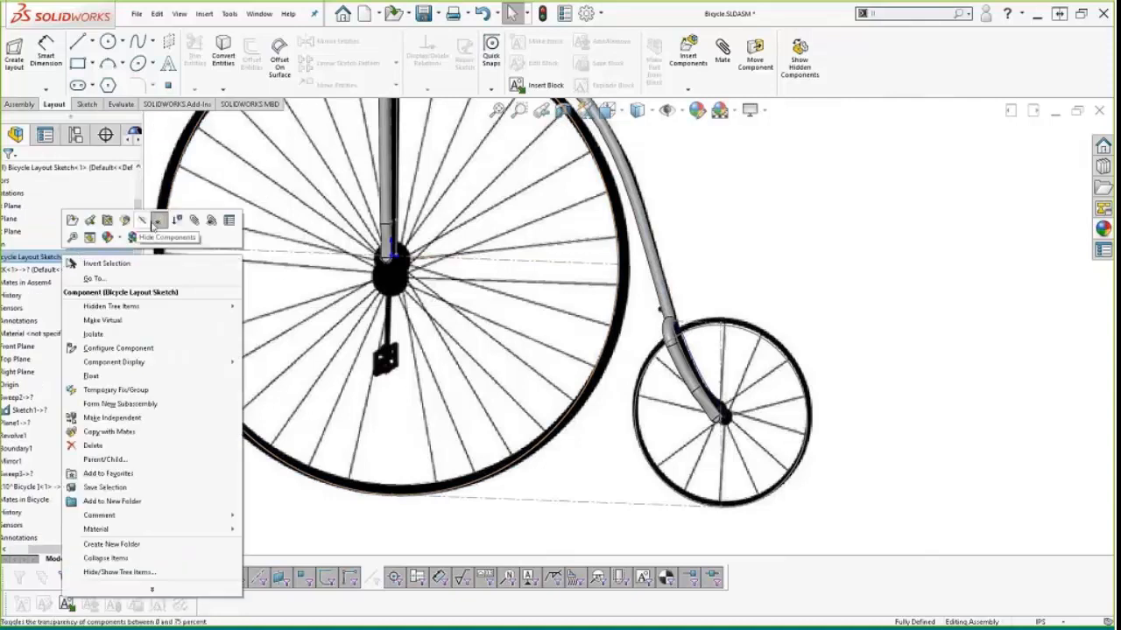
click(145, 224)
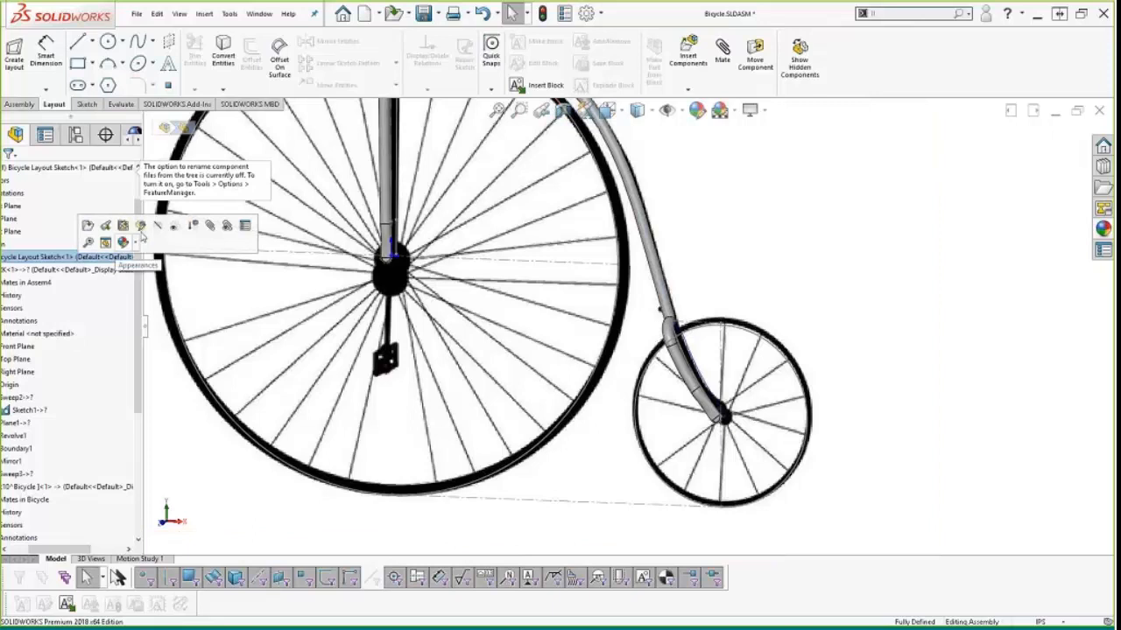
click(171, 243)
middle_drag(172, 247, 380, 292)
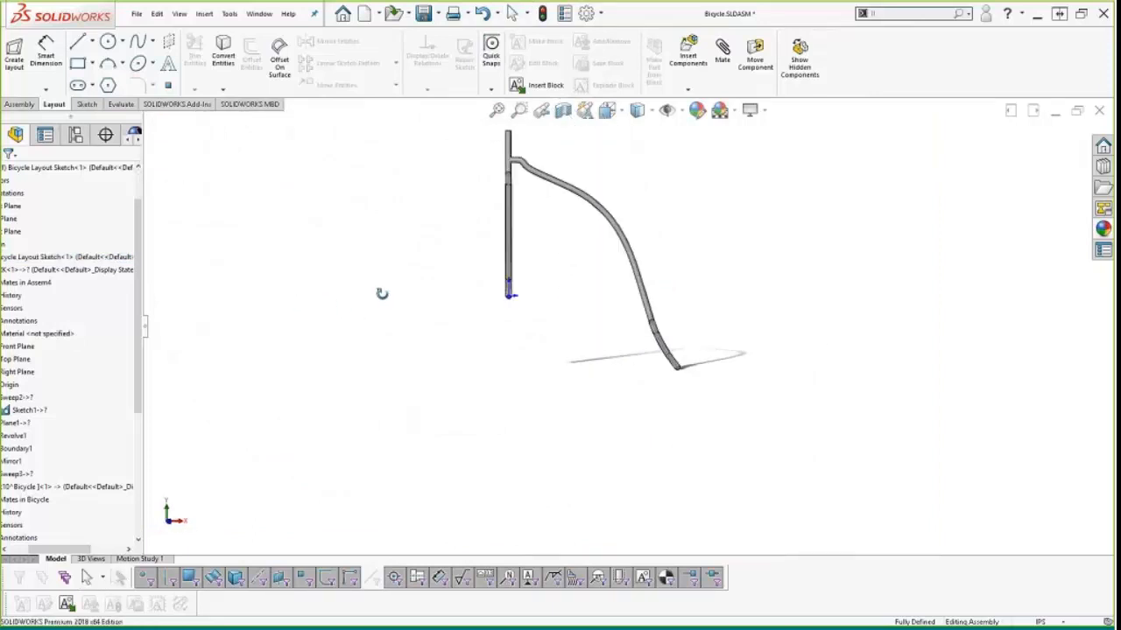
scroll(561, 299, down, 3)
middle_drag(562, 299, 622, 262)
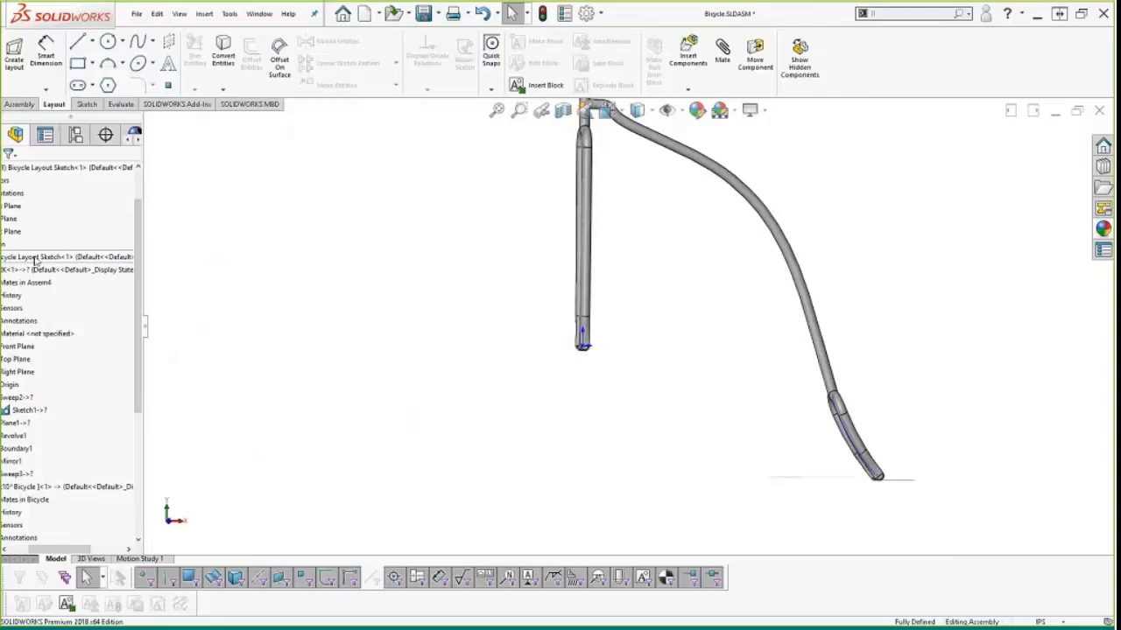
click(70, 257)
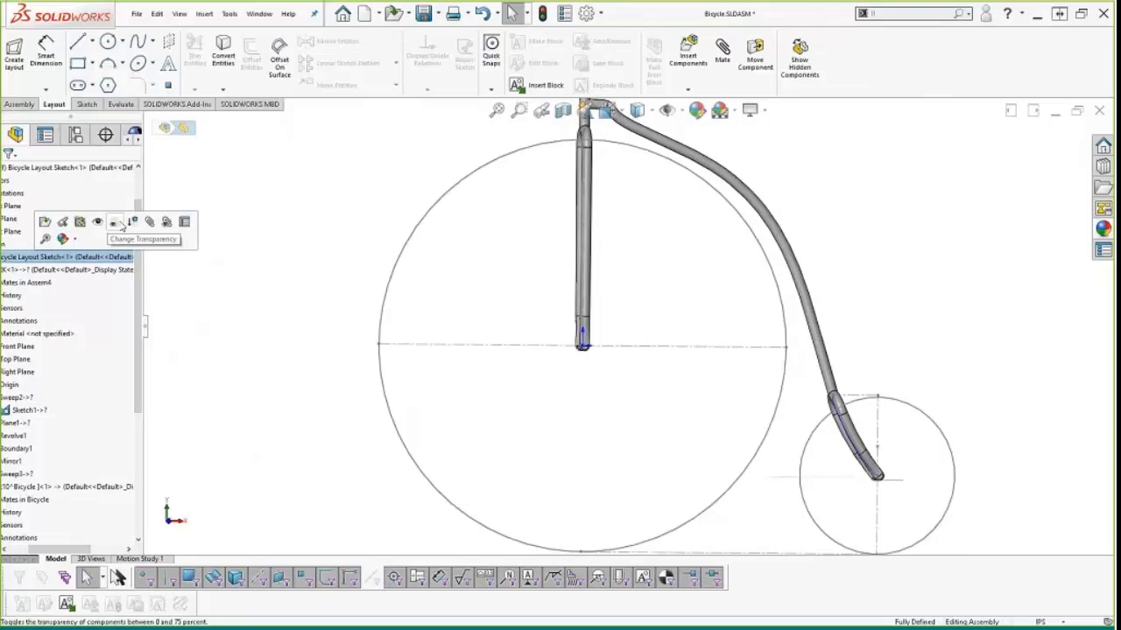
key(f)
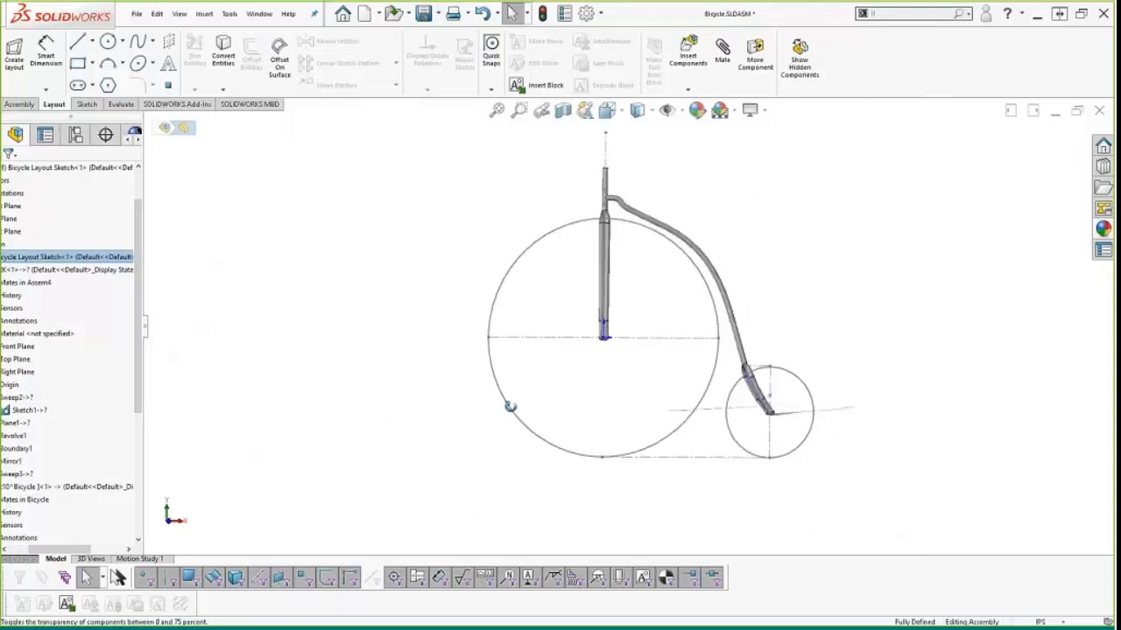
Step: Insert a new part into the Bicycle assembly, positioned on the assembly's Right Plane
key(s)
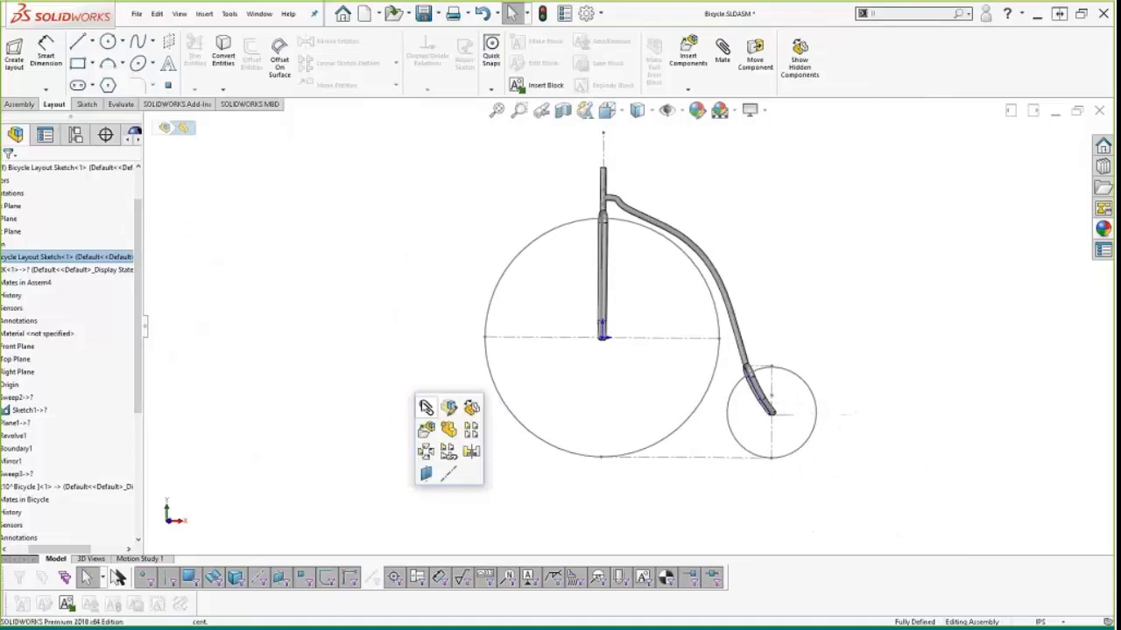
click(449, 429)
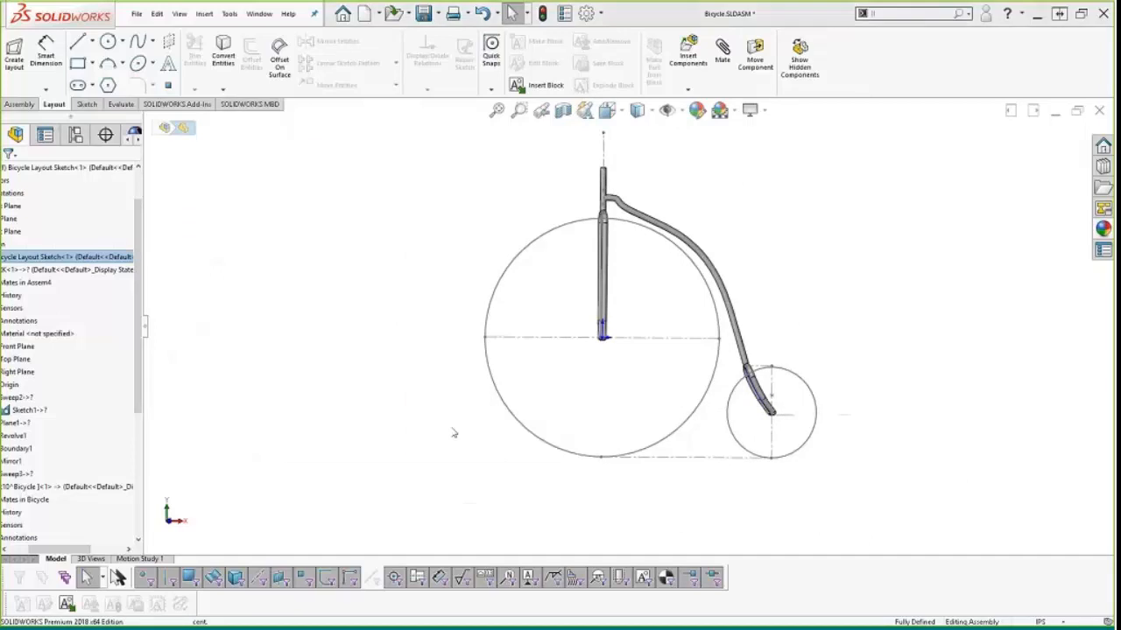
double_click(357, 201)
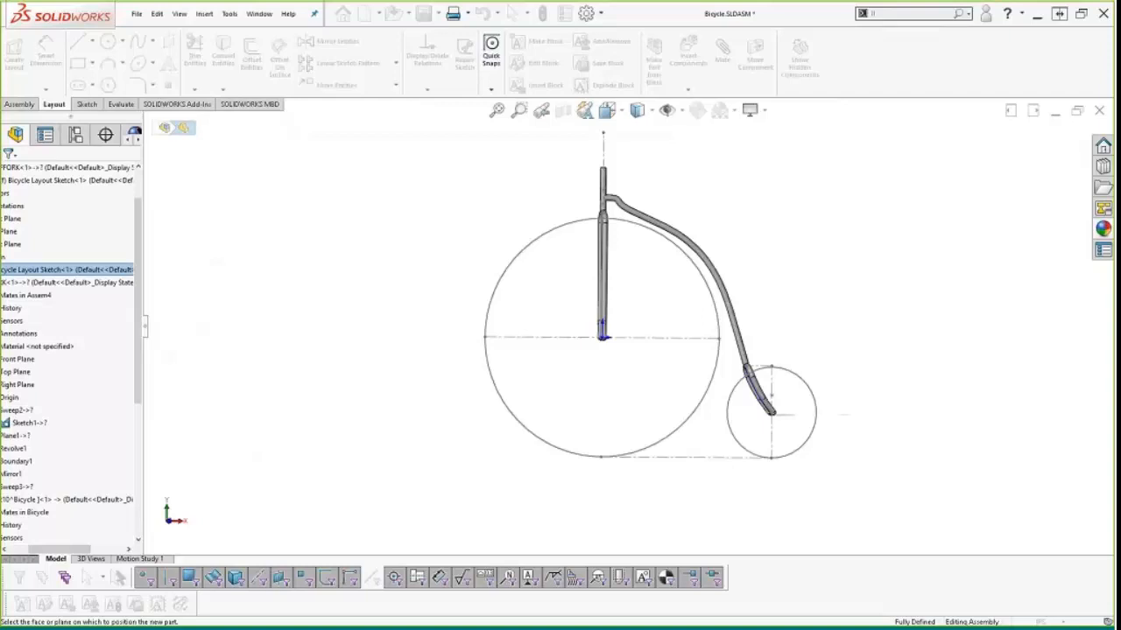
drag(74, 550, 40, 543)
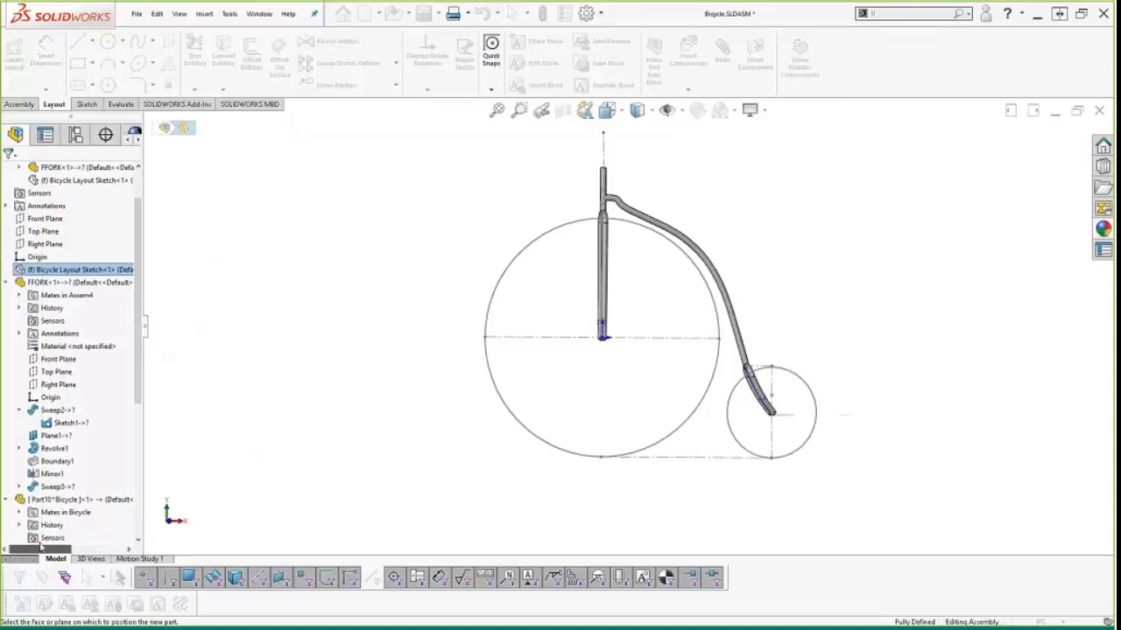
click(38, 247)
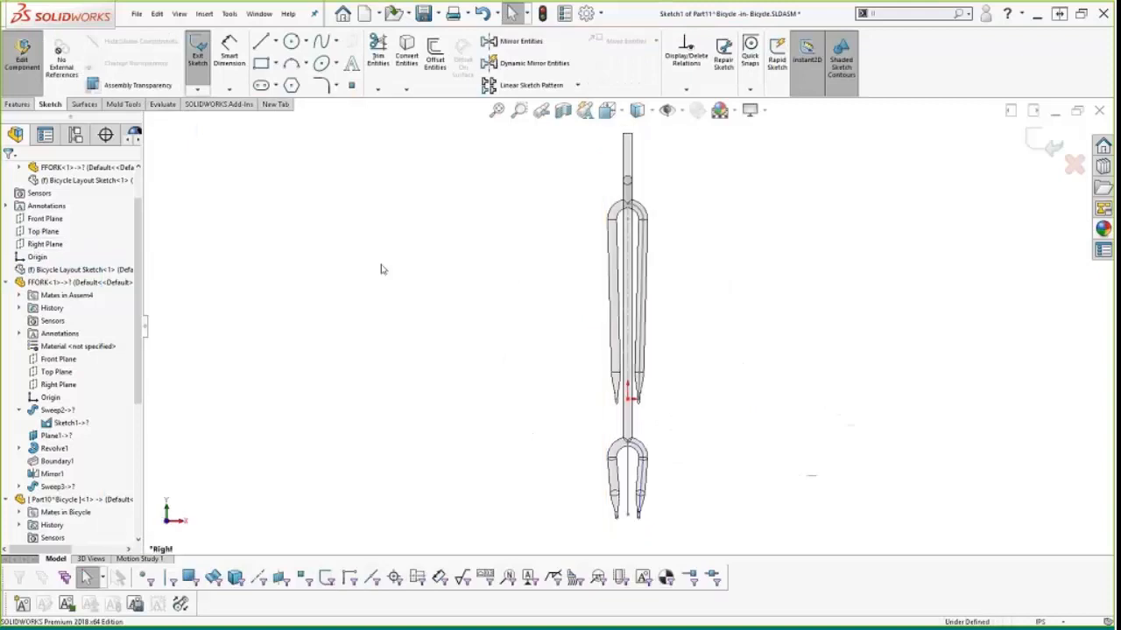
Step: Sketch a vertical construction centerline from the origin up to just below the front fork's crown
key(s)
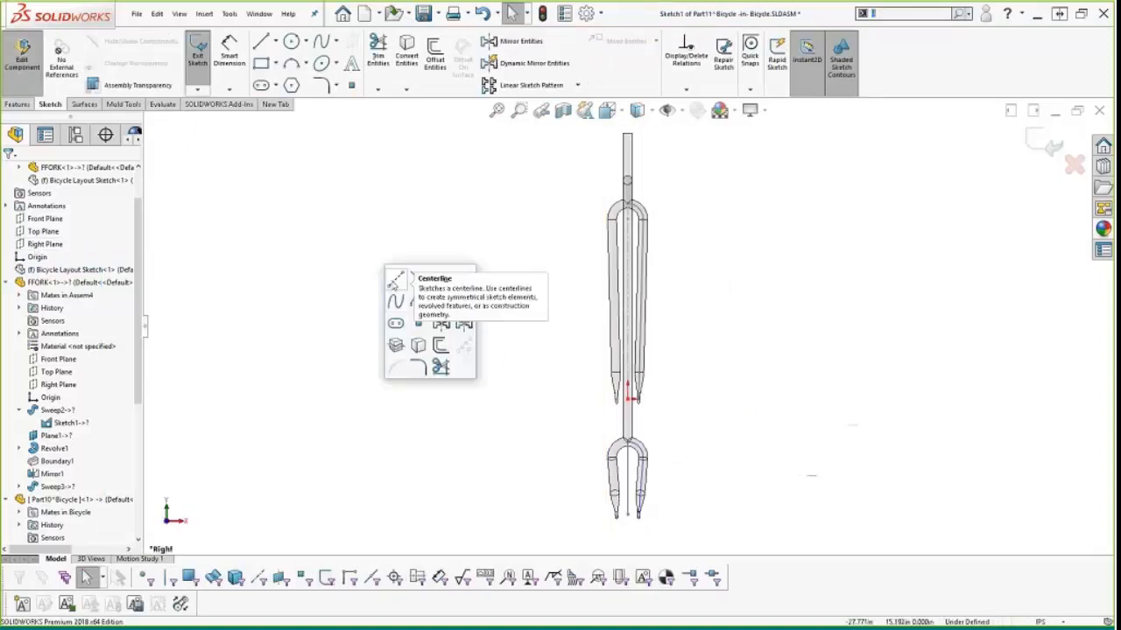
click(399, 293)
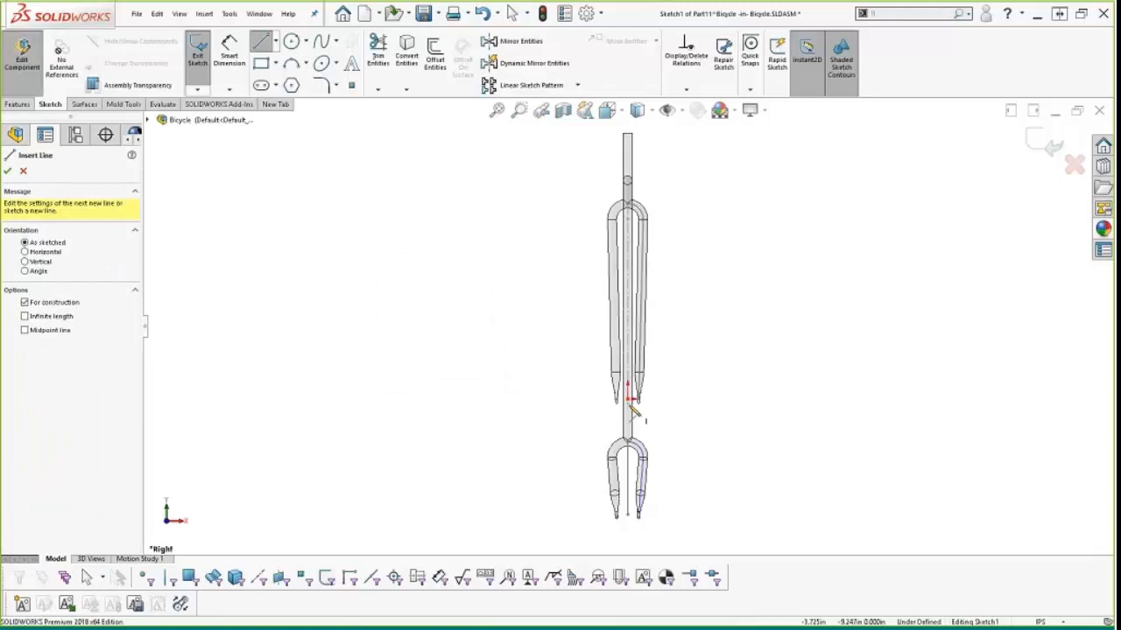
click(628, 399)
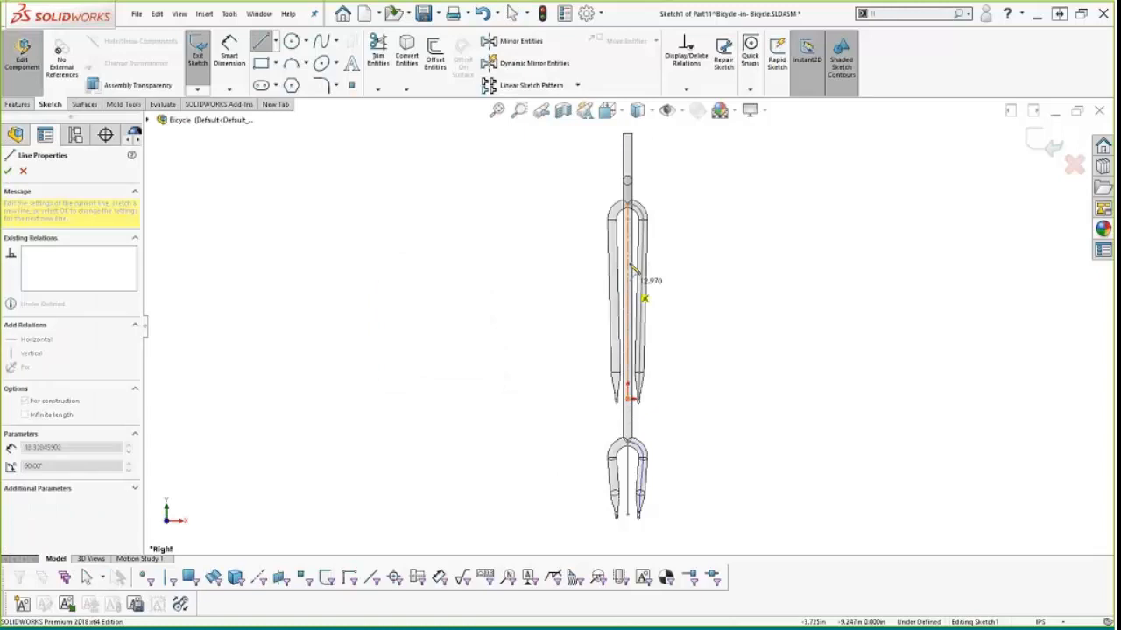
click(628, 220)
key(Escape)
Step: Insert the Rim.SLDBLK block from the Assembly Layout folder at the upper end of the vertical centerline
scroll(640, 252, down, 5)
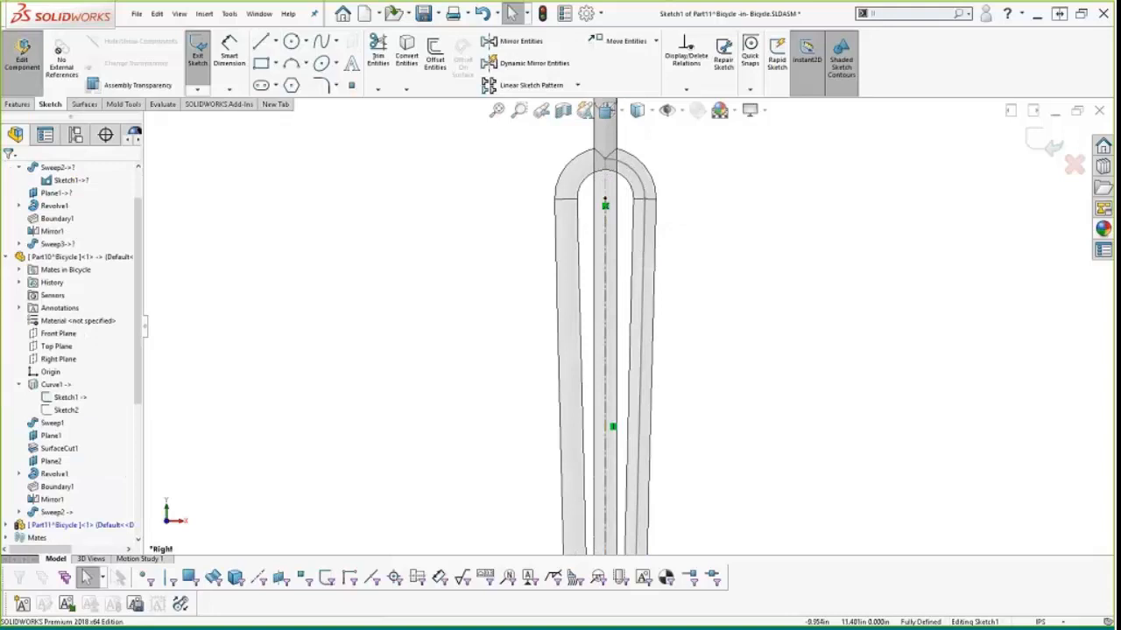
click(66, 604)
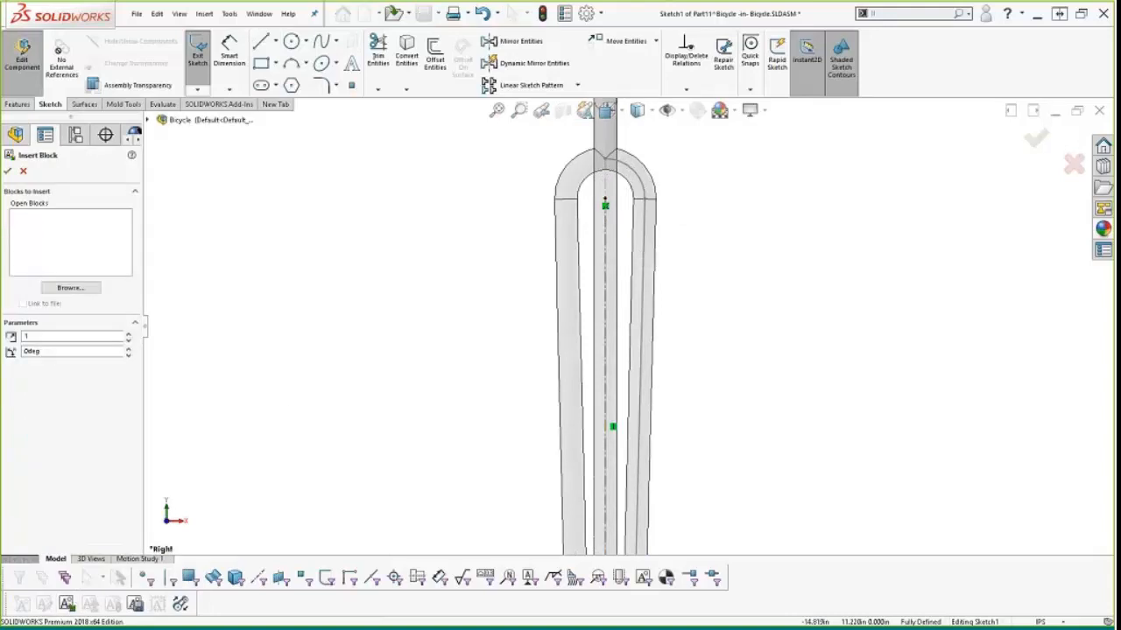
click(72, 289)
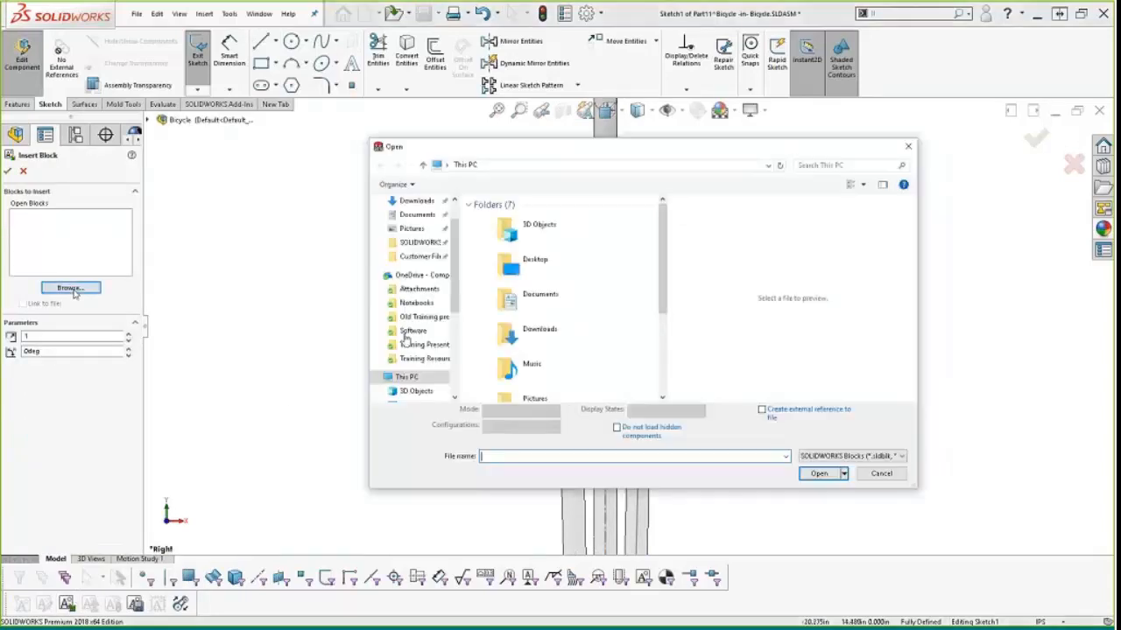
scroll(401, 324, up, 1)
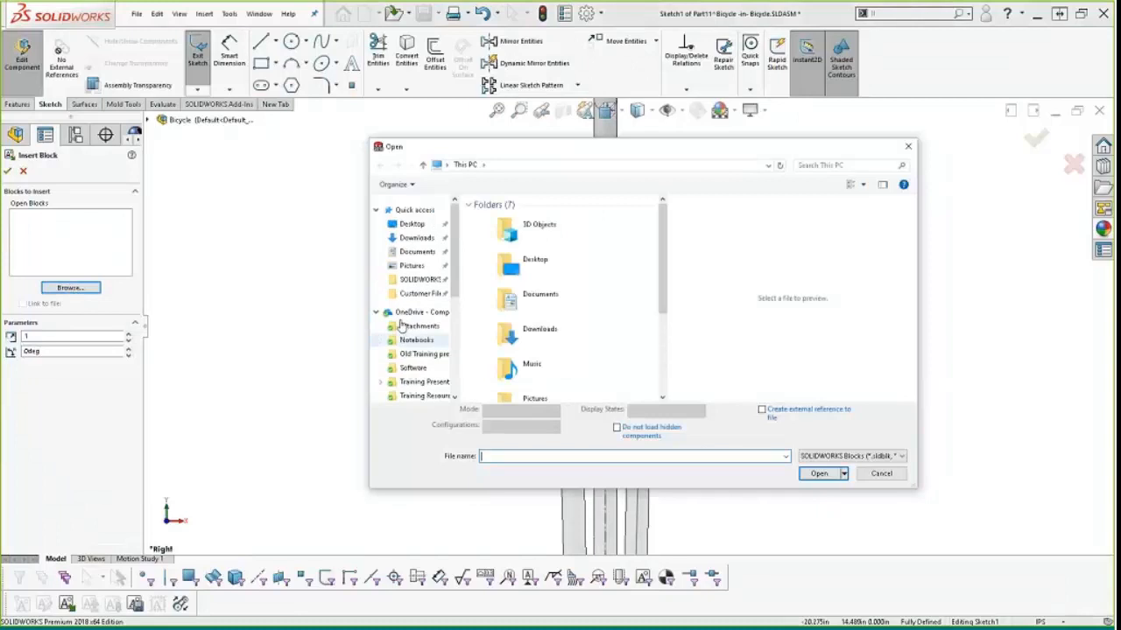
click(410, 224)
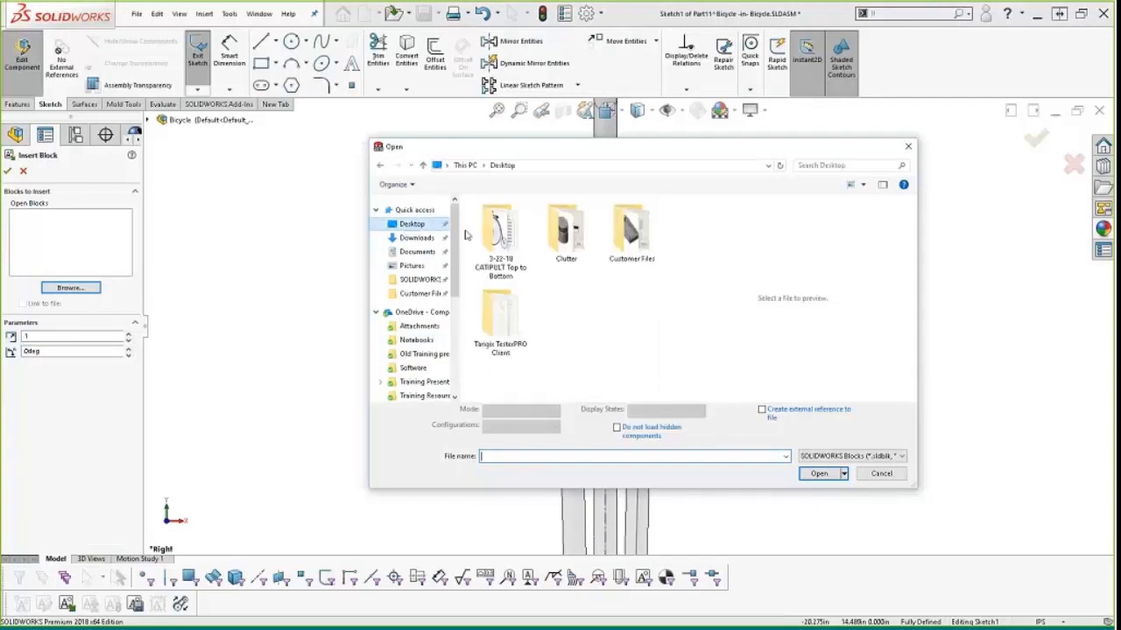
double_click(501, 235)
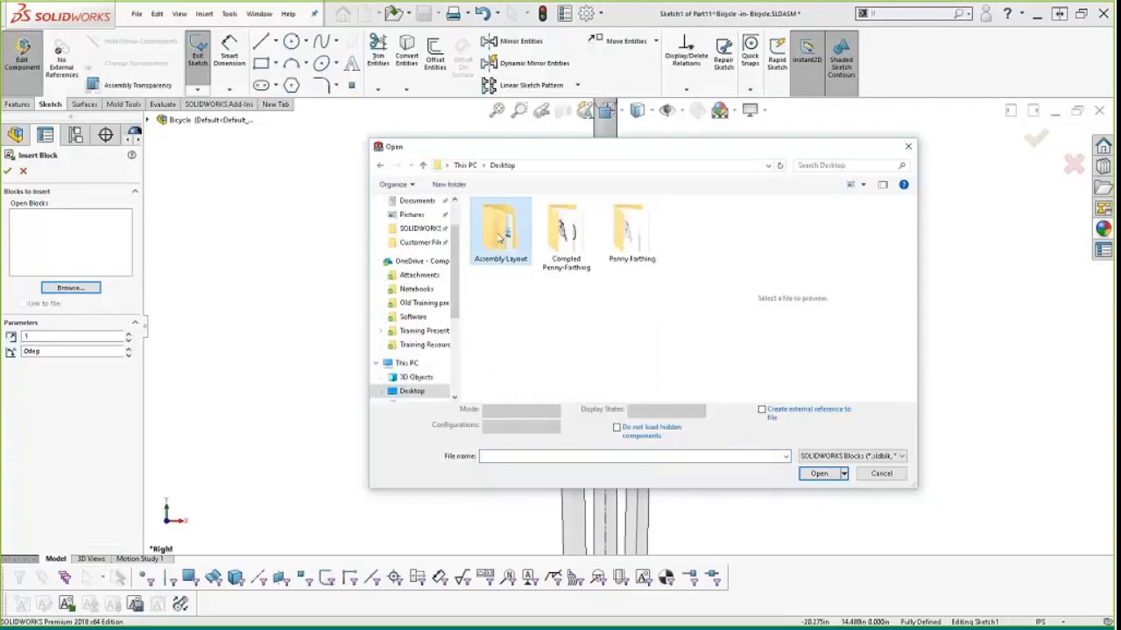
double_click(501, 235)
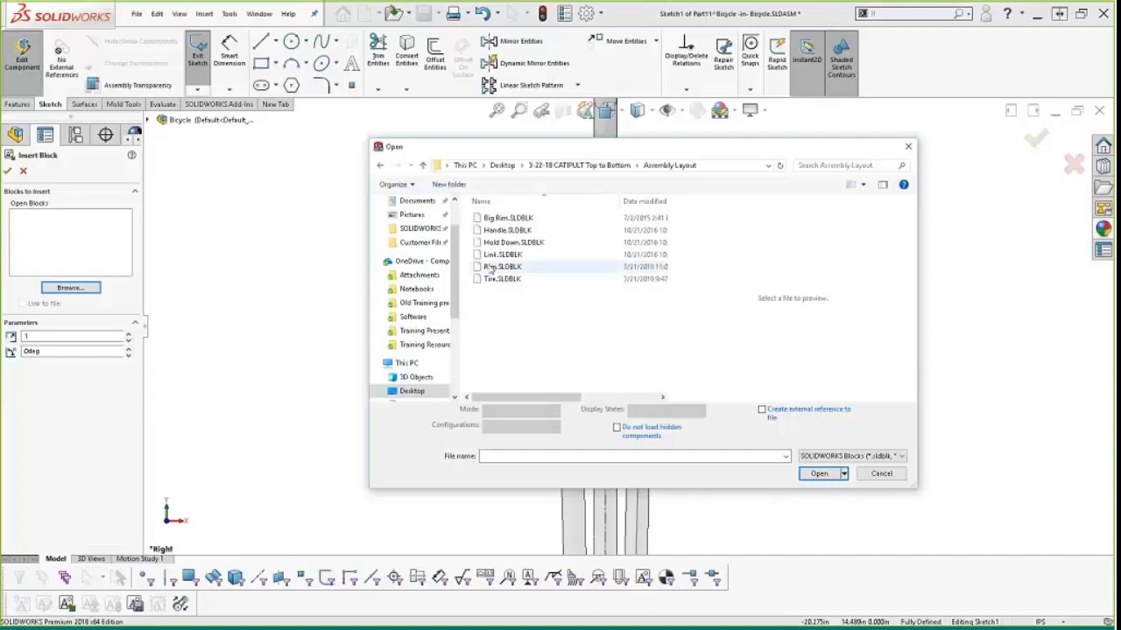
double_click(502, 267)
scroll(604, 194, down, 5)
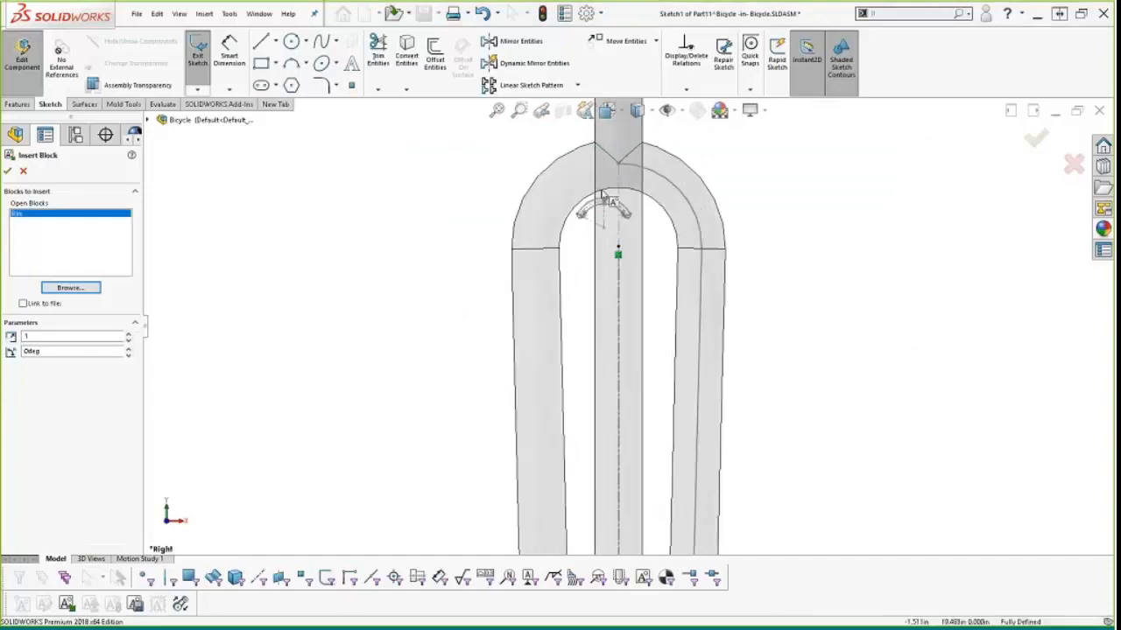
click(622, 272)
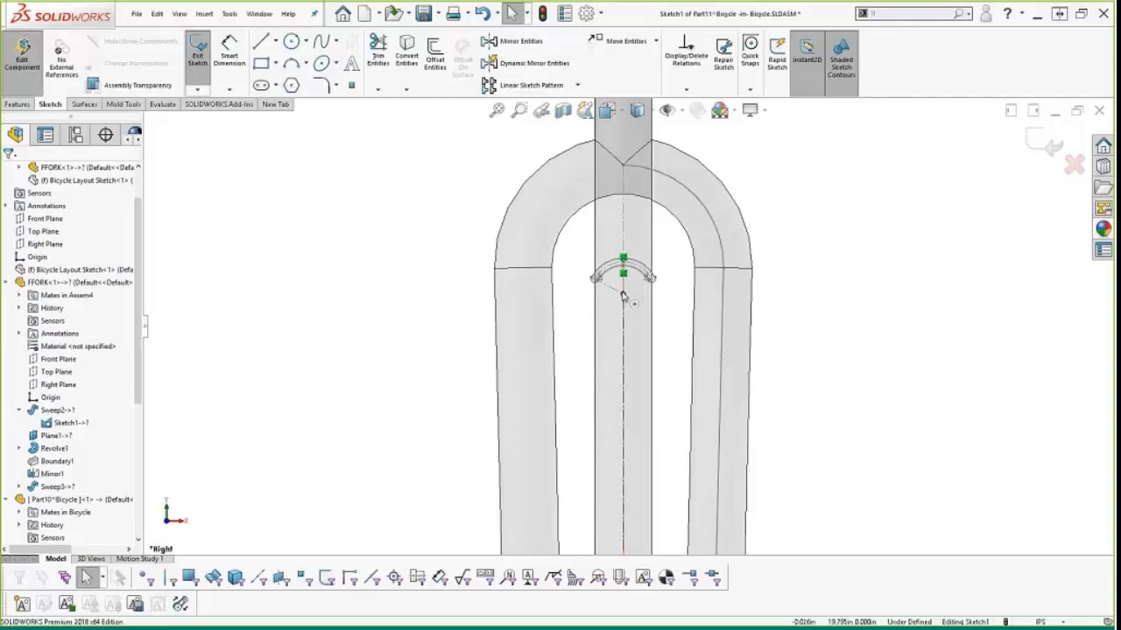
Step: Rotate the rim block so its profile opens upward, and make its inner construction line vertical
drag(622, 295, 608, 239)
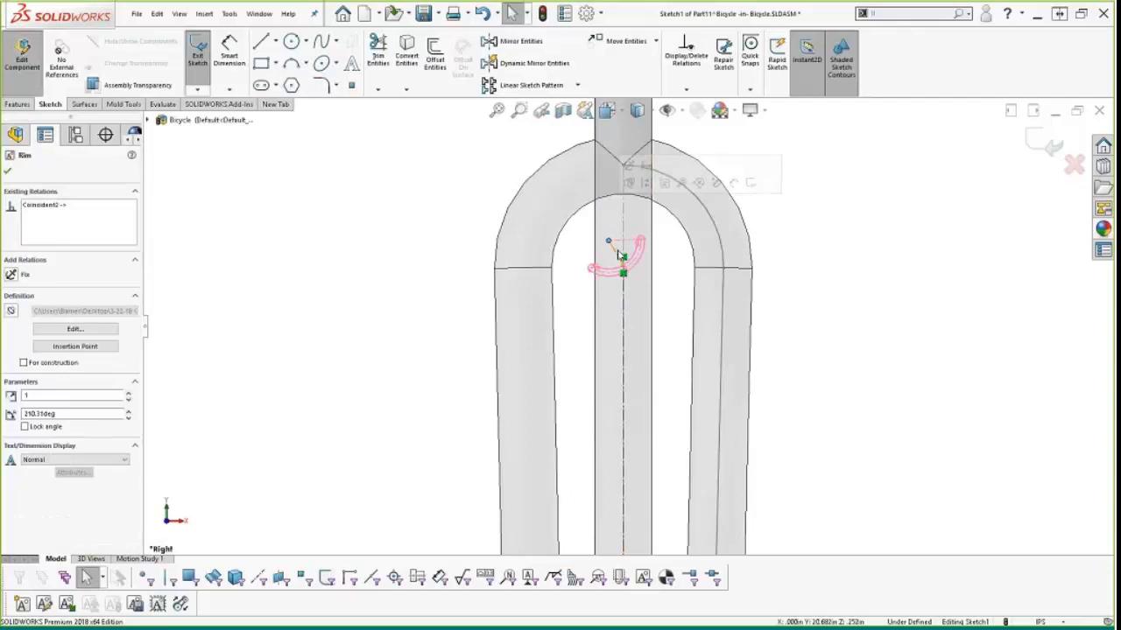
click(619, 254)
click(665, 202)
click(668, 325)
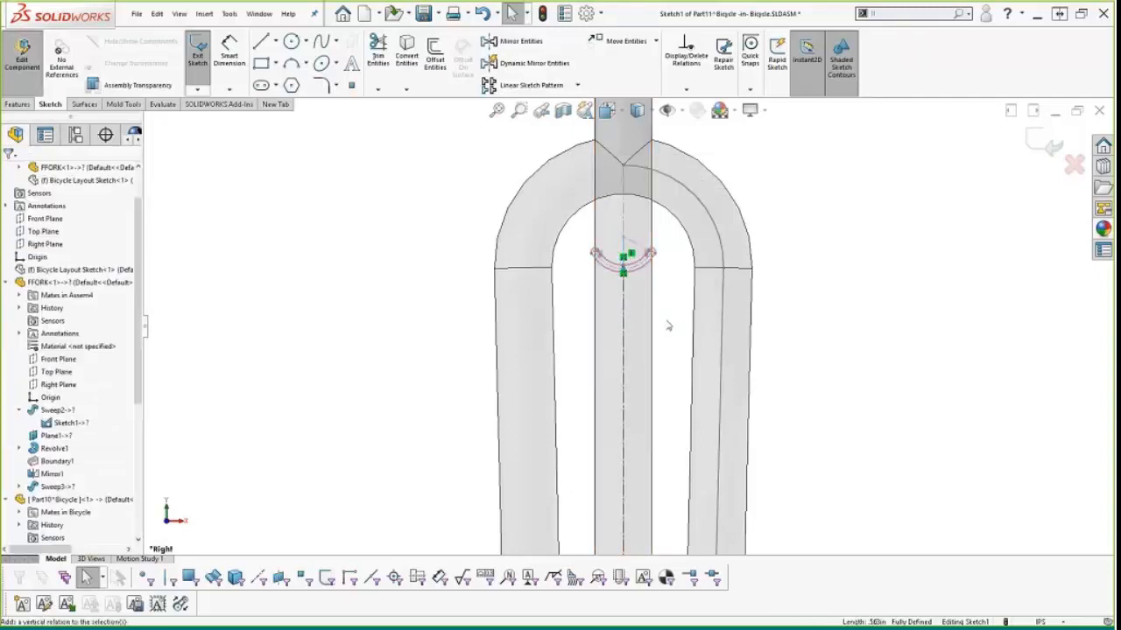
Step: Sketch a horizontal construction line about 6.2 in long from the origin, and exit the sketch
scroll(695, 487, up, 9)
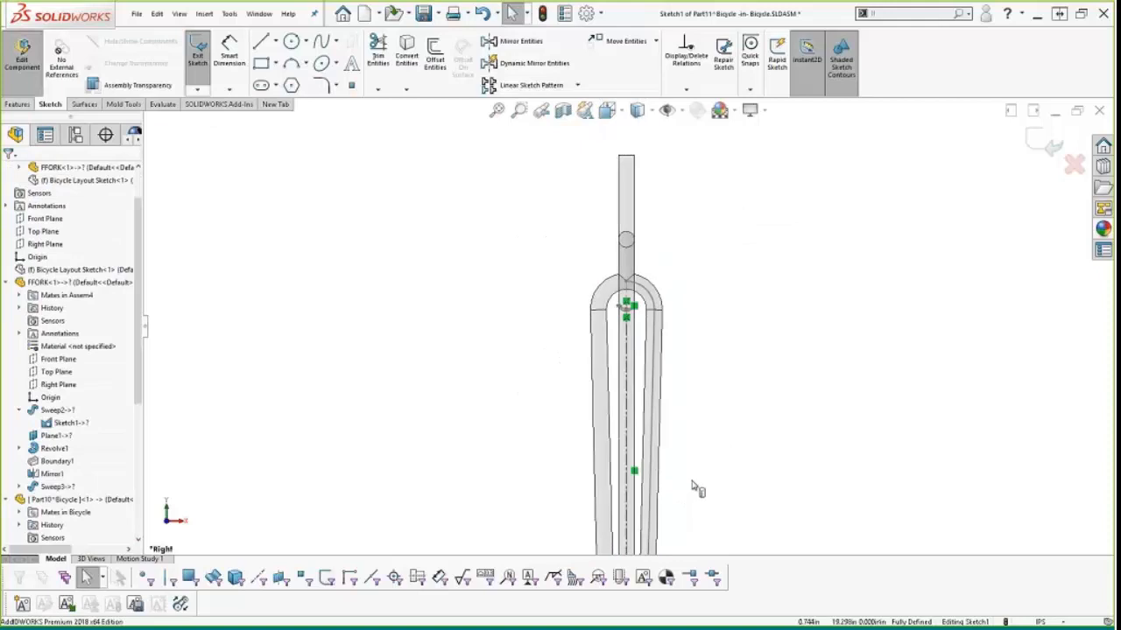
key(s)
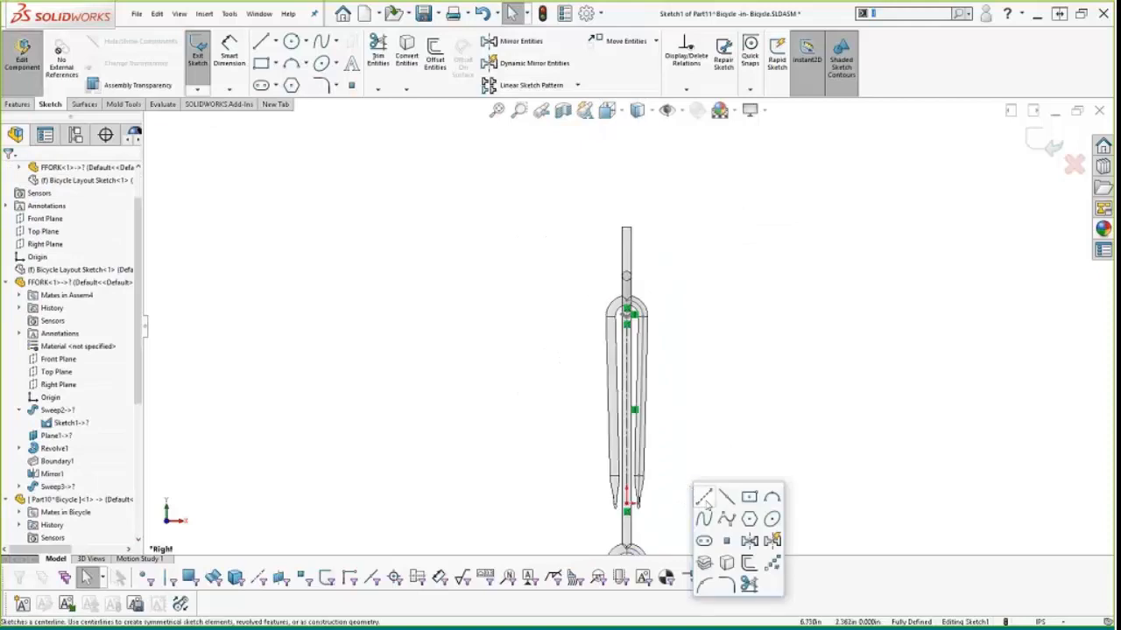
click(704, 497)
click(639, 506)
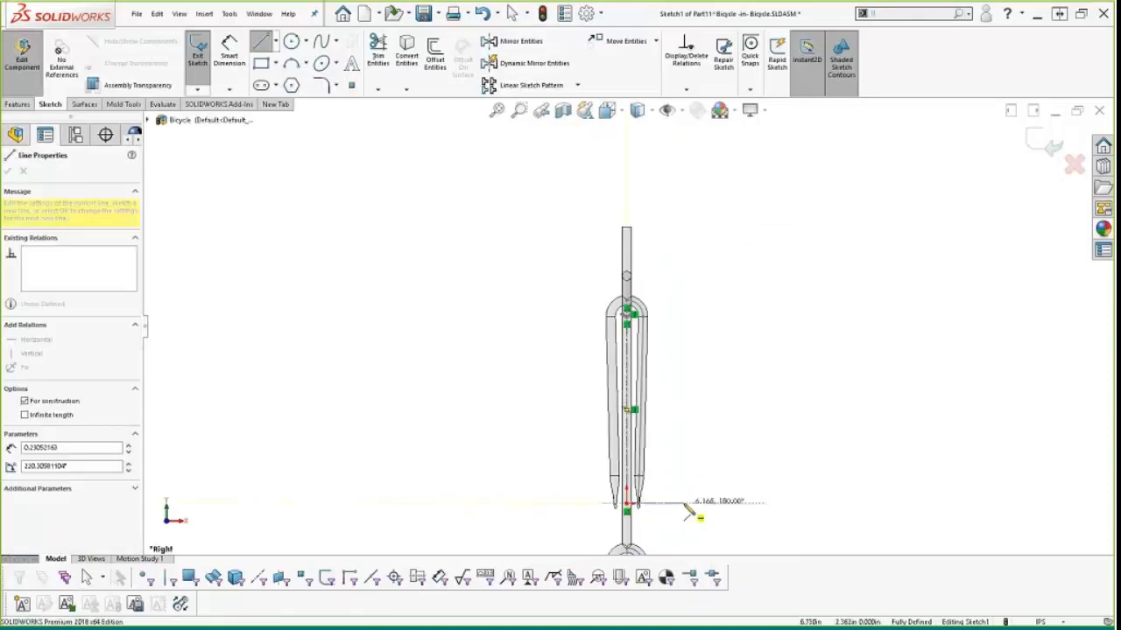
click(685, 503)
key(Escape)
text(s)
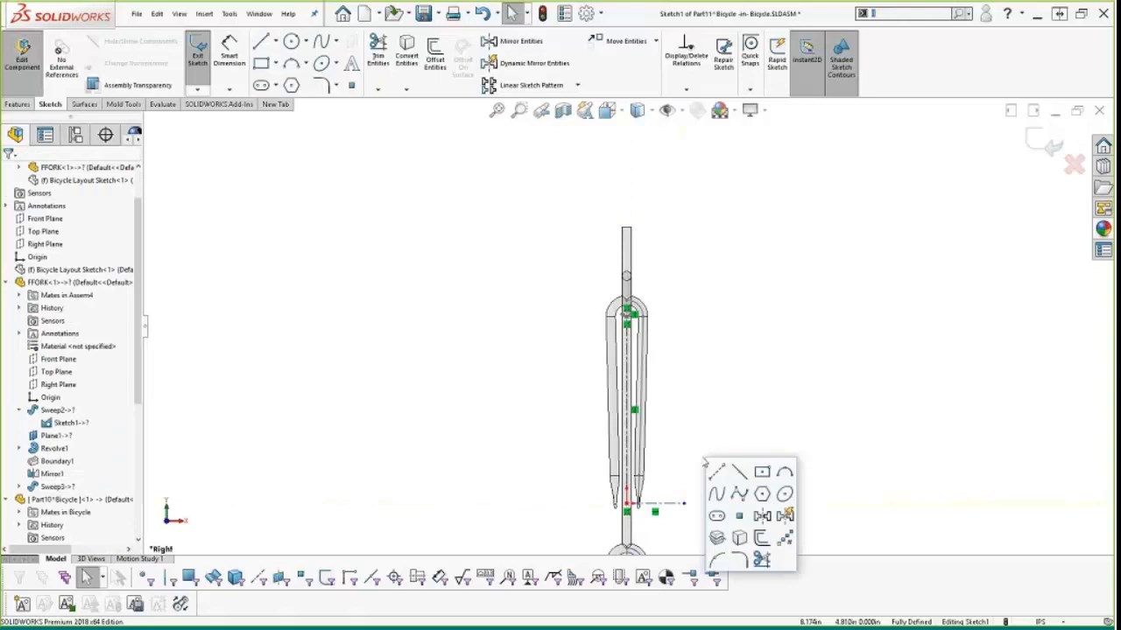
text(d)
click(699, 433)
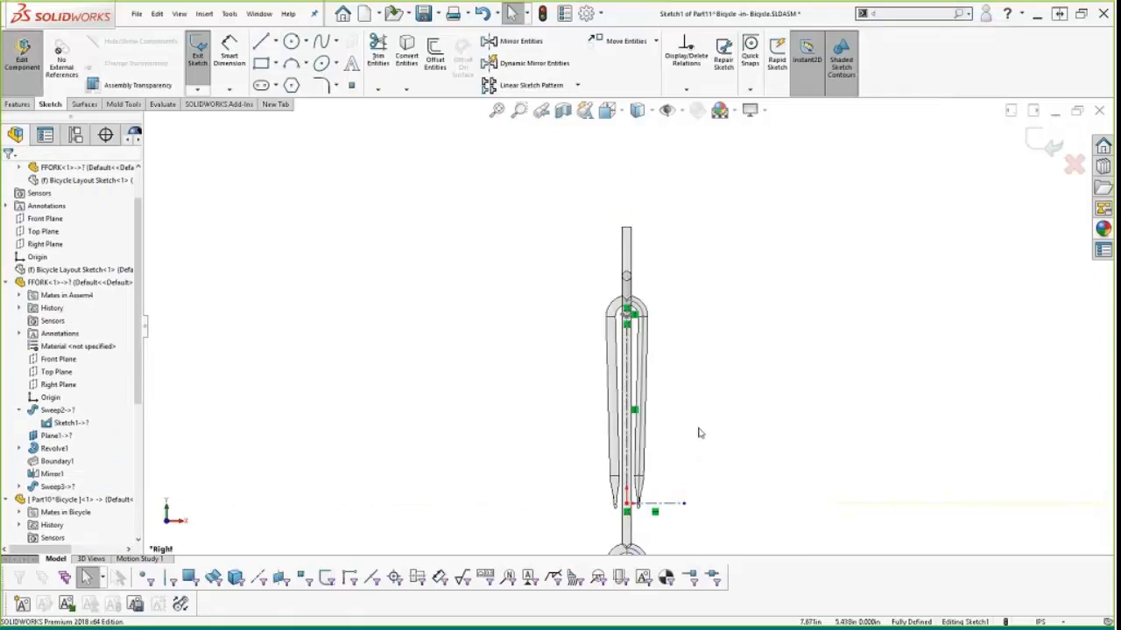
key(d)
click(712, 445)
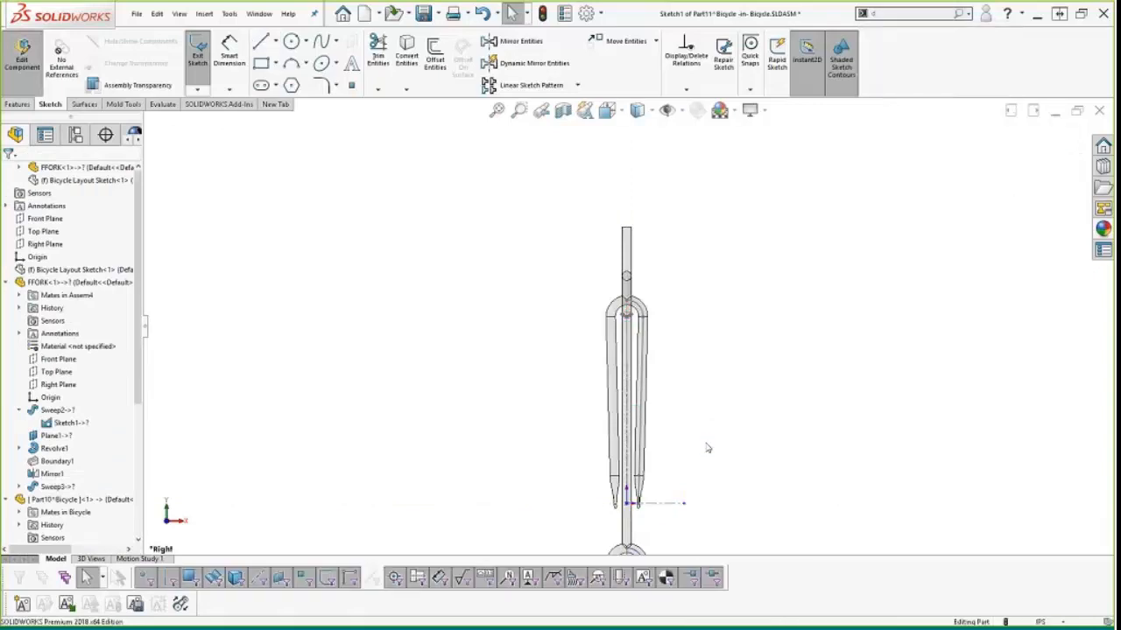
Step: Revolve the rim profile sketch 360 degrees about the horizontal construction line
key(s)
click(720, 457)
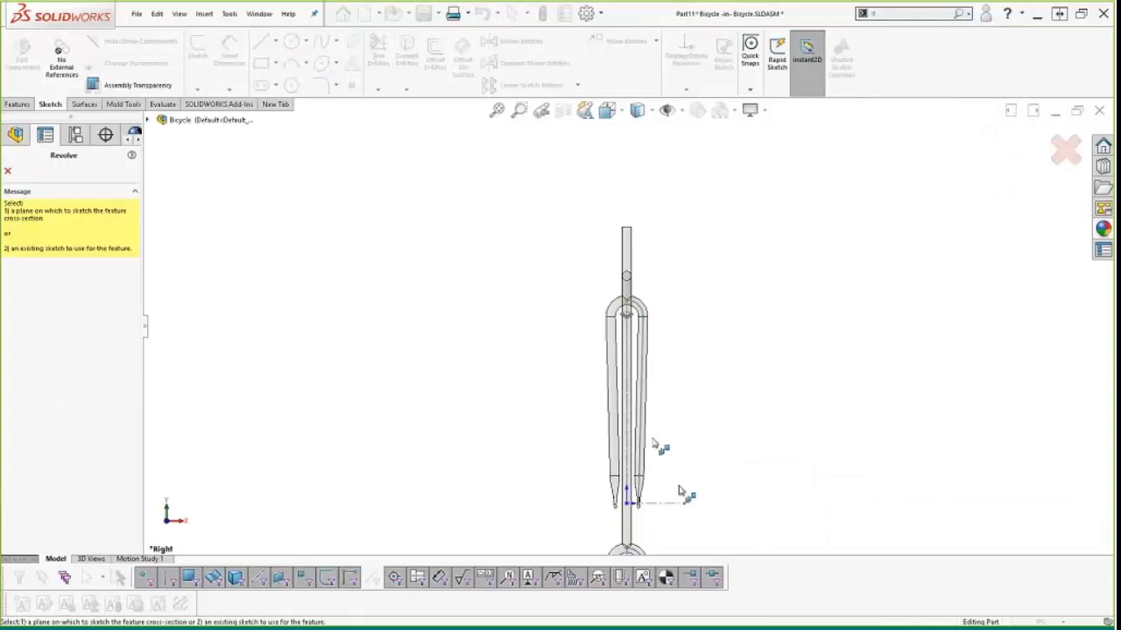
click(627, 317)
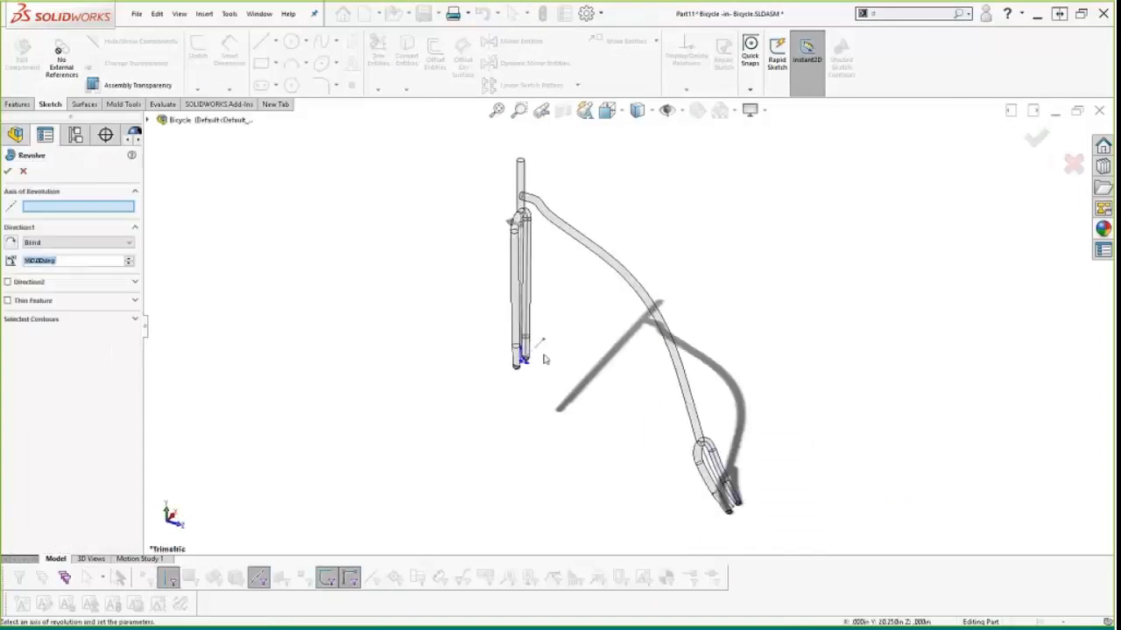
click(536, 349)
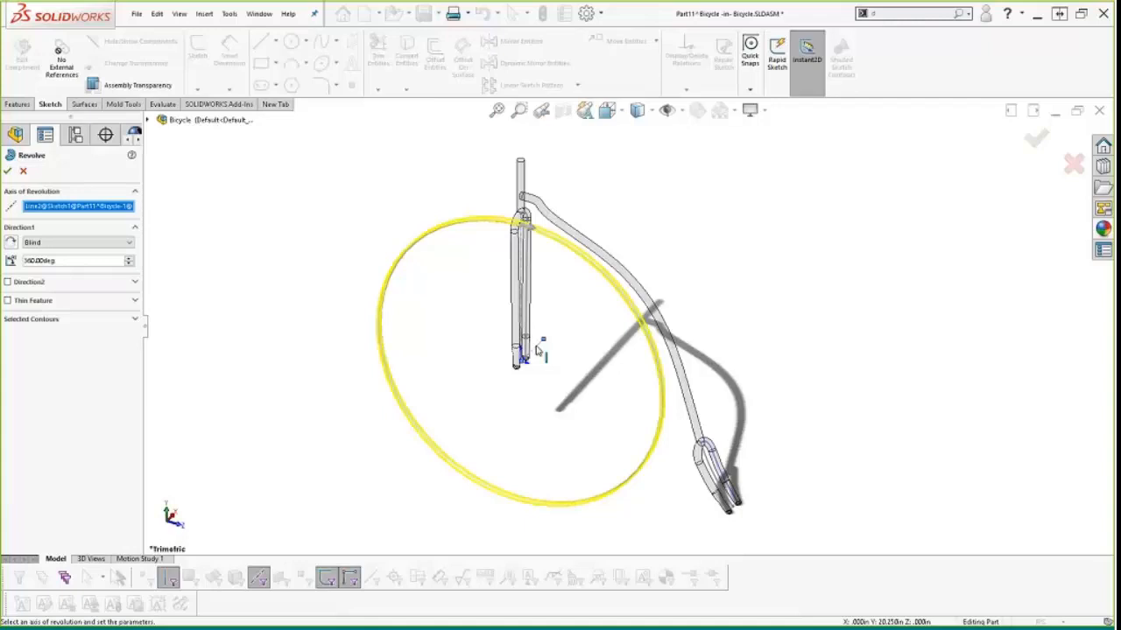
right_click(538, 351)
middle_drag(543, 351, 571, 289)
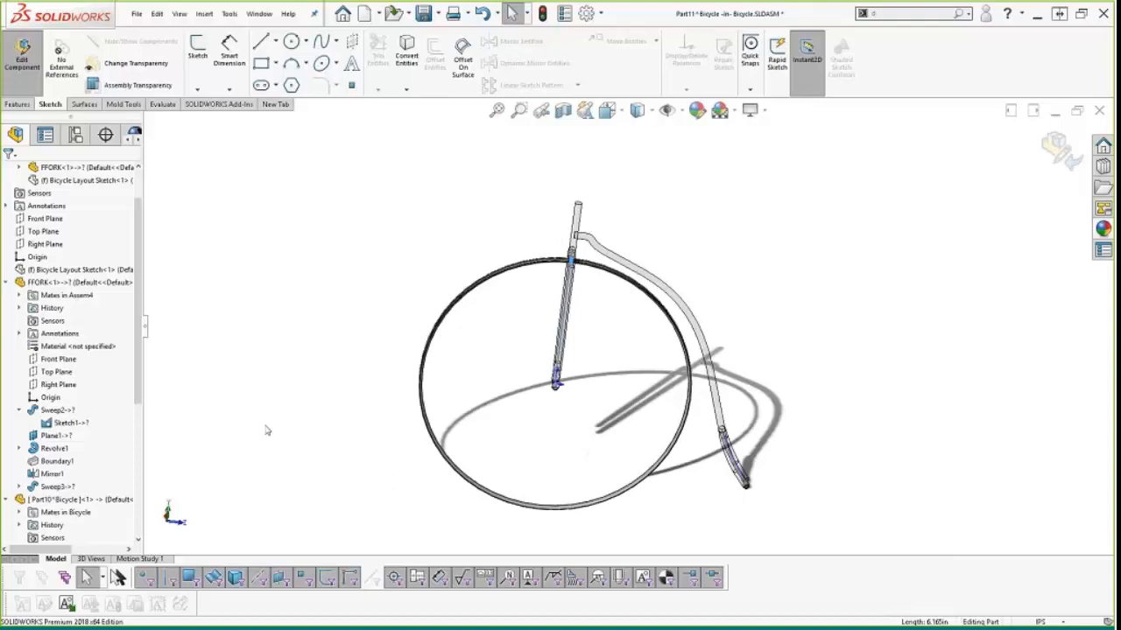
Step: Start a new sketch on the Front Plane of the rim part
scroll(573, 331, down, 5)
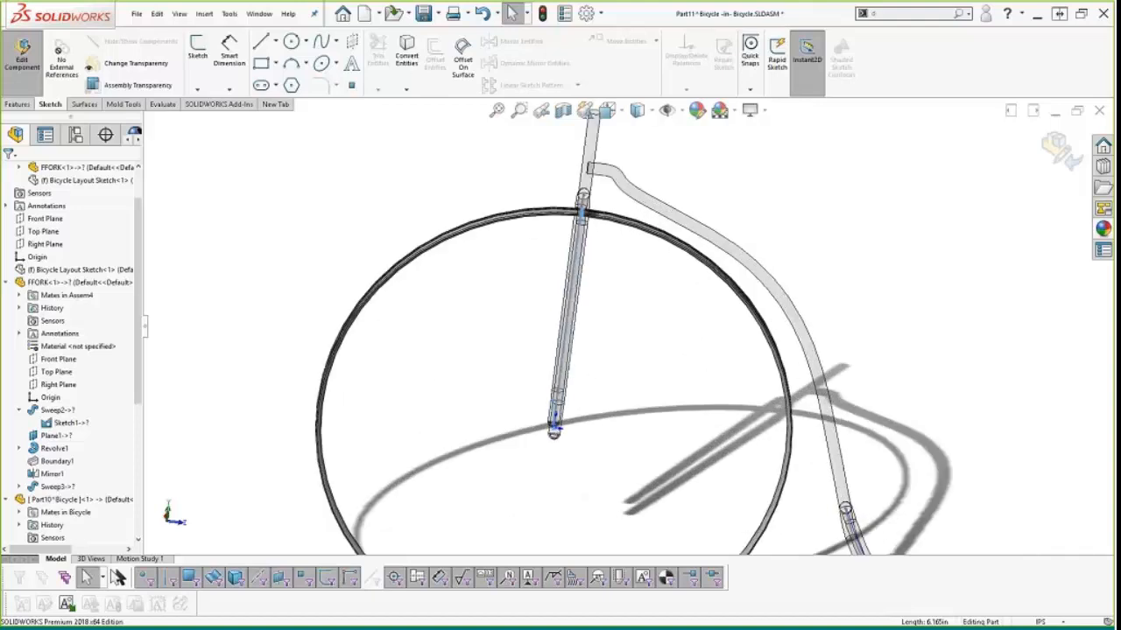
scroll(143, 366, down, 6)
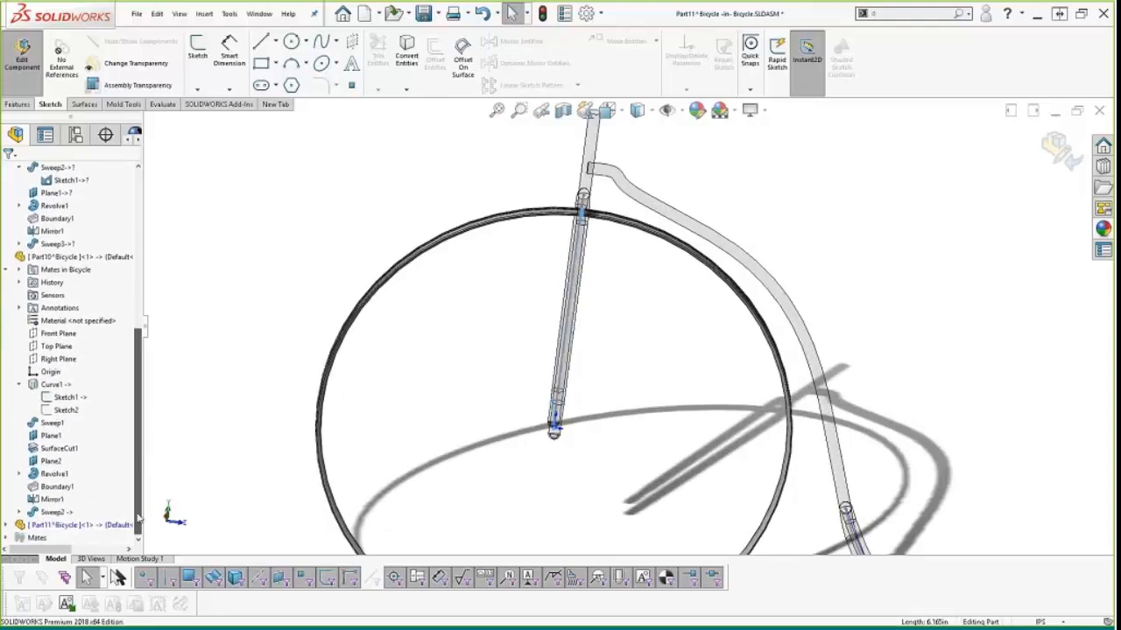
click(7, 525)
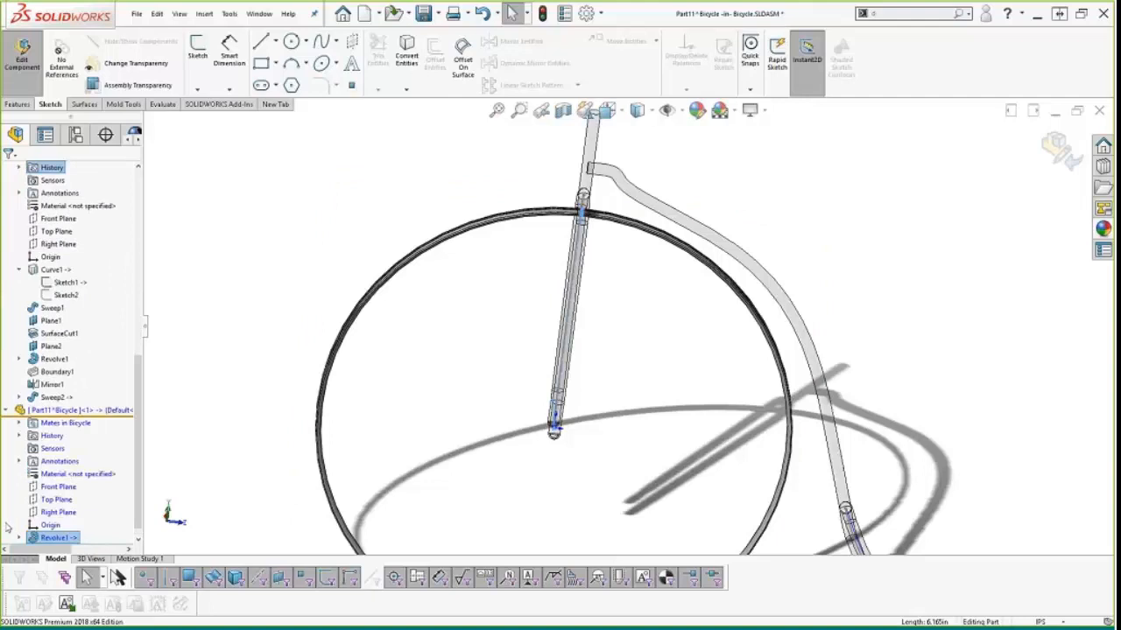
click(56, 488)
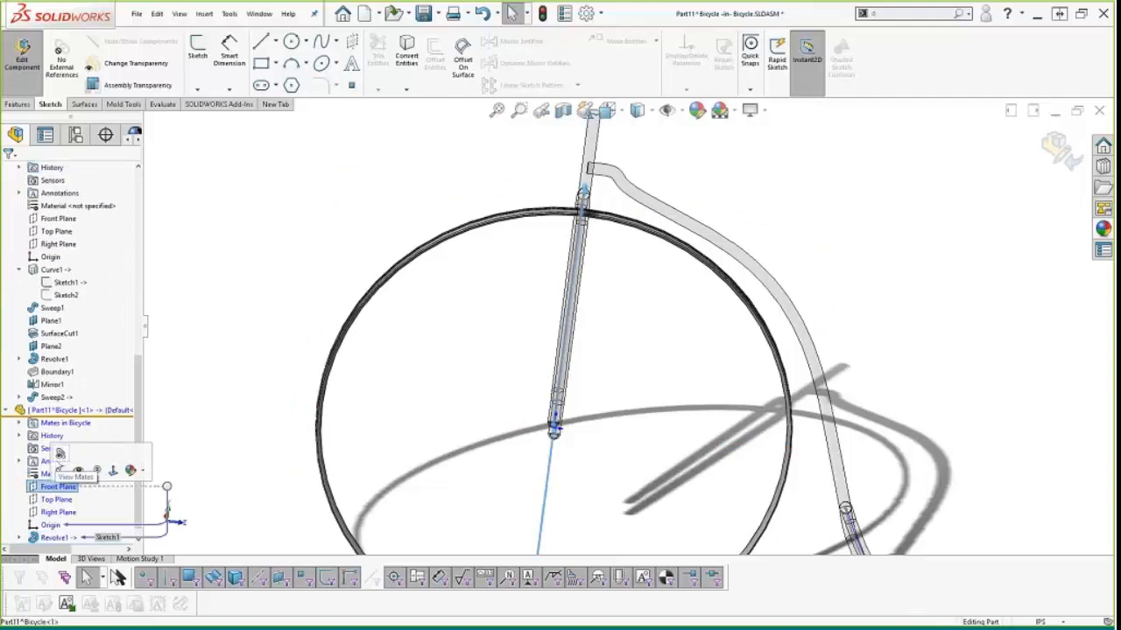
click(60, 468)
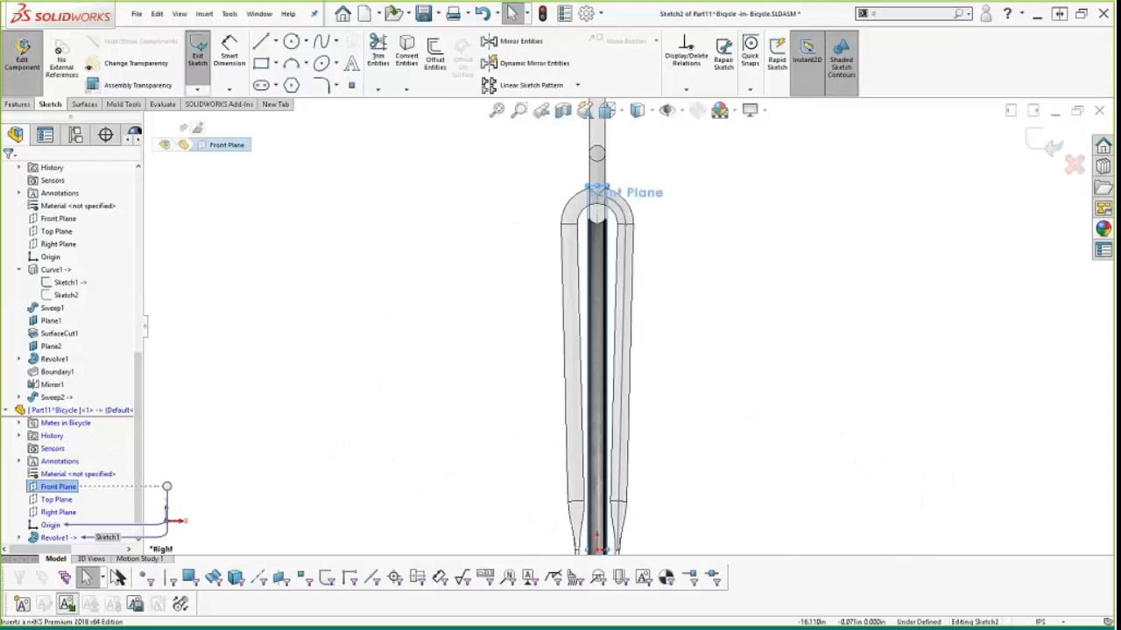
Step: Insert the Tire.SLDBLK block from the Assembly Layout folder at the middle of the rim's groove
click(67, 604)
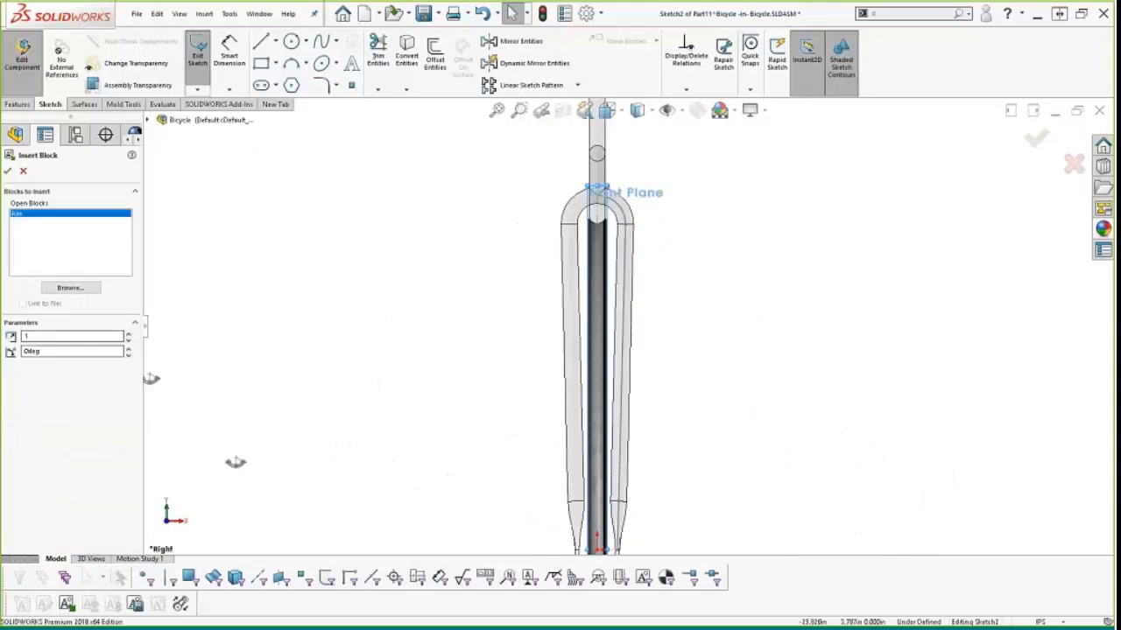
click(70, 288)
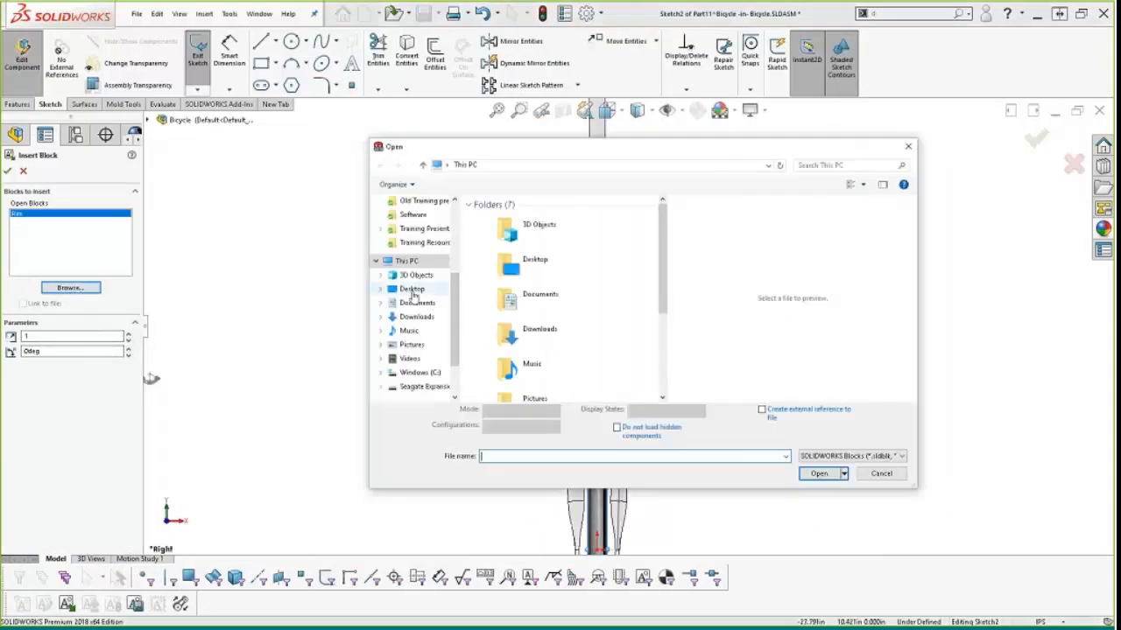
click(410, 289)
double_click(496, 225)
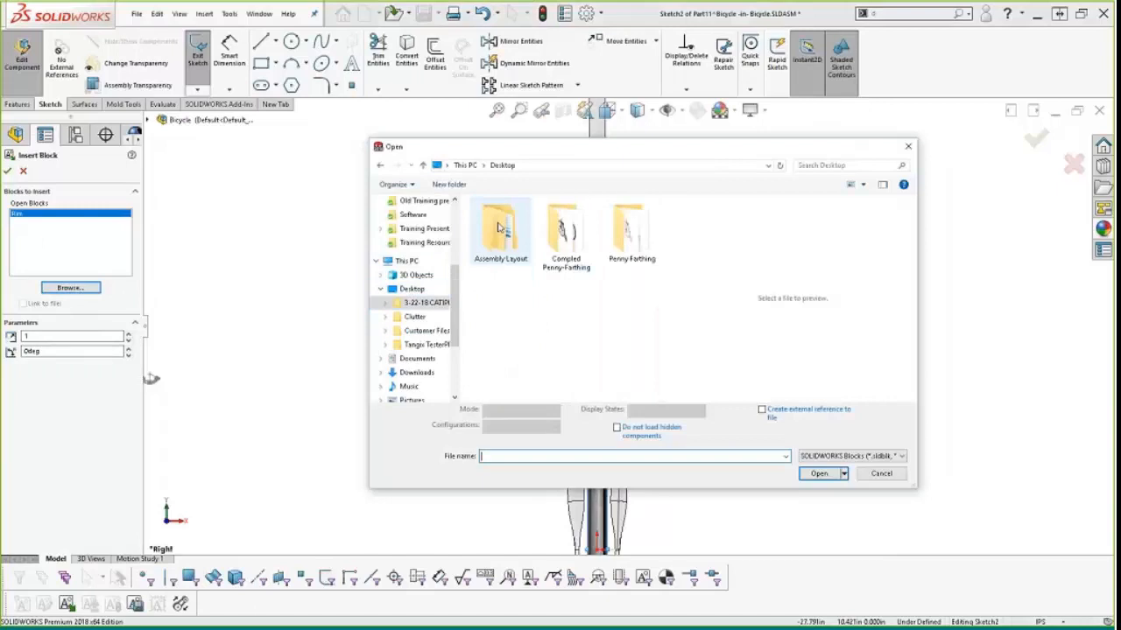
double_click(496, 227)
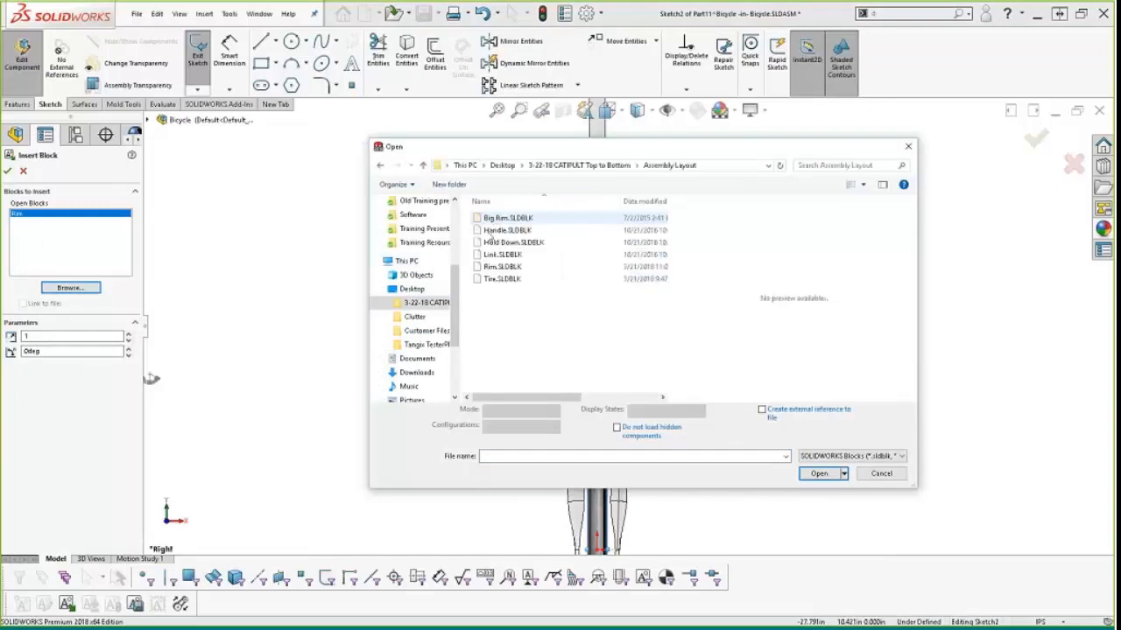
double_click(493, 279)
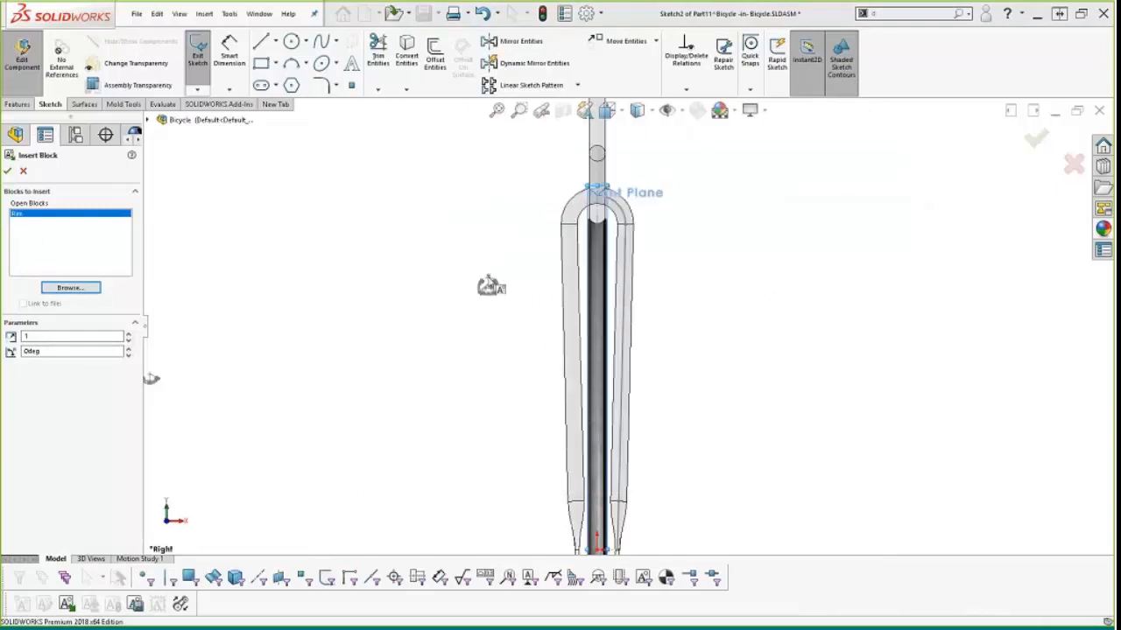
scroll(560, 258, down, 8)
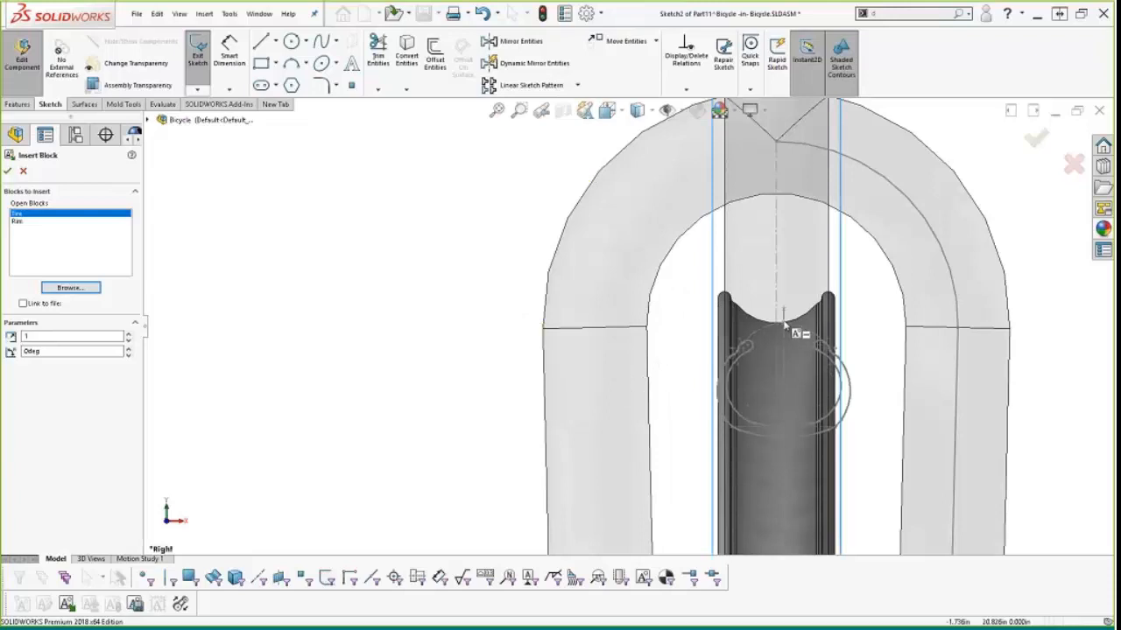
click(740, 383)
Step: Rotate the tire block so its profile sits above the rim, and make its construction line vertical
drag(736, 385, 845, 234)
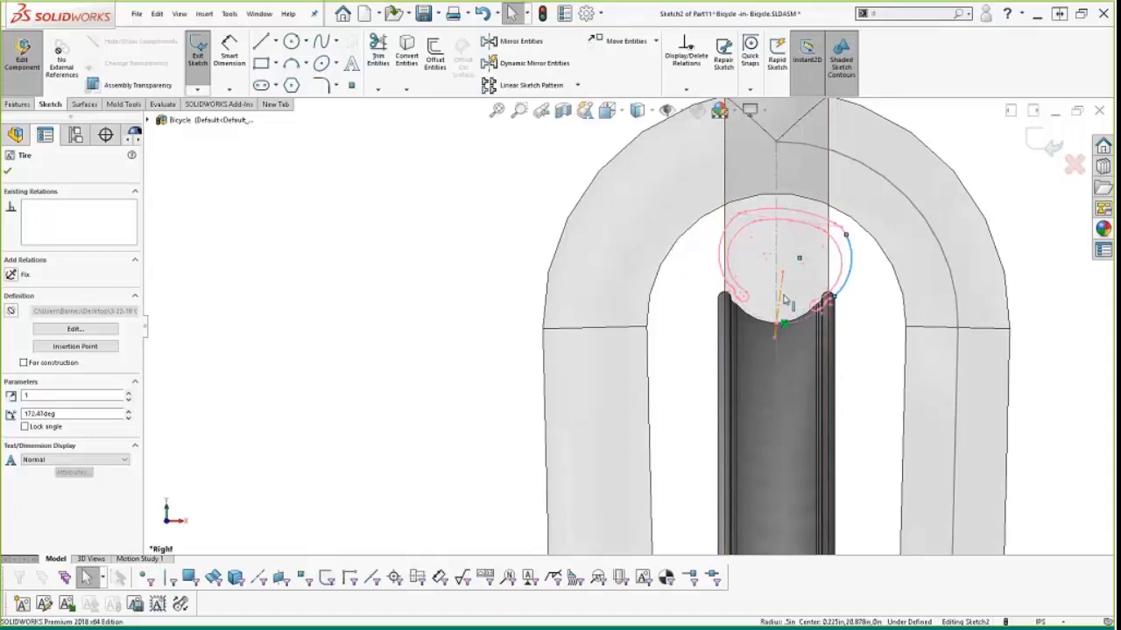
click(785, 300)
click(832, 228)
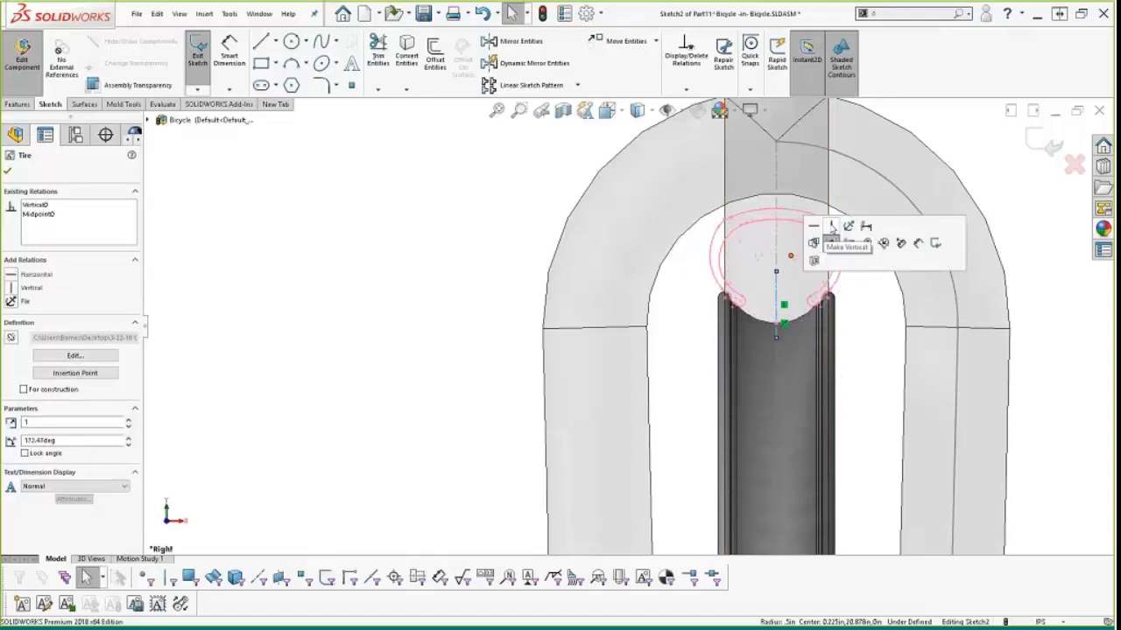
click(884, 404)
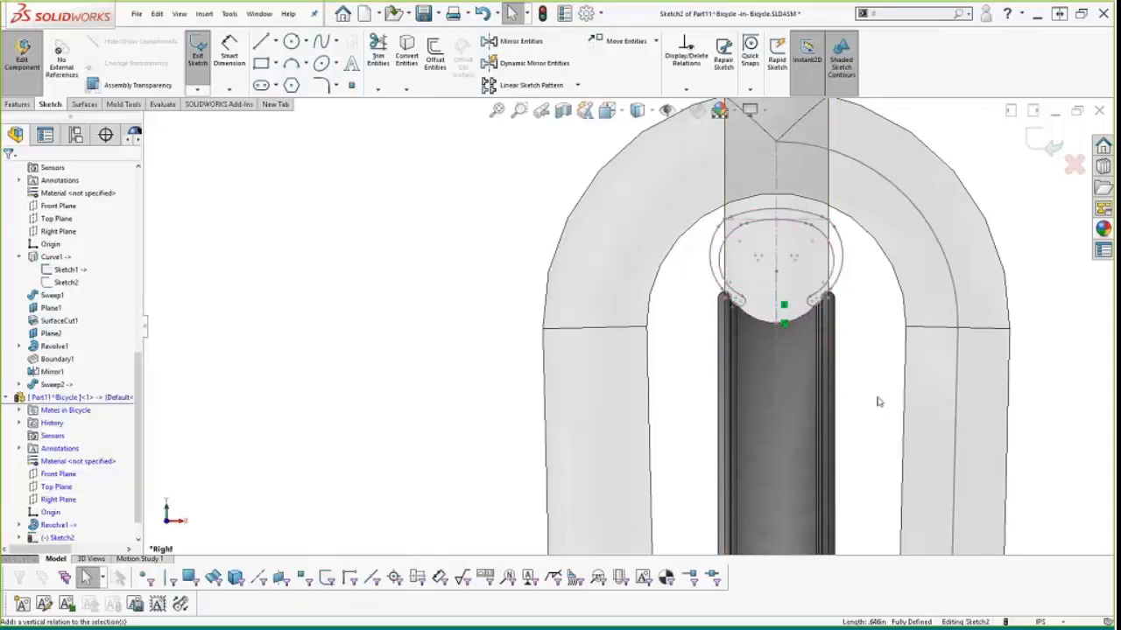
Step: Sketch a horizontal construction line about 4.6 in long from the origin, and exit the sketch
scroll(874, 410, up, 4)
scroll(761, 466, up, 8)
scroll(647, 470, down, 5)
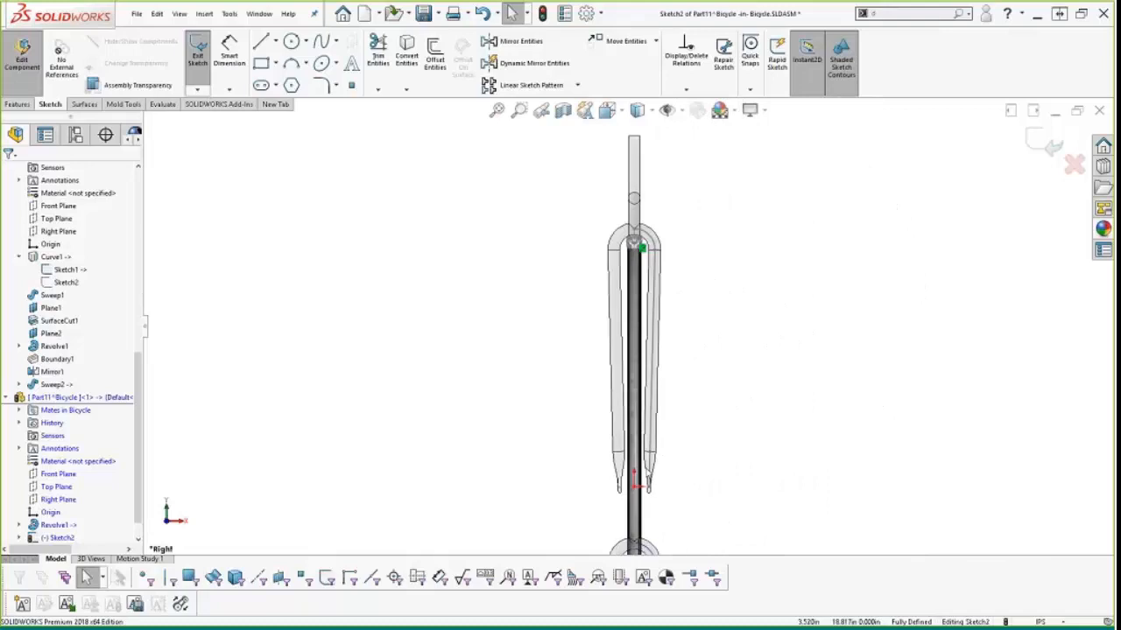
key(s)
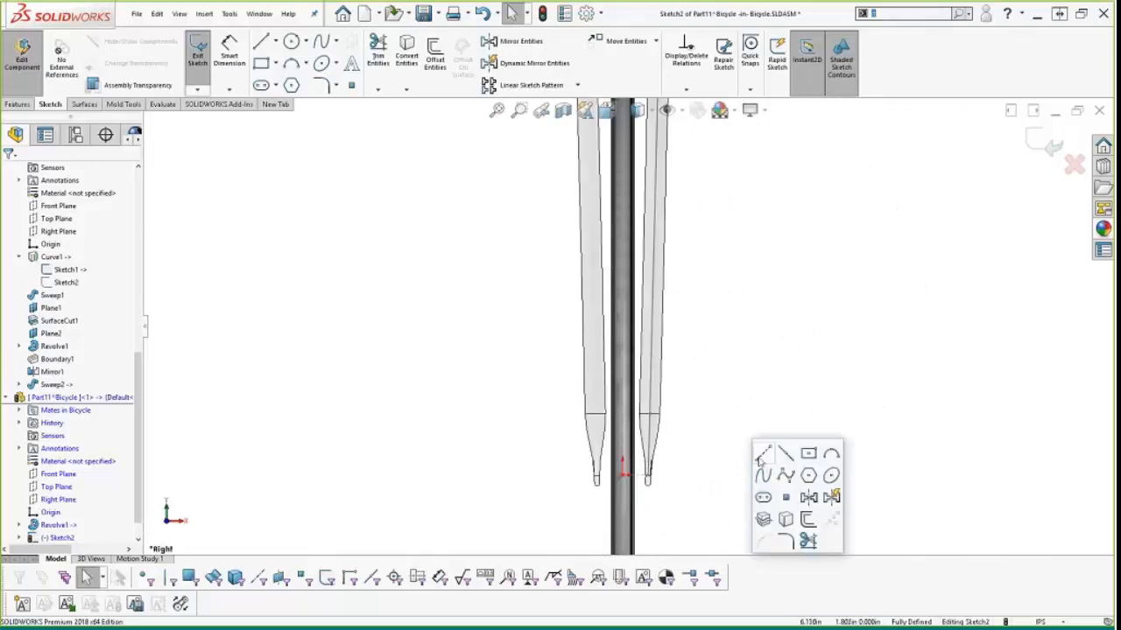
click(760, 454)
click(622, 478)
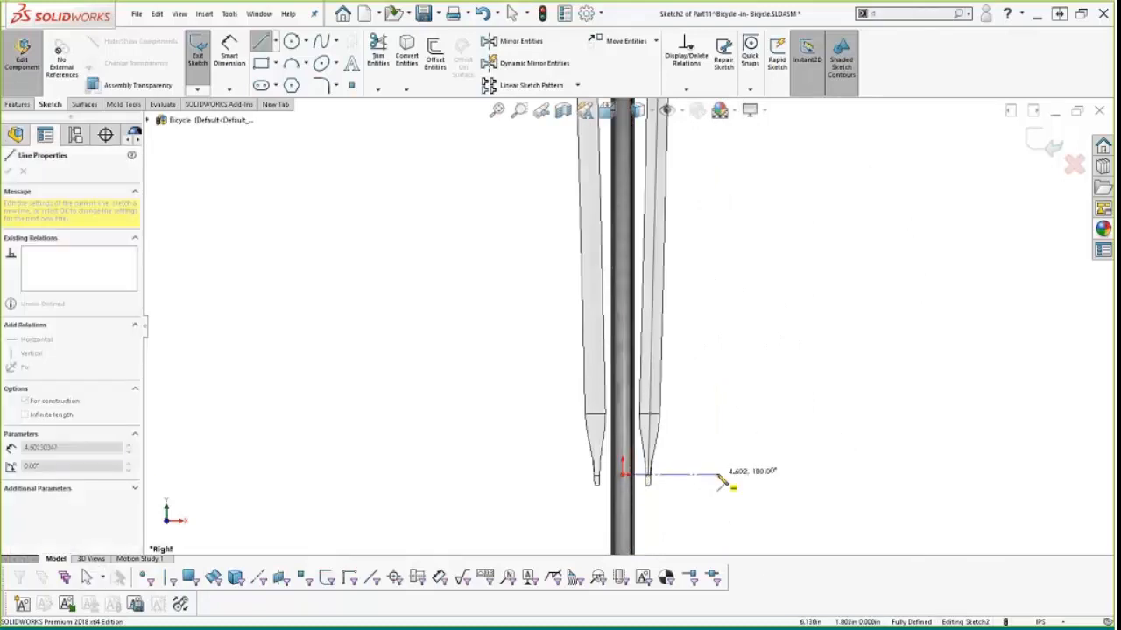
click(716, 475)
key(Escape)
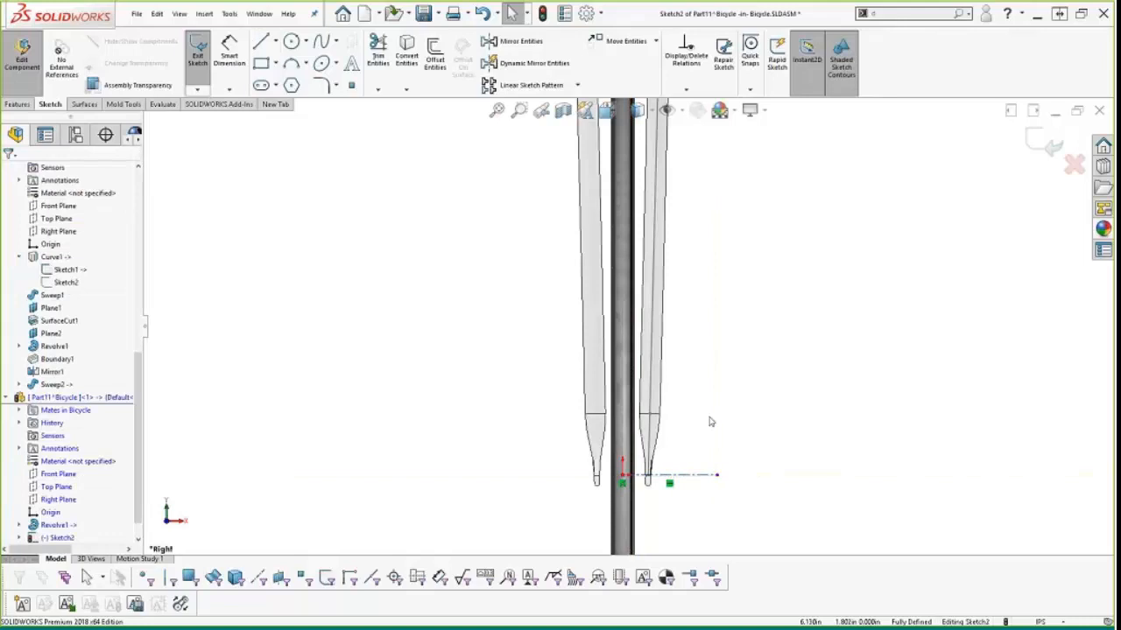
double_click(705, 426)
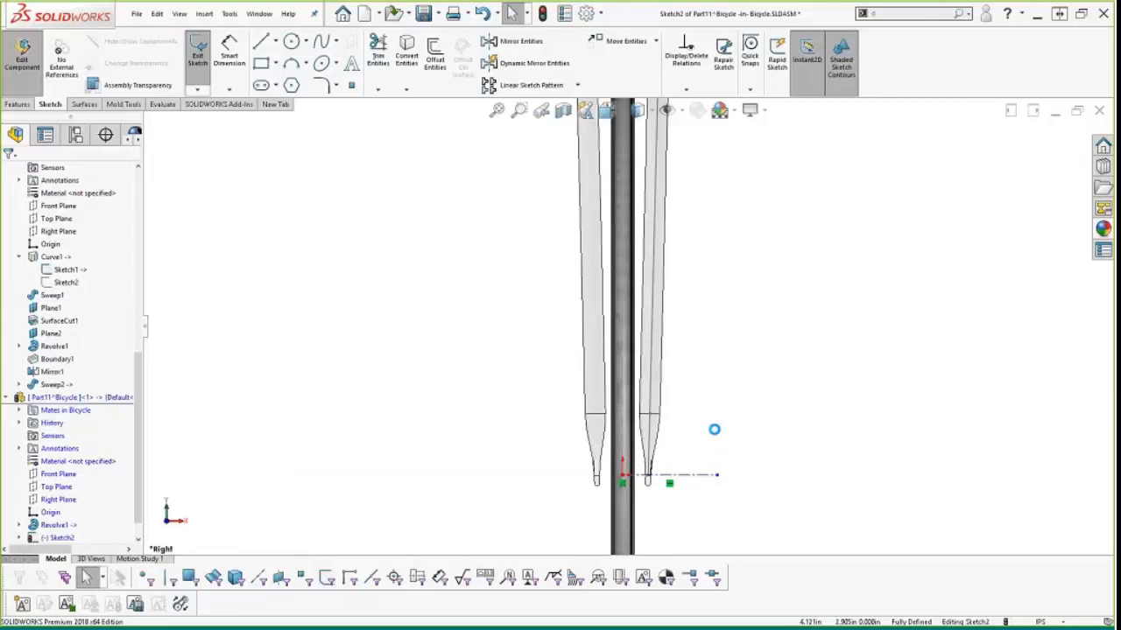
Step: Revolve the tire profile 360 degrees about the horizontal construction line, with Merge result on
key(s)
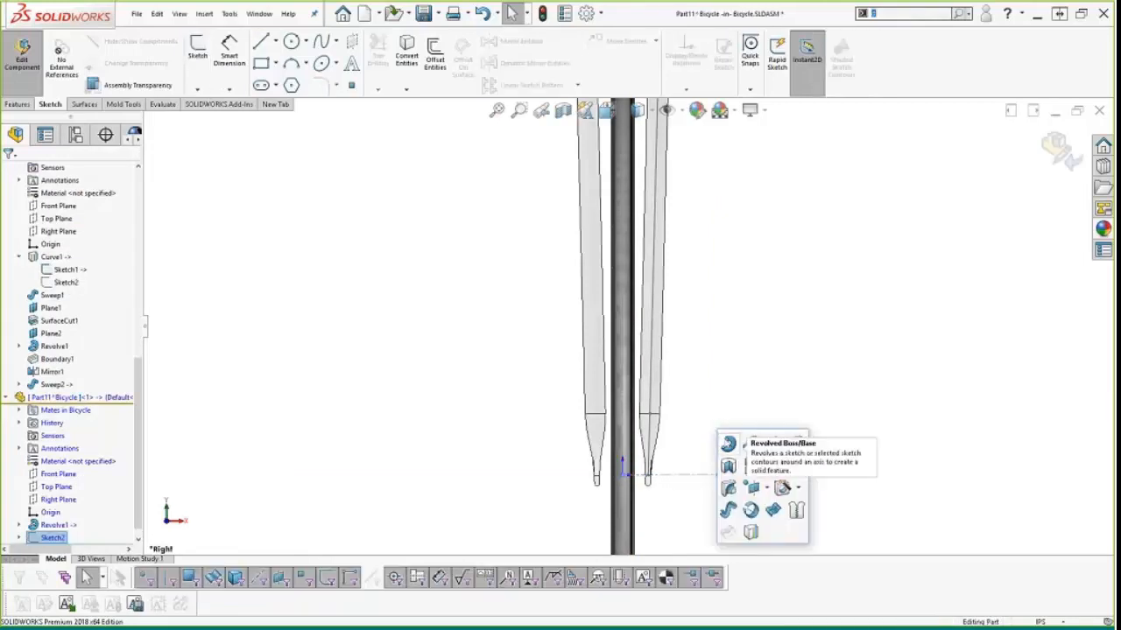
click(726, 440)
scroll(697, 296, down, 2)
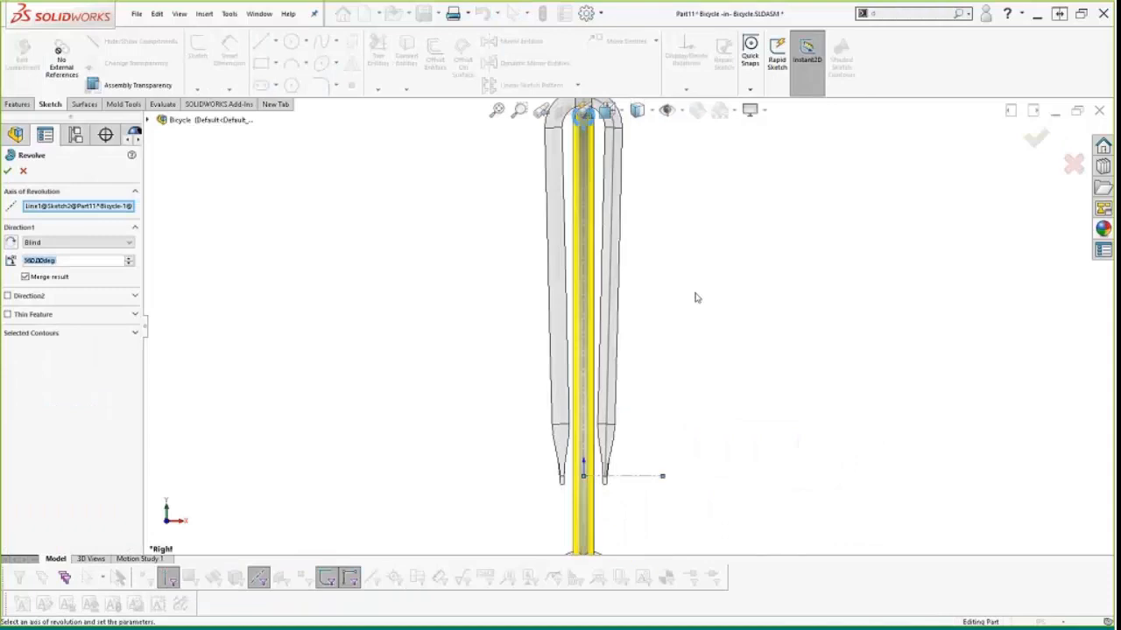
middle_drag(674, 351, 638, 345)
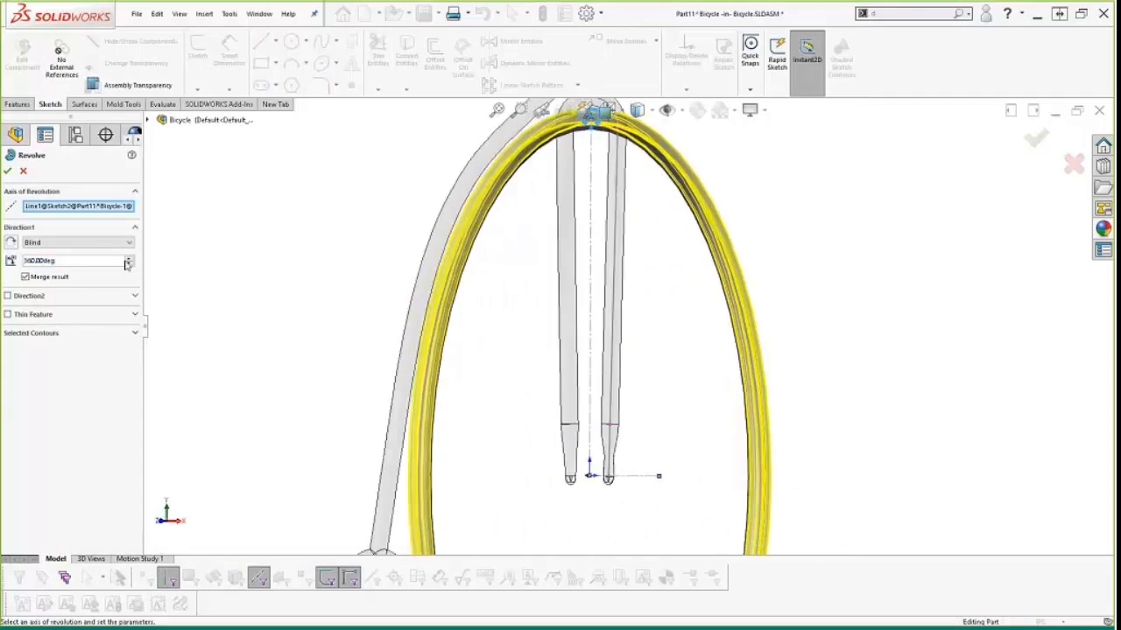
click(8, 172)
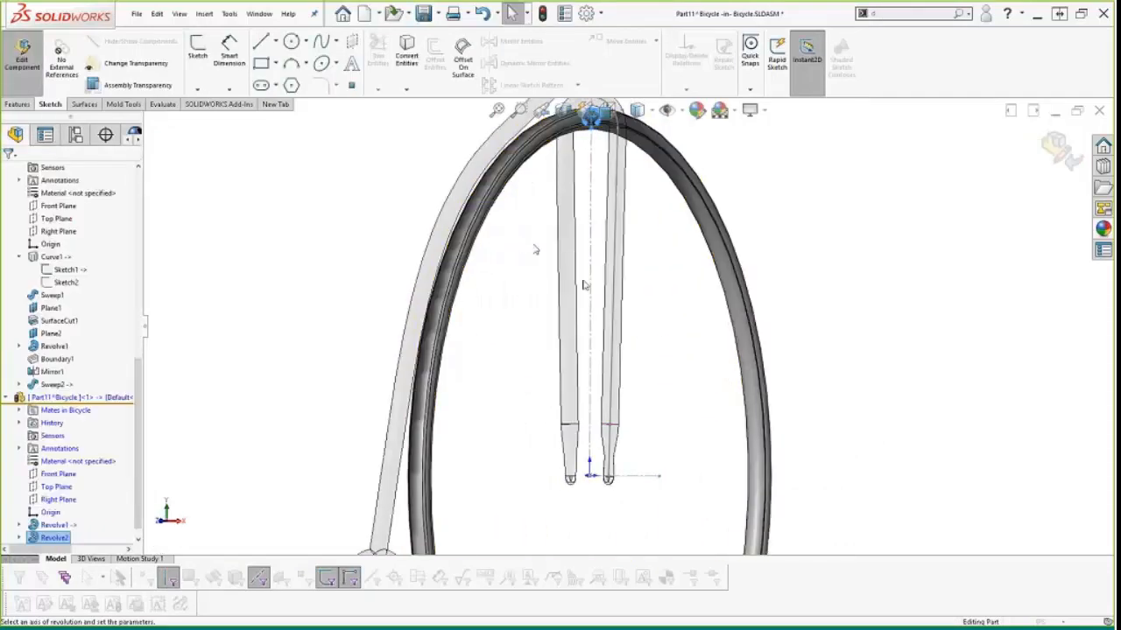
scroll(574, 326, up, 2)
middle_drag(573, 327, 502, 341)
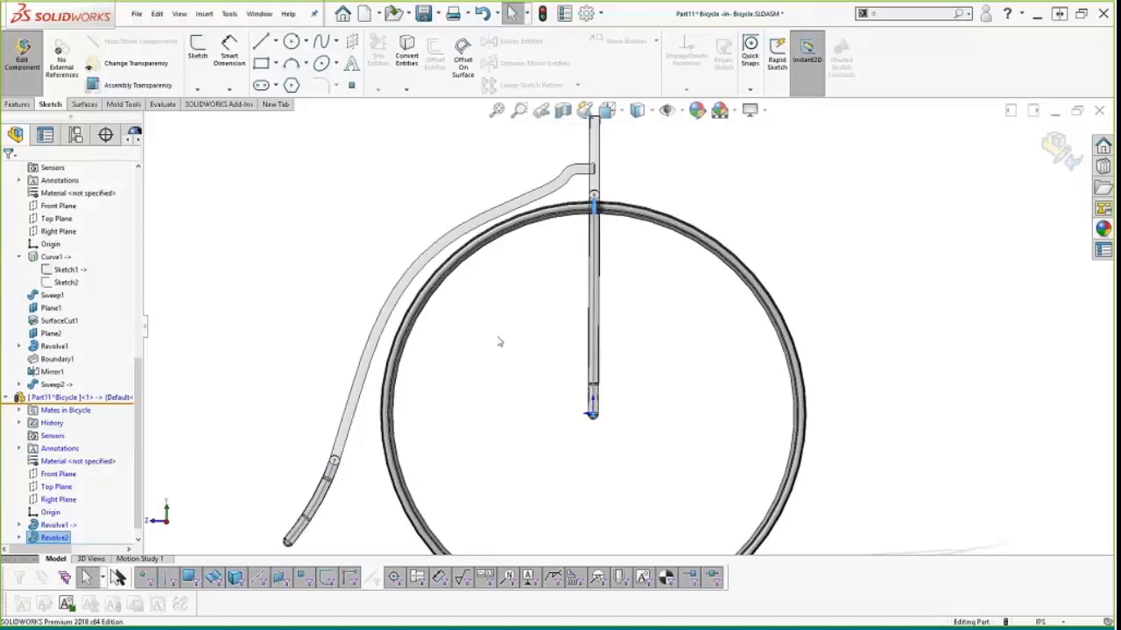
Step: Return to editing the assembly and rename the rim and tire part as WHEEL
scroll(546, 304, down, 3)
scroll(546, 304, up, 3)
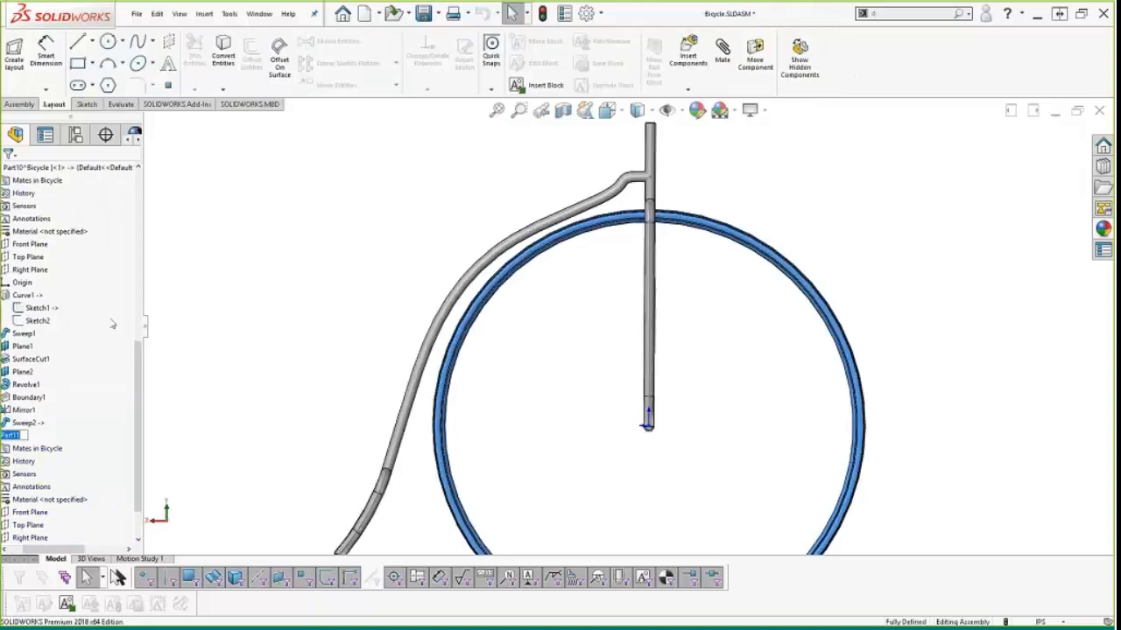
text(WHEEL)
key(Return)
scroll(558, 480, up, 5)
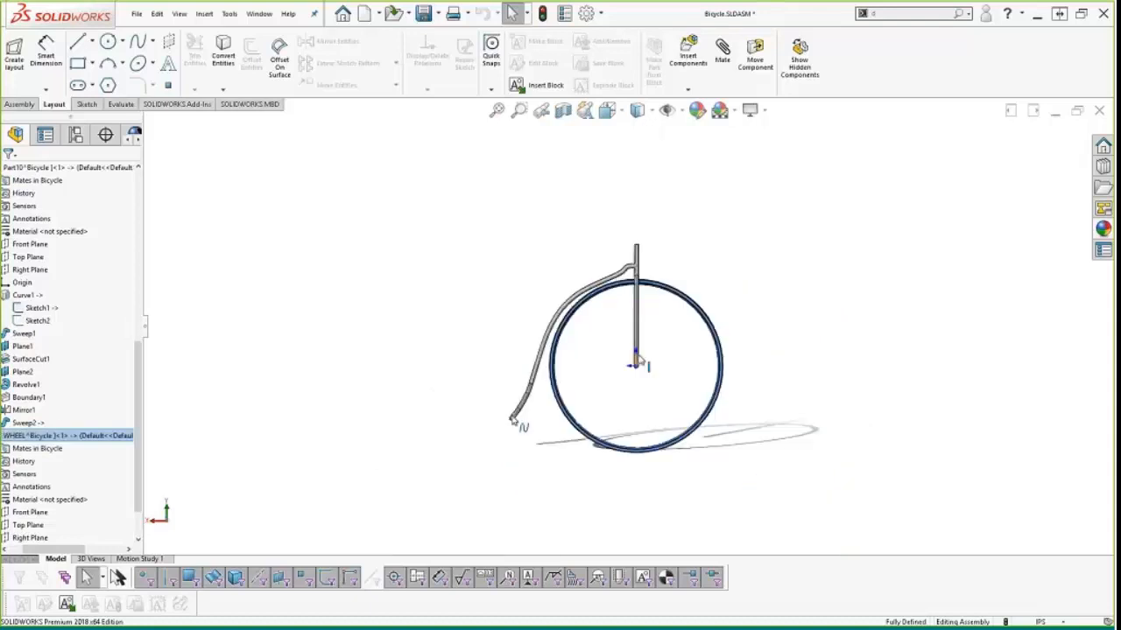
Step: Open the WHEEL part in its own window
right_click(53, 438)
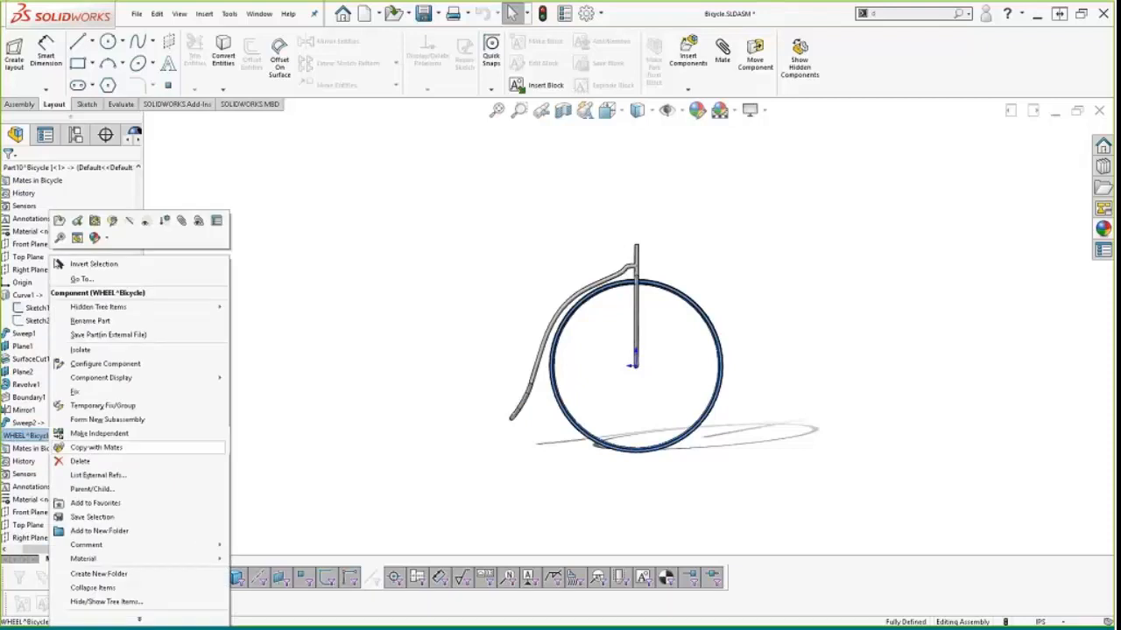
click(483, 349)
scroll(665, 327, down, 4)
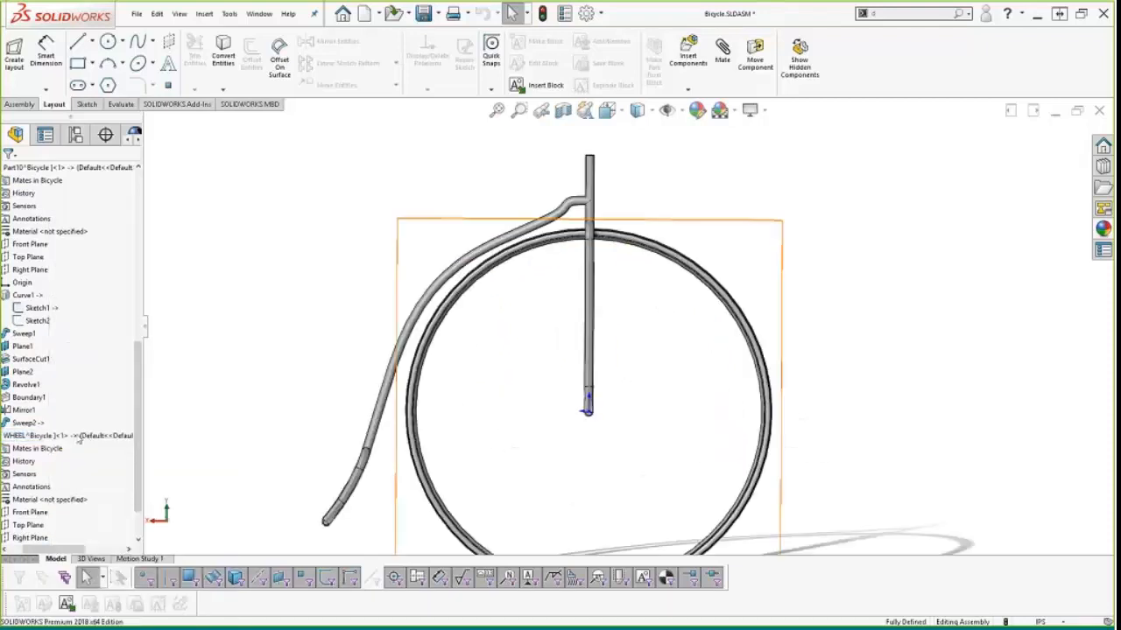
right_click(32, 438)
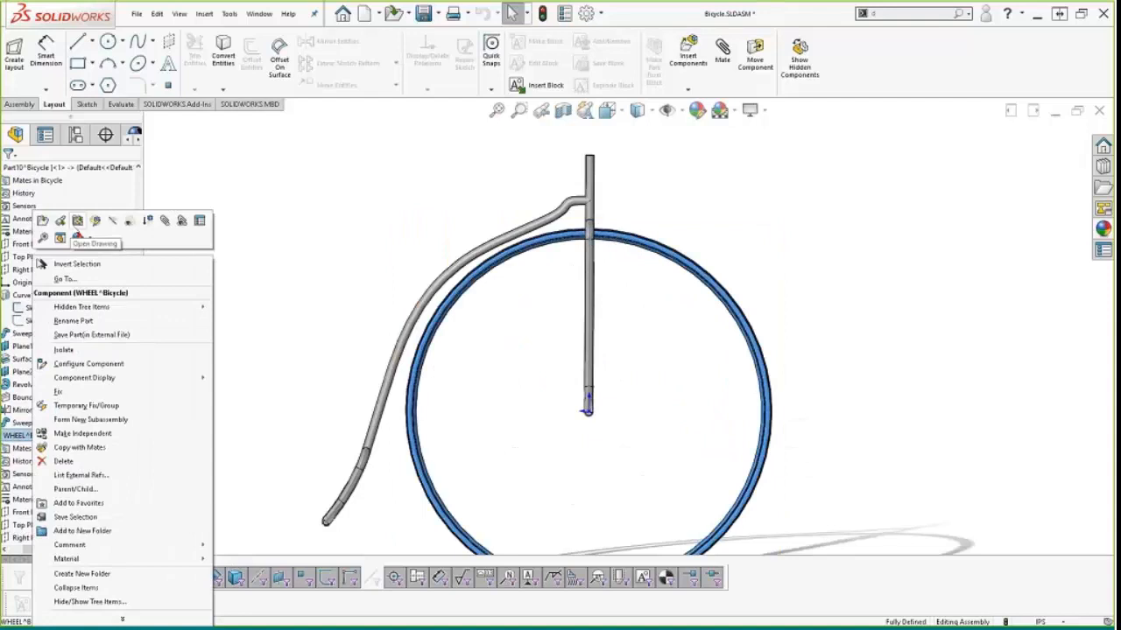
click(44, 222)
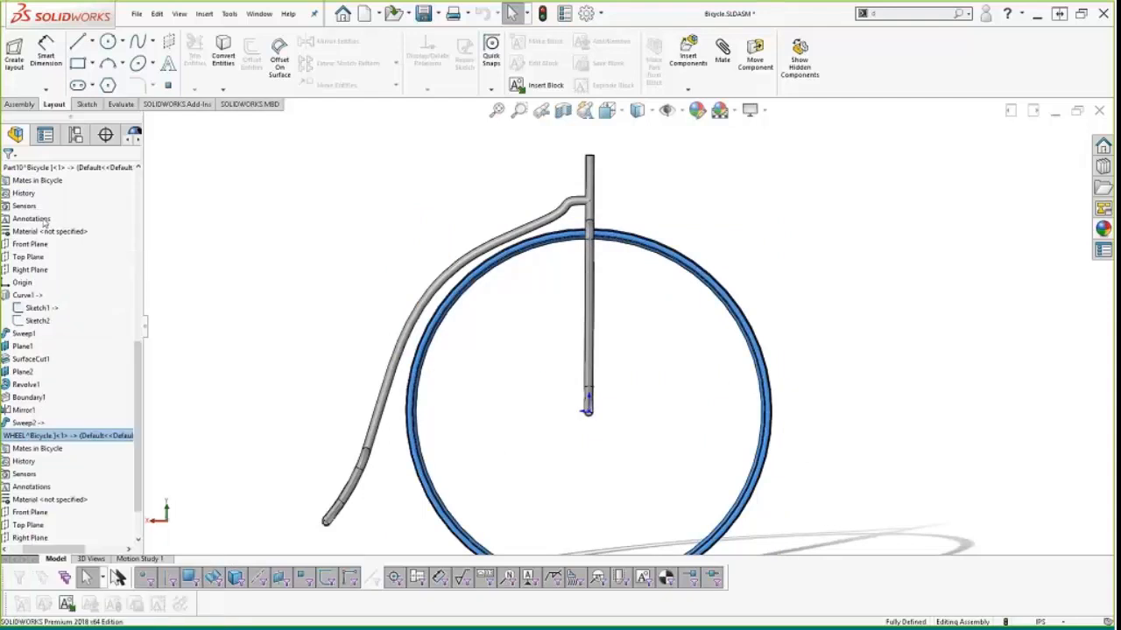
scroll(570, 348, up, 2)
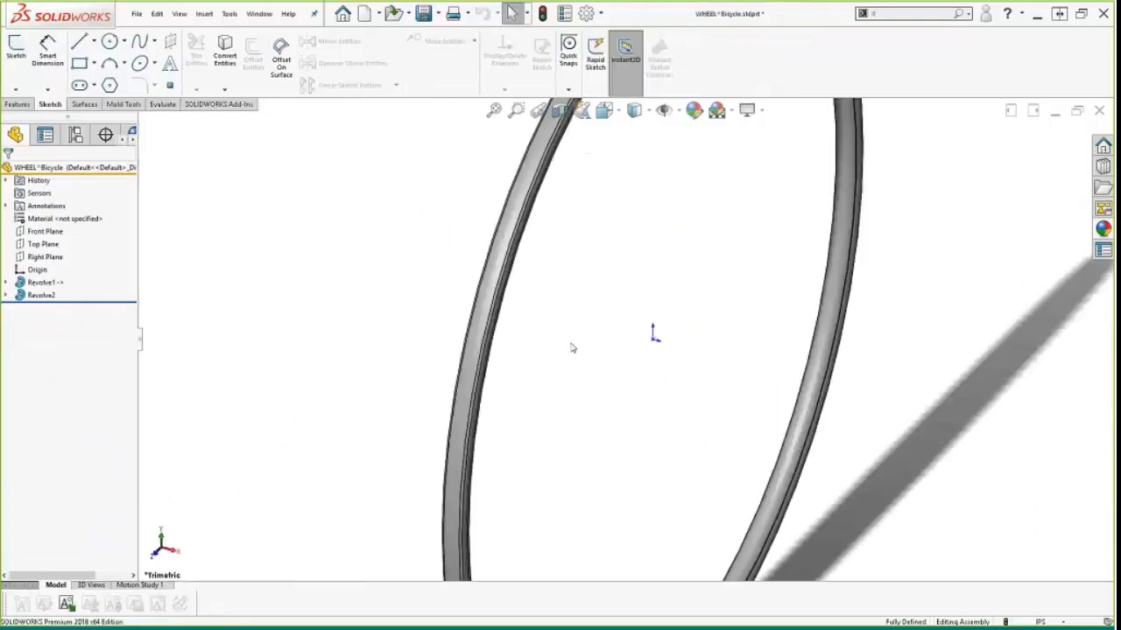
Step: Open the profile sketch of the rim's revolve feature for editing and inspect its vertical construction line
middle_drag(570, 347, 494, 340)
scroll(560, 308, up, 3)
scroll(436, 318, down, 1)
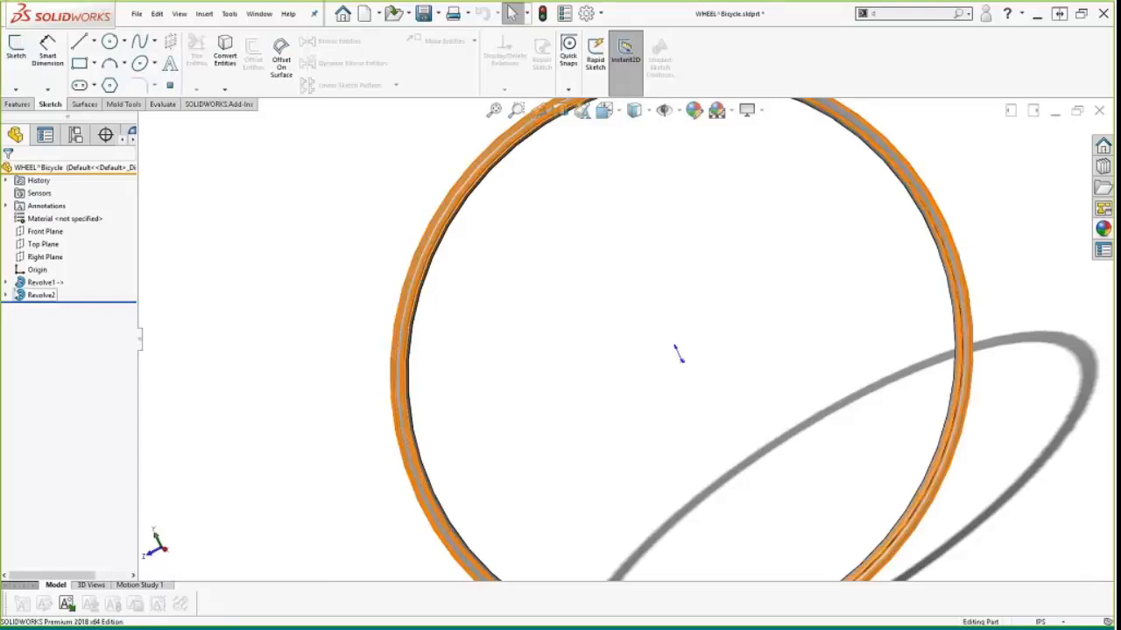
click(6, 283)
click(43, 298)
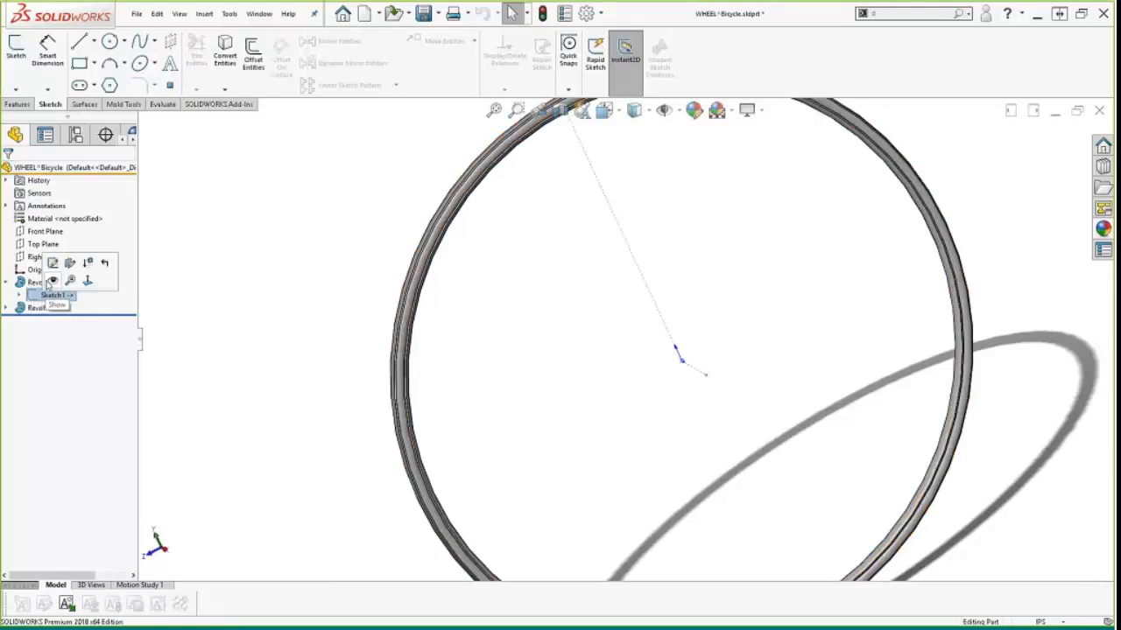
click(53, 264)
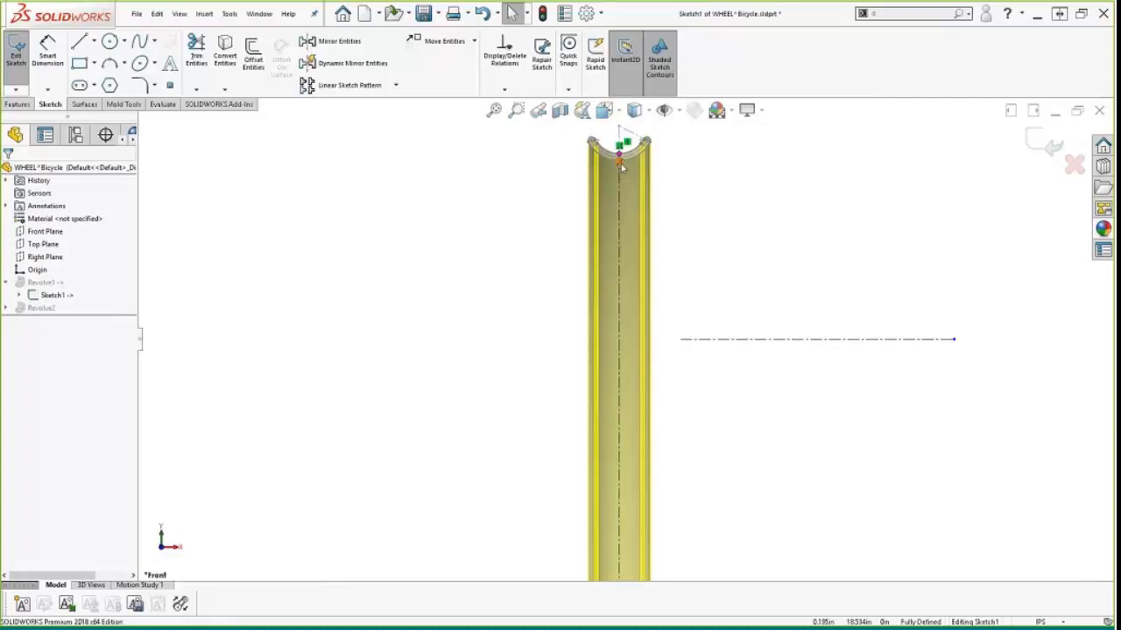
click(619, 204)
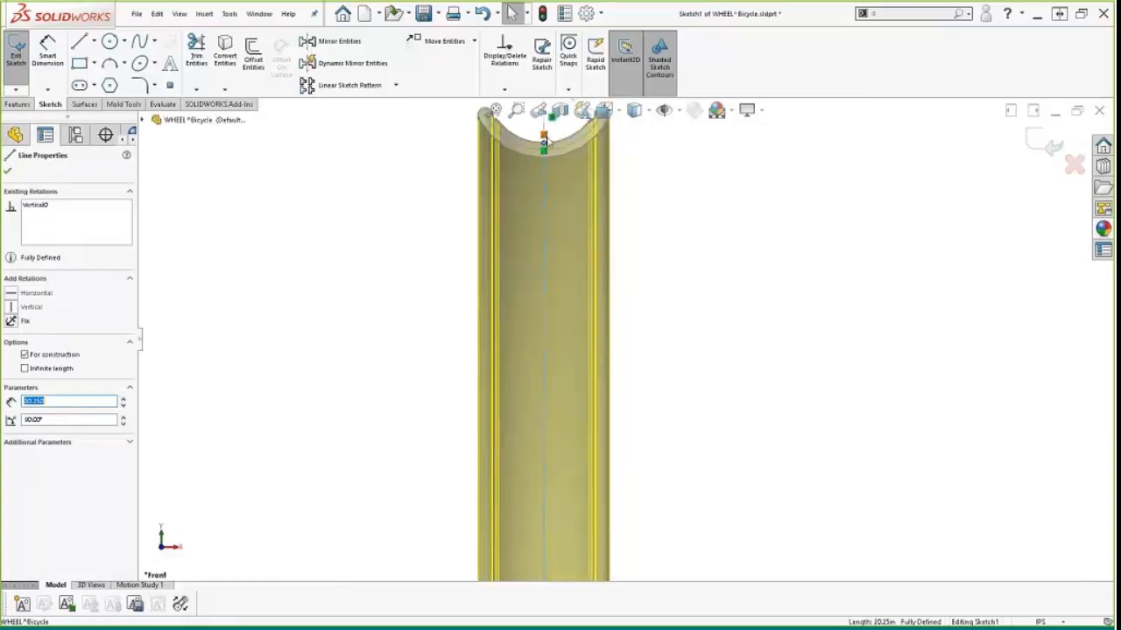
key(Escape)
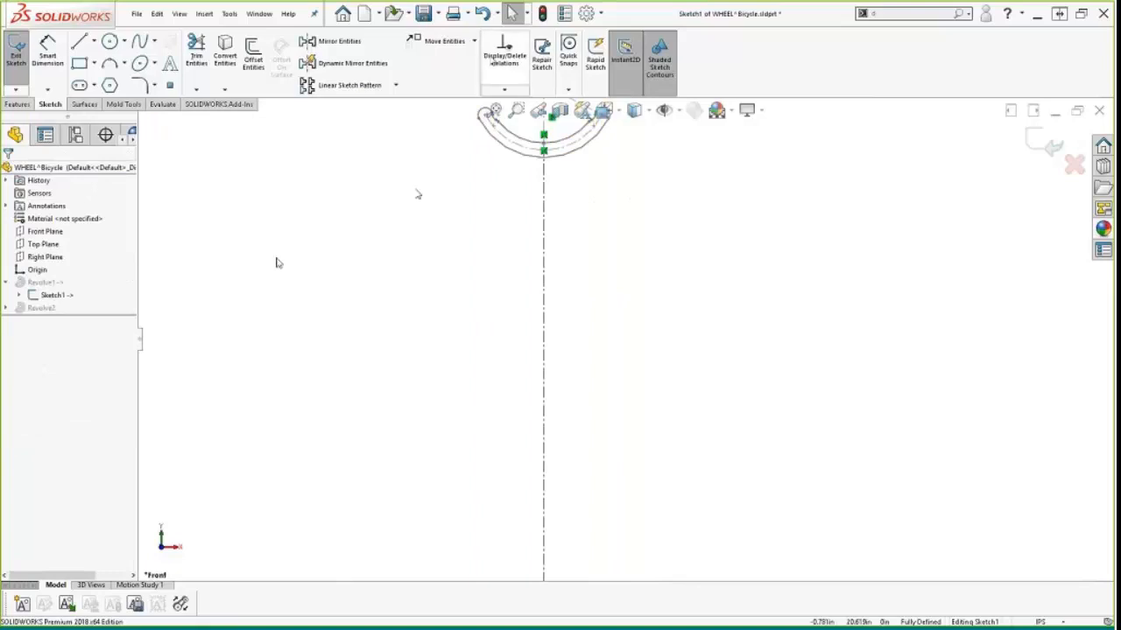
Step: List the sketch relations defined in context and delete the first coincident relation, Coincident1
click(503, 51)
click(70, 205)
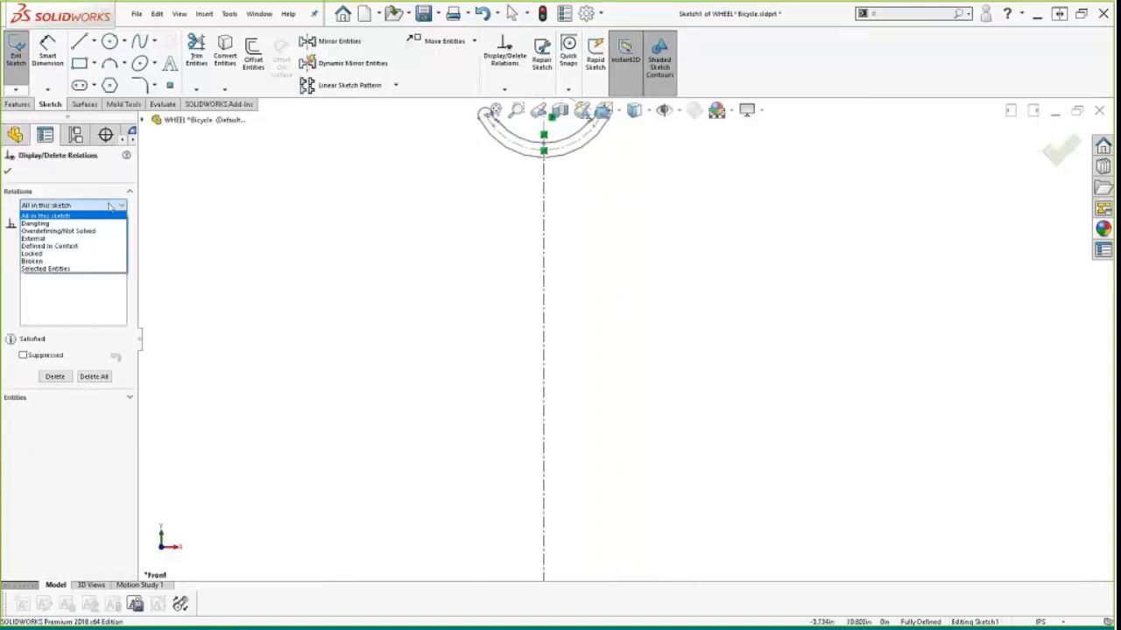
click(35, 238)
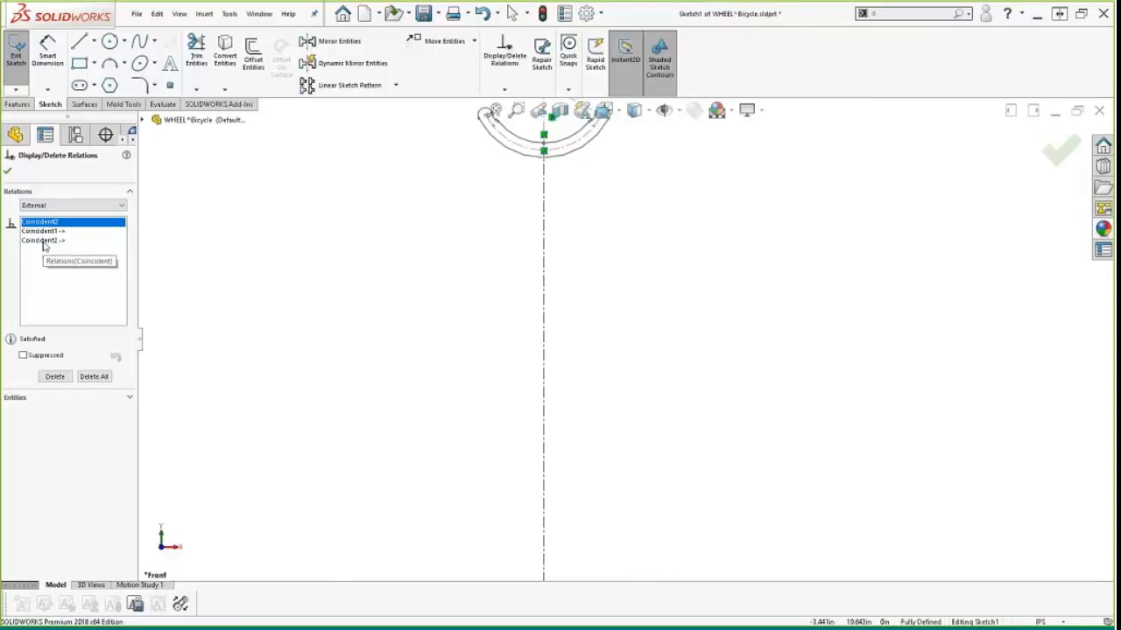
click(121, 205)
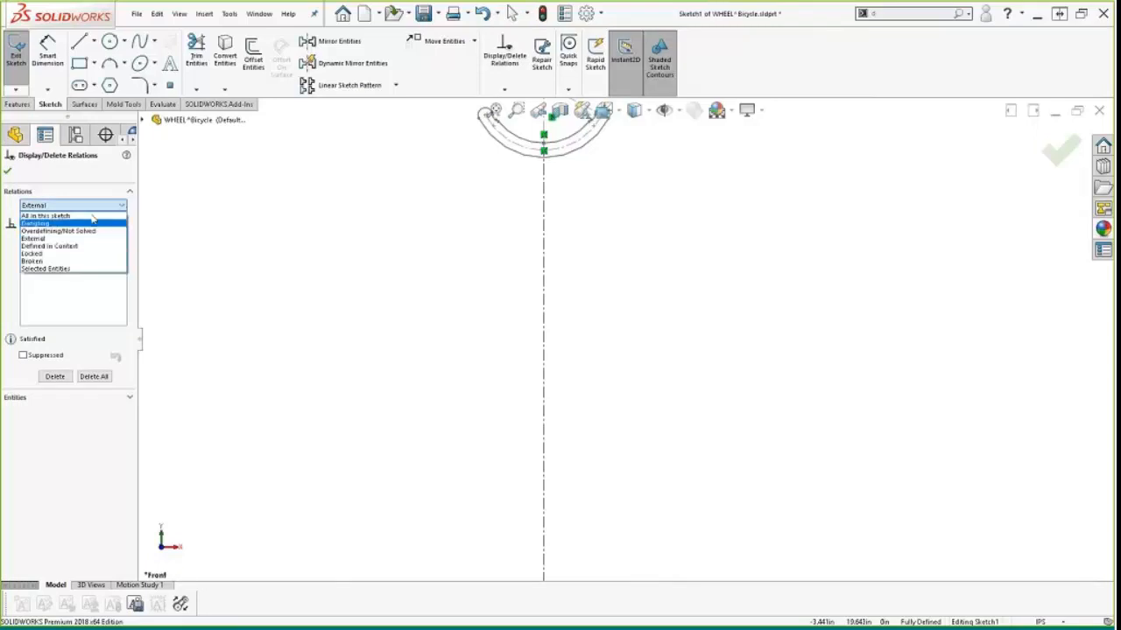
click(41, 246)
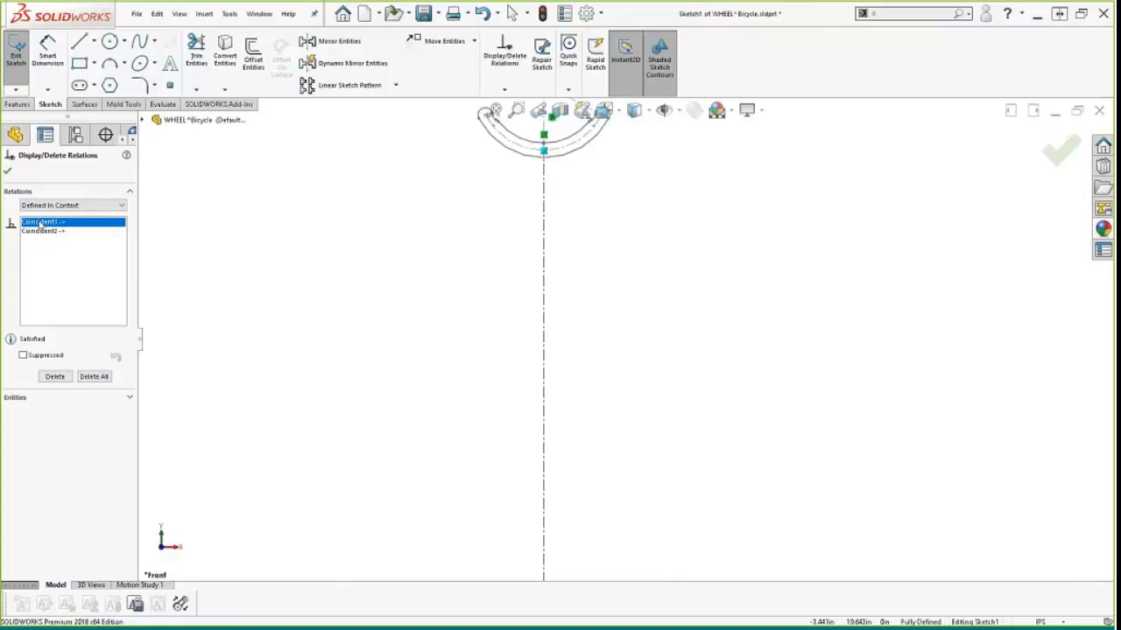
key(Delete)
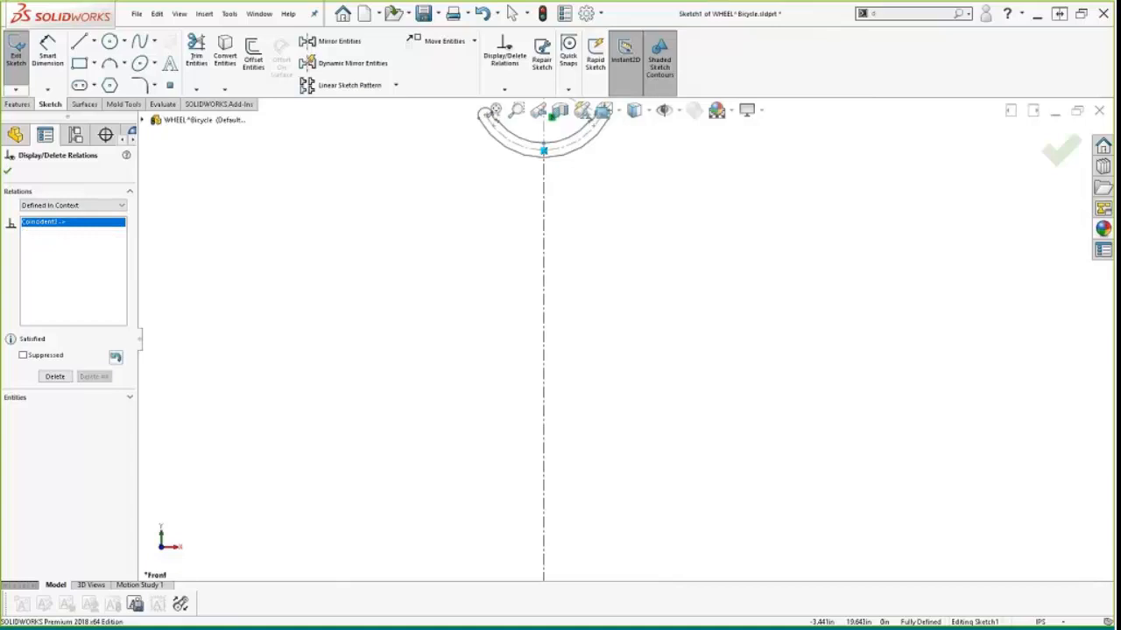
click(9, 172)
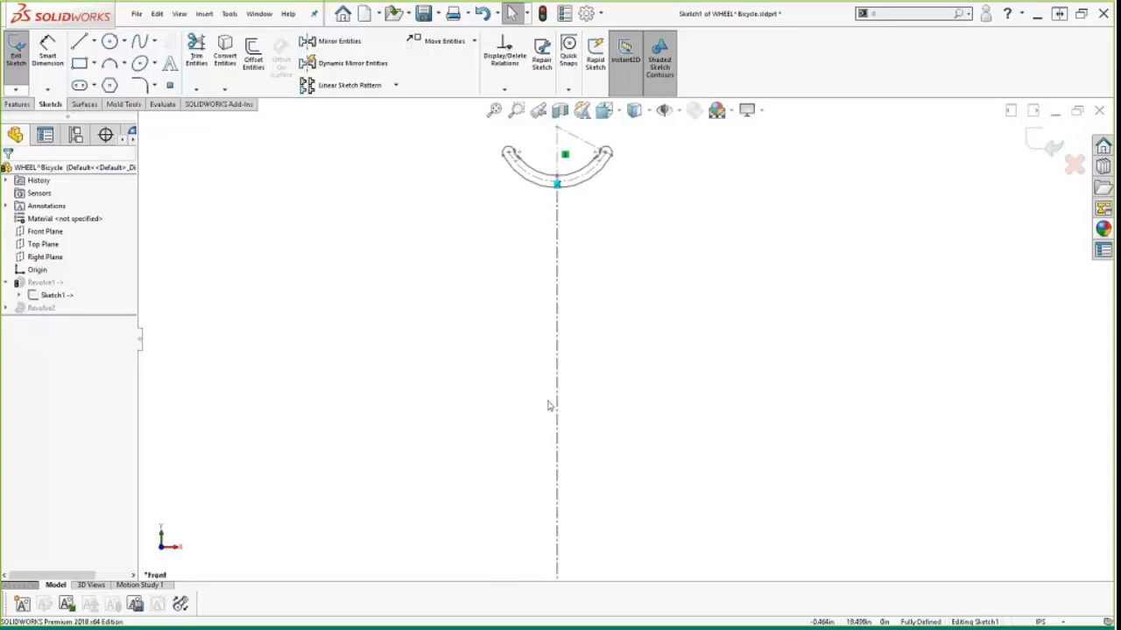
Step: Delete the remaining in-context coincident relation at the bottom of the rim's arc profile
scroll(550, 407, up, 6)
scroll(648, 464, down, 5)
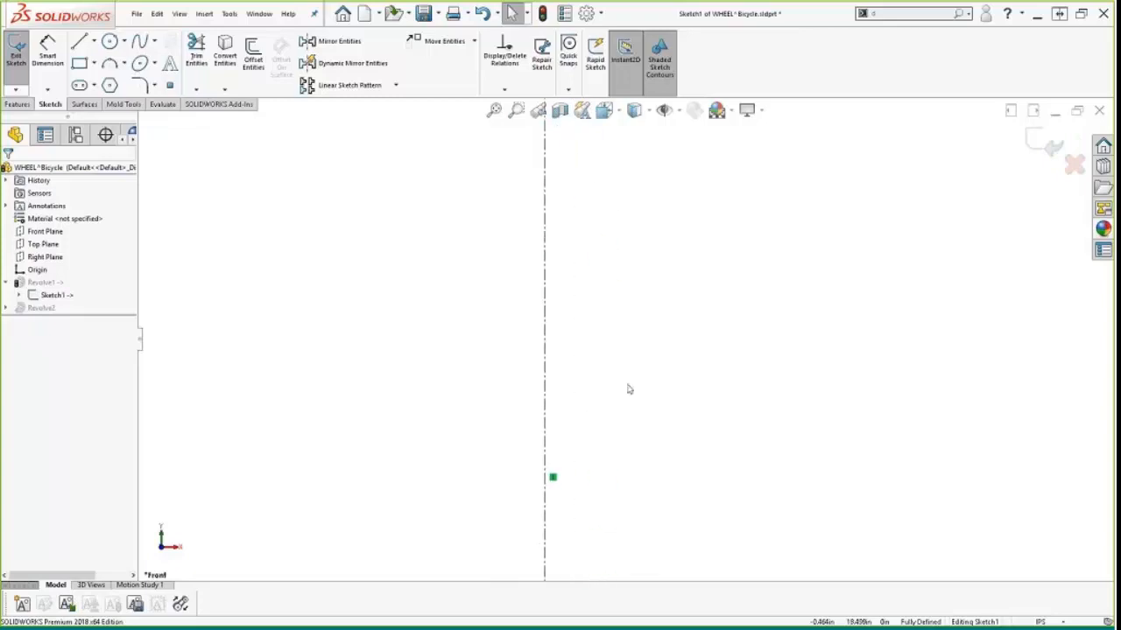
scroll(593, 243, up, 3)
scroll(600, 219, down, 4)
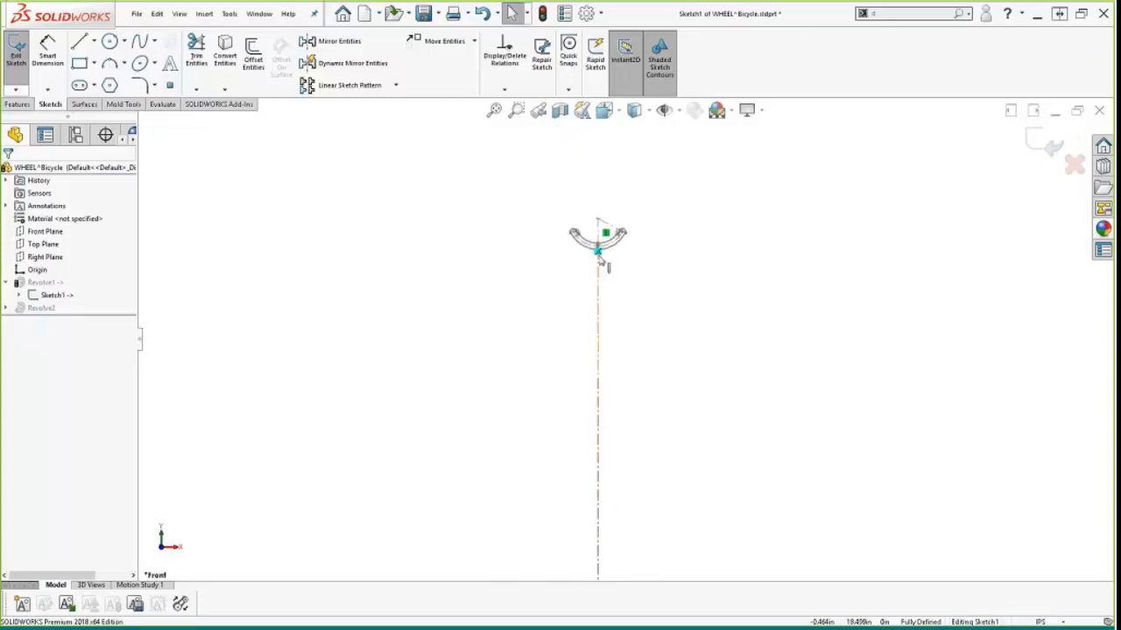
click(598, 253)
key(Delete)
Step: Dimension the rim profile's bottom point from the horizontal construction line through the origin, and exit the sketch
key(d)
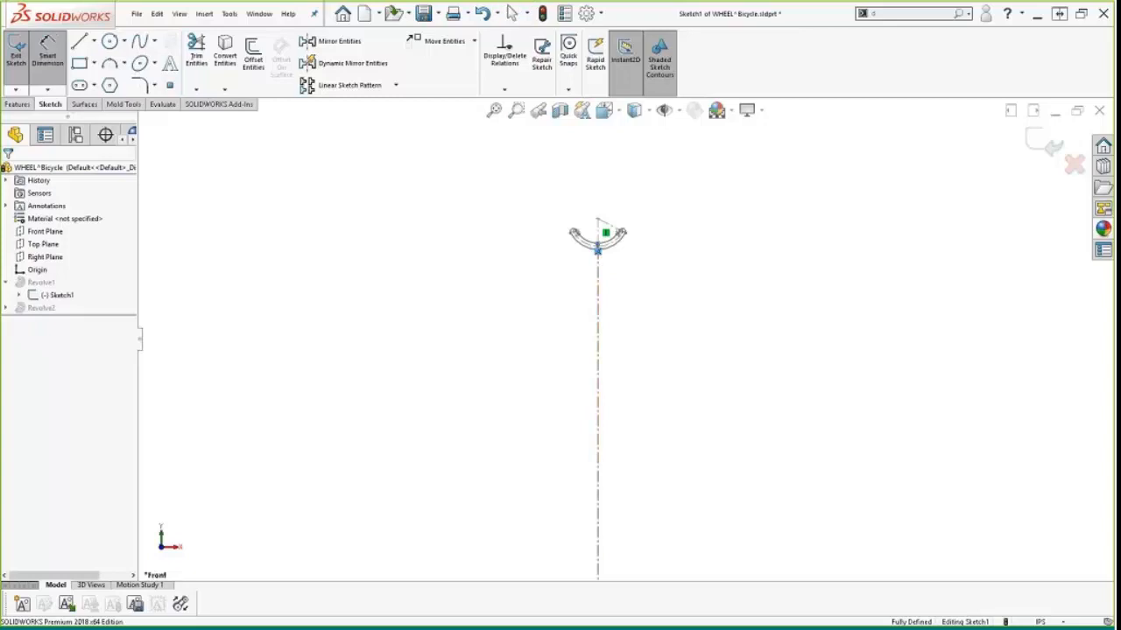
click(597, 245)
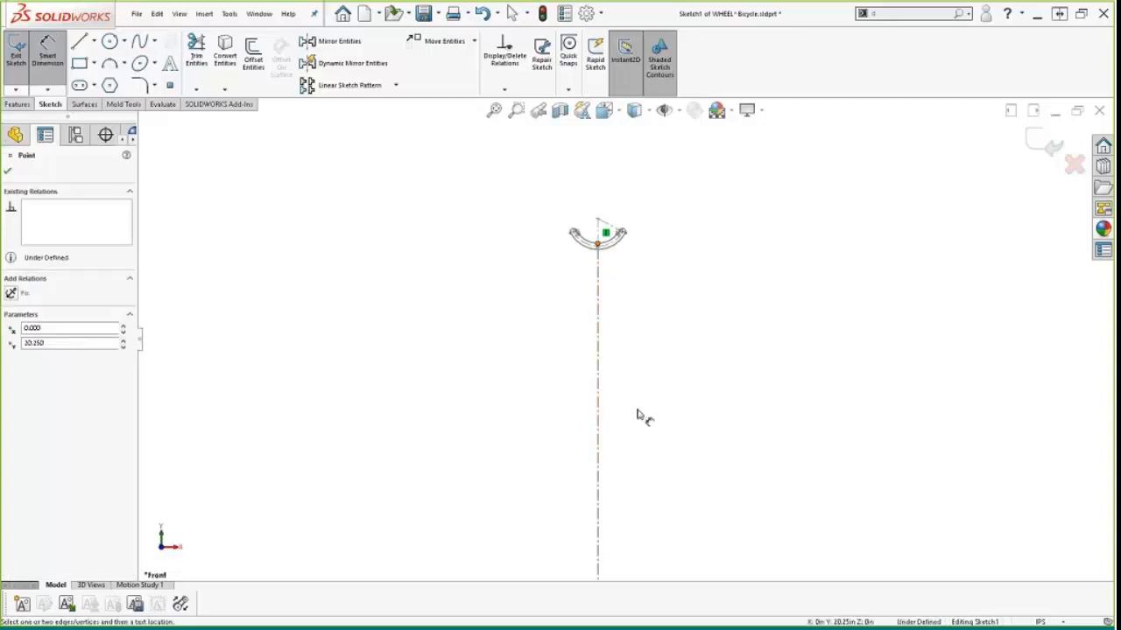
scroll(637, 416, up, 3)
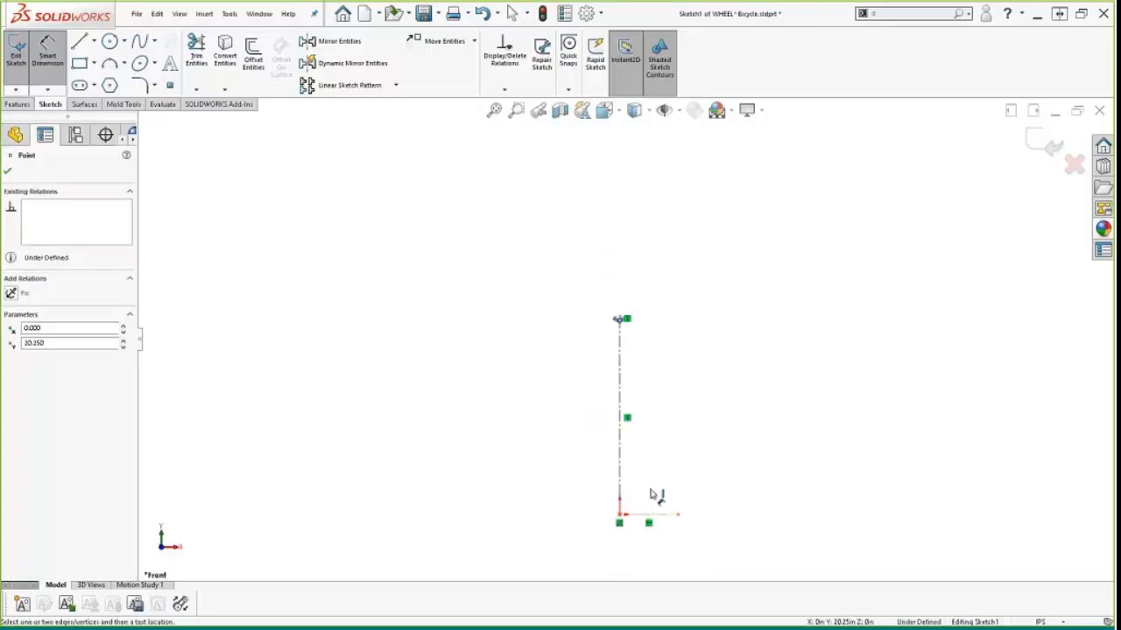
click(620, 515)
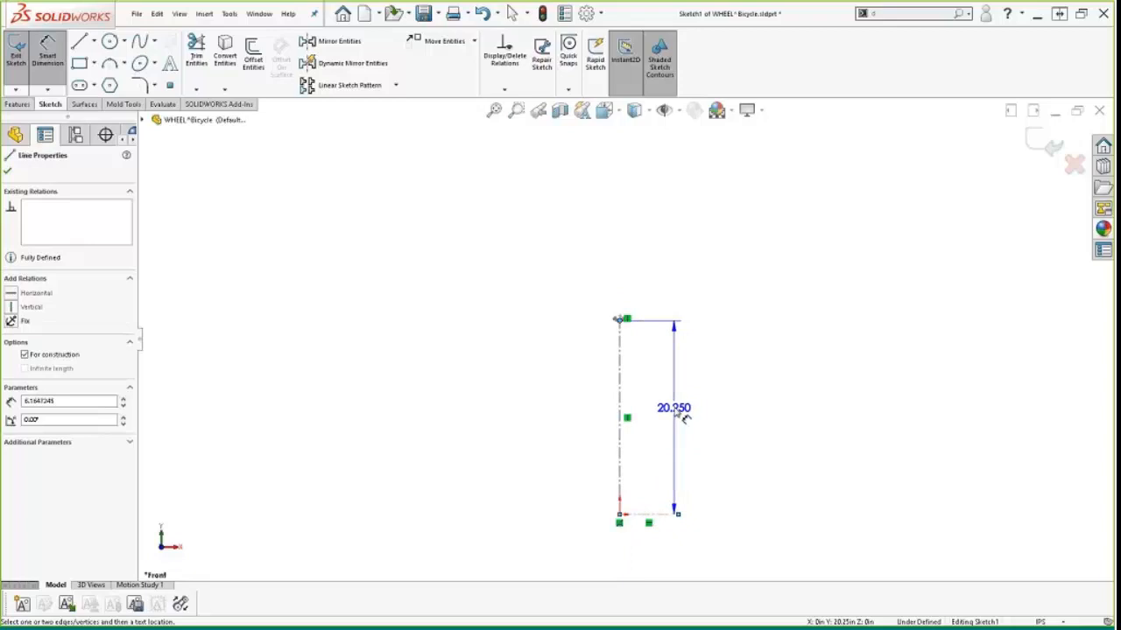
click(675, 409)
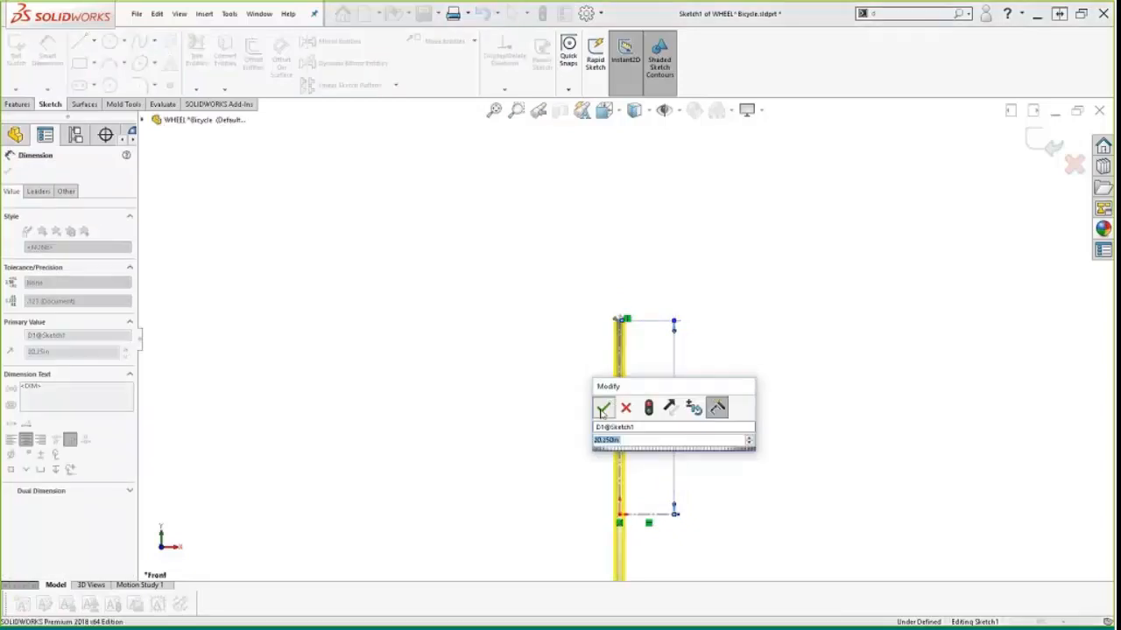
click(603, 404)
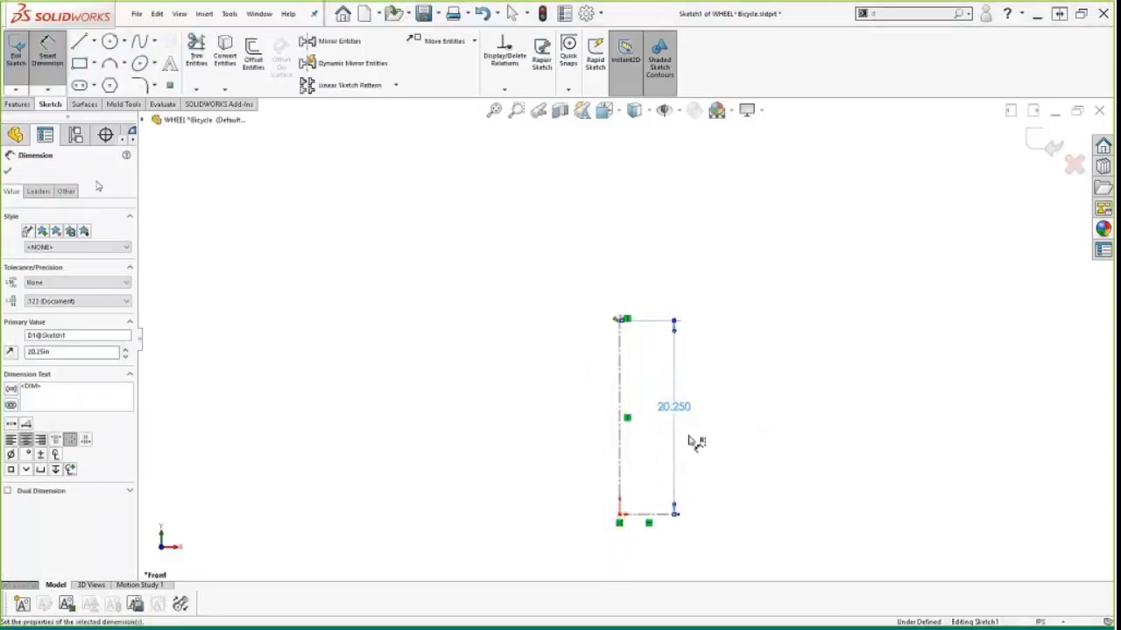
click(75, 134)
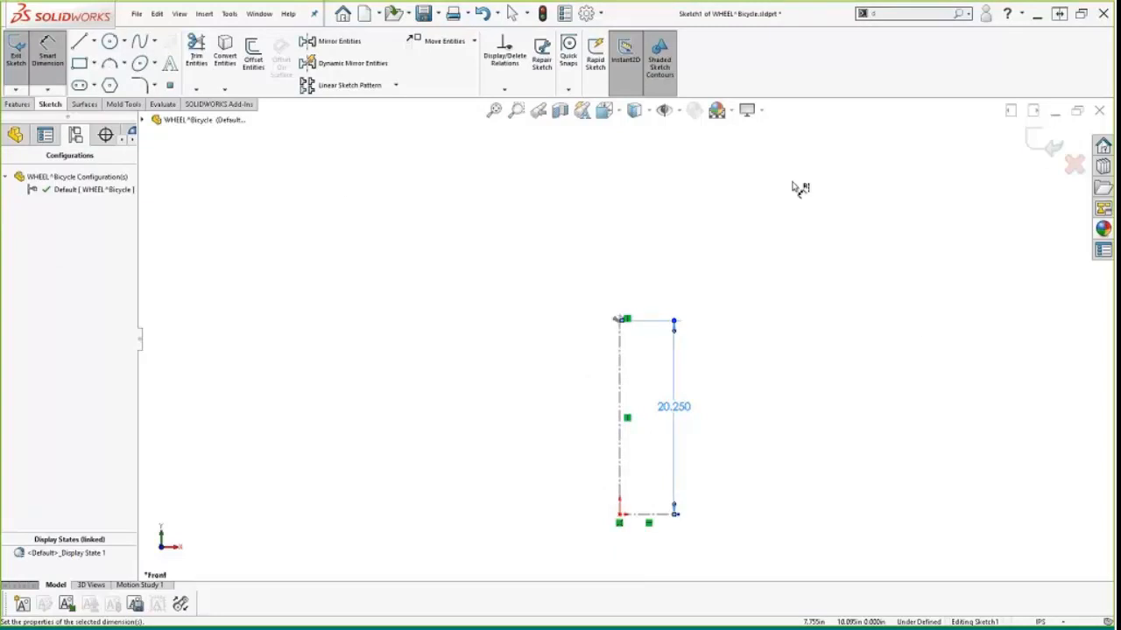
click(1048, 142)
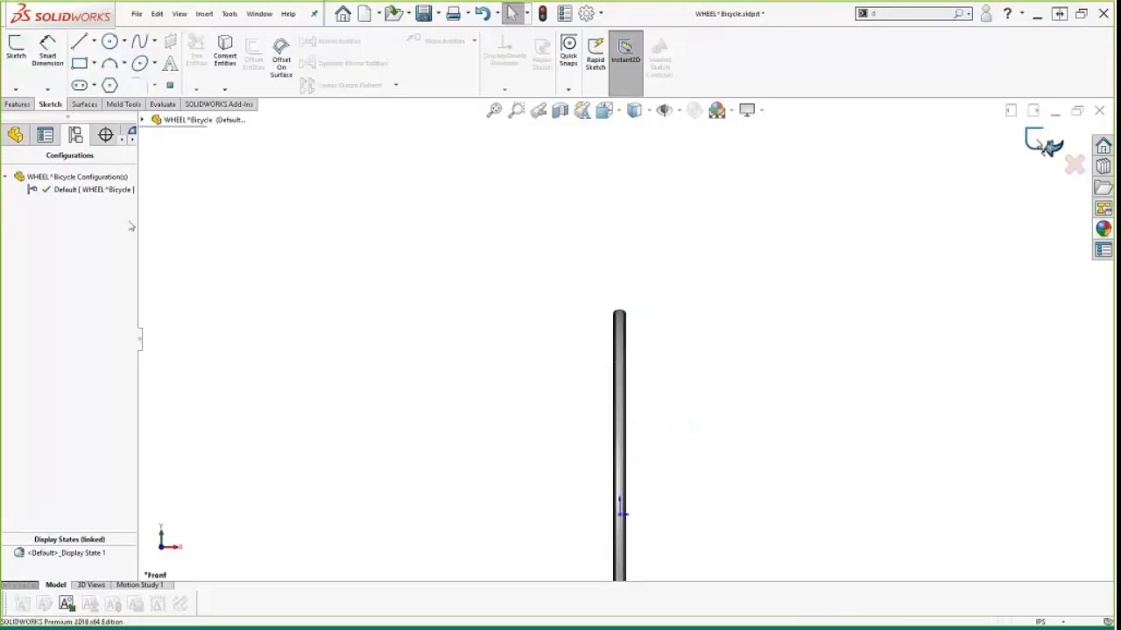
Step: Add a configuration named SM WHEEL to the wheel part
right_click(79, 232)
click(123, 236)
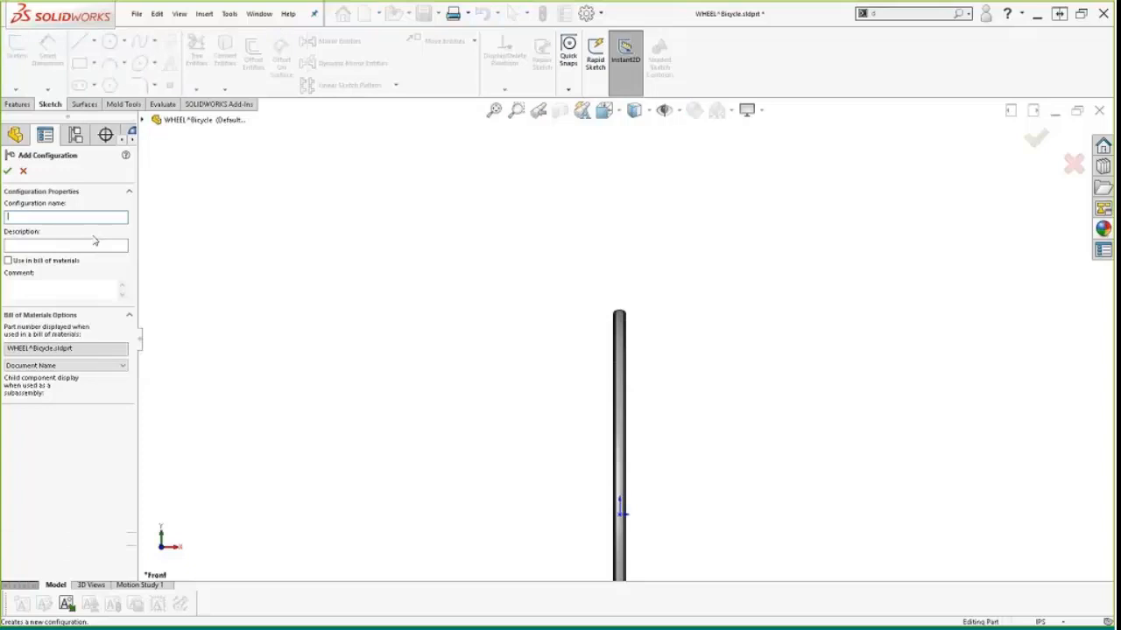
text(SM WHEEL)
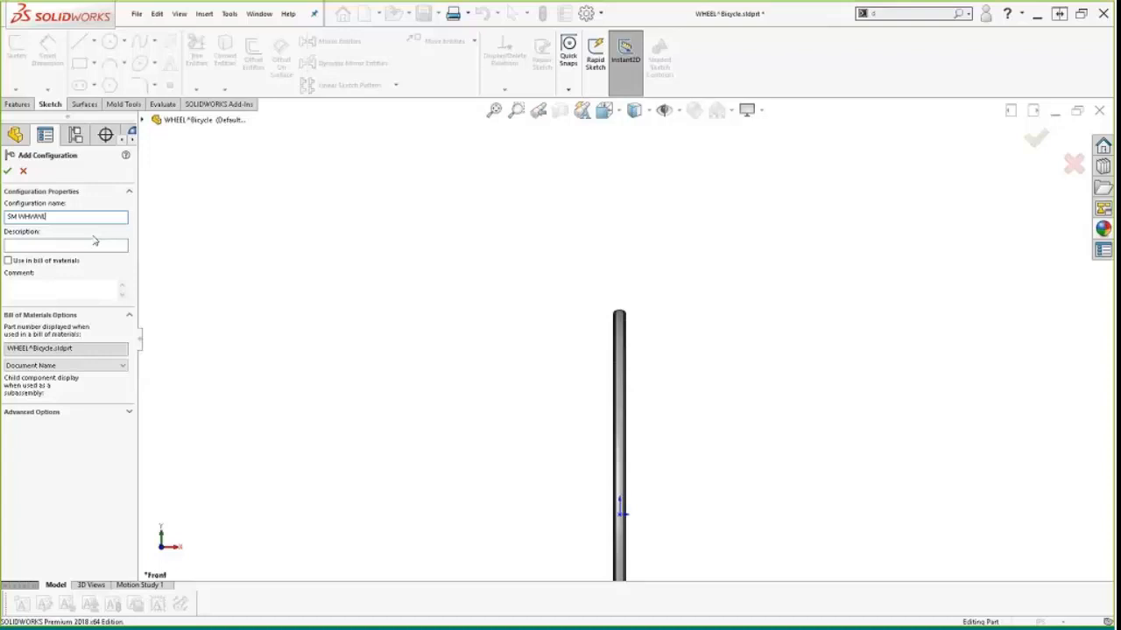
click(7, 170)
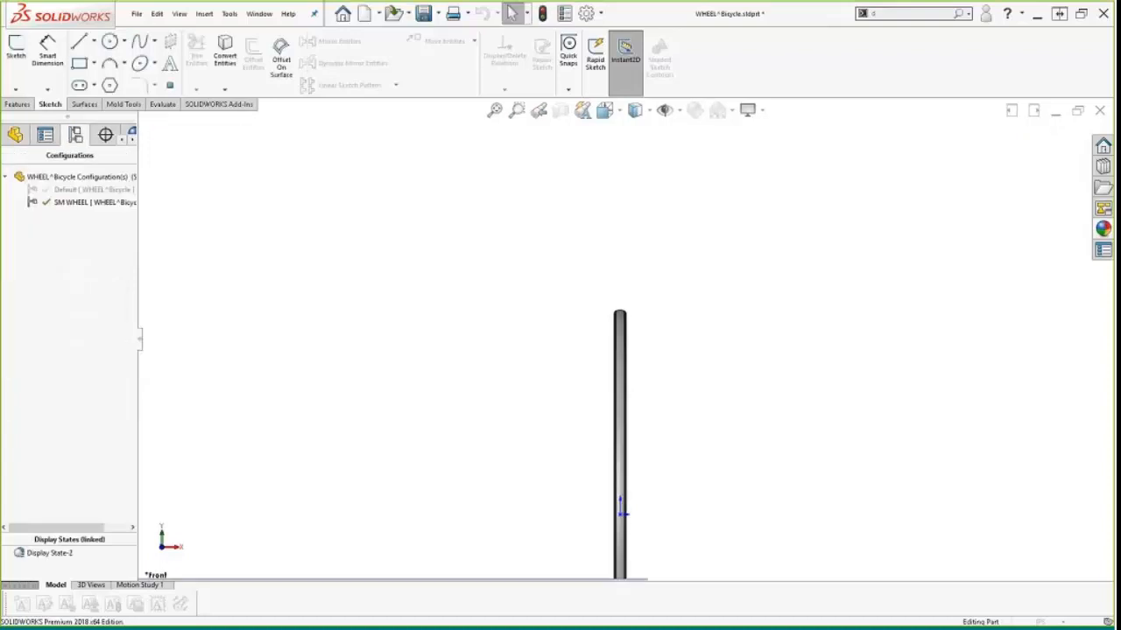
Step: Set the rim's revolve radius to 15 in for the SM WHEEL configuration only
click(15, 134)
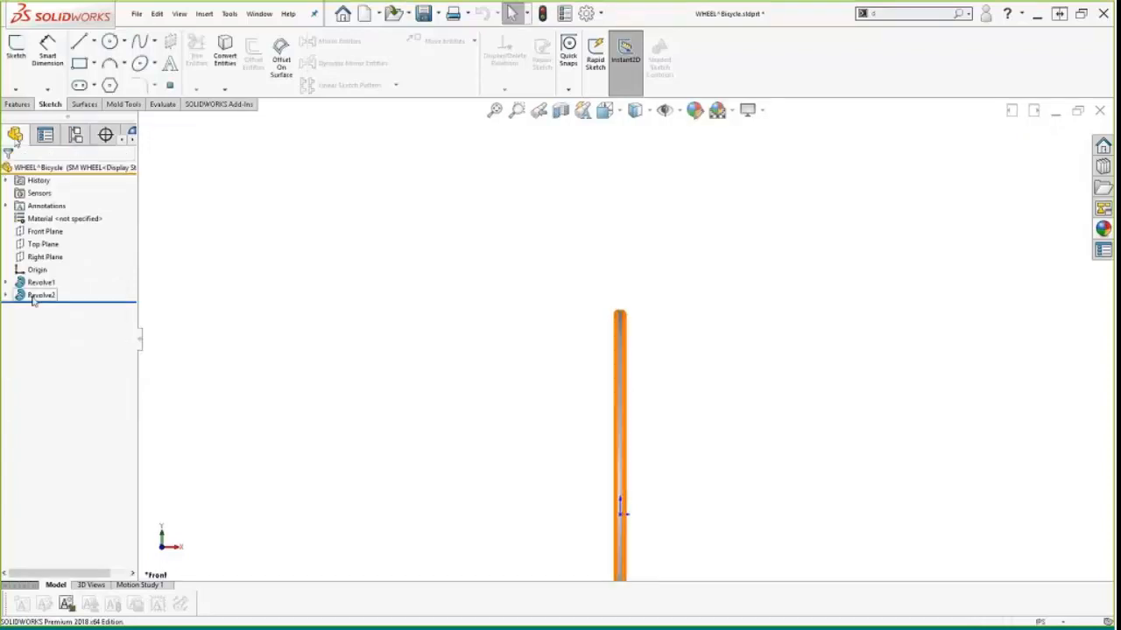
click(41, 283)
scroll(626, 423, up, 3)
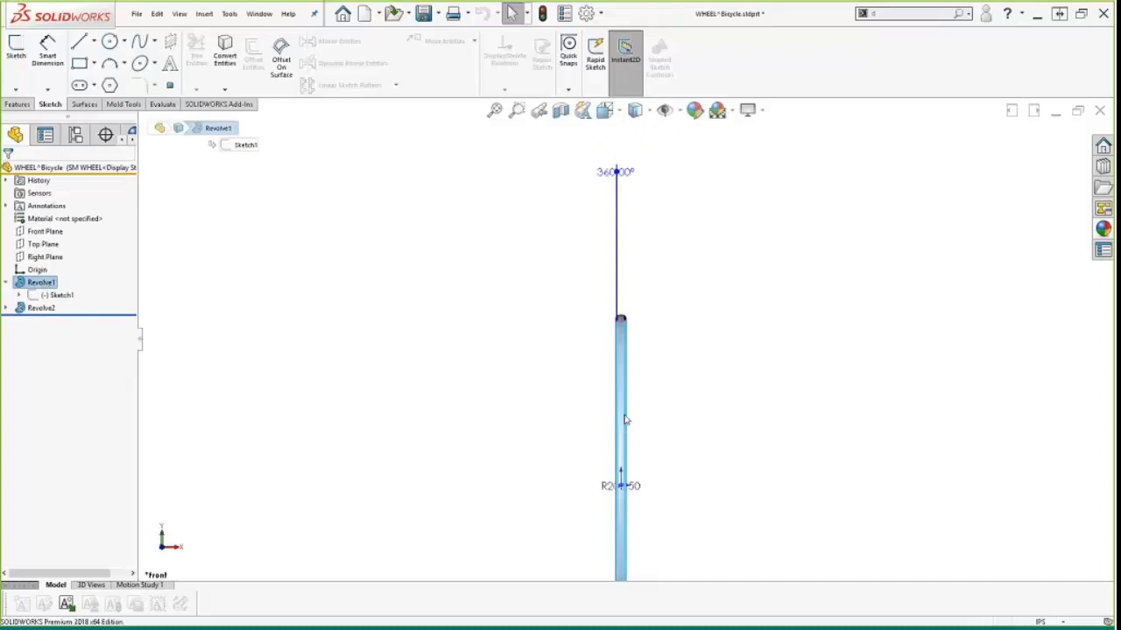
scroll(627, 444, down, 2)
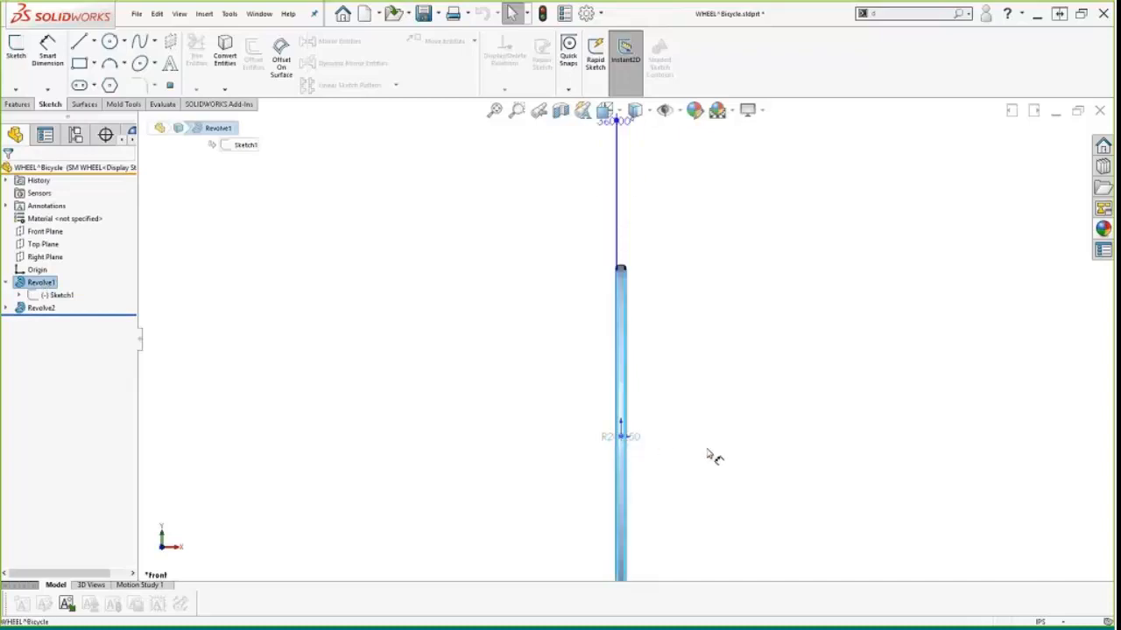
click(629, 437)
double_click(610, 409)
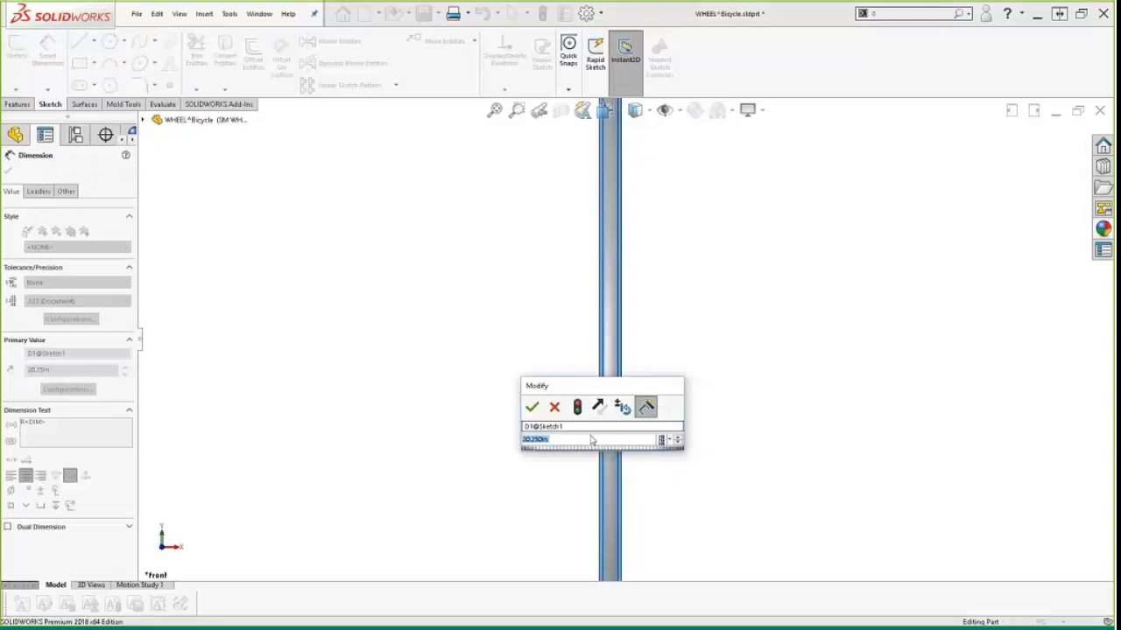
click(669, 440)
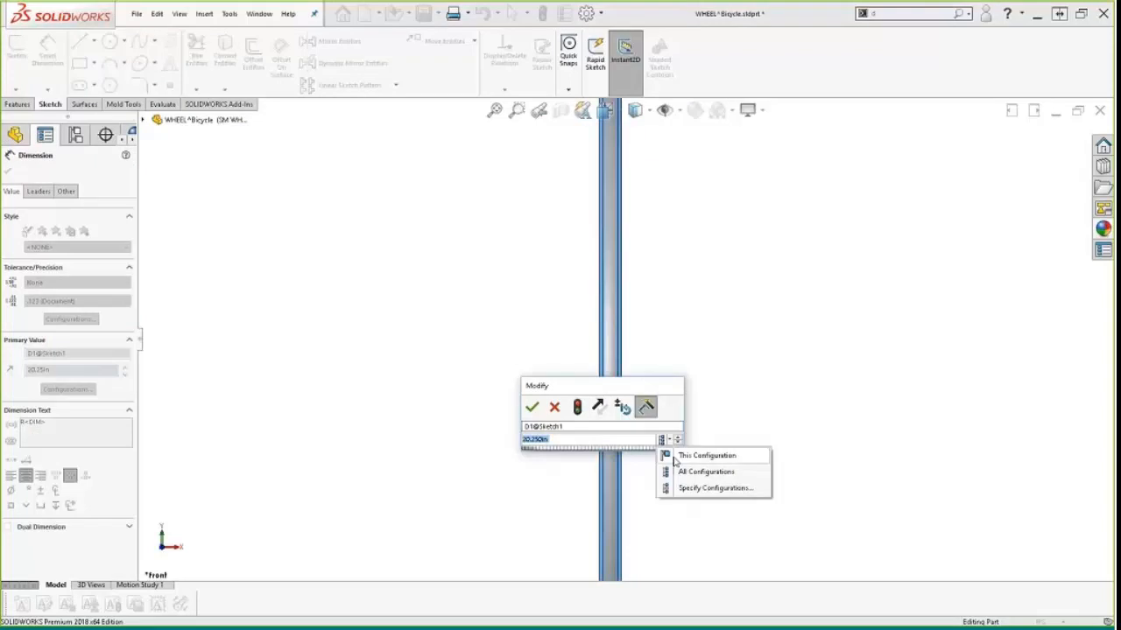
click(674, 458)
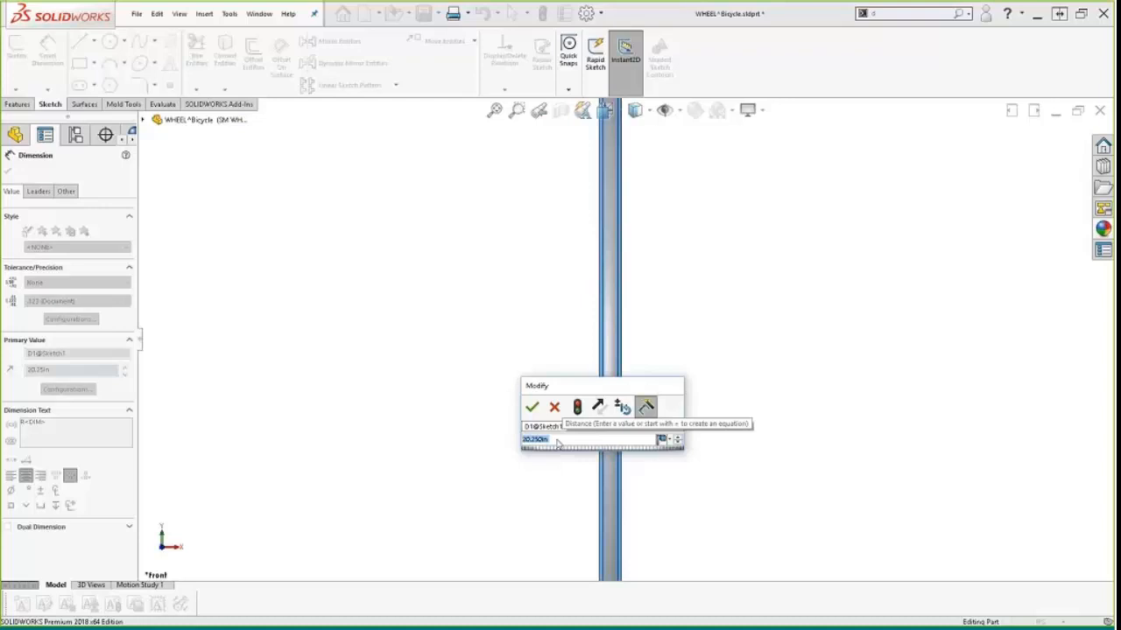
text(1)
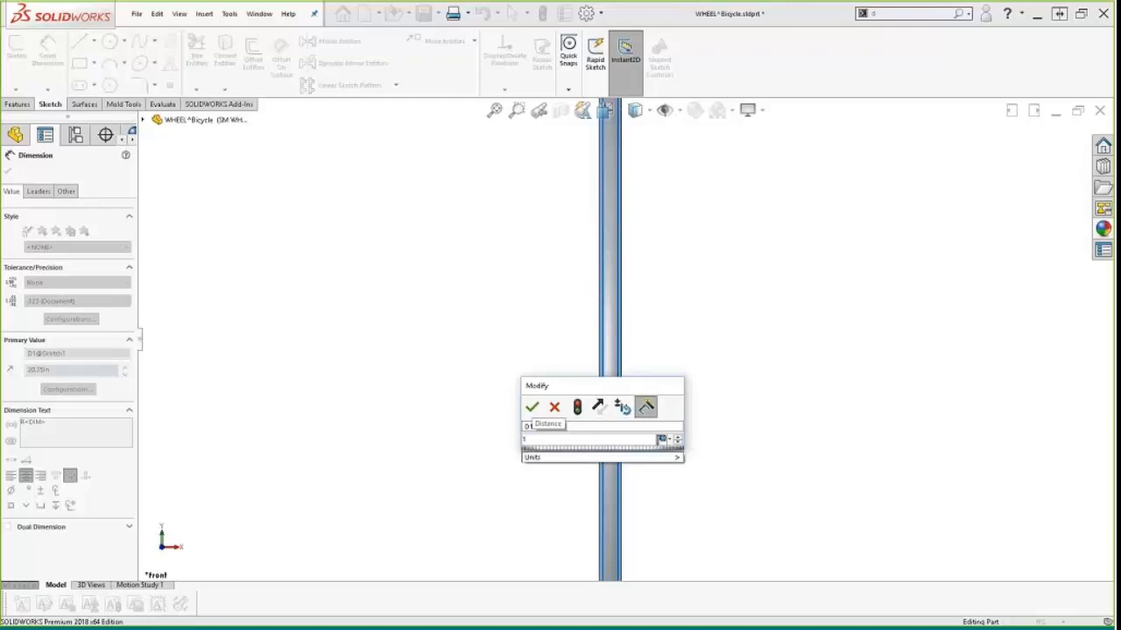
text(5)
key(Return)
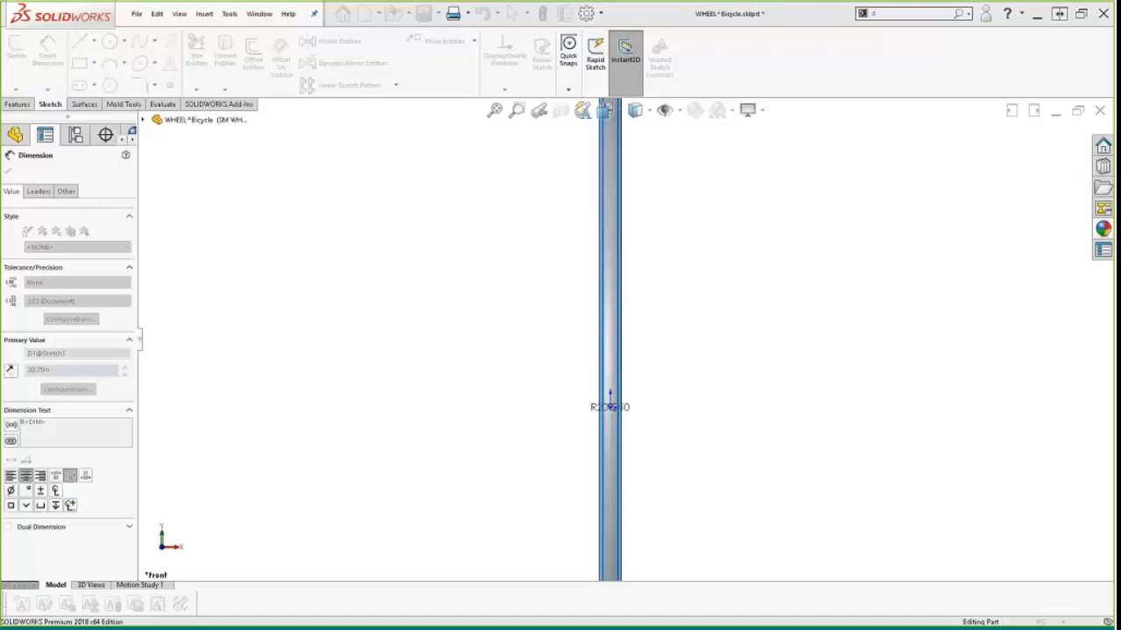
click(858, 442)
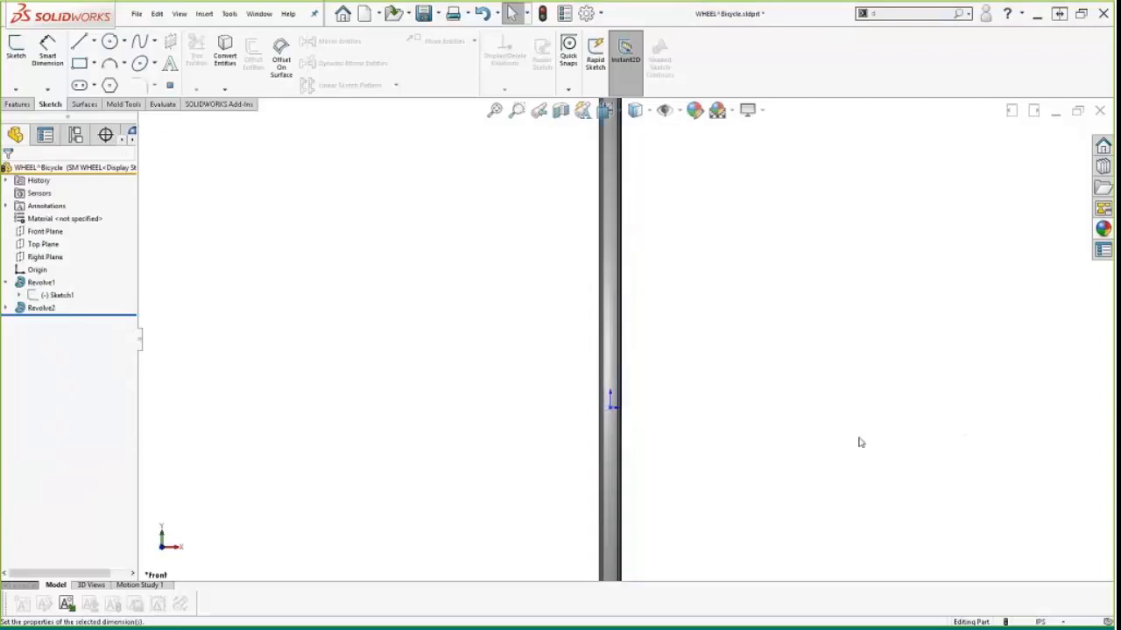
Step: Compare the wheel in the two configurations by activating Default and returning to SM WHEEL
key(f)
middle_drag(672, 425, 555, 427)
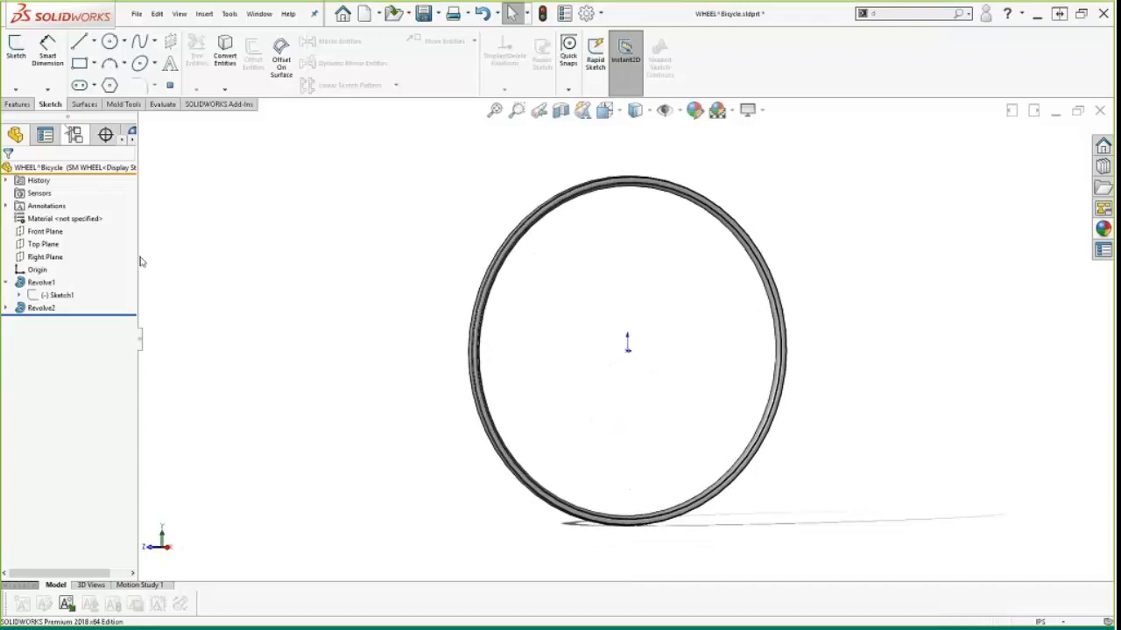
click(76, 134)
click(15, 134)
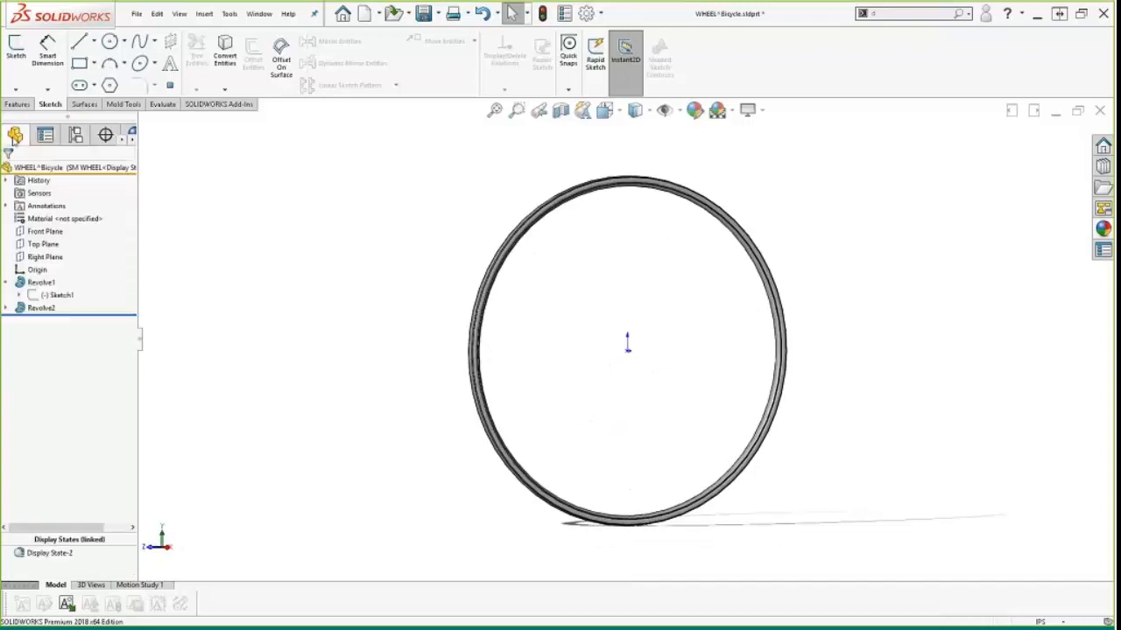
click(76, 134)
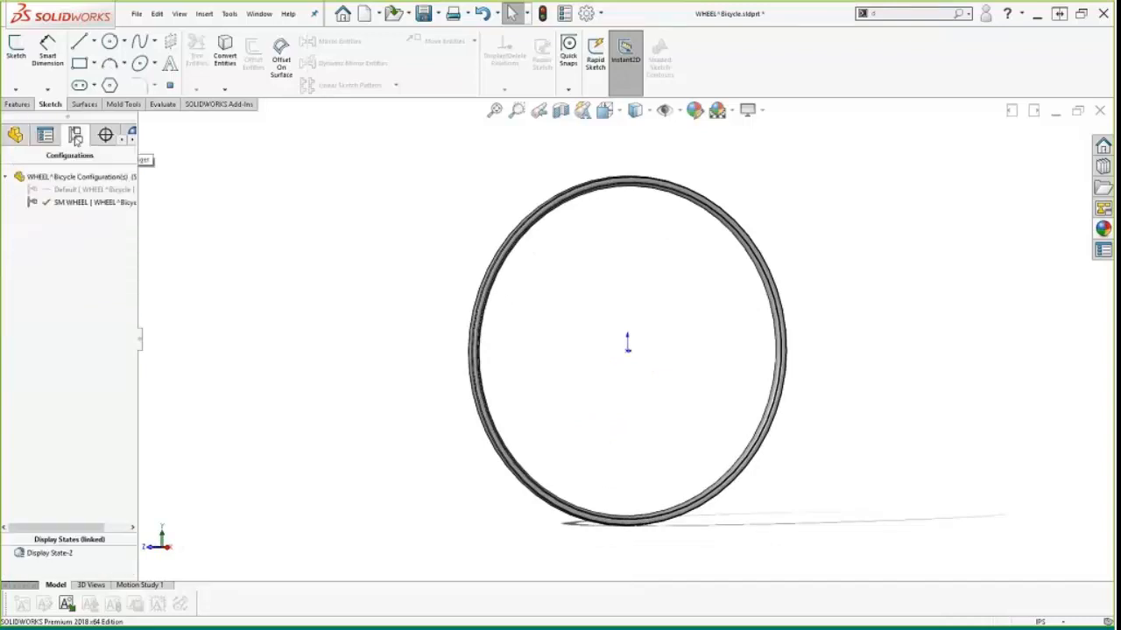
double_click(70, 189)
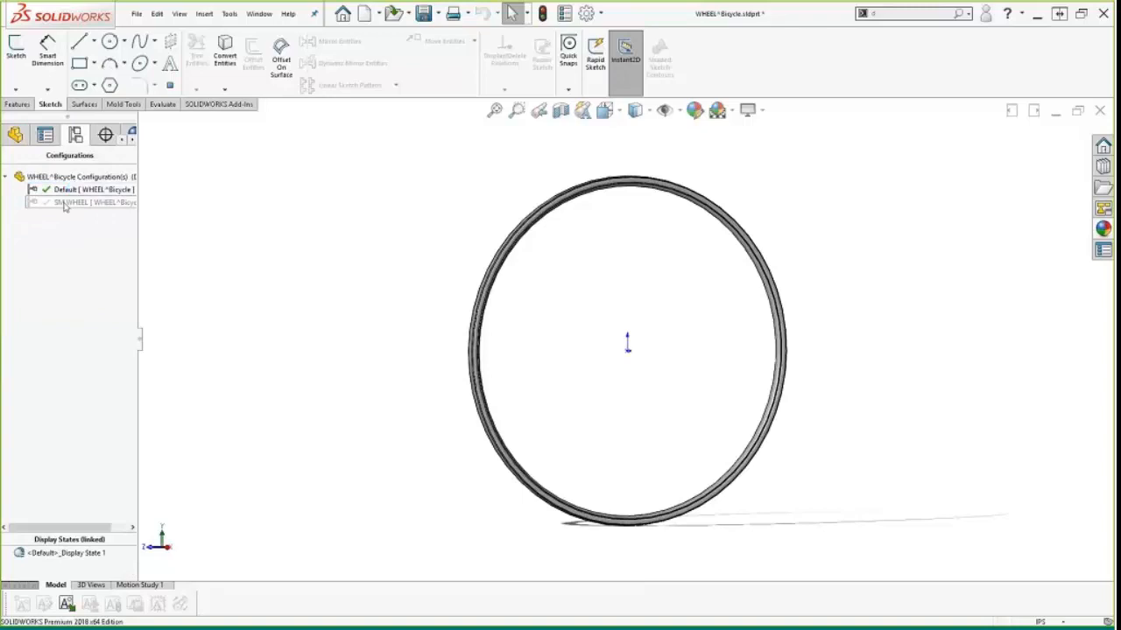
double_click(88, 202)
Step: Reopen the rim's profile sketch in the SM WHEEL configuration for editing
click(15, 133)
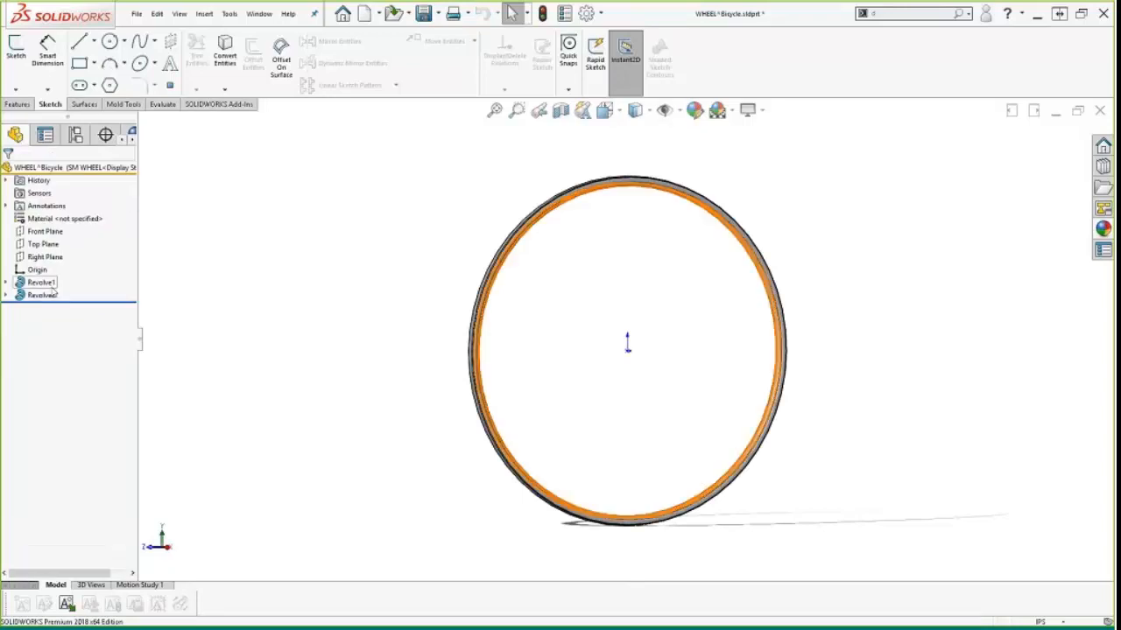
click(7, 282)
double_click(57, 296)
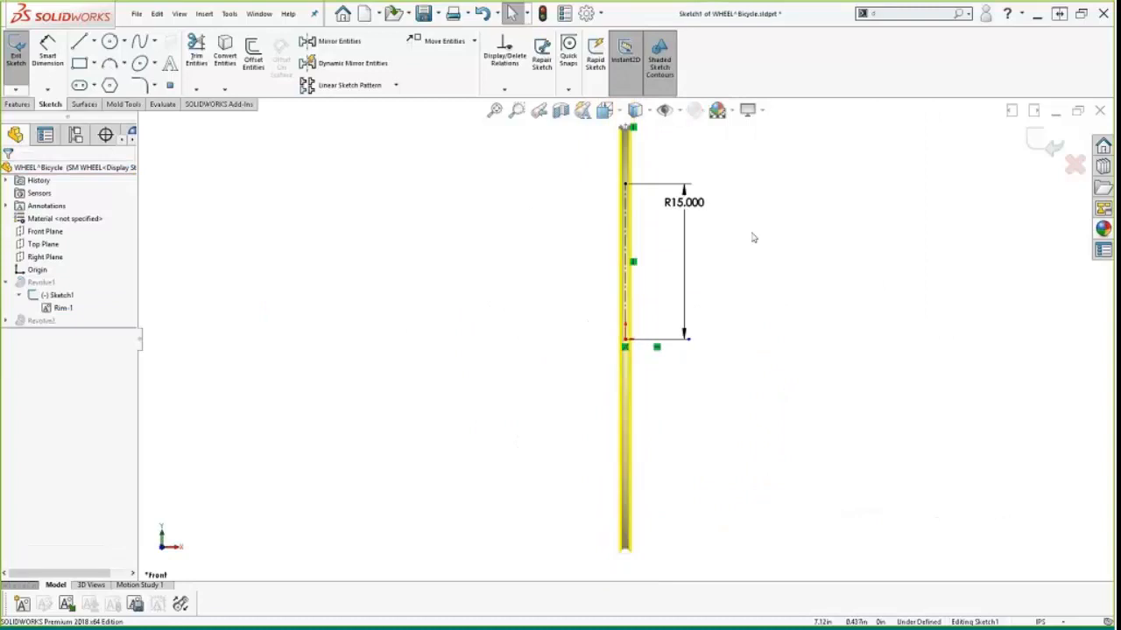
Step: Exit the rim sketch and activate the wheel part's Default configuration
middle_drag(585, 328, 545, 320)
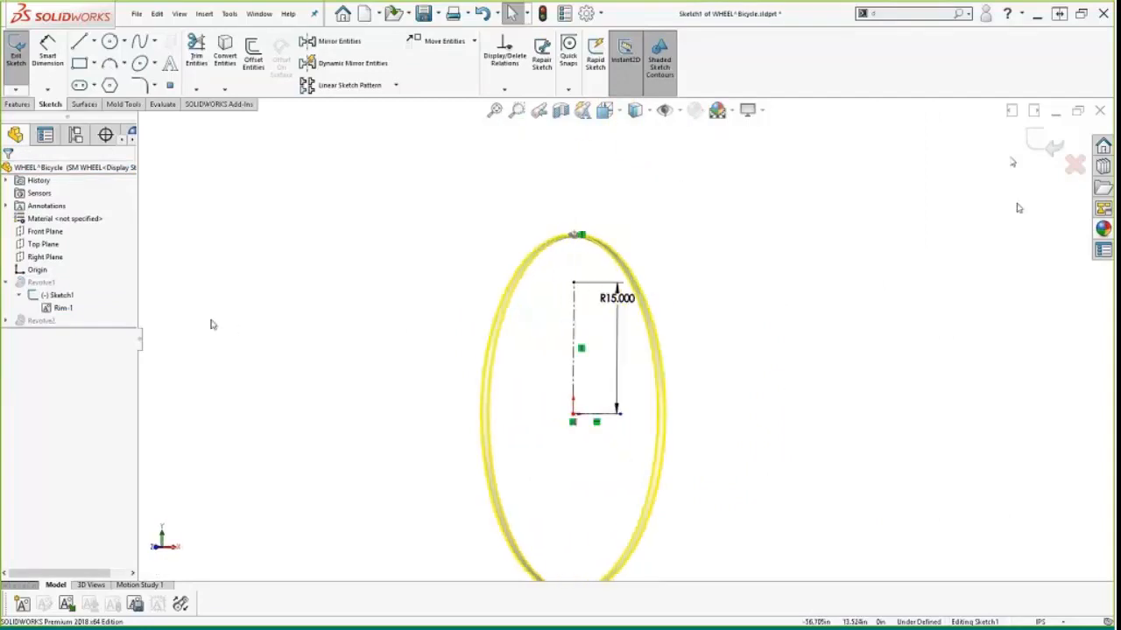
click(1027, 142)
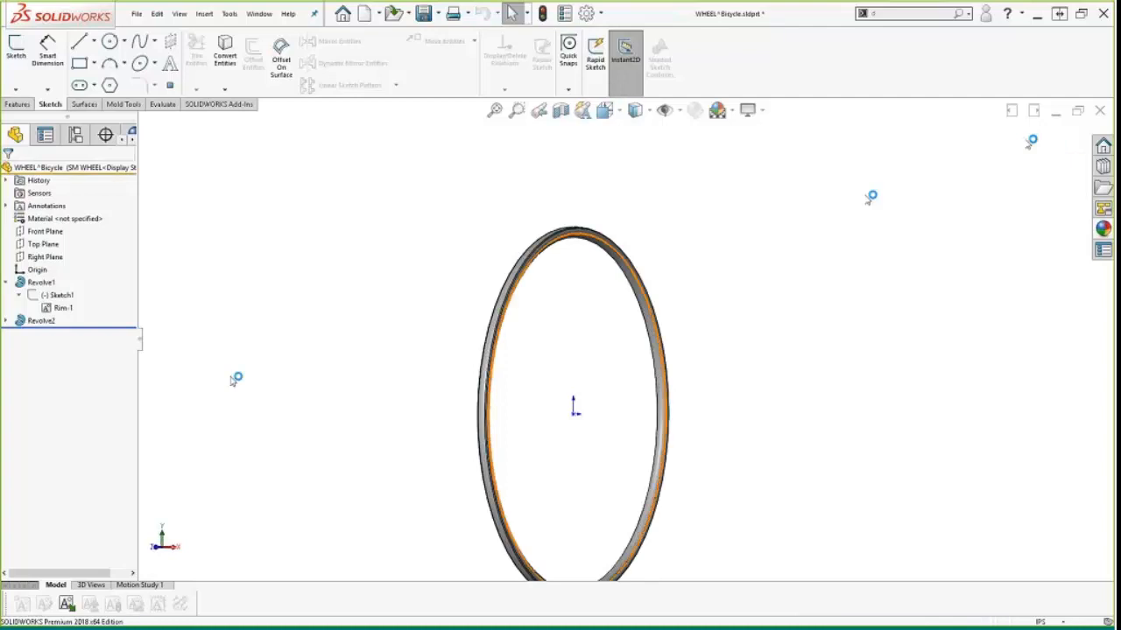
click(75, 134)
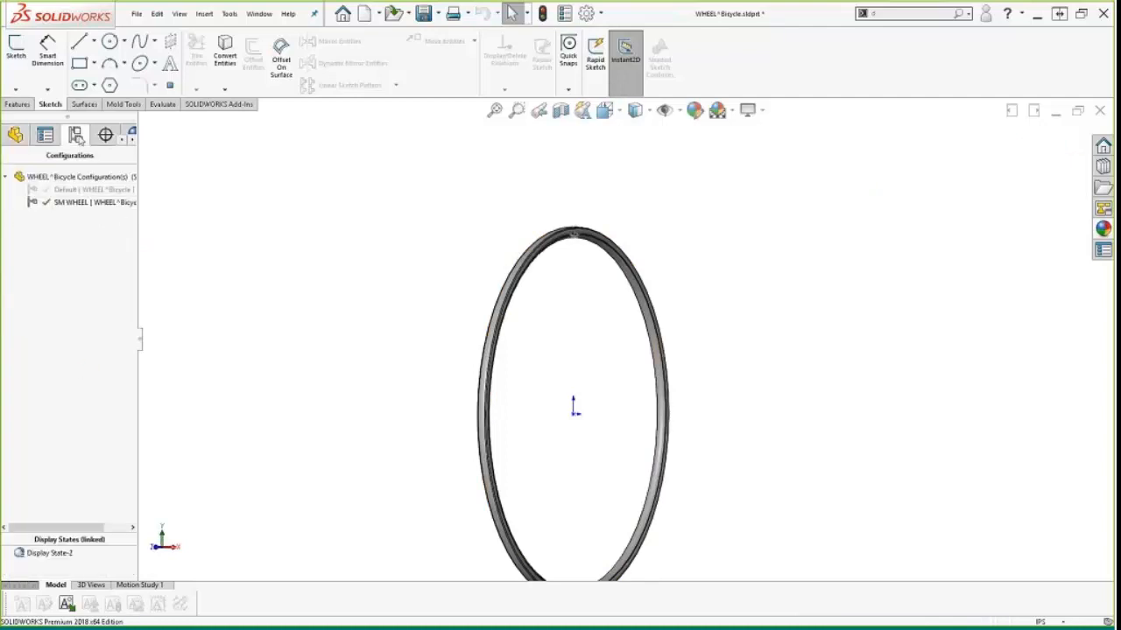
double_click(86, 190)
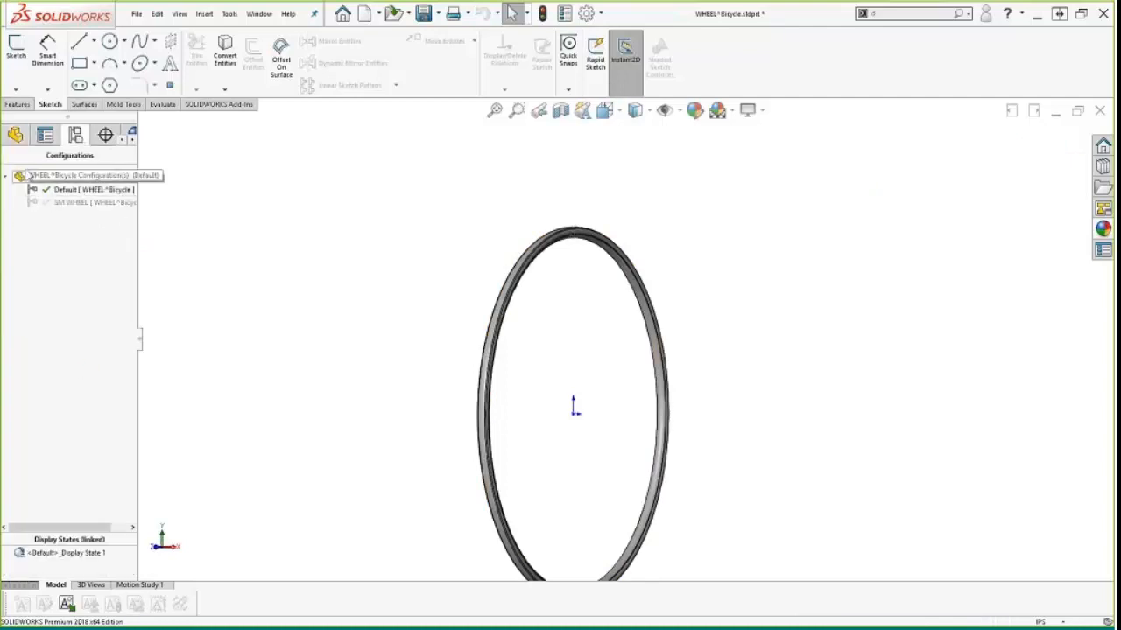
Step: Open Revolve1's Sketch1 in the Default configuration, check the rim's radius dimension, and close the sketch
click(14, 136)
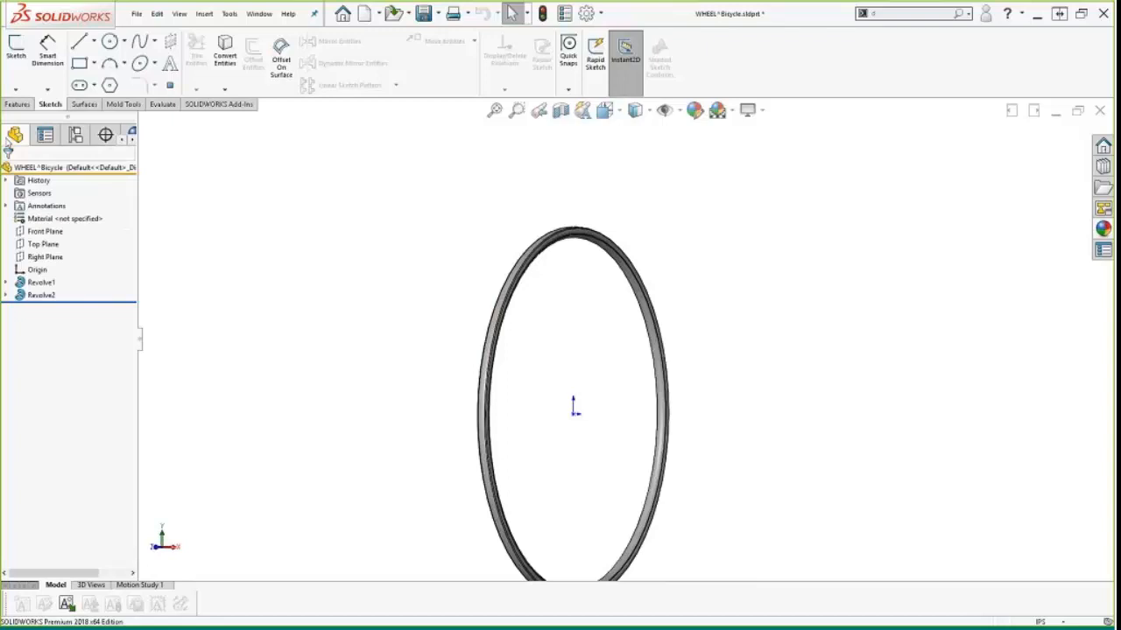
click(6, 283)
double_click(41, 297)
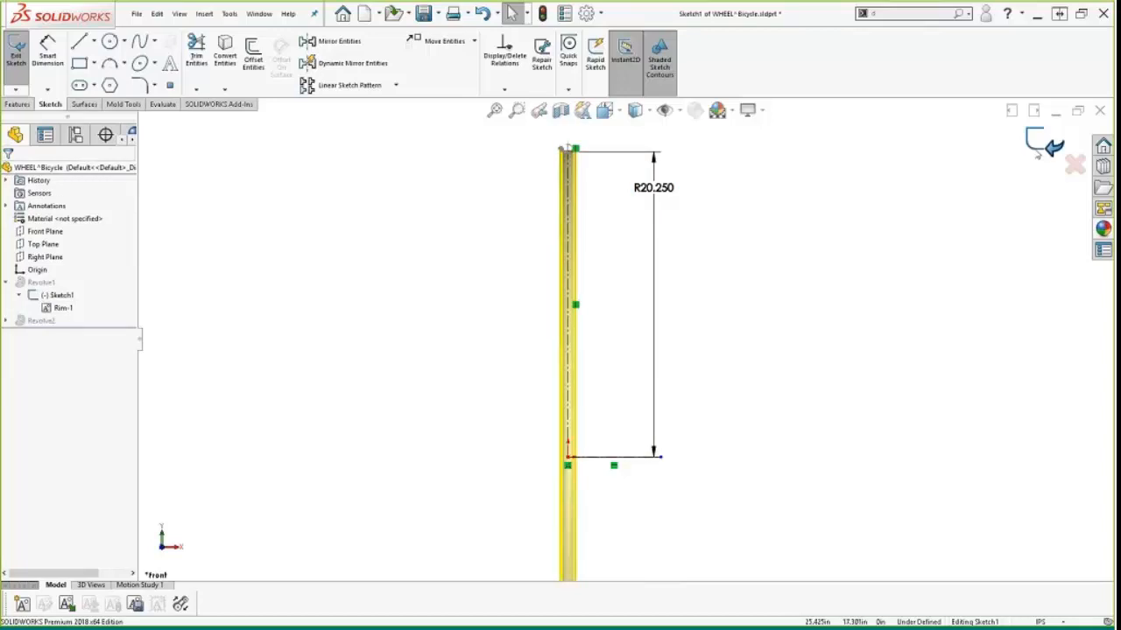
click(1037, 149)
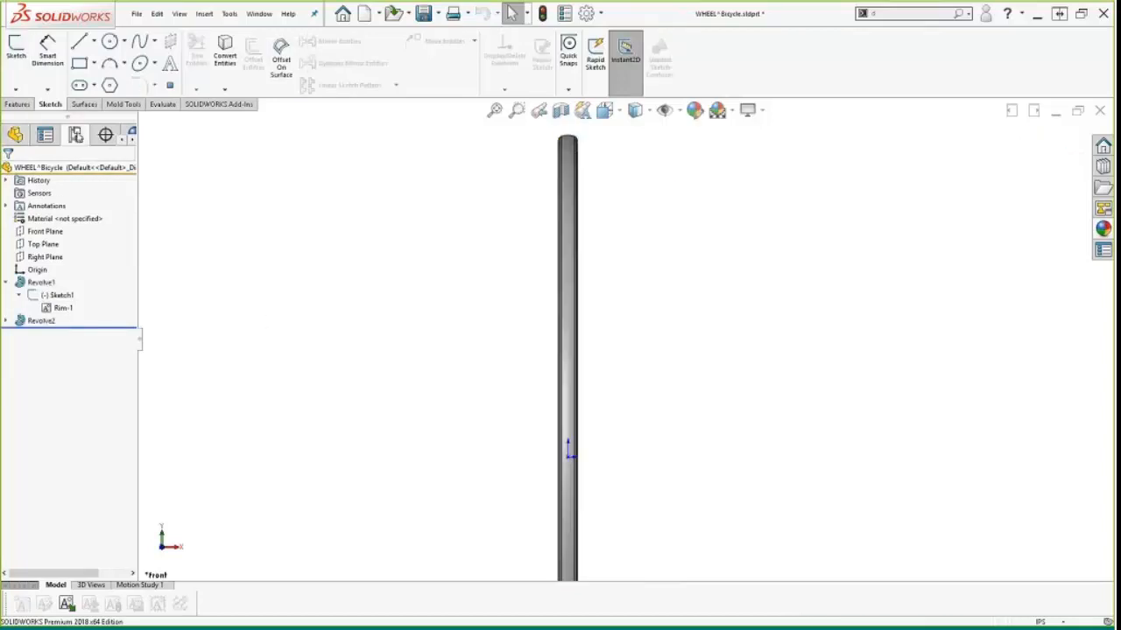
Step: Activate the SM WHEEL configuration and set the radius dimension in Revolve1's Sketch1 to 7.5 in
click(75, 134)
double_click(53, 207)
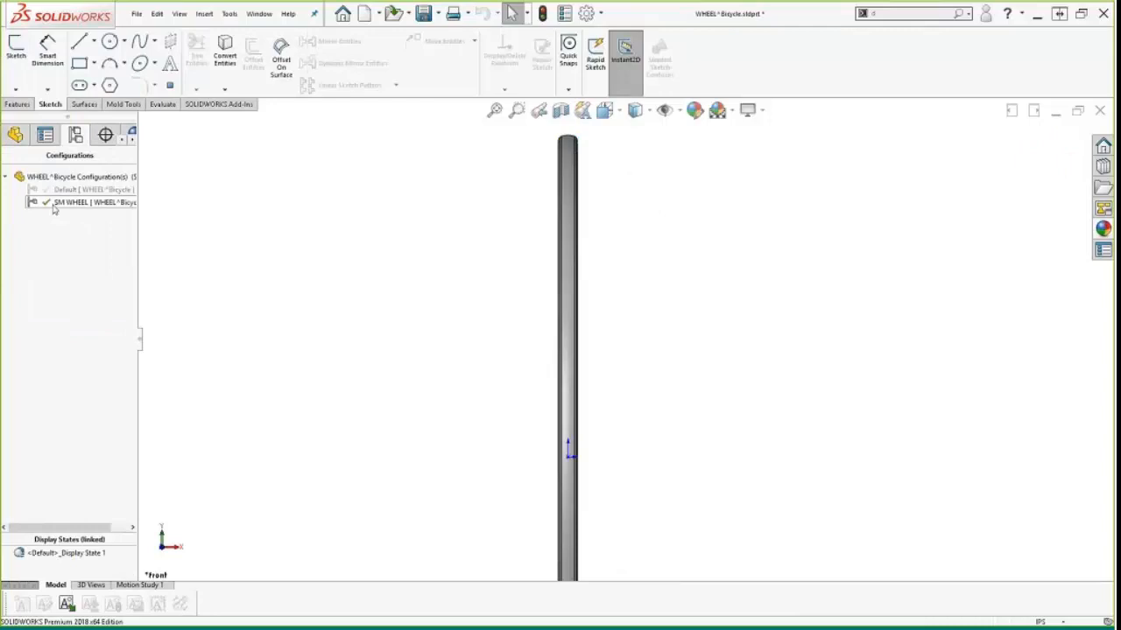
click(15, 133)
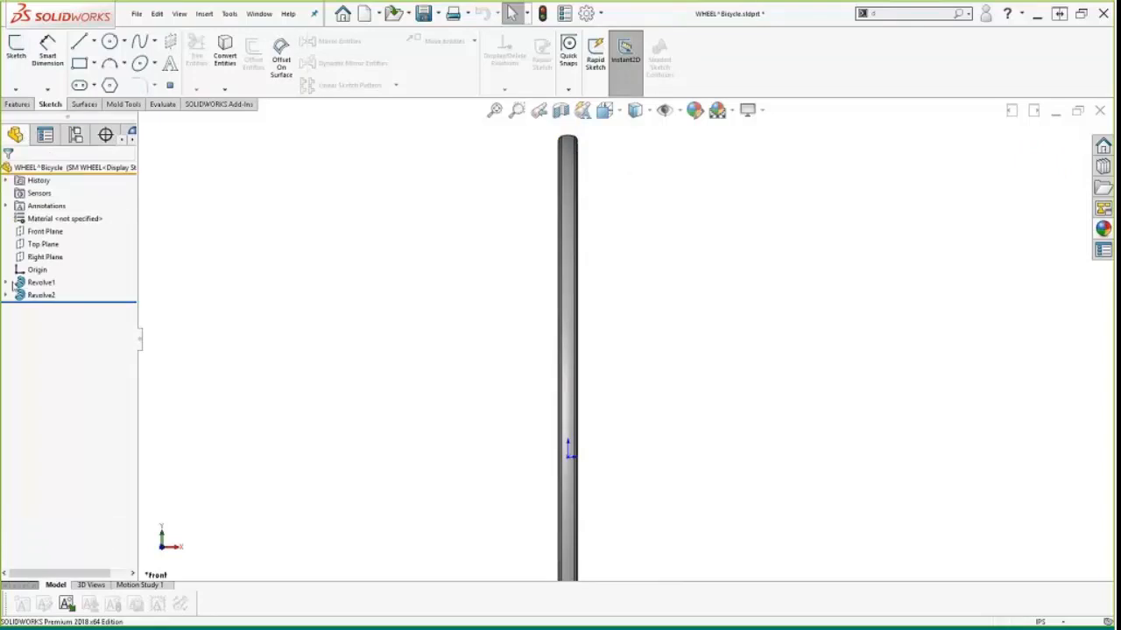
click(7, 283)
click(56, 298)
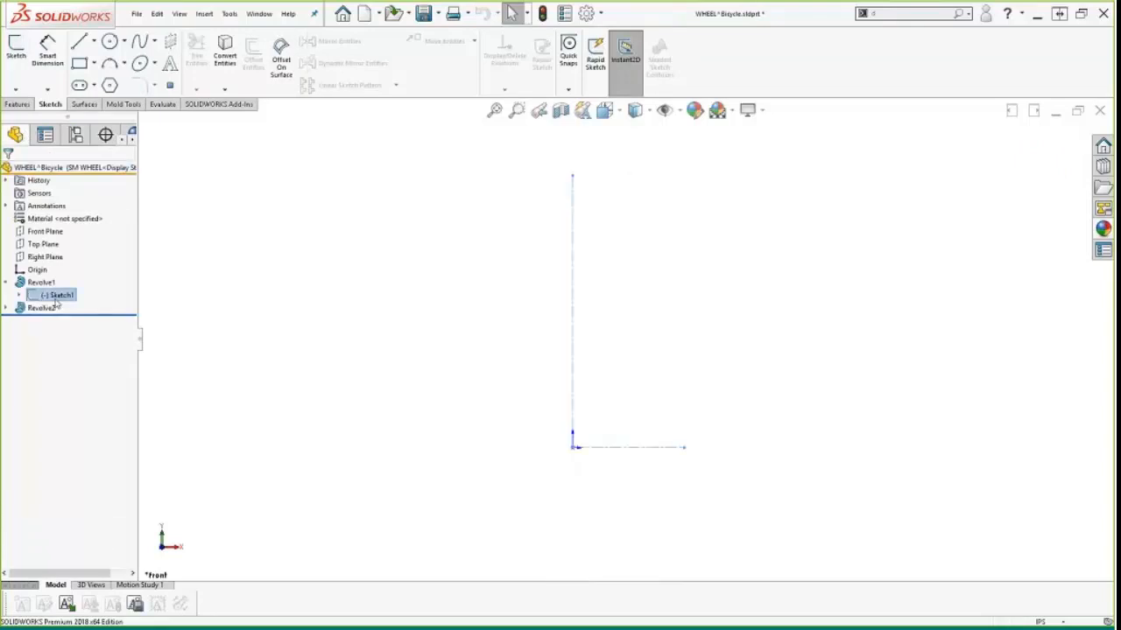
scroll(792, 238, up, 6)
scroll(694, 230, down, 1)
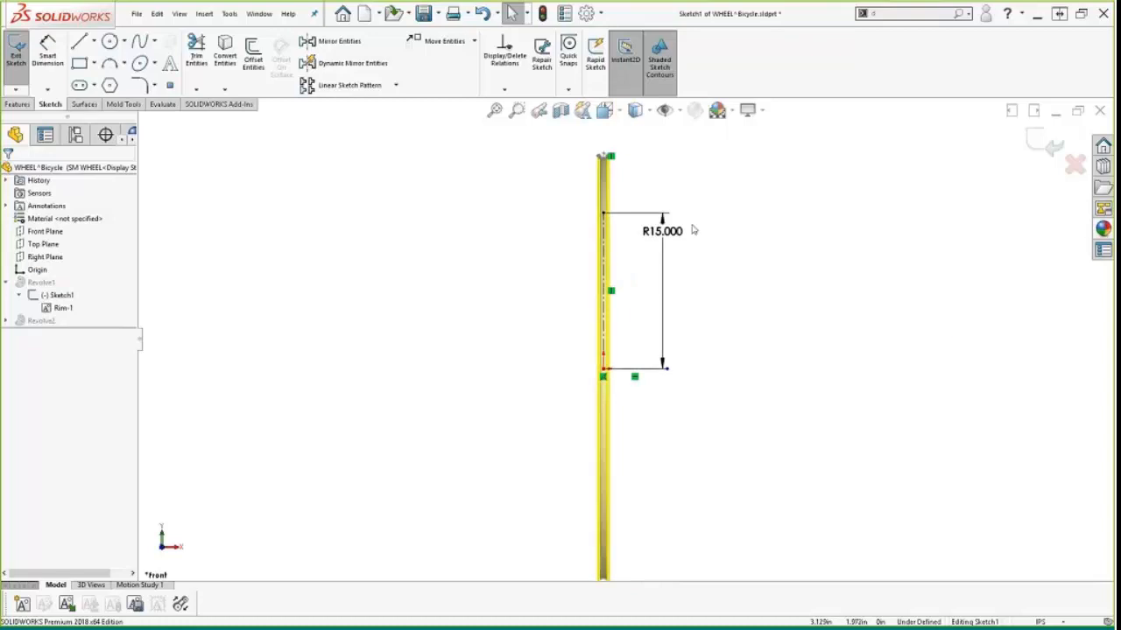
double_click(630, 258)
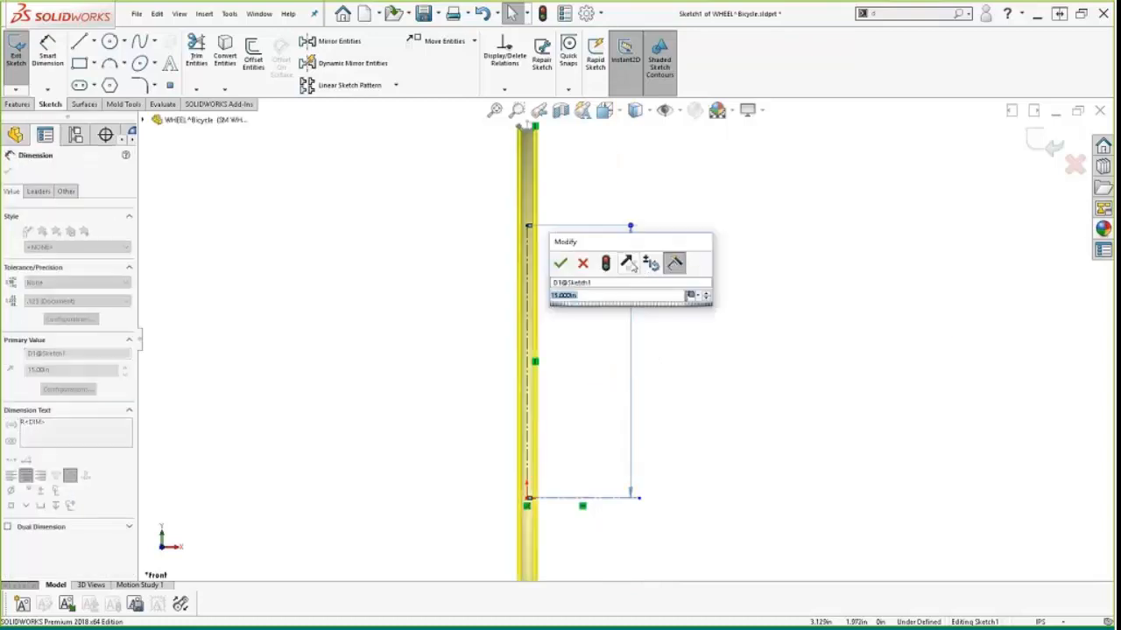
text(7.5)
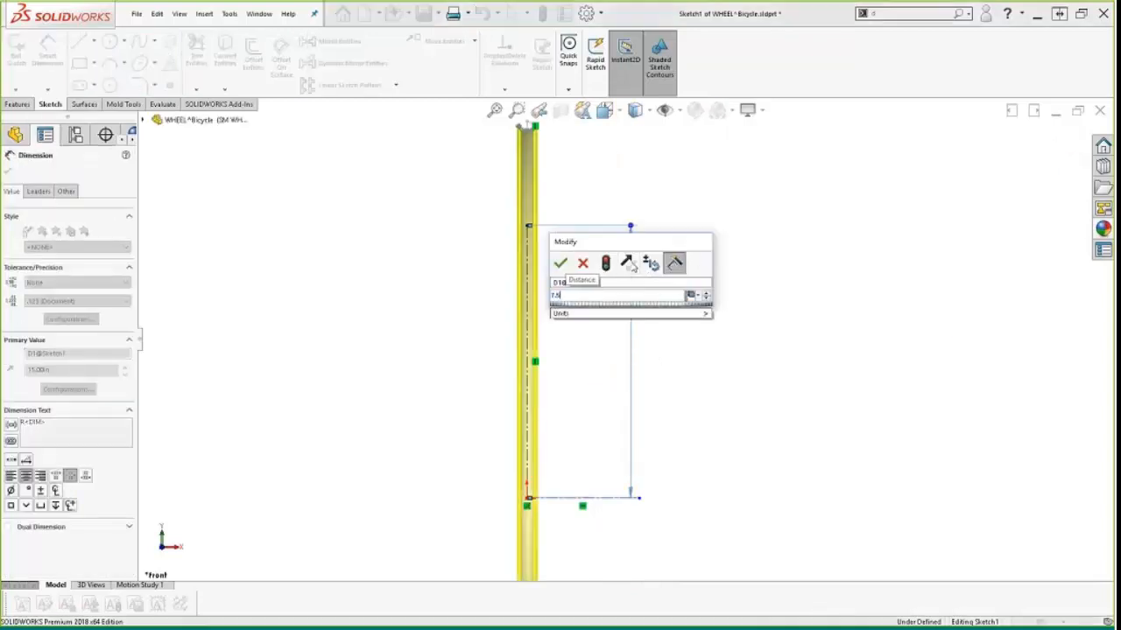
key(Return)
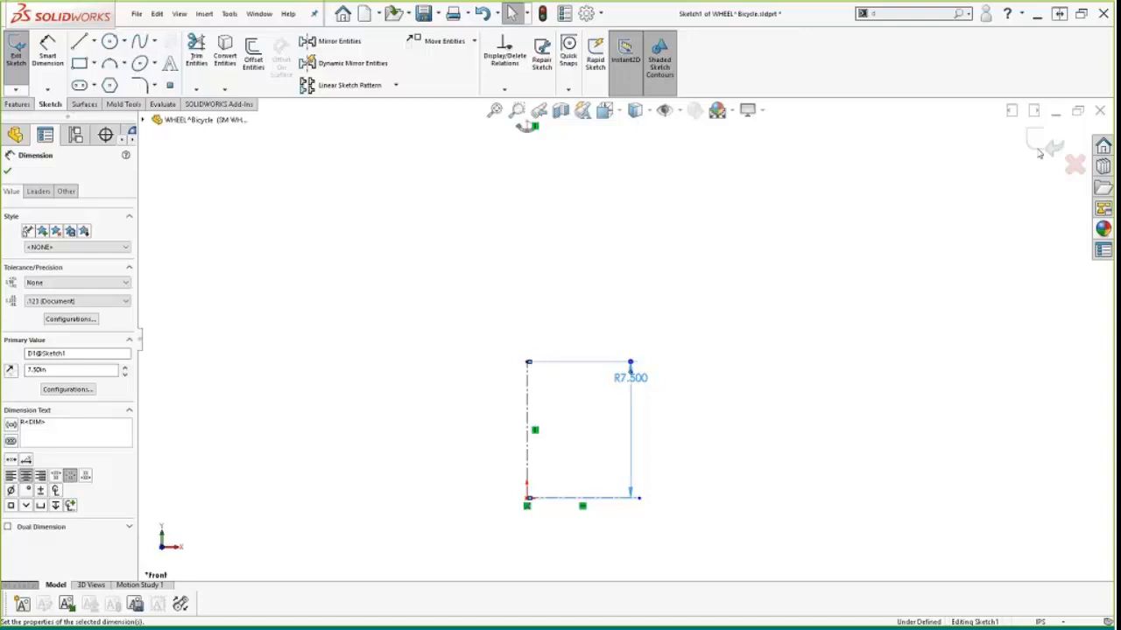
Step: Attach the detached Rim profile block to the upper end of the shortened vertical centerline and exit the sketch
click(571, 227)
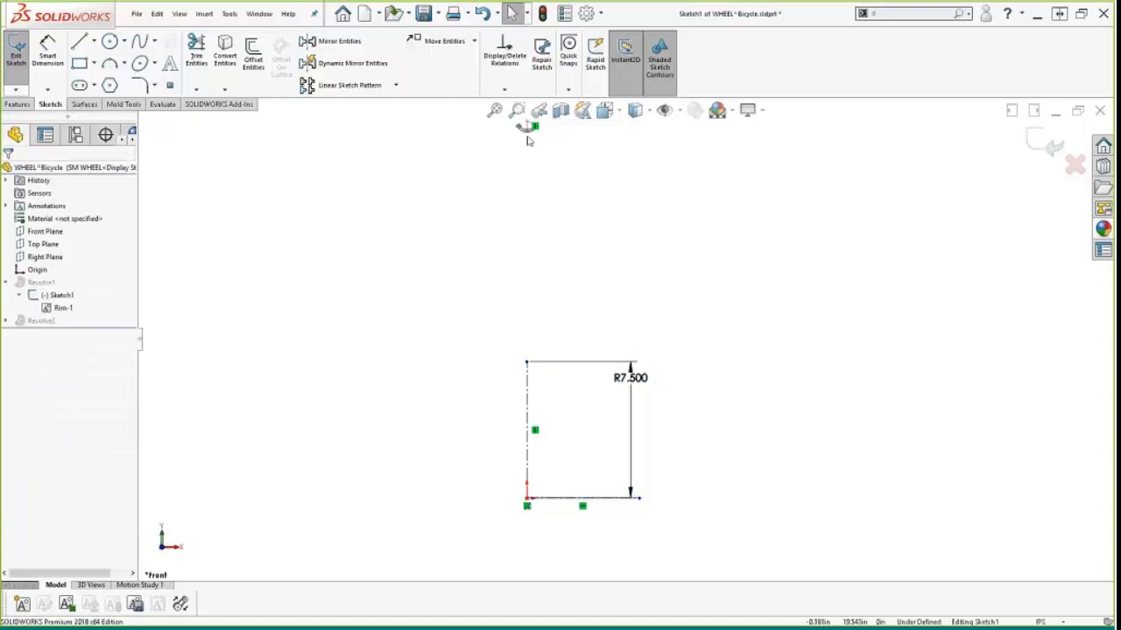
click(529, 307)
drag(525, 336, 525, 389)
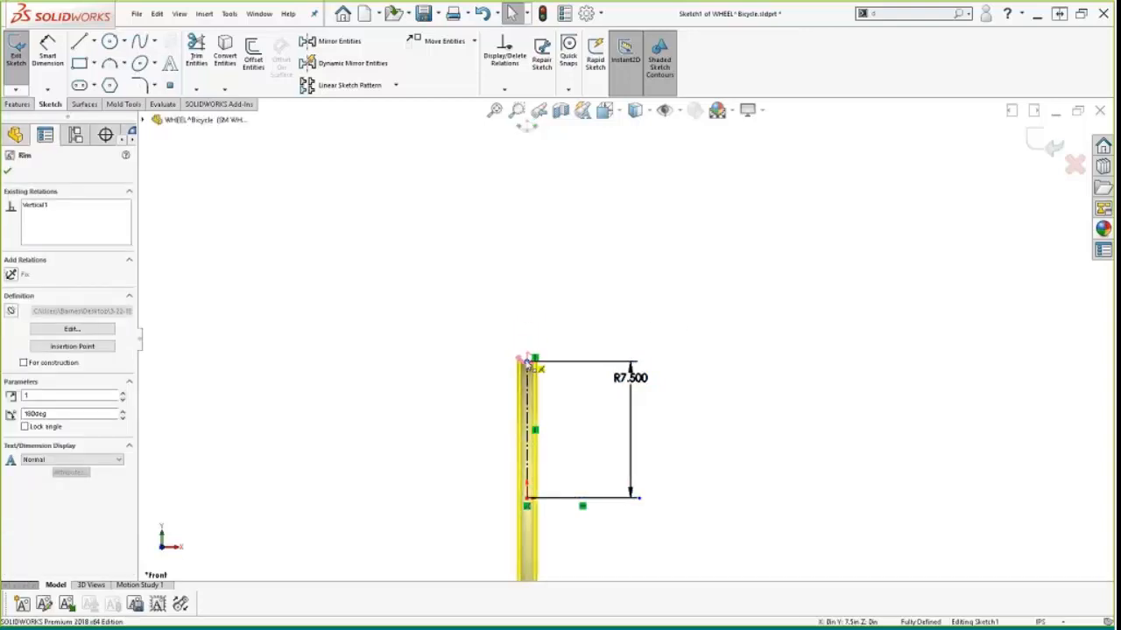
click(1052, 144)
Step: Activate the Default configuration of the wheel part again
middle_drag(462, 462, 404, 432)
click(76, 134)
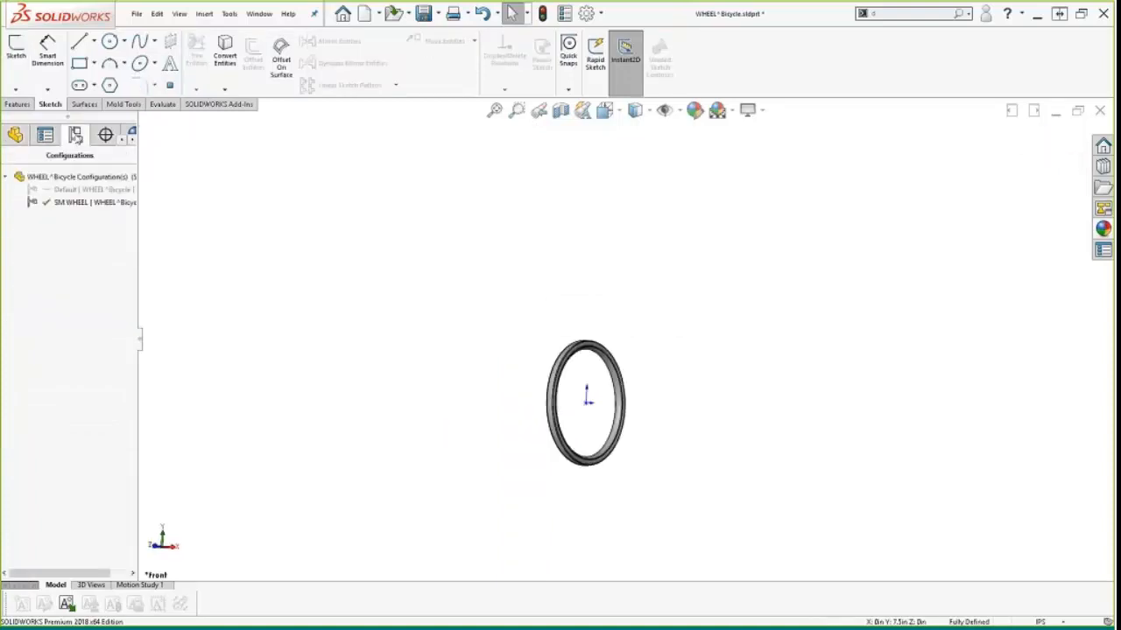
double_click(75, 194)
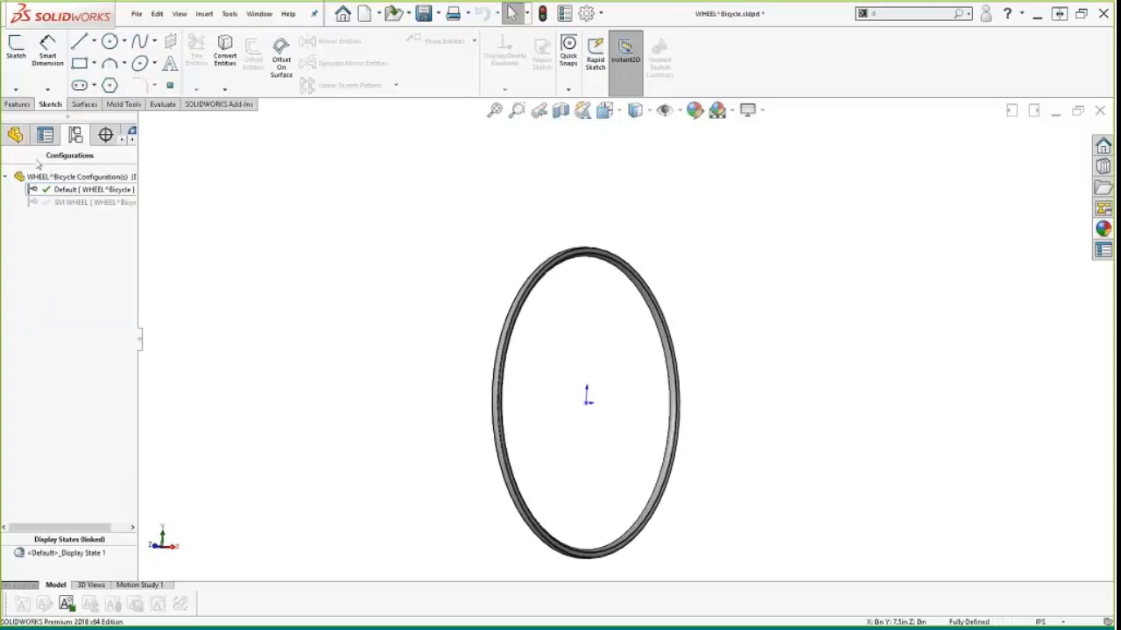
Step: Switch to the Bicycle assembly and place a second copy of the wheel in the open space behind the frame
click(259, 14)
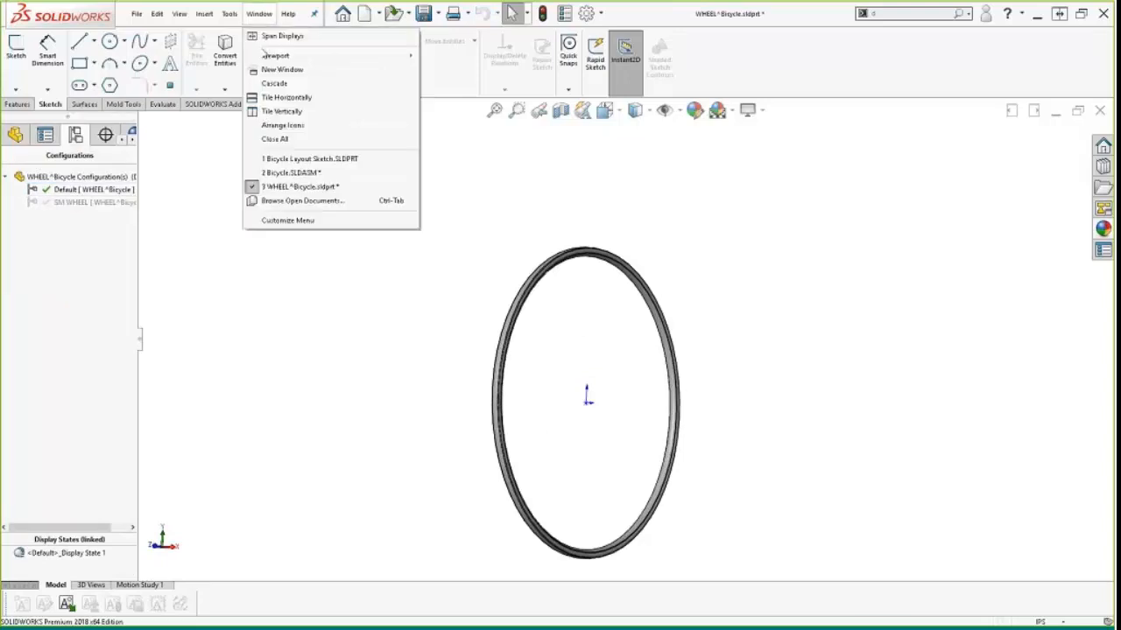
click(280, 173)
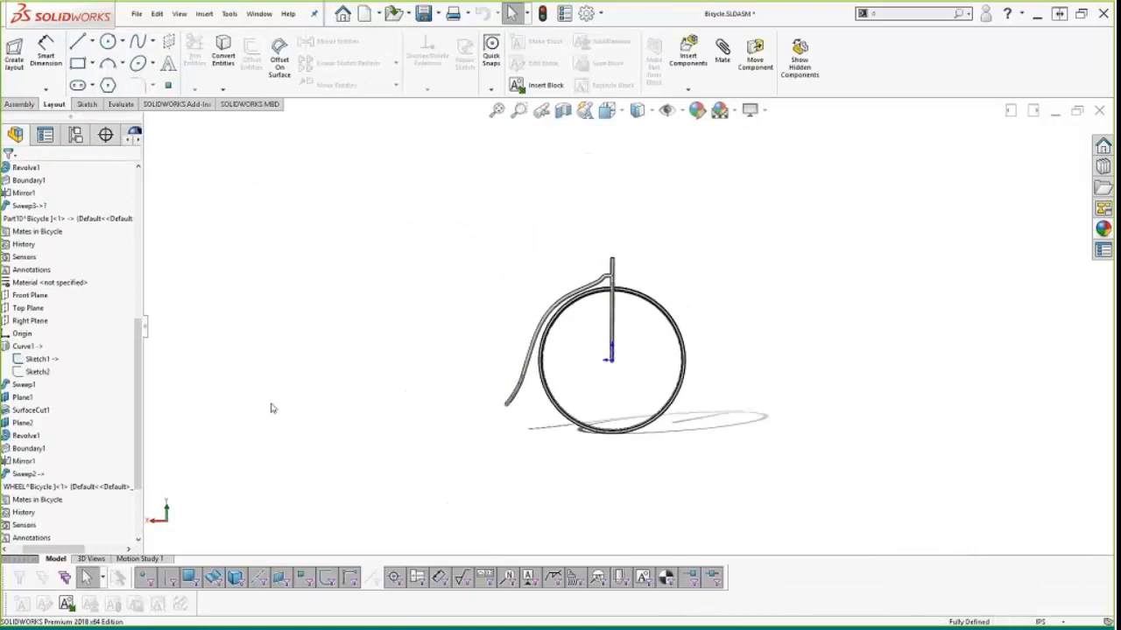
drag(17, 493, 416, 370)
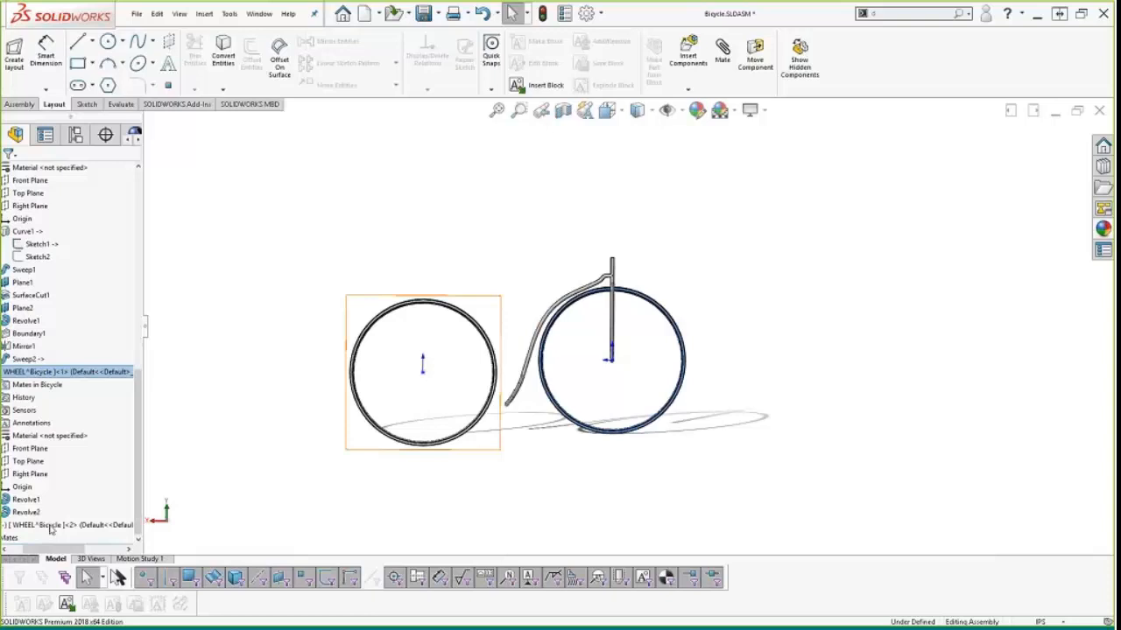
Step: Change the second wheel instance to the SM WHEEL configuration
click(50, 525)
click(219, 468)
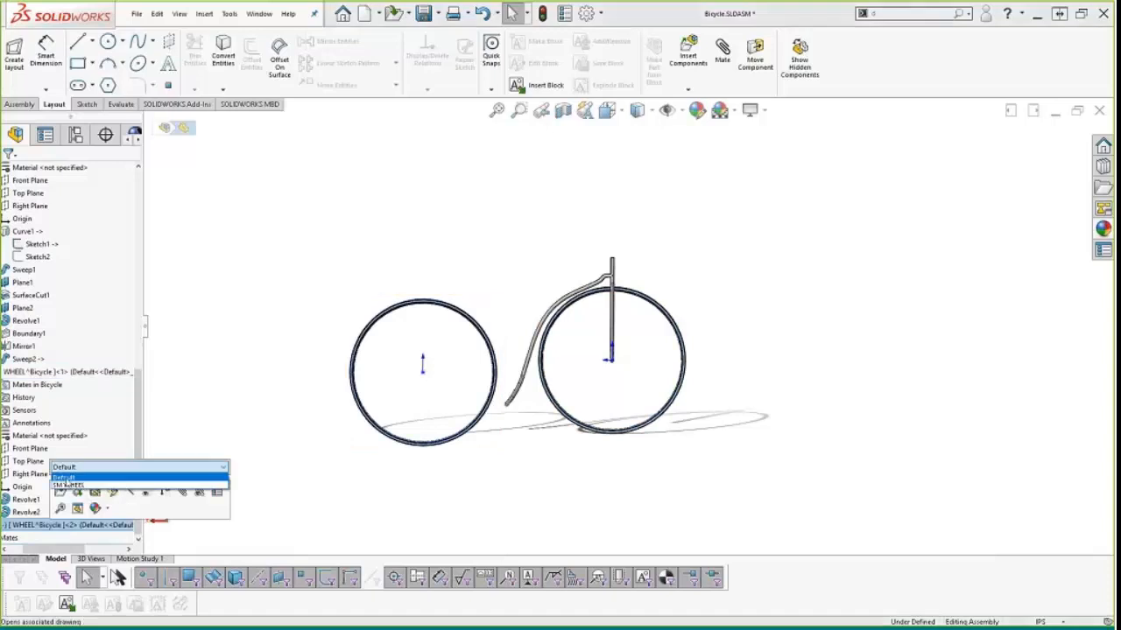
click(69, 485)
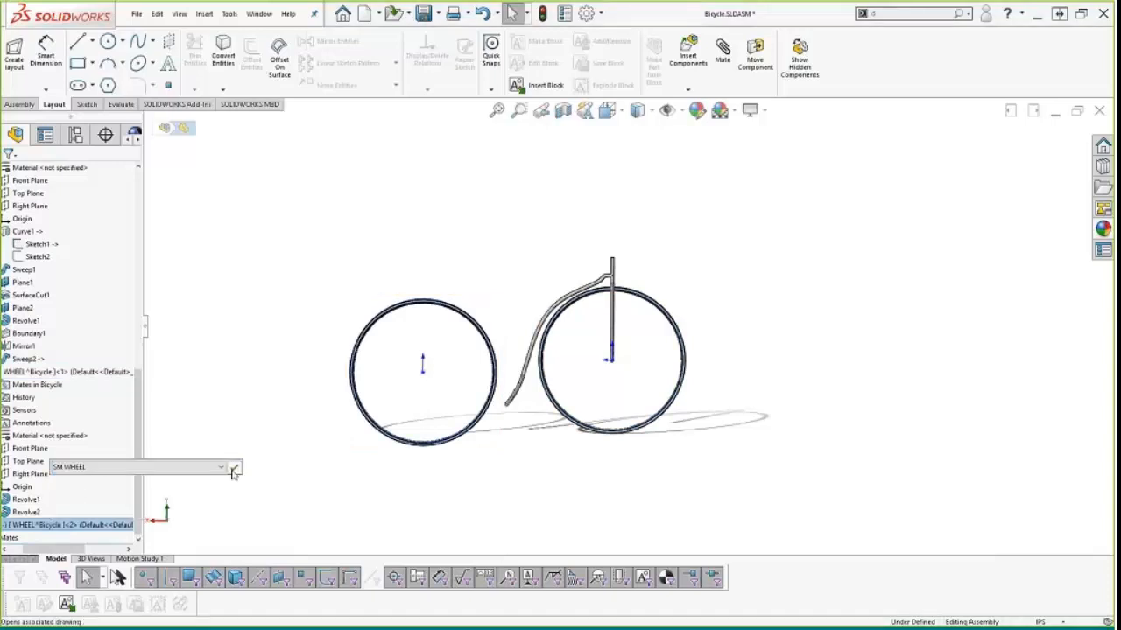
click(233, 470)
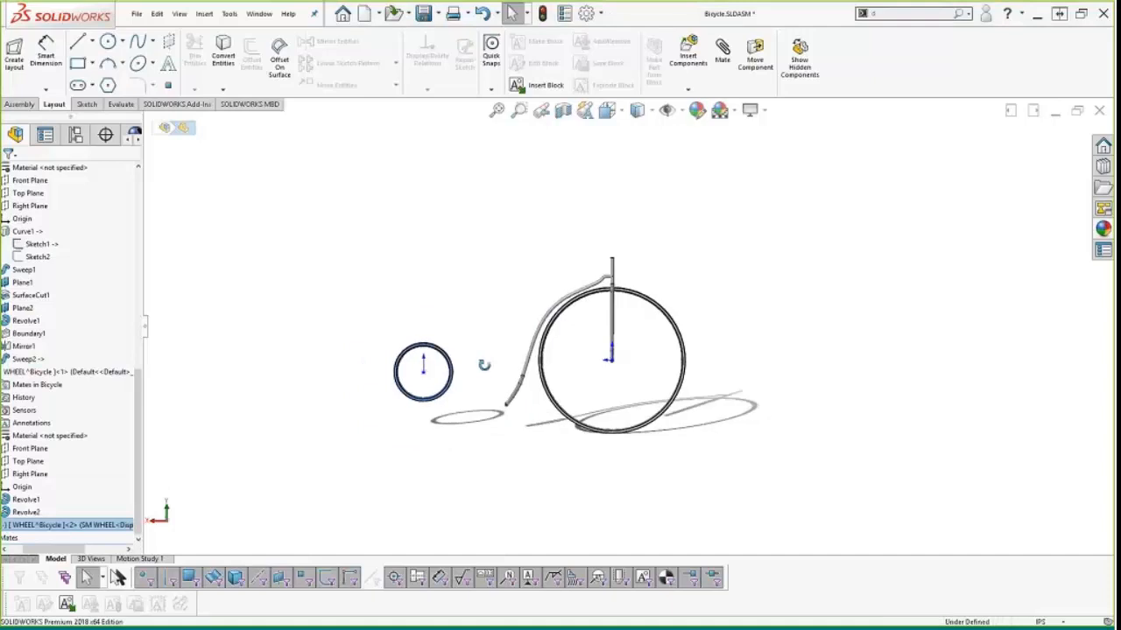
Step: Mate the small wheel's origin coincident with the sketch point centered between the rear fork ends
scroll(483, 367, down, 5)
scroll(475, 383, down, 2)
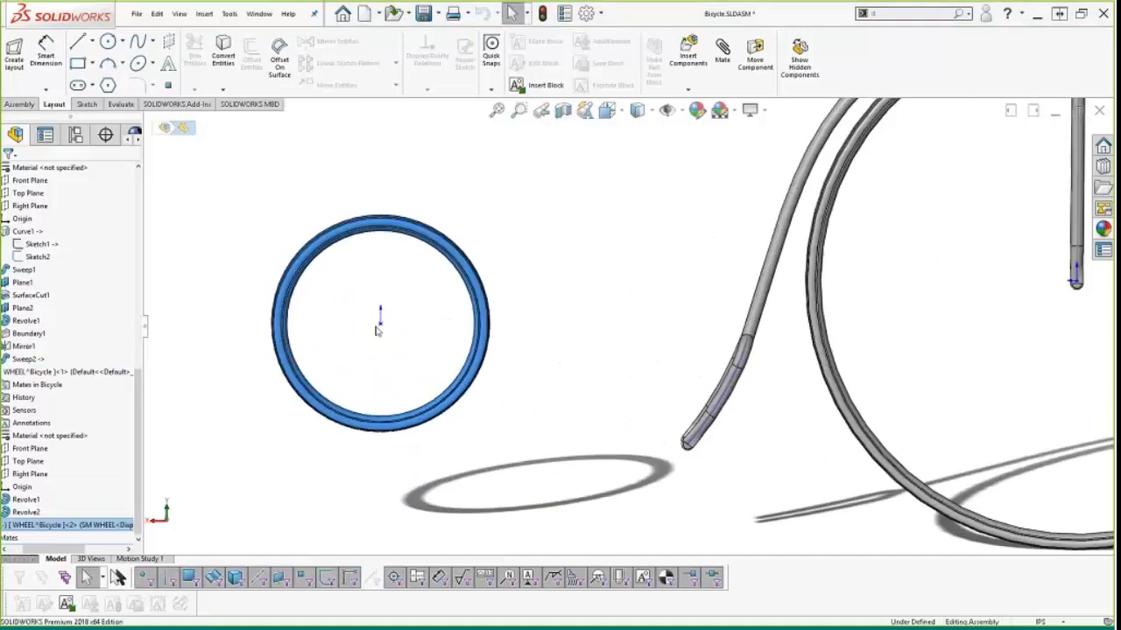
middle_drag(595, 429, 688, 458)
scroll(689, 456, down, 3)
click(663, 387)
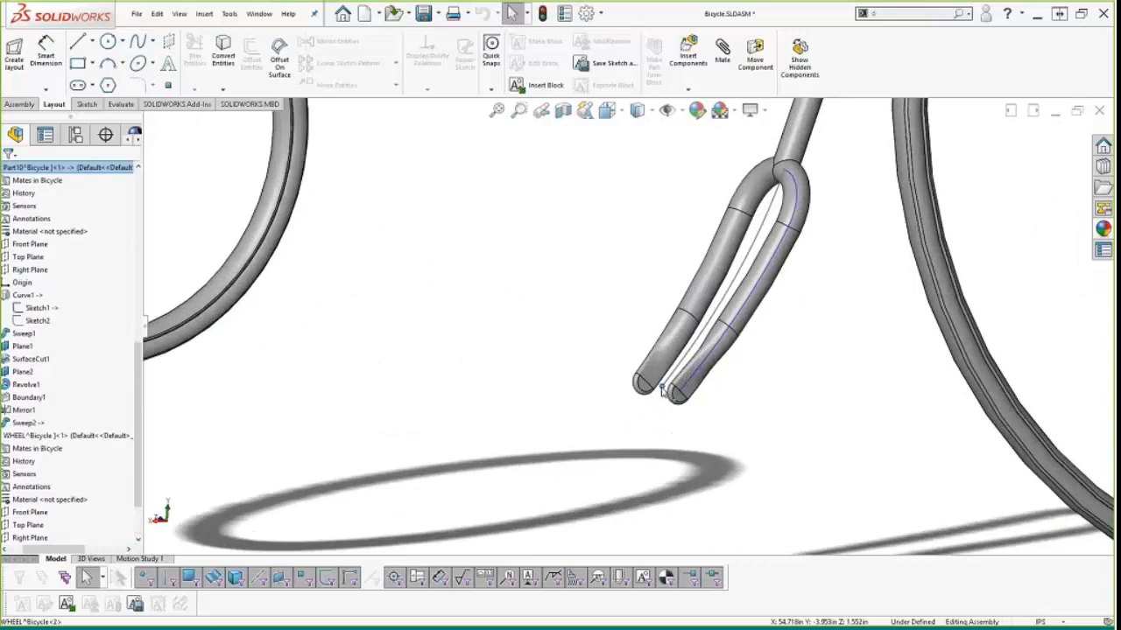
click(696, 380)
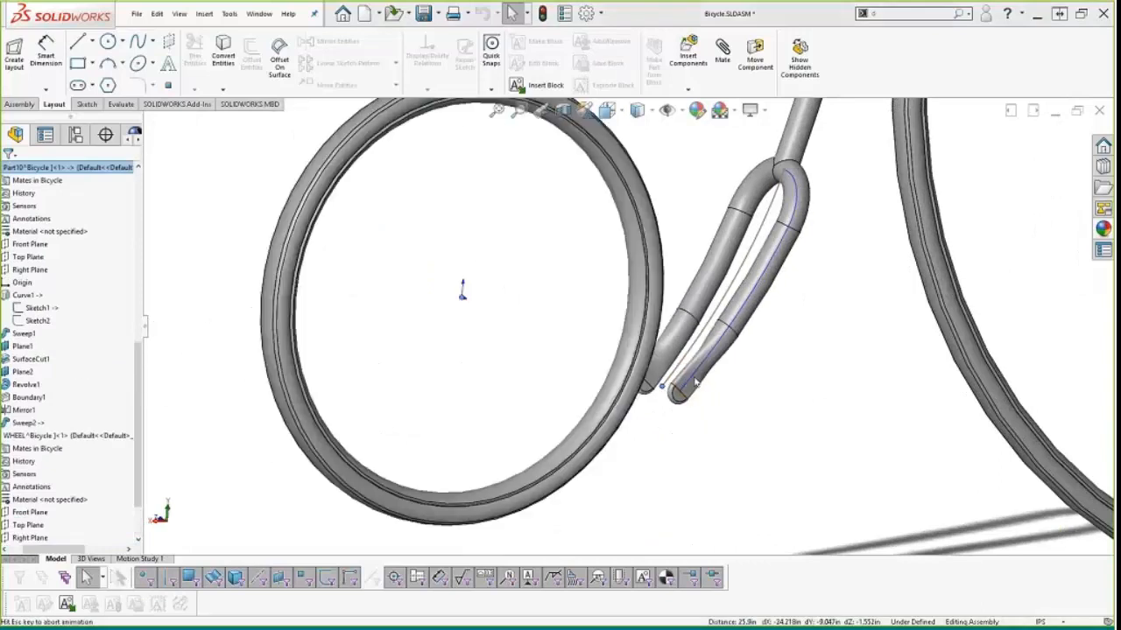
Step: Mate the small wheel's Right Plane coincident with the assembly's Front Plane
scroll(74, 502, down, 2)
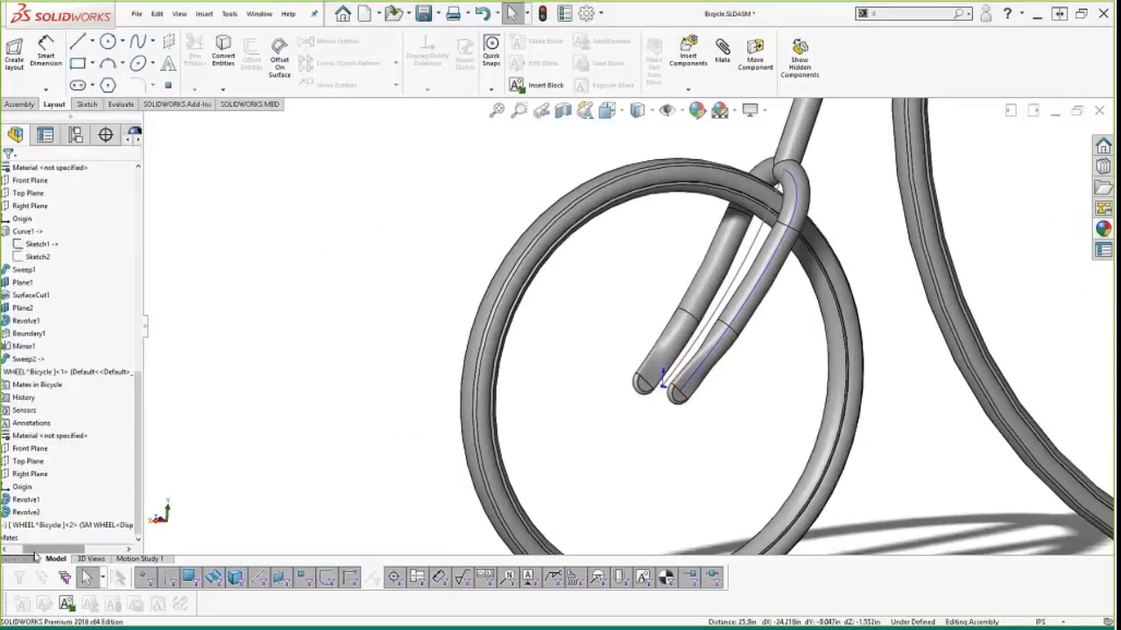
drag(35, 553, 21, 551)
click(48, 474)
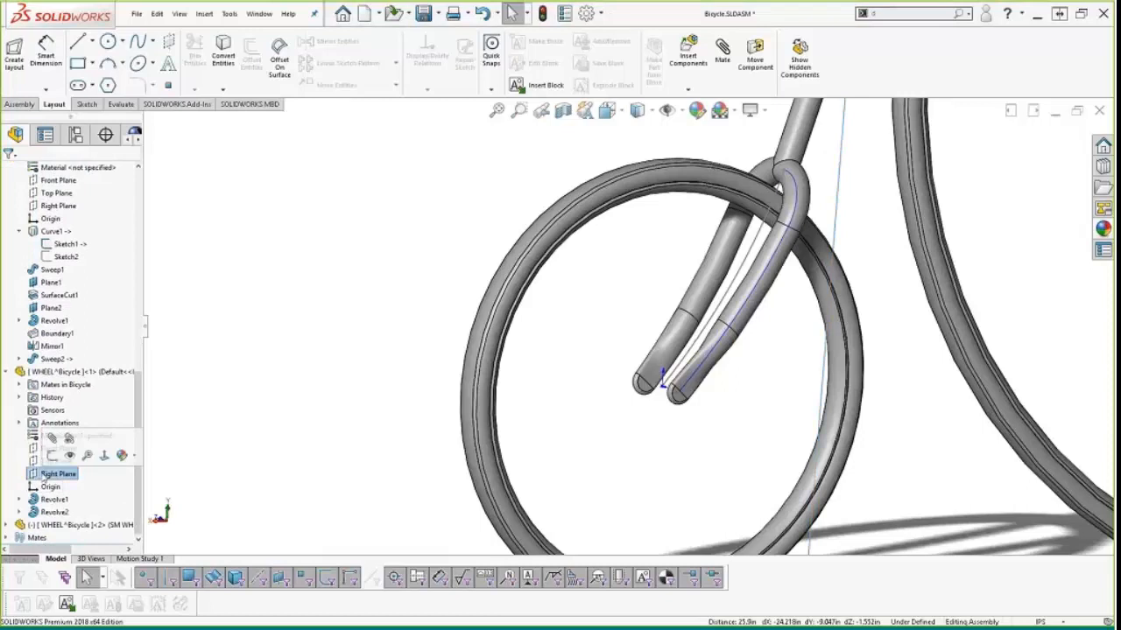
scroll(498, 393, up, 6)
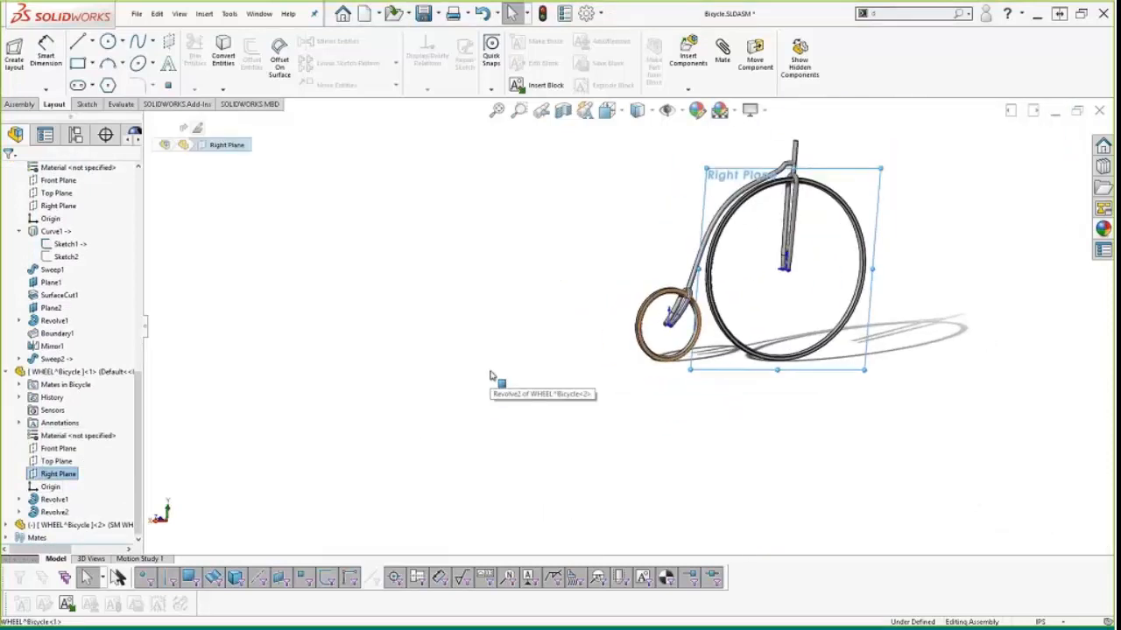
click(7, 526)
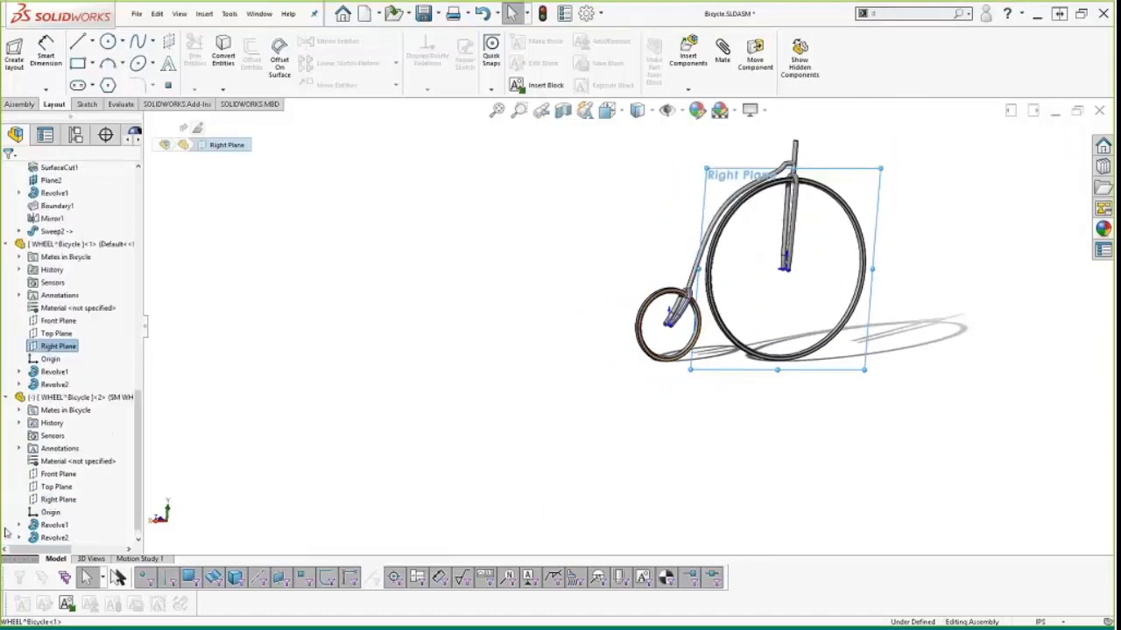
click(54, 498)
scroll(66, 283, down, 8)
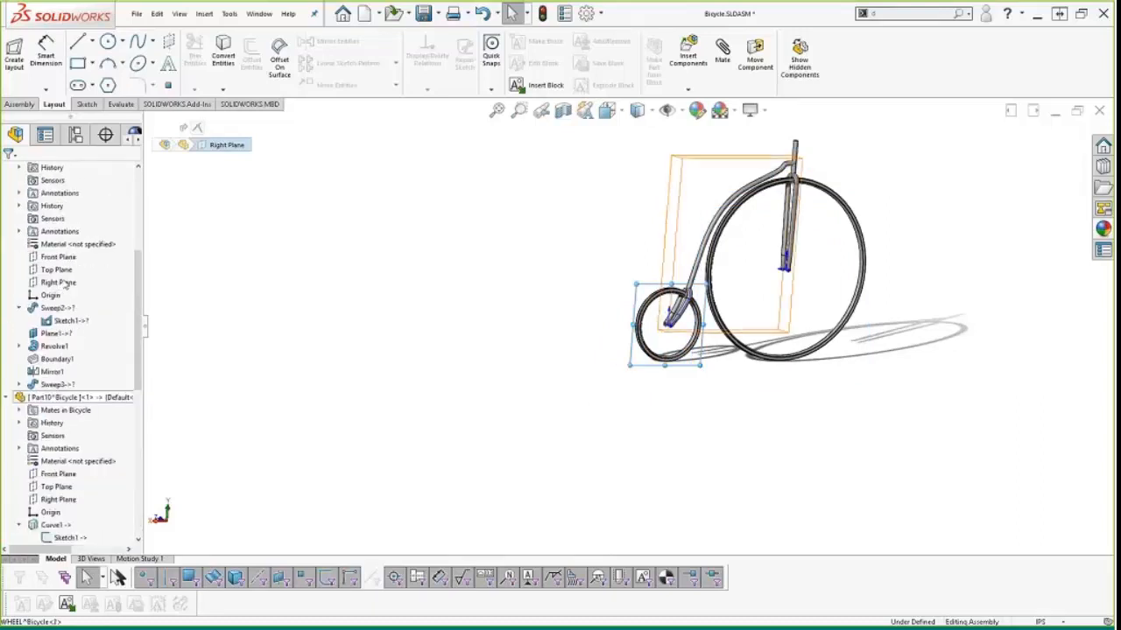
scroll(66, 282, up, 8)
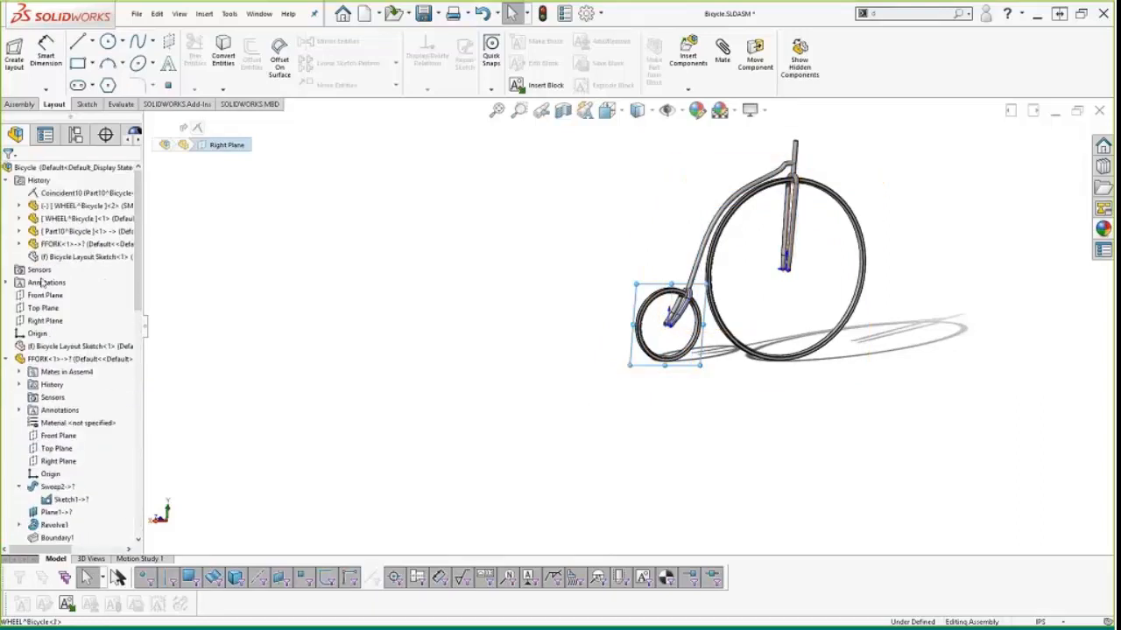
click(39, 299)
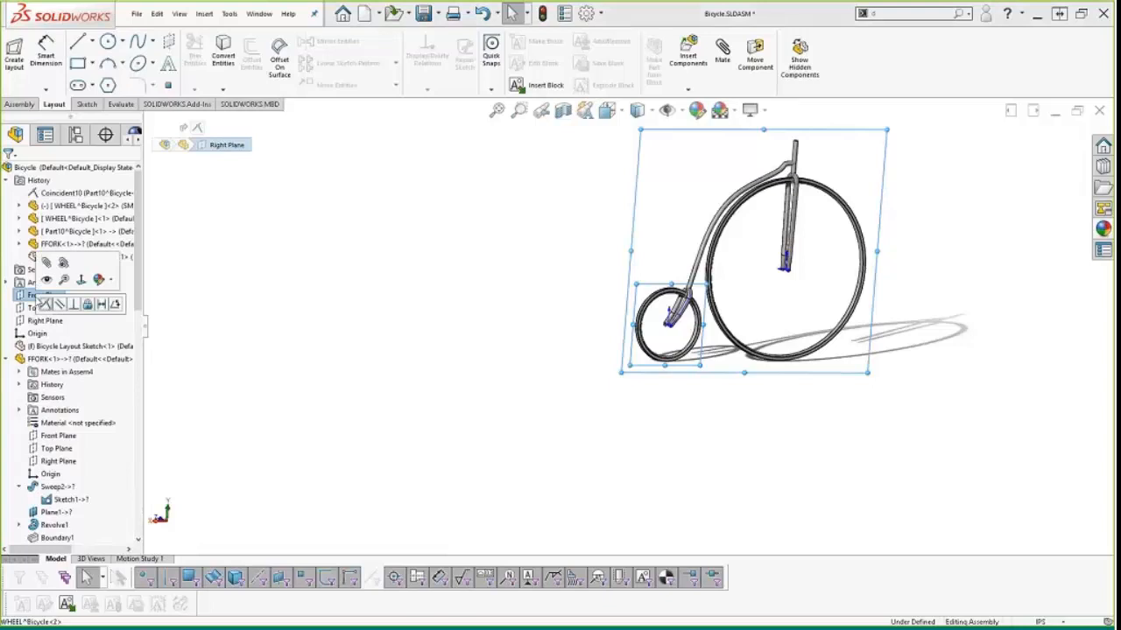
scroll(651, 355, down, 5)
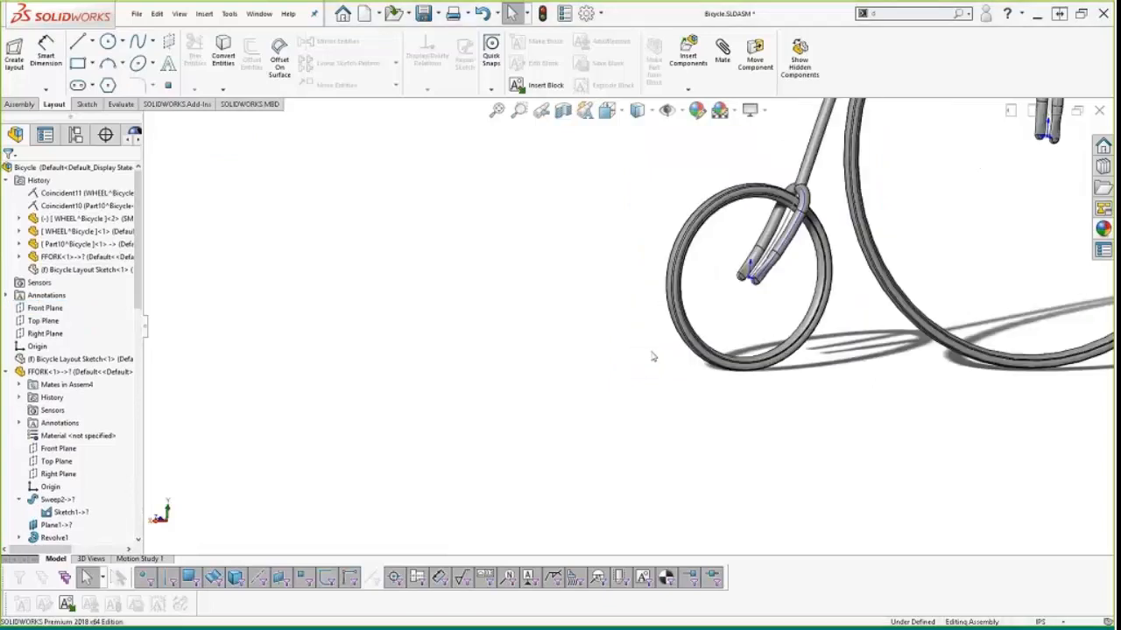
Step: Inspect the bicycle assembly from both sides with the small wheel mounted in the rear fork
click(724, 359)
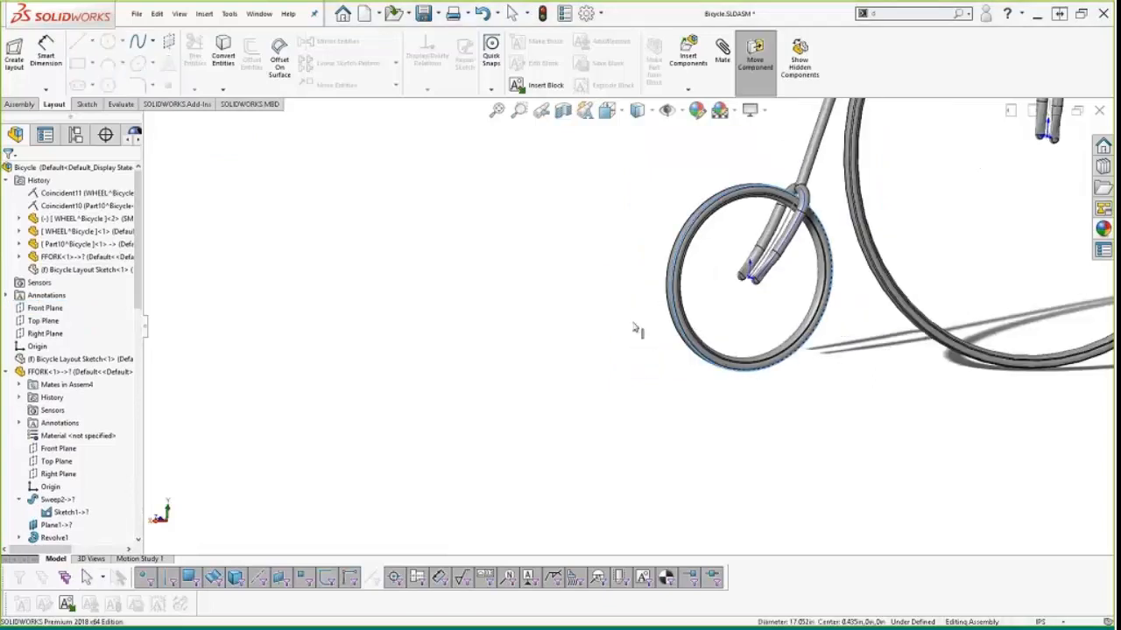
key(Escape)
scroll(619, 328, up, 6)
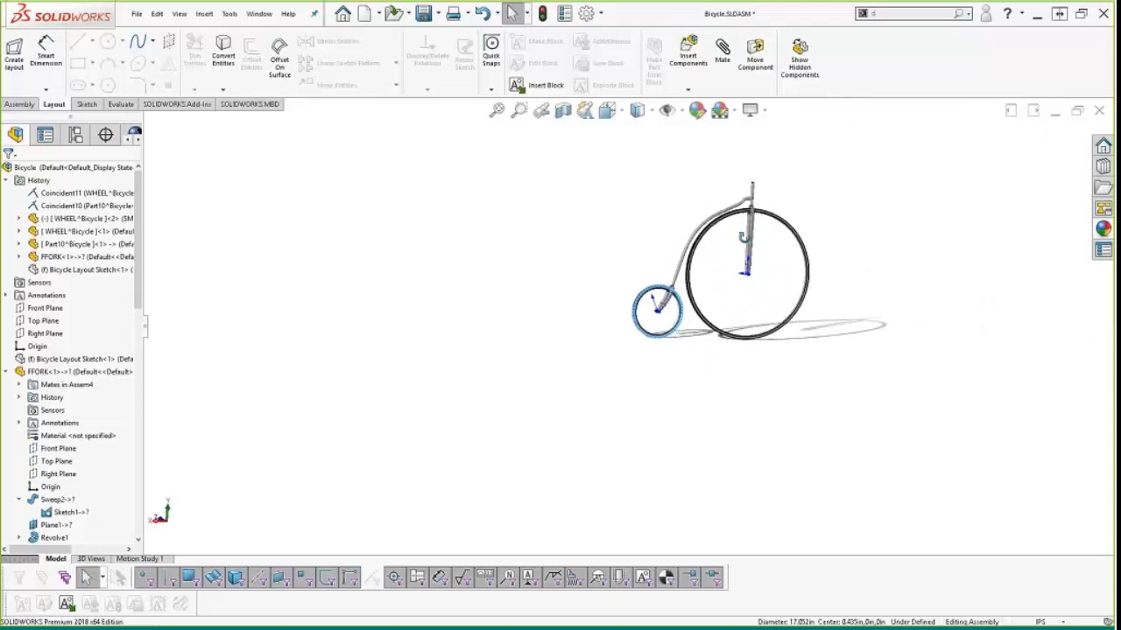
middle_drag(744, 237, 556, 219)
scroll(760, 280, up, 2)
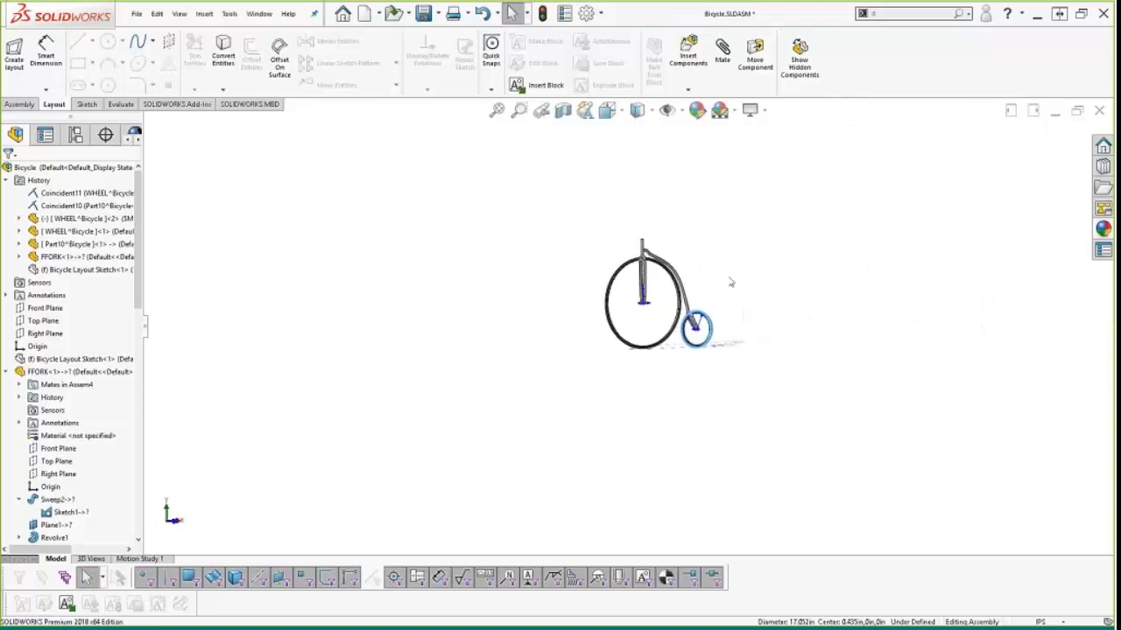
scroll(677, 306, down, 3)
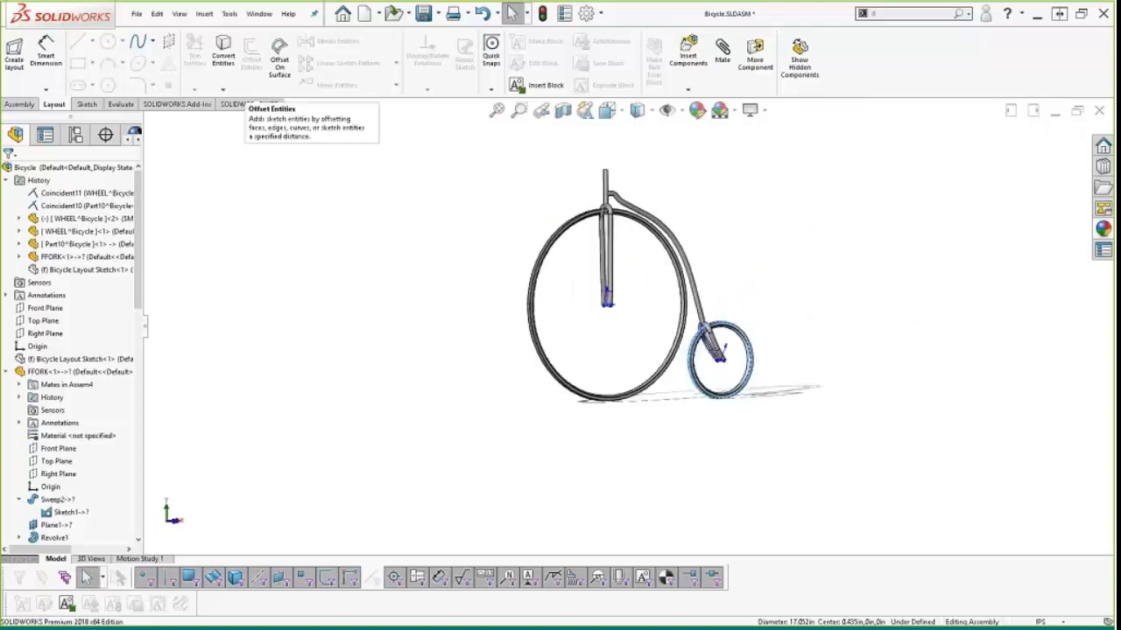
Step: Open Olde Bike Complete.SLDASM from the Compled Penny-Farthing folder, rebuilding it without opening any referenced documents
click(394, 13)
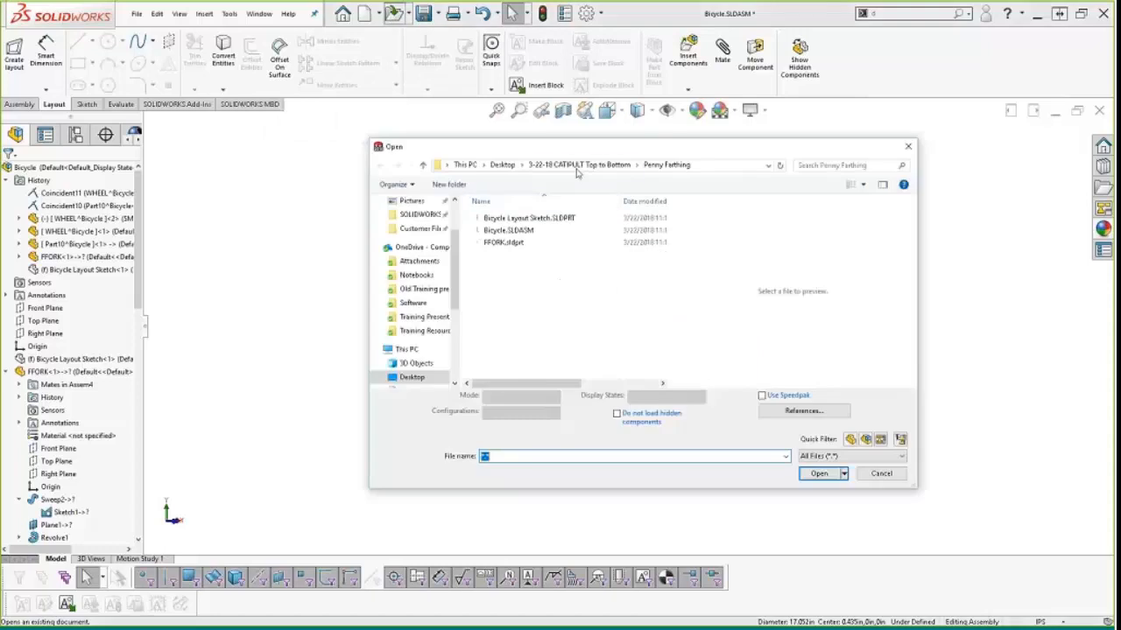
click(577, 167)
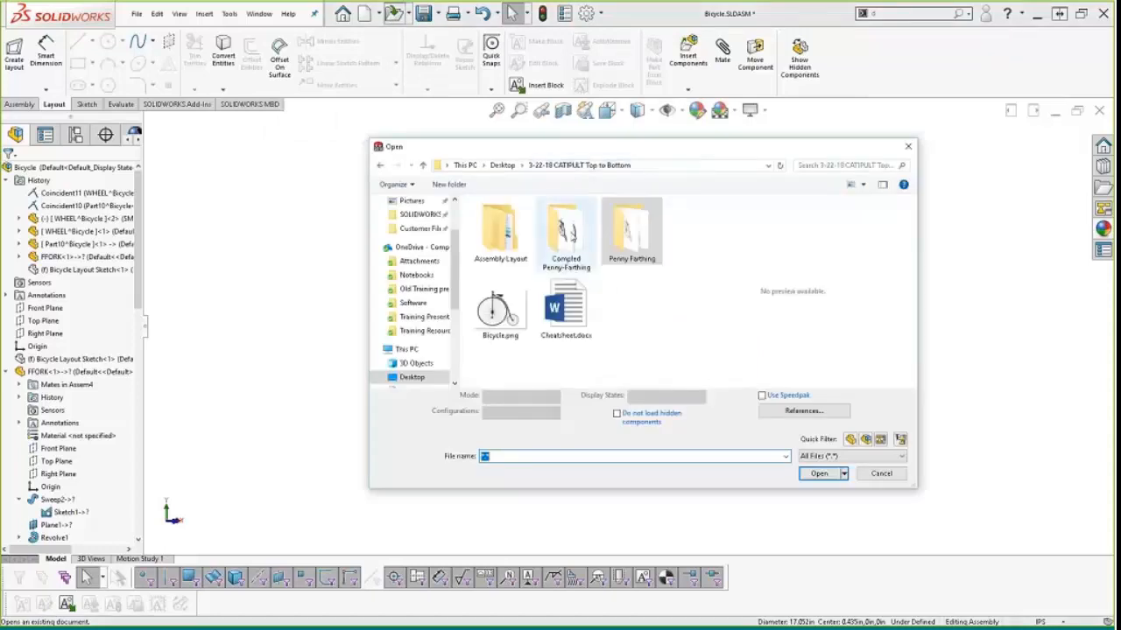
double_click(567, 230)
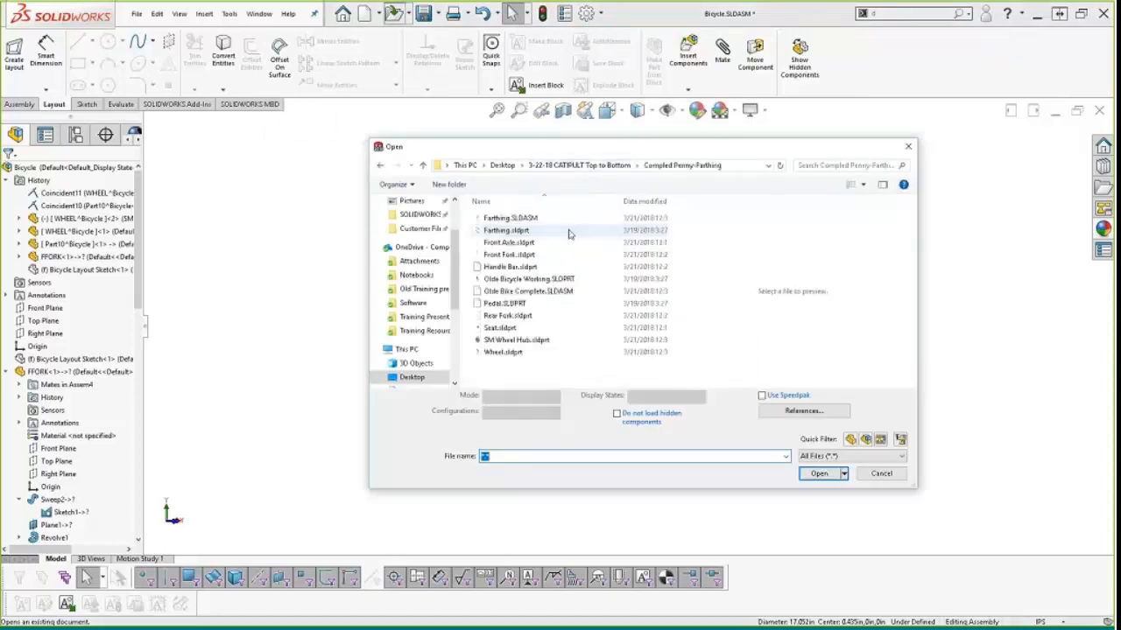
double_click(519, 290)
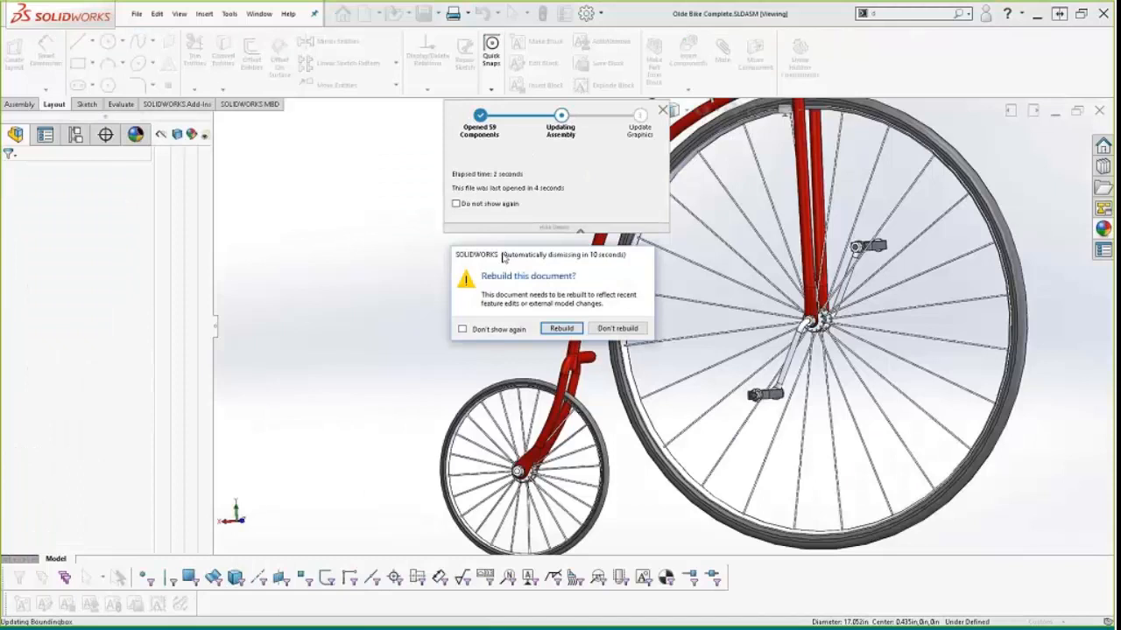
click(563, 330)
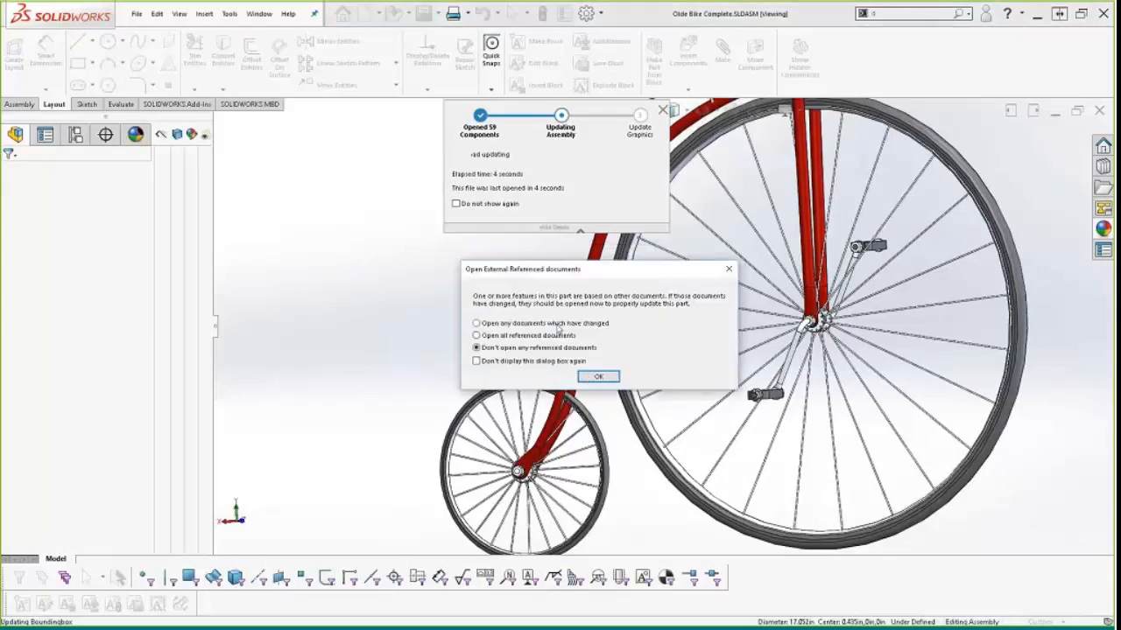
click(598, 377)
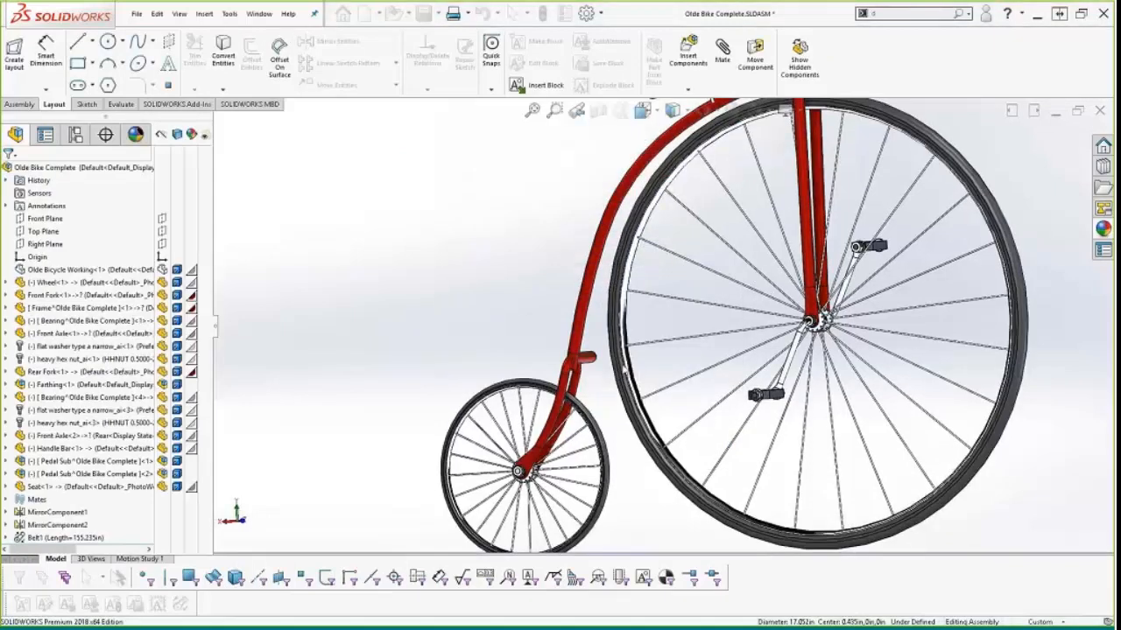
Step: Examine the completed bike's frame, forks, spoked wheels, pedals, handlebar and seat from several angles
middle_drag(676, 357, 584, 384)
scroll(729, 349, down, 4)
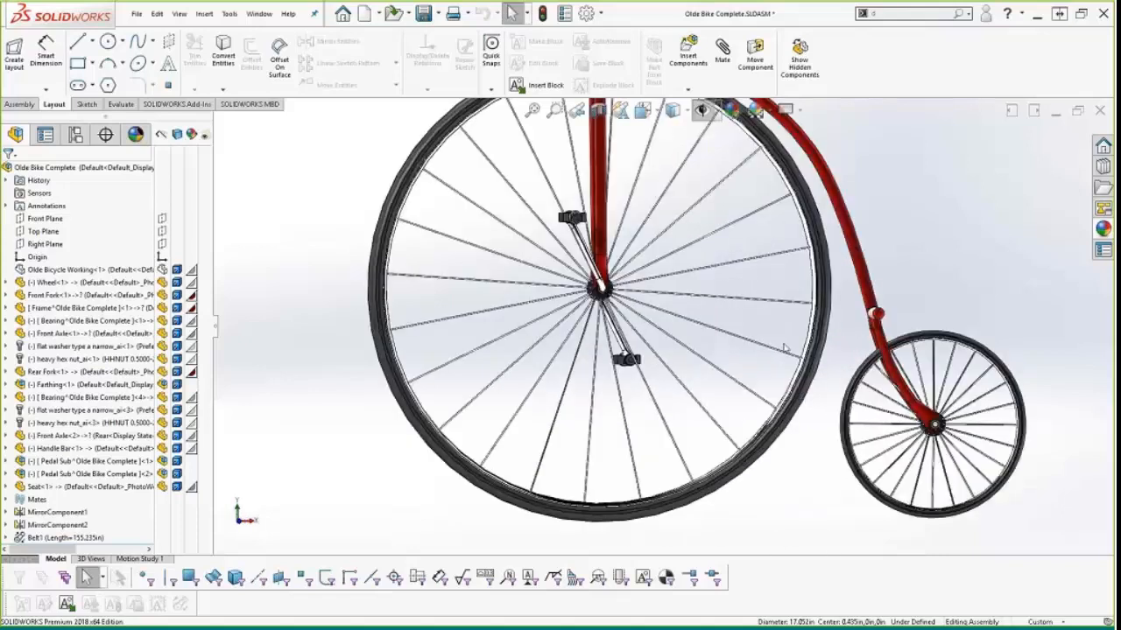
scroll(785, 348, up, 1)
middle_drag(770, 346, 817, 332)
scroll(816, 334, up, 1)
scroll(743, 347, down, 3)
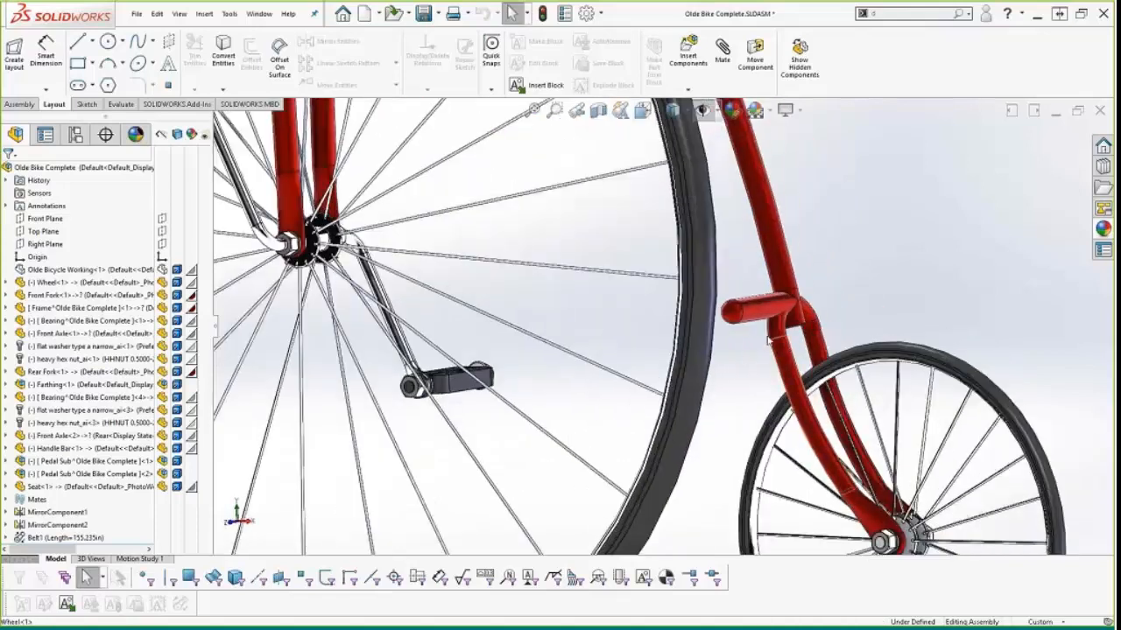
scroll(618, 316, up, 3)
scroll(619, 317, down, 5)
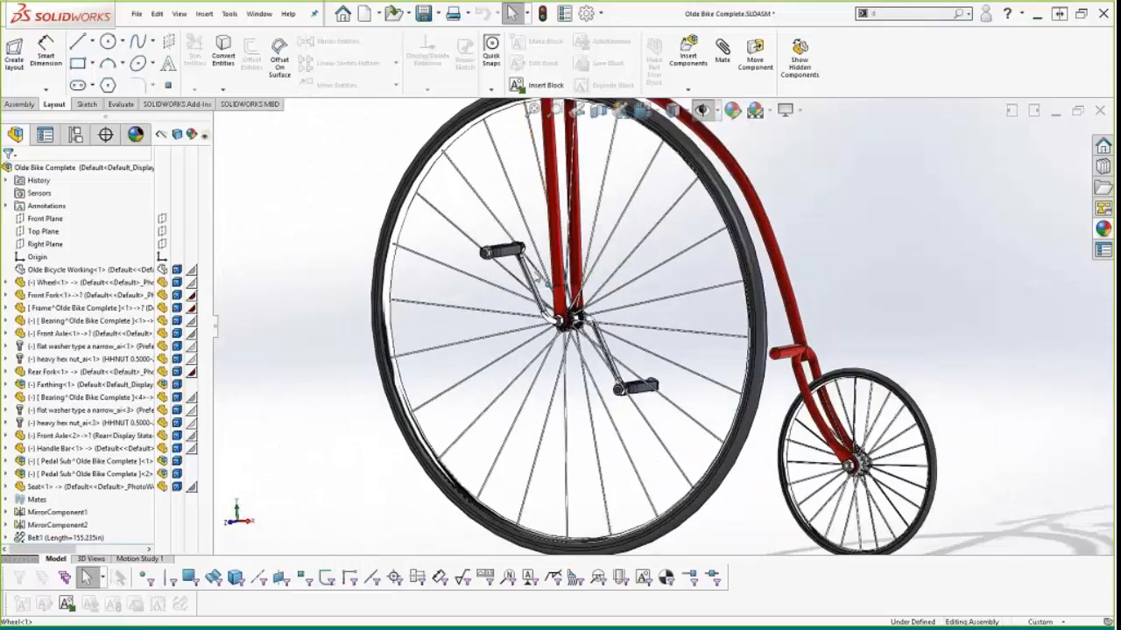
middle_drag(668, 335, 696, 349)
scroll(690, 352, up, 4)
scroll(723, 343, up, 4)
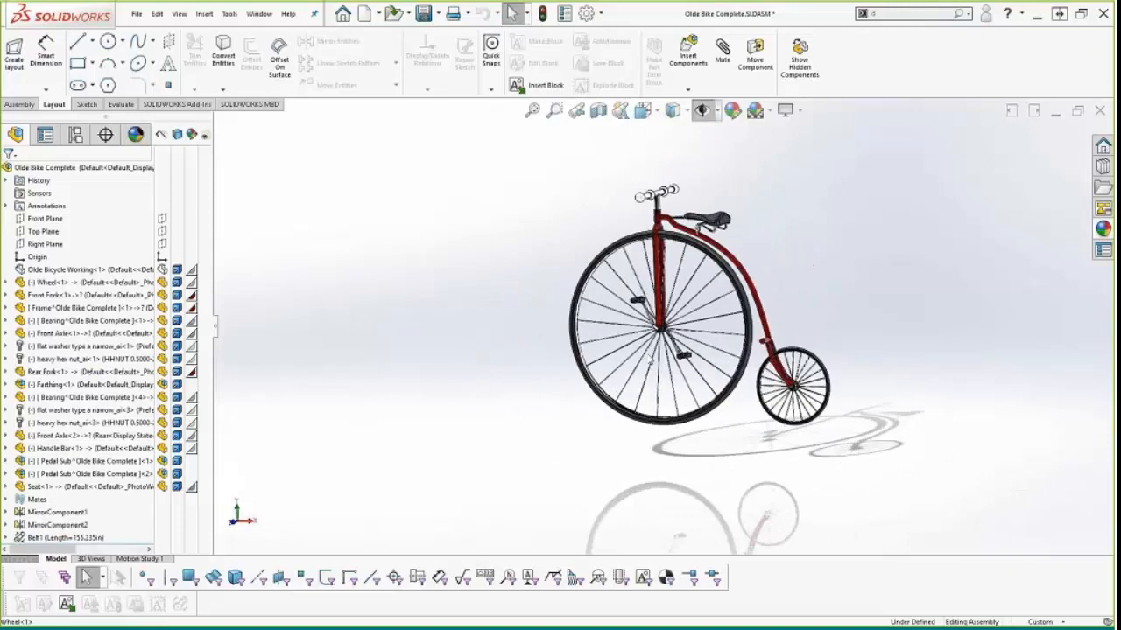
scroll(644, 360, down, 1)
scroll(777, 211, down, 1)
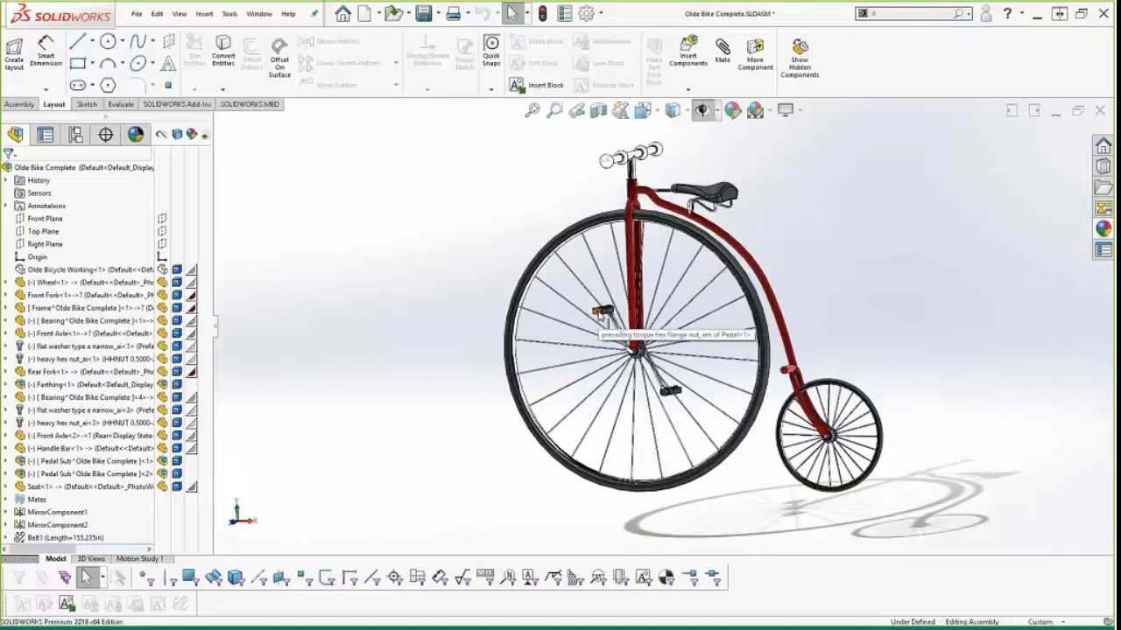
Step: Rotate the front wheel's crank by moving one pedal about the axle, keeping the whole bike in view
drag(602, 317, 674, 351)
key(Escape)
scroll(709, 362, up, 3)
middle_drag(708, 362, 701, 357)
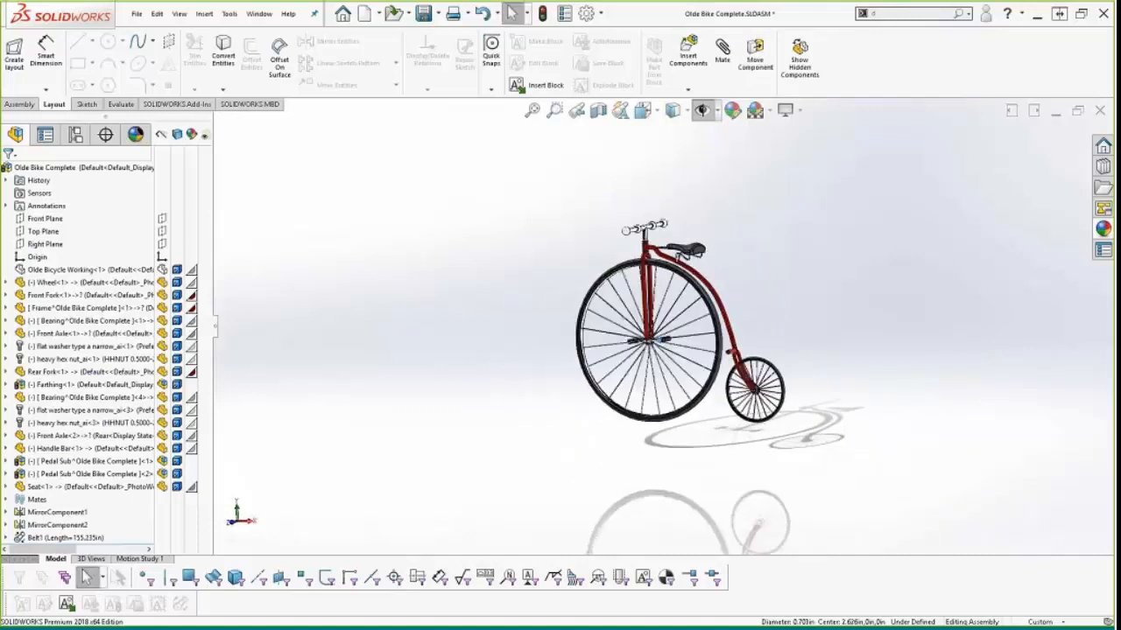
Step: Create a new assembly from the Assembly_MM template and start a layout in it
click(364, 16)
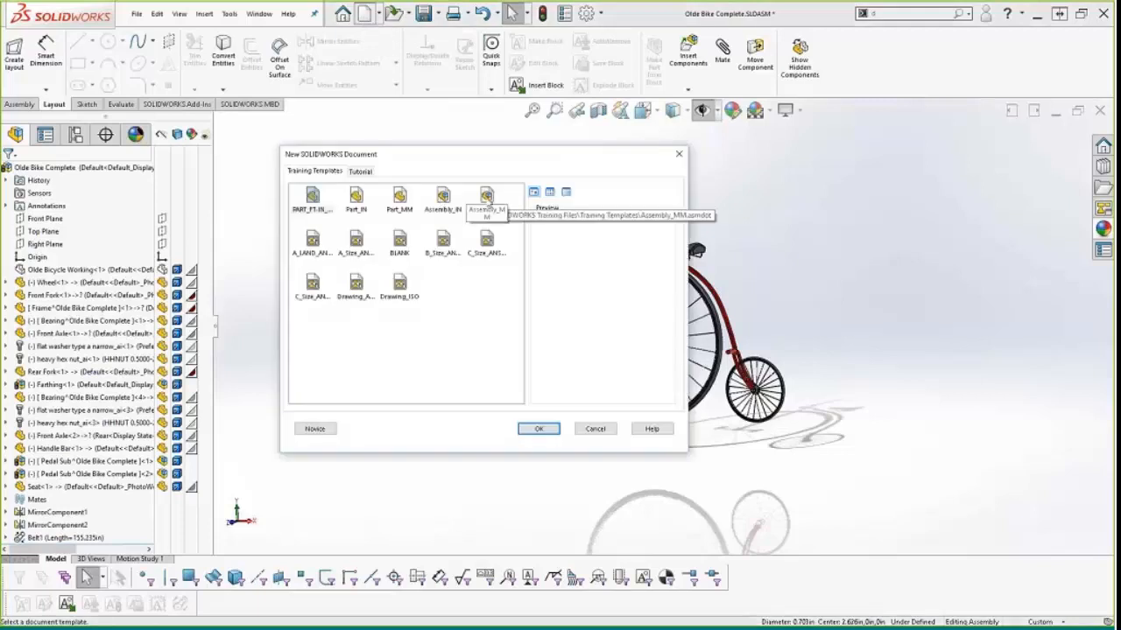
double_click(487, 200)
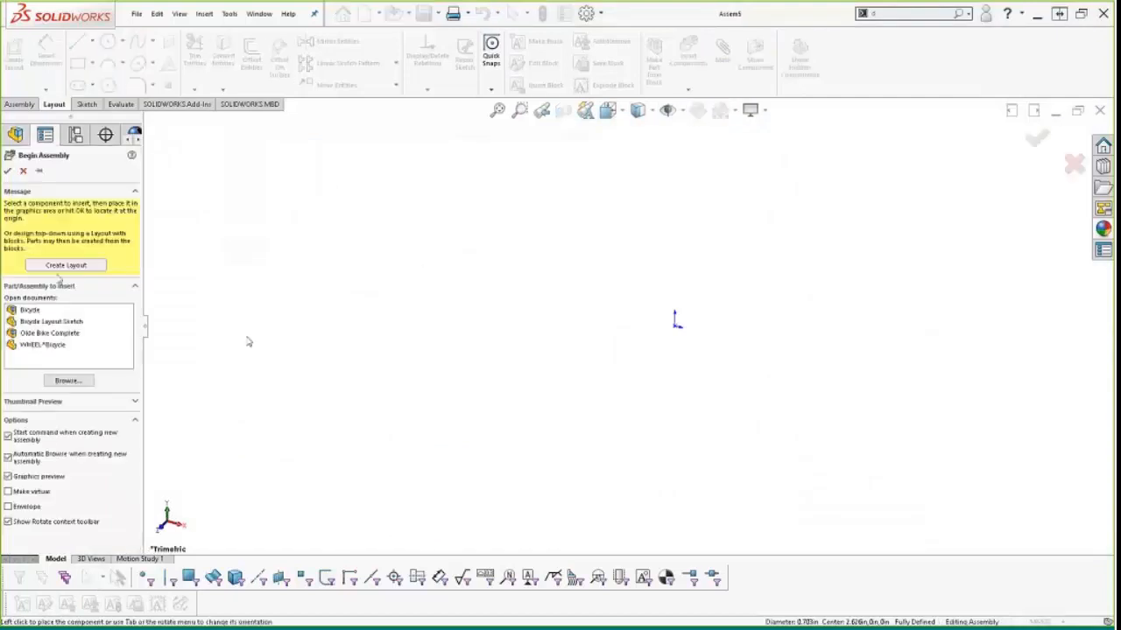
click(66, 265)
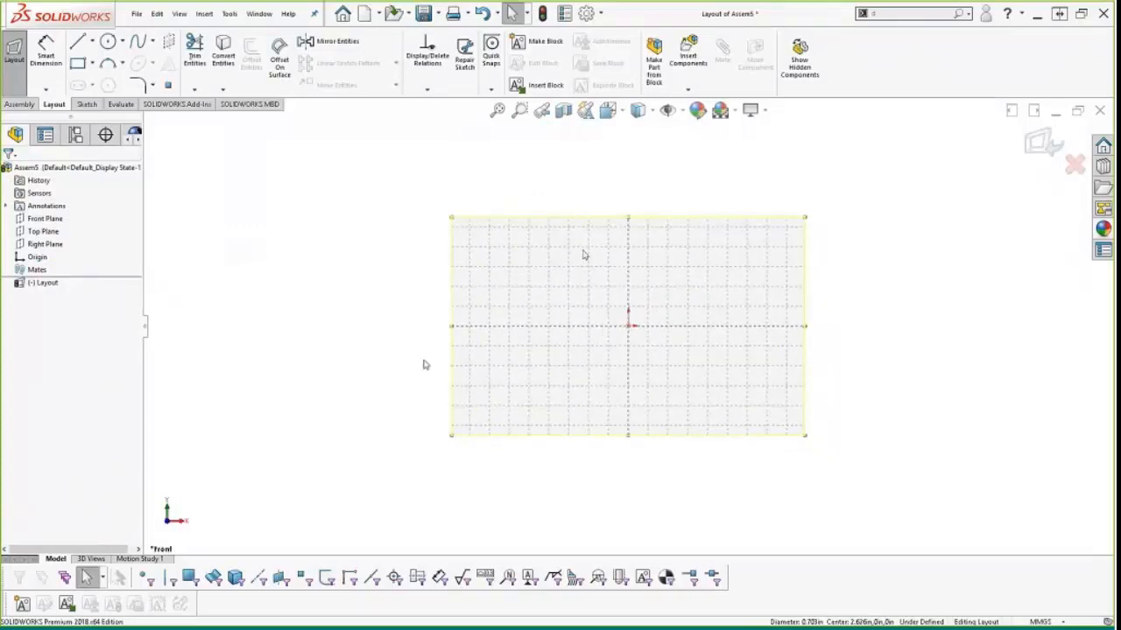
Step: Sketch three connected lines above the origin: vertical about 59 mm, horizontal about 52 mm, and a short vertical about 12 mm
key(l)
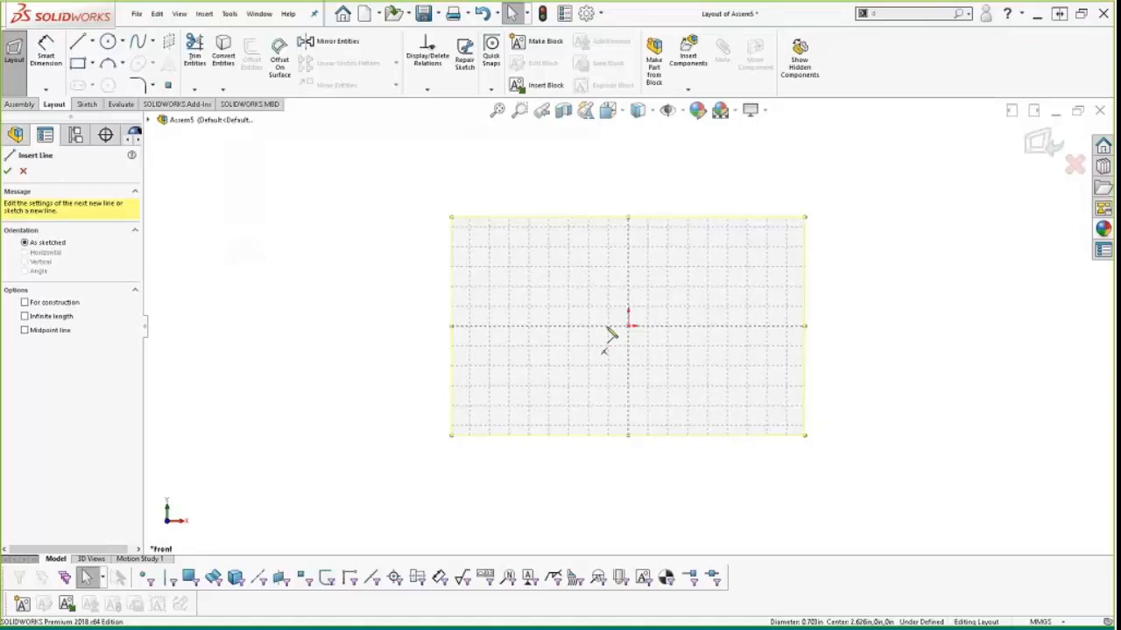
click(691, 185)
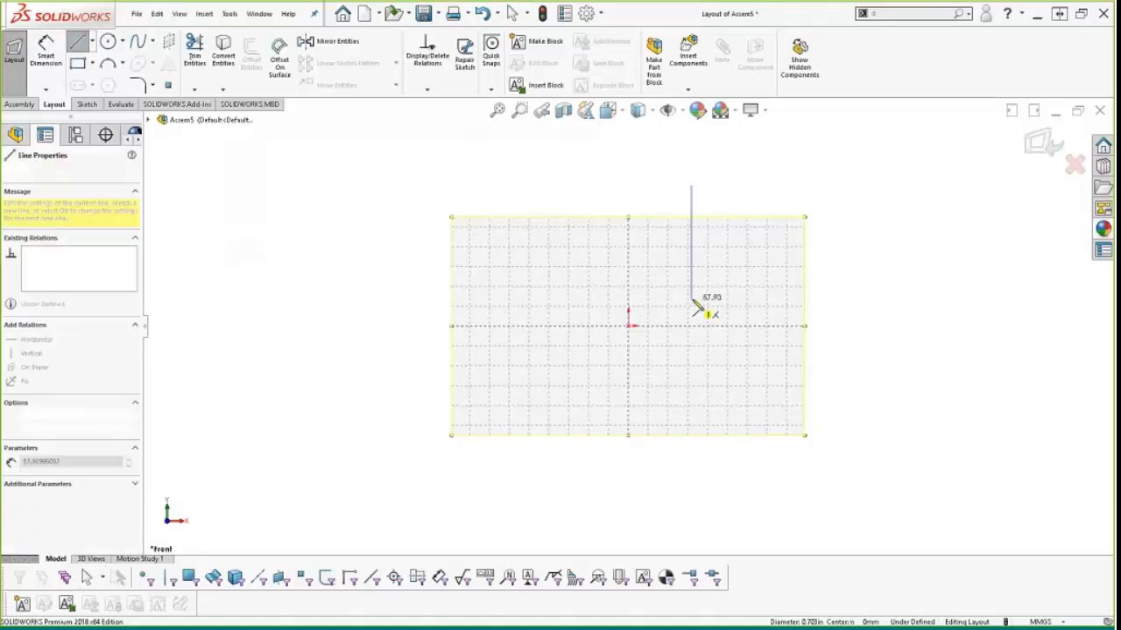
click(690, 301)
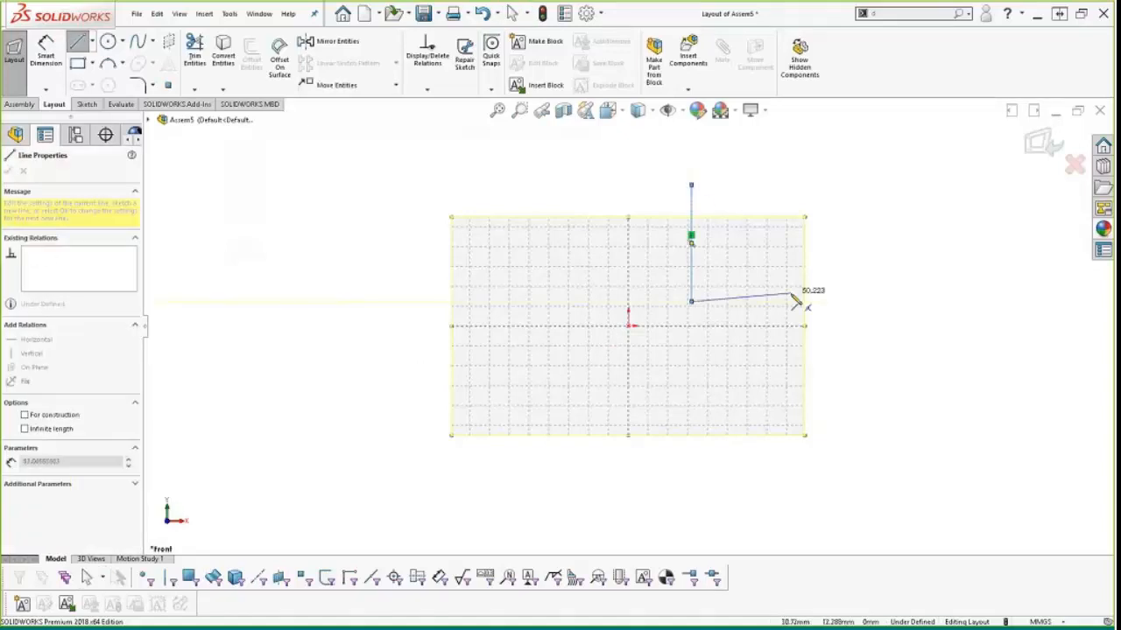
click(795, 301)
double_click(795, 279)
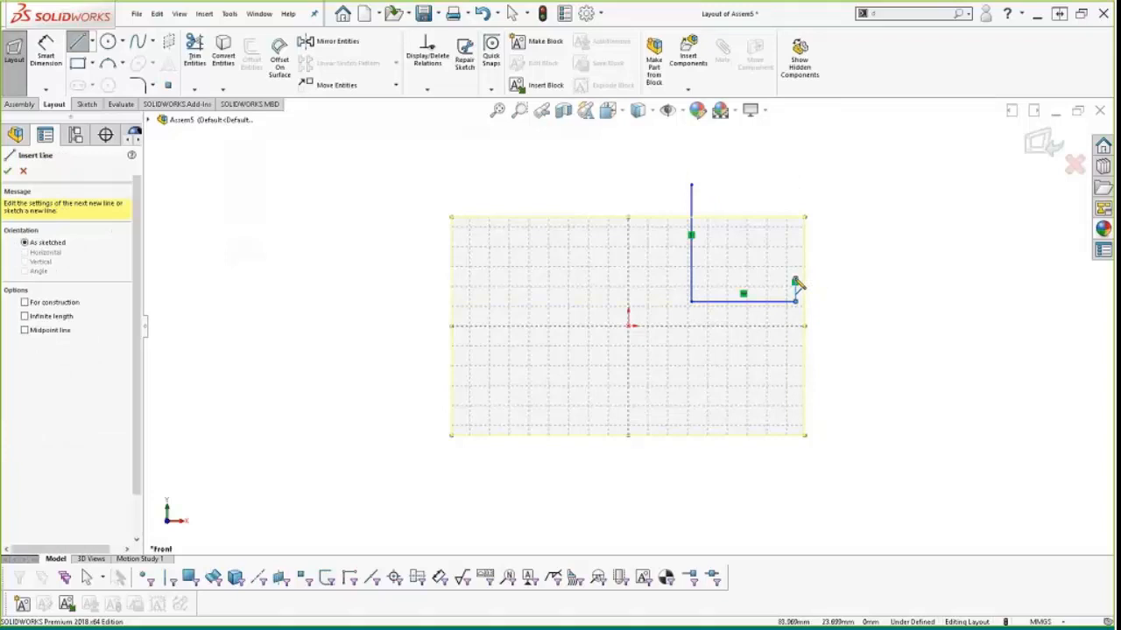
key(Escape)
Step: Dimension the long vertical line to 50 mm and the horizontal line to 42 mm
right_drag(900, 354, 901, 306)
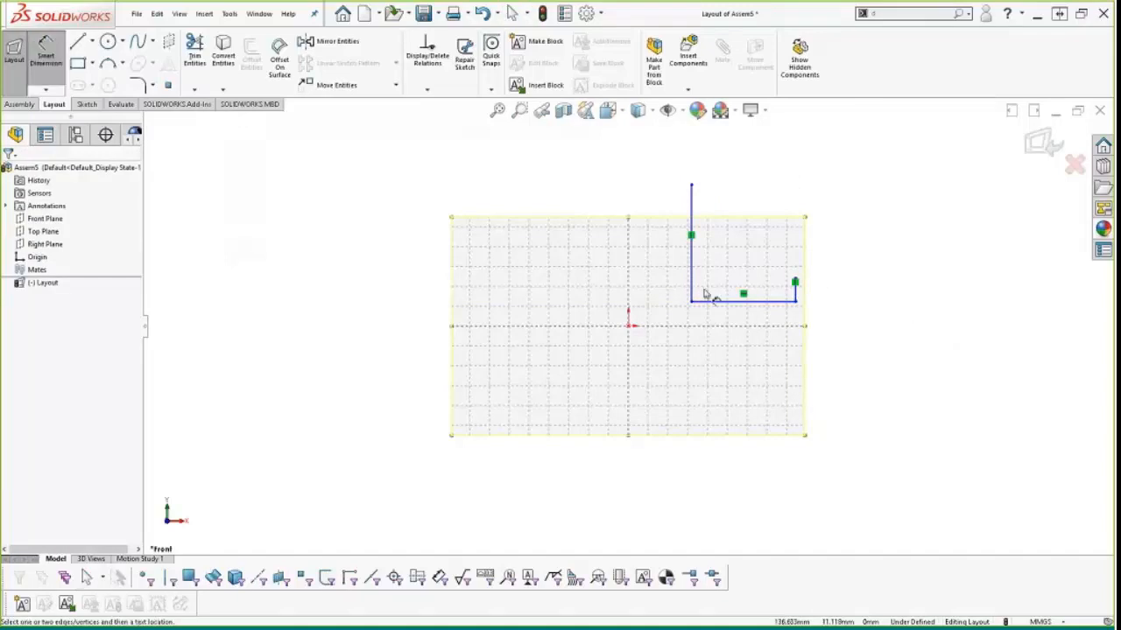
click(645, 261)
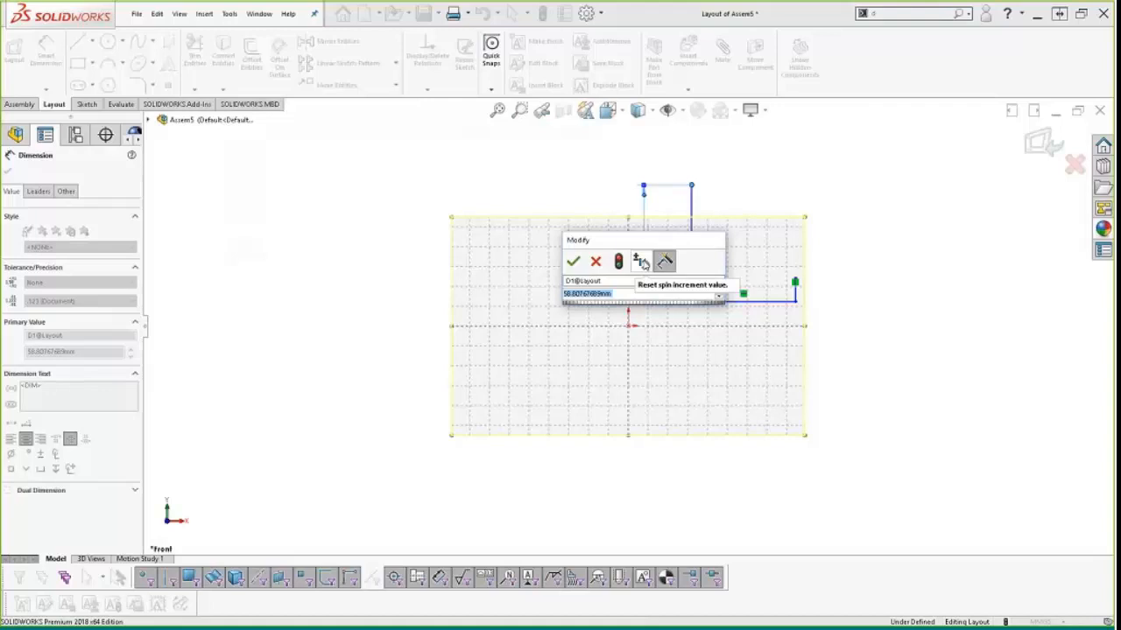
text(50)
key(Return)
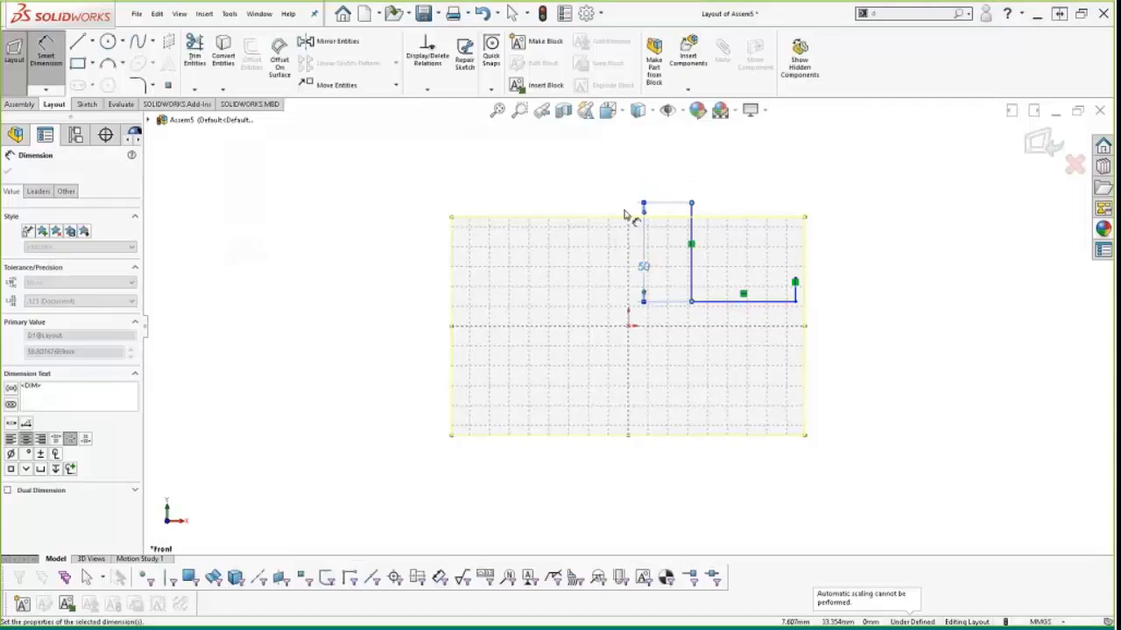
click(730, 302)
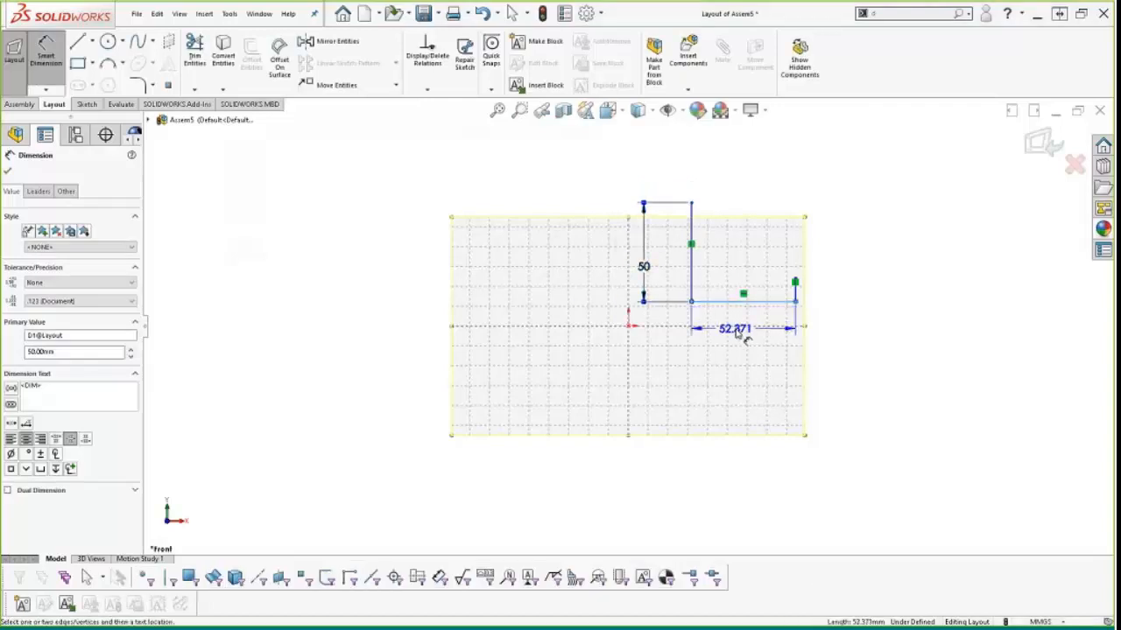
click(738, 334)
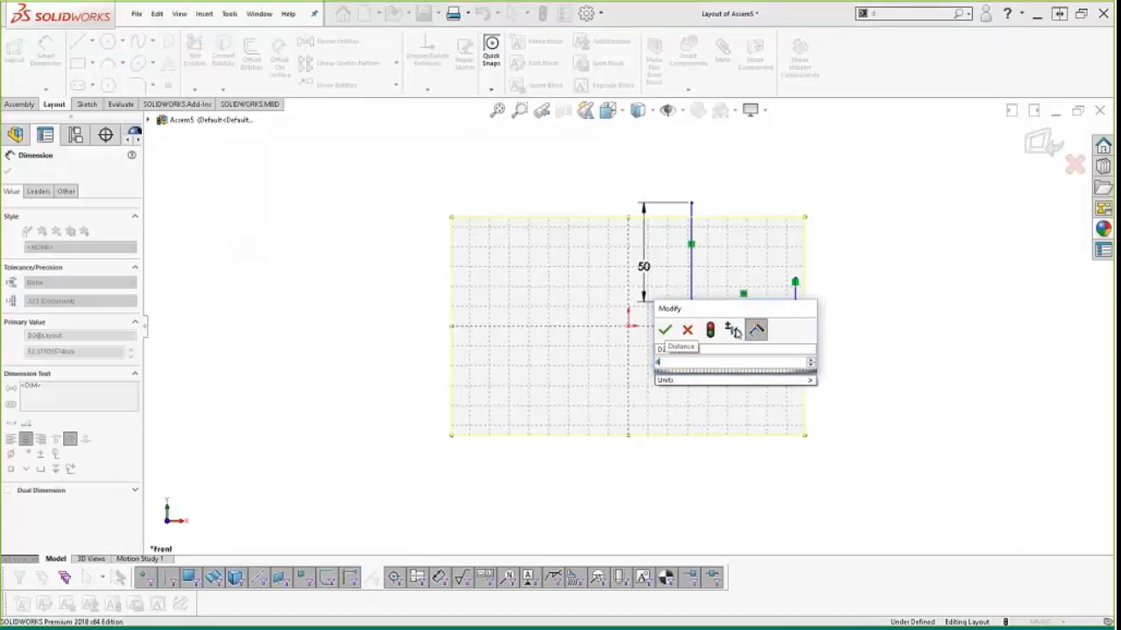
key(Return)
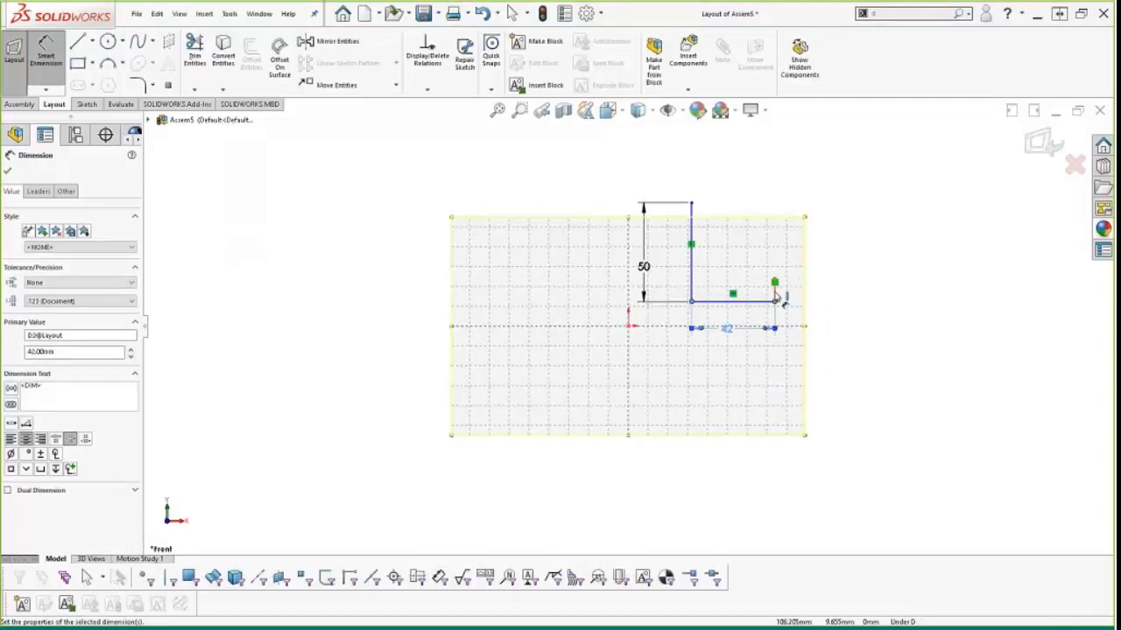
Step: Dimension the short vertical line to 17 mm
click(776, 293)
click(807, 297)
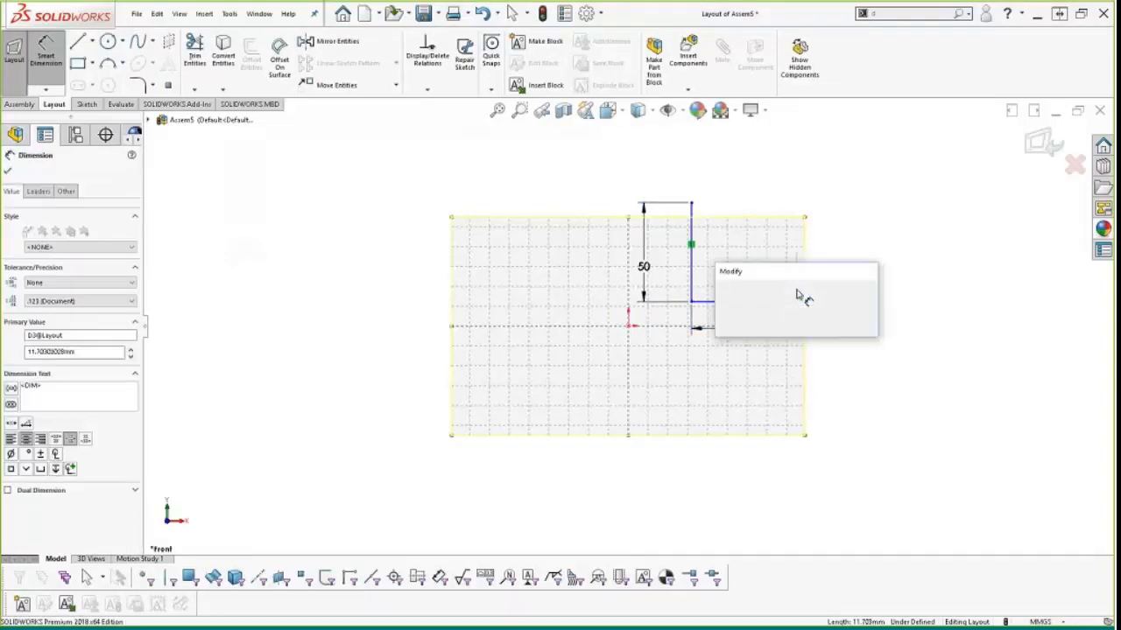
text(18)
key(Return)
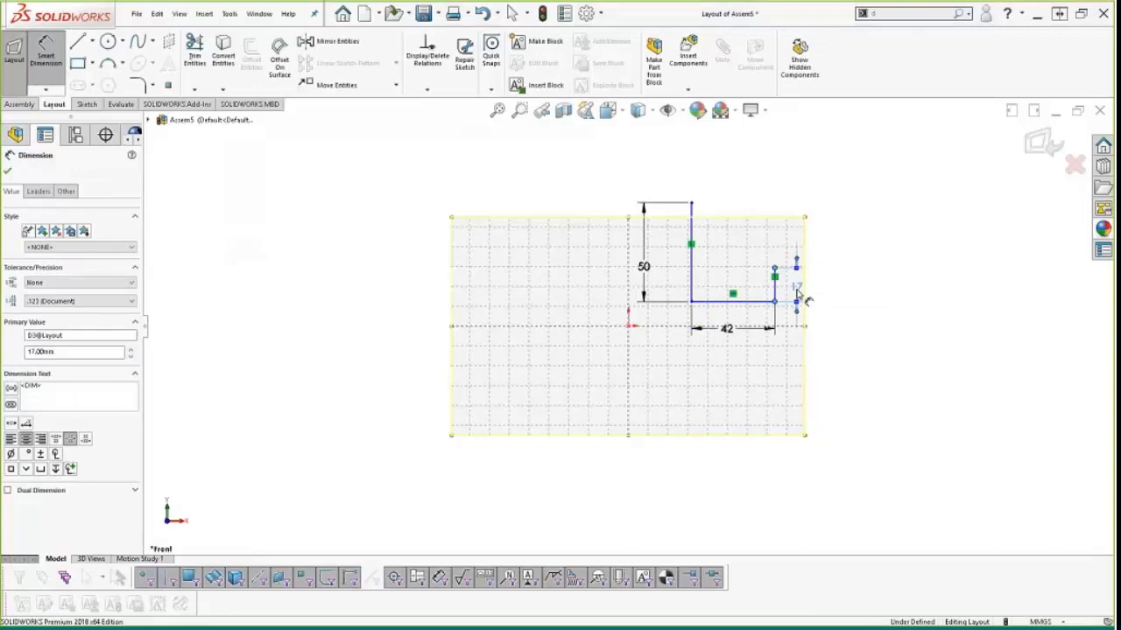
key(Escape)
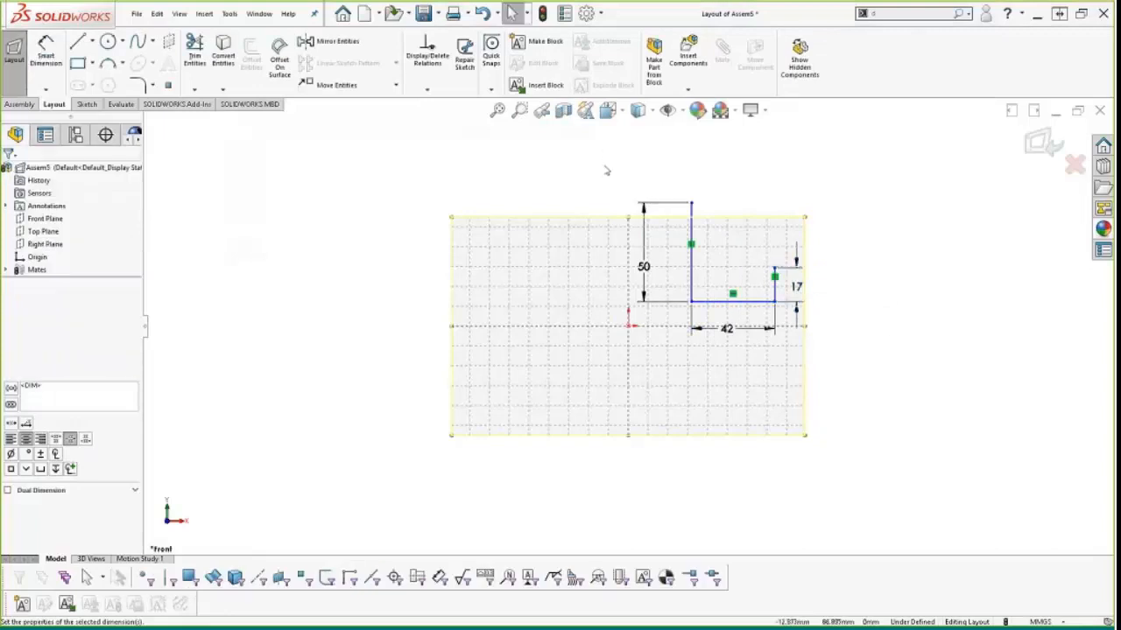
Step: Make a block from the three dimensioned layout lines
mouse_move(602, 167)
mouse_down()
mouse_move(819, 359)
mouse_move(851, 360)
mouse_up()
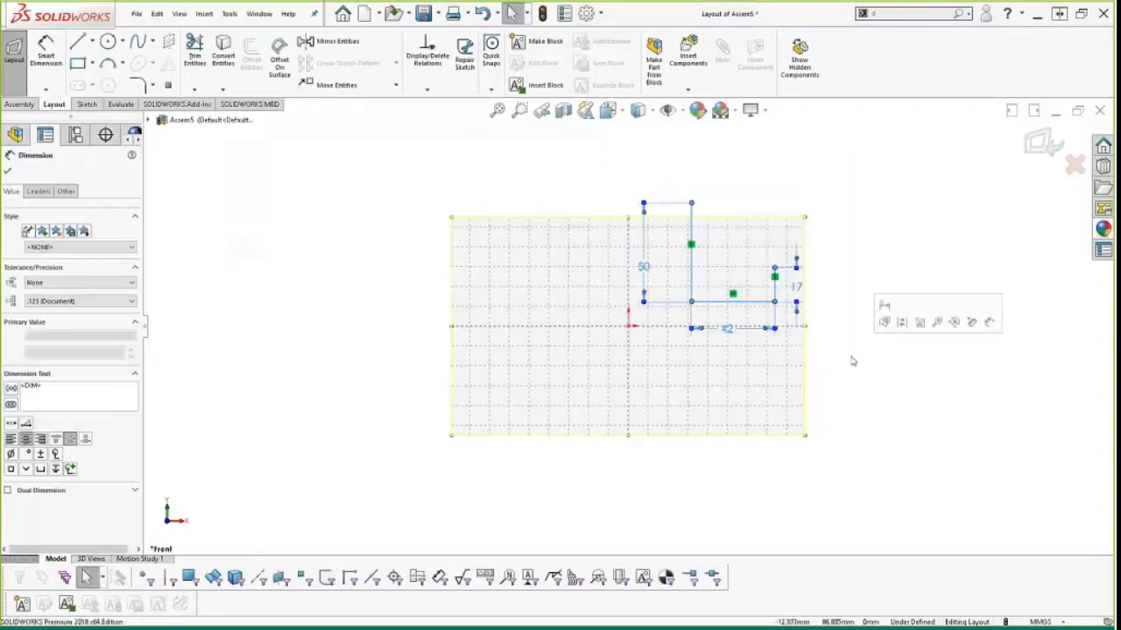
click(921, 323)
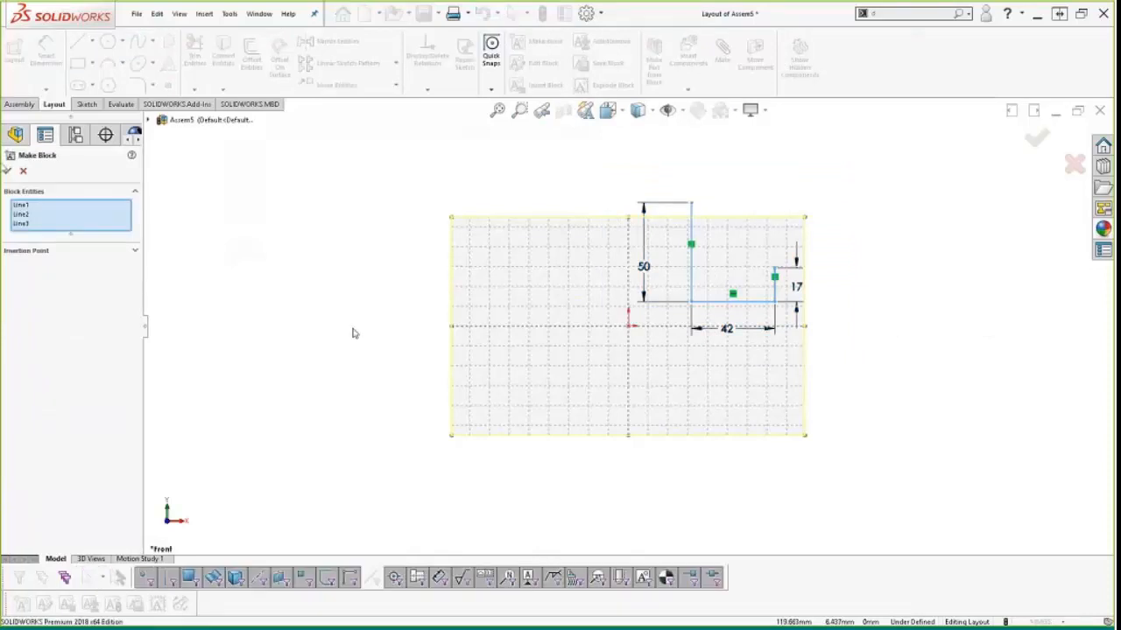
click(7, 170)
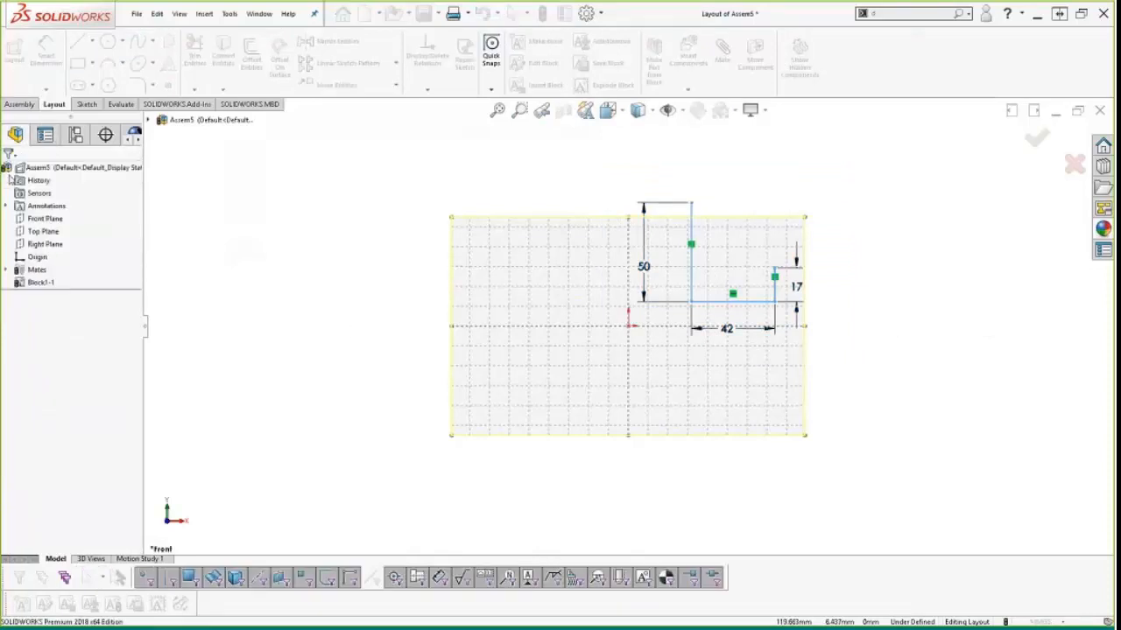
Step: Rename the new block BASE and attach its lower-left corner to the origin
double_click(41, 282)
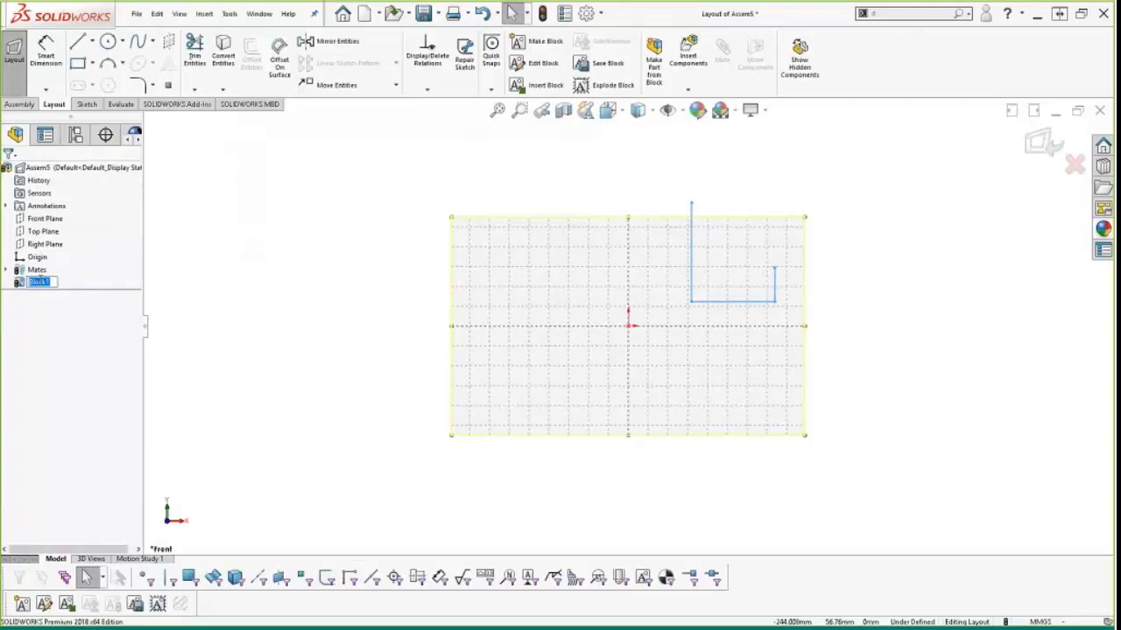
text(BASE-2)
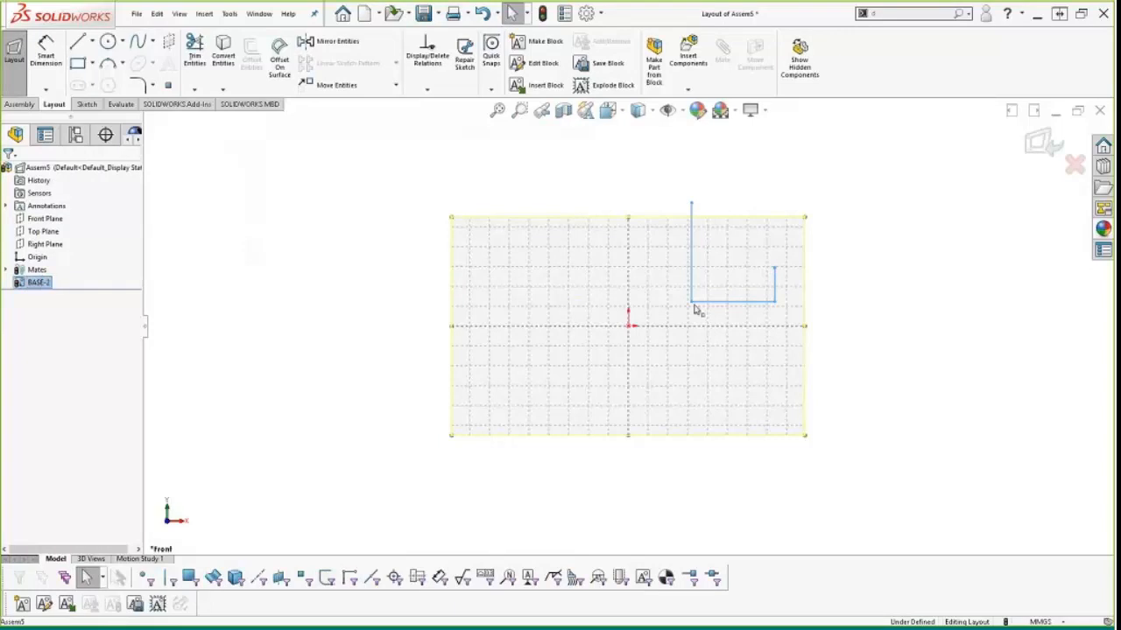
drag(692, 303, 628, 325)
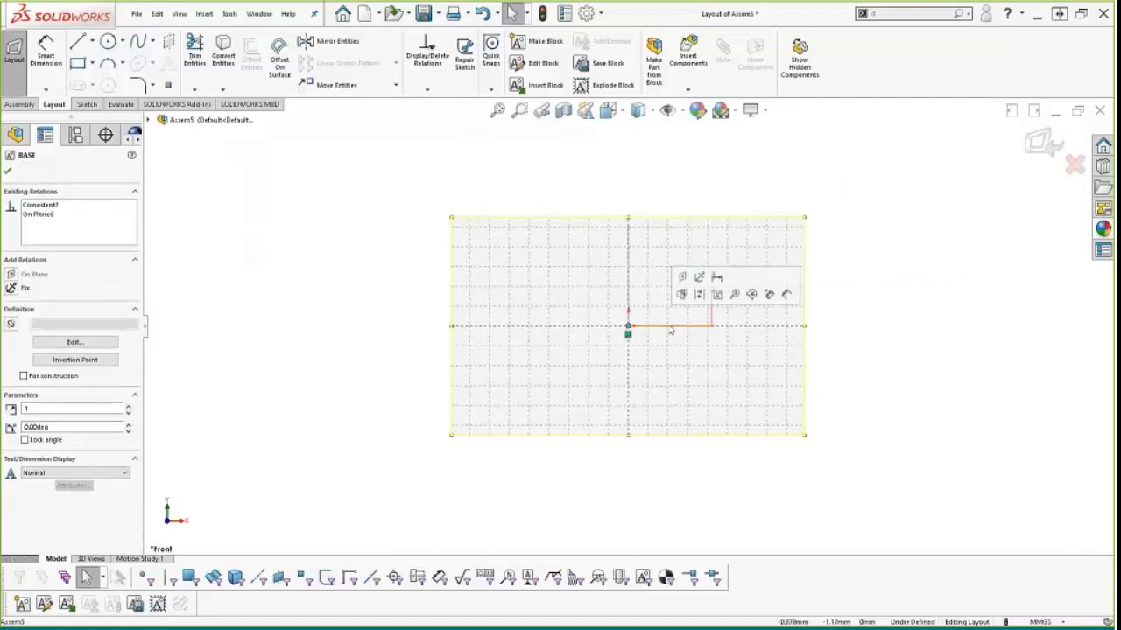
Step: Constrain the 42 mm line of the BASE block to be horizontal
click(670, 328)
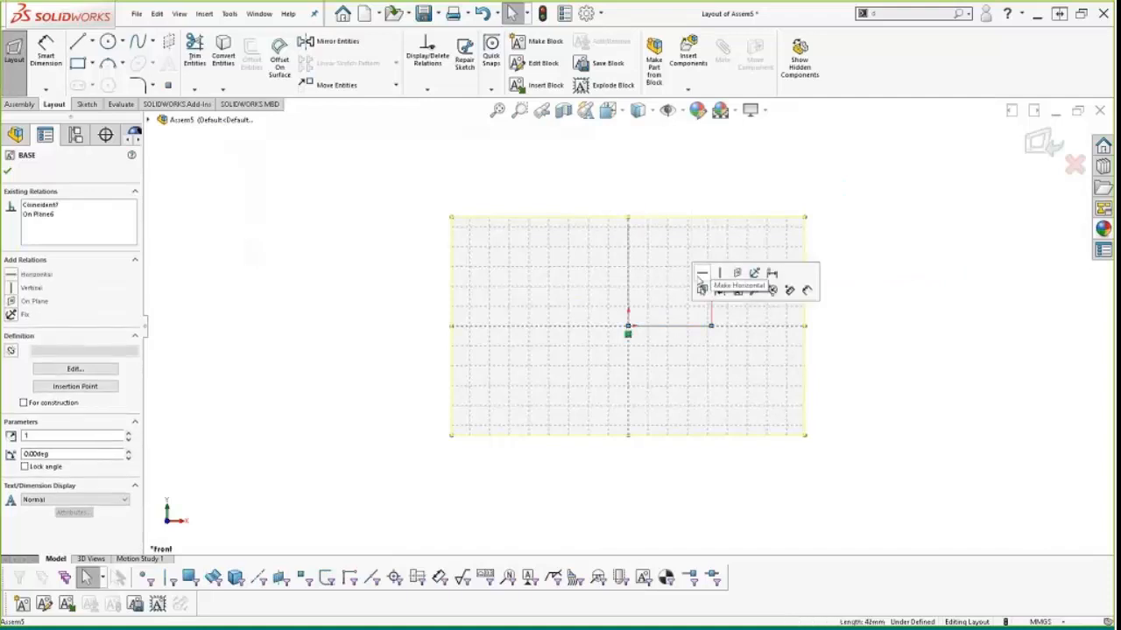
click(703, 273)
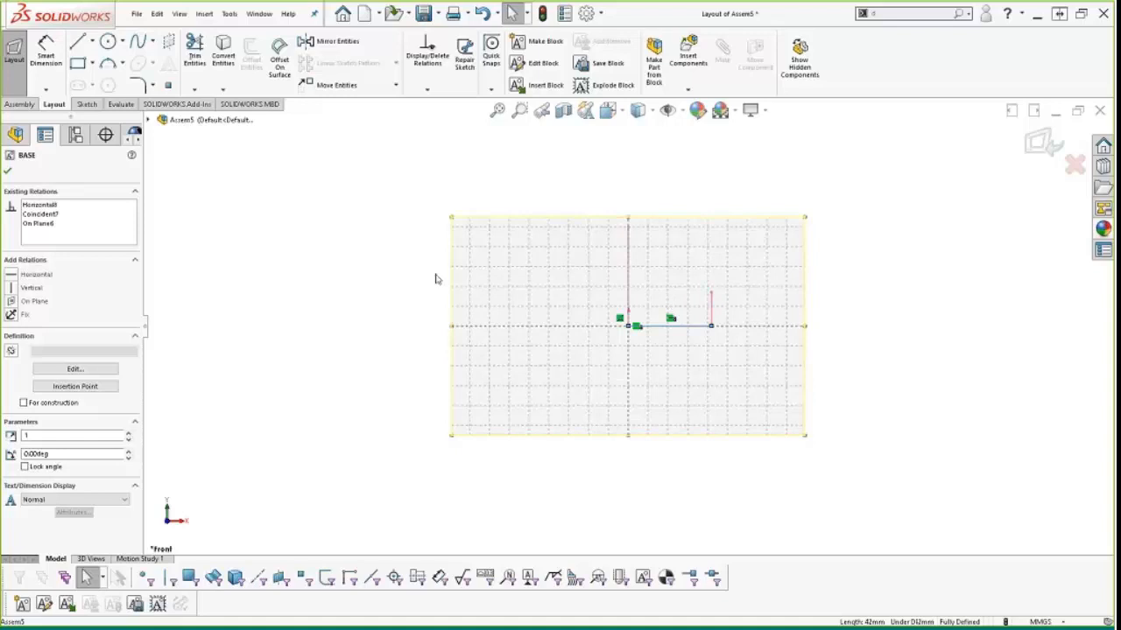
click(420, 246)
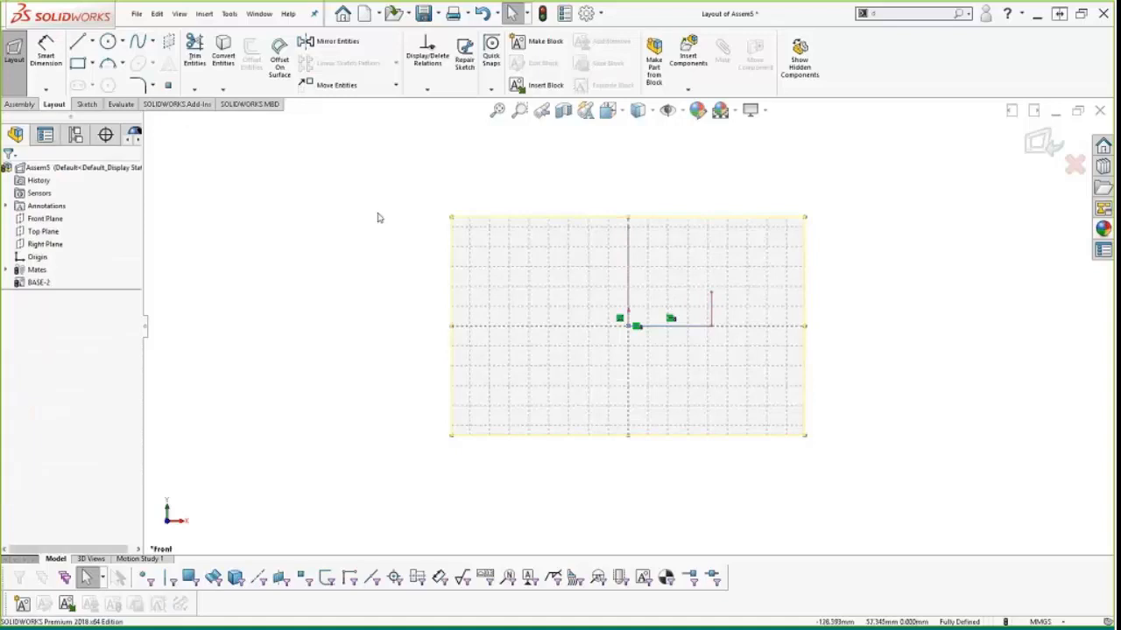
Step: Sketch a rectangle about 209 mm by 15 mm above the BASE block, with a horizontal construction line joining its short sides
right_drag(372, 248, 373, 333)
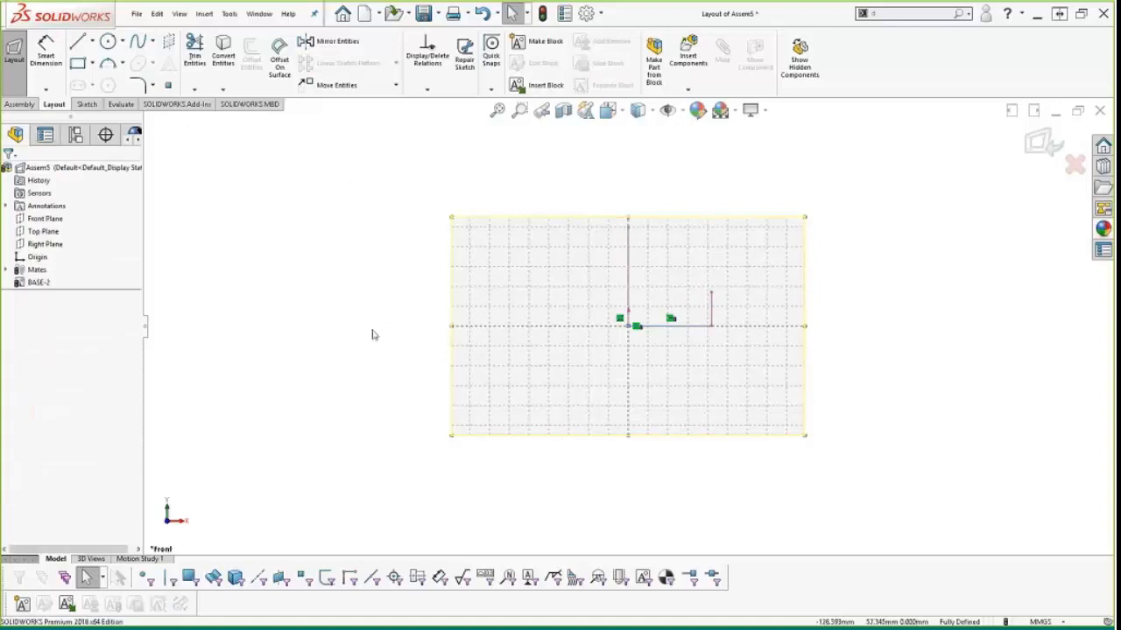
click(401, 151)
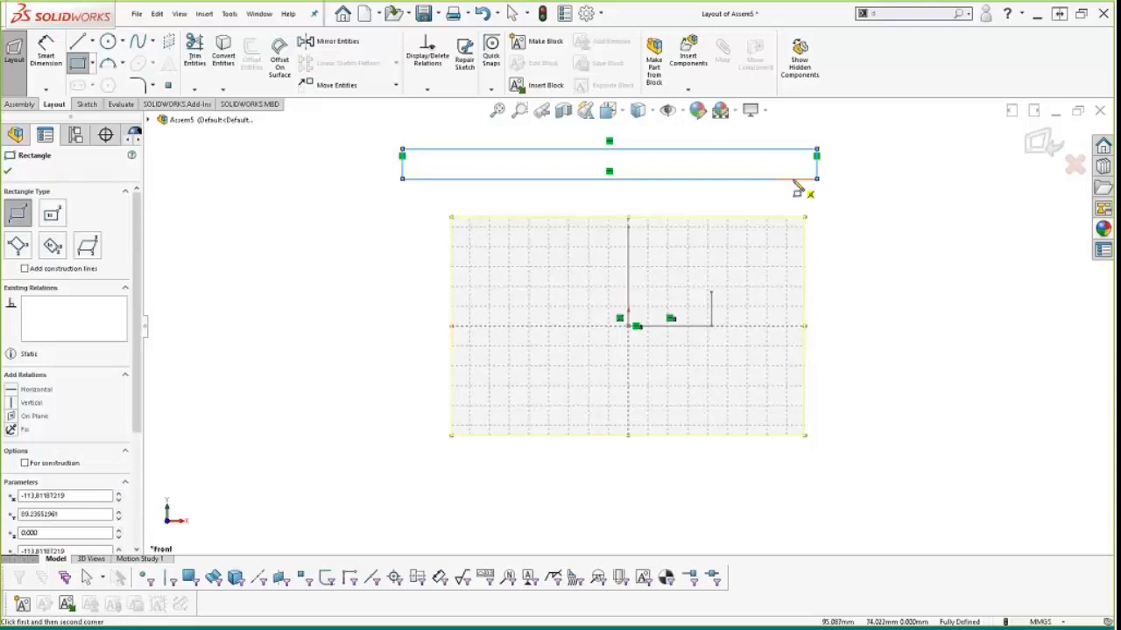
key(s)
click(808, 192)
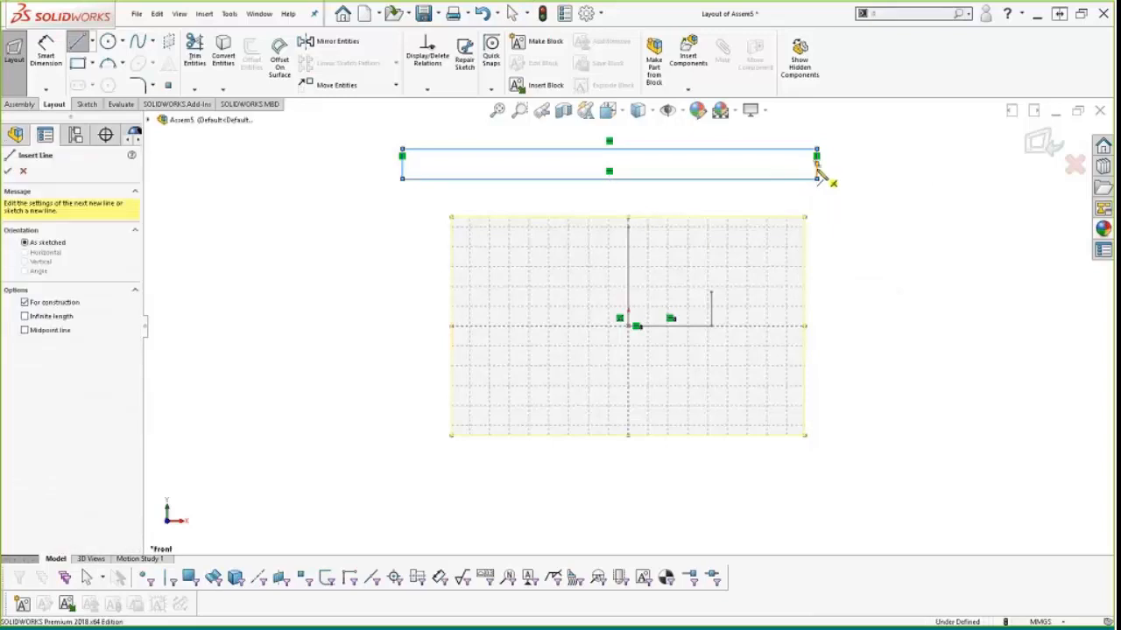
click(816, 164)
click(402, 167)
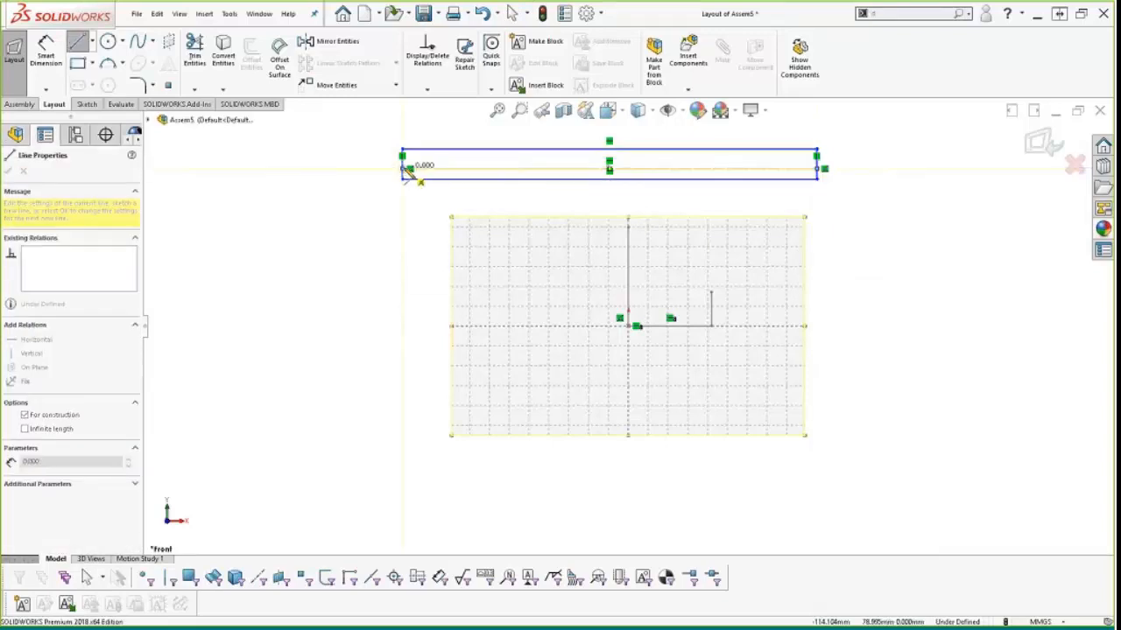
Step: Place two sketch points on the construction line, about 22 mm and 40 mm from the rectangle's left edge
key(s)
click(443, 229)
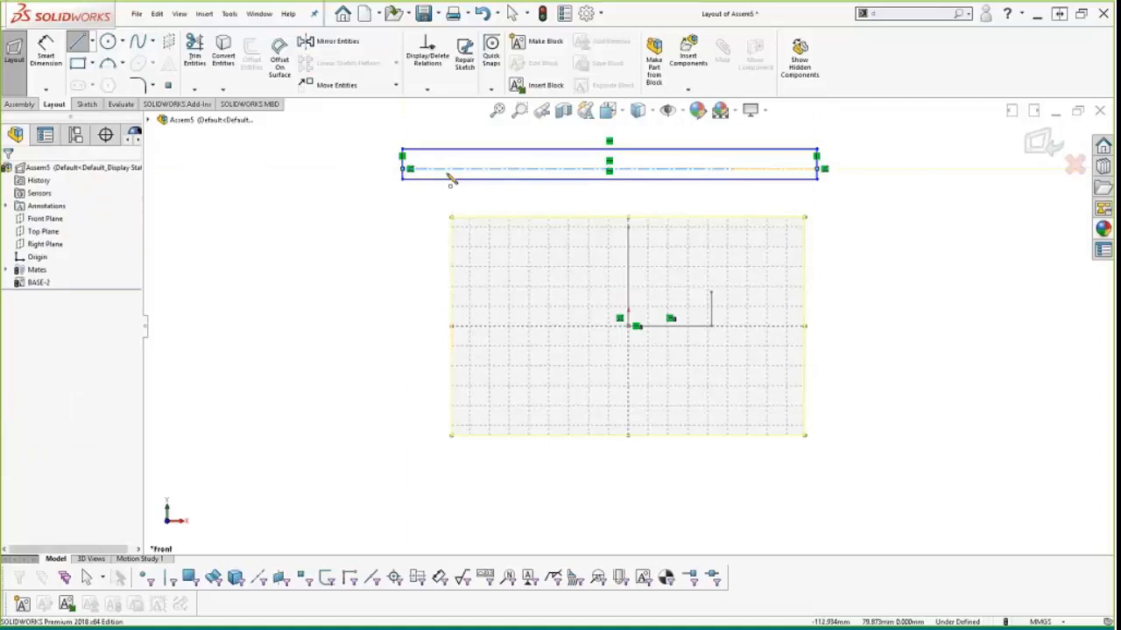
click(447, 167)
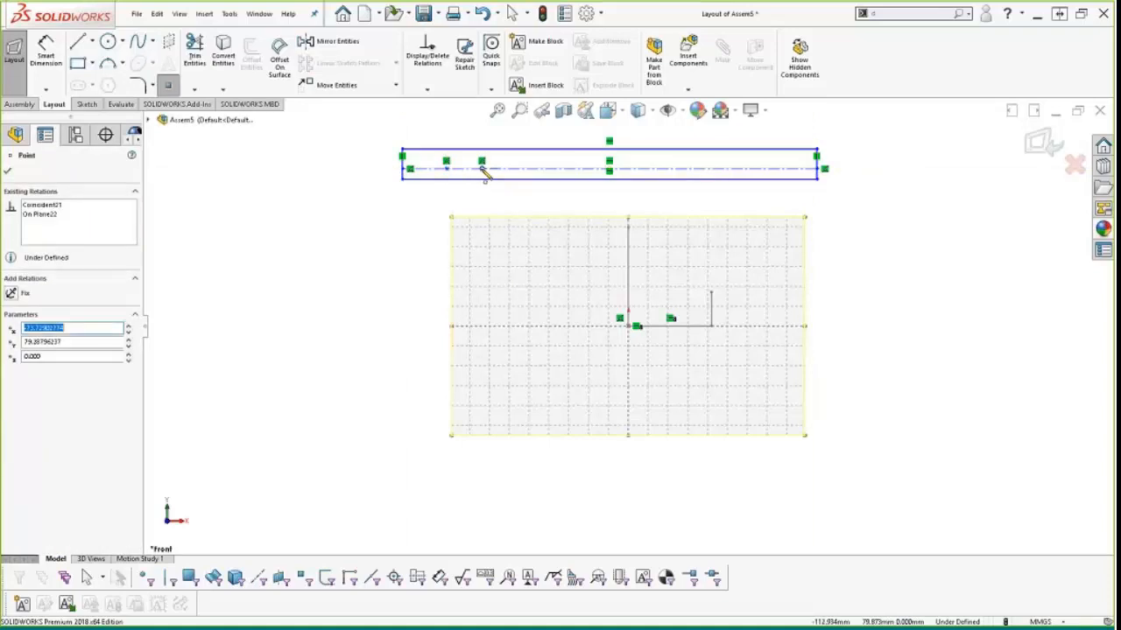
Step: Dimension the rectangle to 100 mm long and 15 mm high
right_drag(408, 196, 383, 48)
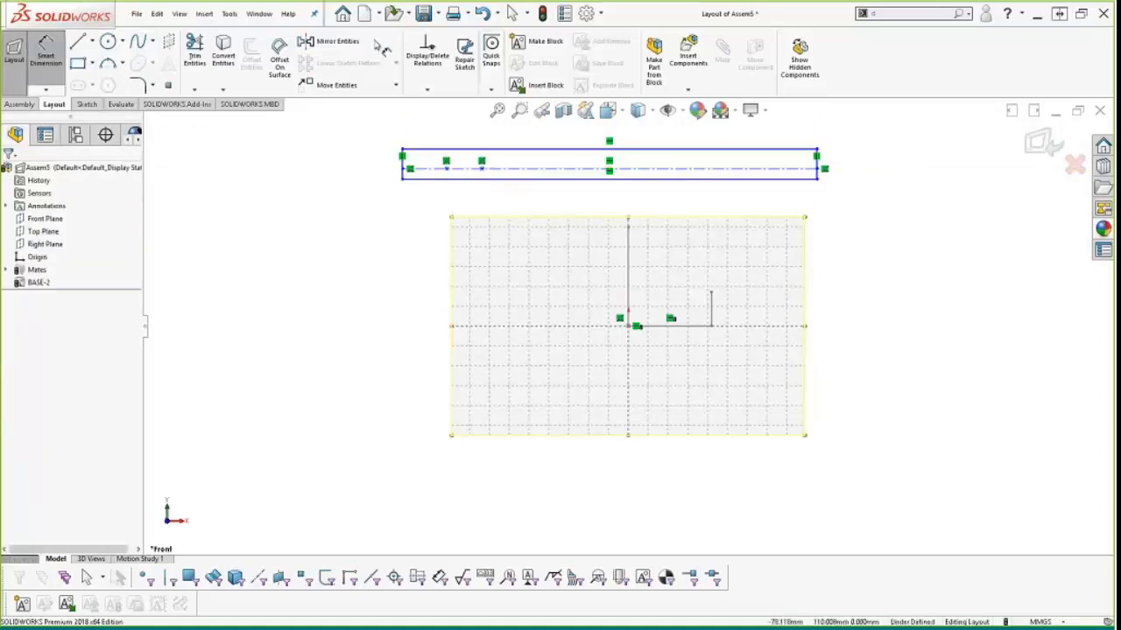
click(506, 151)
click(513, 139)
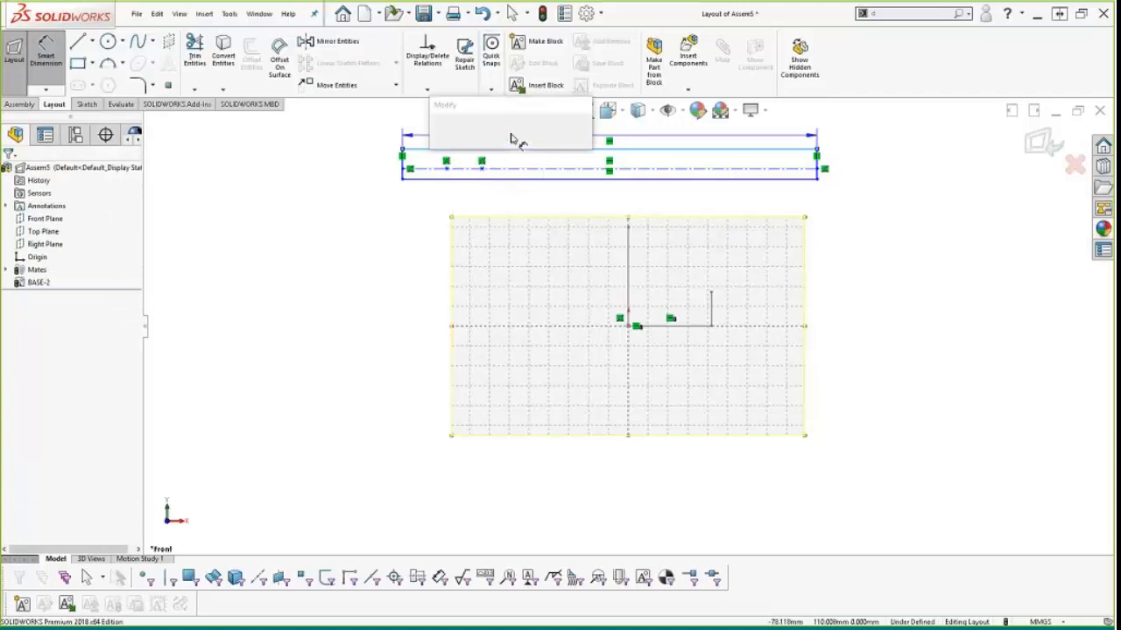
text(100)
key(Return)
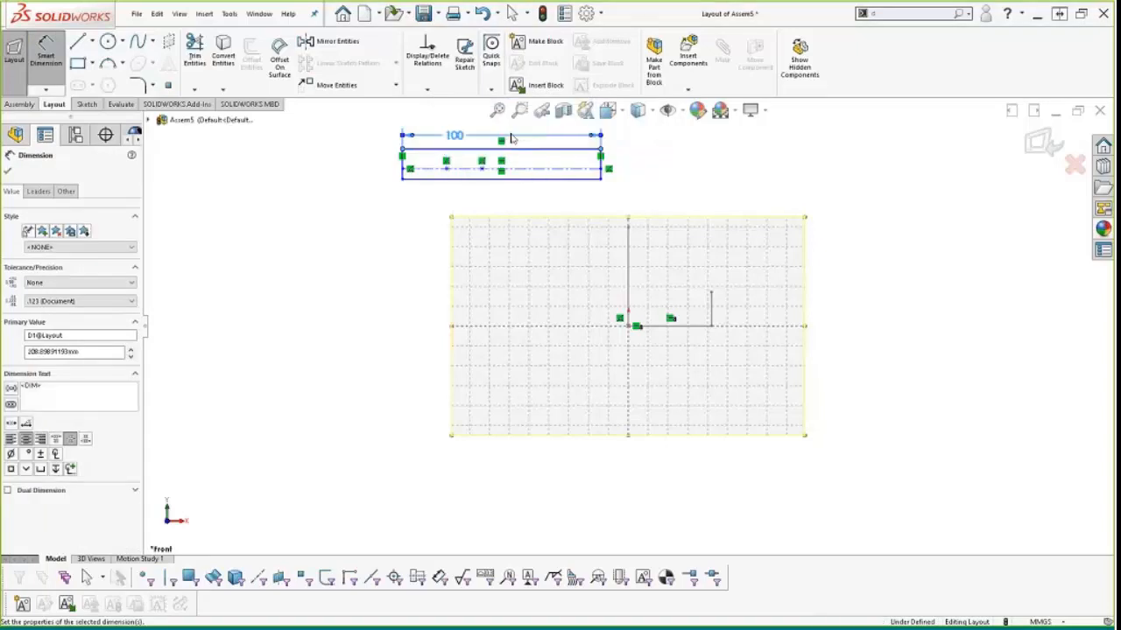
click(402, 168)
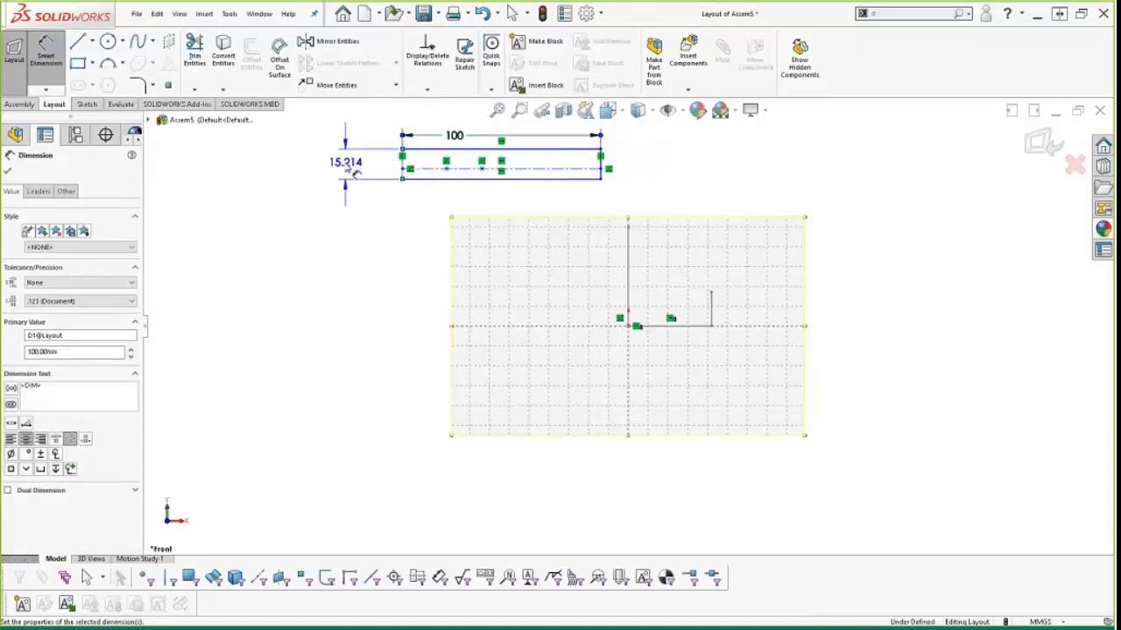
click(344, 168)
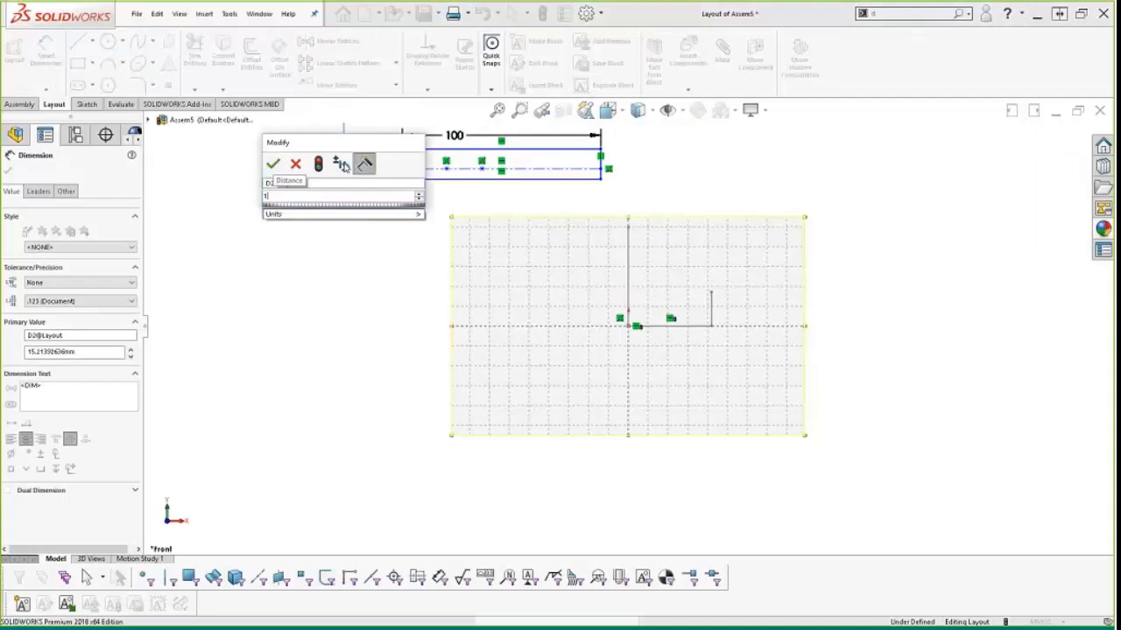
text(15)
key(Return)
Step: Dimension the first point 10 mm from the rectangle's left edge and the second point 25 mm from the first
scroll(429, 183, down, 2)
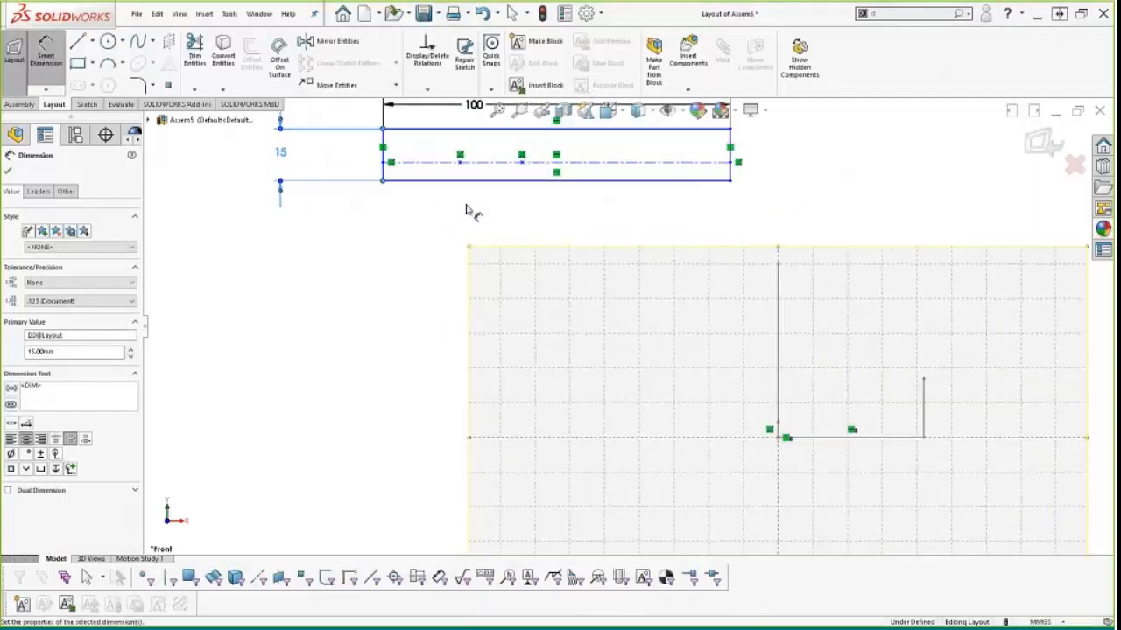
click(456, 172)
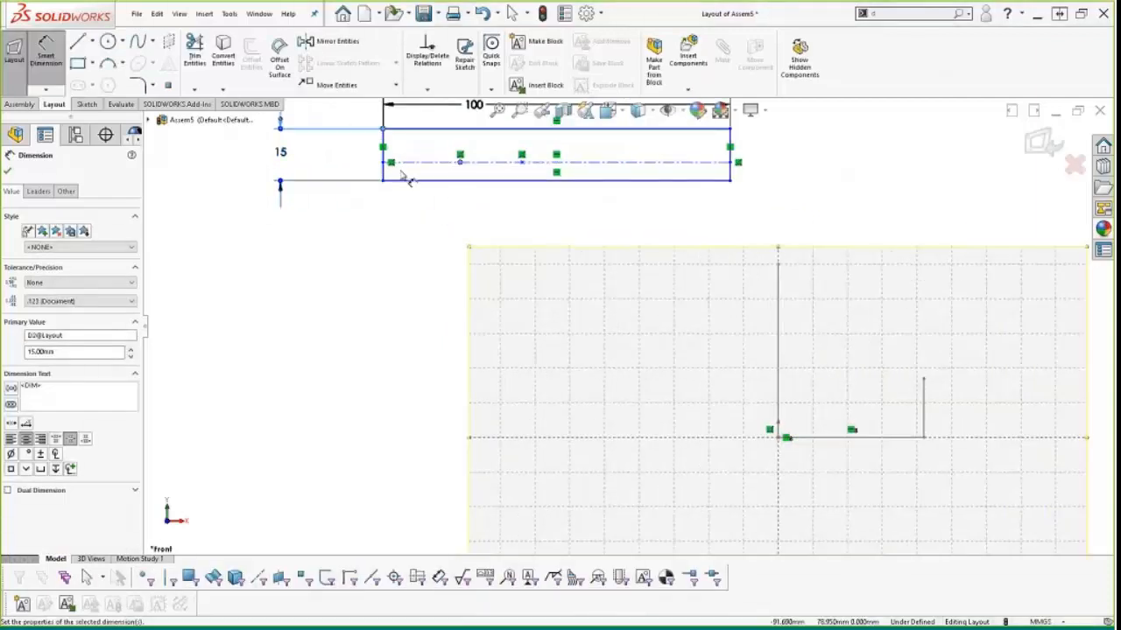
click(383, 174)
click(416, 235)
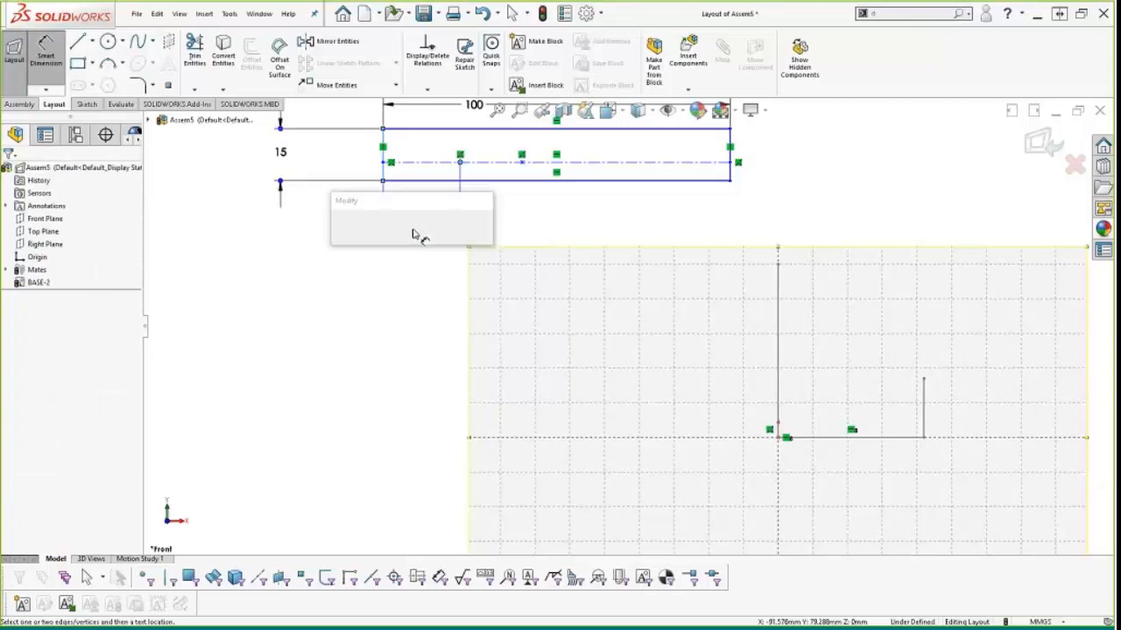
text(10)
key(Return)
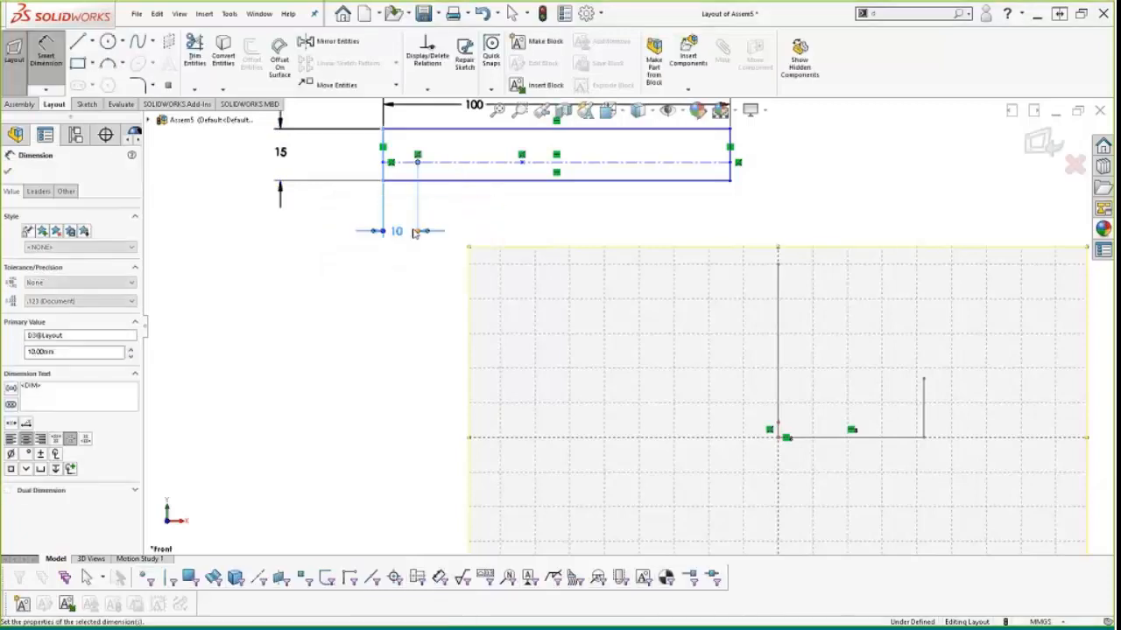
click(522, 164)
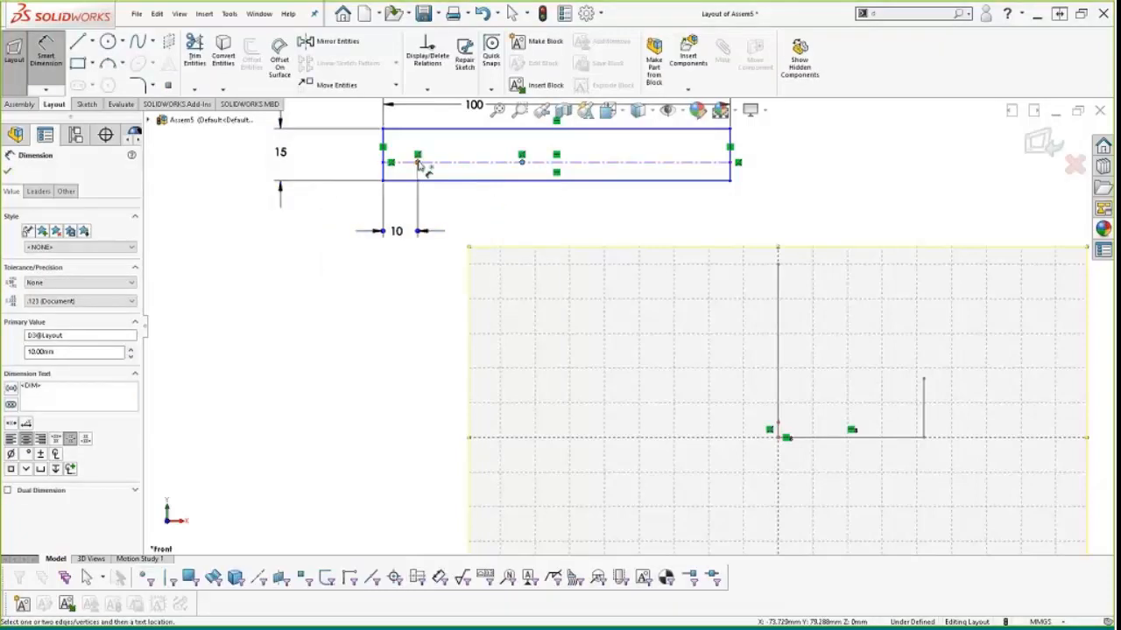
click(418, 164)
click(476, 220)
text(25)
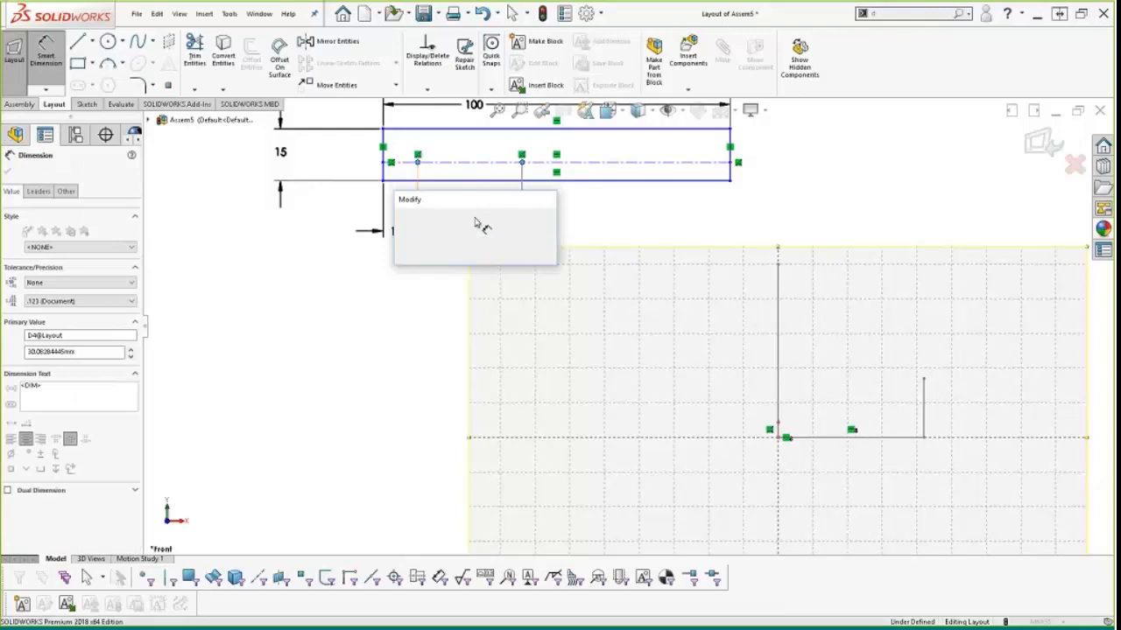
key(Return)
Step: Dimension the construction line 9 mm above the rectangle's bottom edge
click(724, 163)
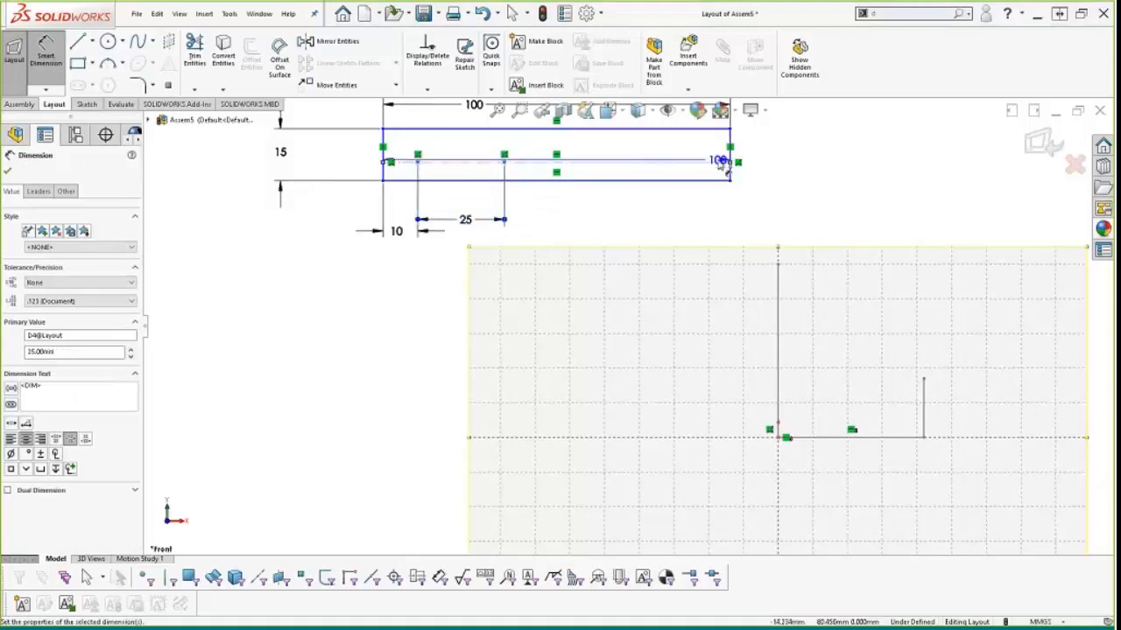
click(732, 181)
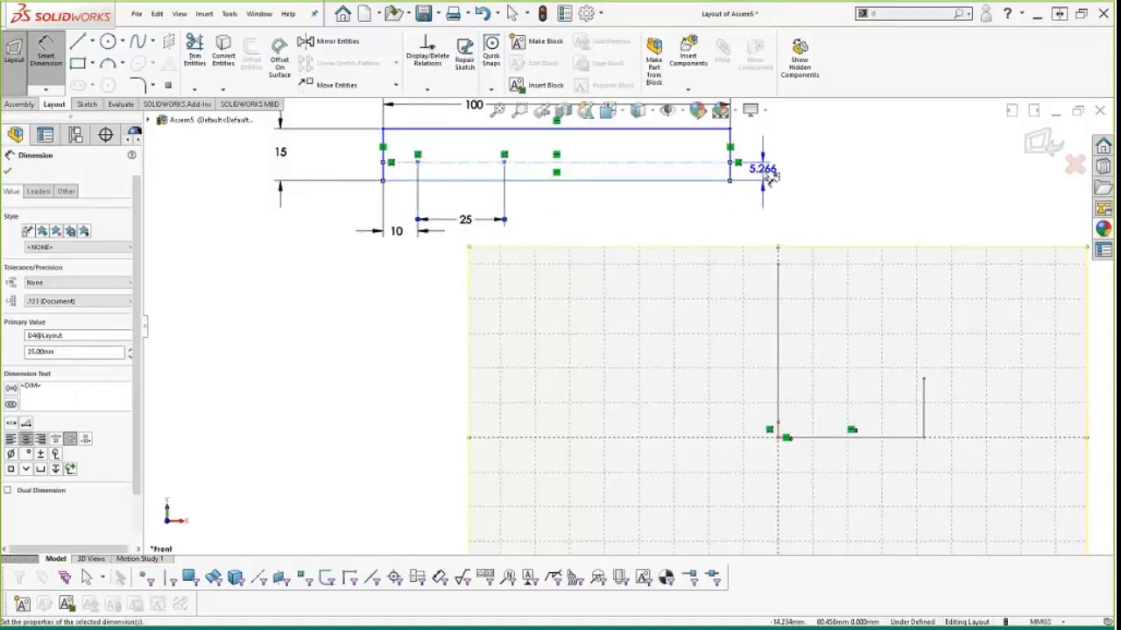
click(764, 178)
text(9)
key(Return)
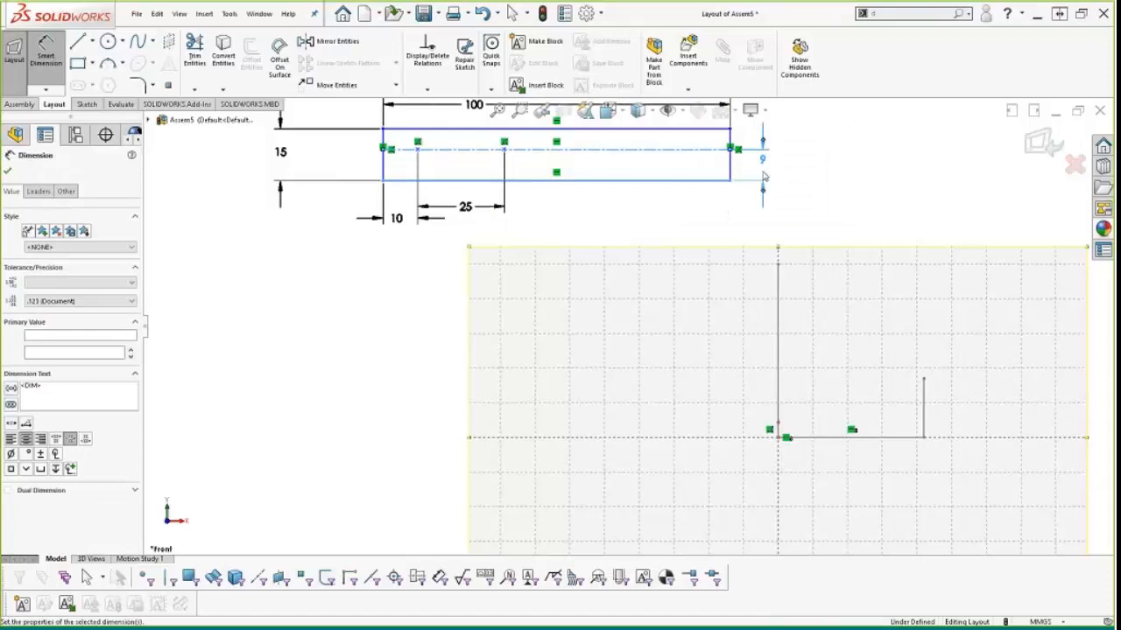
Step: Make a block from the dimensioned rectangle, its construction line and the two points
scroll(742, 215, up, 4)
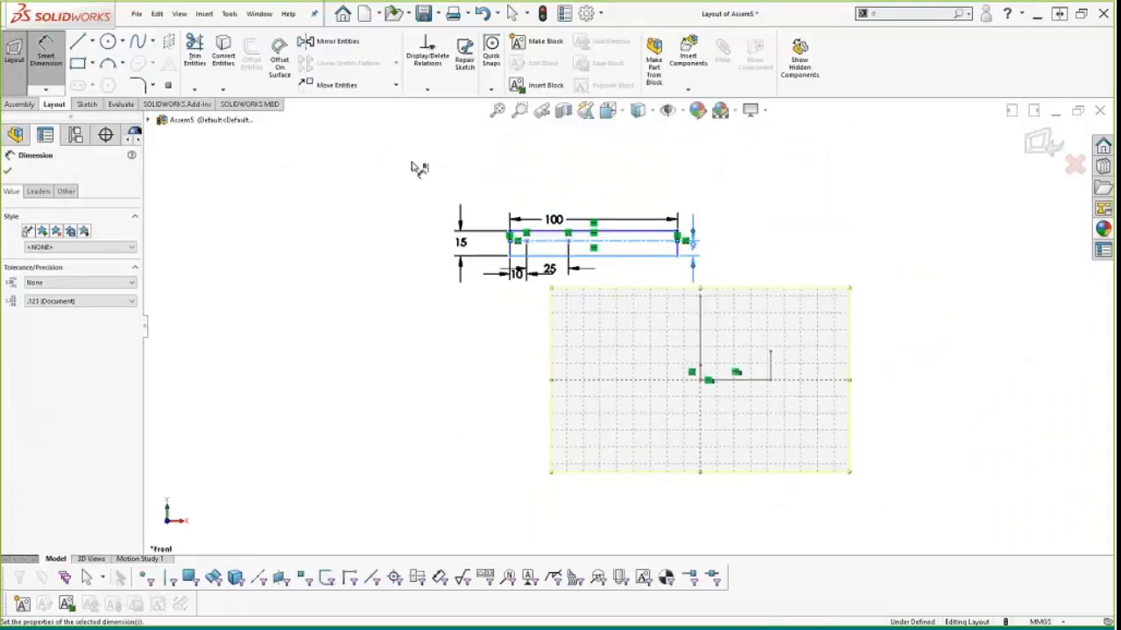
key(Escape)
mouse_move(411, 162)
mouse_down()
mouse_move(508, 225)
mouse_move(697, 300)
mouse_move(735, 289)
mouse_up()
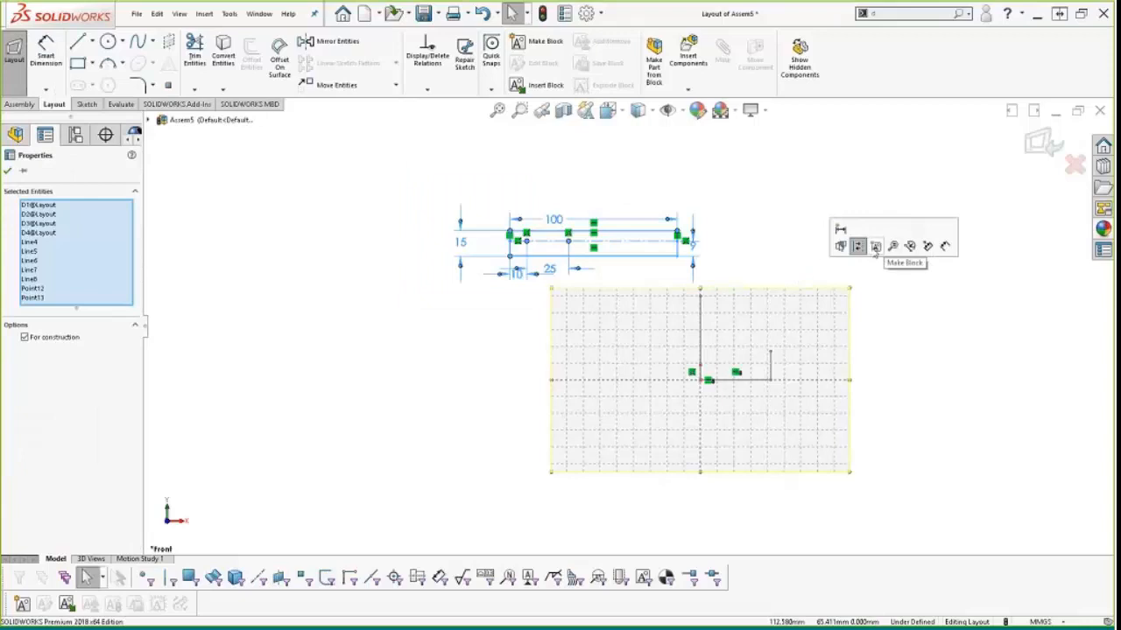
click(875, 248)
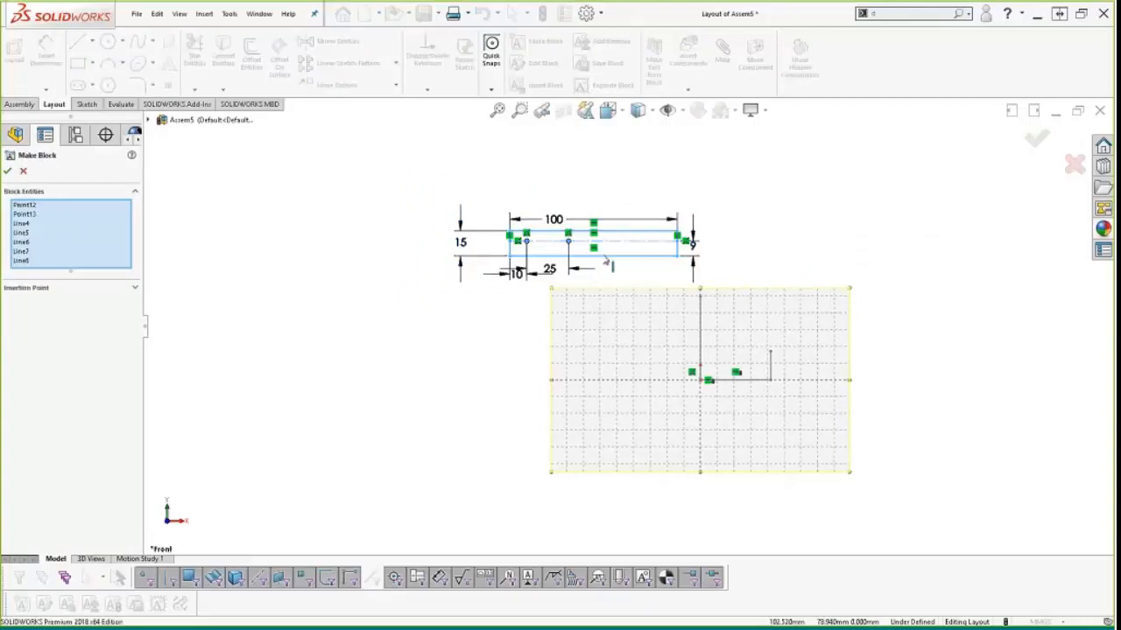
click(7, 172)
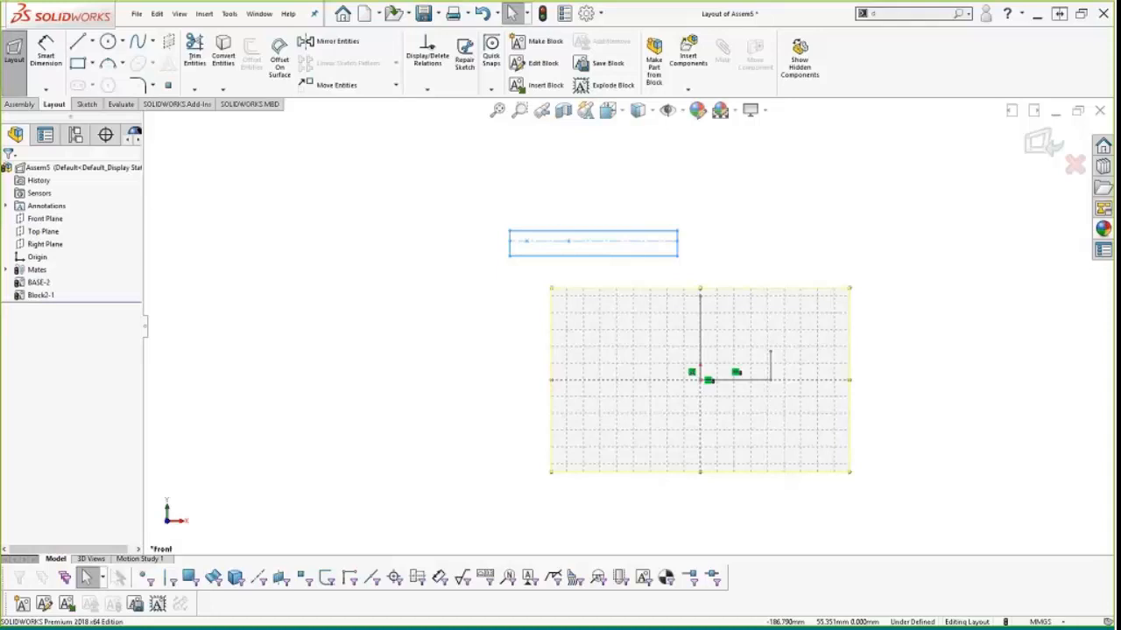
Step: Rename the new block ARM and attach its left point to the top end of the BASE block's 50 mm line
double_click(35, 295)
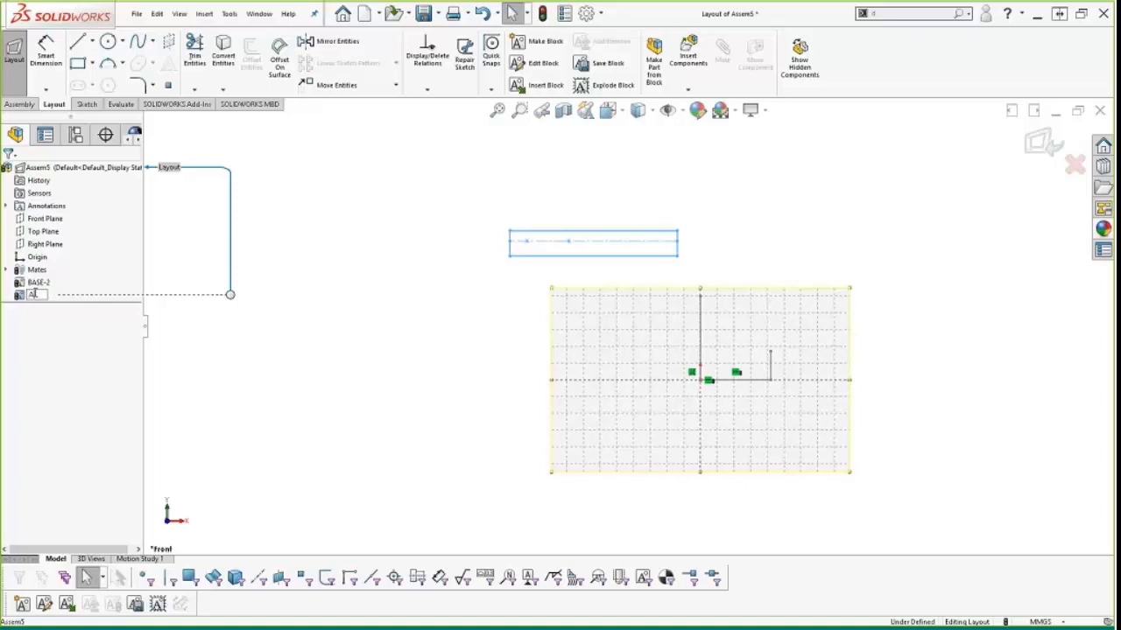
key(Return)
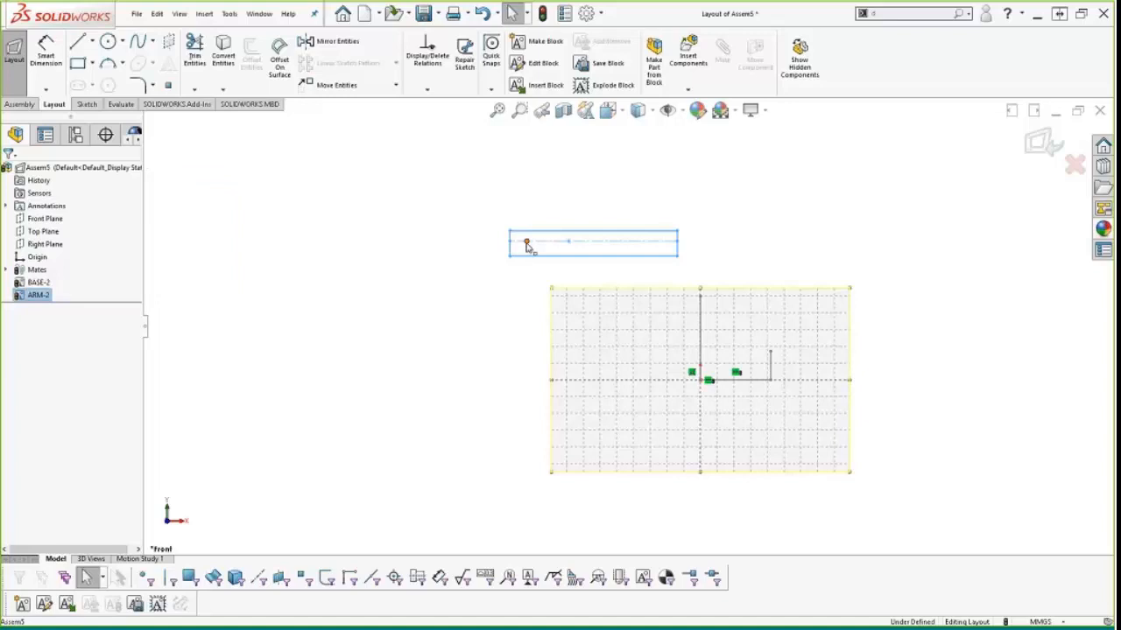
drag(536, 248, 700, 299)
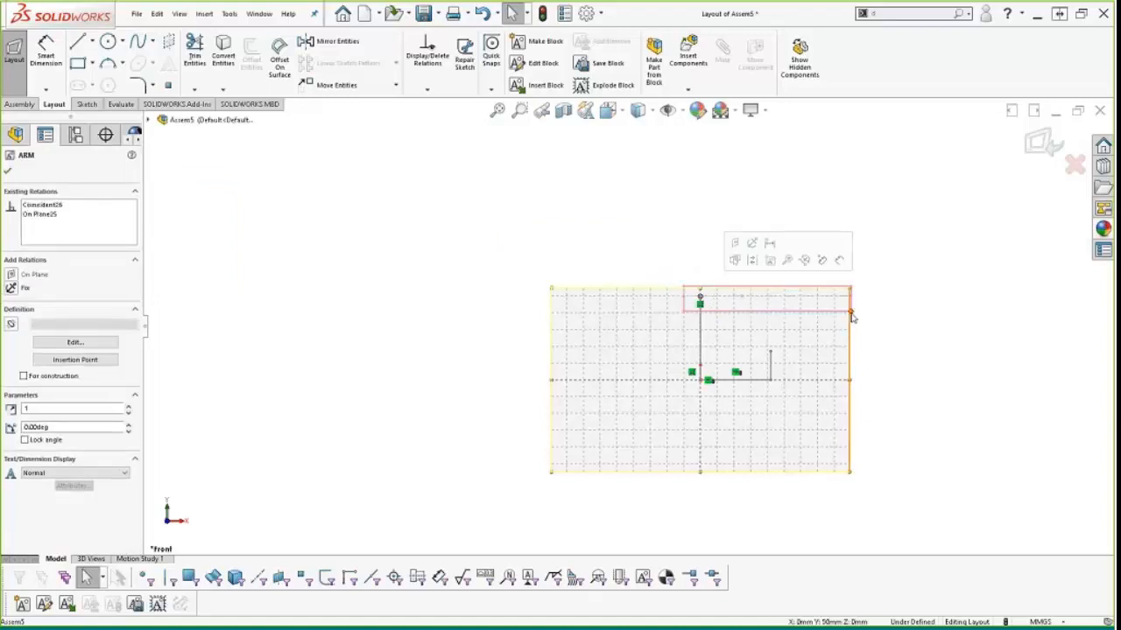
Step: Swing the ARM block upward about its pivot on the BASE block so it slopes up to the right
click(851, 313)
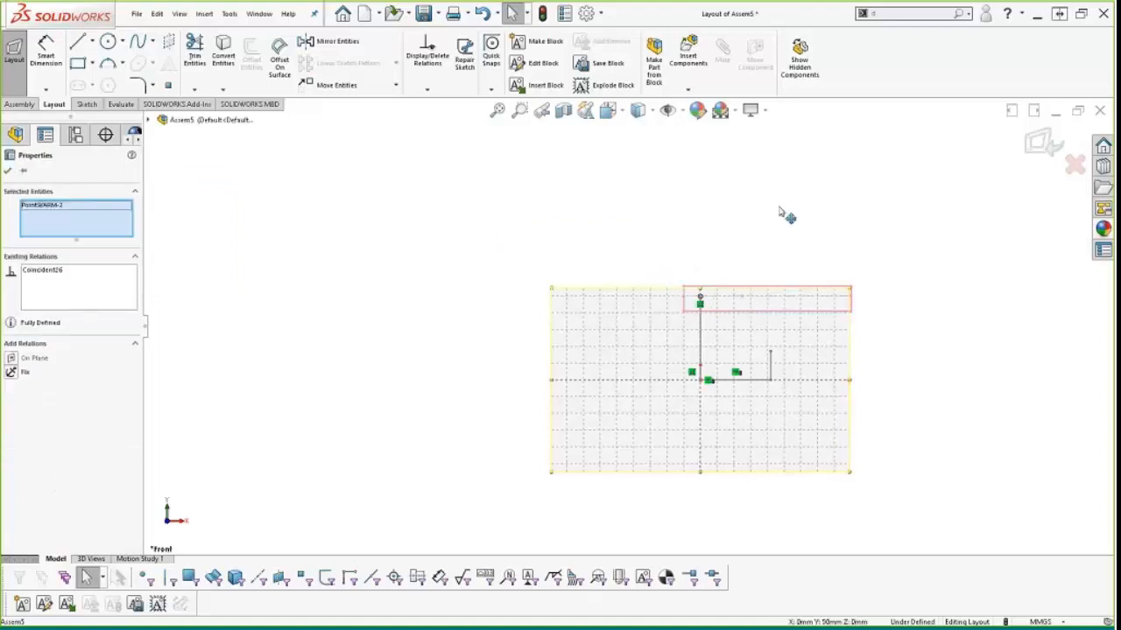
click(812, 241)
drag(851, 301, 776, 270)
click(553, 244)
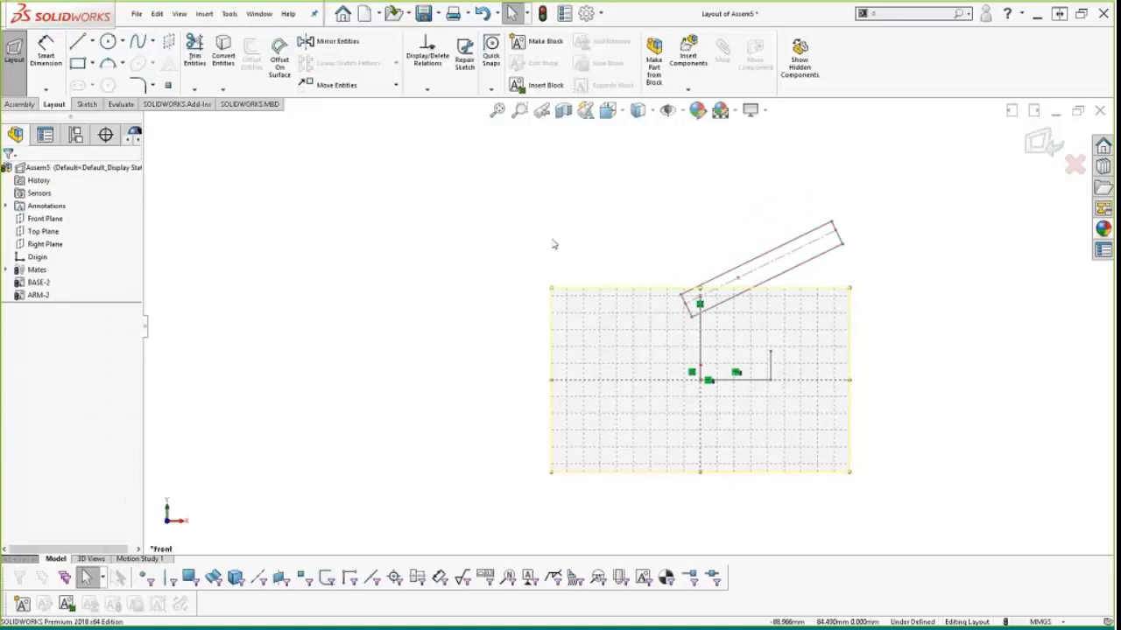
Step: Create a new part from the Part_MM template and start a sketch on the Front Plane
key(ctrl+n)
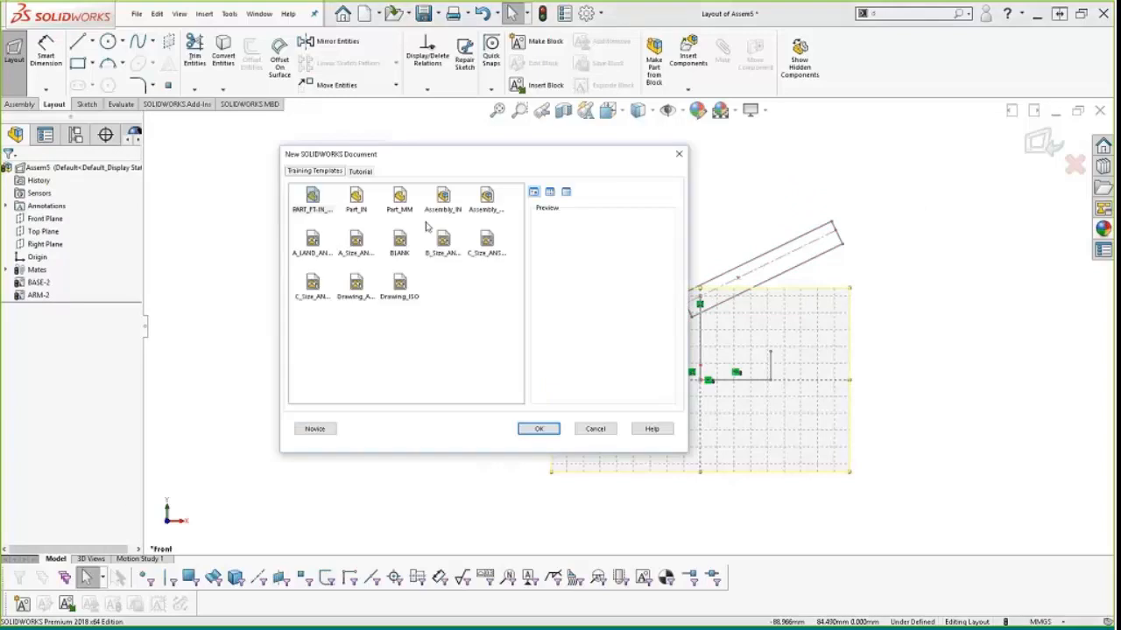
double_click(400, 200)
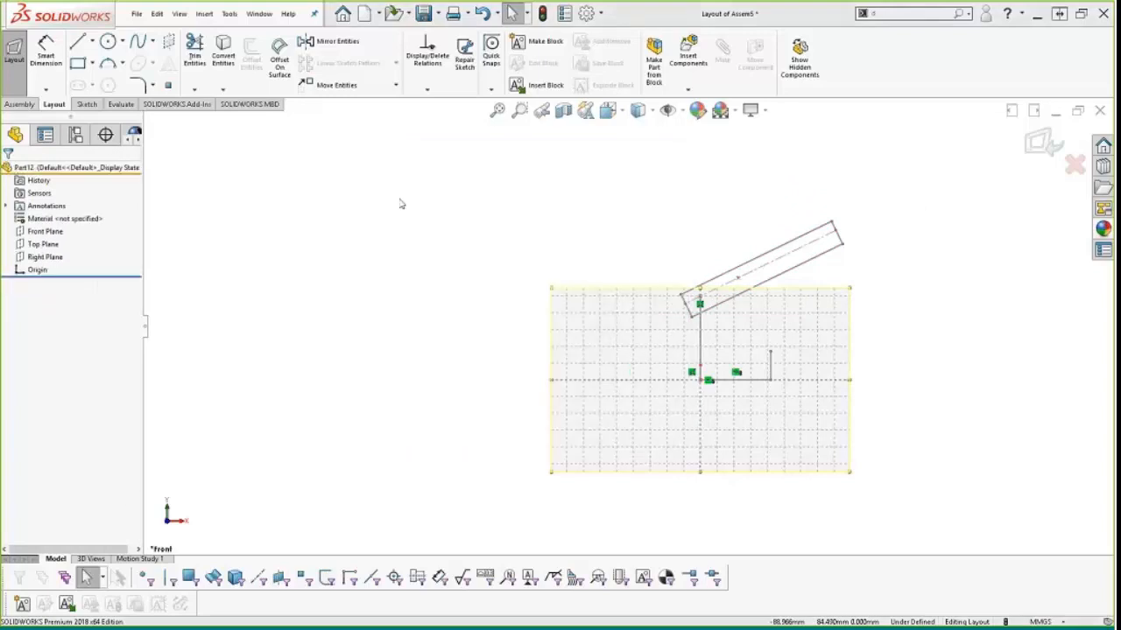
click(43, 232)
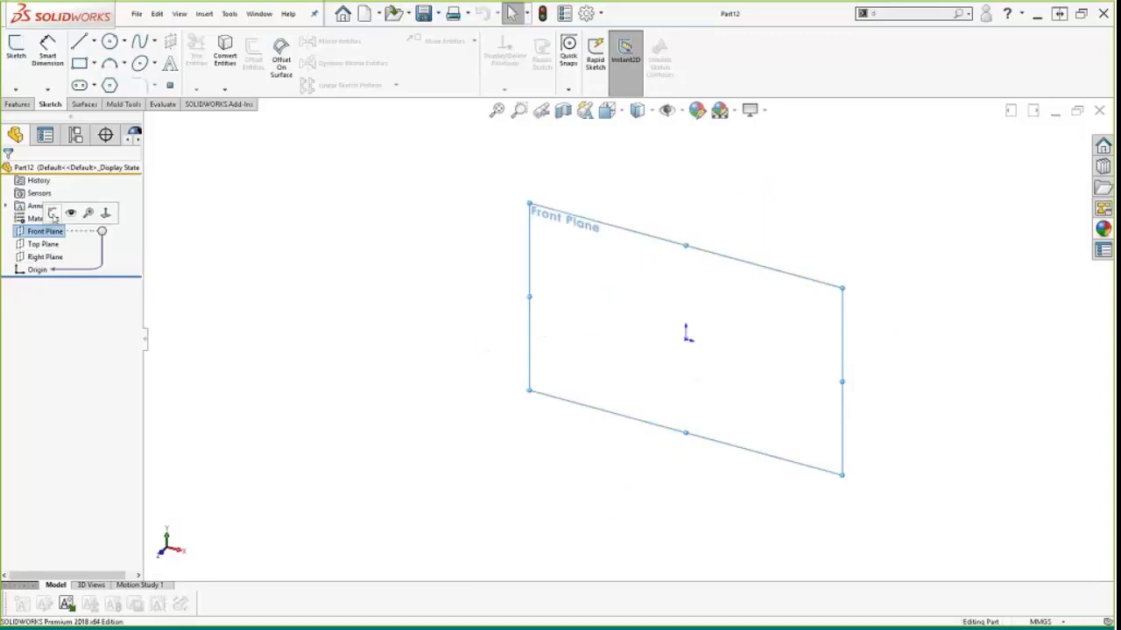
click(52, 214)
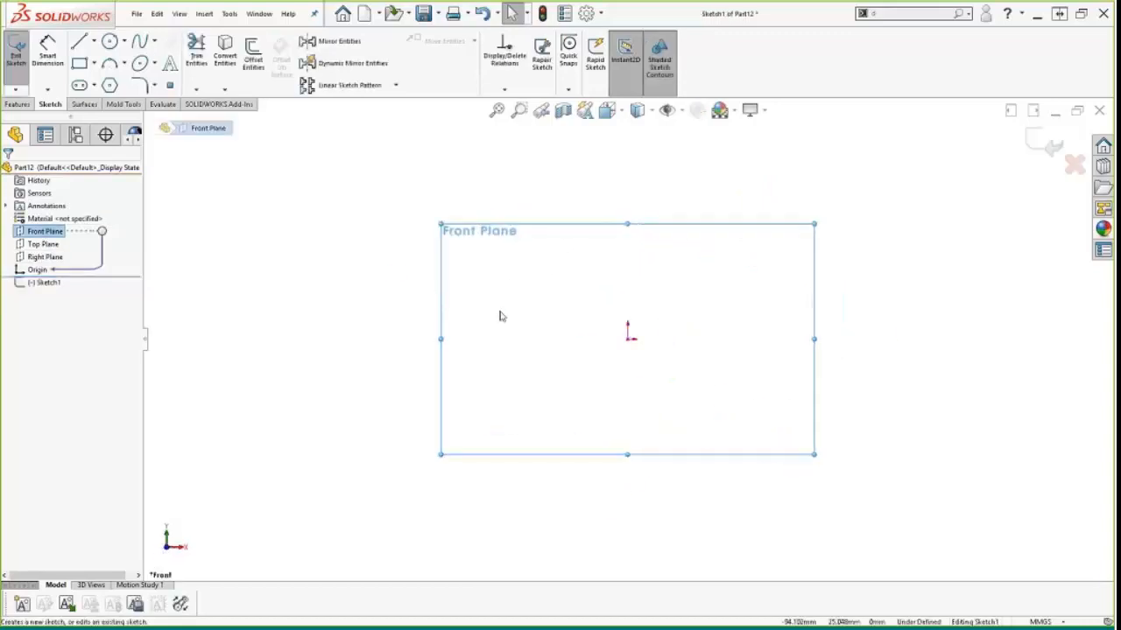
Step: Sketch a horizontal straight slot above the origin, about 77 mm between arc centres and about 22 mm wide
key(s)
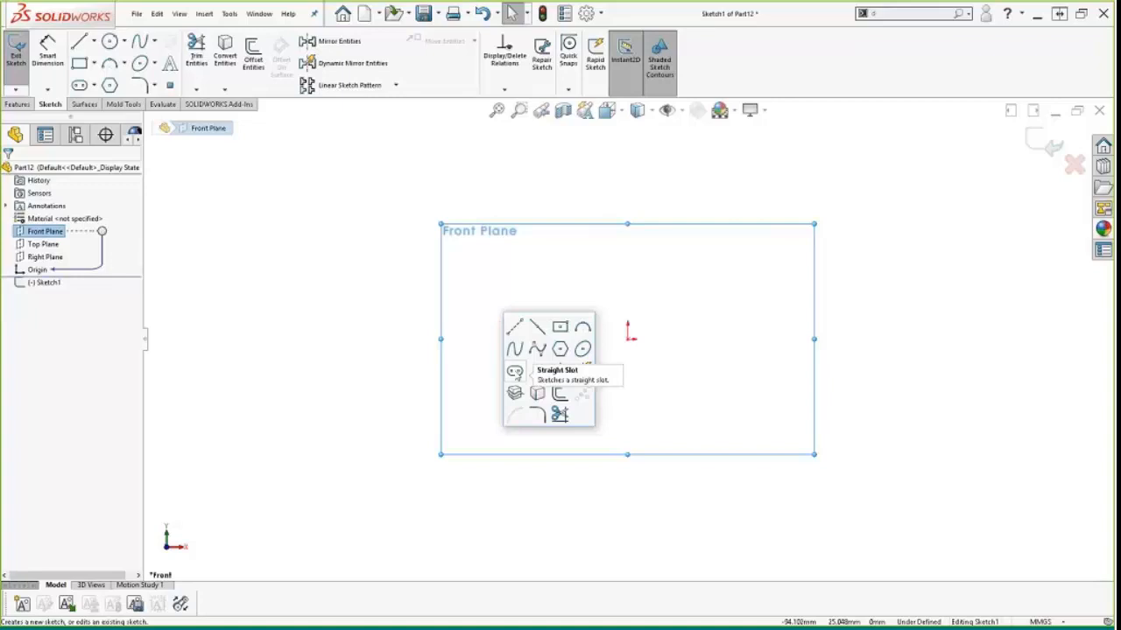
click(515, 371)
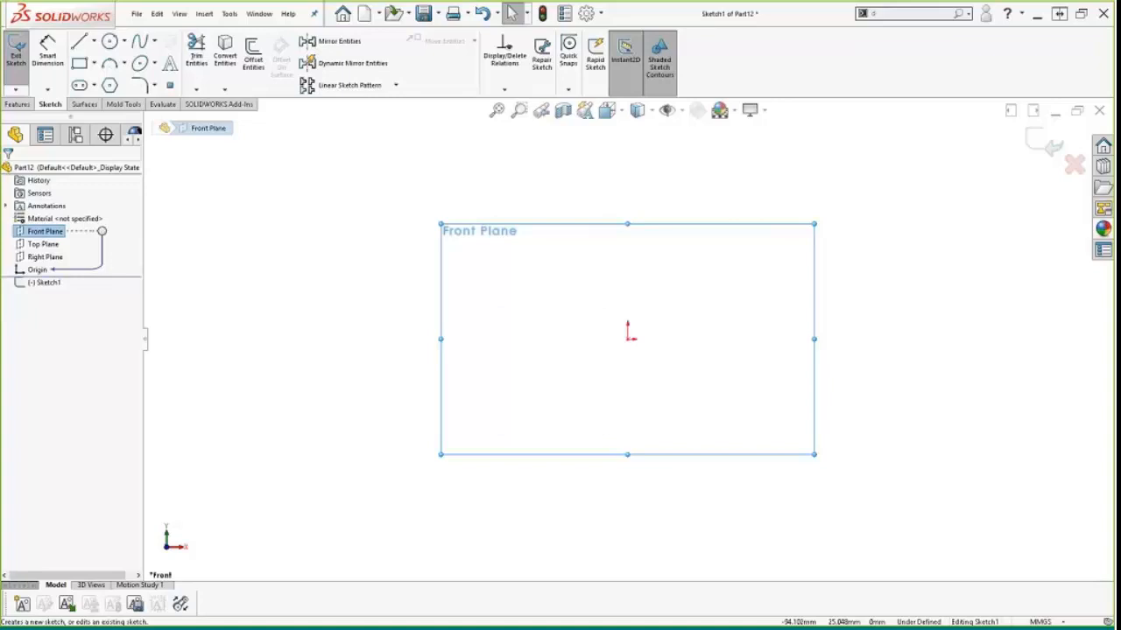
click(838, 272)
click(838, 253)
key(Escape)
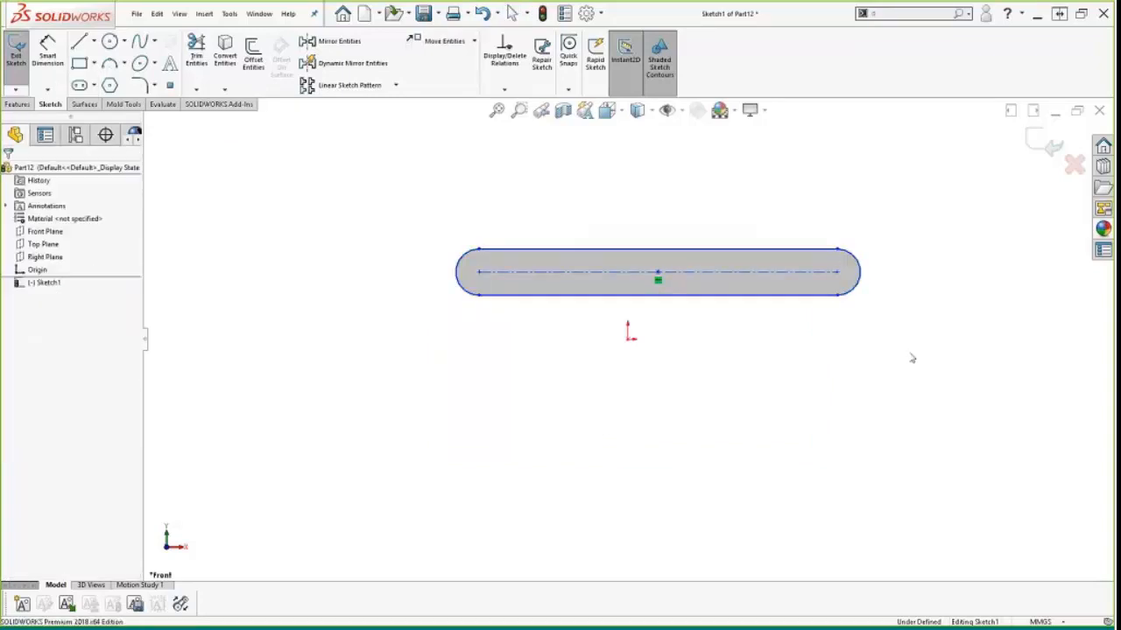
Step: Dimension the slot's width between its two straight edges as 10 mm
right_drag(914, 358, 913, 320)
click(821, 248)
click(824, 295)
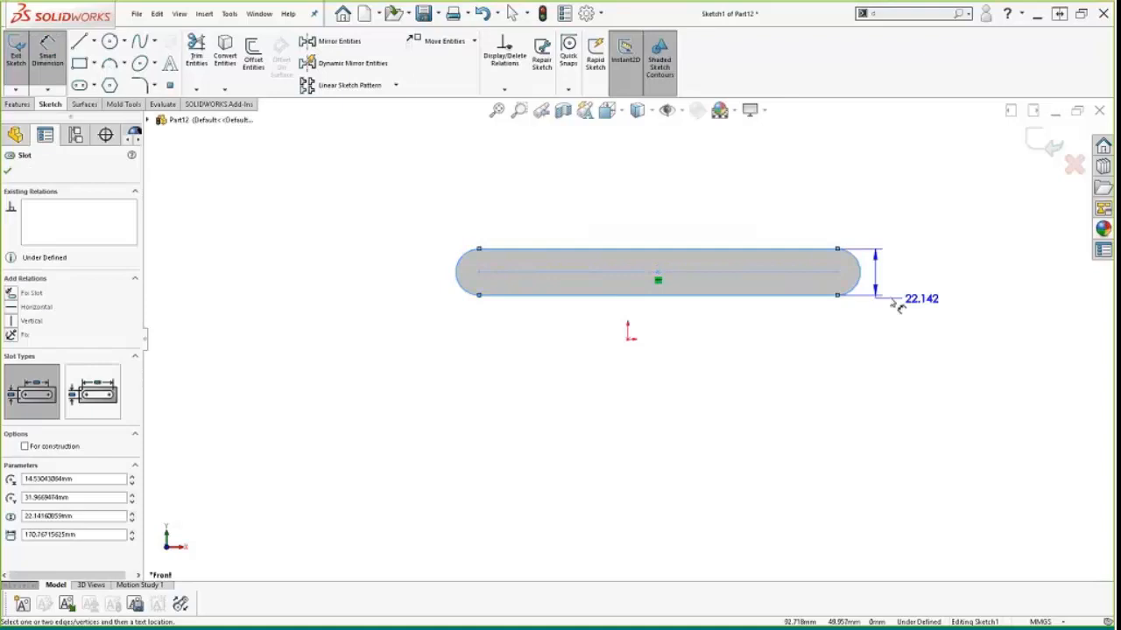
click(892, 283)
click(892, 283)
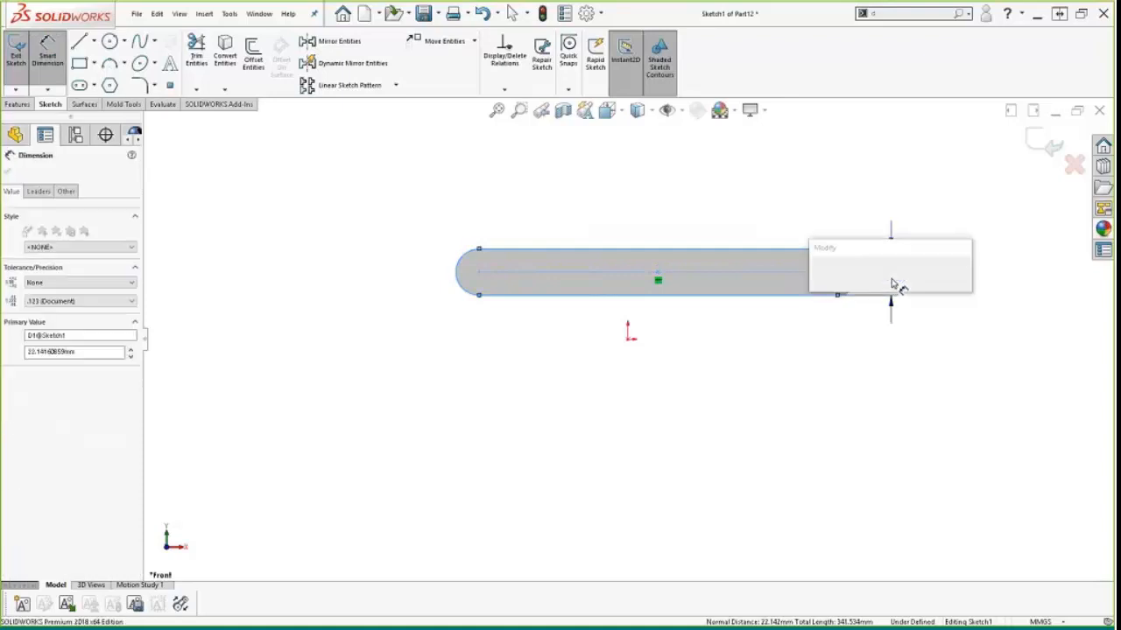
text(10)
key(Return)
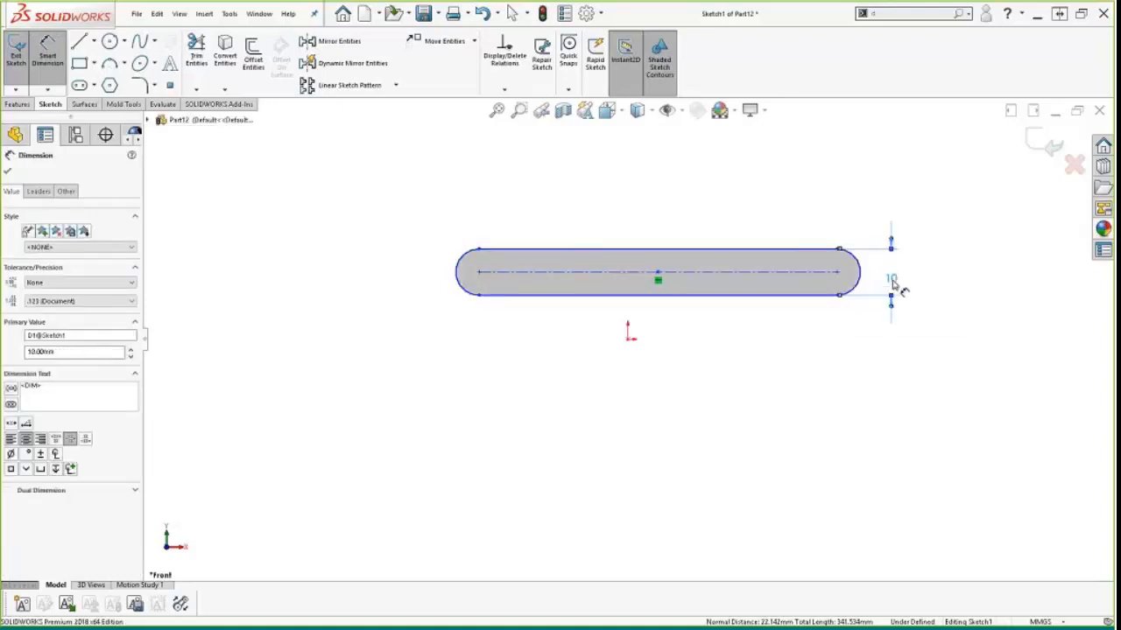
Step: Dimension the slot's centreline to 125 mm between the arc centres
click(520, 273)
click(623, 201)
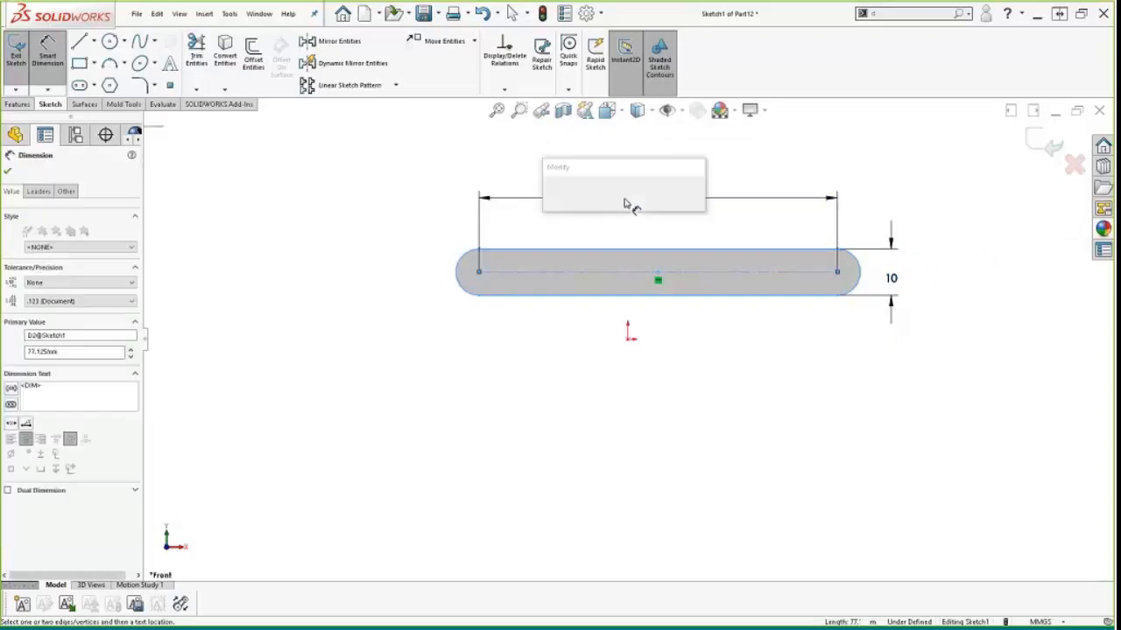
text(125)
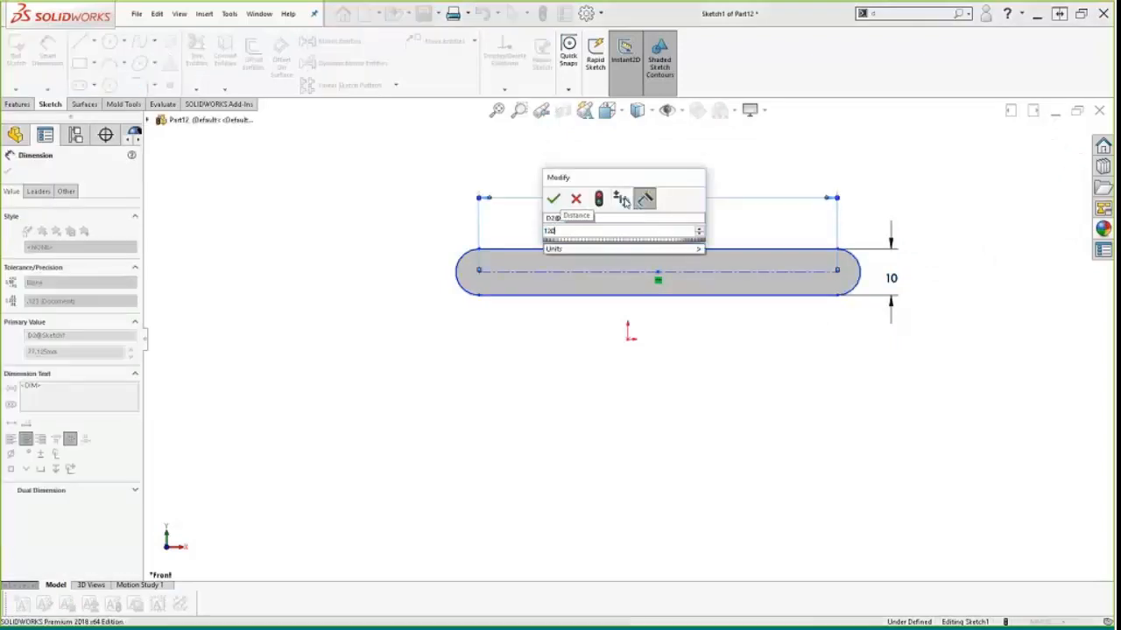
key(Return)
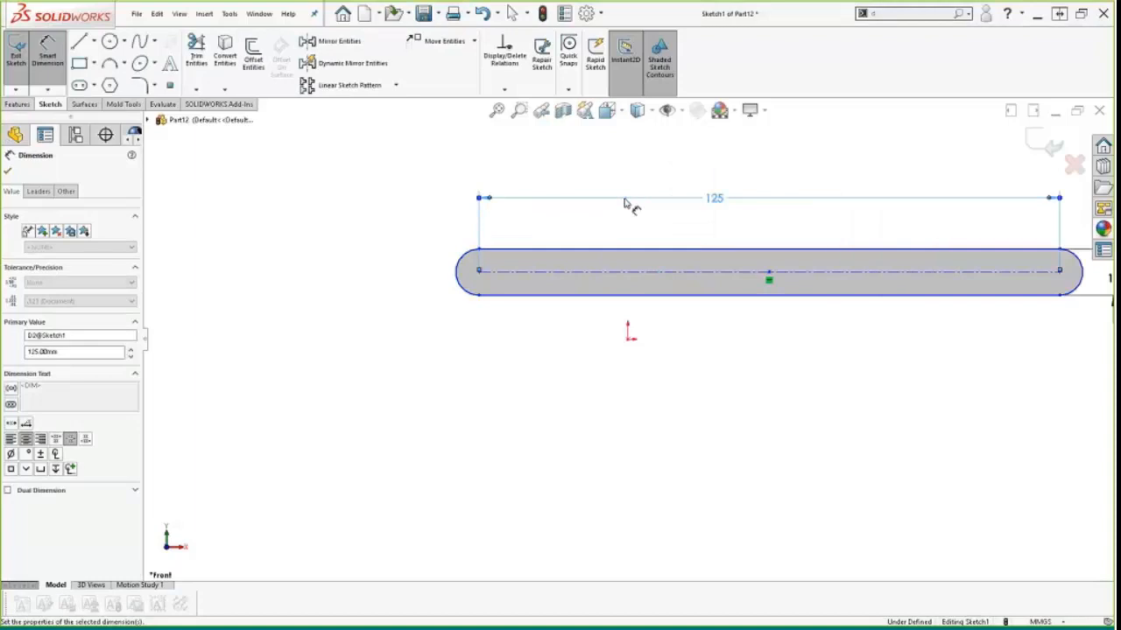
Step: Place a sketch point on the slot's centreline, slightly right of its midpoint
key(s)
click(662, 257)
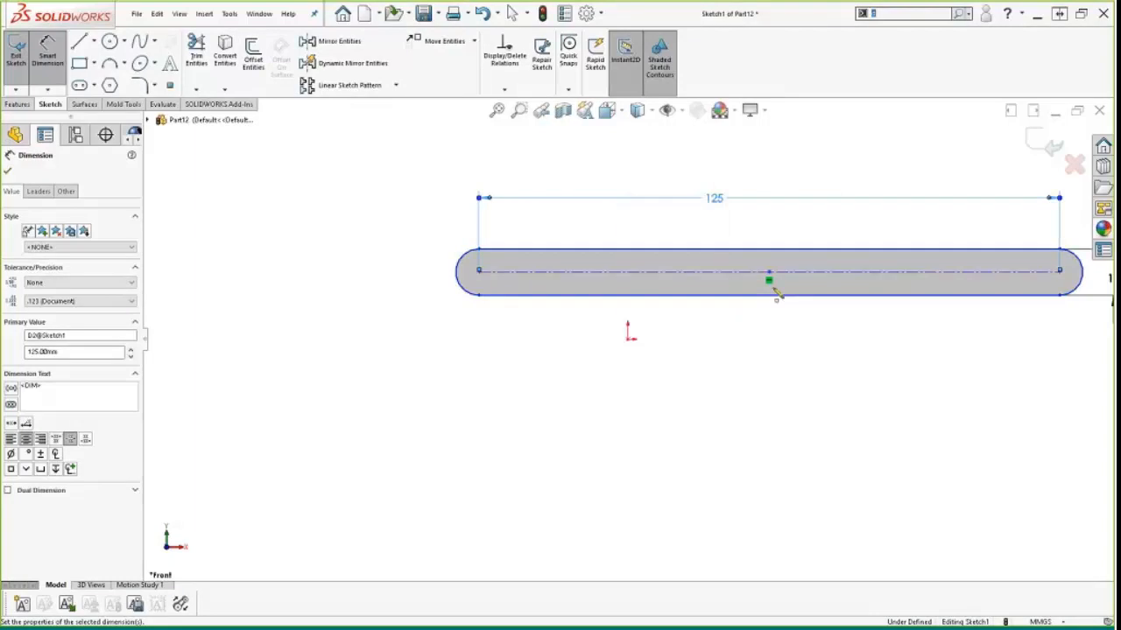
key(Escape)
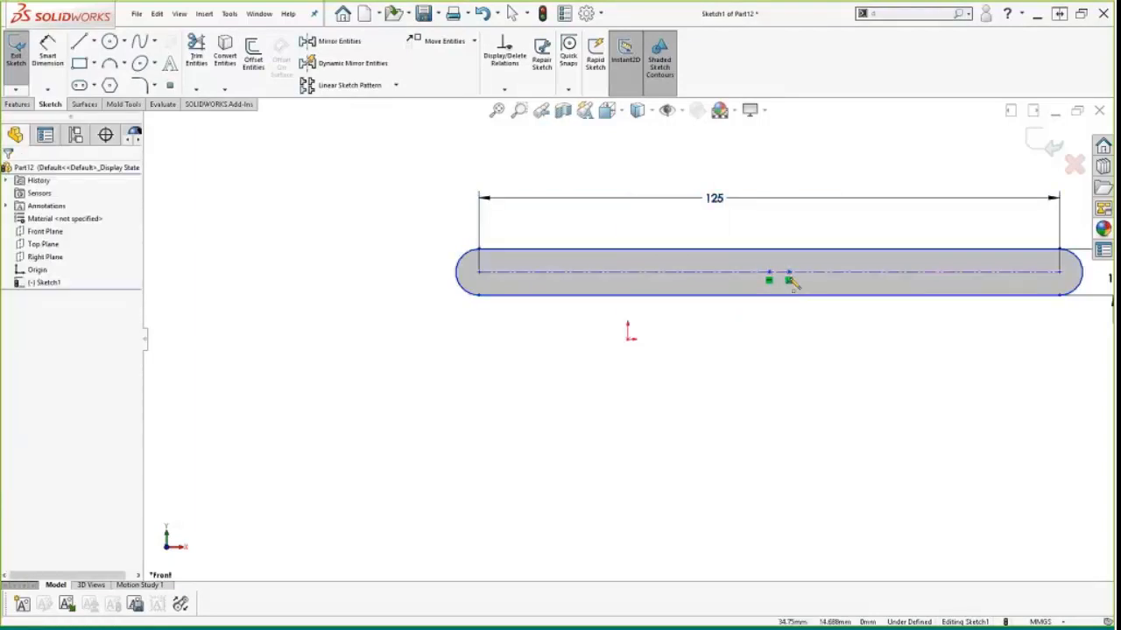
Step: Dimension the sketch point 67 mm from the centre of the slot's left arc
key(d)
click(788, 277)
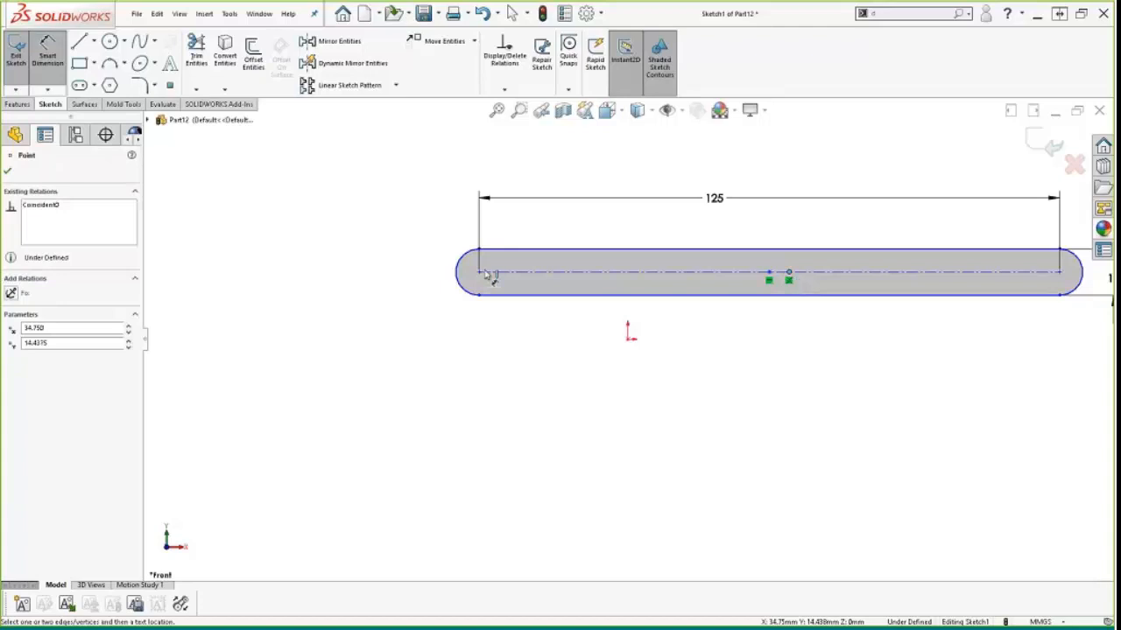
click(482, 275)
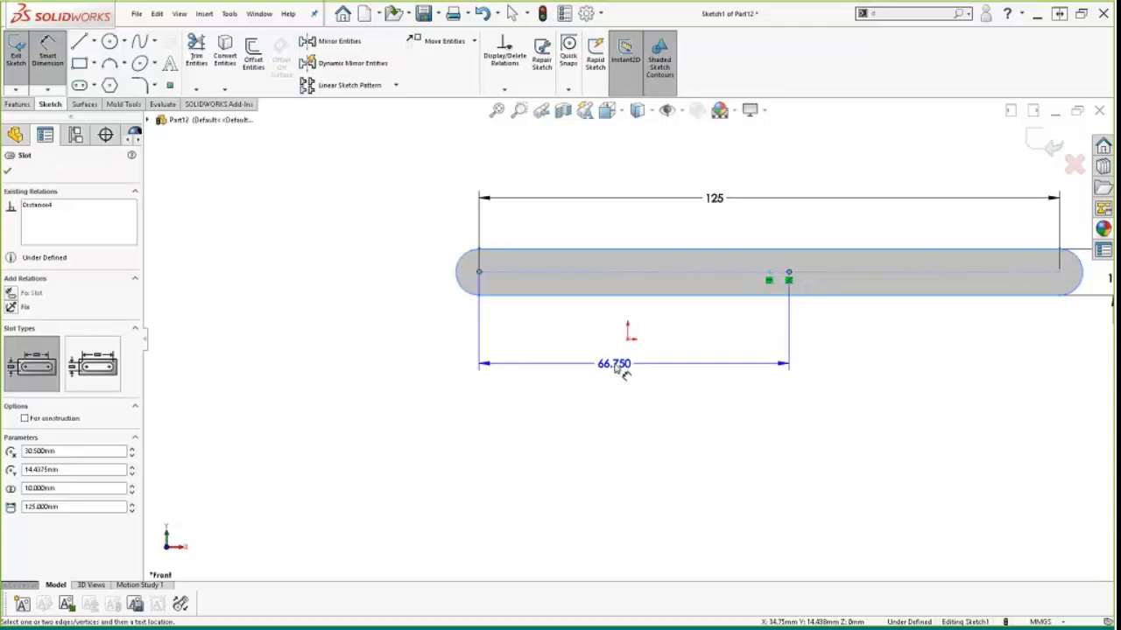
click(621, 368)
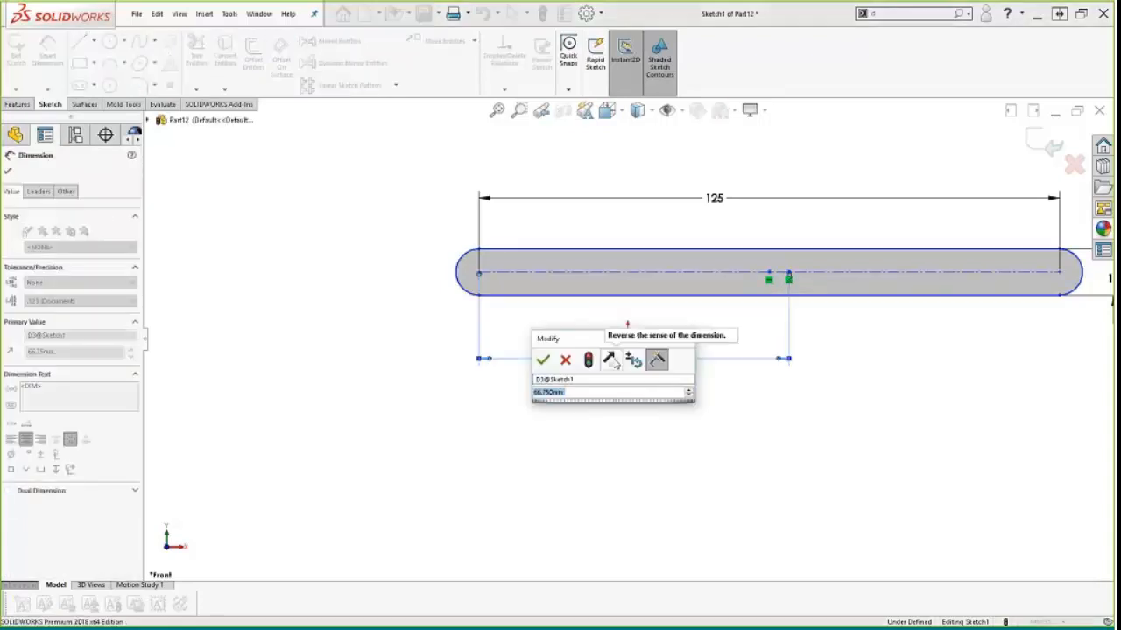
text(67)
key(Return)
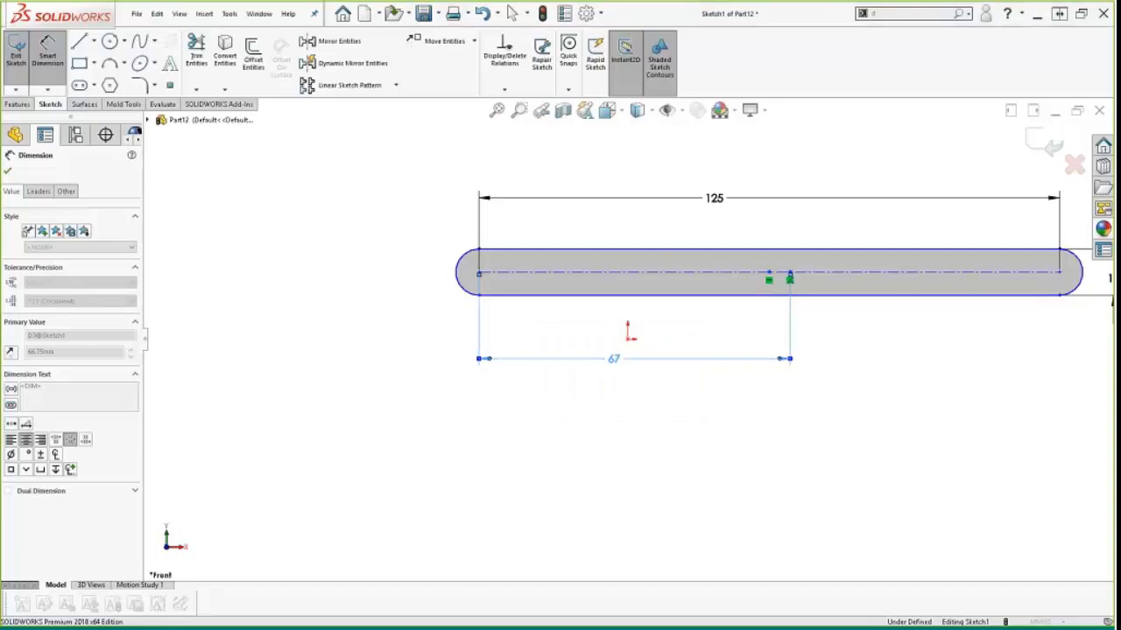
key(Escape)
Step: Make a block from the slot and its point, with the insertion point at the left arc centre
scroll(613, 300, up, 3)
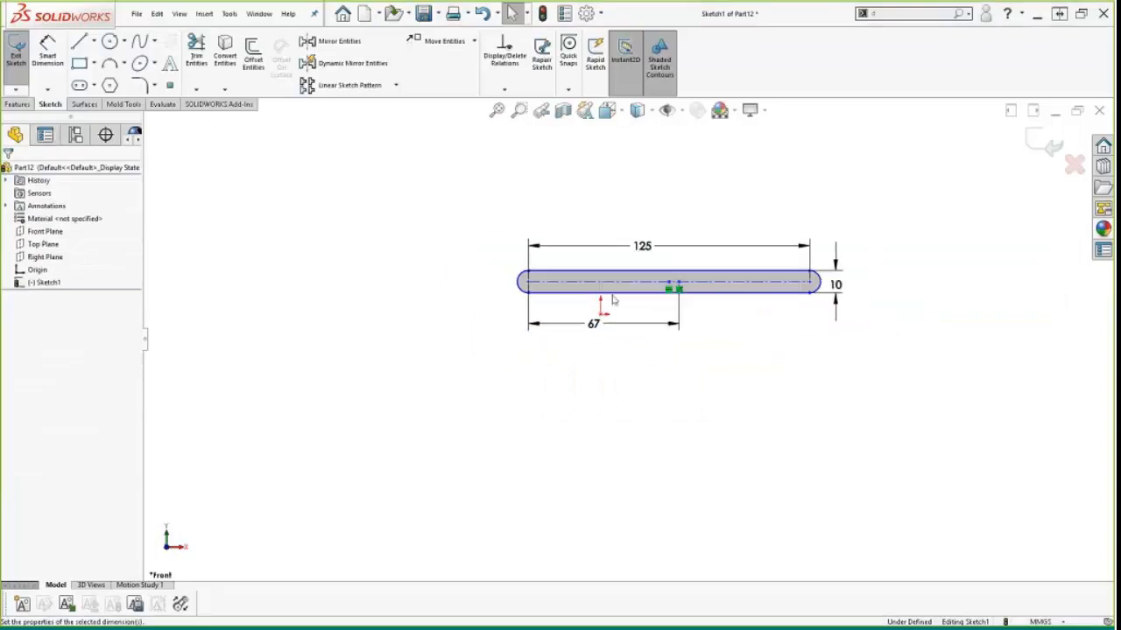
drag(480, 186, 892, 388)
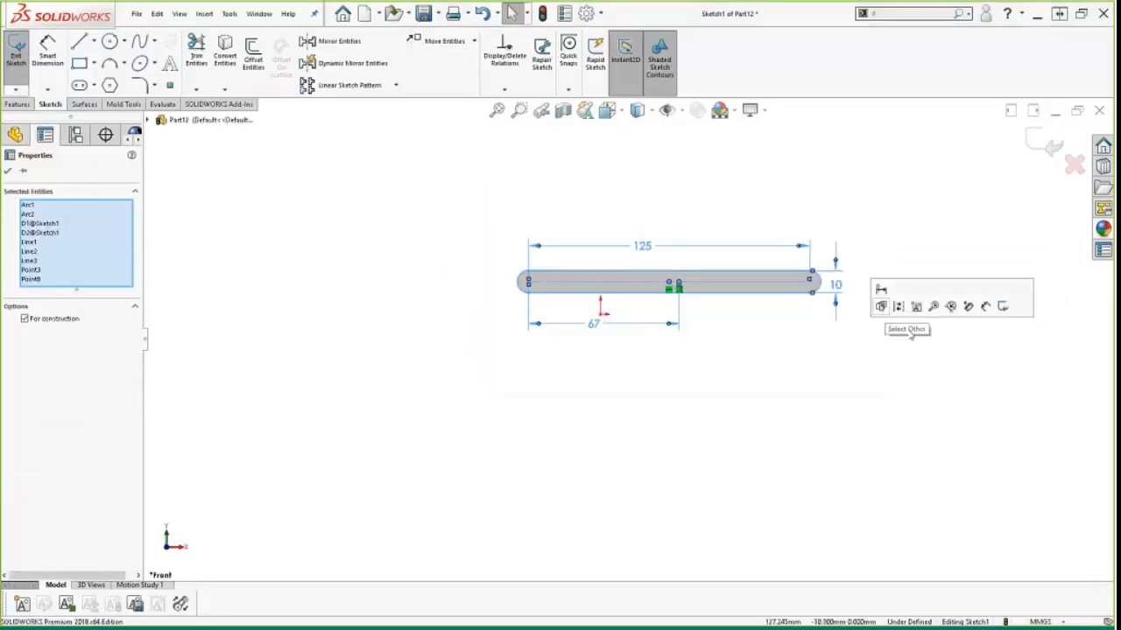
click(916, 305)
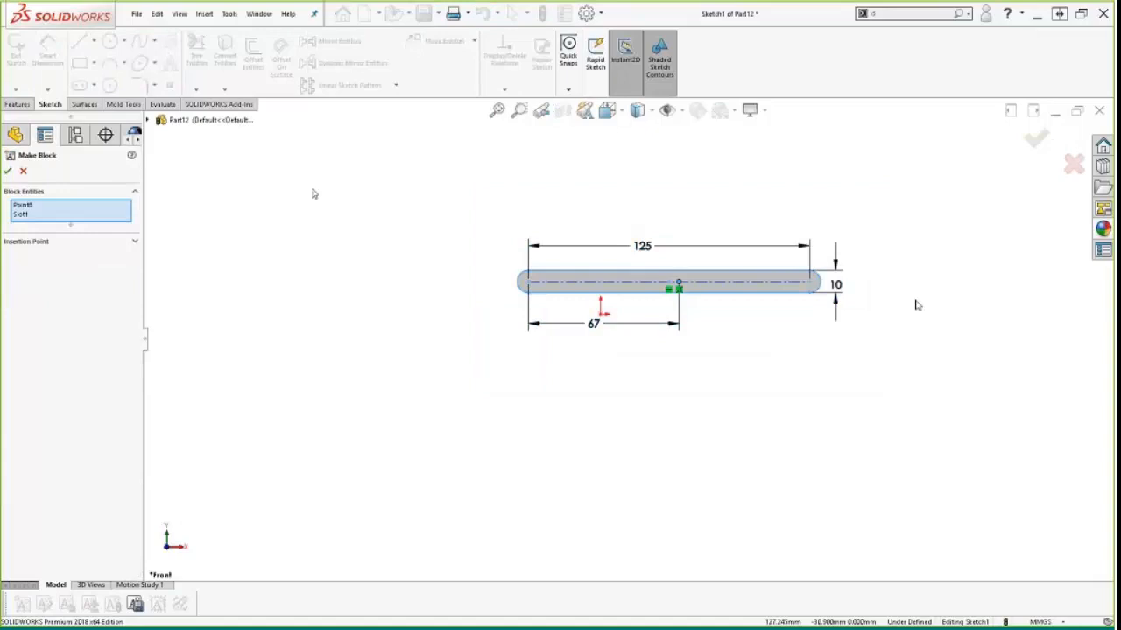
click(38, 243)
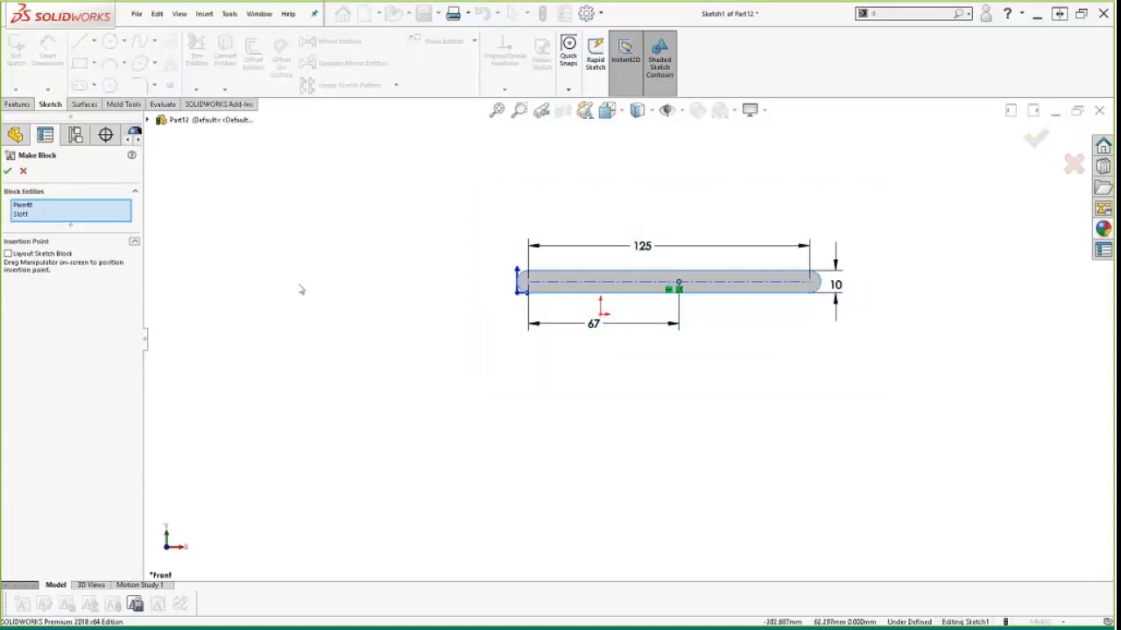
mouse_move(520, 299)
mouse_down()
mouse_move(541, 293)
mouse_move(531, 287)
mouse_up()
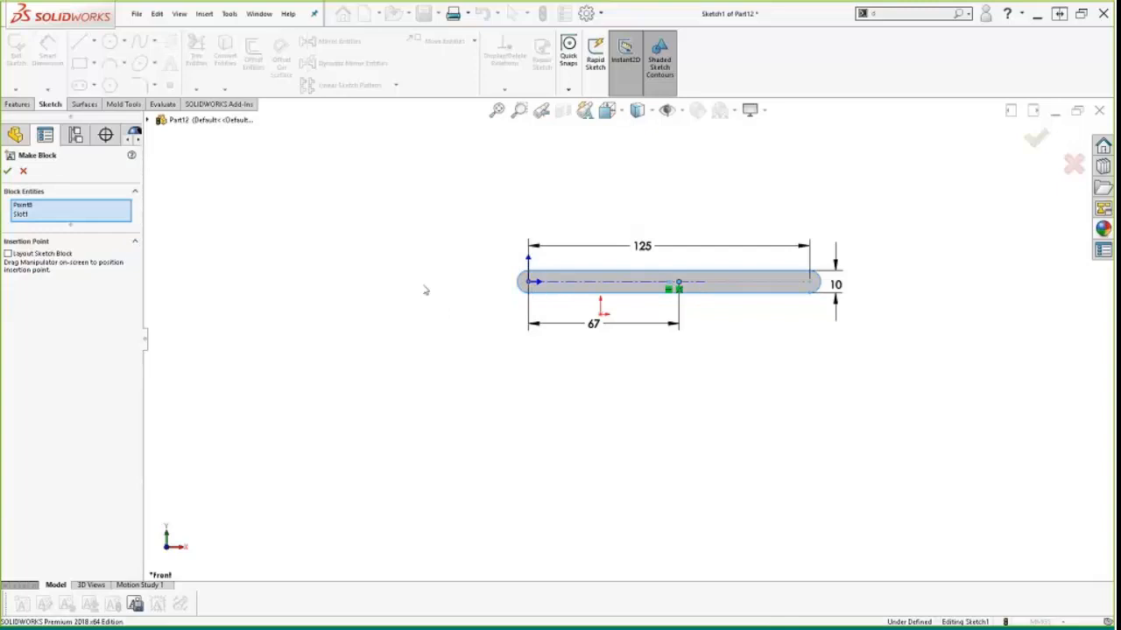
click(8, 172)
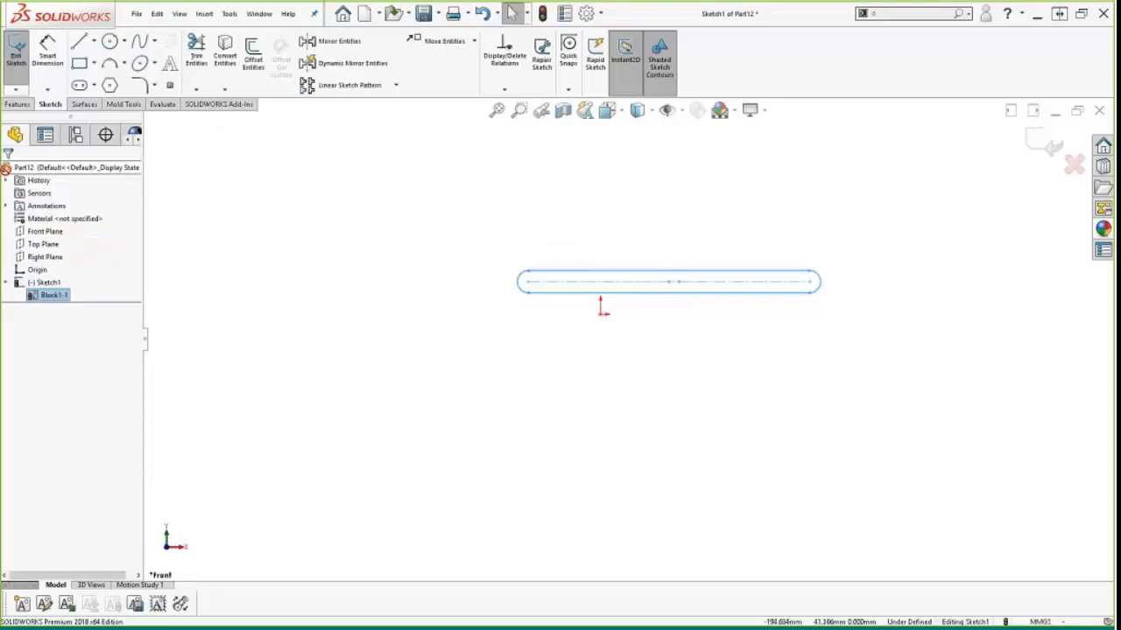
Step: Rename the new block HANDLE and paste a copy of it into the Assem5 layout
click(53, 295)
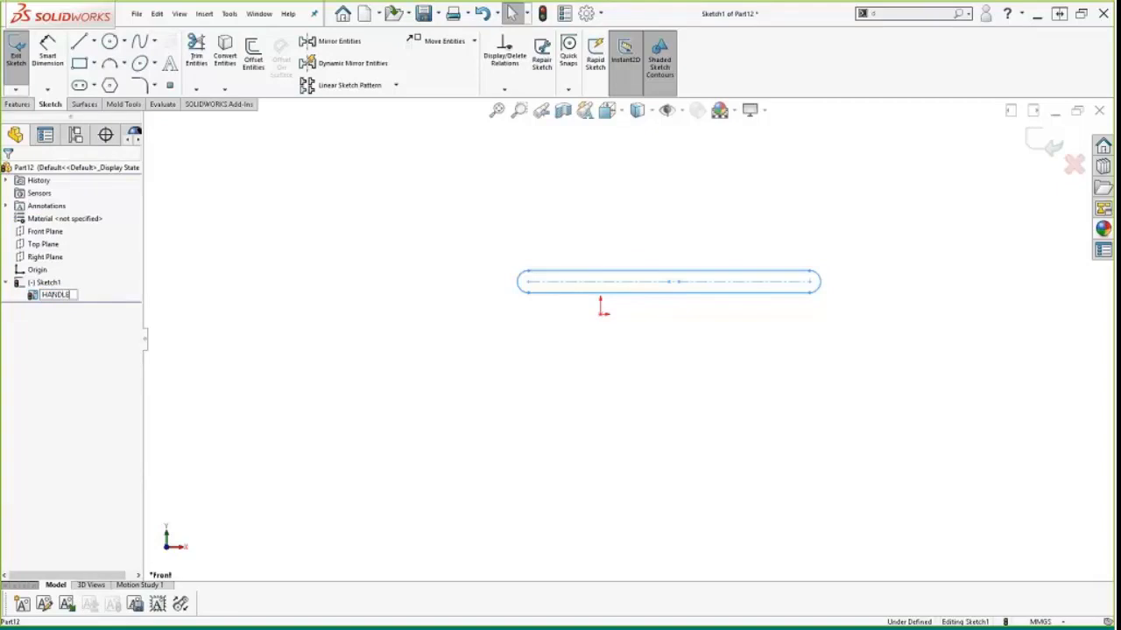
key(Return)
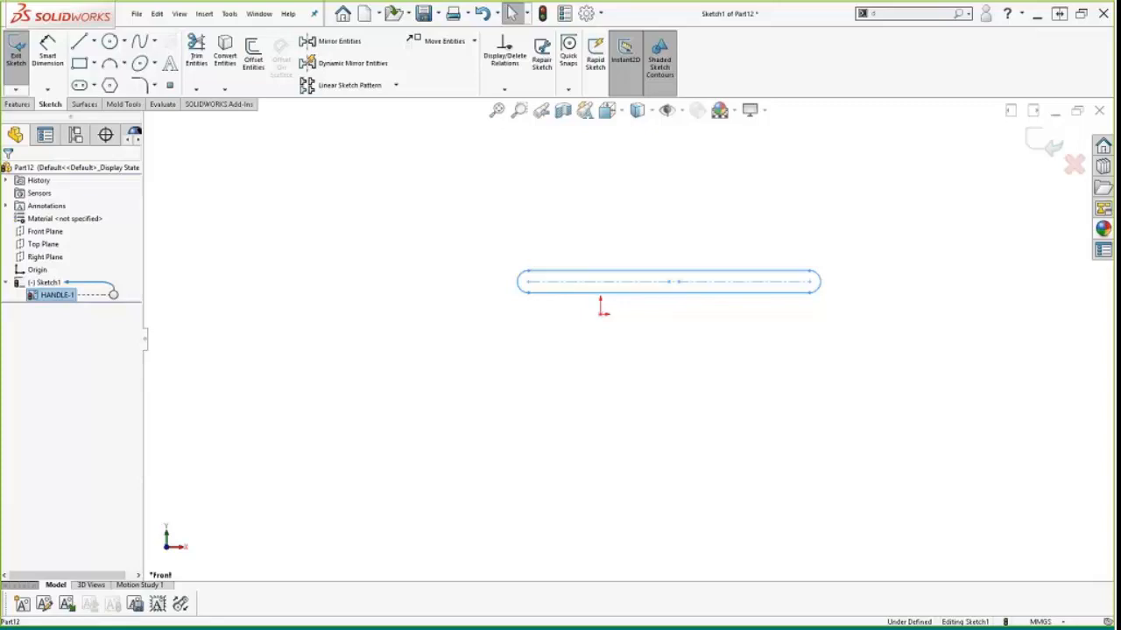
key(ctrl+Tab)
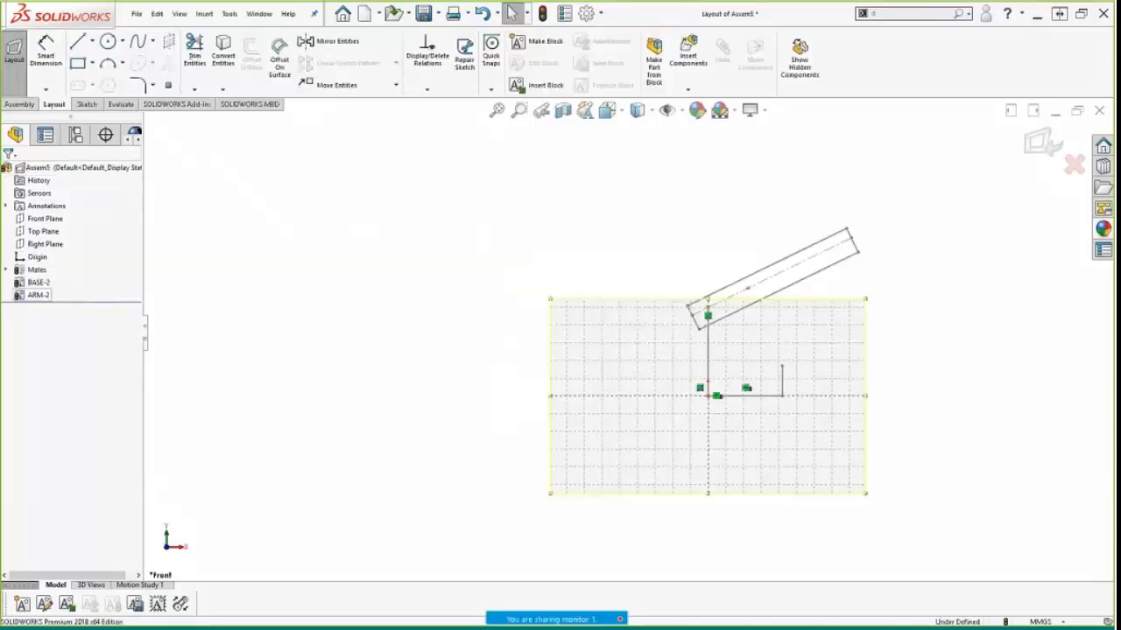
key(ctrl+v)
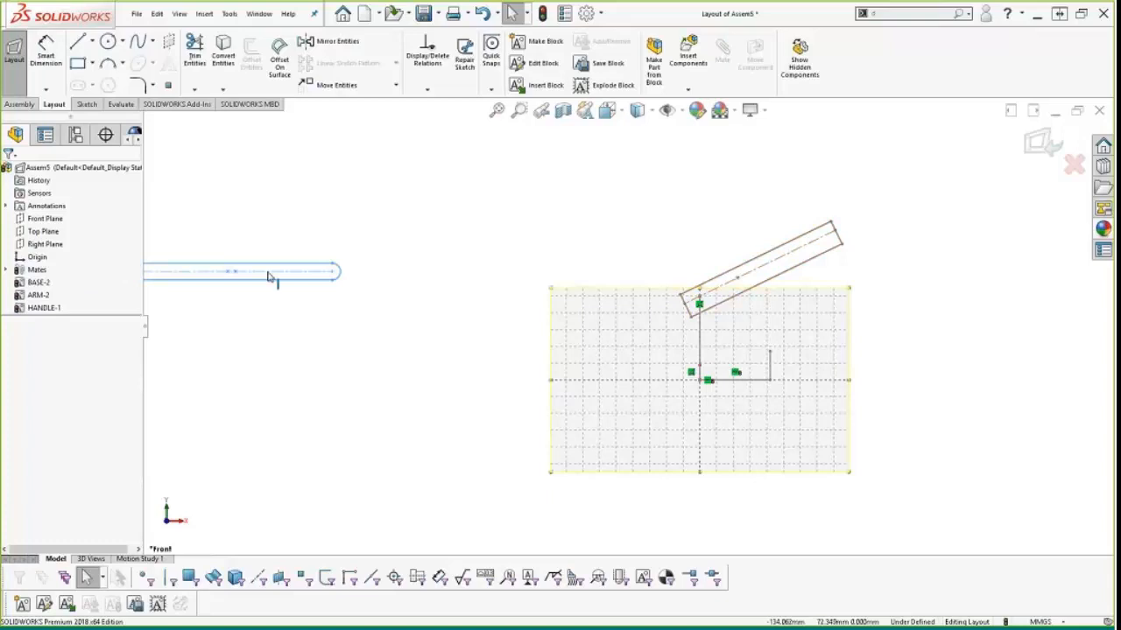
Step: Attach the HANDLE block's left arc centre to the top of the BASE block's short vertical line and swing it up to the left
drag(270, 273, 431, 249)
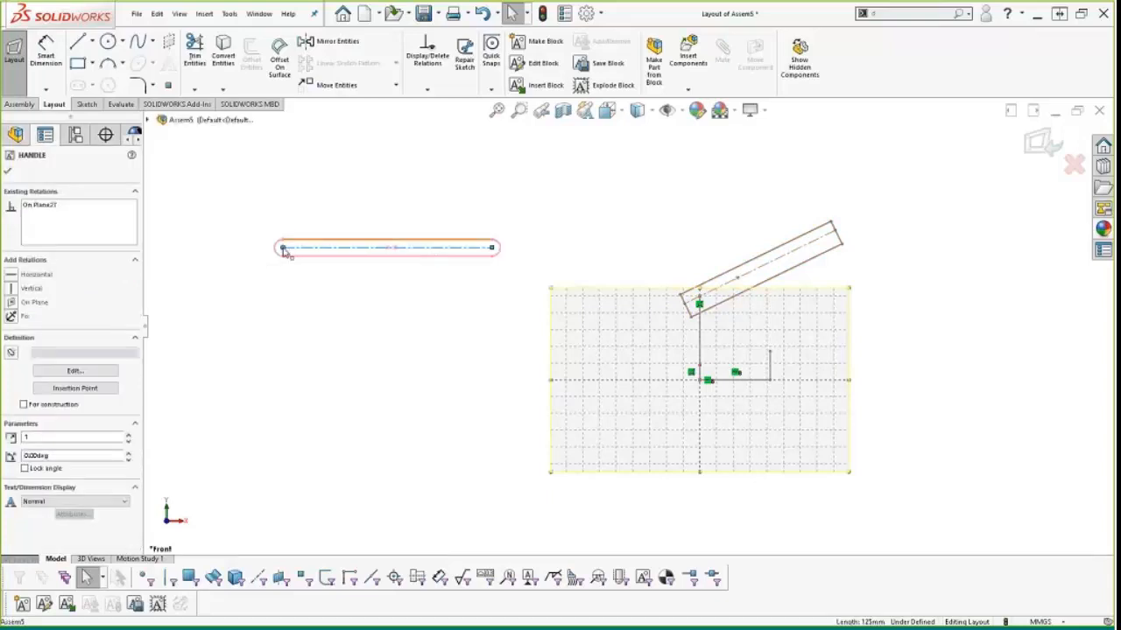
drag(283, 248, 770, 354)
drag(980, 353, 631, 196)
Step: Insert the saved Link.SLDBLK block from the Assembly Layout Blocks folder and place it above the ARM block
scroll(772, 288, down, 4)
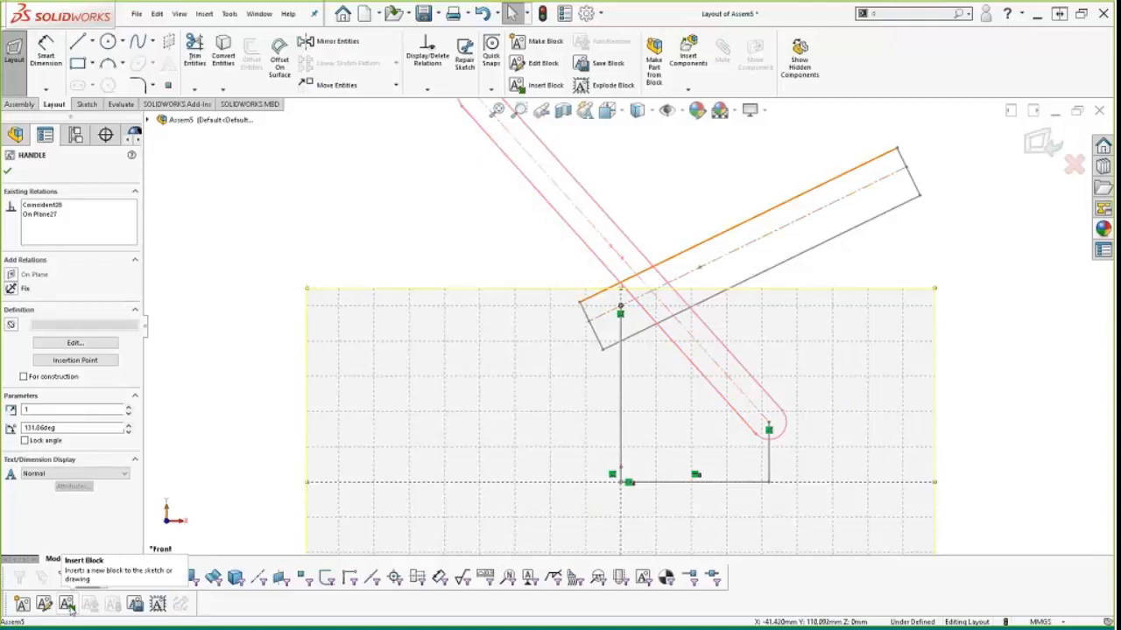
click(67, 604)
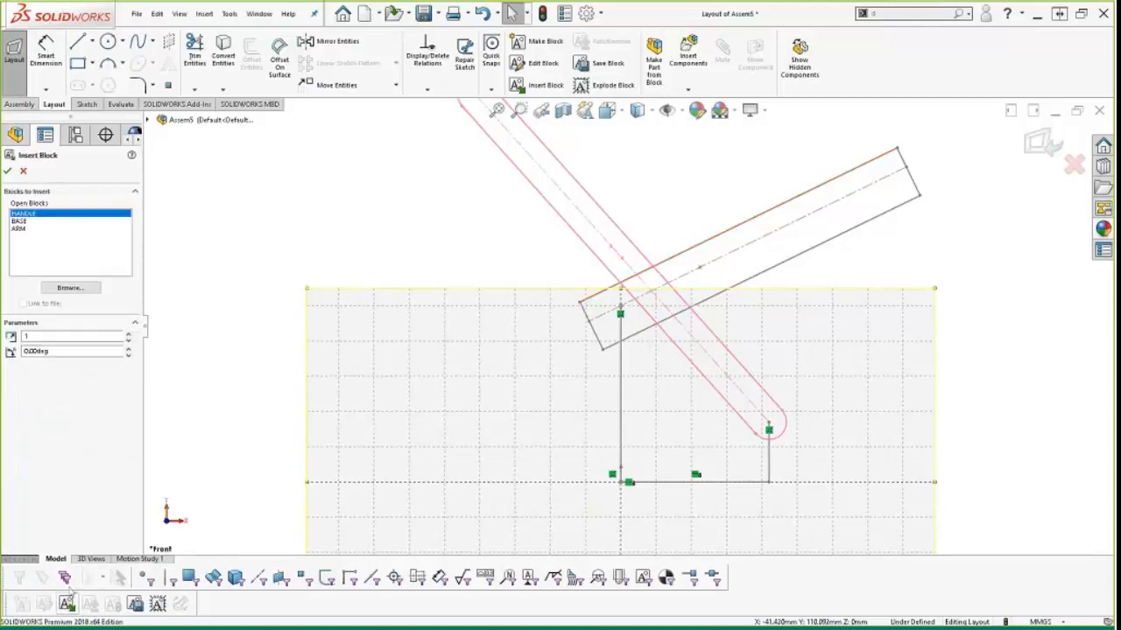
click(70, 288)
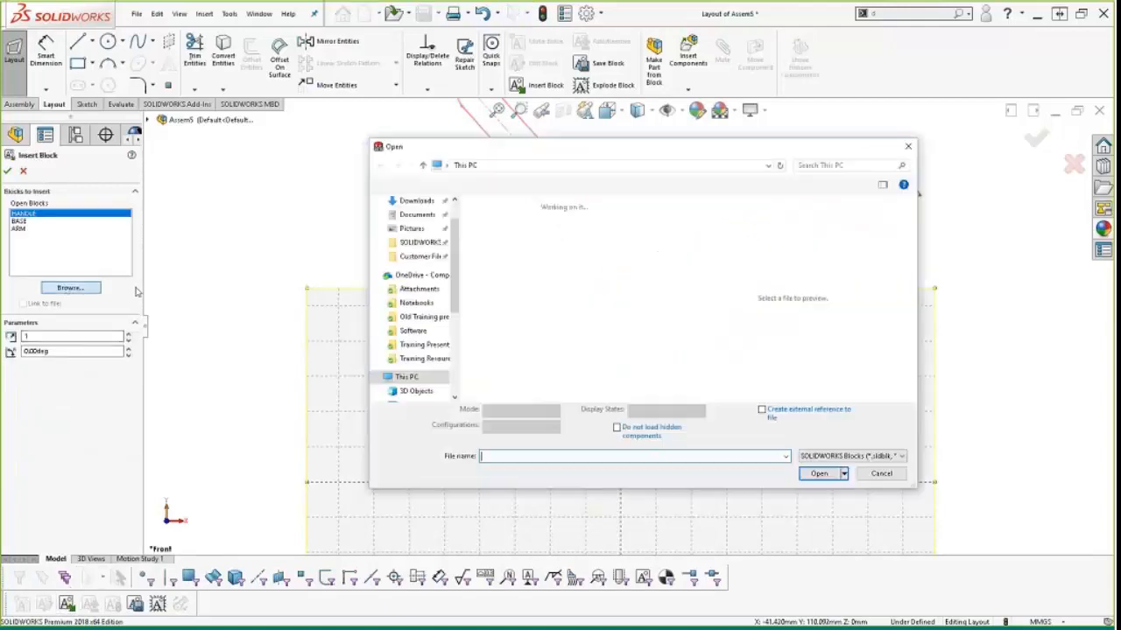
double_click(512, 260)
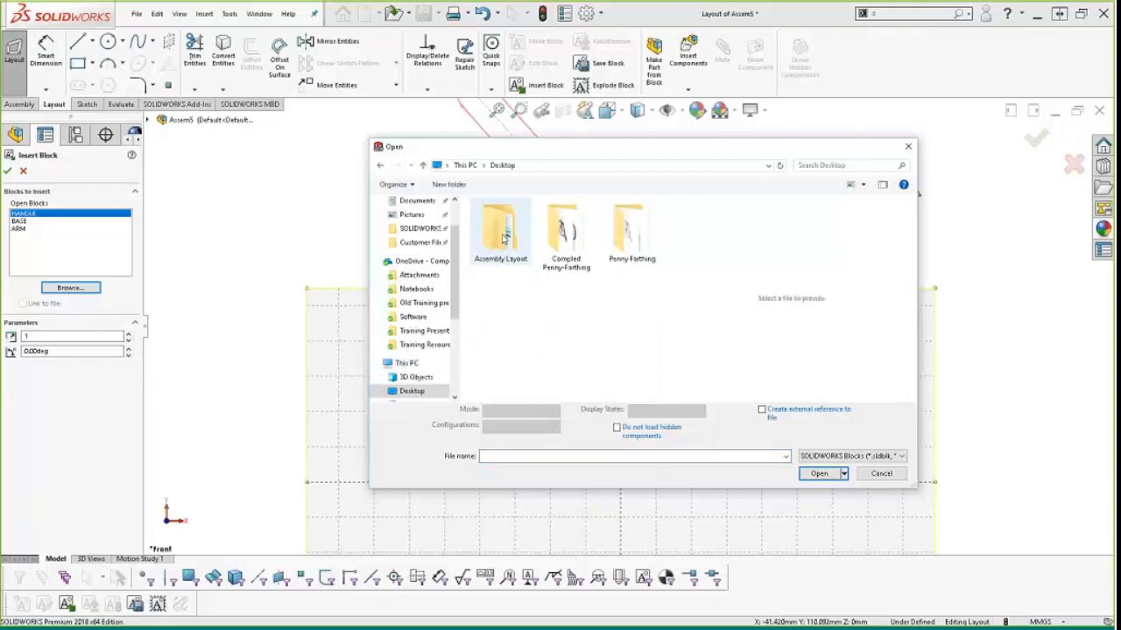
double_click(501, 232)
double_click(492, 221)
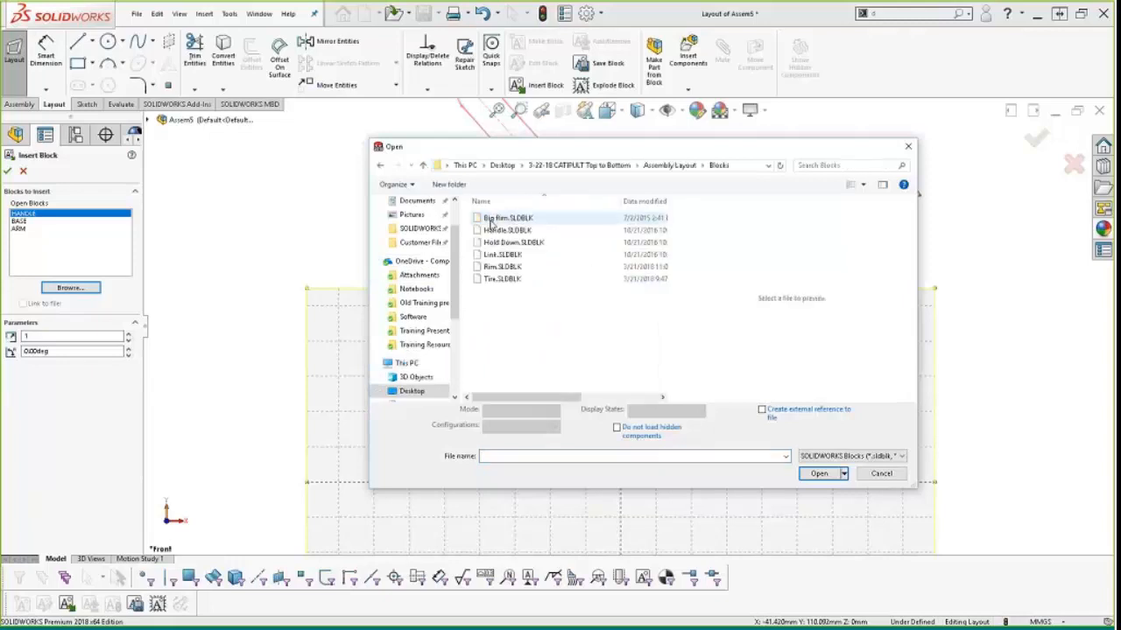
click(494, 255)
double_click(494, 255)
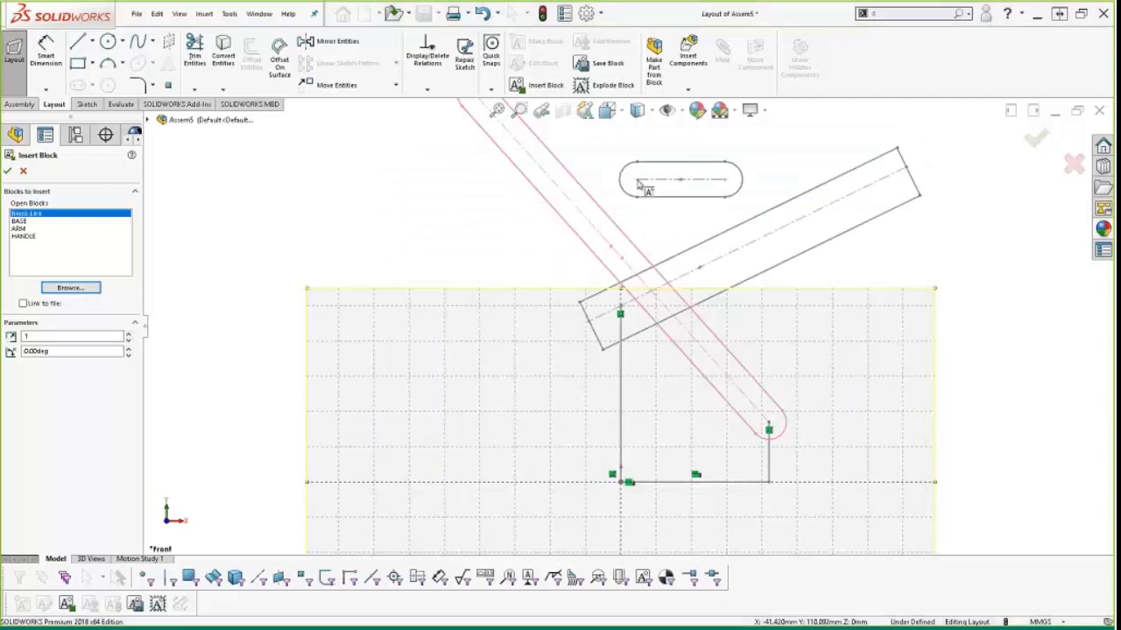
key(Escape)
Step: Connect the link's left arc centre to the point on the HANDLE and its right arc centre to the ARM's point, then swing the handle
drag(637, 180, 611, 246)
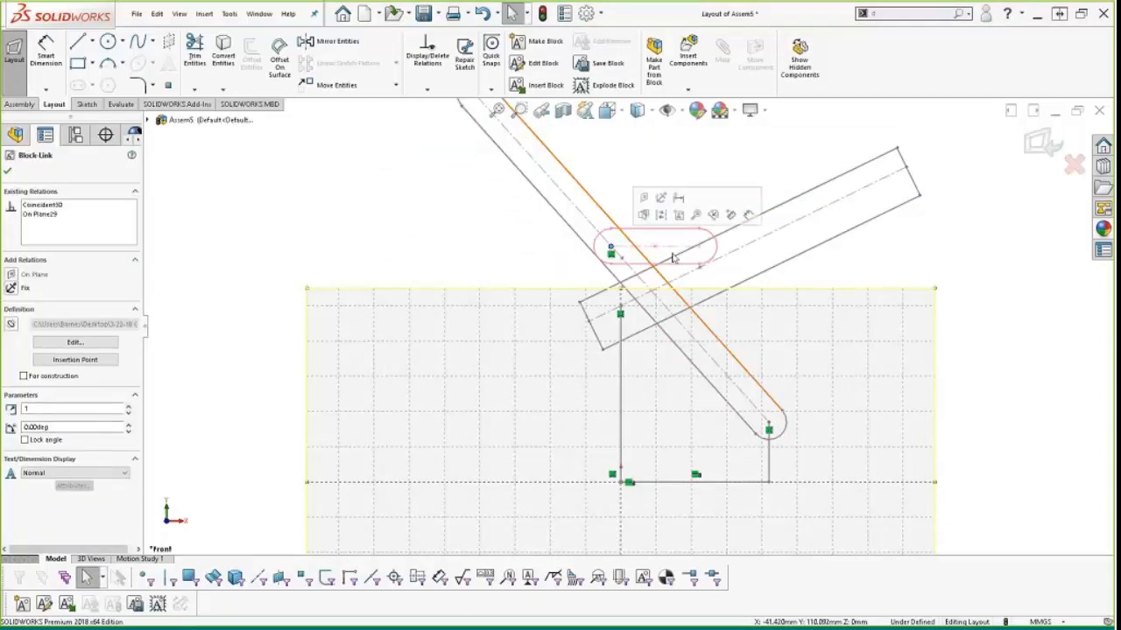
drag(700, 255, 699, 270)
scroll(667, 201, down, 3)
scroll(667, 201, down, 1)
scroll(667, 201, up, 1)
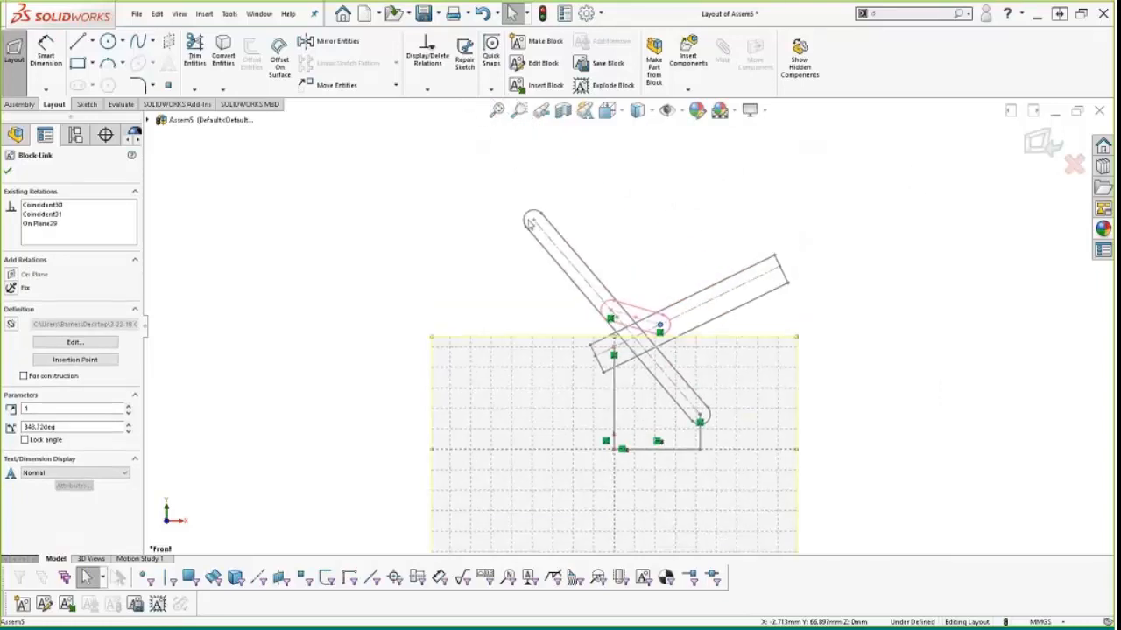
mouse_move(545, 222)
mouse_down()
mouse_move(529, 235)
mouse_move(547, 215)
mouse_move(536, 254)
mouse_move(548, 208)
mouse_up()
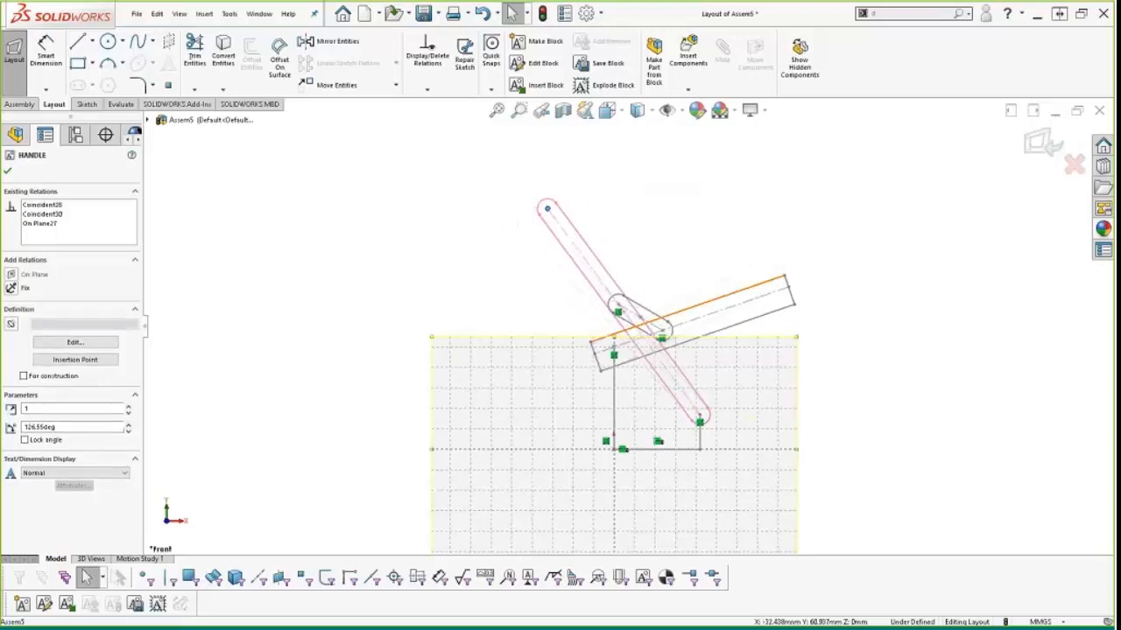
Step: Insert the saved Hold Down.SLDBLK block from the Blocks folder and place it beside the ARM's free end
click(540, 85)
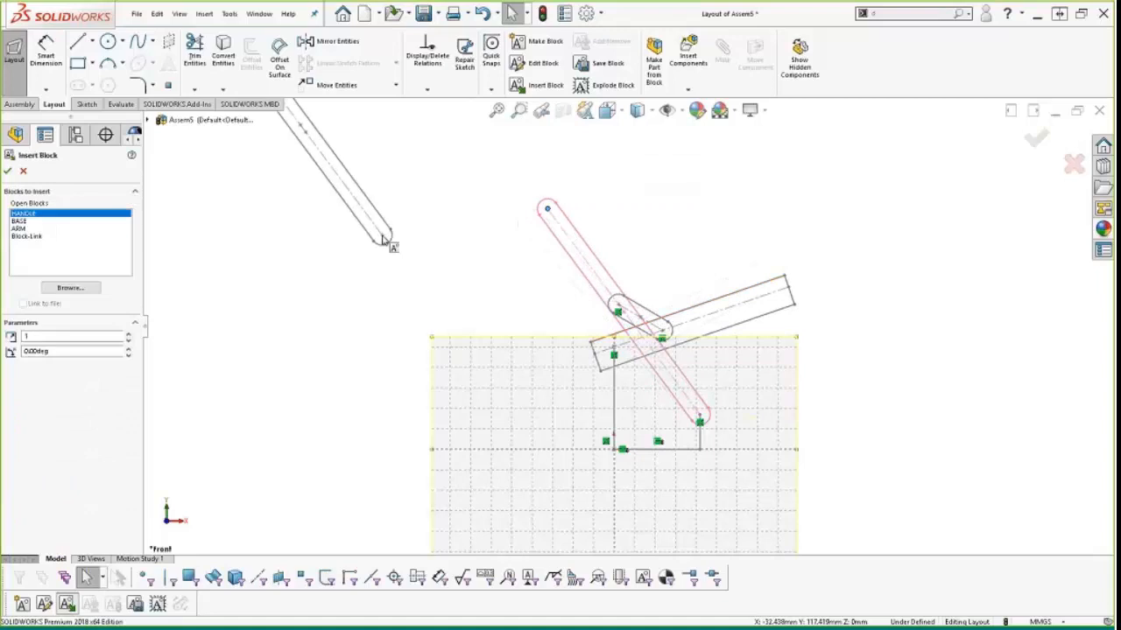
click(71, 289)
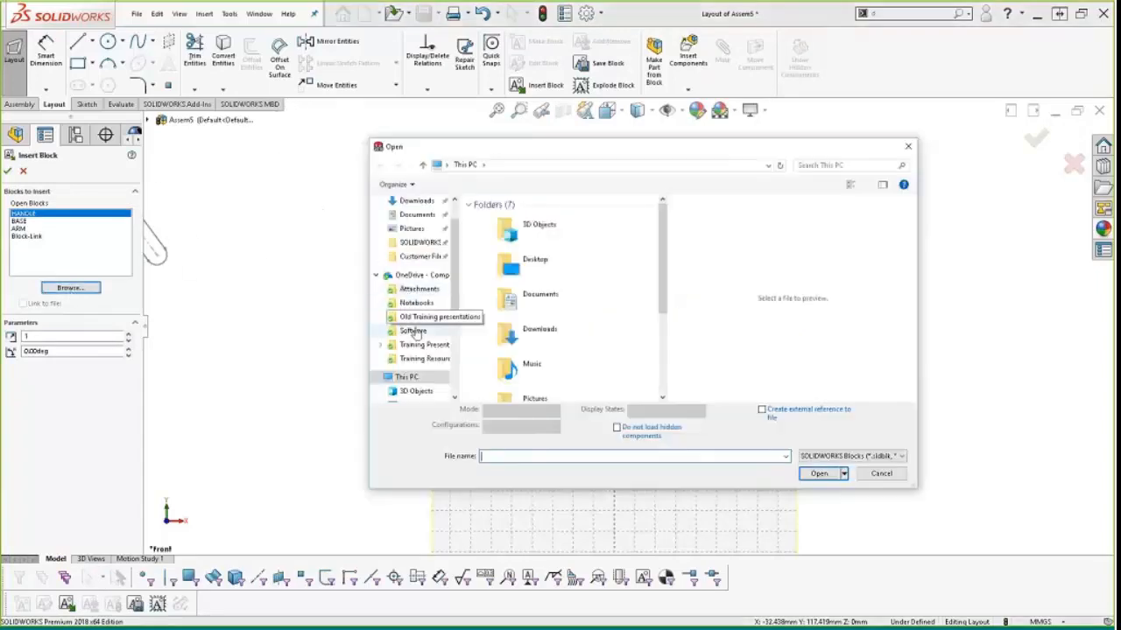
double_click(499, 265)
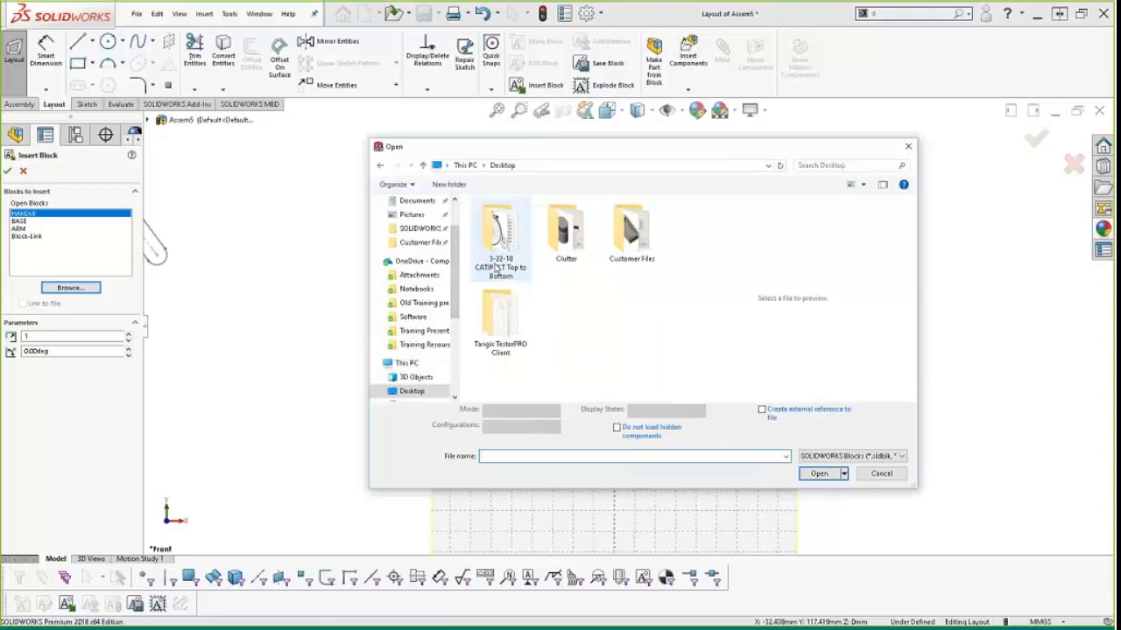
double_click(491, 239)
double_click(490, 239)
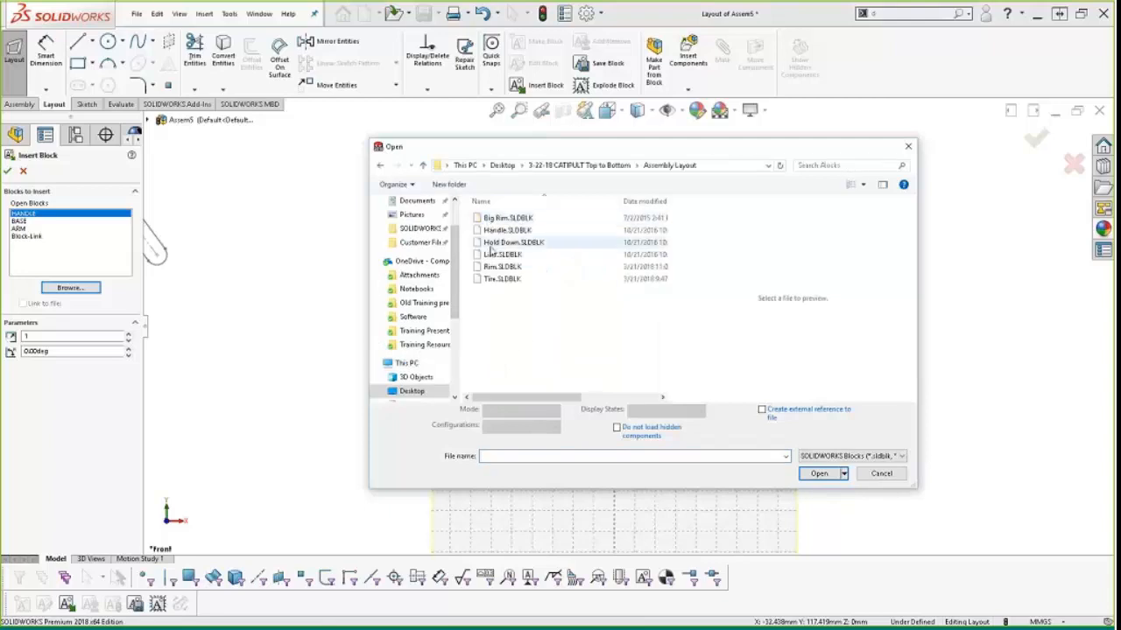
double_click(503, 243)
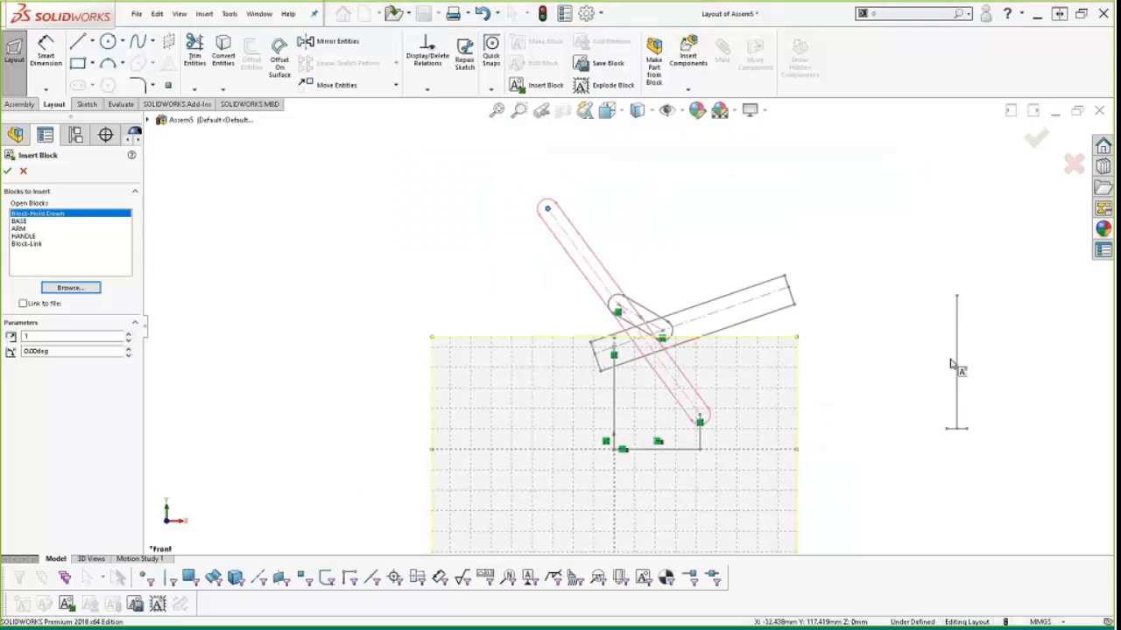
click(863, 361)
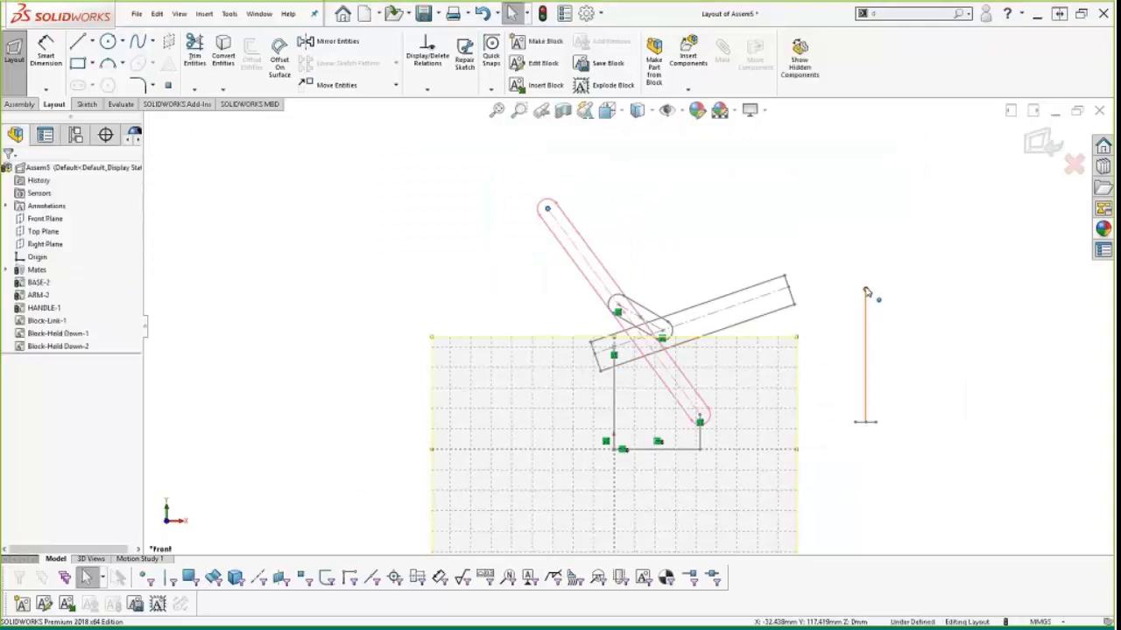
Step: Attach the Hold Down block's top endpoint to the upper corner of the ARM's free end and make its long line collinear with that end edge
drag(866, 293, 782, 337)
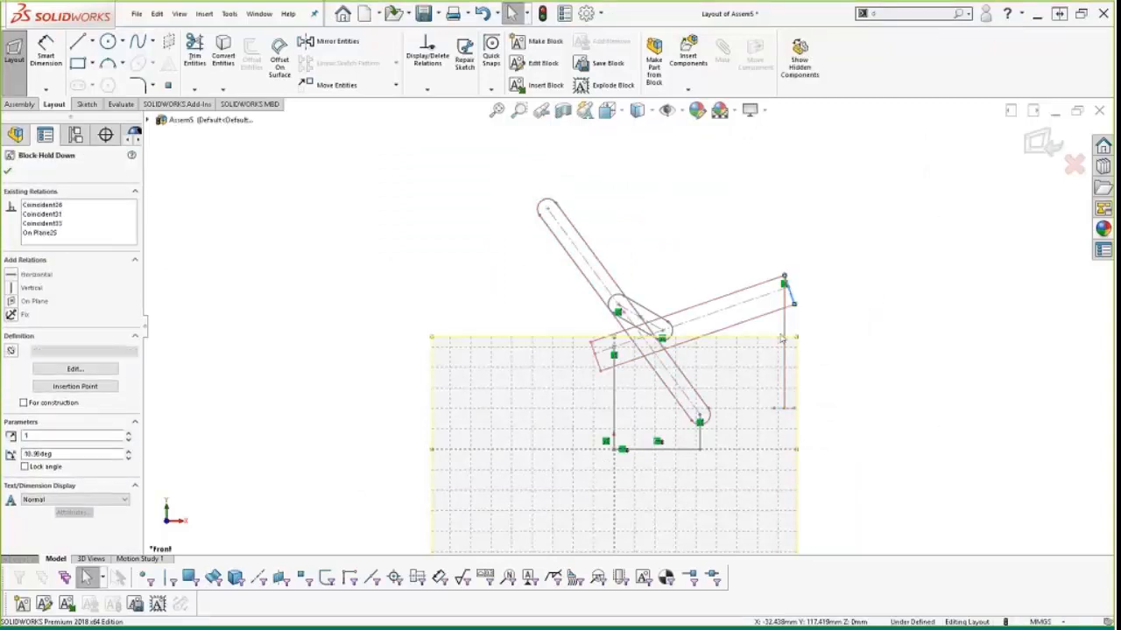
click(790, 344)
ctrl+click(792, 300)
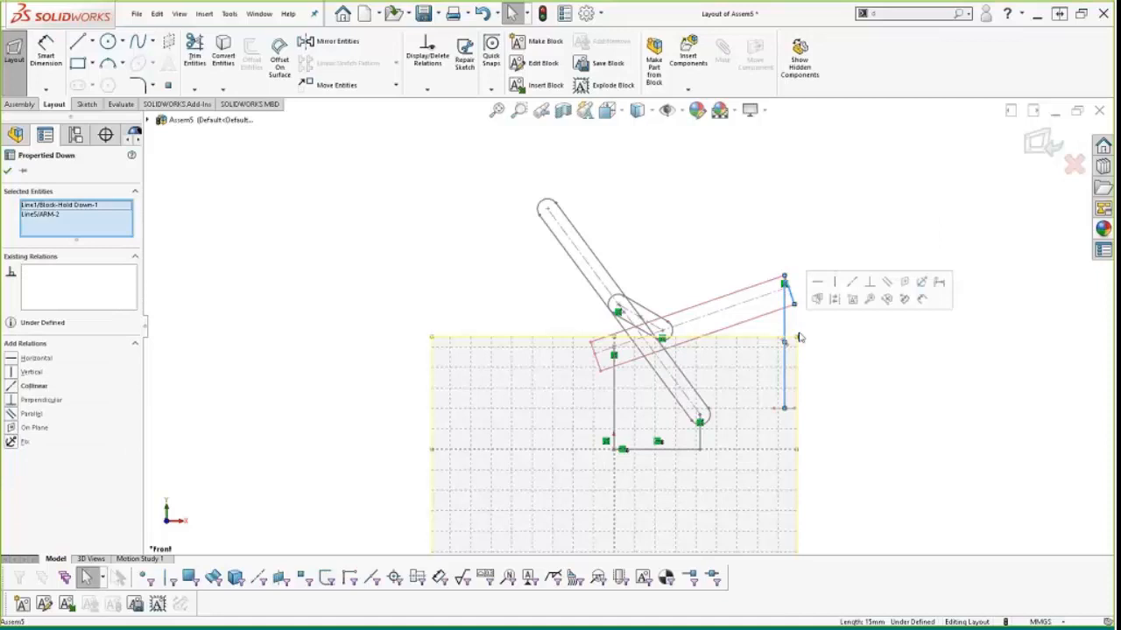
click(850, 286)
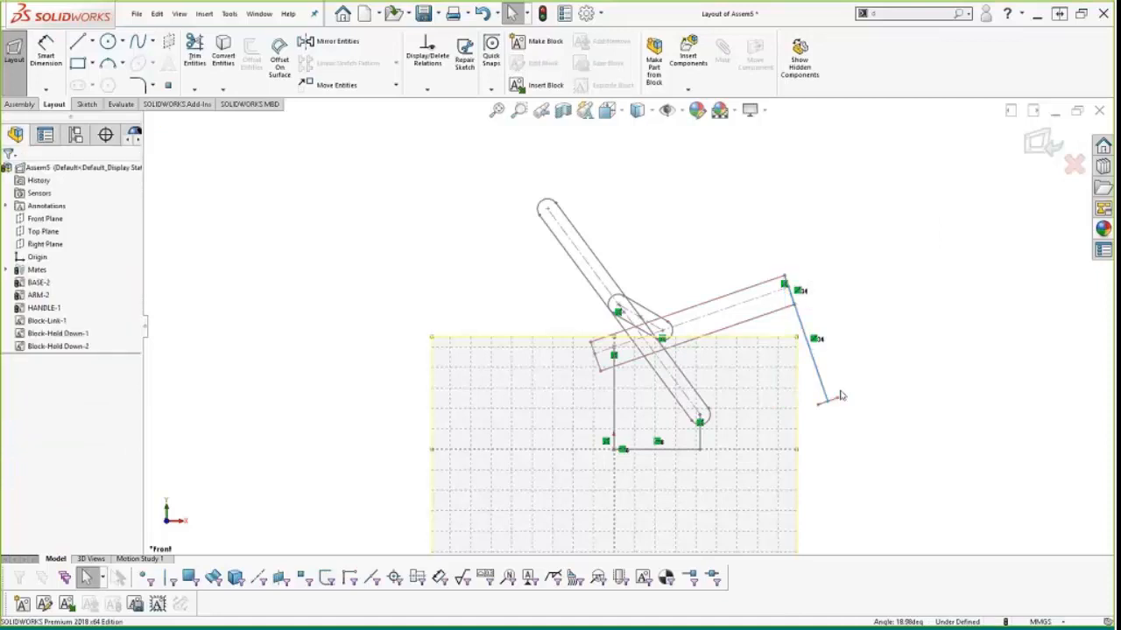
Step: Swing the HANDLE block by its free end to check how the connected linkage moves
click(546, 211)
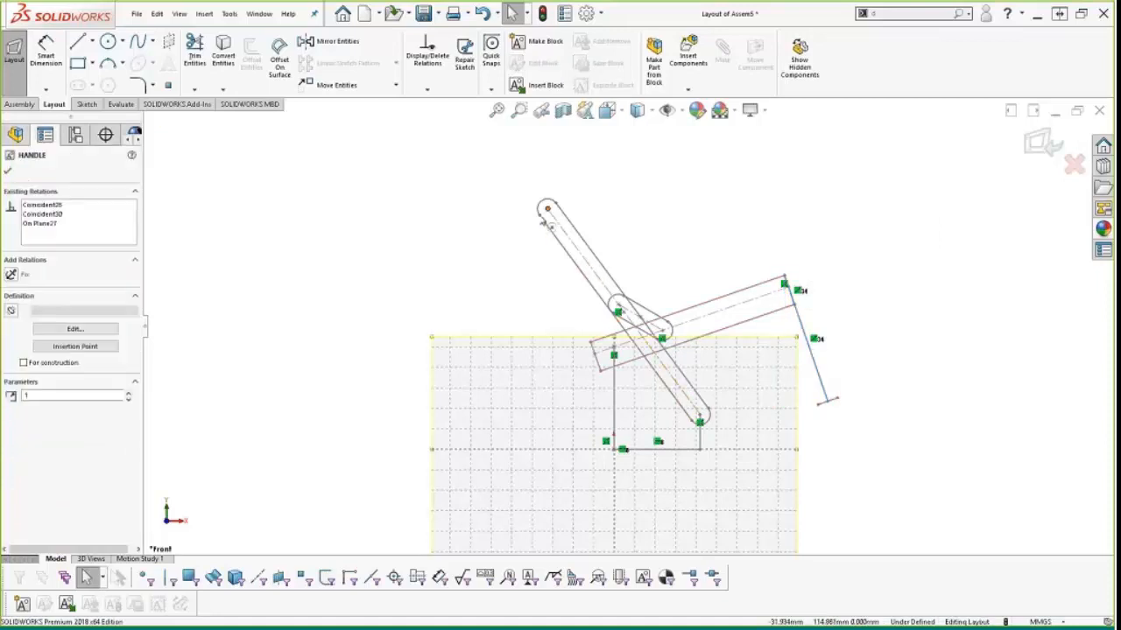
mouse_move(546, 211)
mouse_down()
mouse_move(592, 196)
mouse_move(546, 250)
mouse_move(545, 220)
mouse_move(571, 219)
mouse_move(548, 236)
mouse_move(543, 225)
mouse_move(561, 213)
mouse_move(579, 238)
mouse_move(555, 230)
mouse_up()
scroll(654, 329, down, 5)
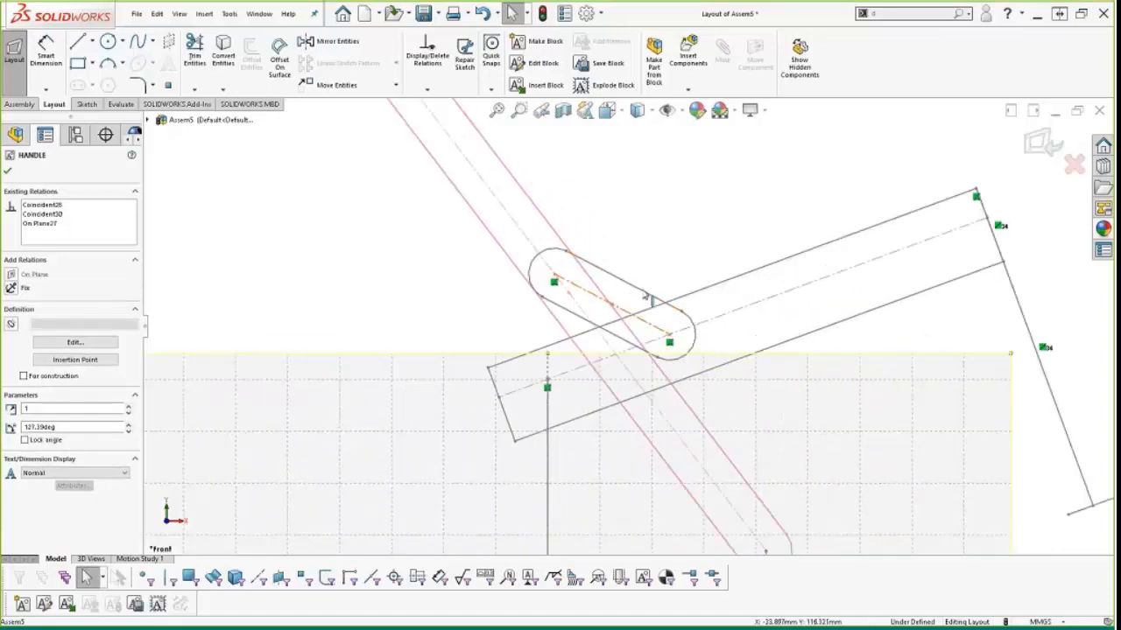
Step: Edit the link block, set its centre-to-centre length to 30 mm, and return to the layout
double_click(644, 295)
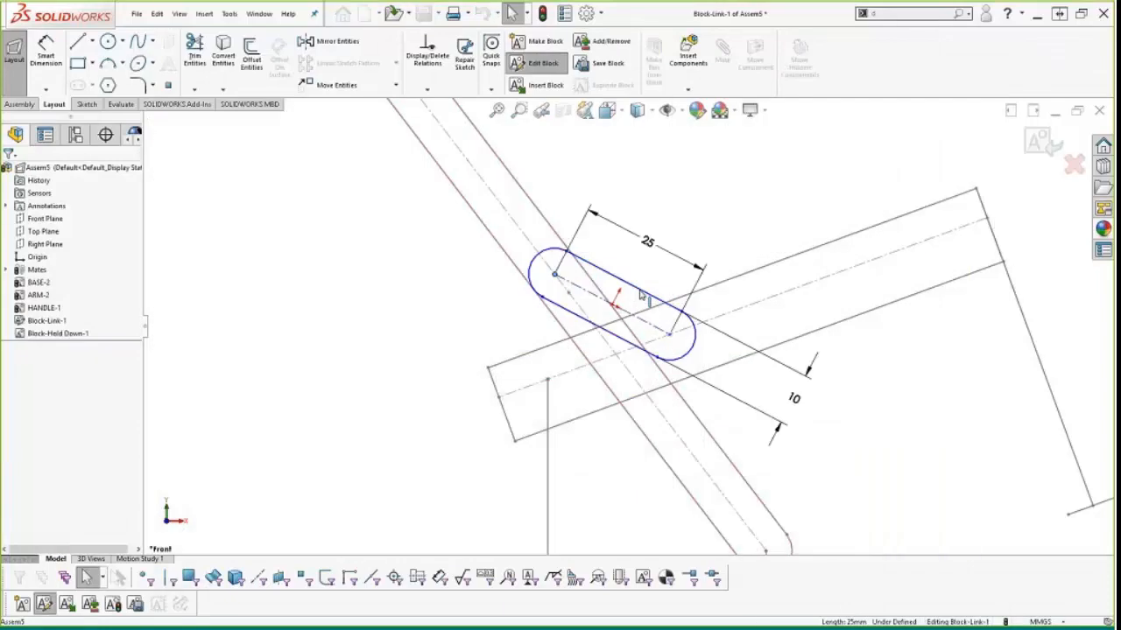
double_click(647, 243)
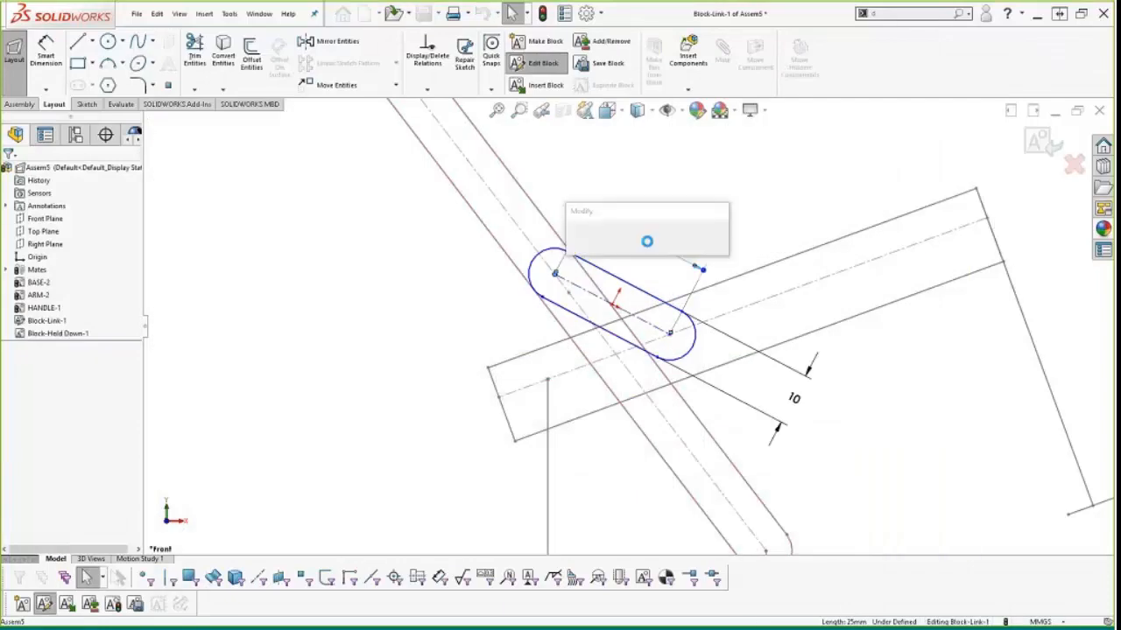
text(30)
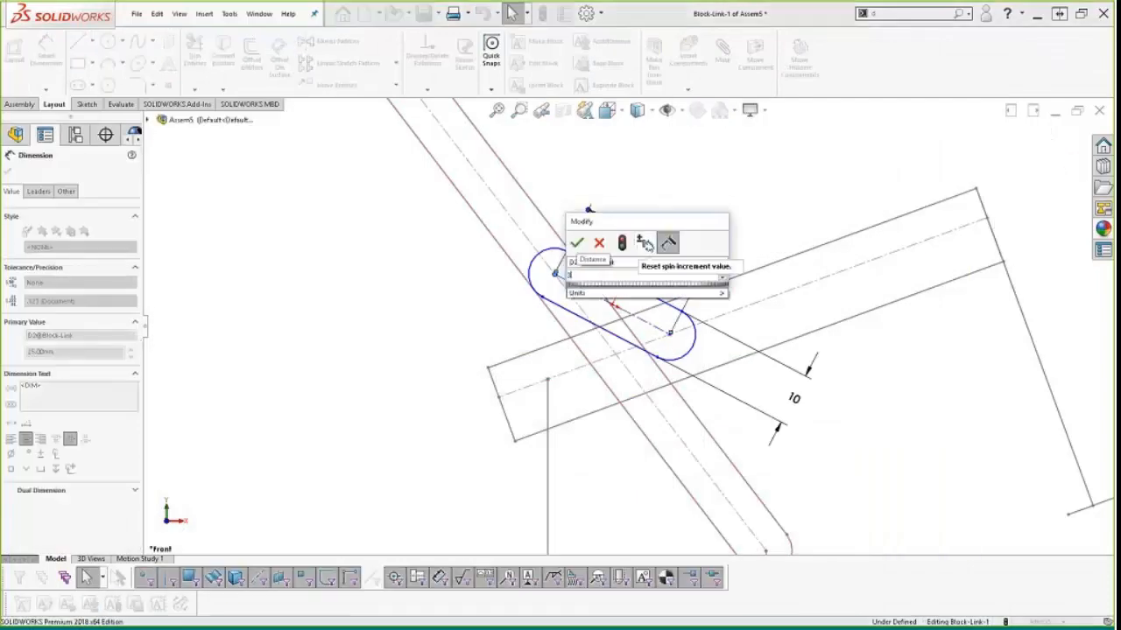
key(Return)
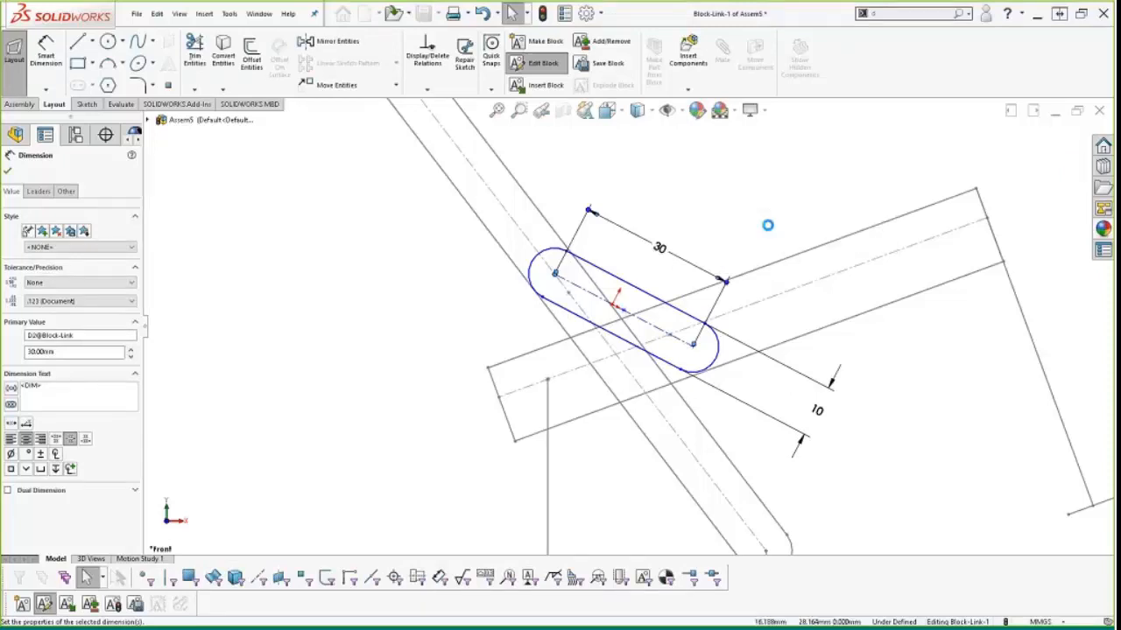
click(769, 228)
double_click(768, 227)
Step: Swing the HANDLE block by its upper end until the ARM lies closer to horizontal
scroll(727, 251, up, 4)
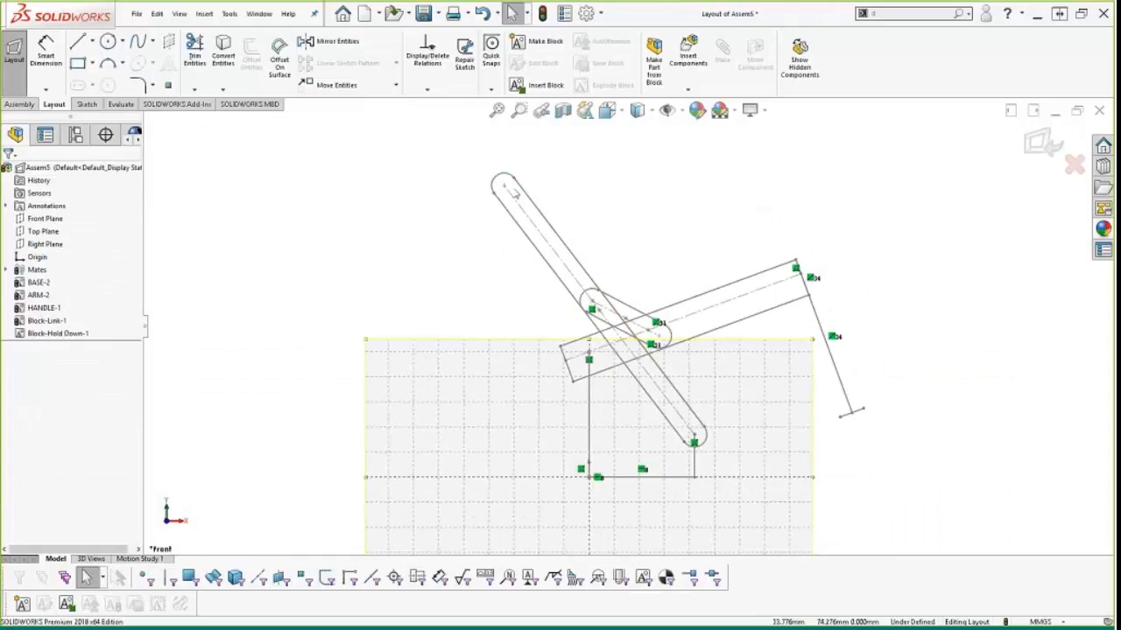
mouse_move(503, 186)
mouse_down()
mouse_move(470, 197)
mouse_move(507, 181)
mouse_move(471, 199)
mouse_move(501, 181)
mouse_move(471, 196)
mouse_move(496, 190)
mouse_up()
scroll(649, 409, down, 2)
scroll(644, 402, up, 4)
scroll(643, 401, down, 2)
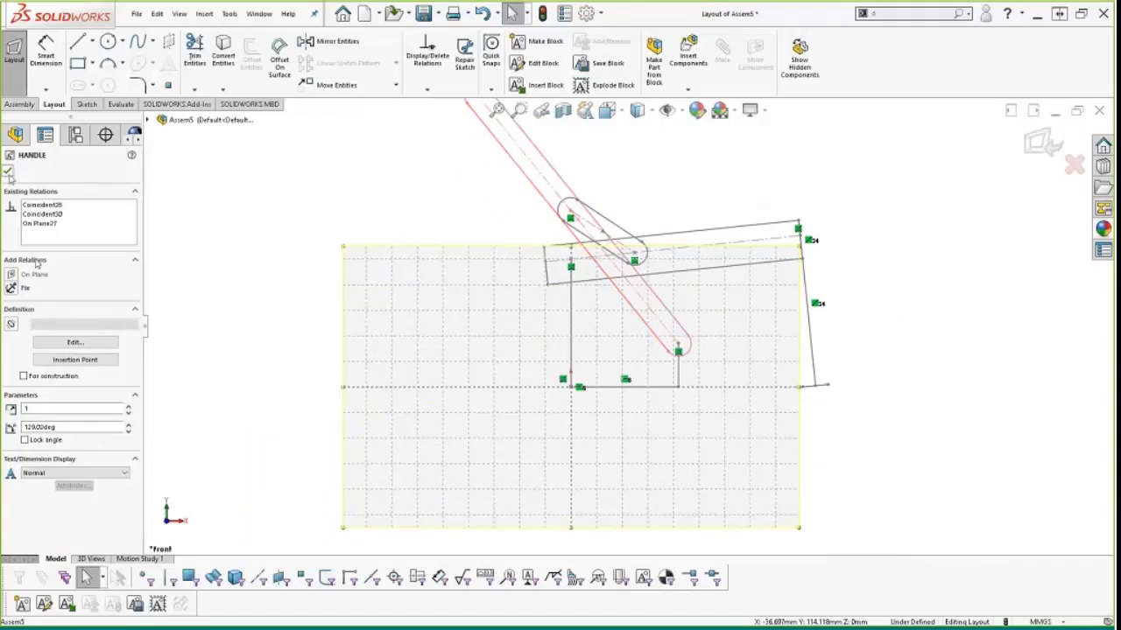
click(8, 173)
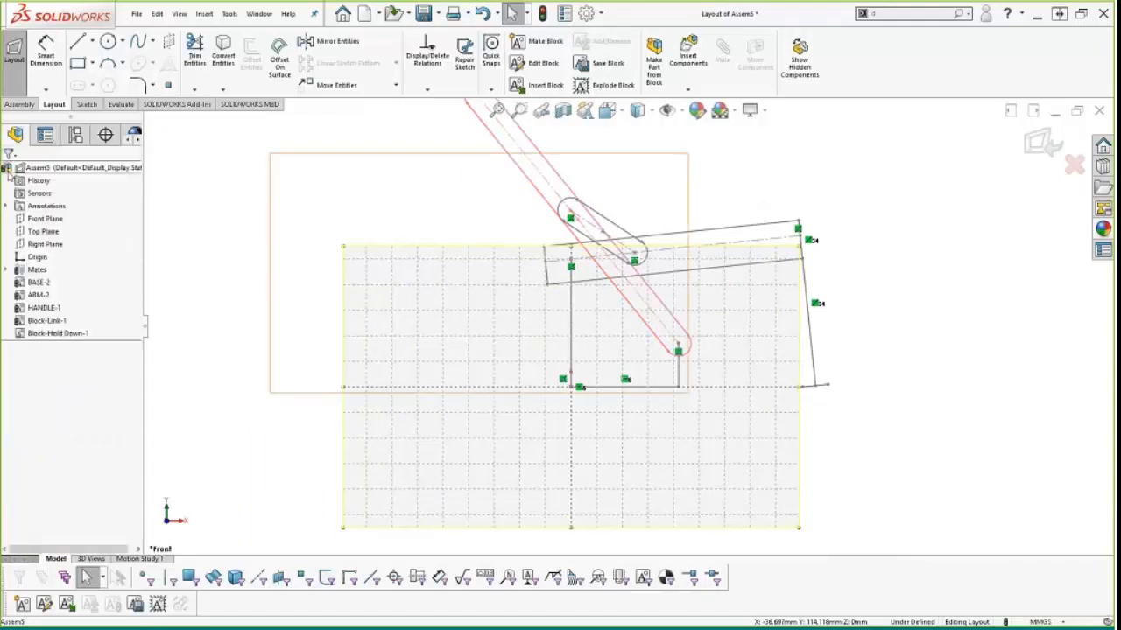
Step: Make a part from the BASE block with the On Block constraint and the Part_MM template
right_click(35, 284)
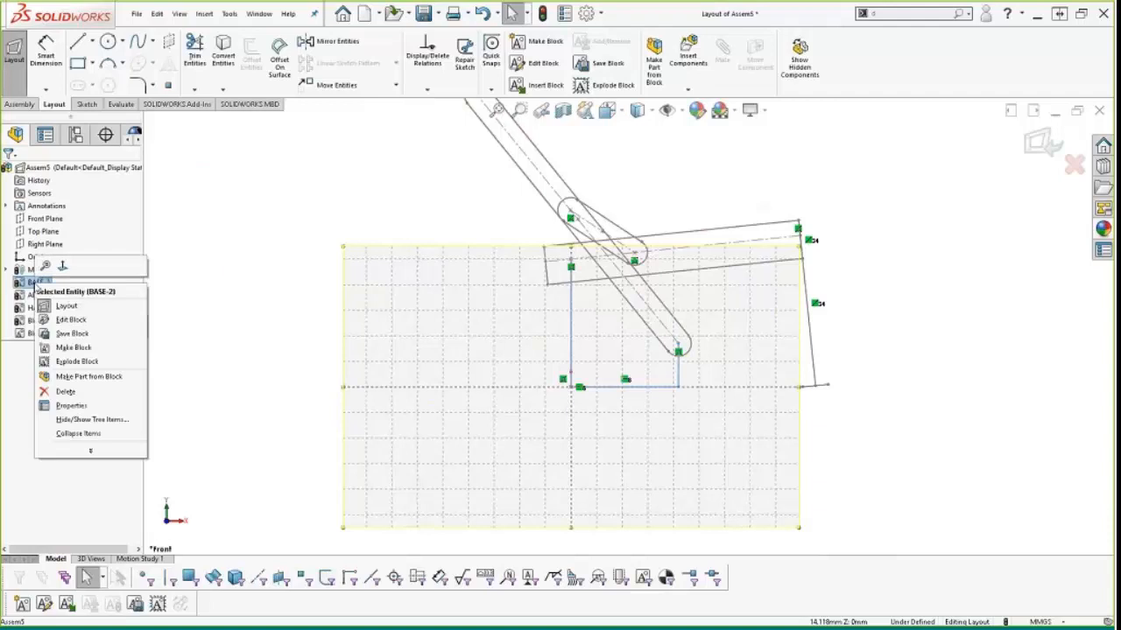
click(63, 376)
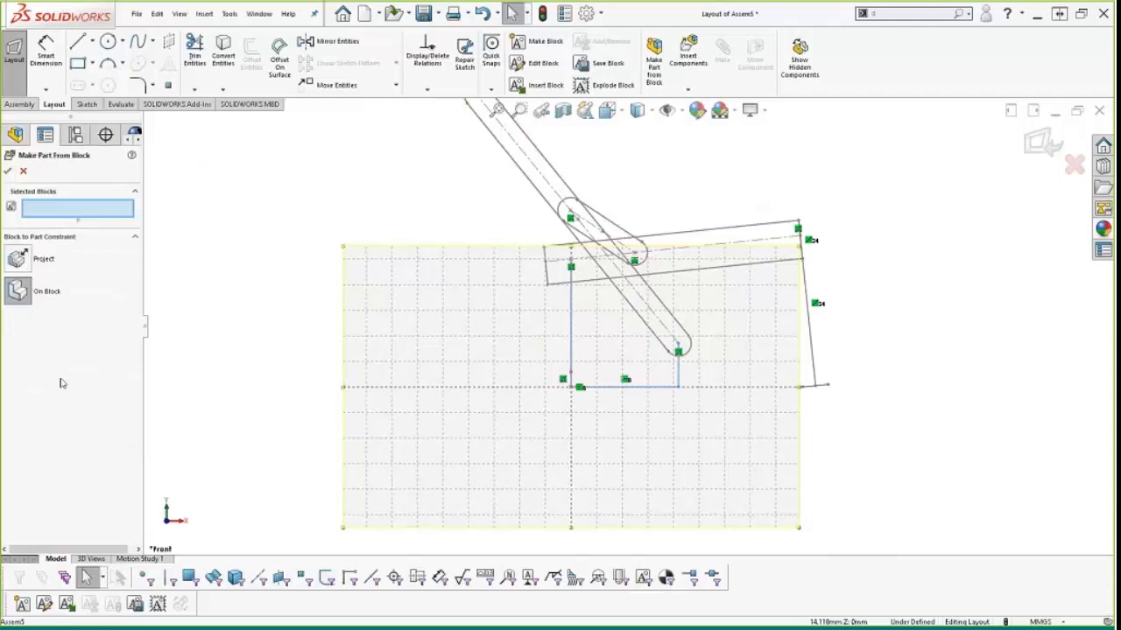
click(8, 172)
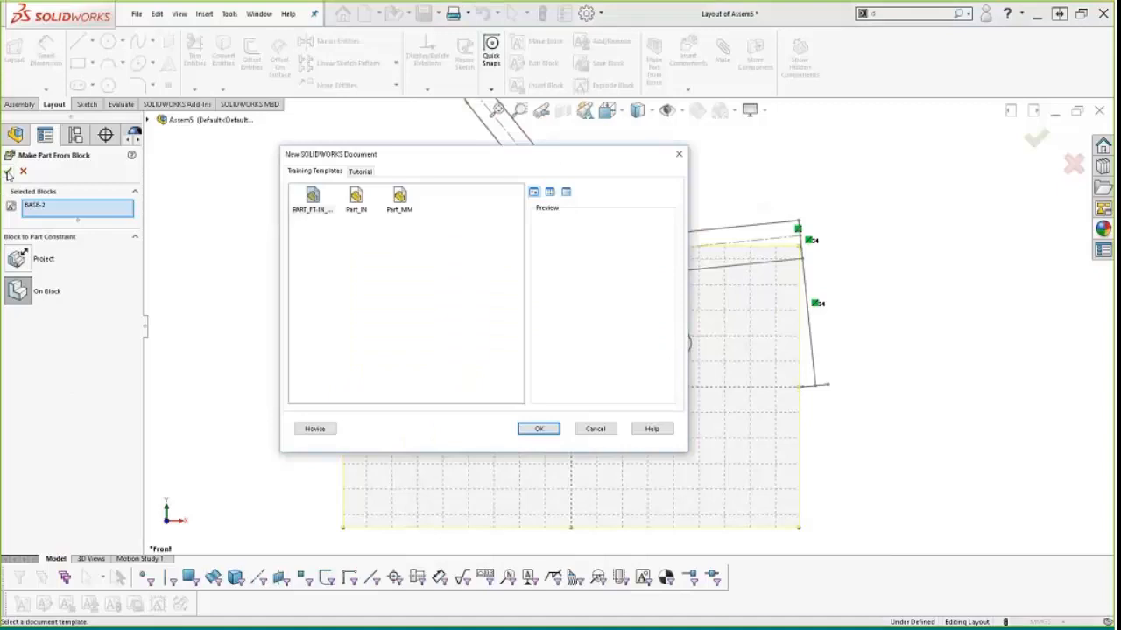
double_click(400, 198)
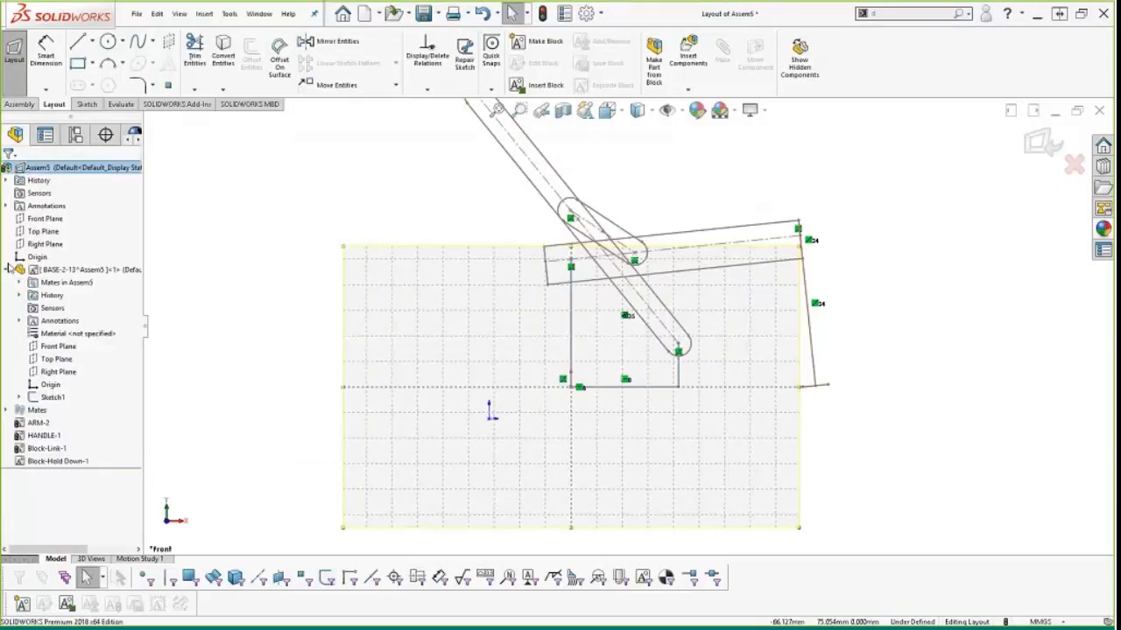
Step: Edit the new BASE part within the assembly and start a sketch on its Front Plane
click(56, 349)
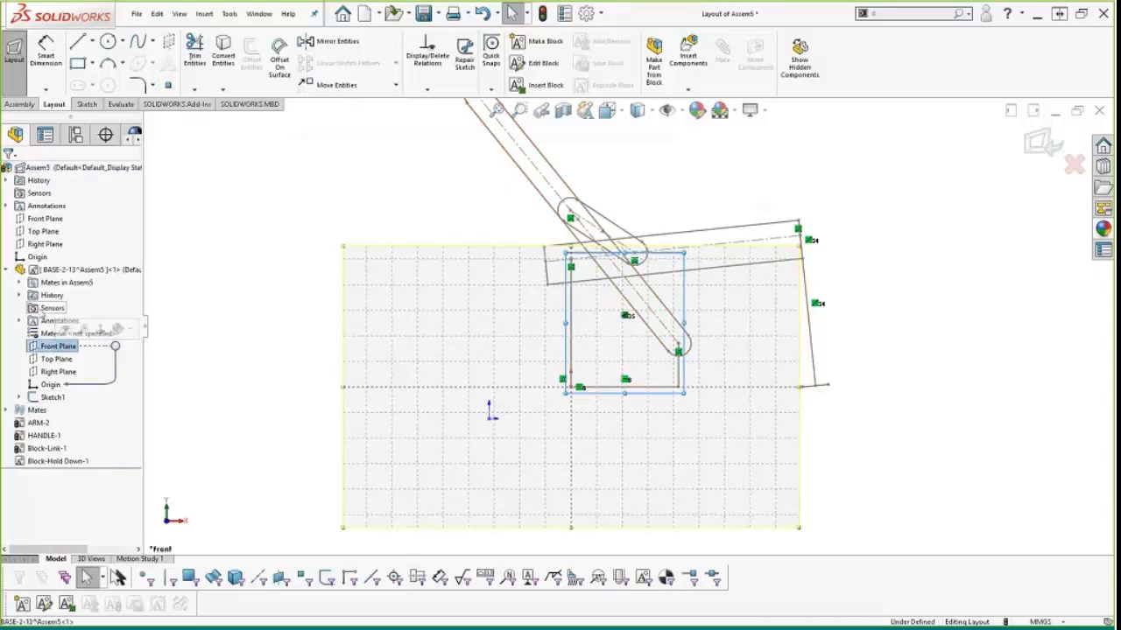
click(72, 272)
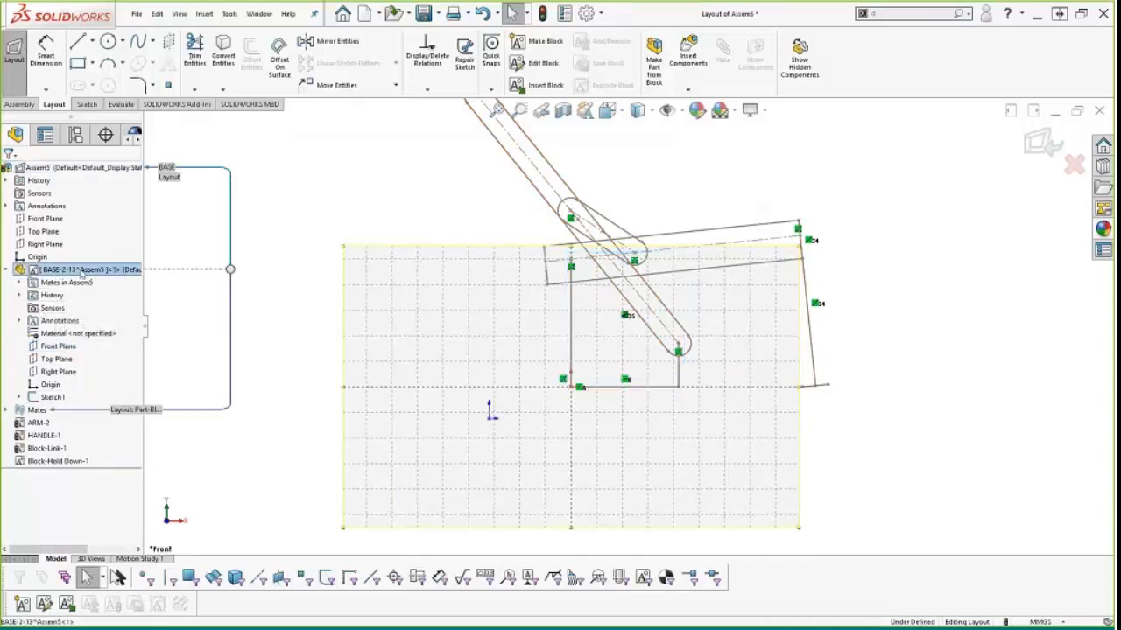
right_click(81, 274)
click(138, 234)
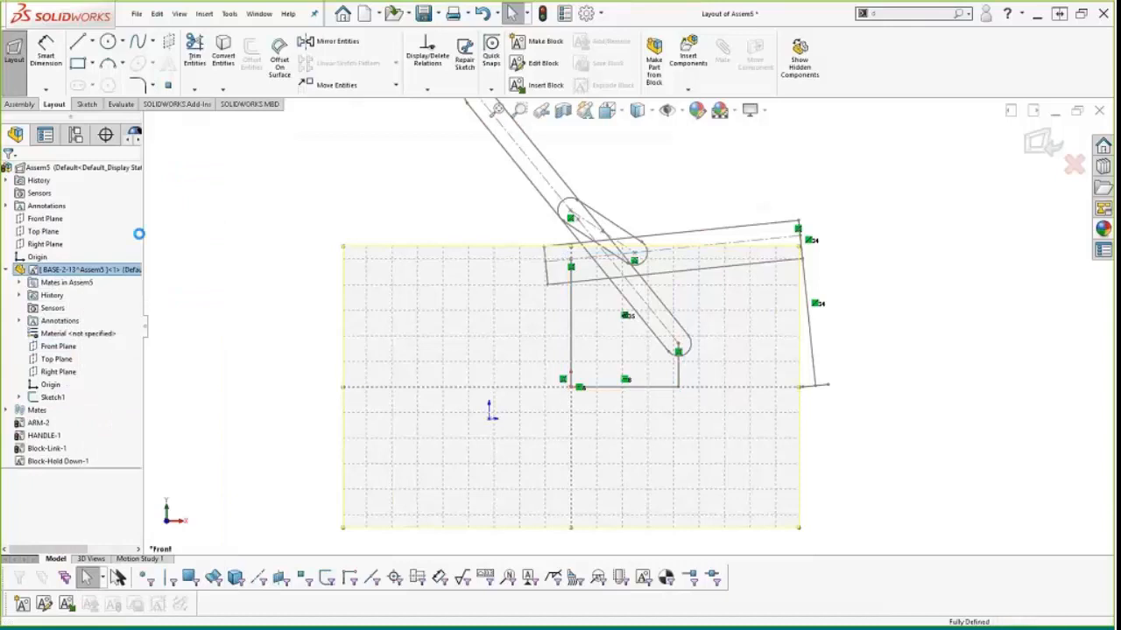
click(54, 347)
click(65, 330)
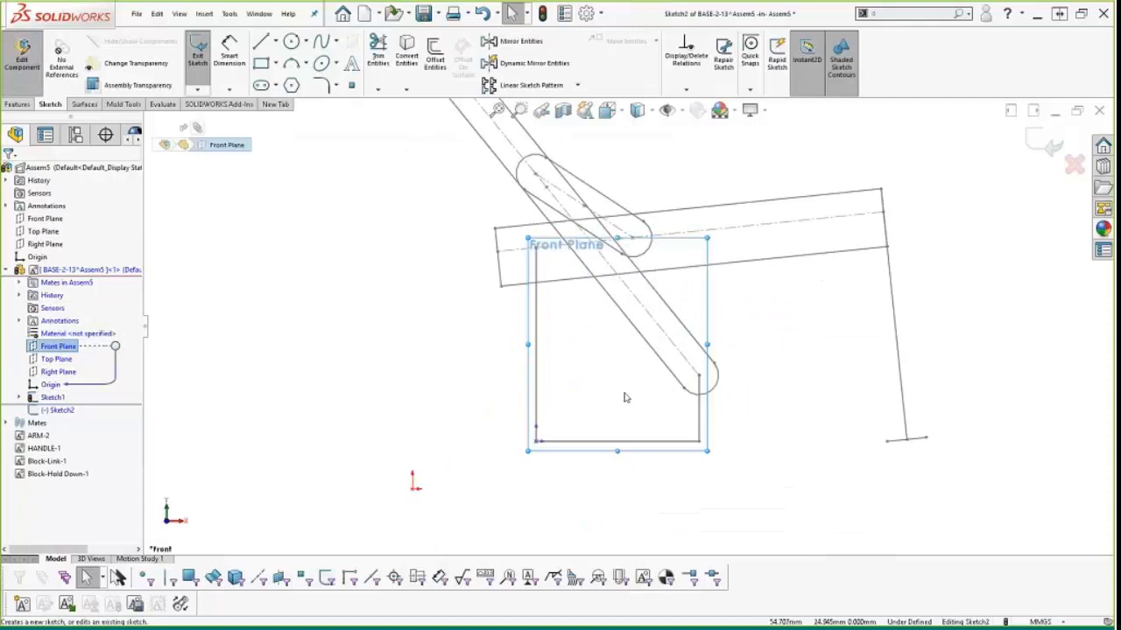
Step: Sketch the right, bottom and stepped left edges of a profile around the BASE block using horizontal and vertical lines
key(l)
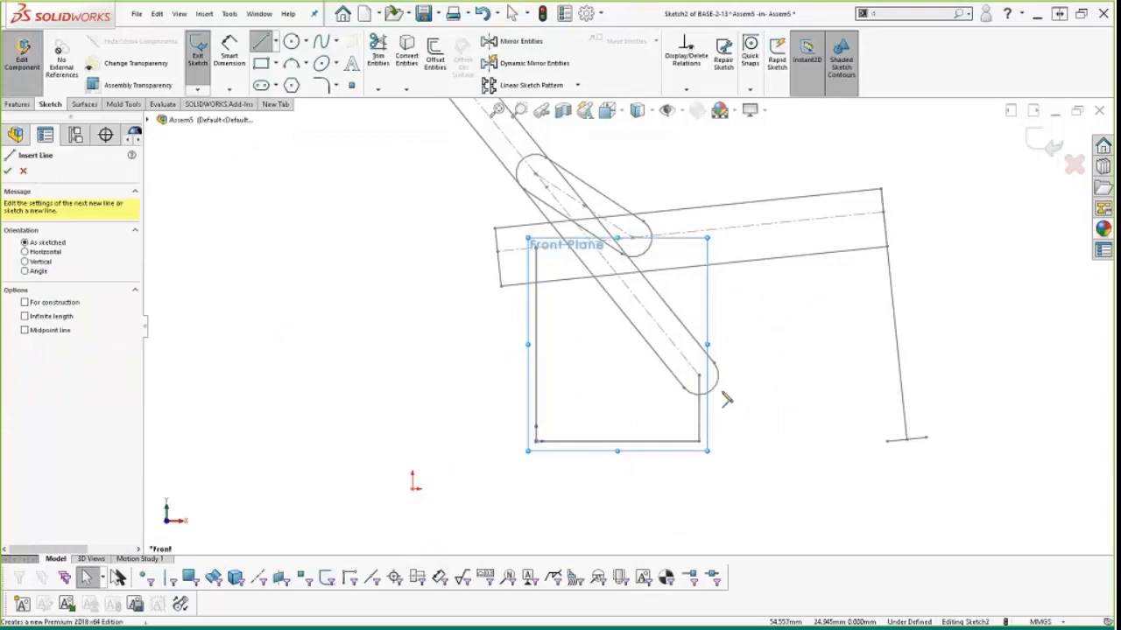
click(736, 373)
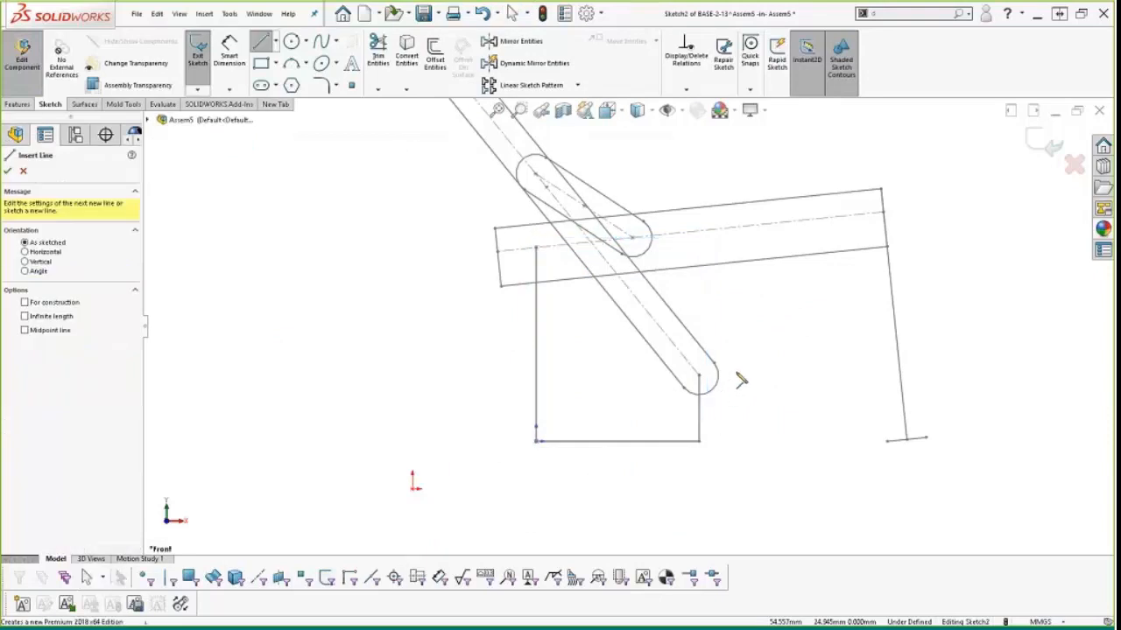
click(736, 451)
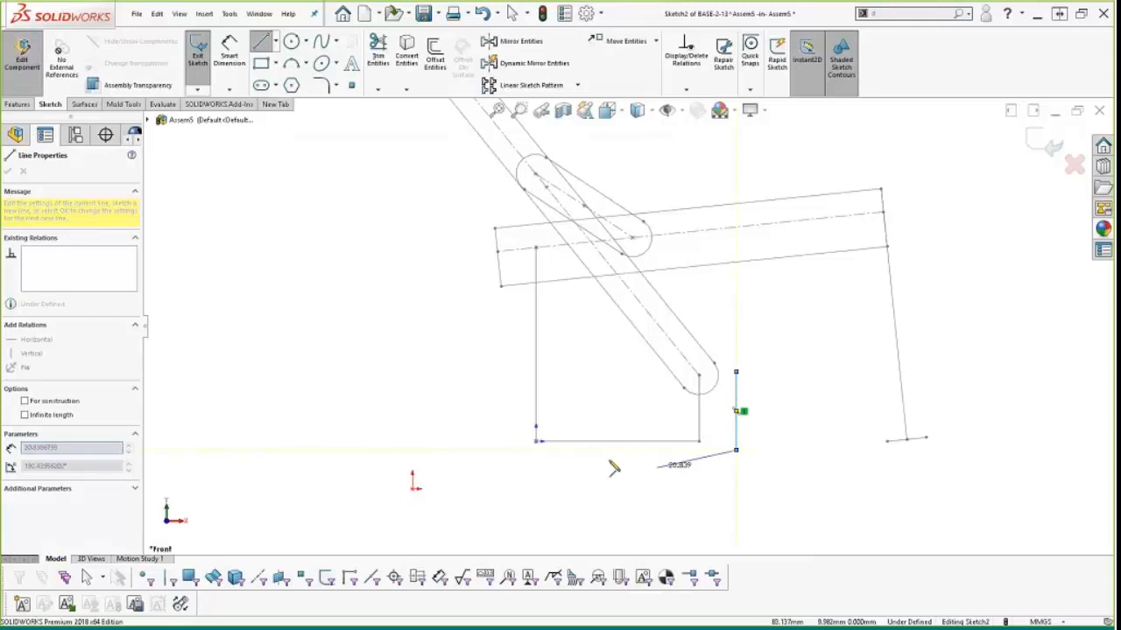
click(512, 419)
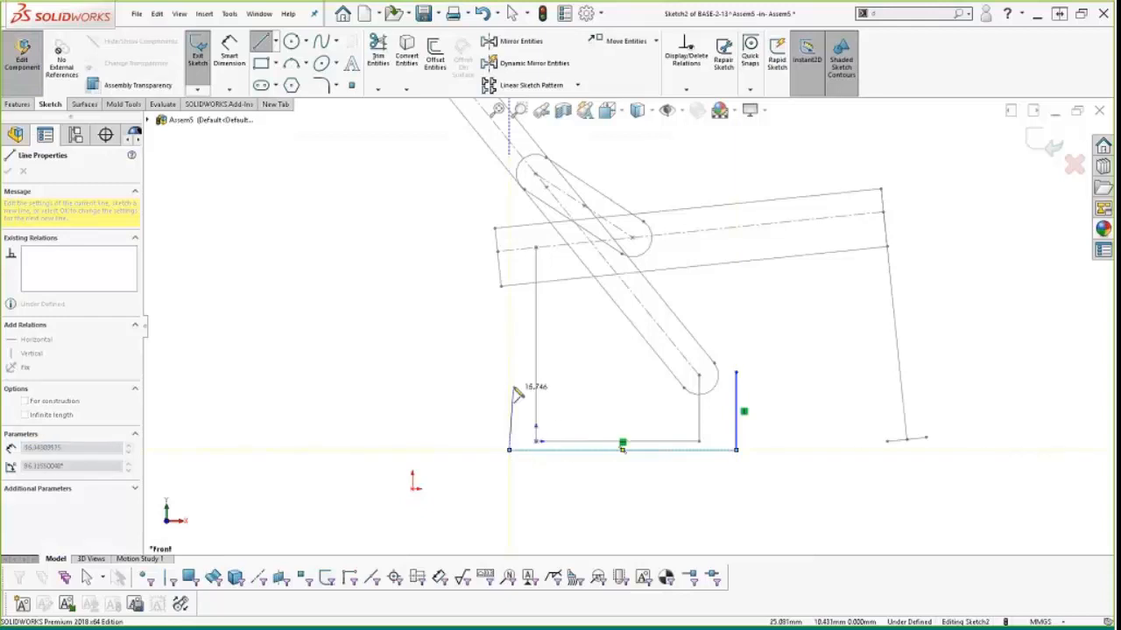
click(509, 379)
click(493, 379)
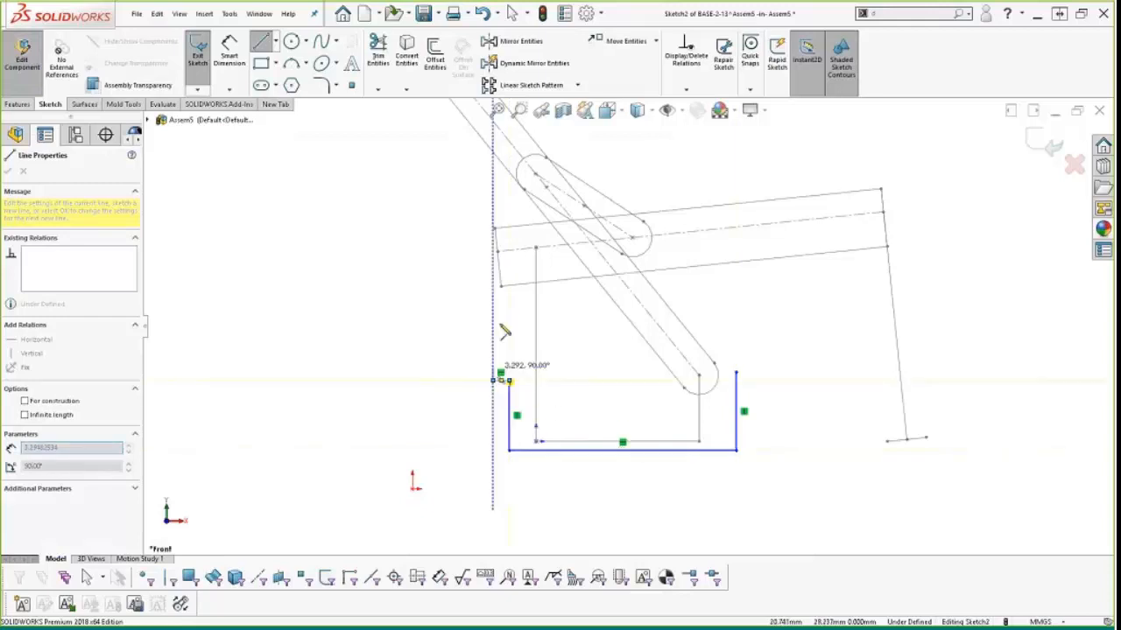
click(494, 204)
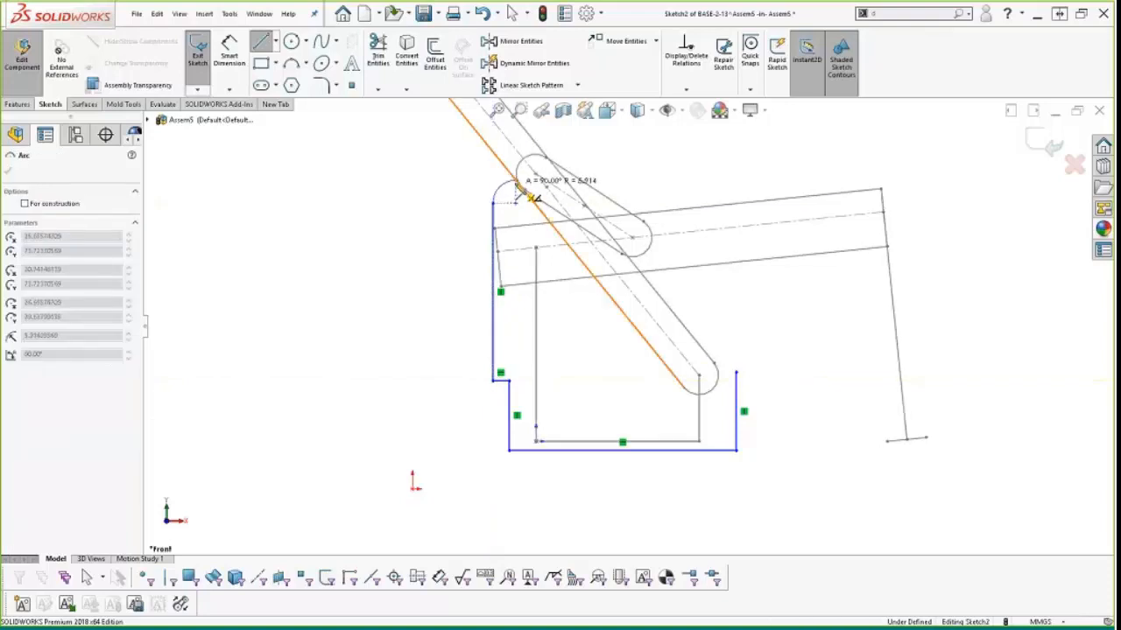
Step: Close the profile with an upper-left corner arc, a sloping line and a lower-right corner arc of about 5.9 mm radius
click(530, 197)
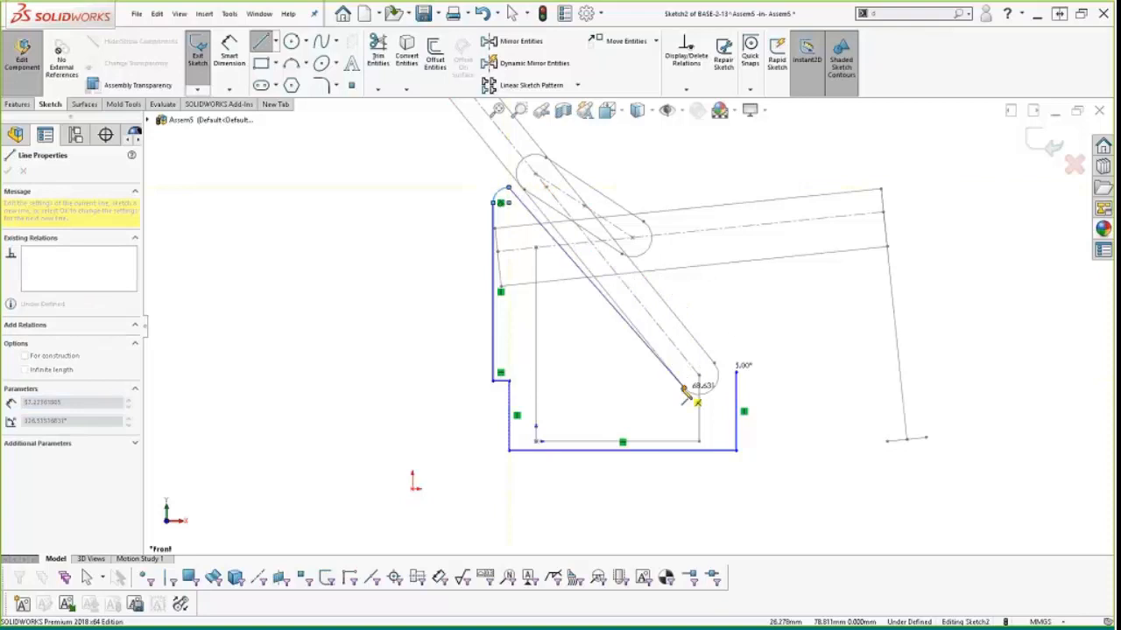
click(728, 349)
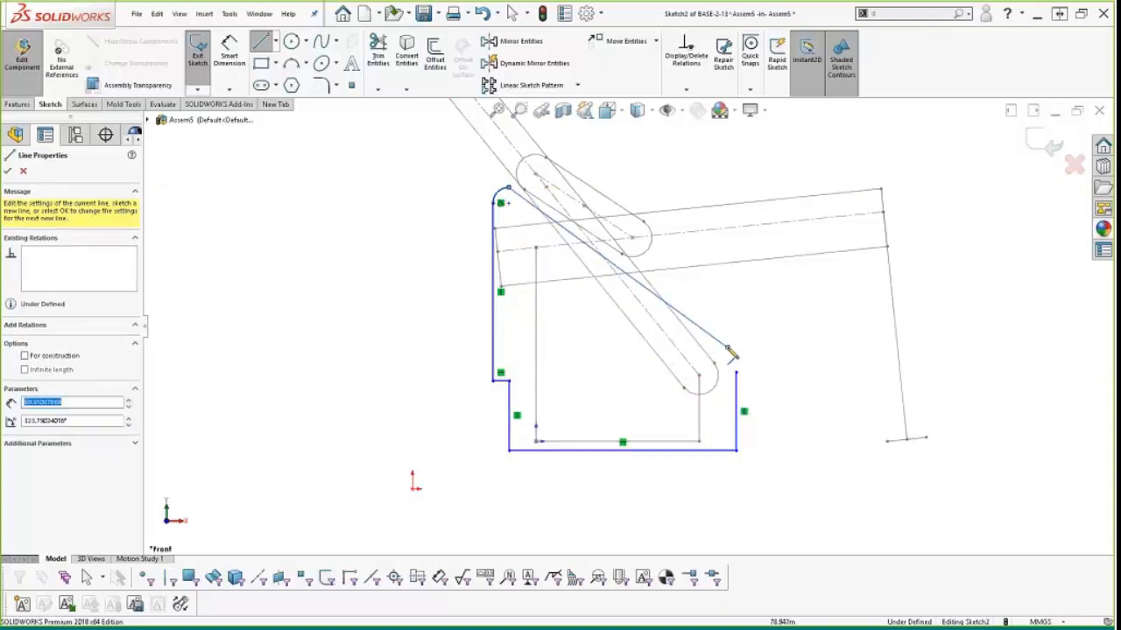
click(736, 372)
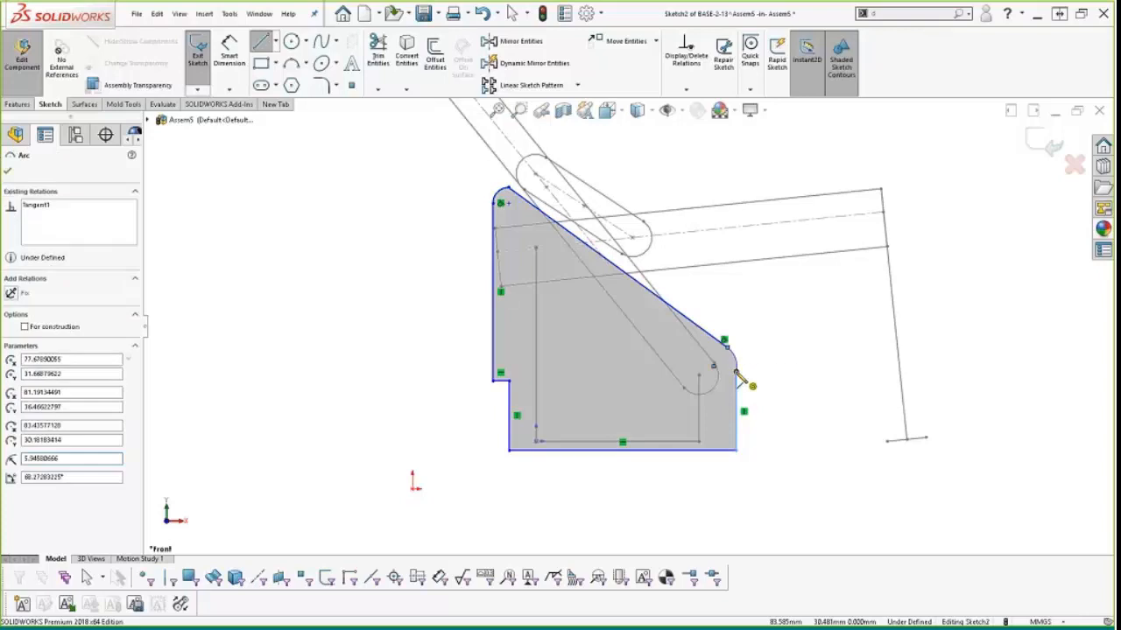
key(Escape)
Step: Make the lower-right arc tangent to the right vertical edge and the upper-left arc tangent to the sloping line
click(735, 372)
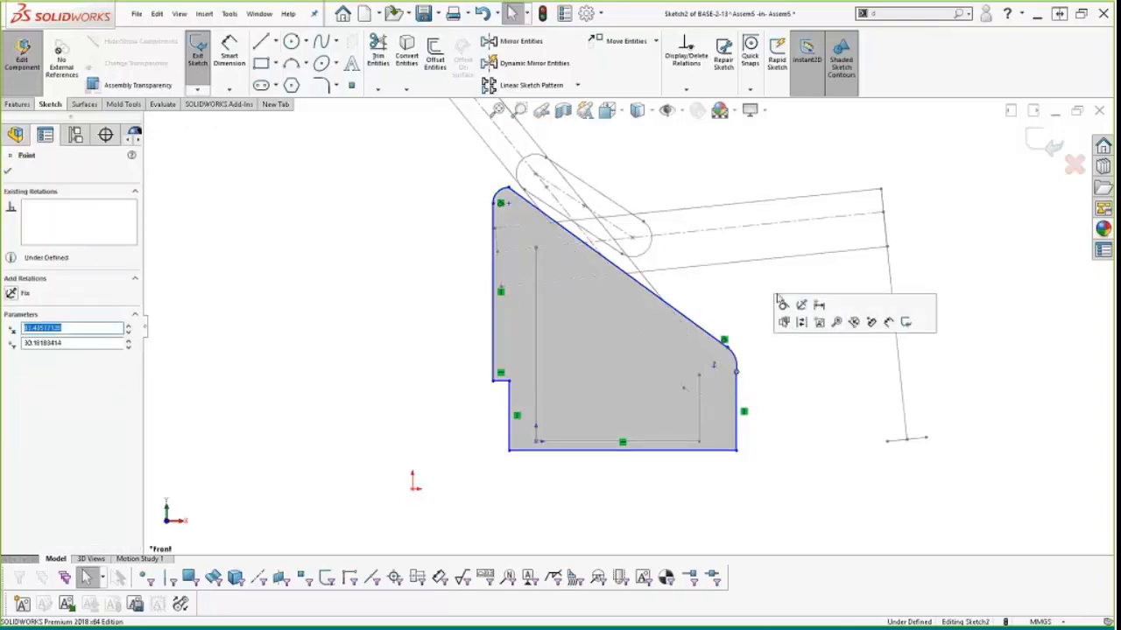
click(509, 188)
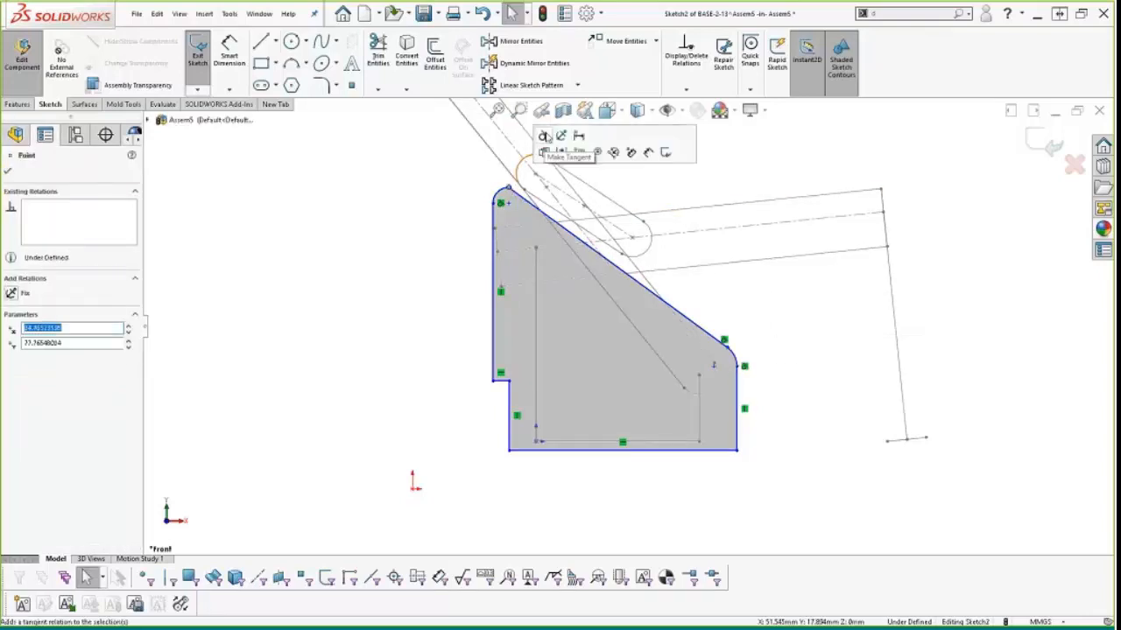
click(542, 138)
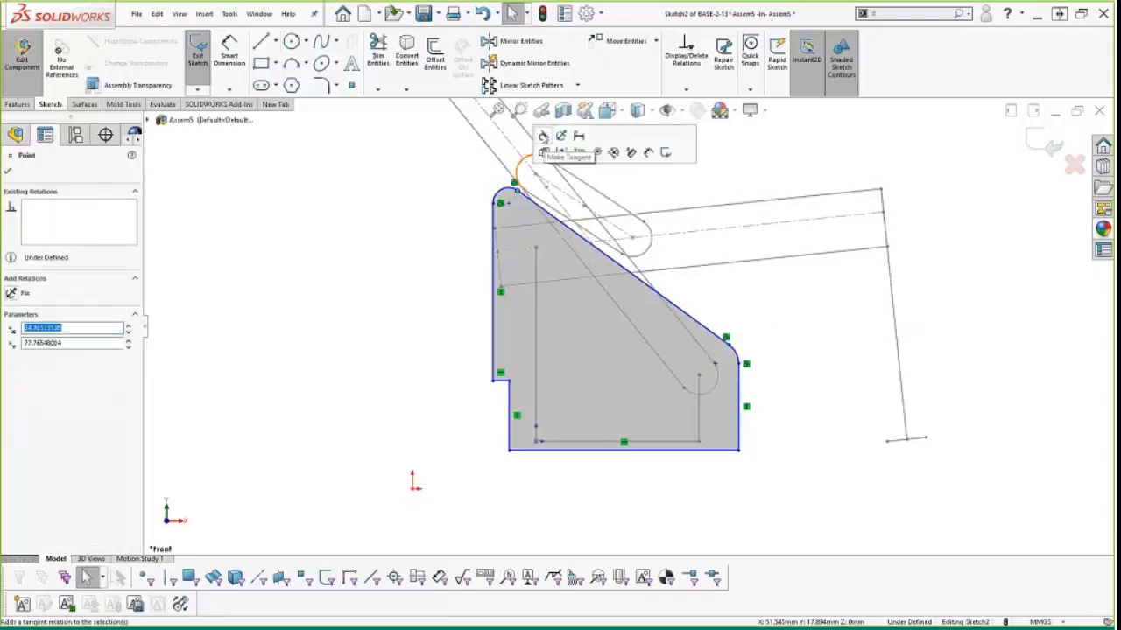
Step: Make both corner arc centres coincident with the upper endpoints of the BASE block's two vertical lines
ctrl+click(536, 248)
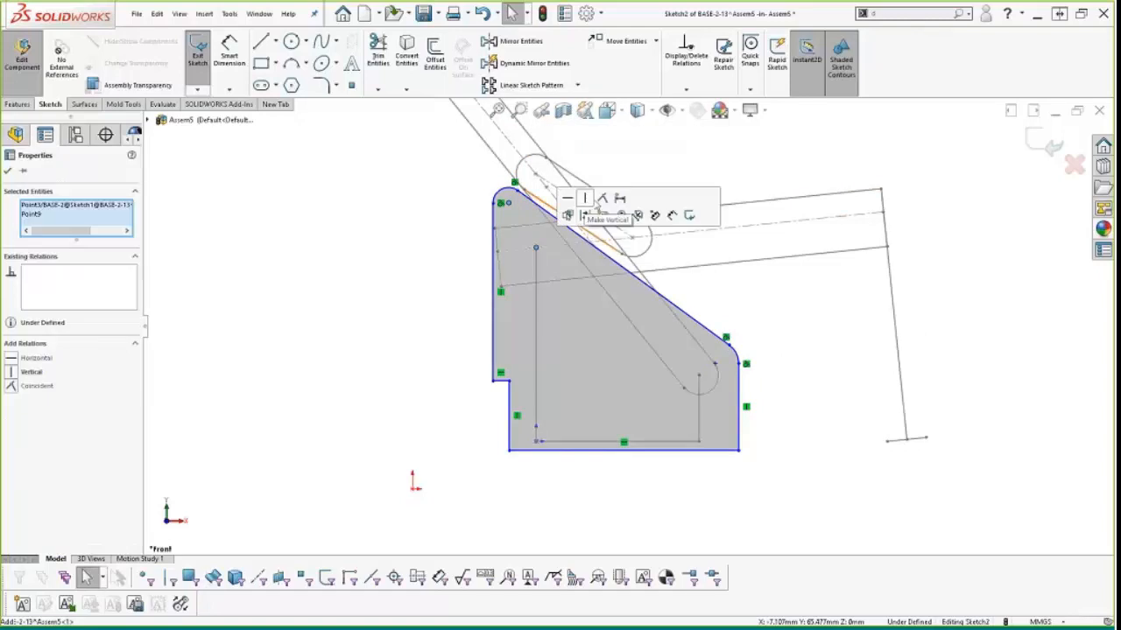
click(602, 199)
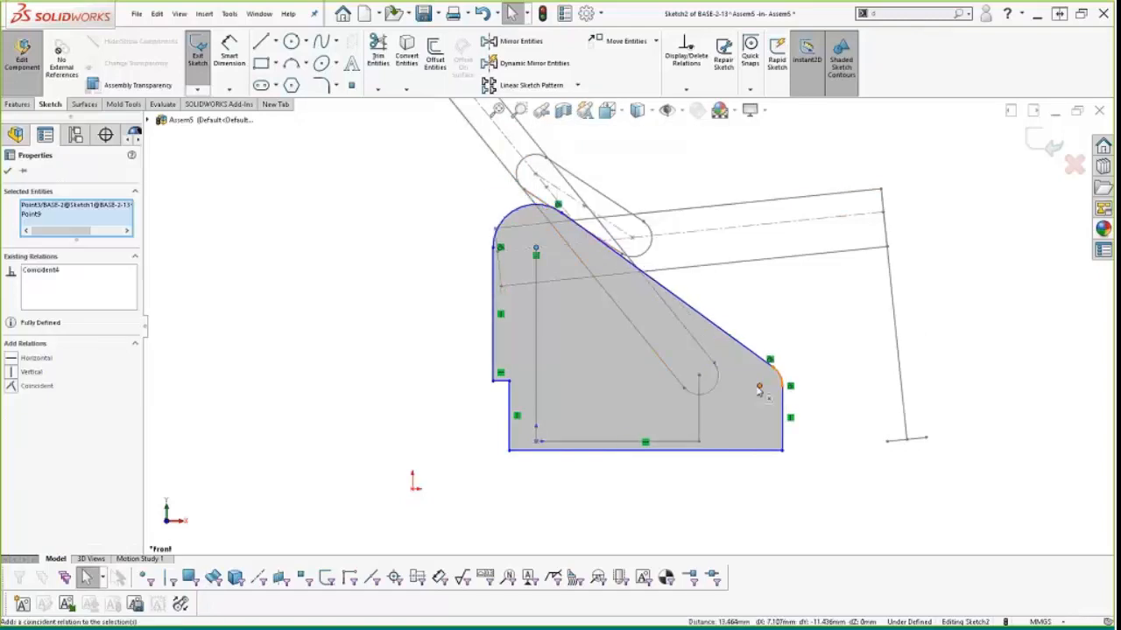
key(Escape)
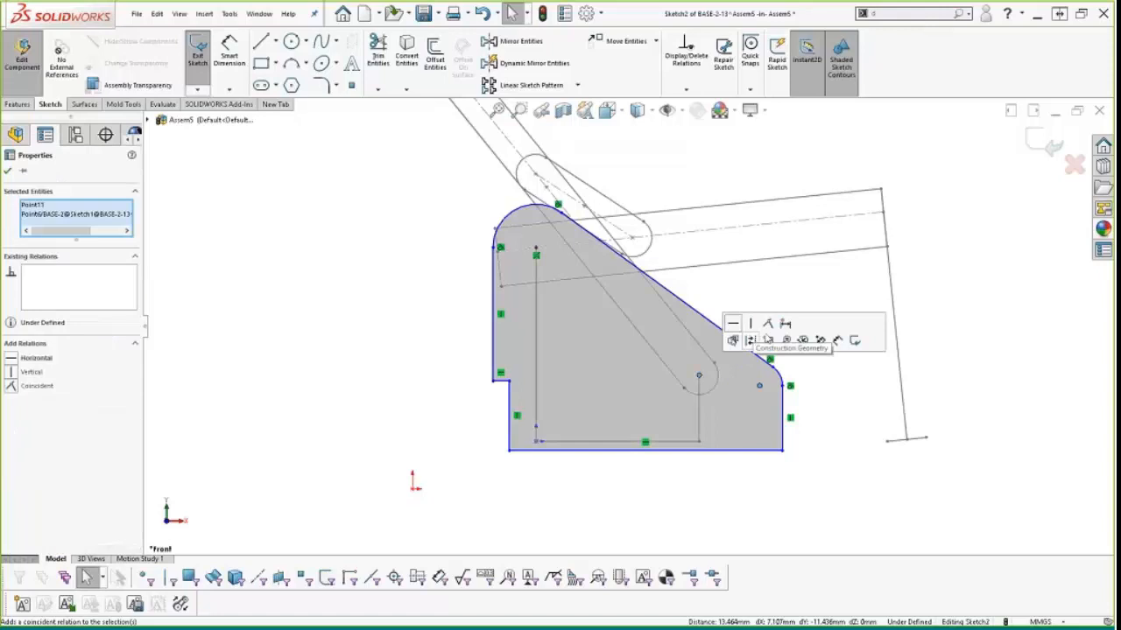
click(770, 323)
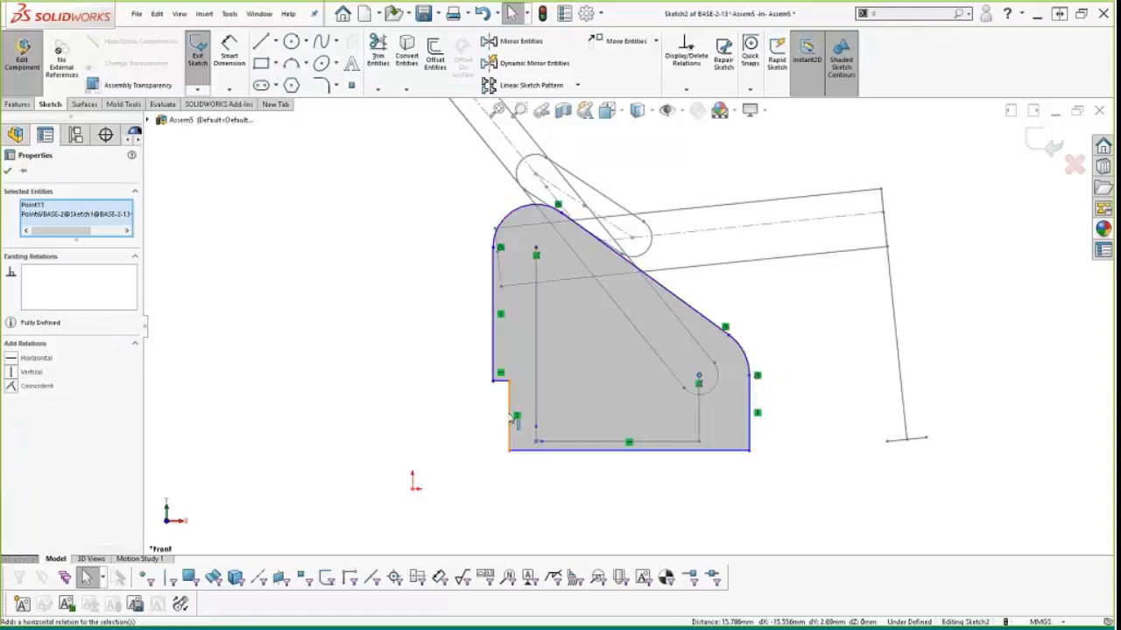
key(Escape)
Step: Make the lower left edge and the bottom edge of the profile collinear with the matching BASE block lines
ctrl+click(535, 384)
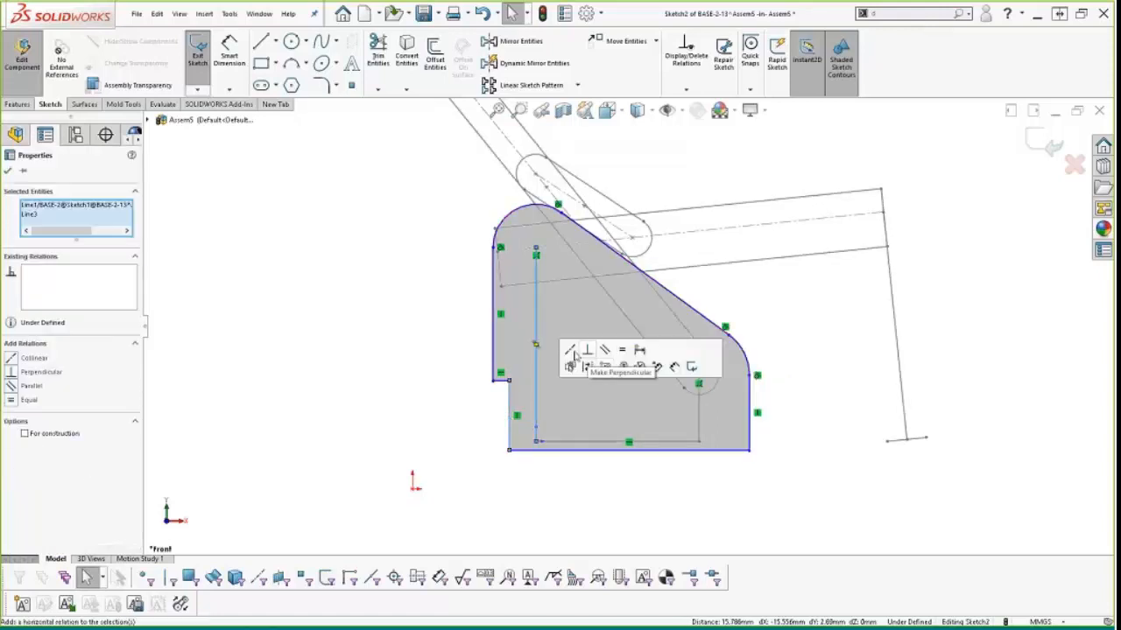
click(572, 352)
key(Escape)
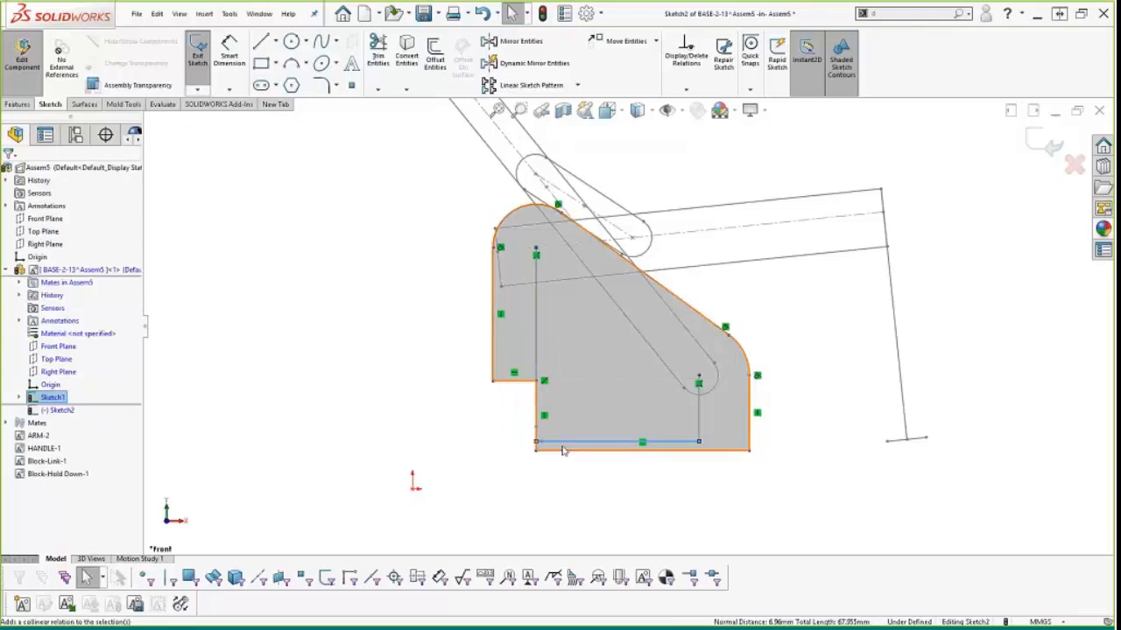
click(563, 447)
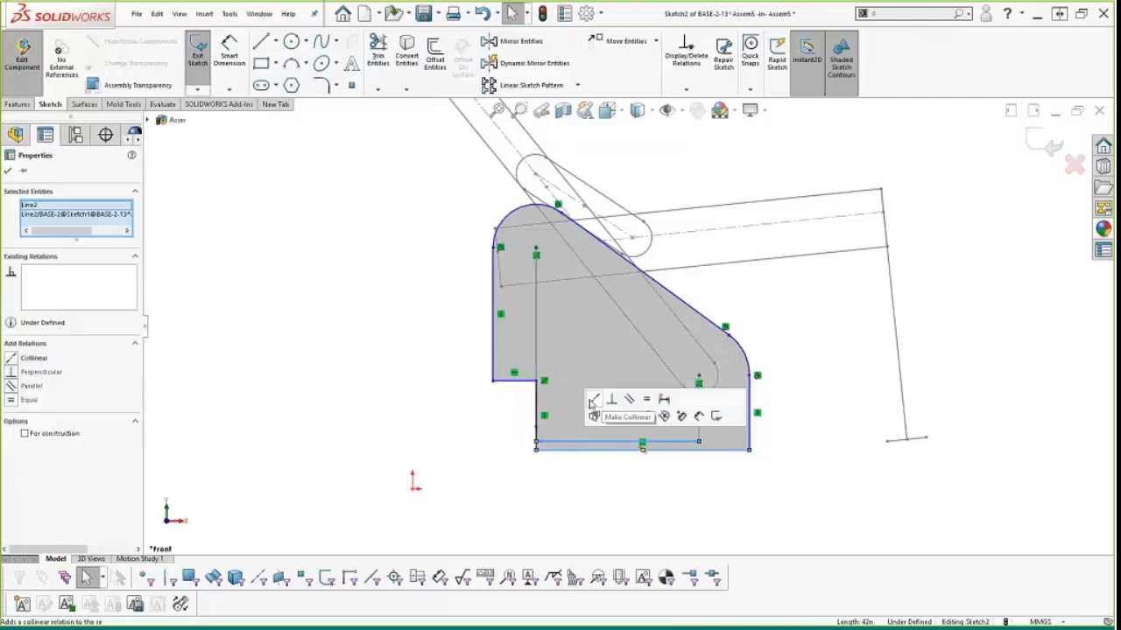
click(594, 400)
Step: Dimension the upper-left corner arc with a 5 mm radius
mouse_move(438, 383)
right_down()
mouse_move(427, 333)
mouse_move(438, 302)
right_up()
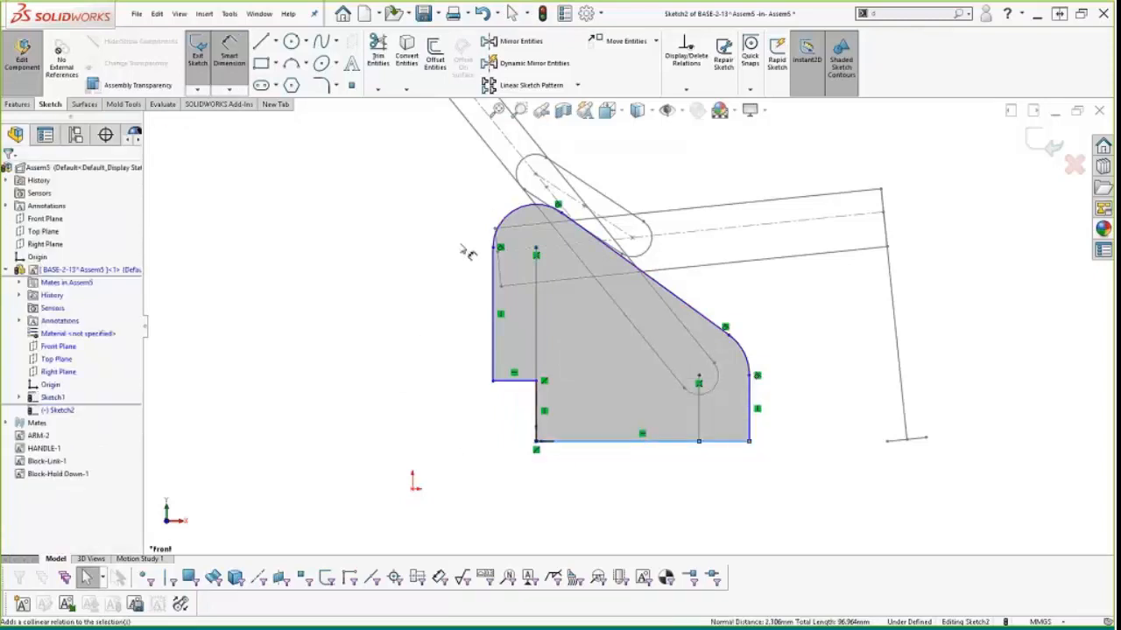
click(506, 217)
click(429, 199)
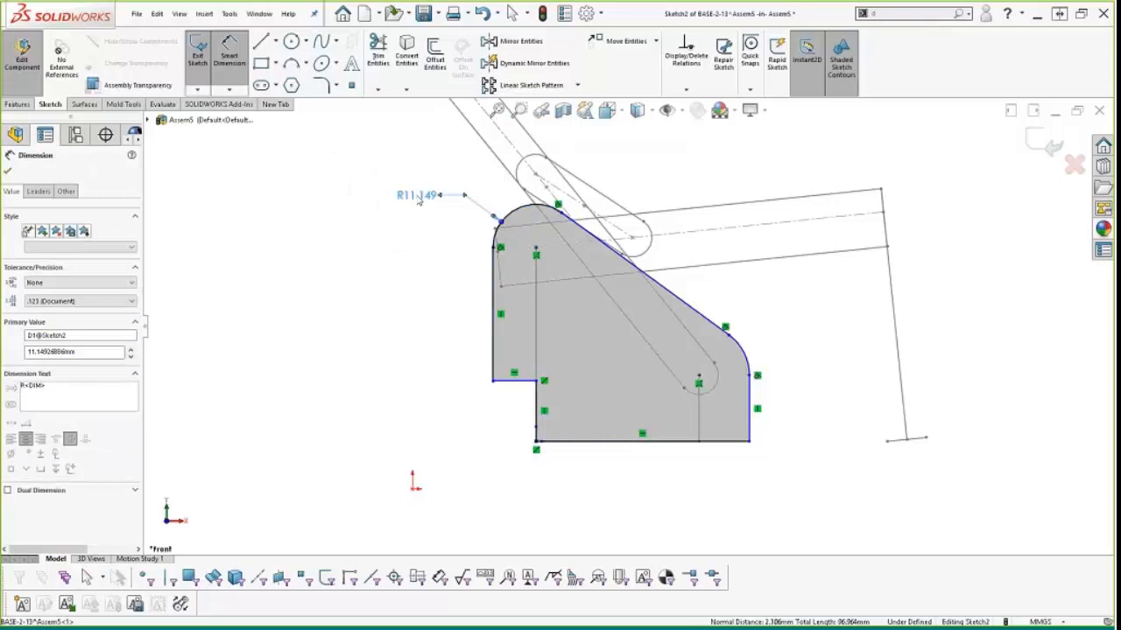
text(5)
key(Return)
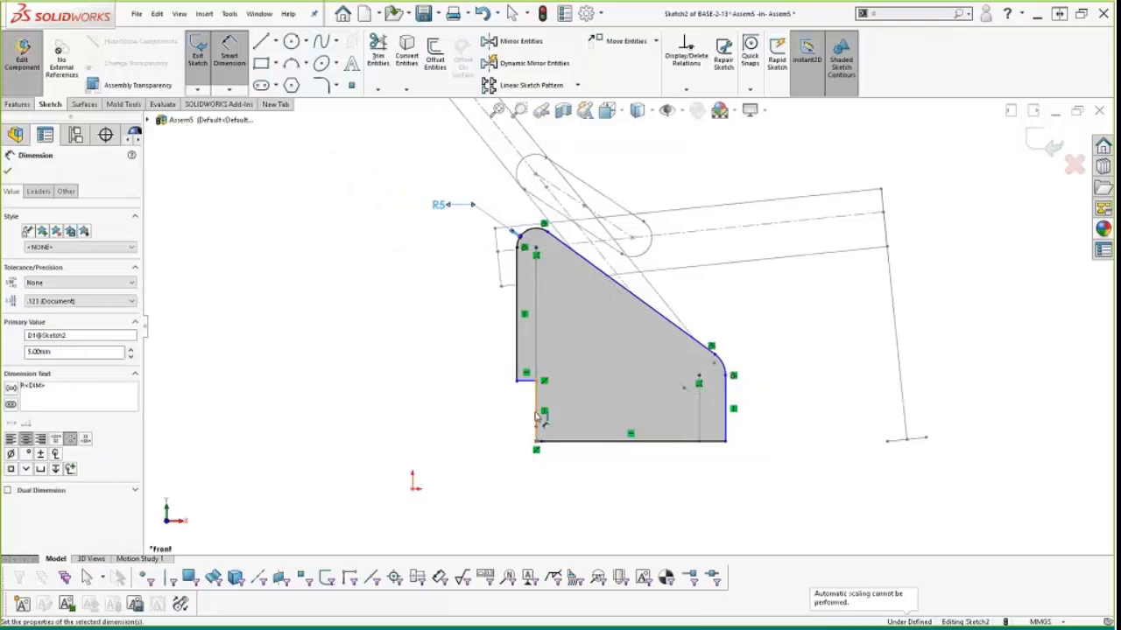
Step: Dimension the height of the left step above the profile's bottom edge as 15 mm
click(528, 382)
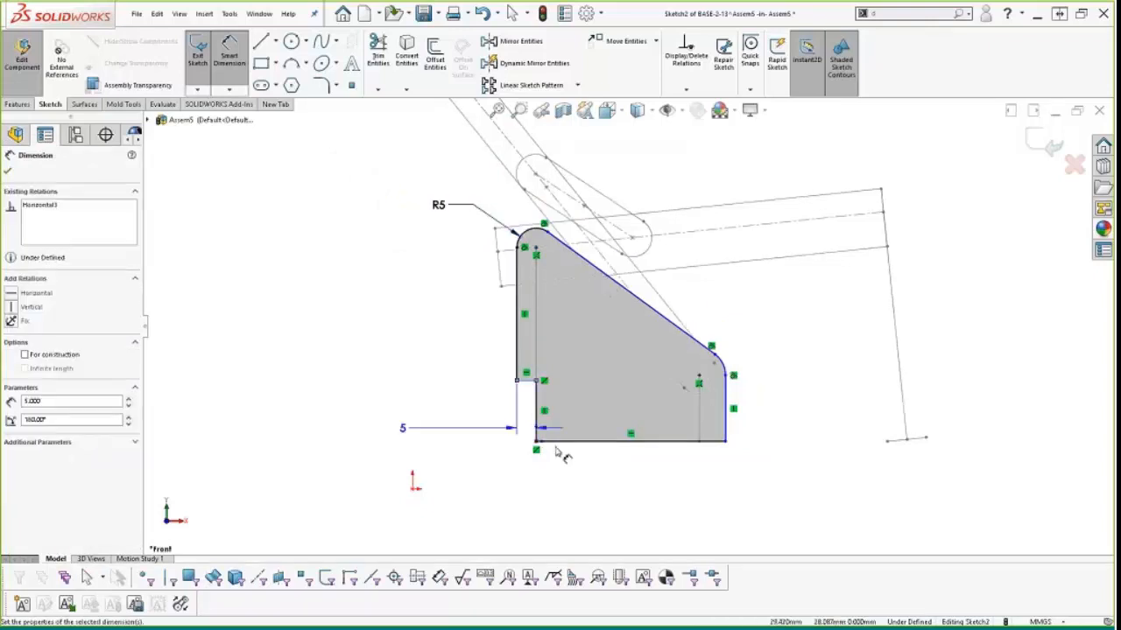
click(556, 441)
click(476, 418)
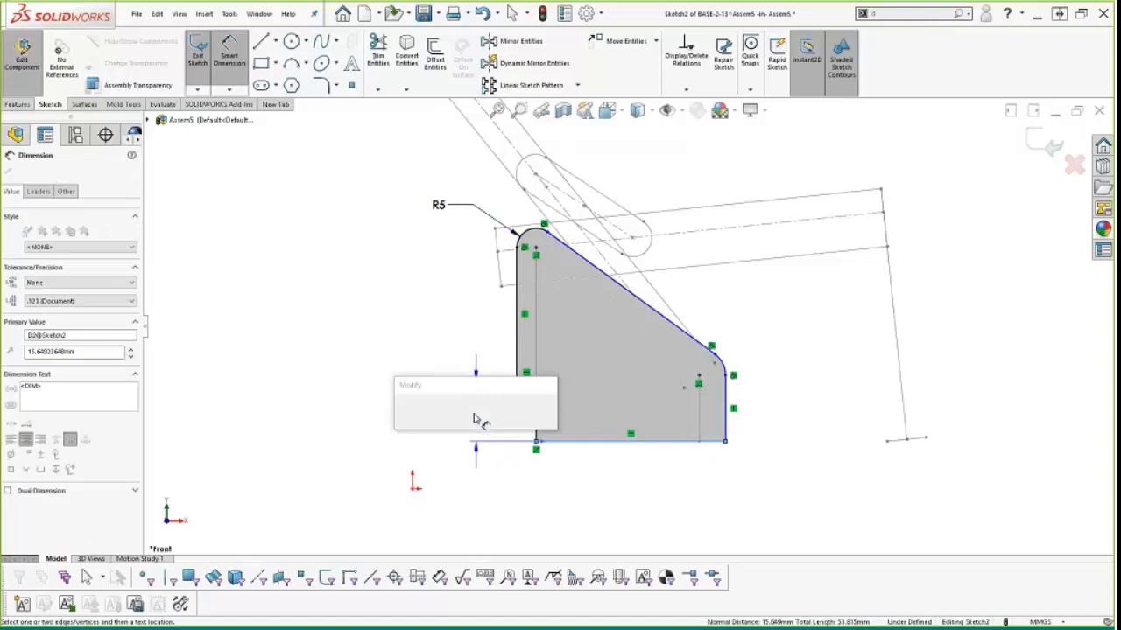
text(15)
key(Return)
key(Escape)
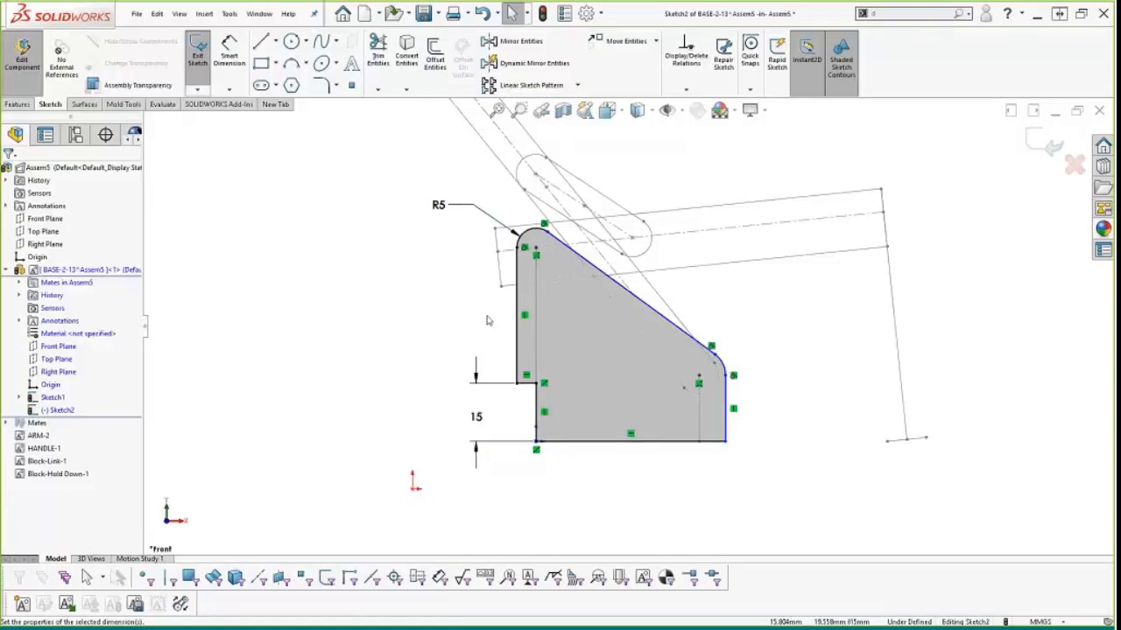
Step: Add an Equal relation between the upper-left and lower-right corner arcs
click(526, 233)
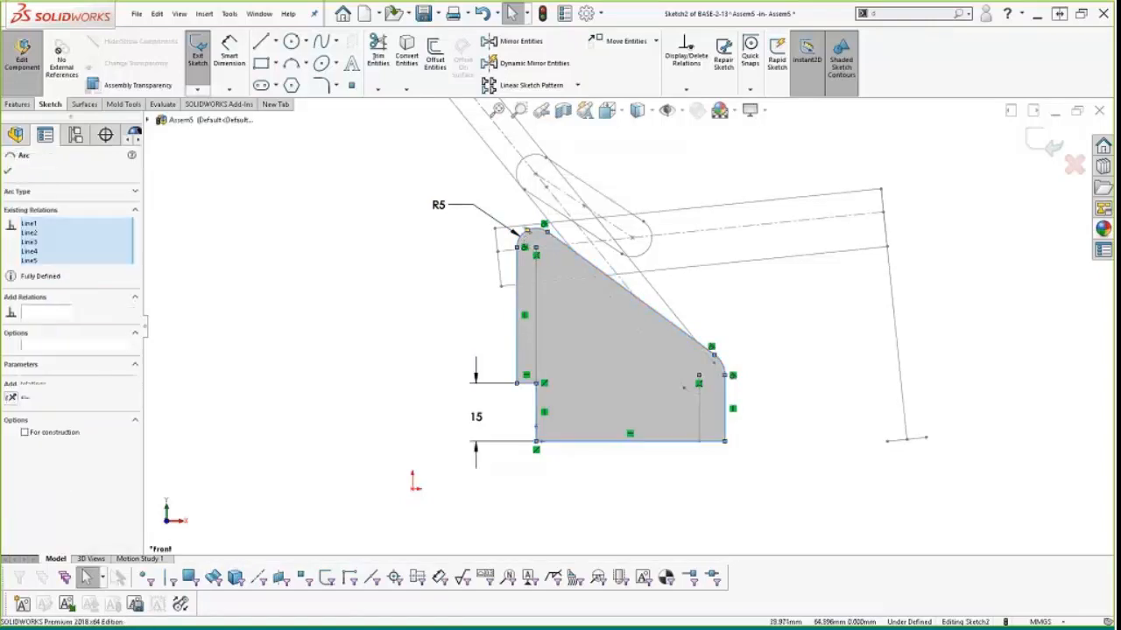
key(Escape)
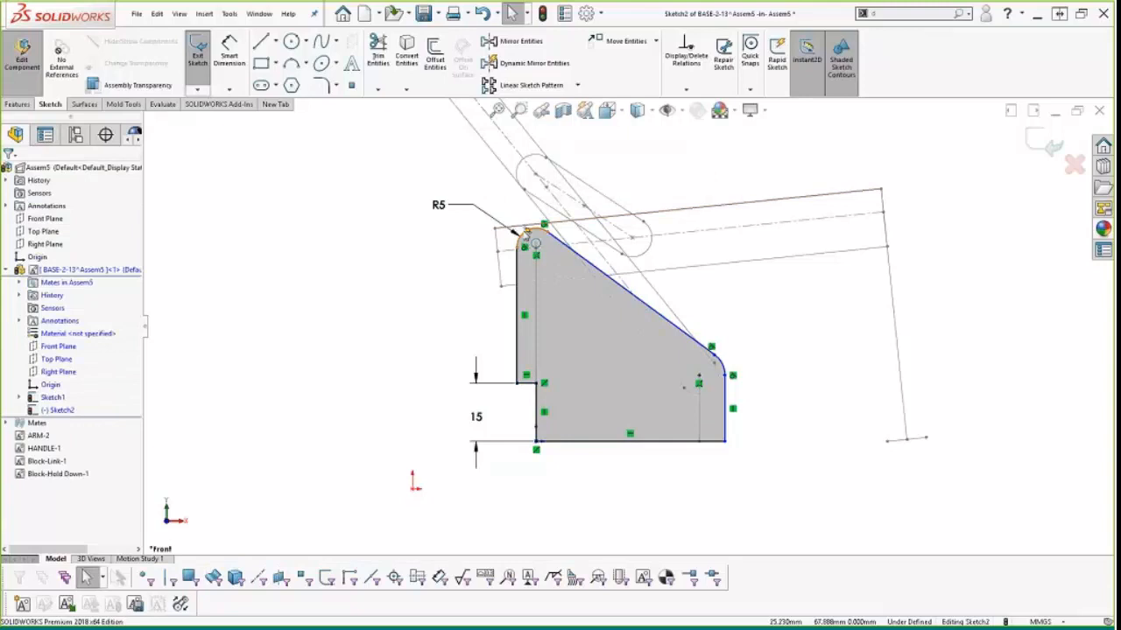
click(527, 233)
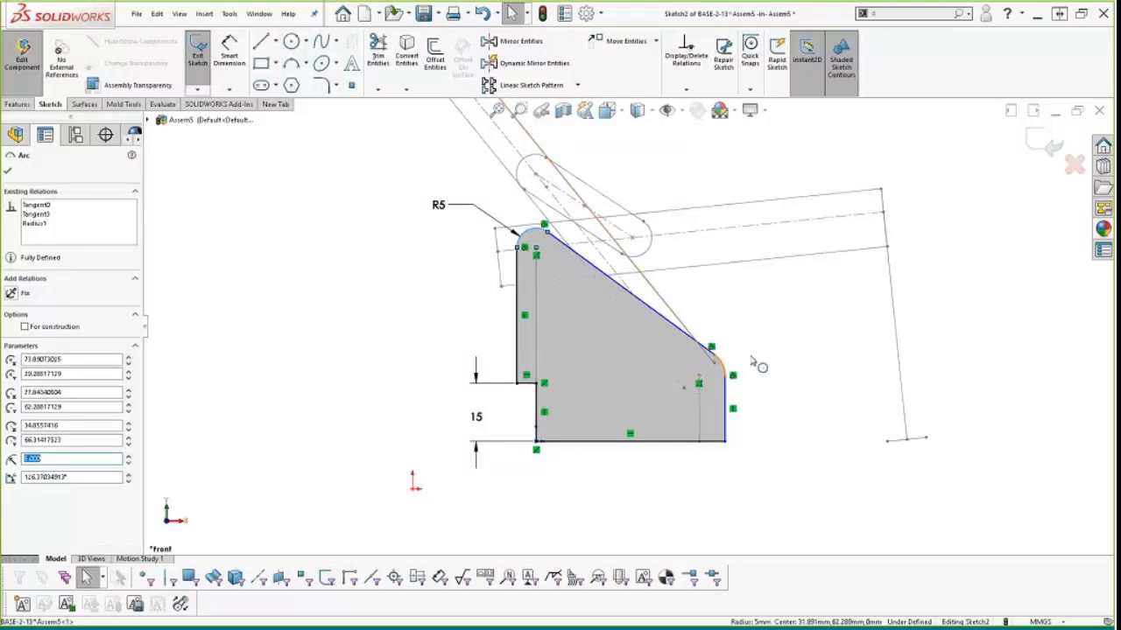
ctrl+click(751, 360)
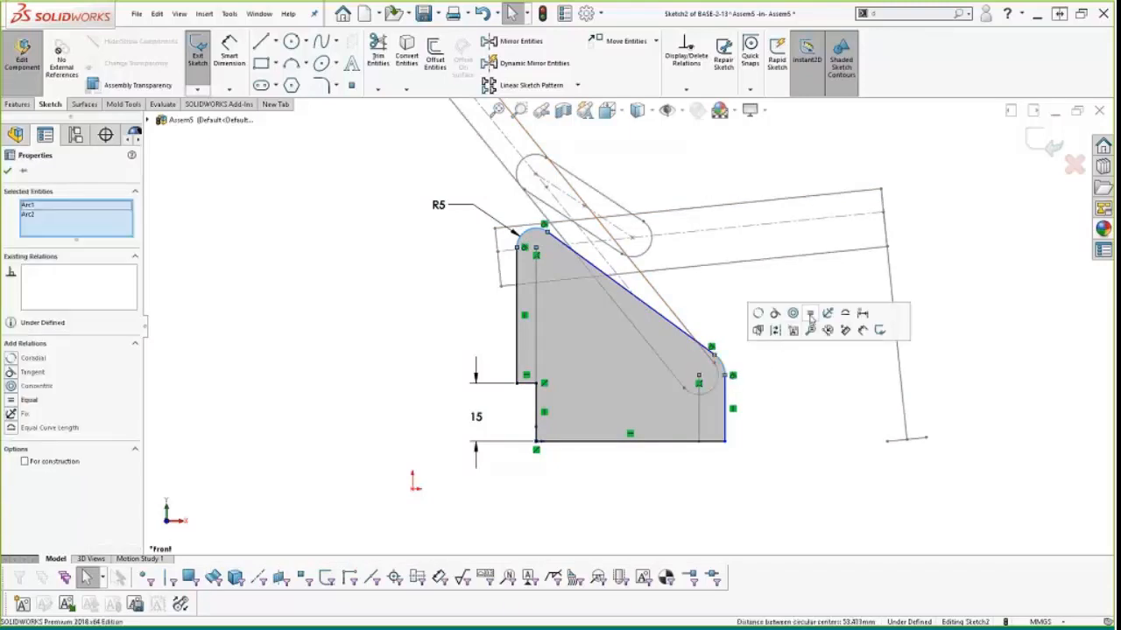
click(809, 314)
click(347, 353)
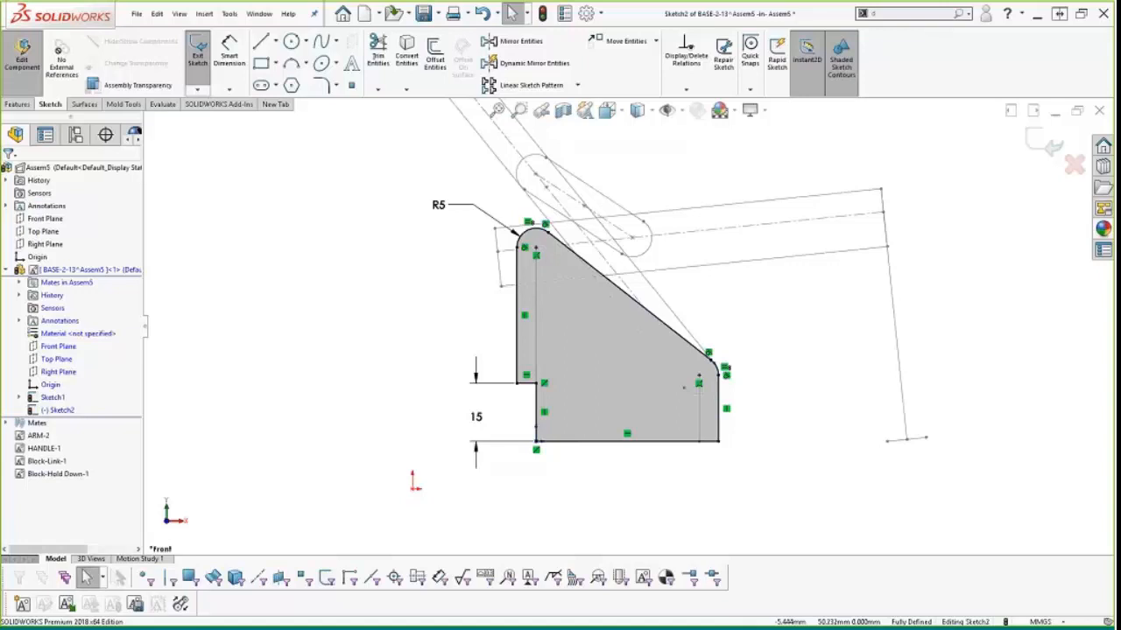
Step: Extrude the closed BASE profile symmetrically about its sketch plane with the Mid Plane end condition and a 20 mm depth
click(679, 370)
click(801, 328)
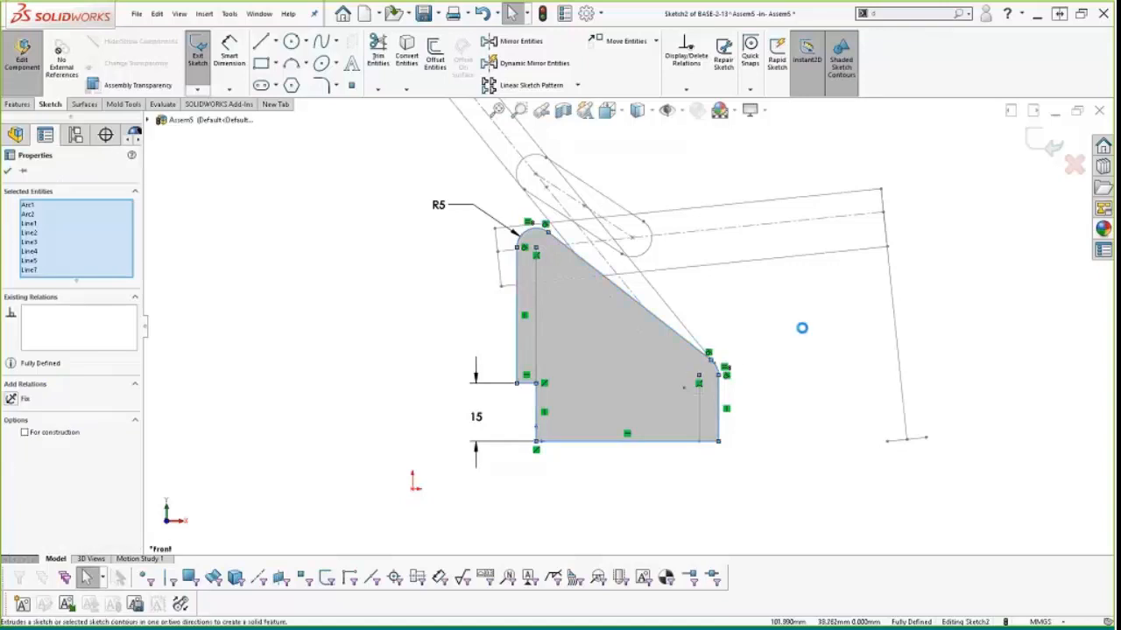
right_click(764, 316)
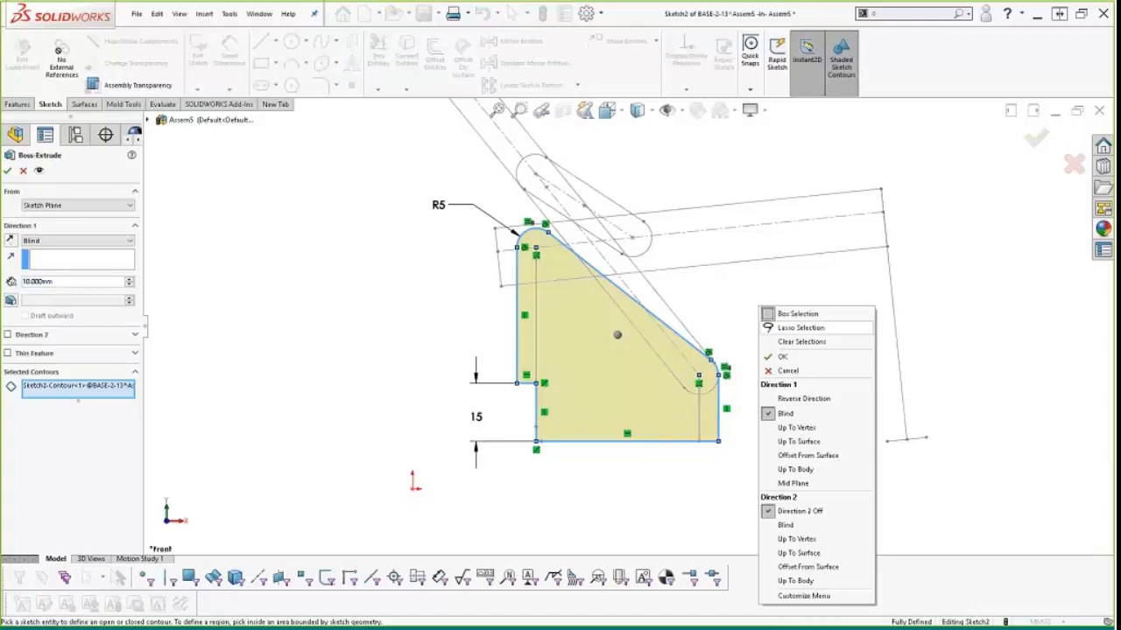
click(792, 483)
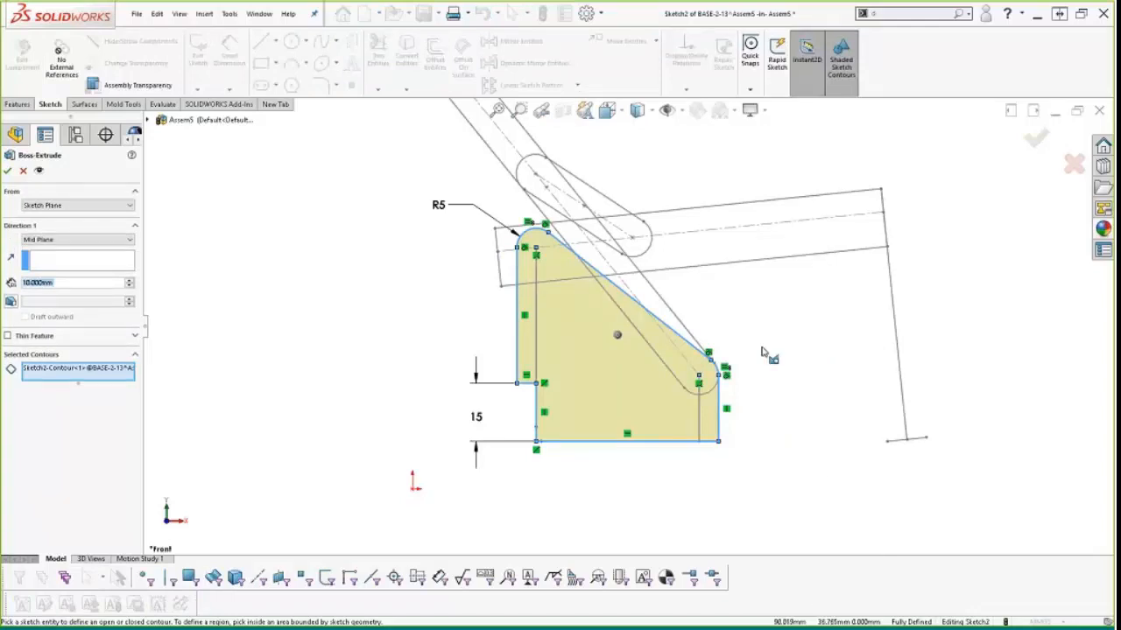
text(20)
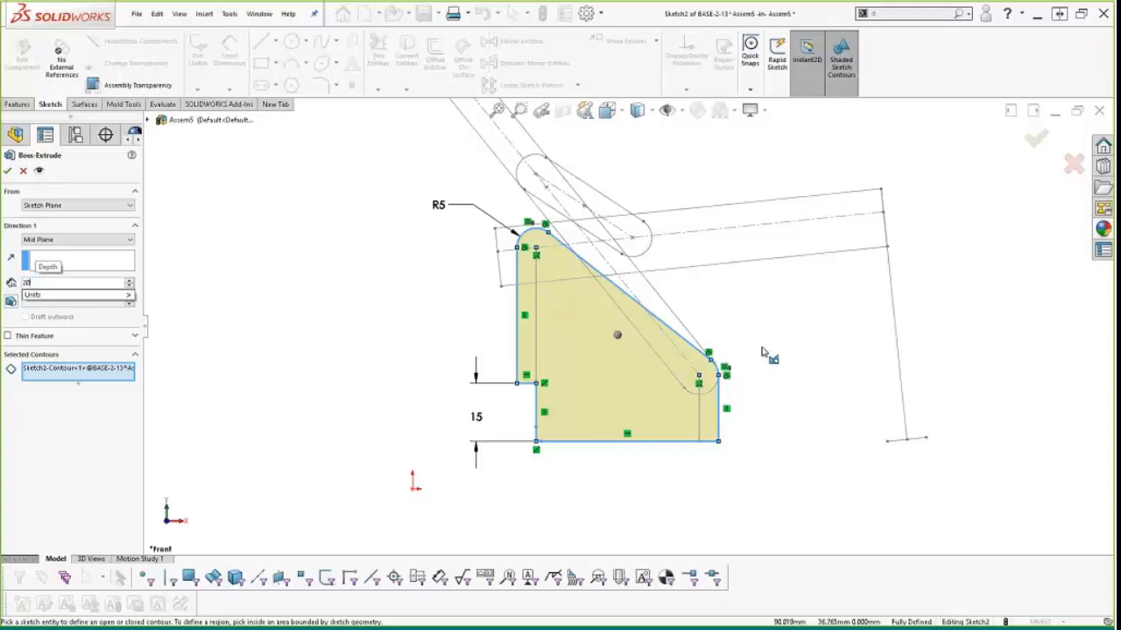
key(Return)
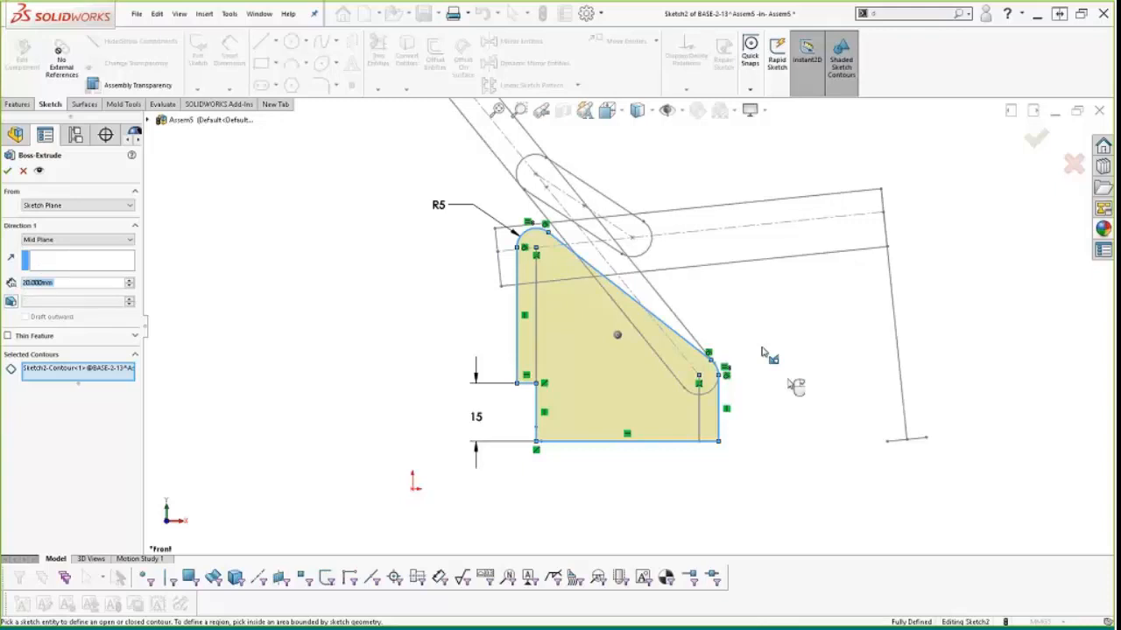
right_click(761, 353)
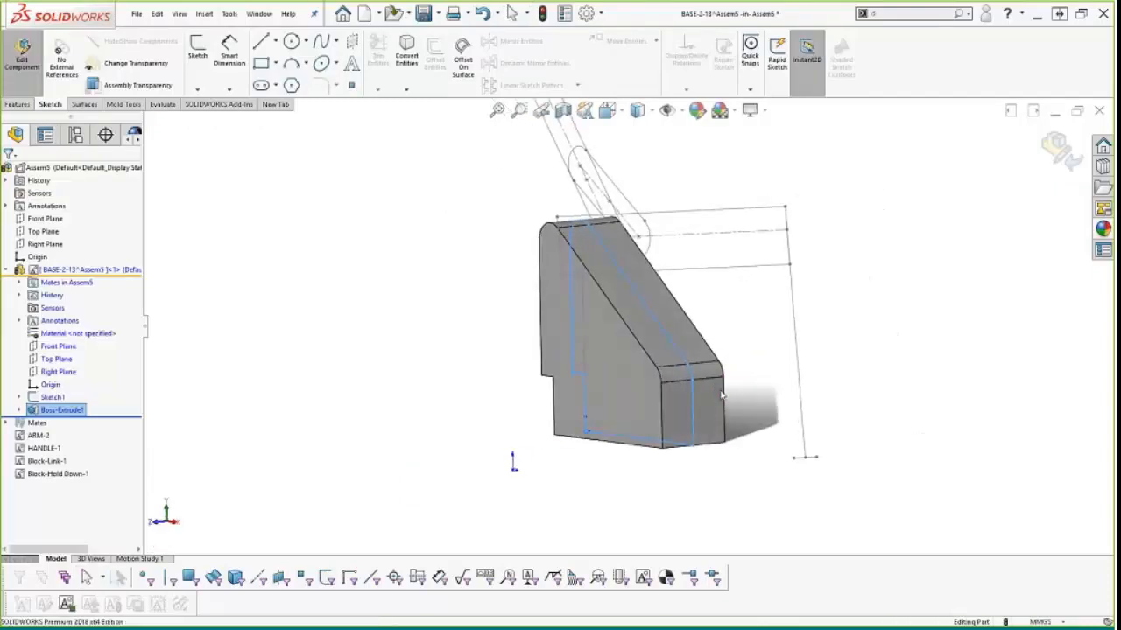
Step: Fillet the long bottom edges of the extruded base with a 4 mm radius
click(722, 396)
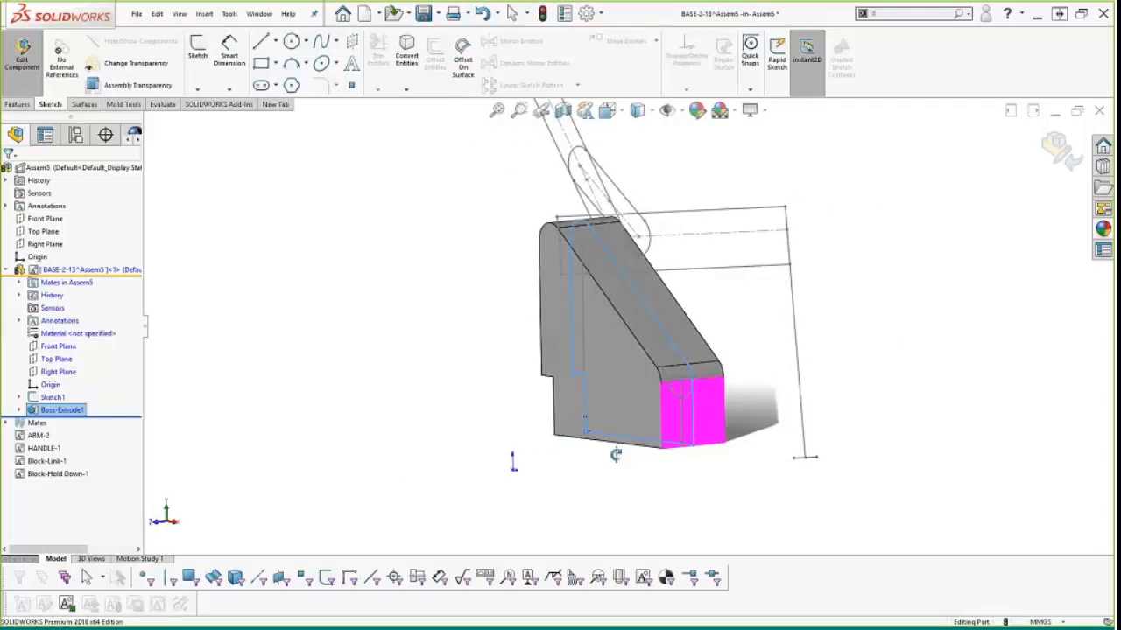
key(Escape)
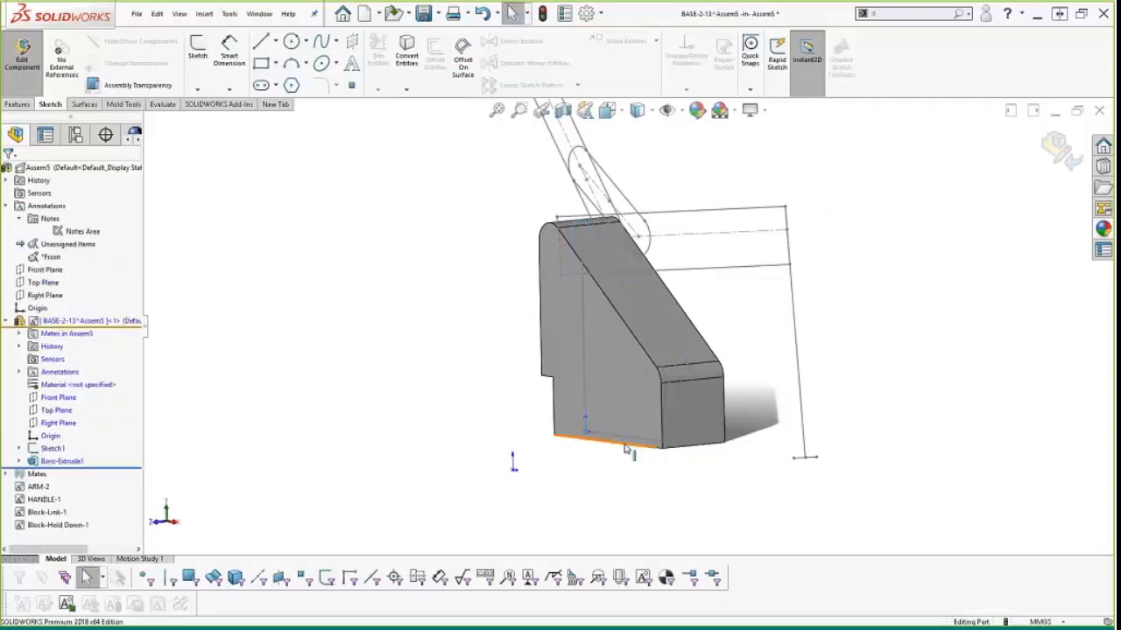
click(625, 447)
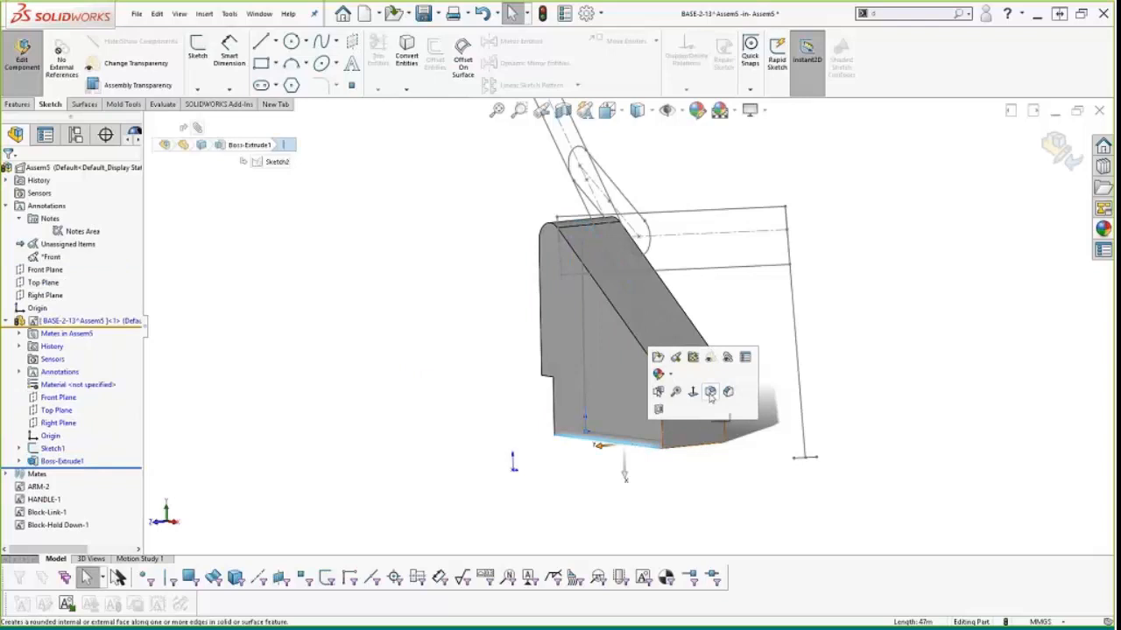
click(710, 400)
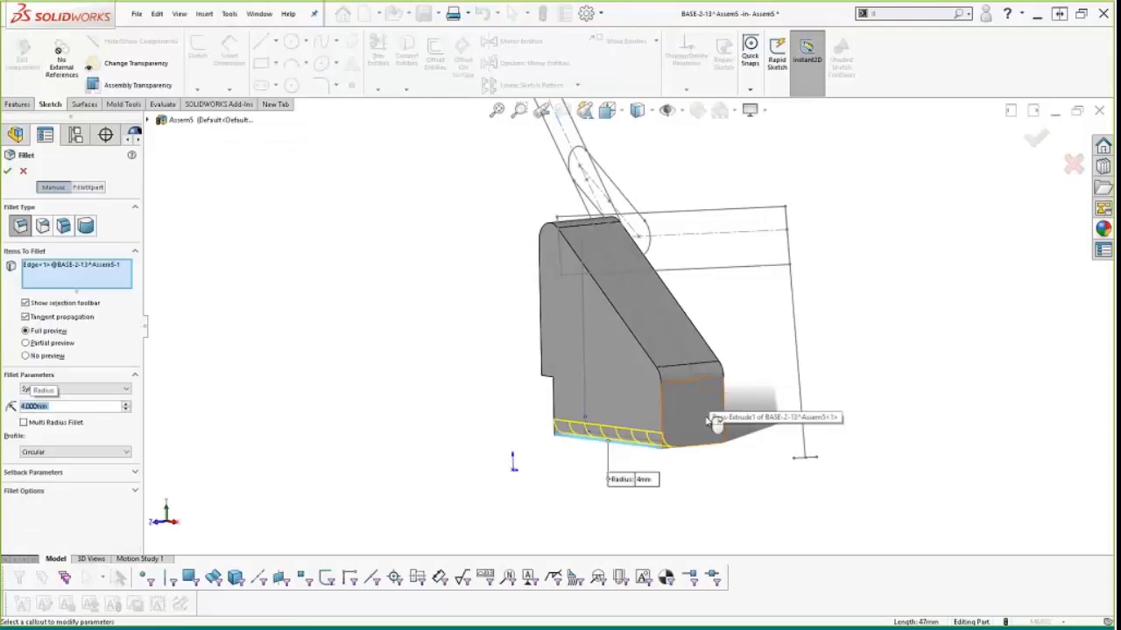
key(Return)
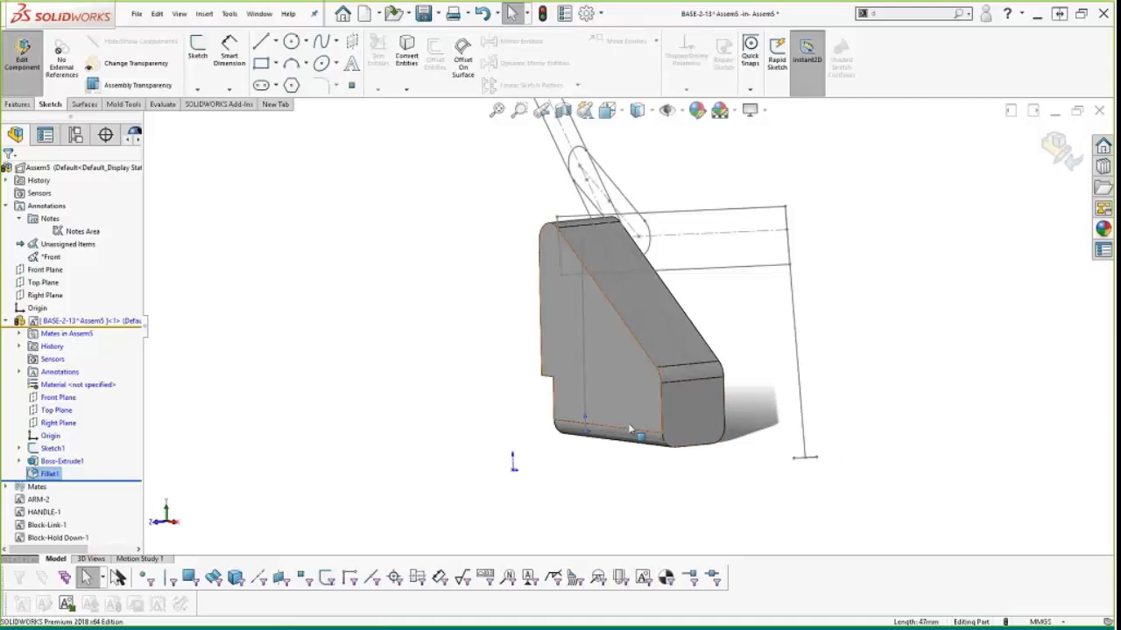
Step: Shell the base with a 3 mm wall thickness, removing the short vertical end face below the slope
click(20, 105)
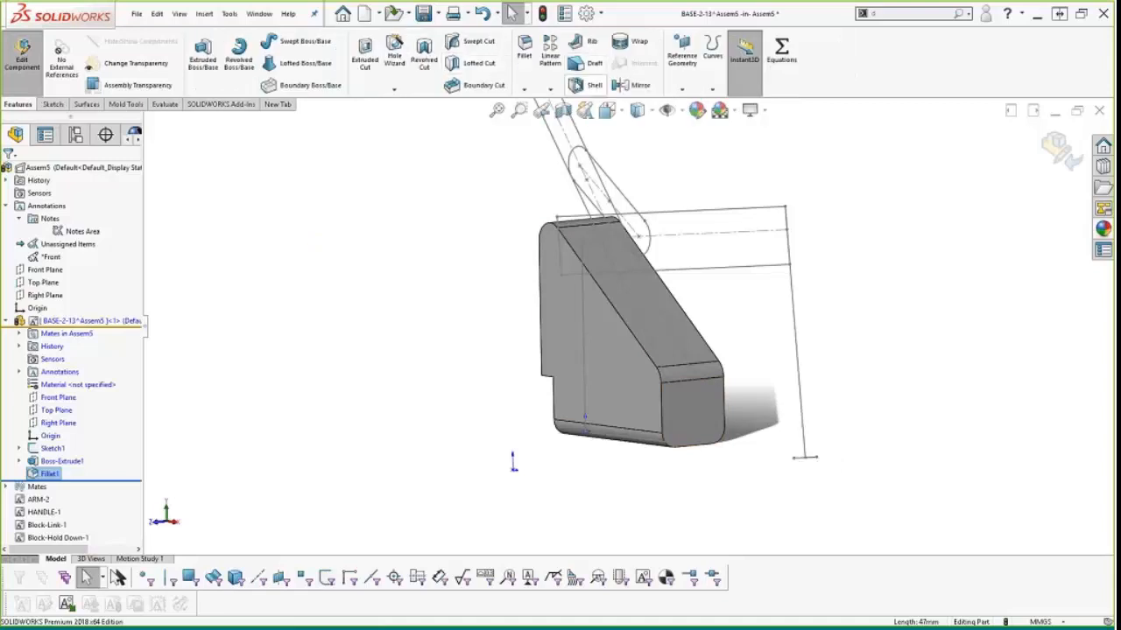
click(585, 85)
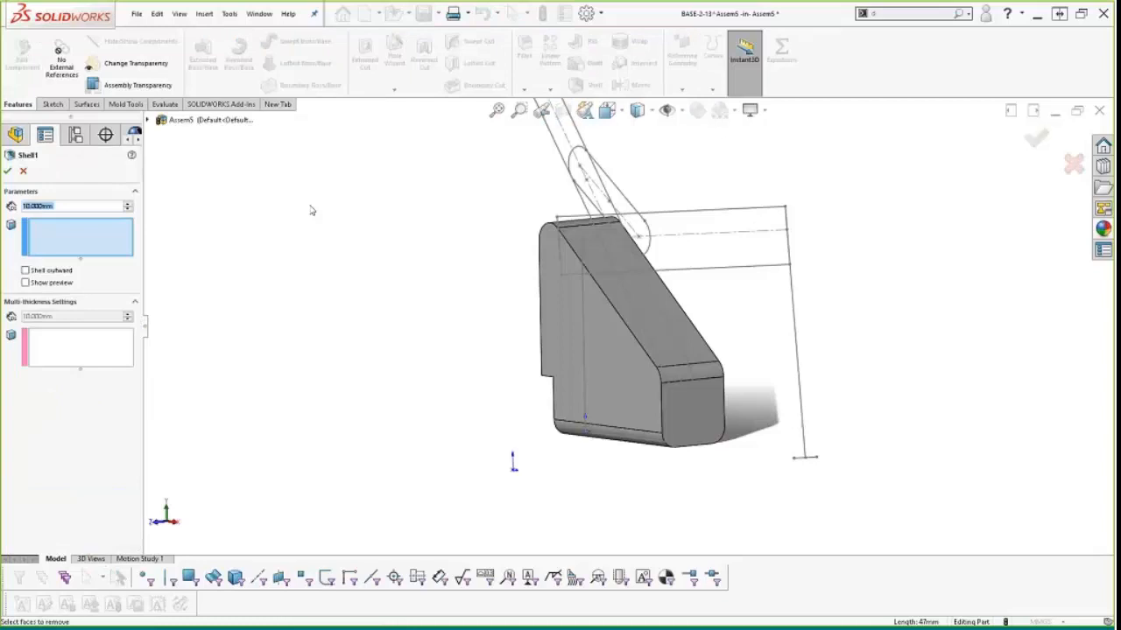
text(3)
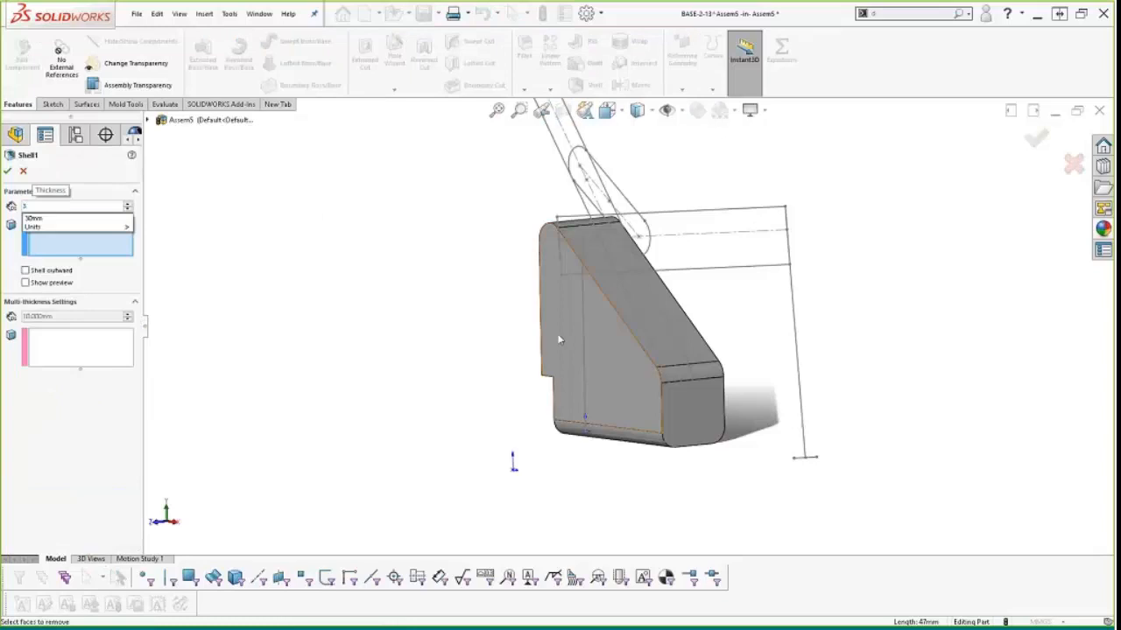
click(711, 421)
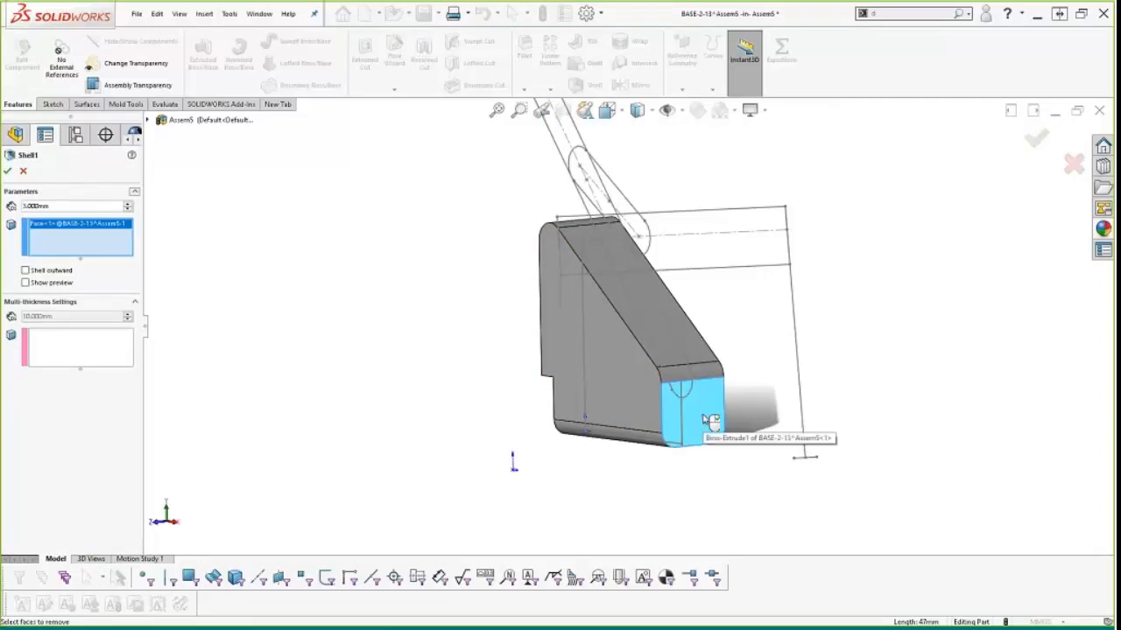
key(Return)
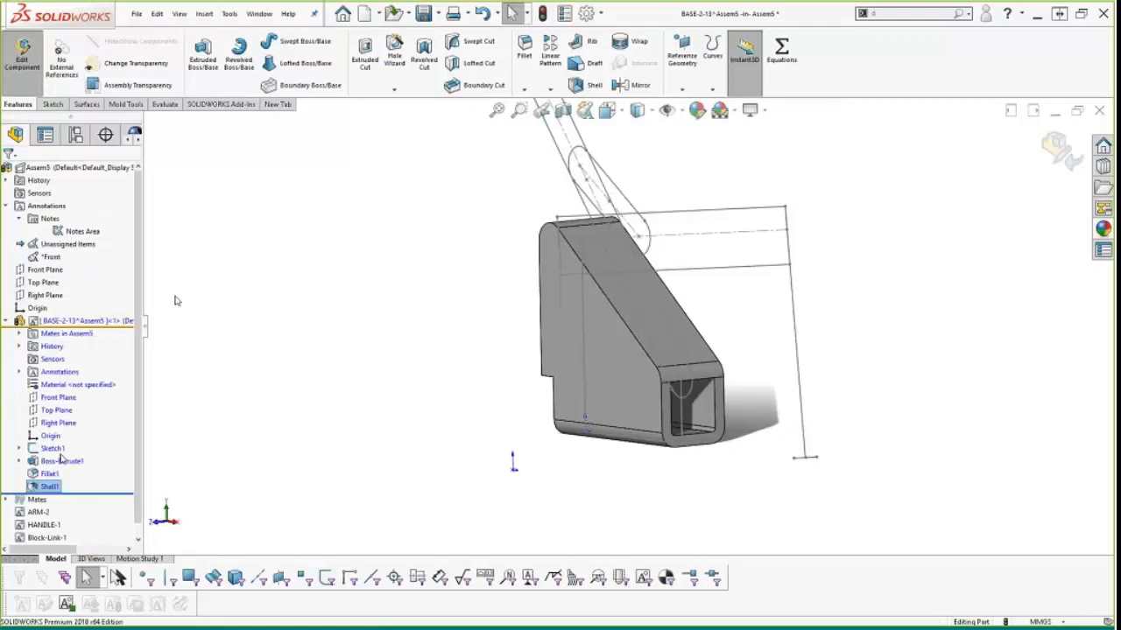
Step: Edit the shell to remove the sloped top, its rounded corners, the short end face and the stepped back faces, leaving an open channel
click(46, 487)
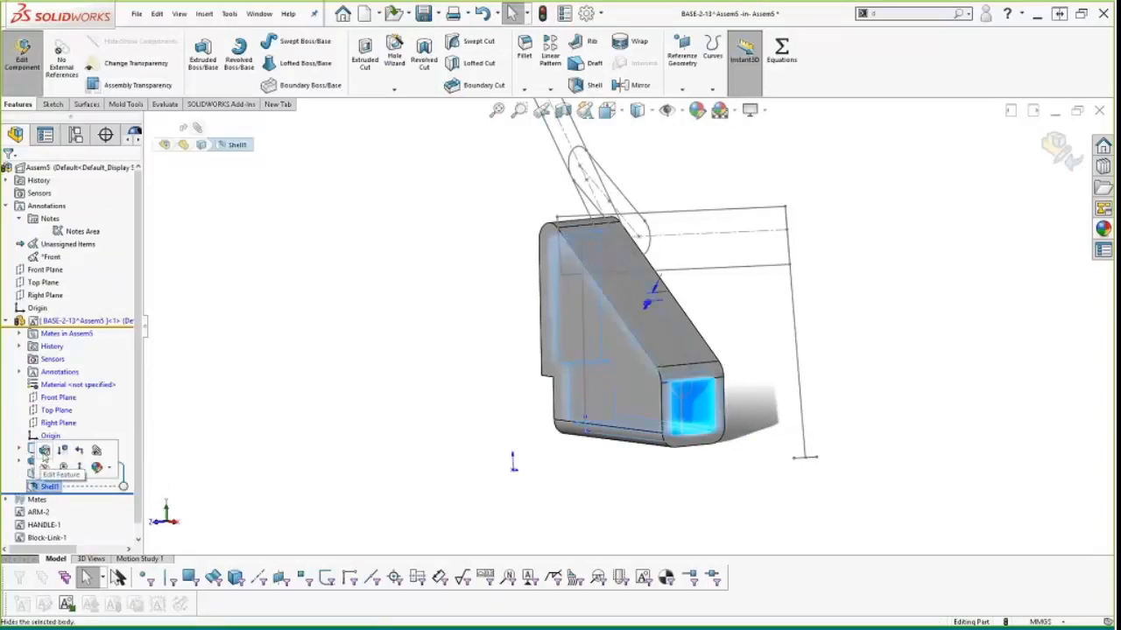
click(44, 451)
right_click(696, 400)
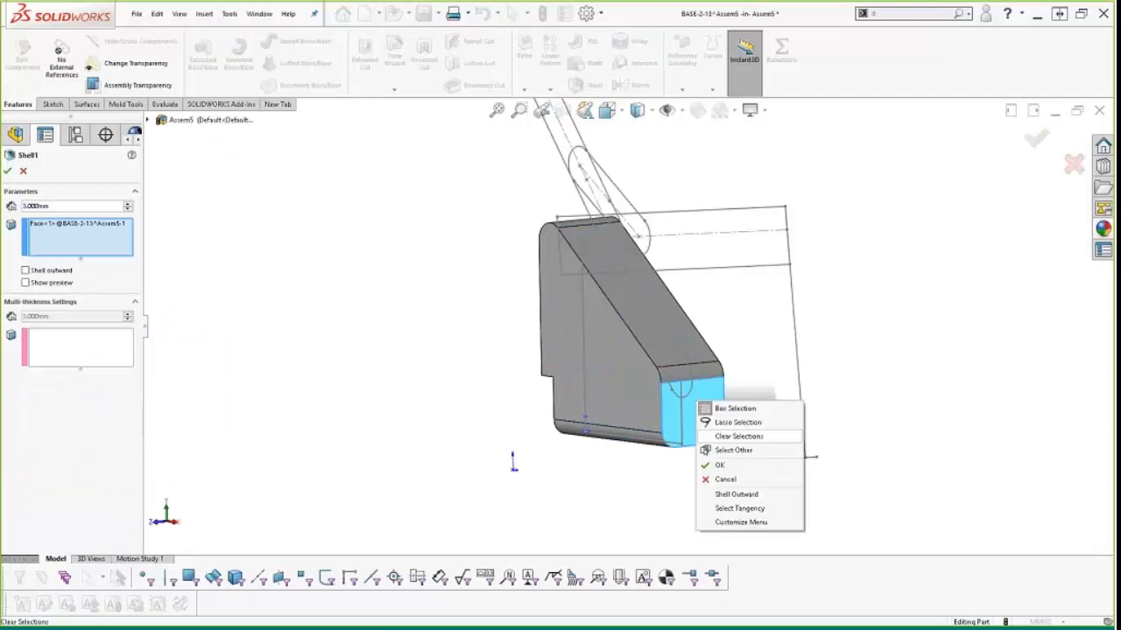
click(739, 508)
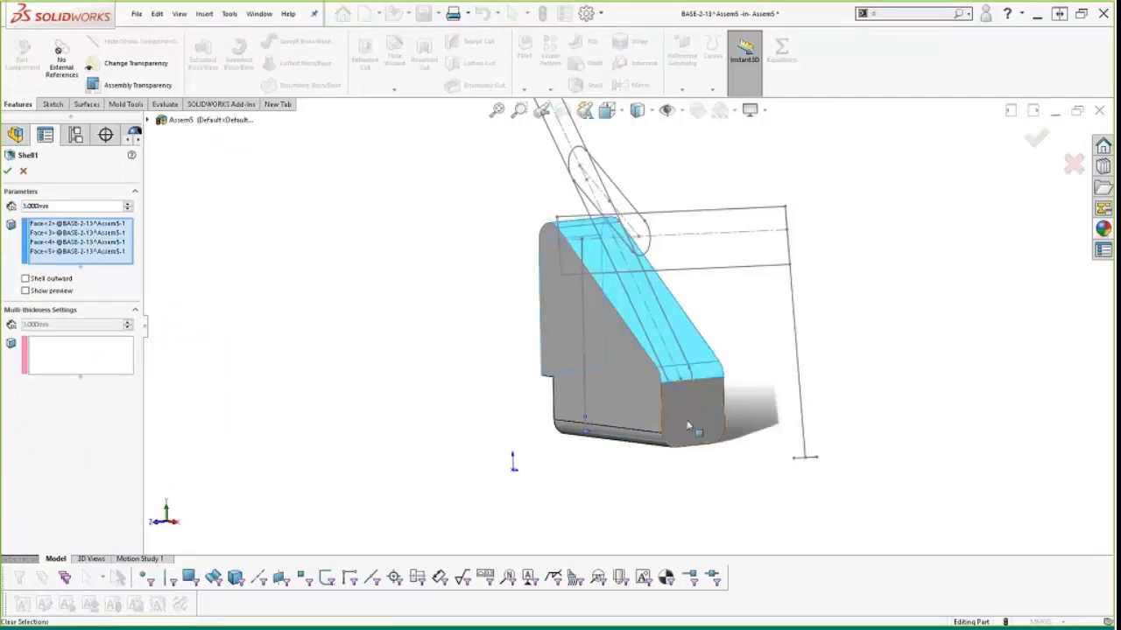
middle_drag(578, 368, 714, 300)
middle_drag(721, 299, 617, 399)
click(617, 403)
click(611, 410)
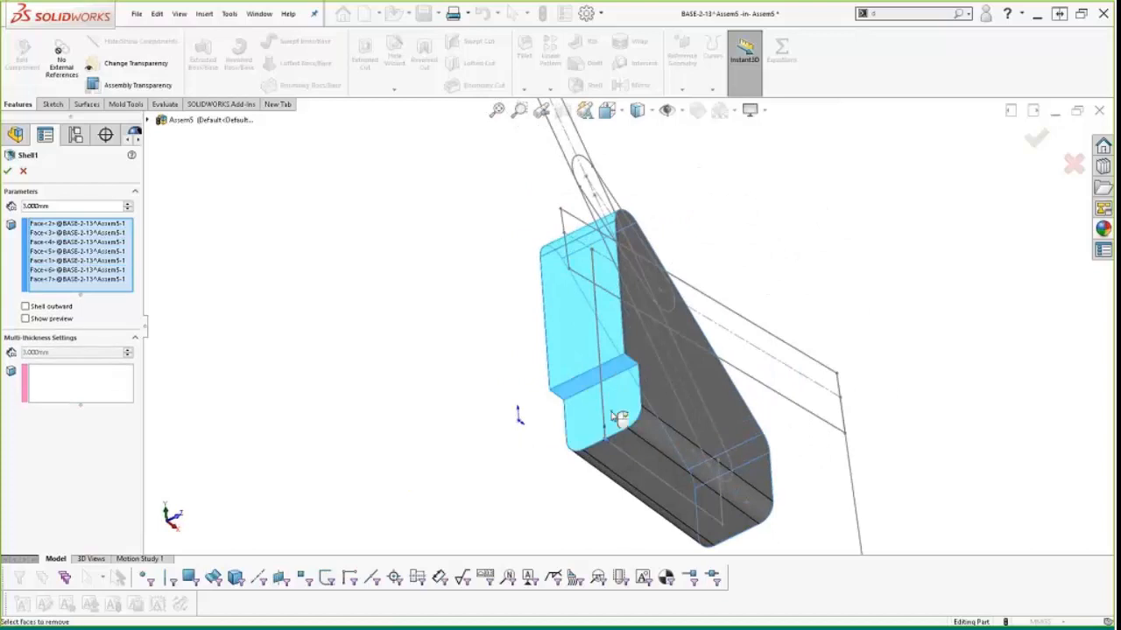
right_click(611, 411)
Step: Finish editing the BASE part in context and return to the Assem5 assembly
middle_drag(666, 373, 560, 412)
scroll(707, 353, down, 3)
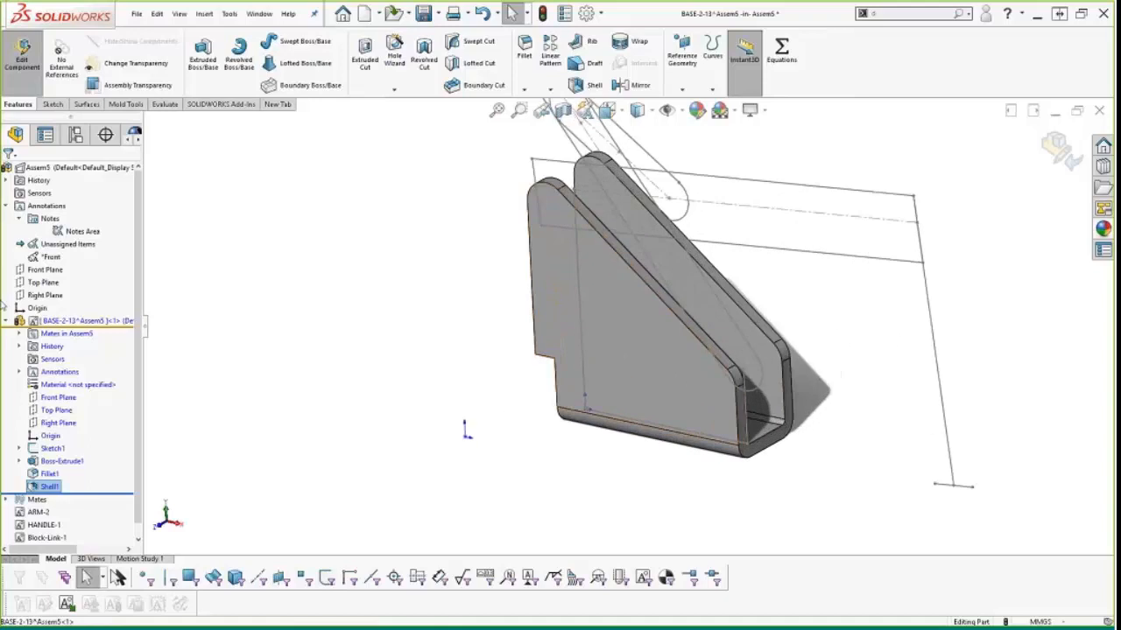
click(1044, 163)
scroll(776, 314, up, 3)
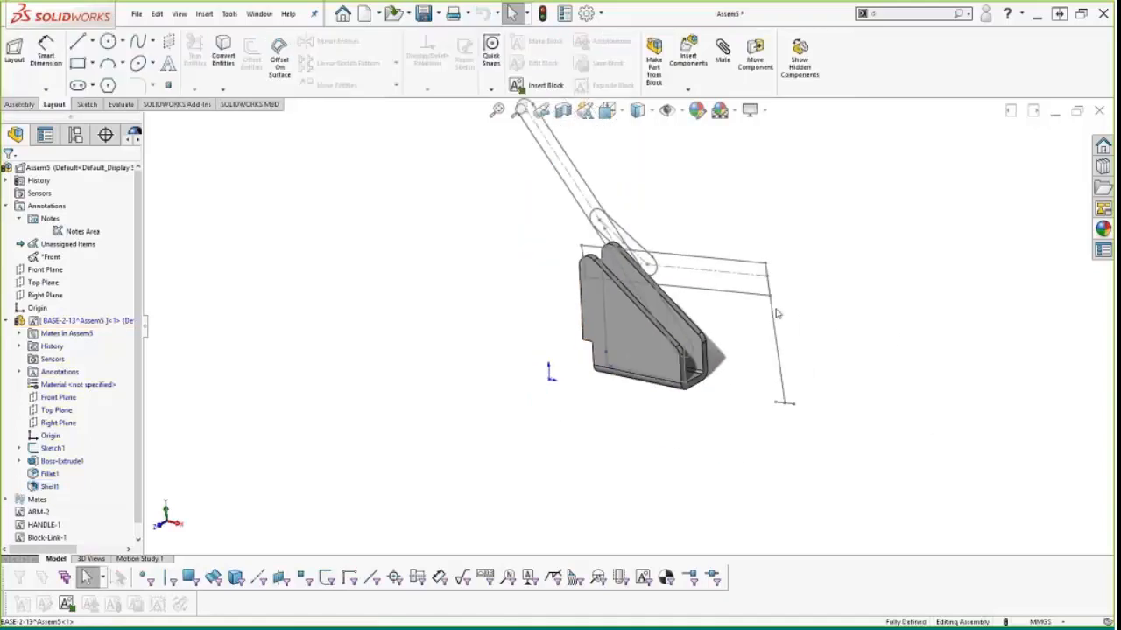
middle_drag(735, 341, 715, 333)
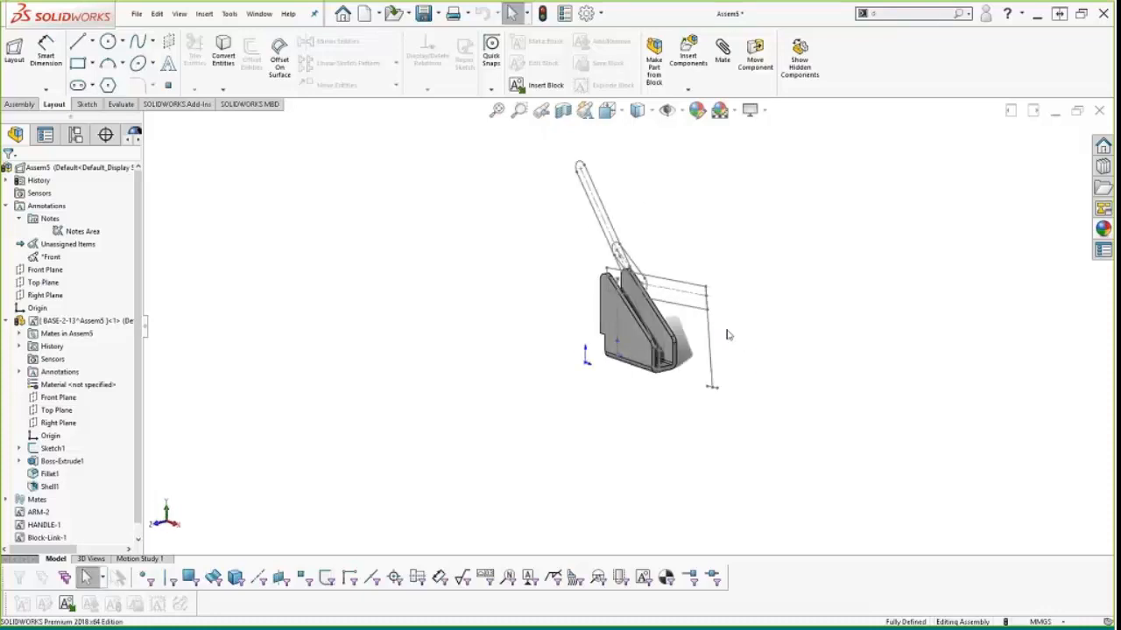
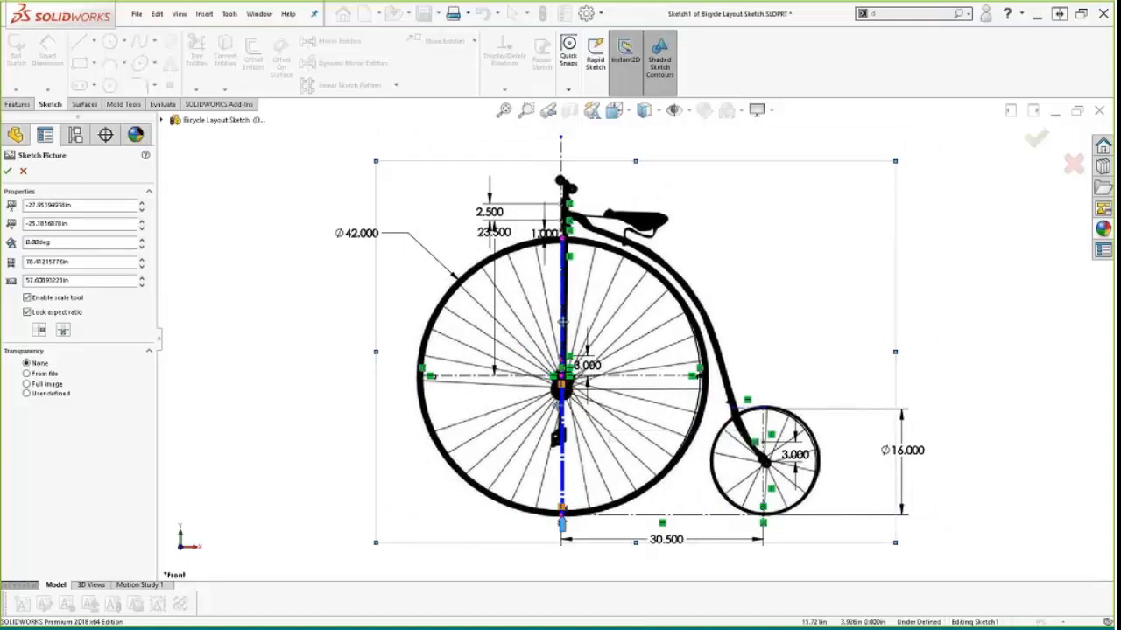
scroll(578, 278, down, 2)
scroll(578, 278, down, 3)
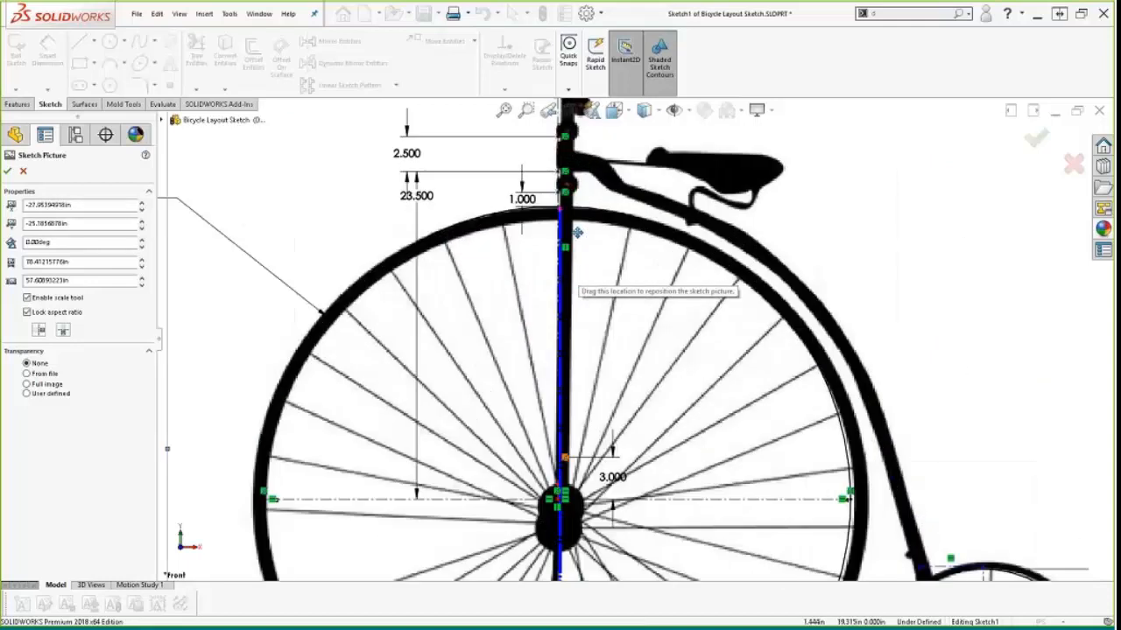
scroll(576, 462, up, 3)
scroll(576, 462, down, 1)
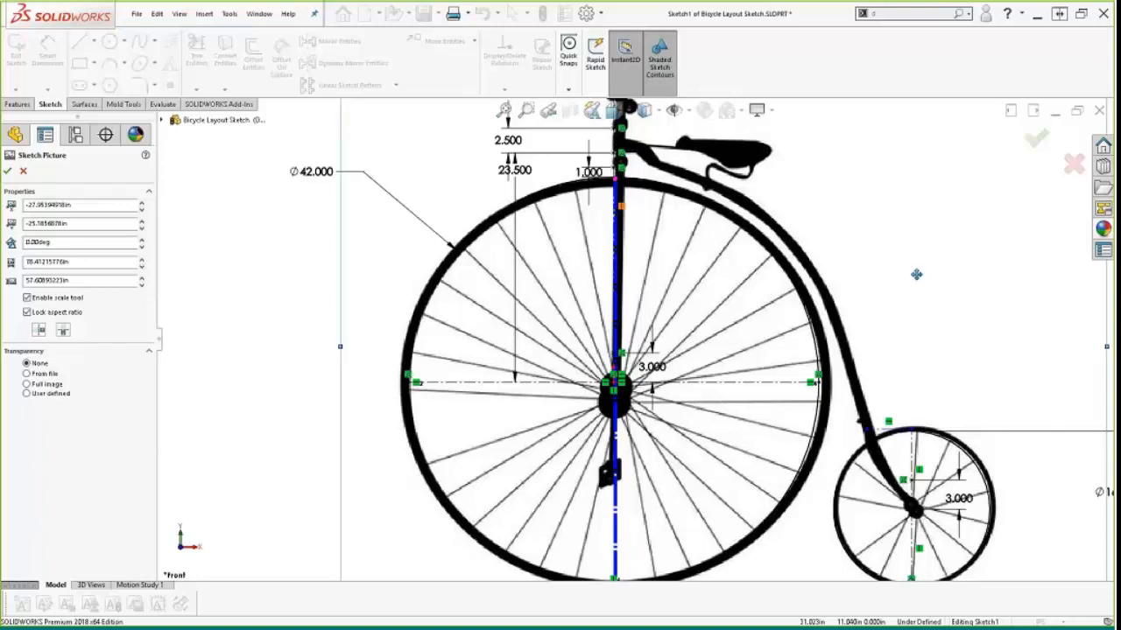
scroll(916, 274, up, 2)
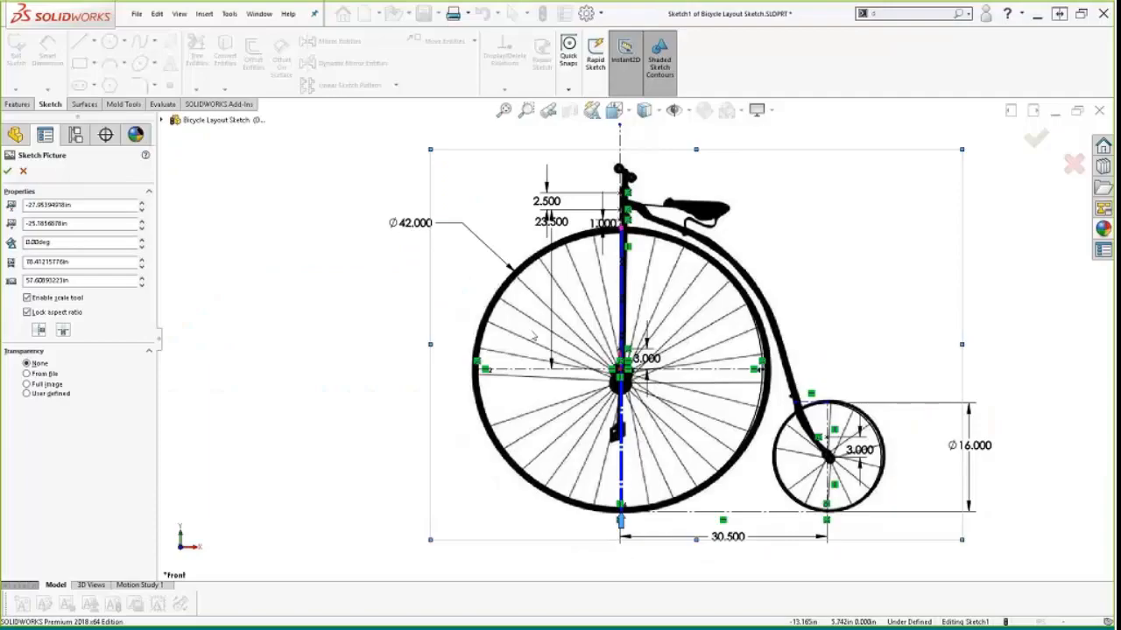
click(266, 17)
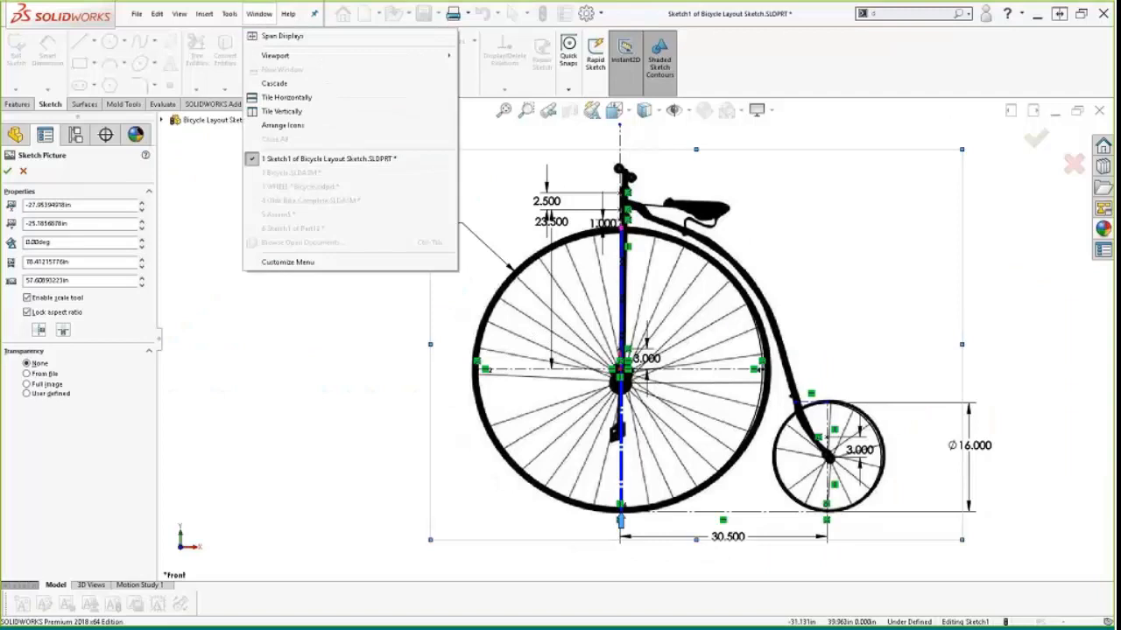
click(265, 160)
Step: Move the bicycle sketch picture to about X -40.87 in, Y -29.46 in, and leave the picture's properties
mouse_move(696, 345)
mouse_down()
mouse_move(751, 354)
mouse_move(609, 374)
mouse_up()
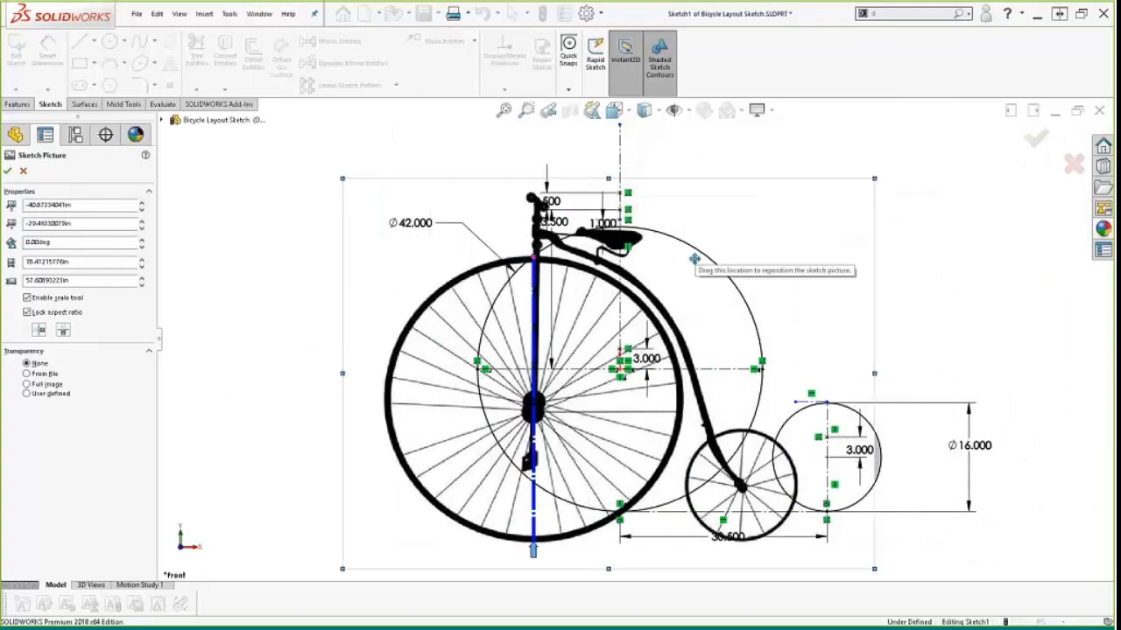
key(d)
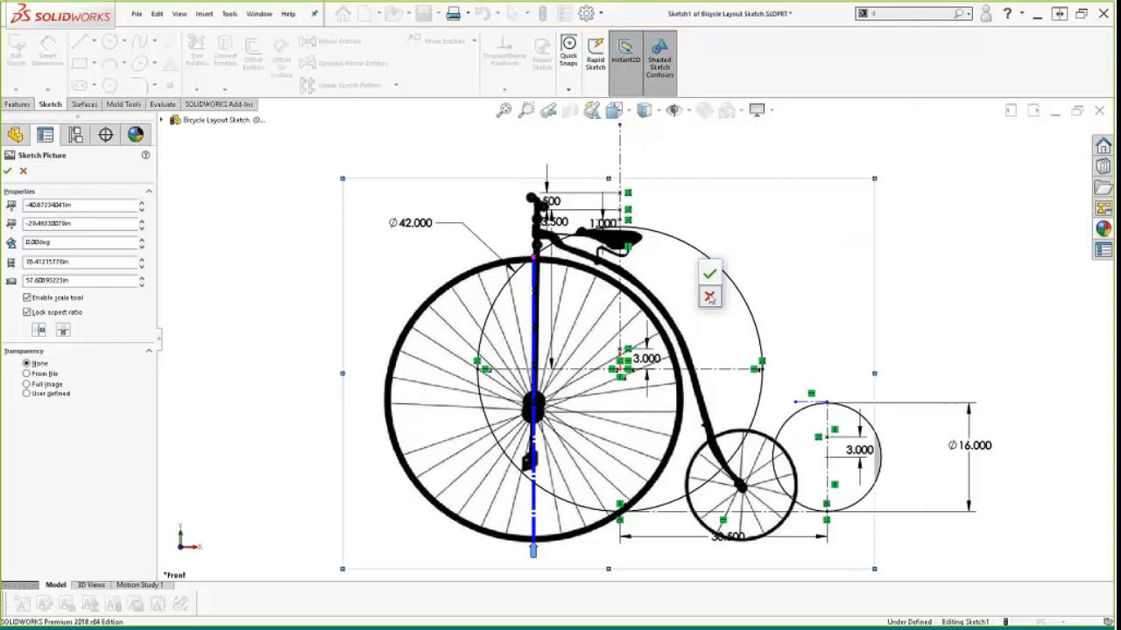
click(709, 298)
Step: Switch to the open Bicycle.SLDASM assembly and bring the whole bicycle into view
click(259, 13)
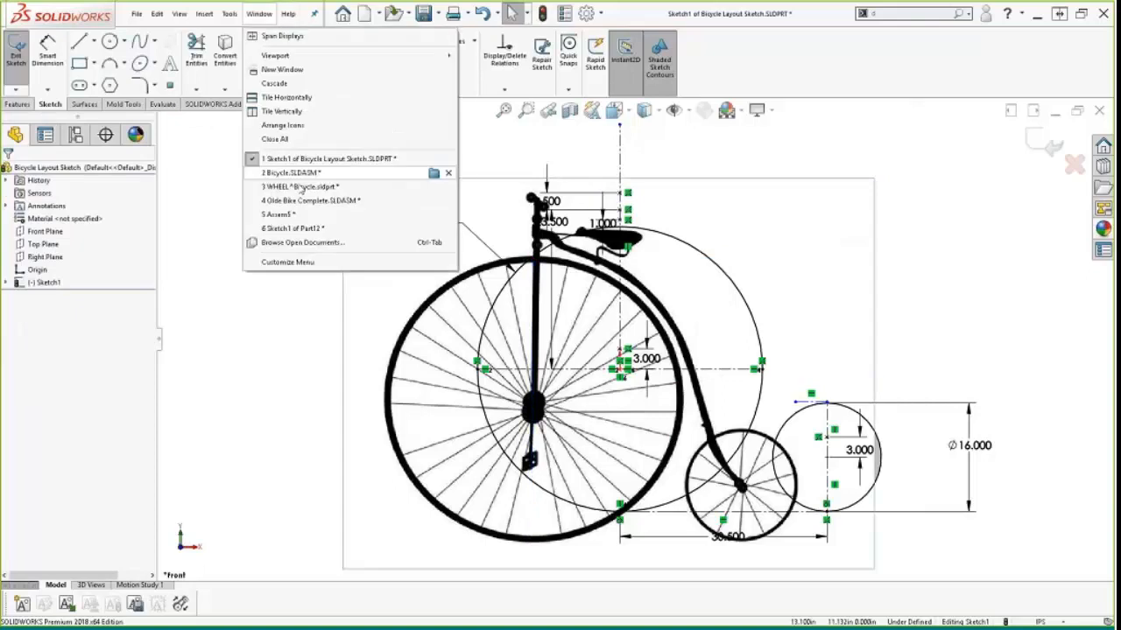
click(293, 173)
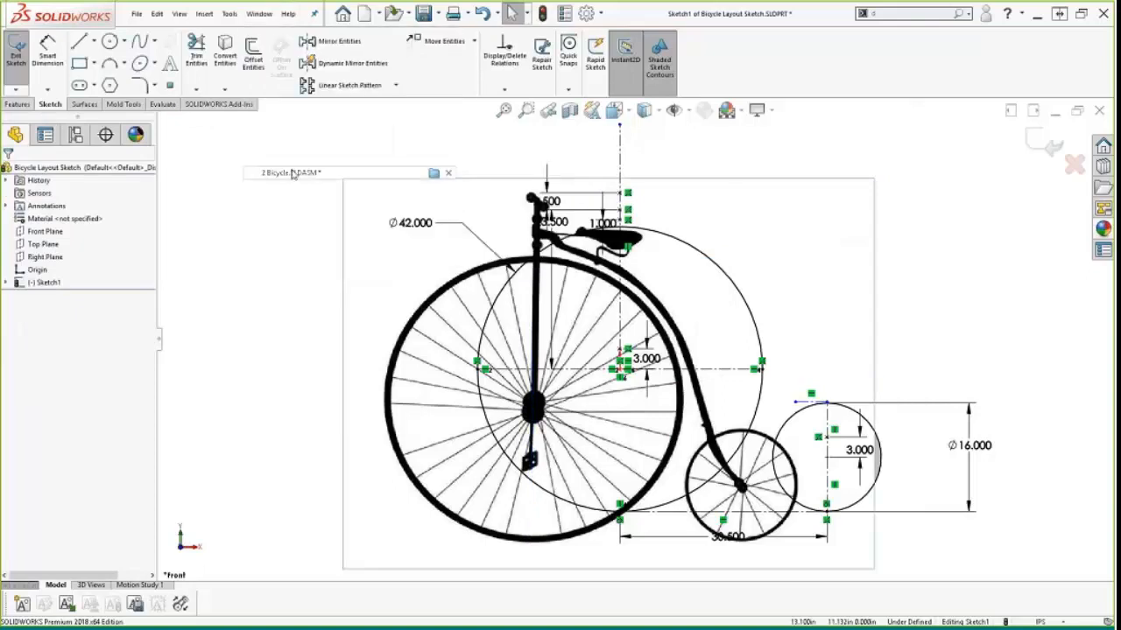
middle_drag(710, 260, 658, 256)
scroll(646, 254, down, 3)
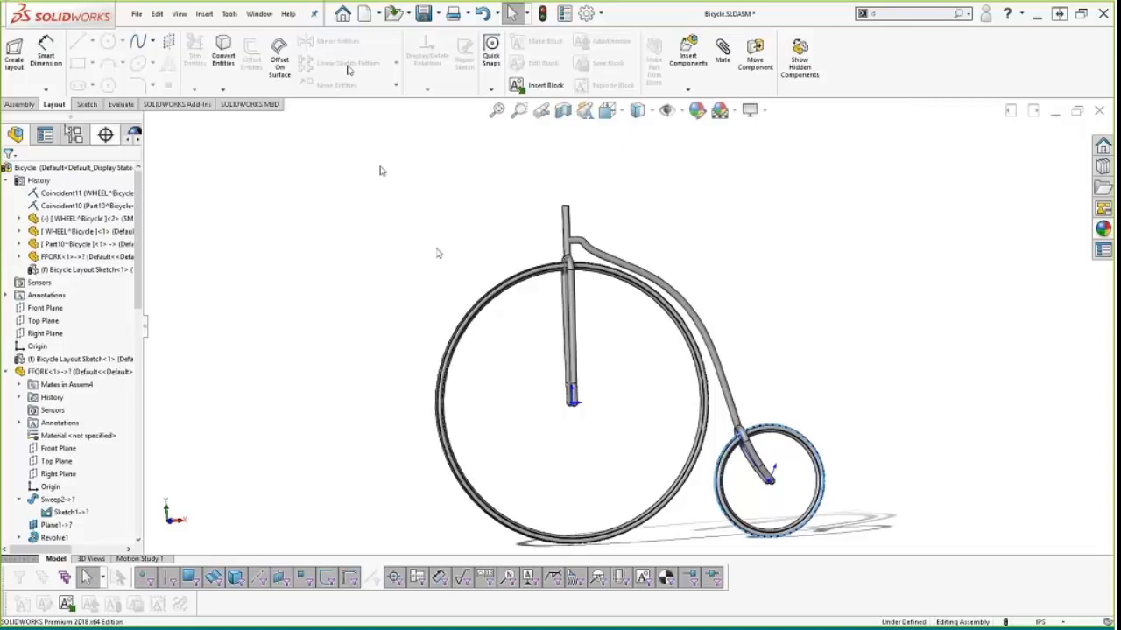
Step: Insert the Seat.sldprt part from the Compled Penny-Farthing folder at the assembly origin
click(20, 105)
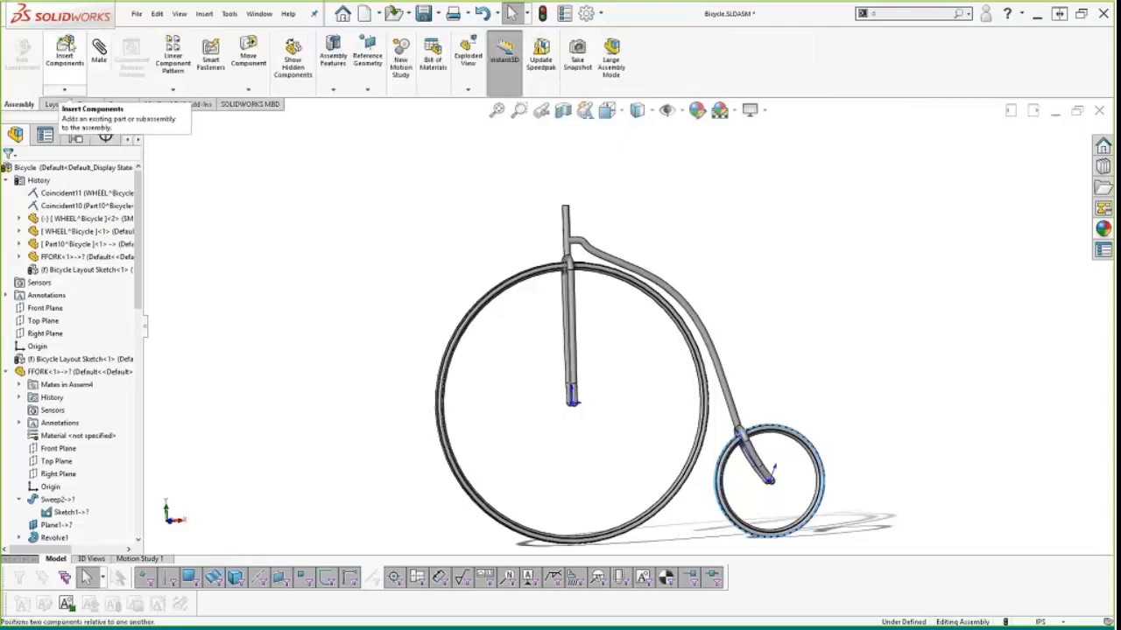
click(65, 51)
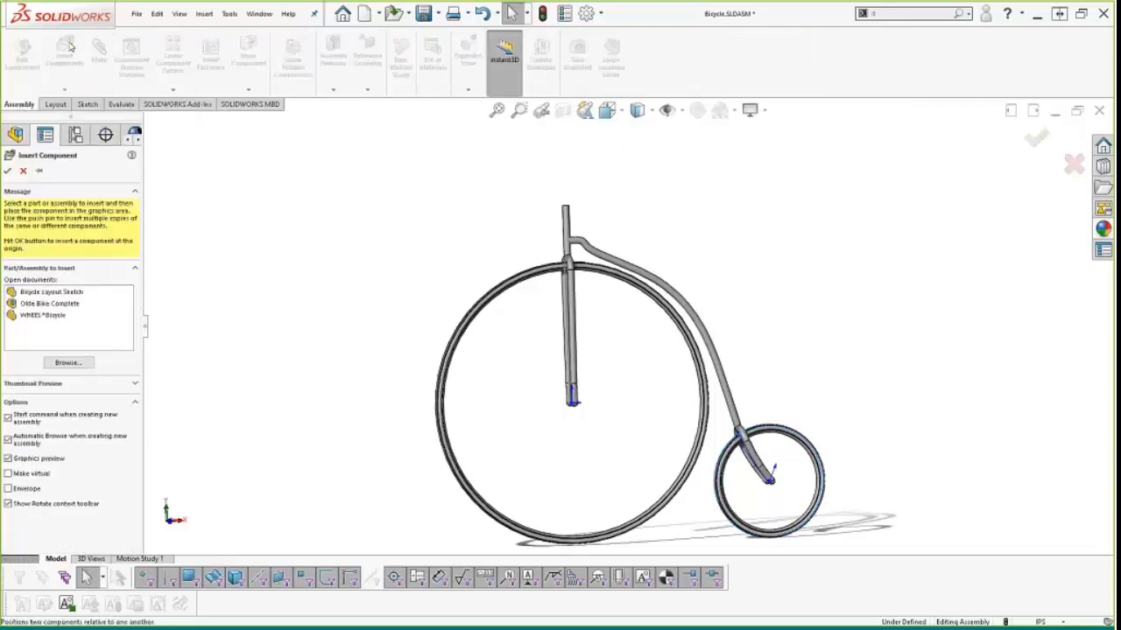
click(69, 362)
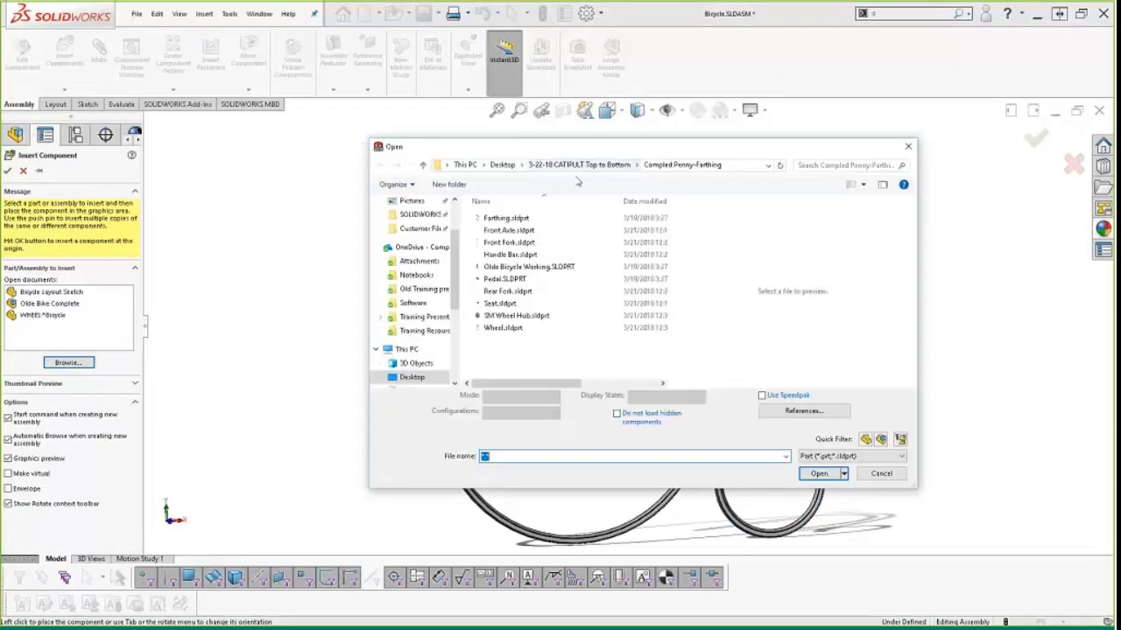
double_click(499, 303)
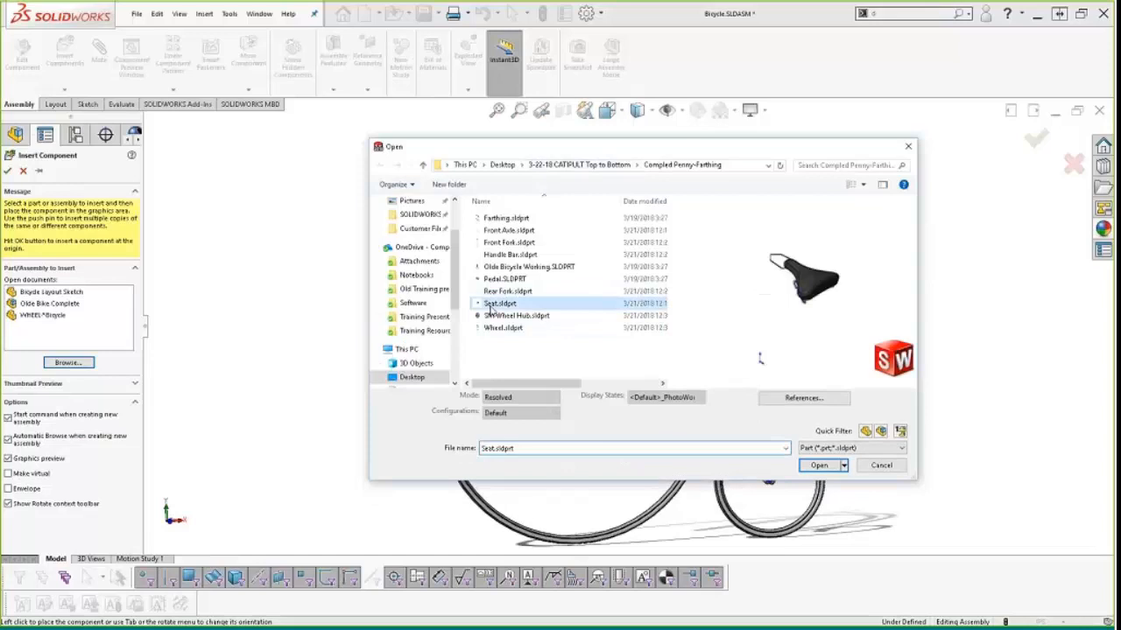
click(7, 172)
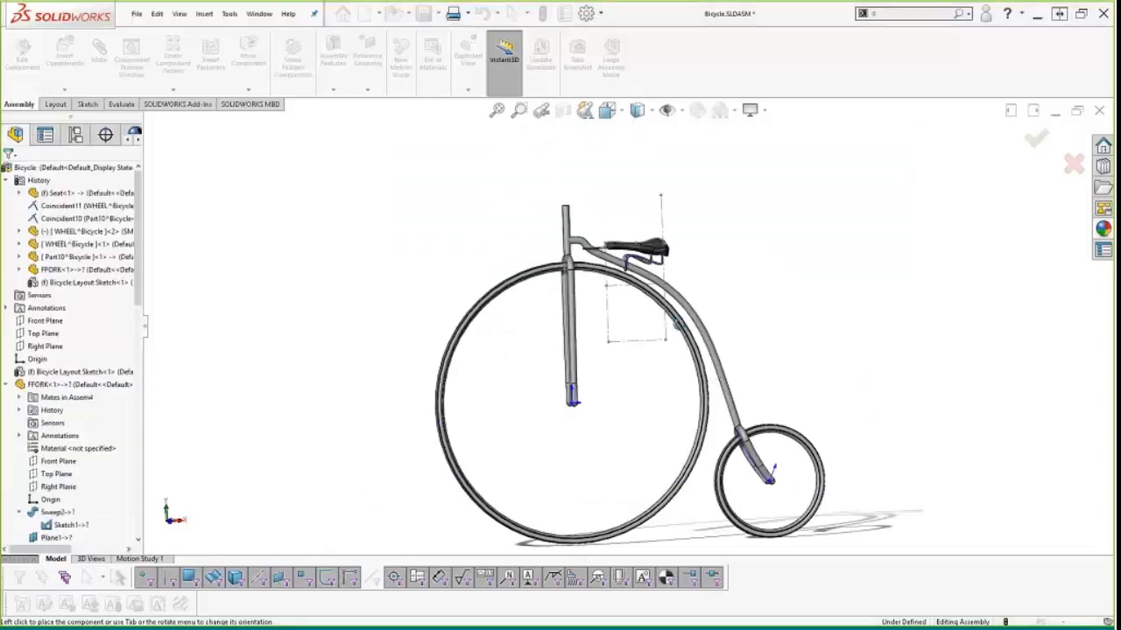
Step: Examine how the inserted seat and its support wires sit against the curved frame tube and the rest of the bicycle
scroll(644, 276, down, 3)
scroll(643, 277, down, 5)
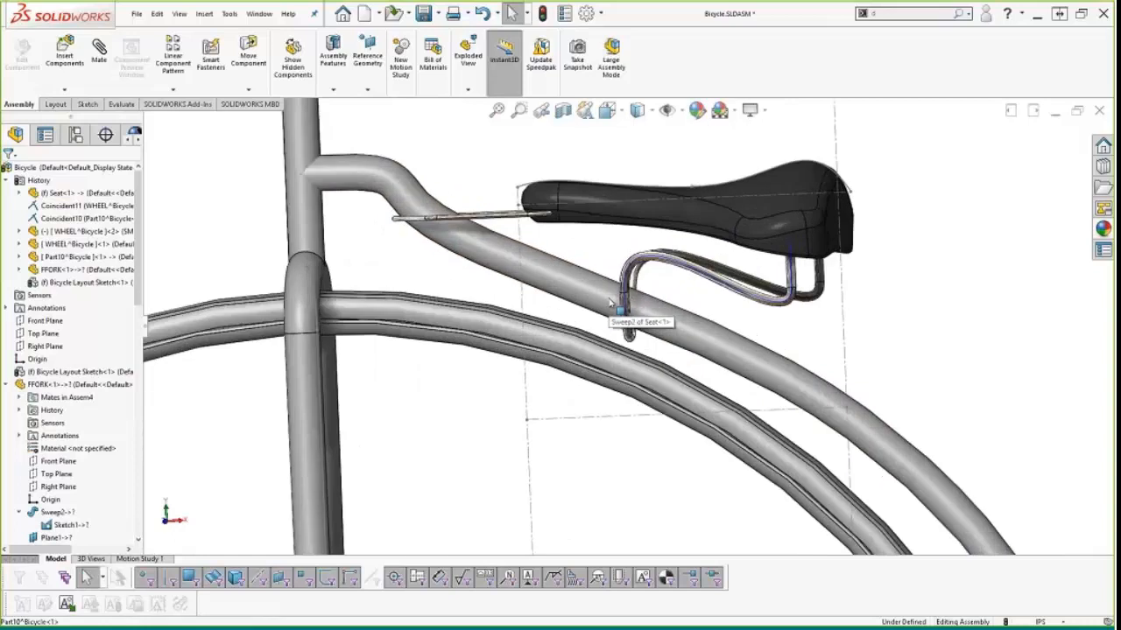
middle_drag(585, 293, 616, 305)
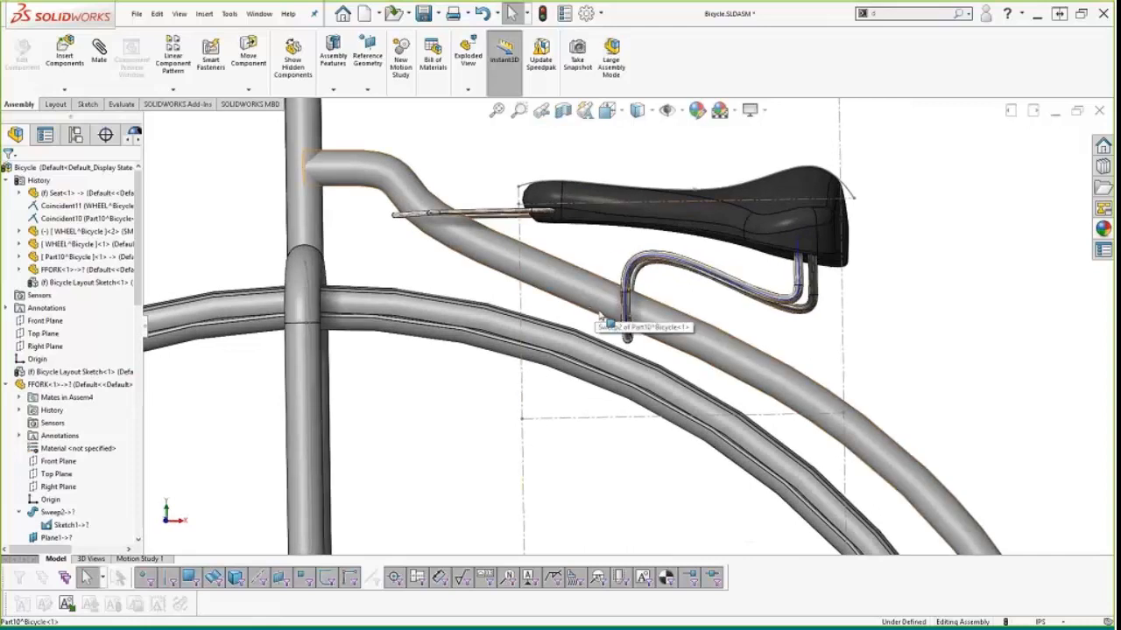
scroll(639, 394, up, 8)
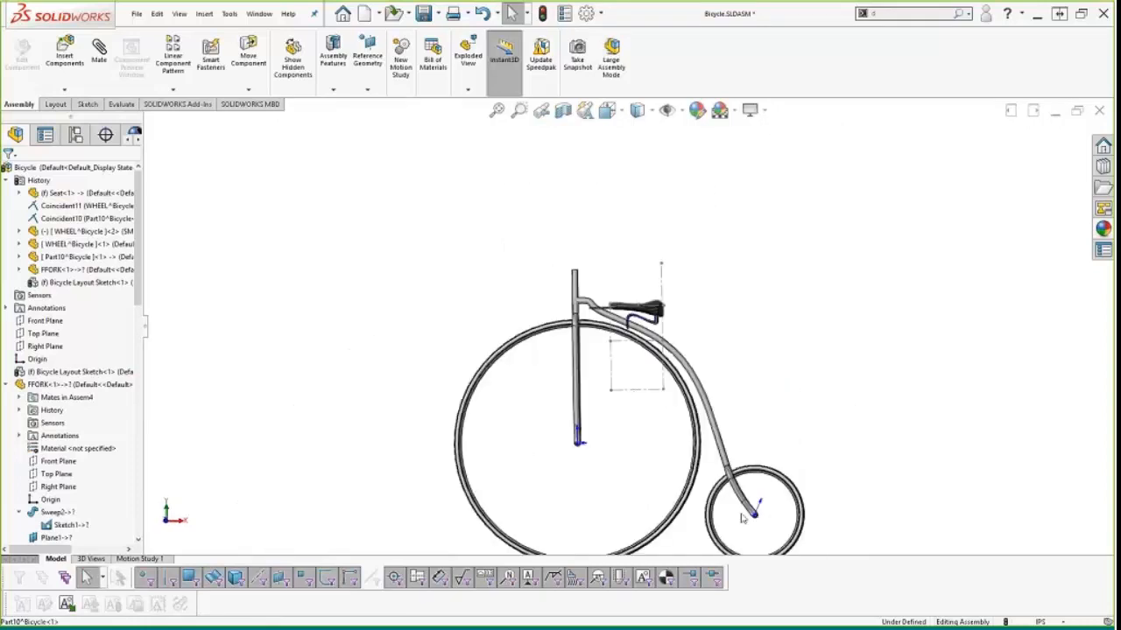
scroll(111, 445, down, 3)
scroll(111, 445, down, 10)
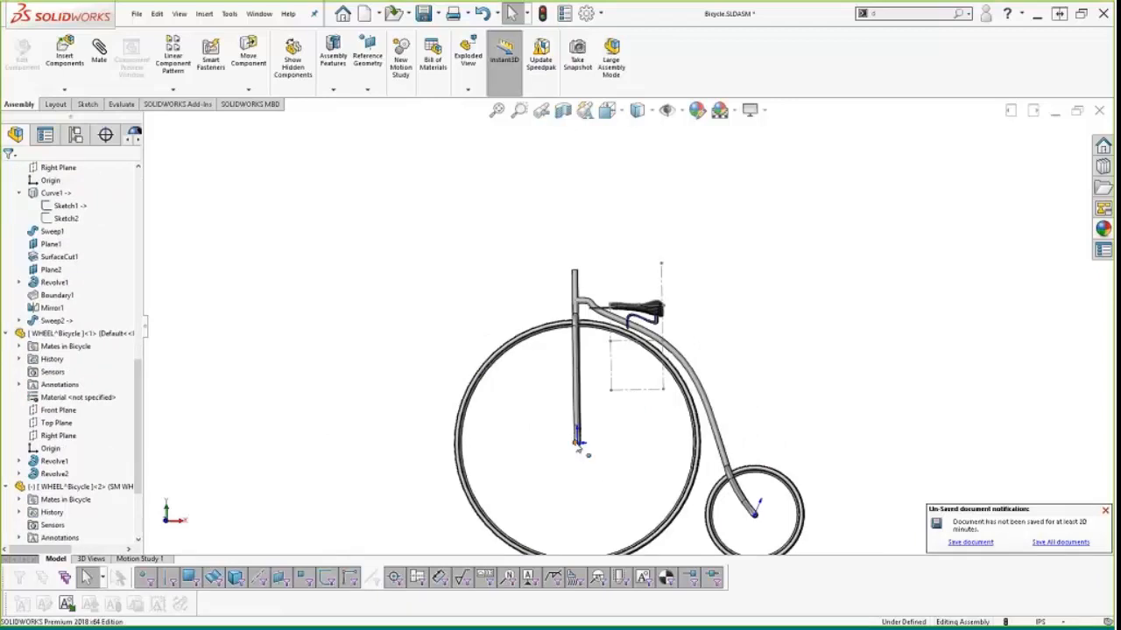
scroll(578, 442, down, 3)
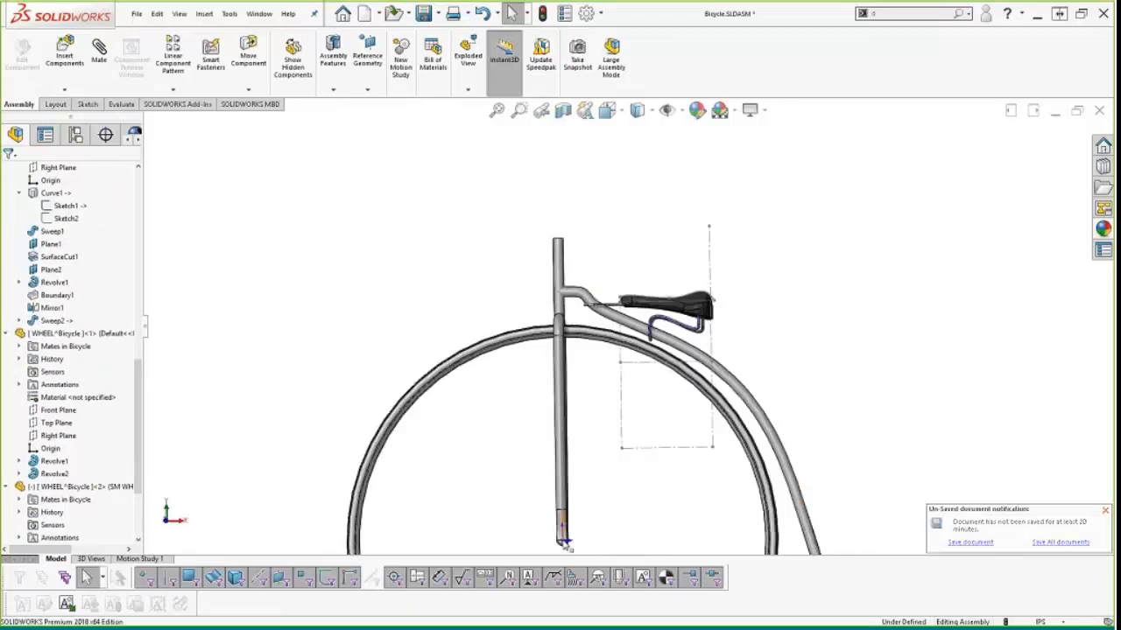
scroll(617, 337, up, 3)
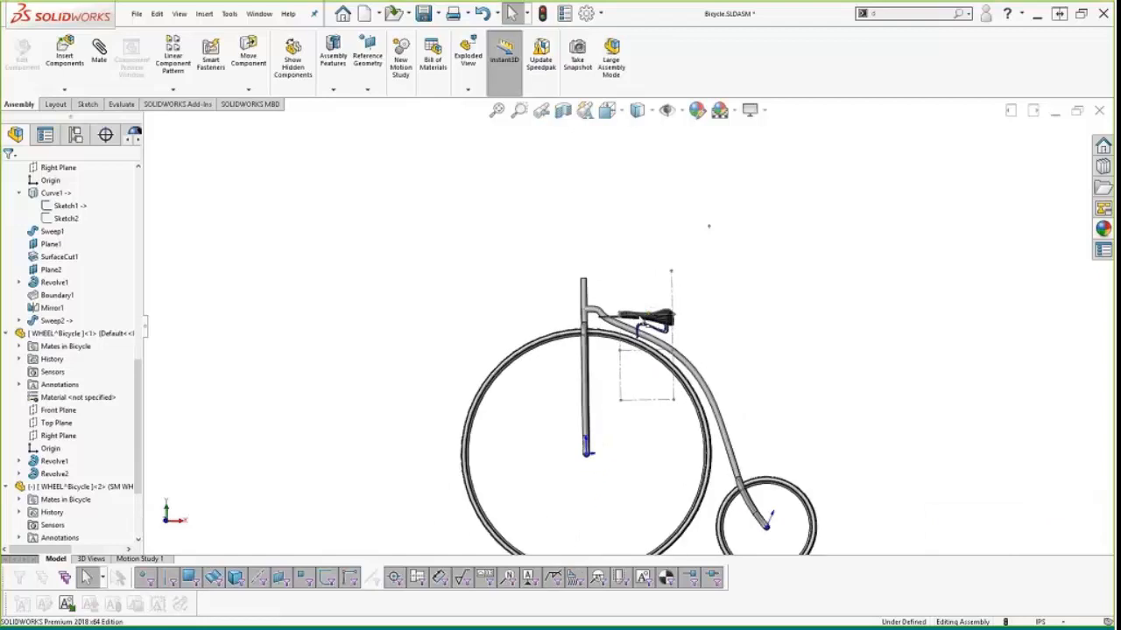
scroll(640, 318, down, 5)
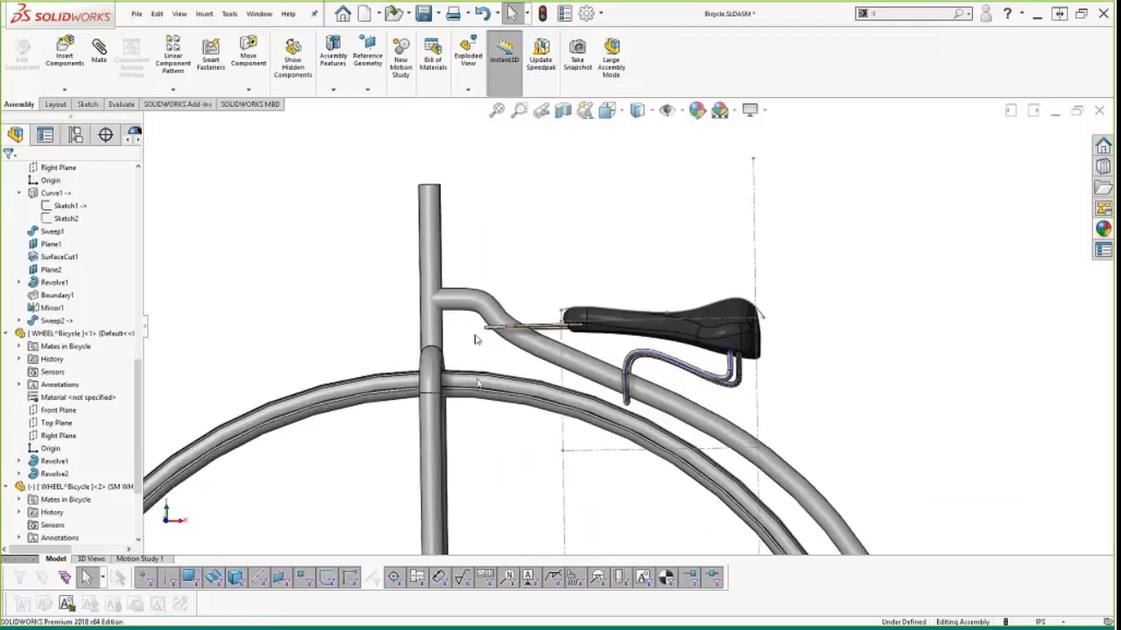
scroll(622, 442, up, 4)
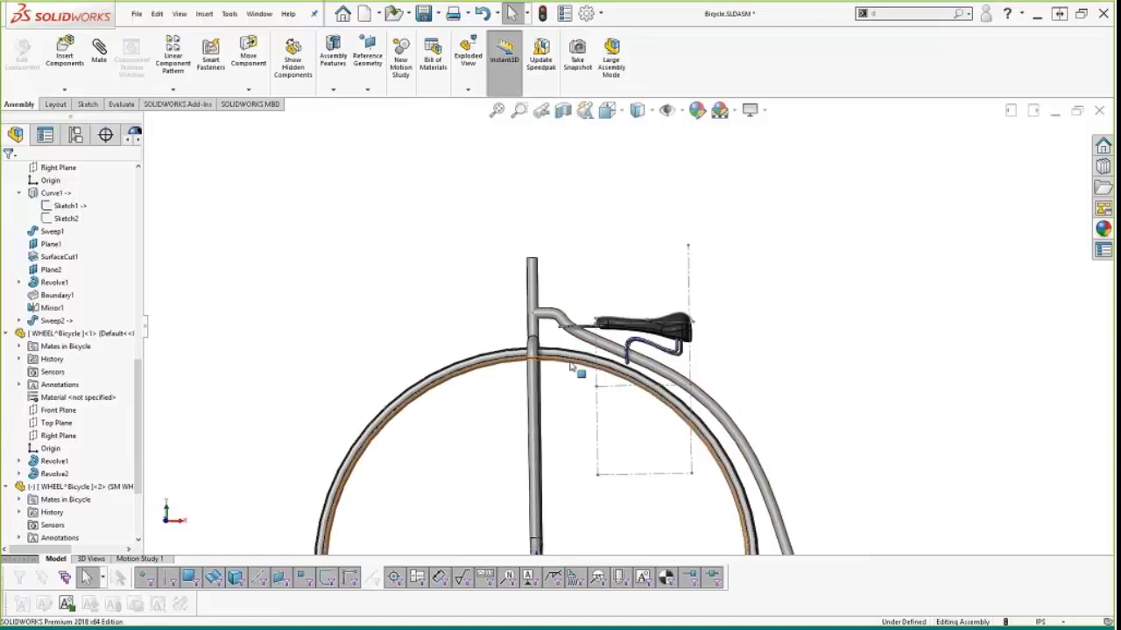
scroll(614, 338, down, 3)
scroll(614, 340, down, 1)
middle_drag(614, 373, 643, 401)
scroll(636, 397, up, 4)
scroll(637, 397, down, 3)
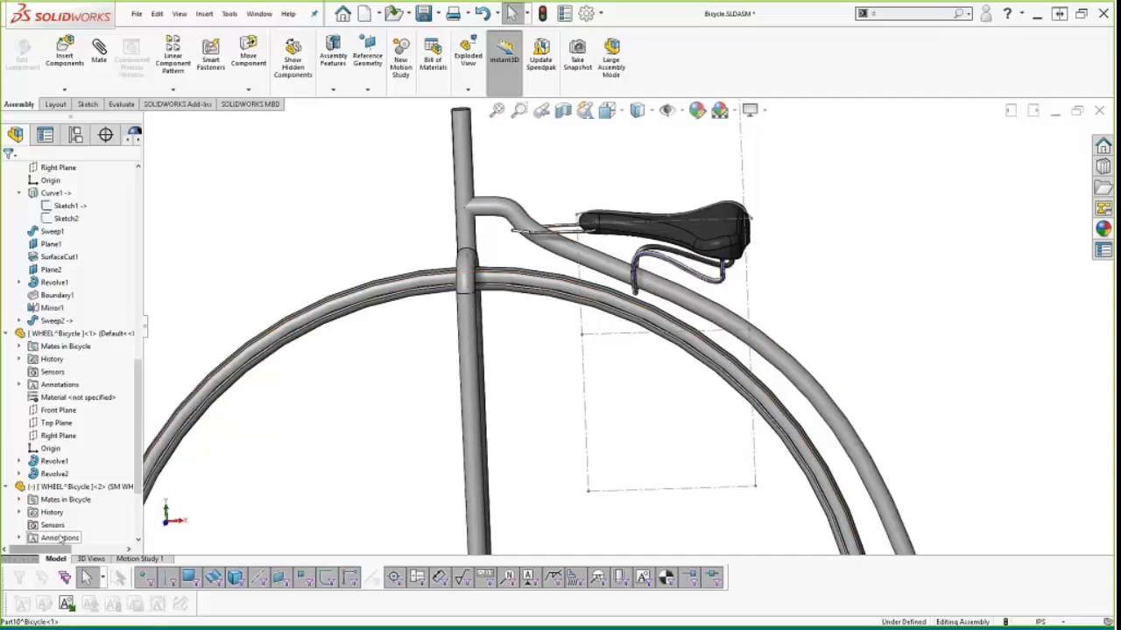
Step: Float the fixed seat component and move it slightly upward and rearward along the curved frame tube
scroll(59, 534, down, 3)
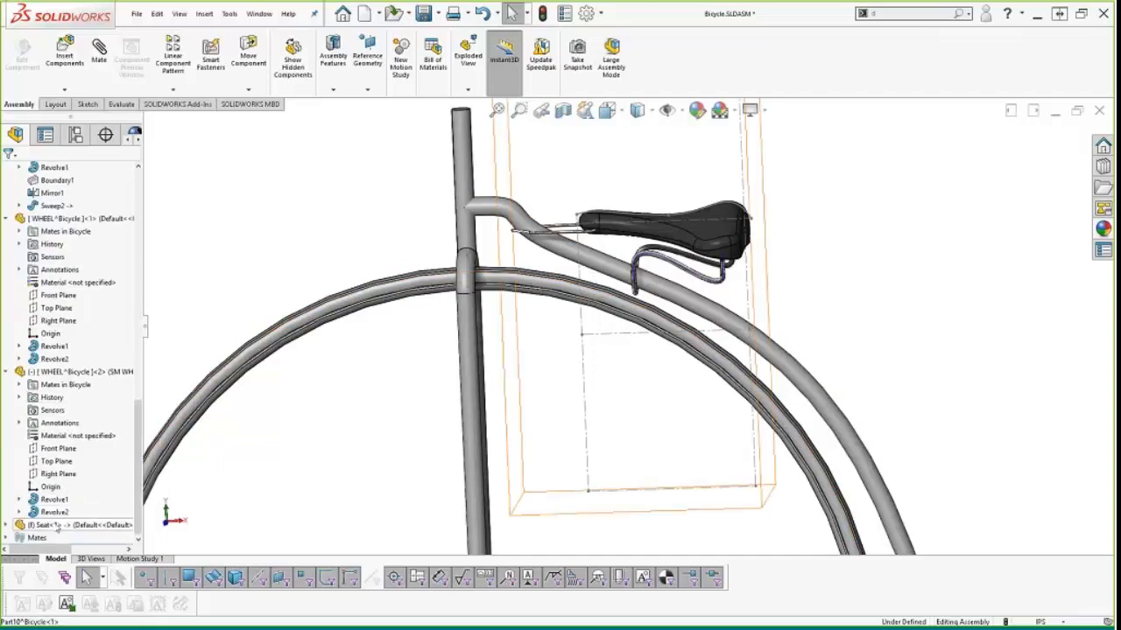
right_click(58, 526)
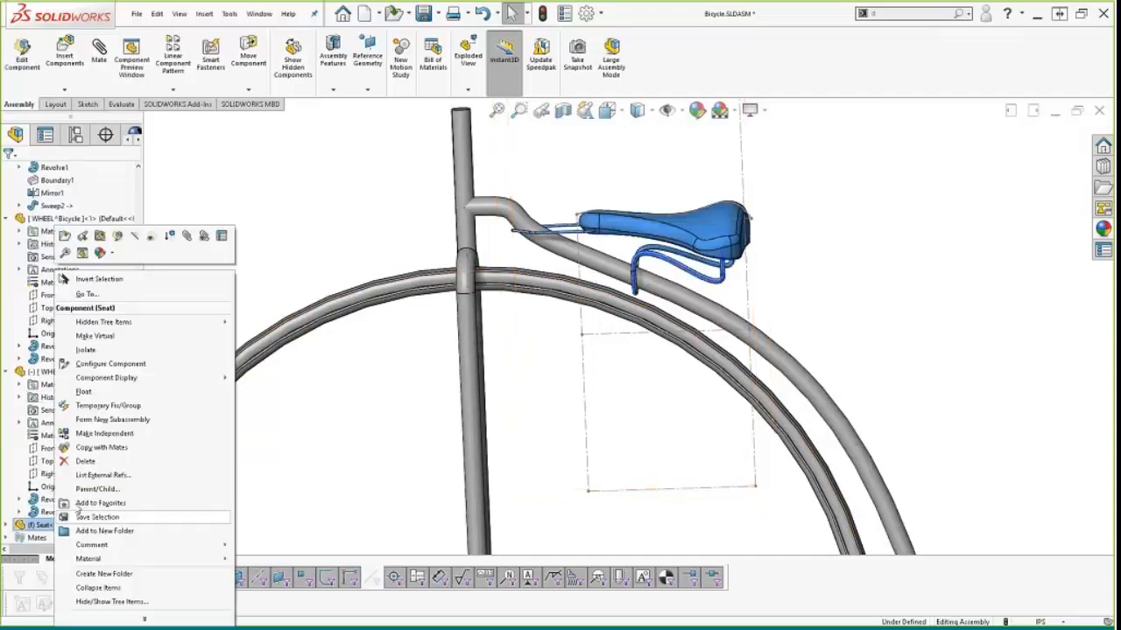
click(84, 392)
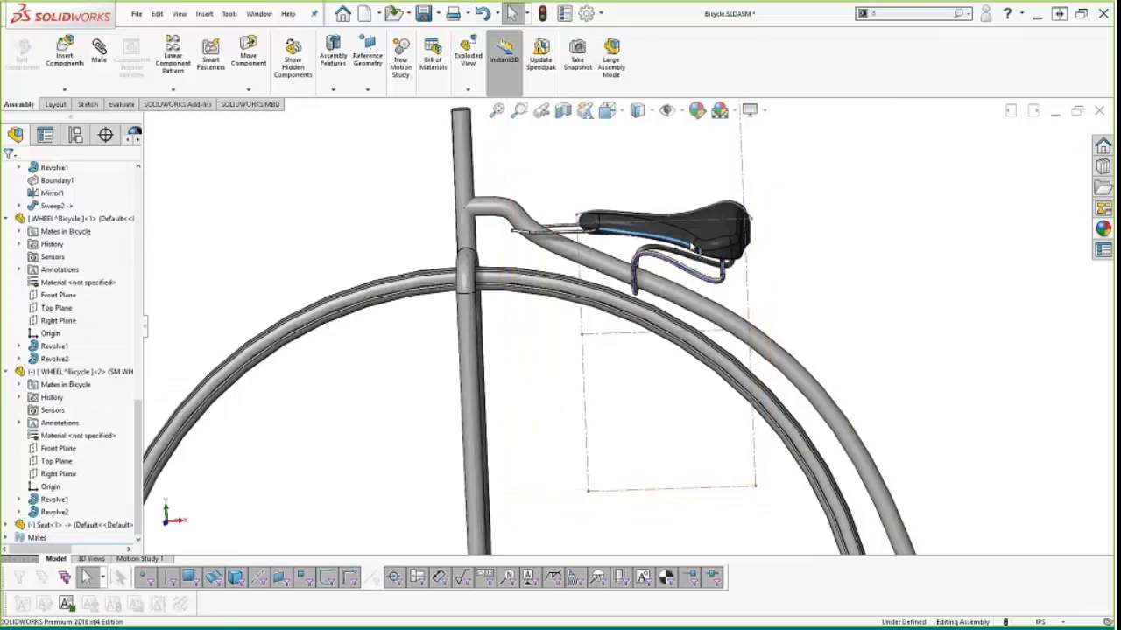
drag(710, 224, 733, 235)
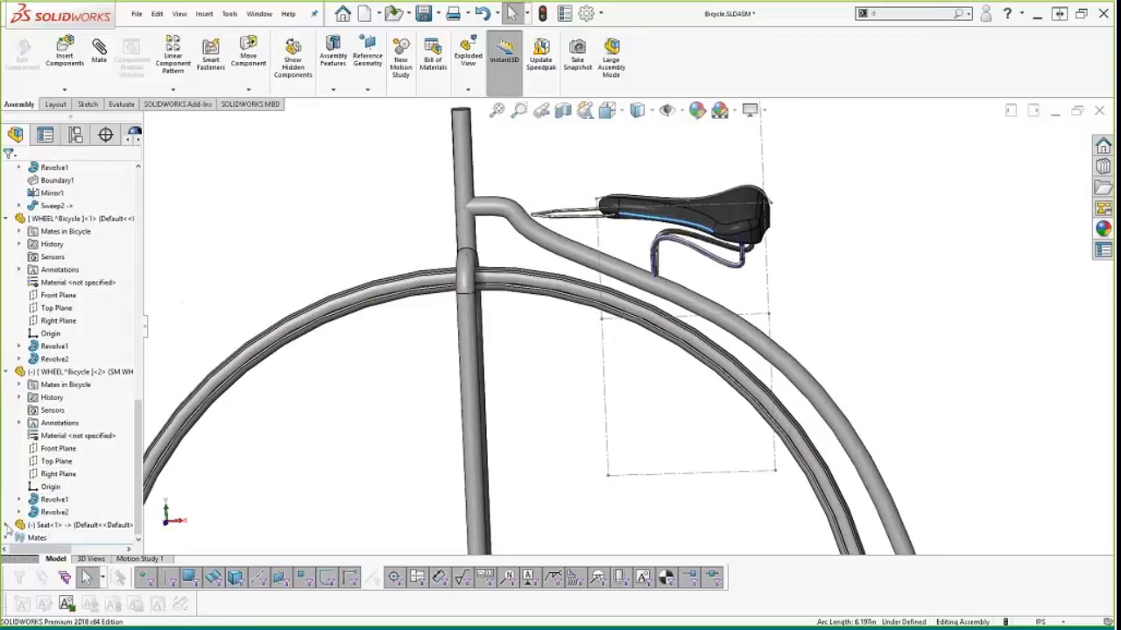
Step: Add a coincident mate between the seat's Front plane and the bicycle assembly's Front Plane
click(7, 525)
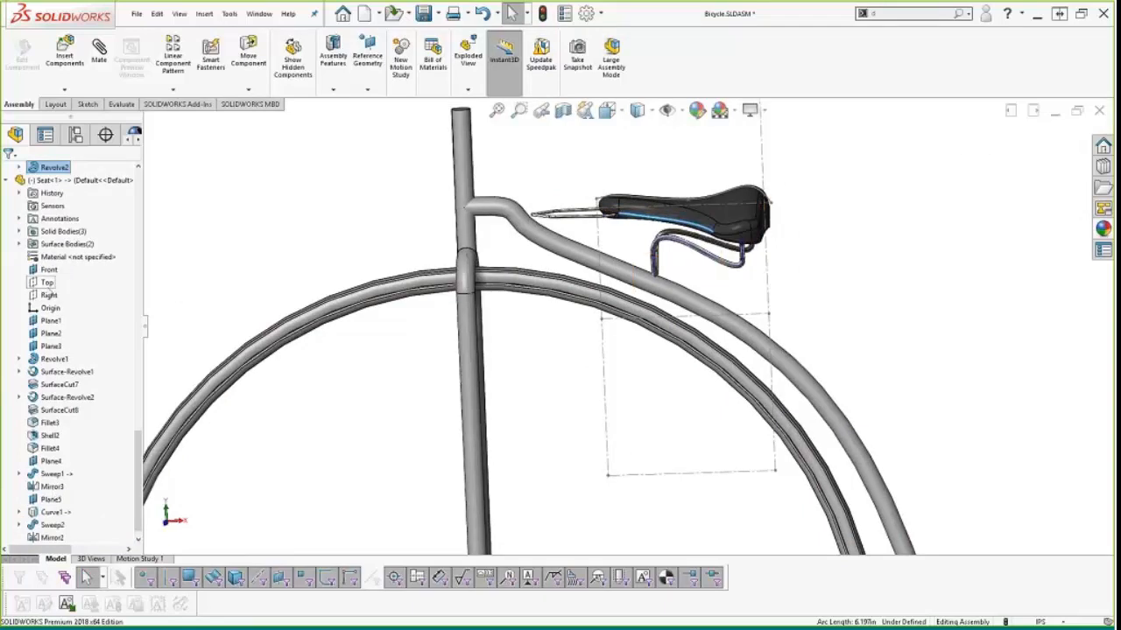
mouse_move(50, 274)
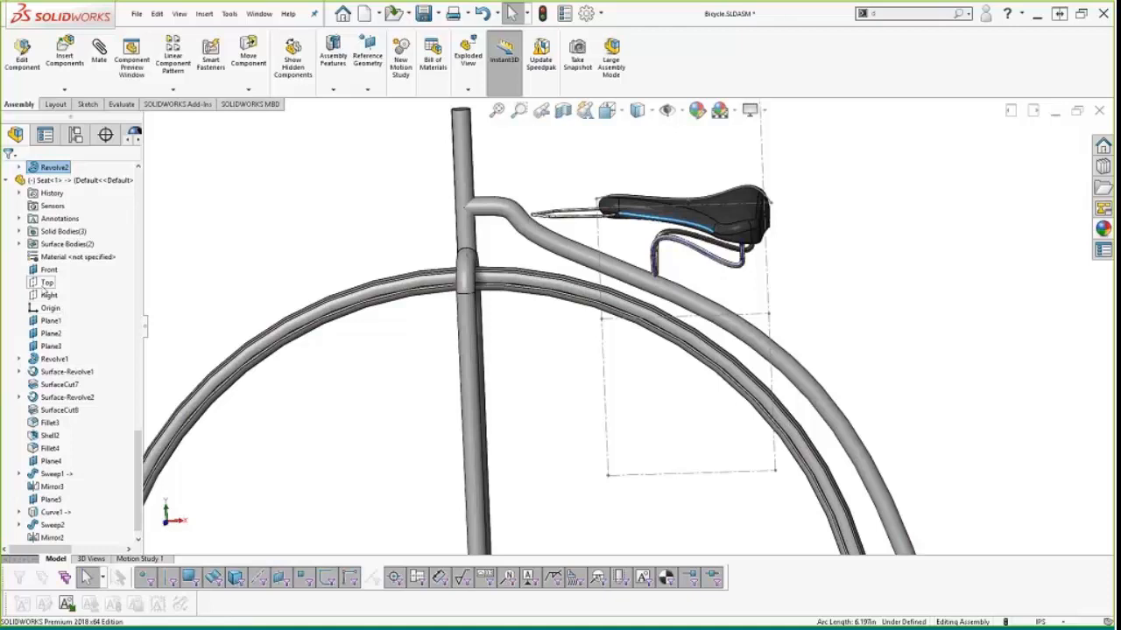
click(45, 287)
scroll(543, 329, up, 4)
scroll(564, 328, down, 1)
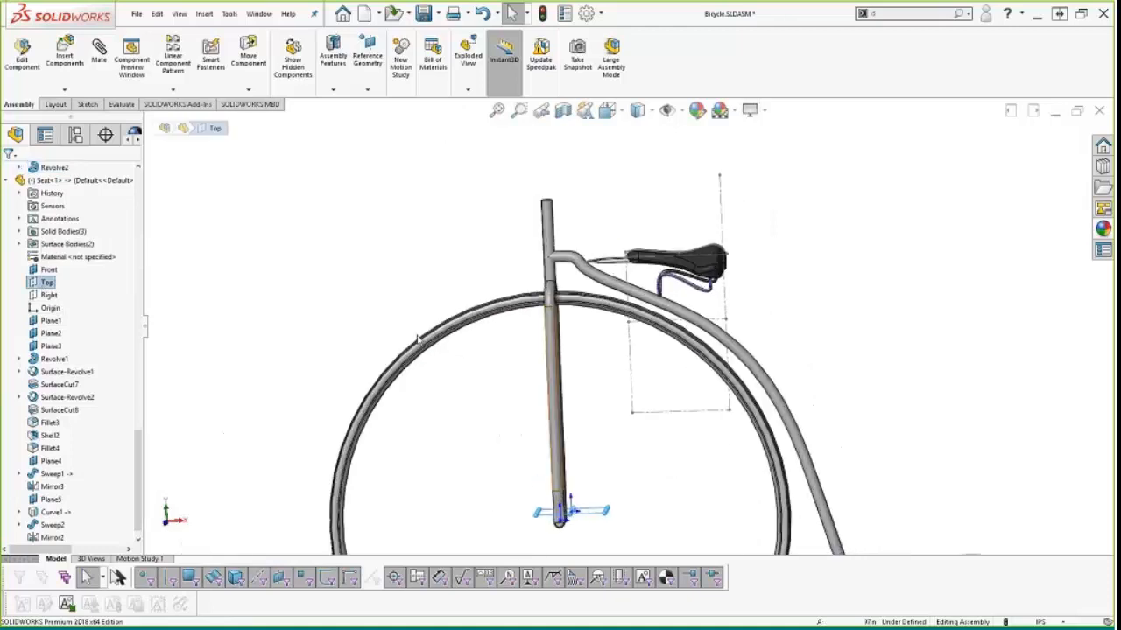
click(49, 295)
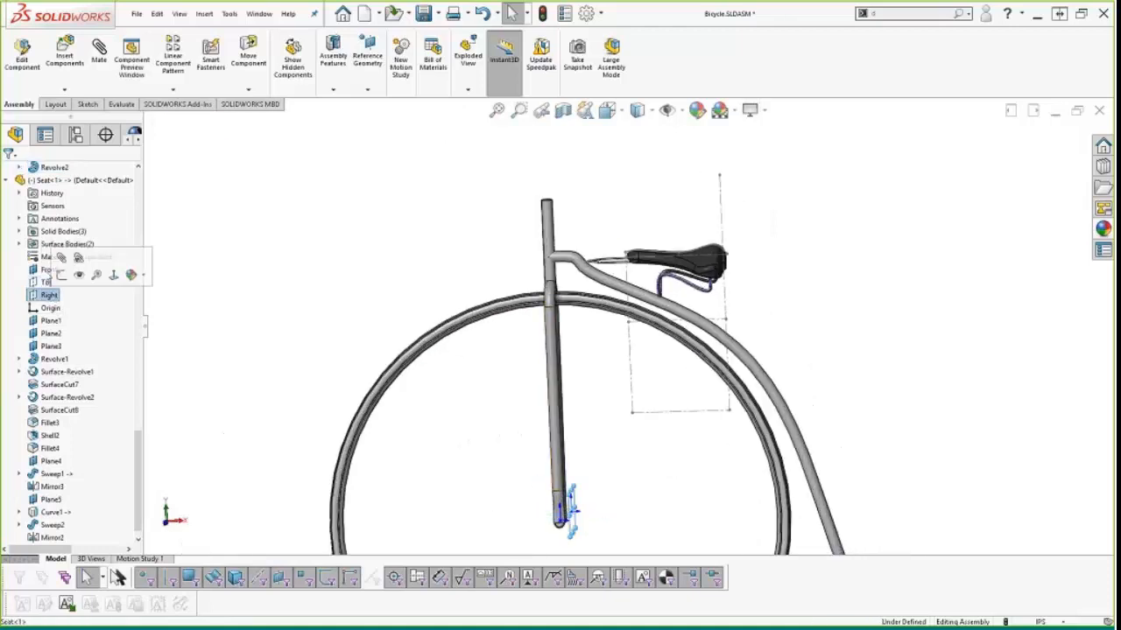
click(47, 271)
scroll(74, 294, up, 5)
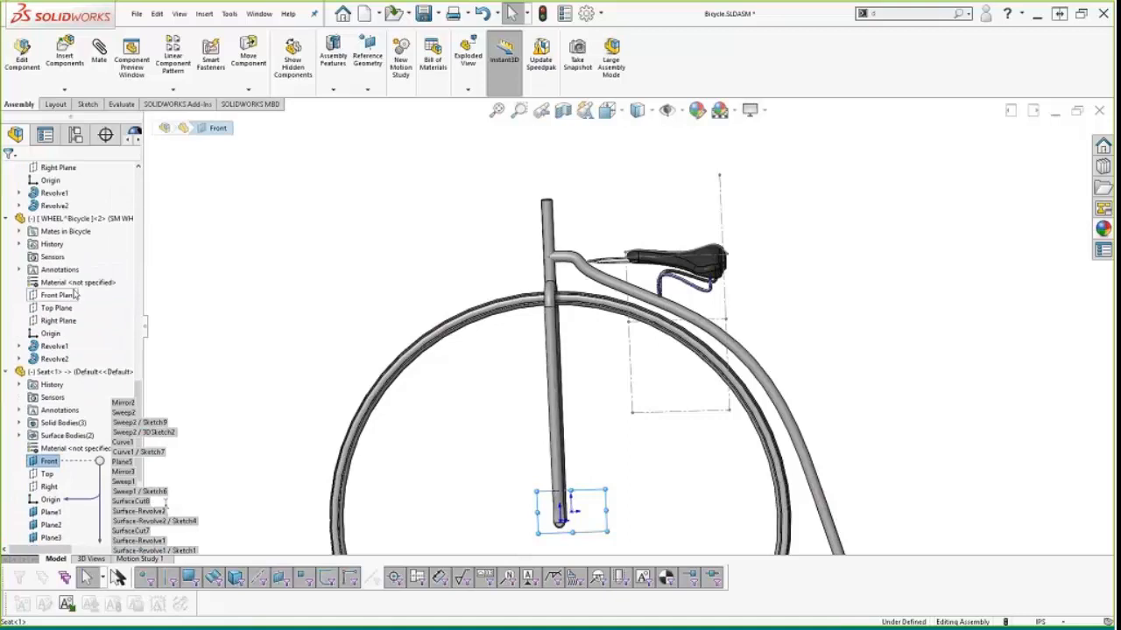
scroll(75, 295, up, 10)
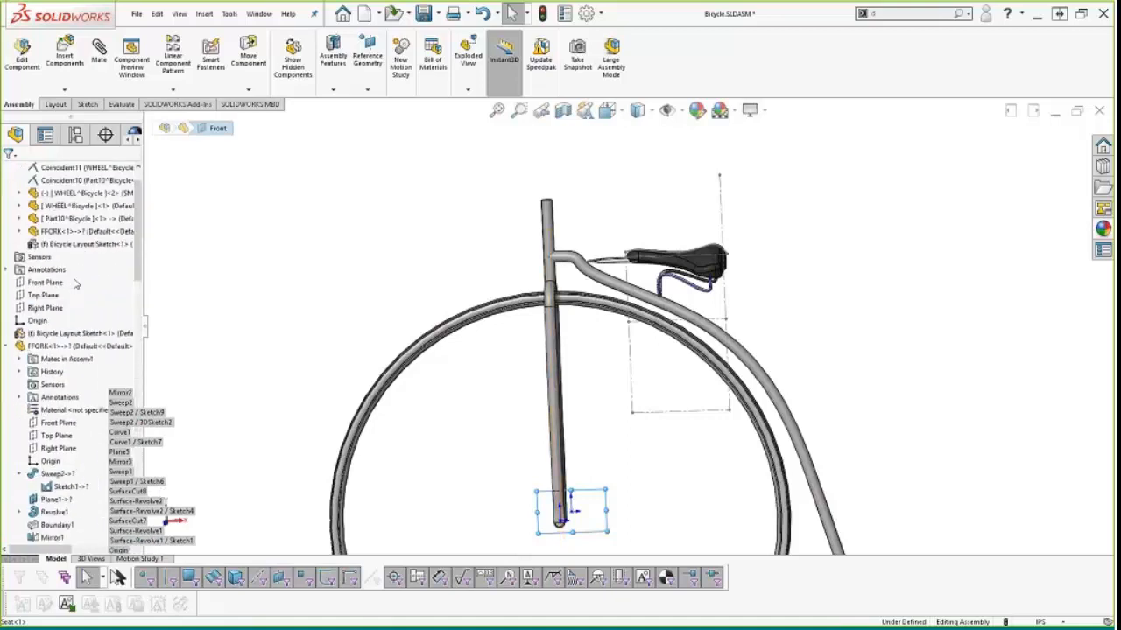
scroll(76, 284, up, 1)
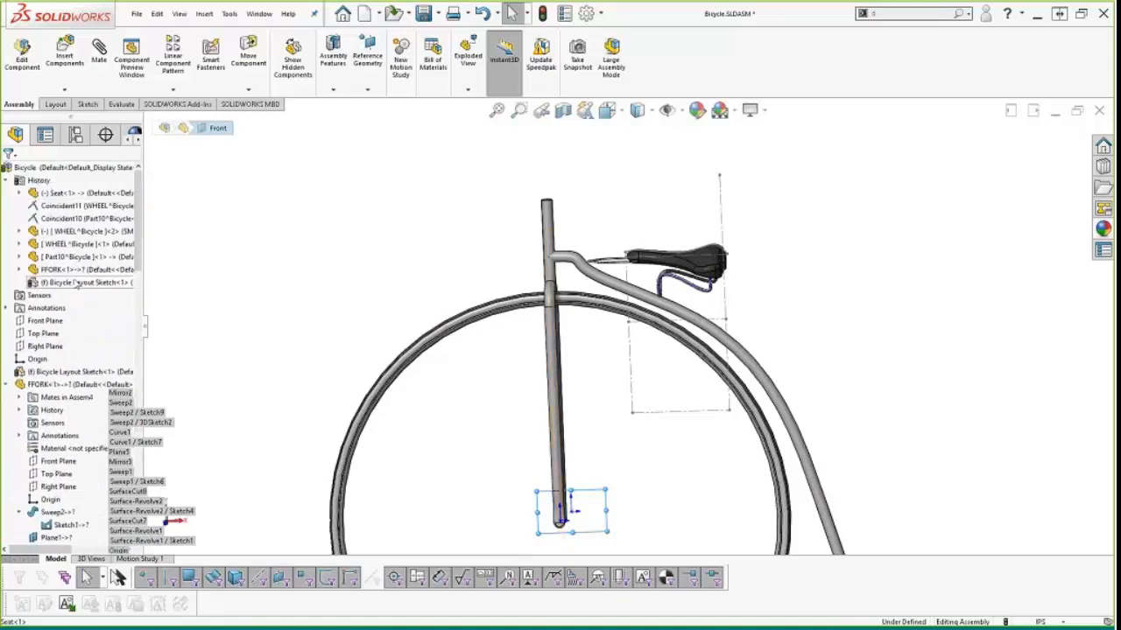
click(40, 324)
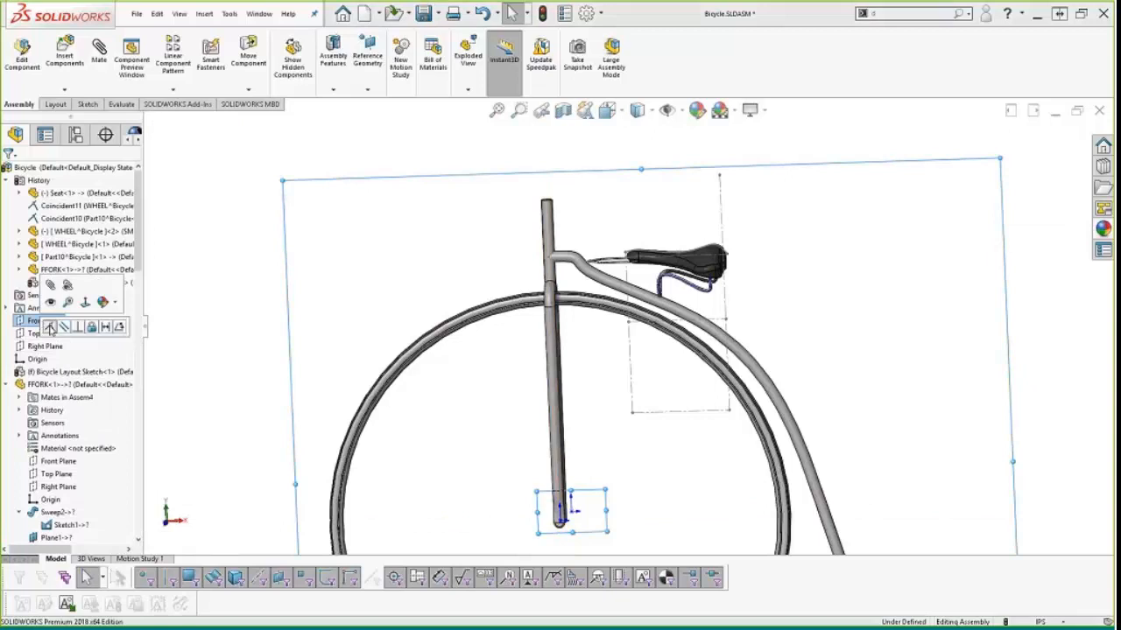
click(50, 328)
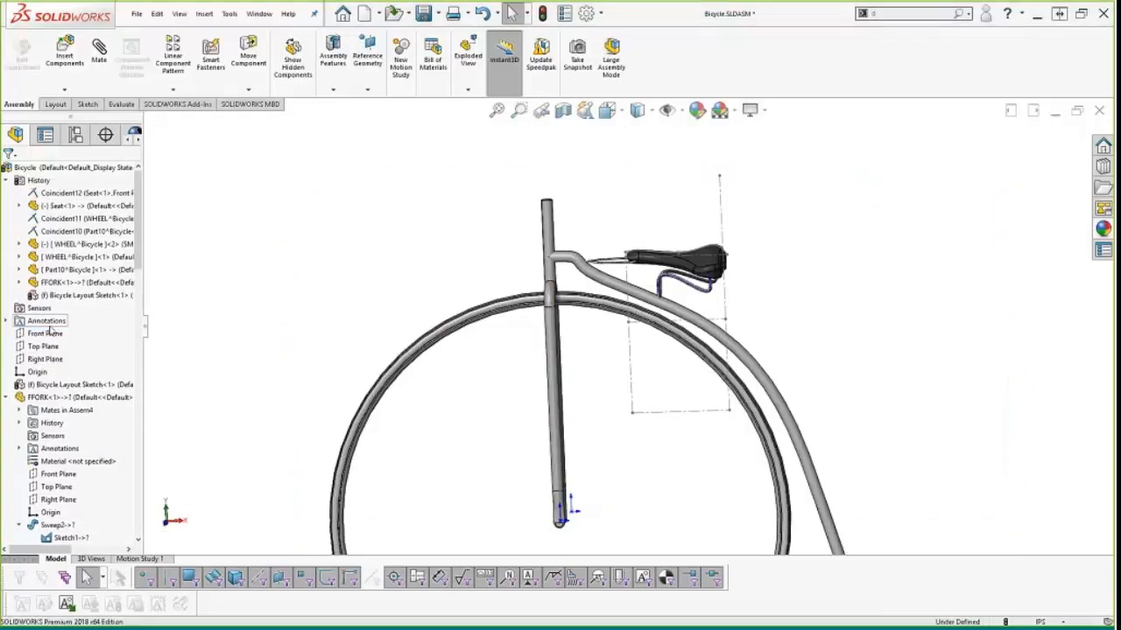
Step: Move the mated seat slightly forward along the frame tube toward the steering column
click(653, 419)
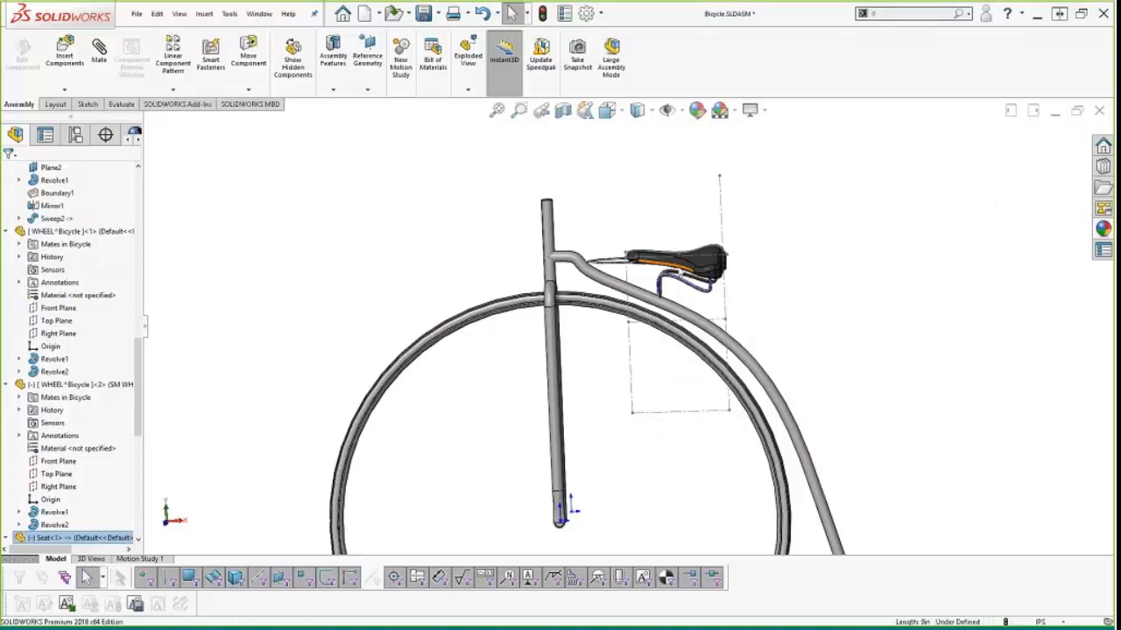
mouse_move(677, 269)
mouse_down()
mouse_move(697, 286)
mouse_move(665, 271)
mouse_up()
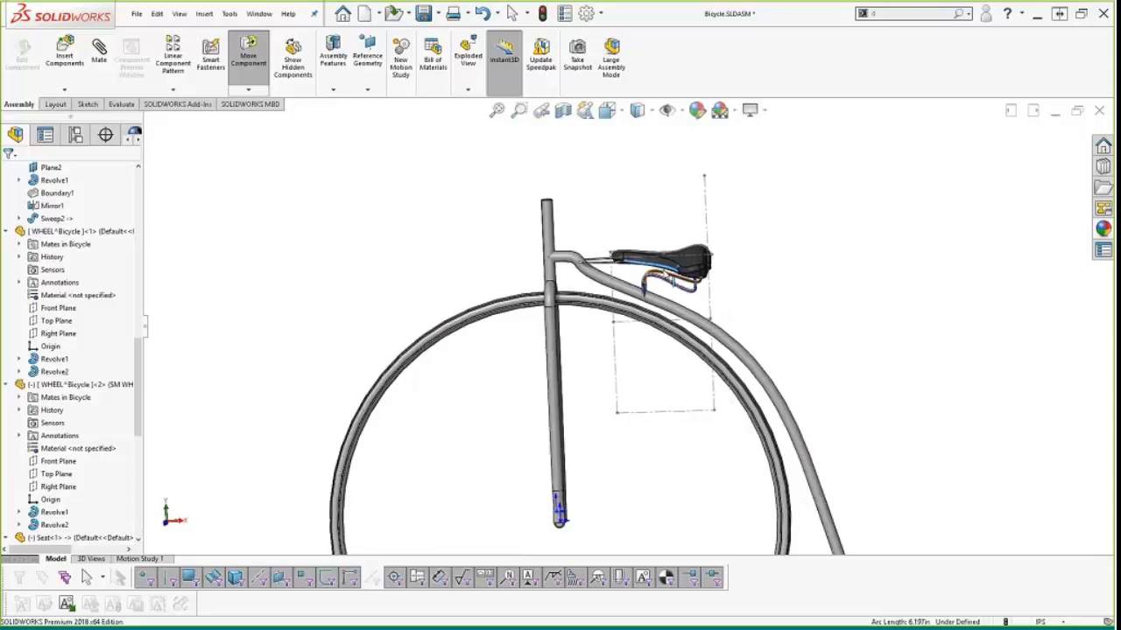
key(Escape)
Step: Examine the seat's fit on the frame and the whole bicycle assembly close up and from several angles
scroll(669, 263, down, 4)
scroll(550, 313, up, 5)
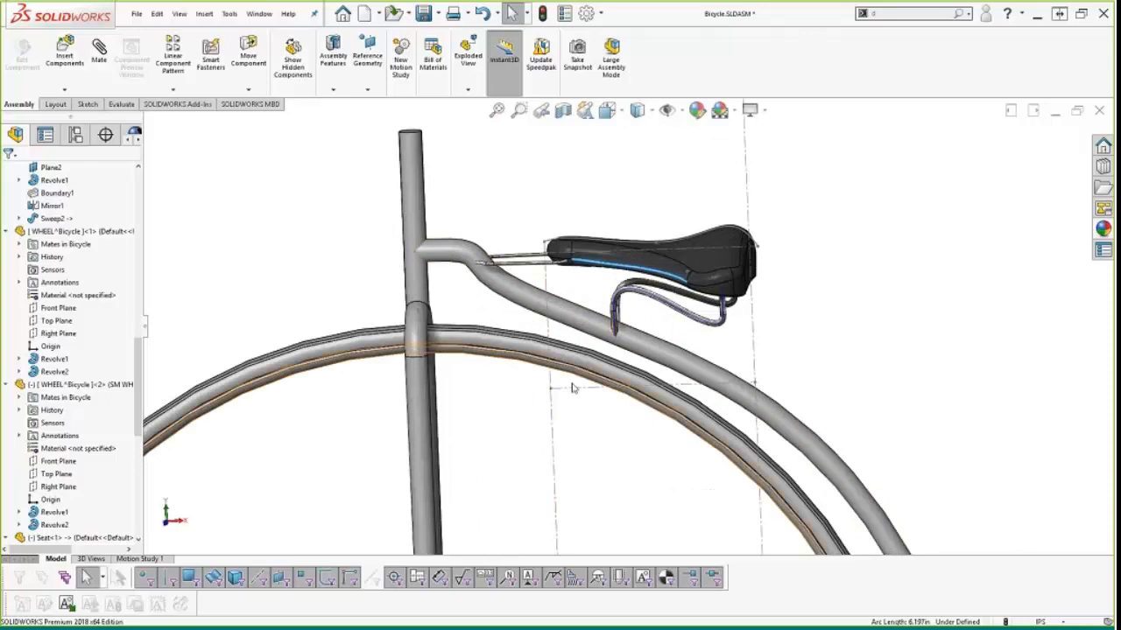
middle_drag(678, 395, 568, 381)
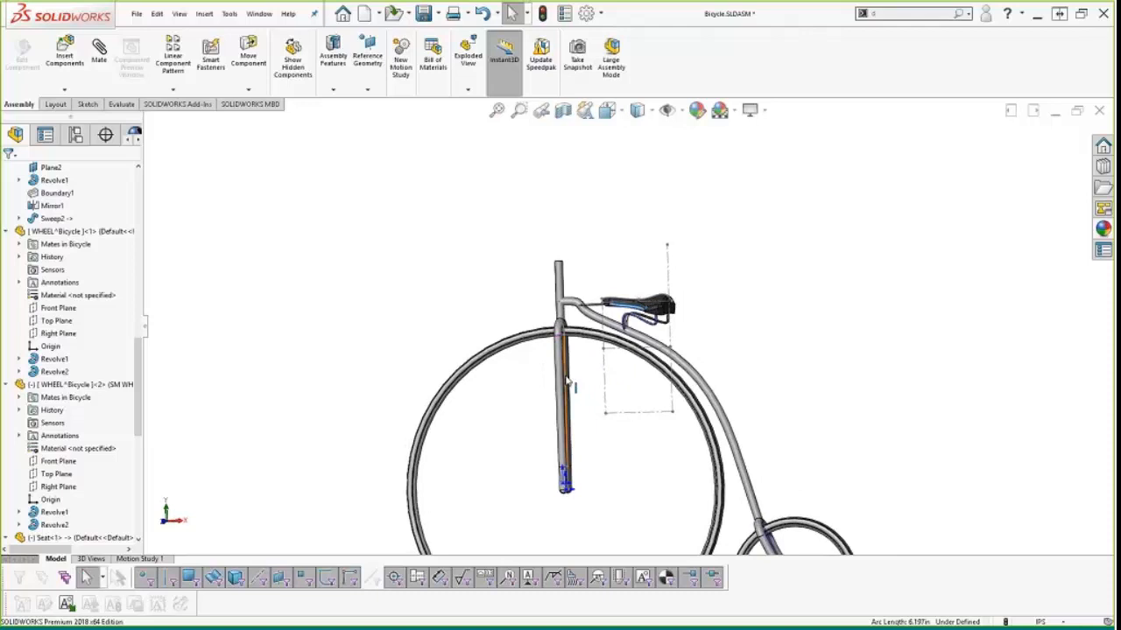
scroll(625, 421, down, 3)
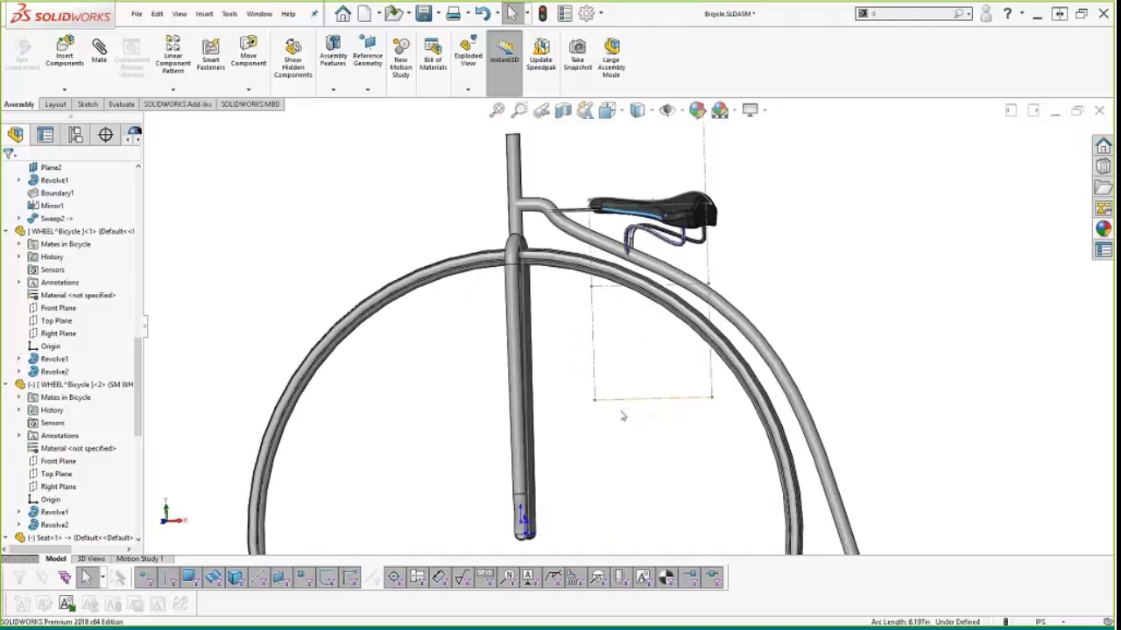
scroll(622, 417, up, 3)
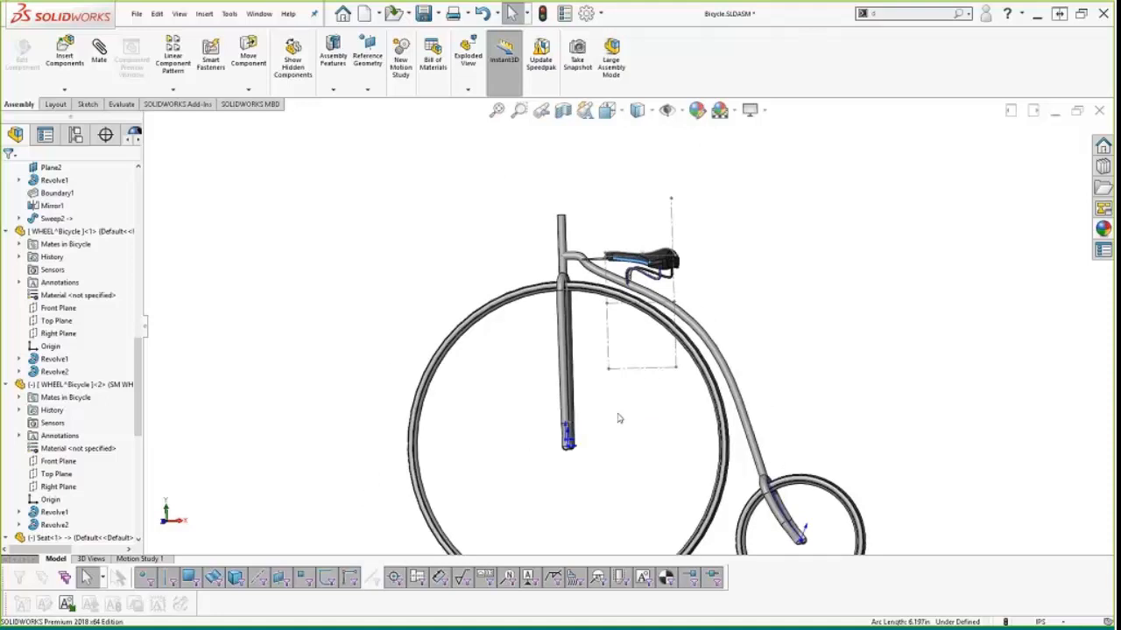
scroll(652, 350, down, 2)
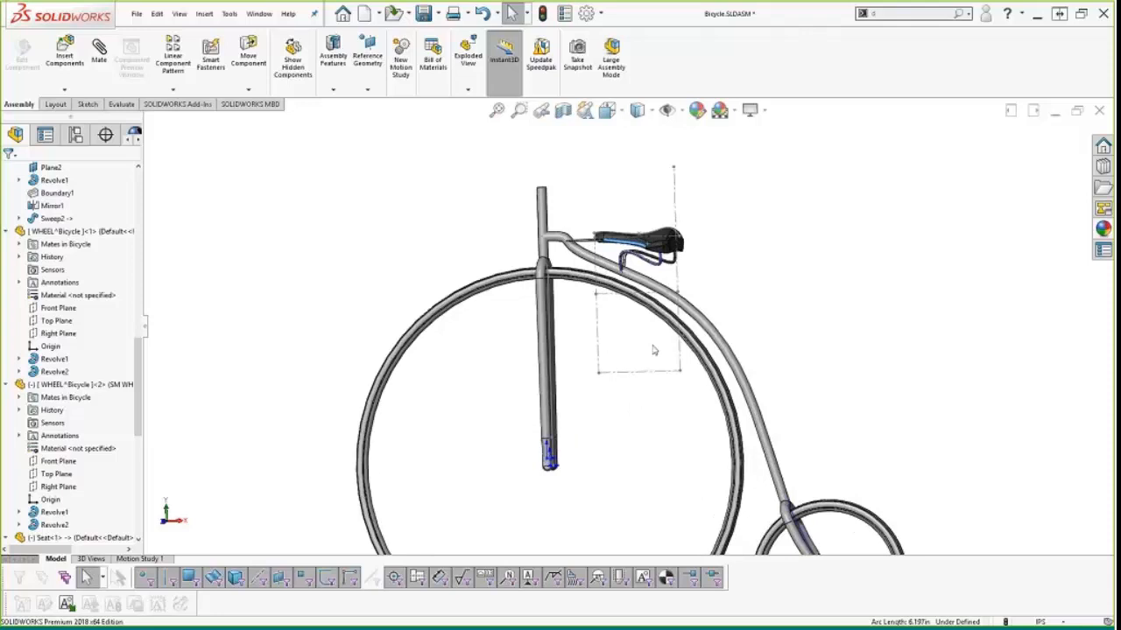
scroll(652, 350, down, 2)
scroll(627, 407, up, 2)
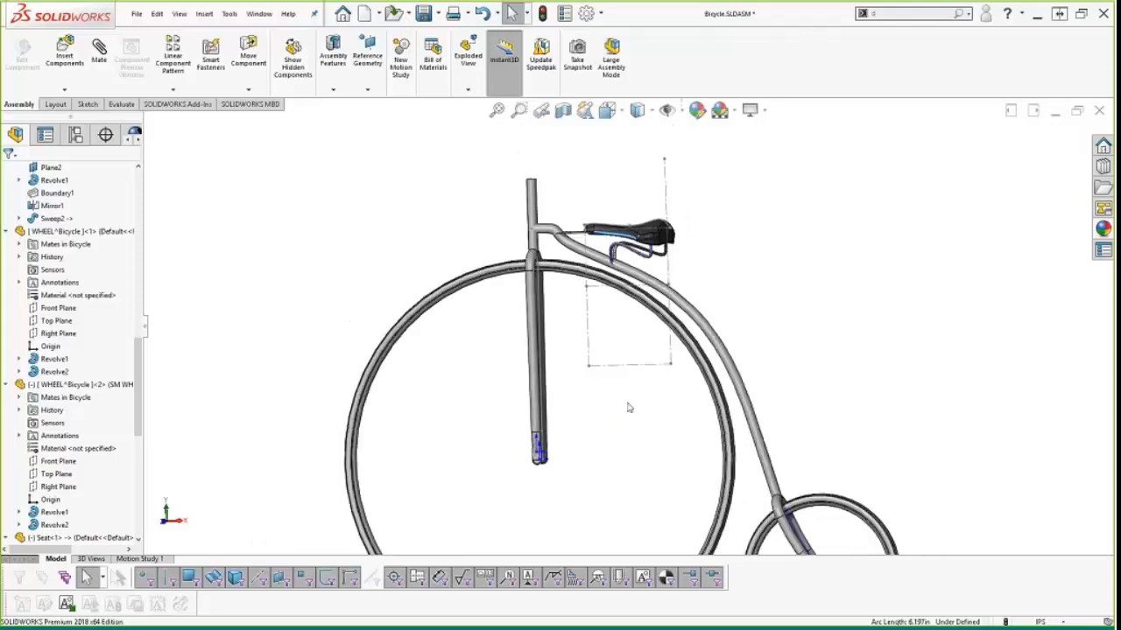
middle_drag(628, 404, 626, 421)
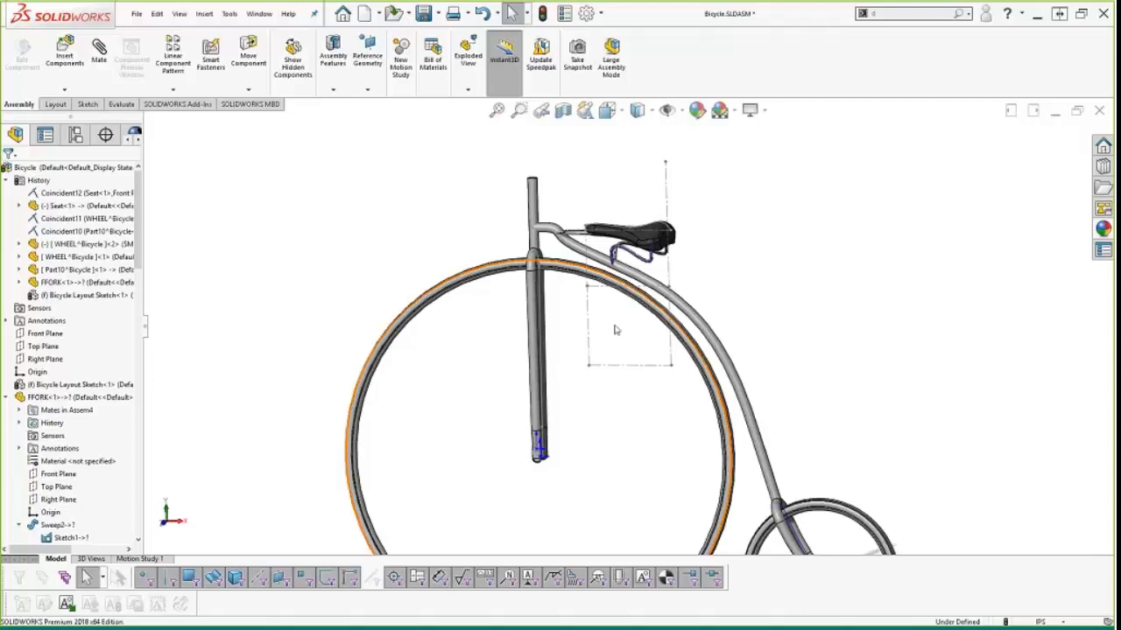
middle_drag(615, 330, 603, 294)
scroll(576, 319, up, 6)
scroll(689, 350, down, 5)
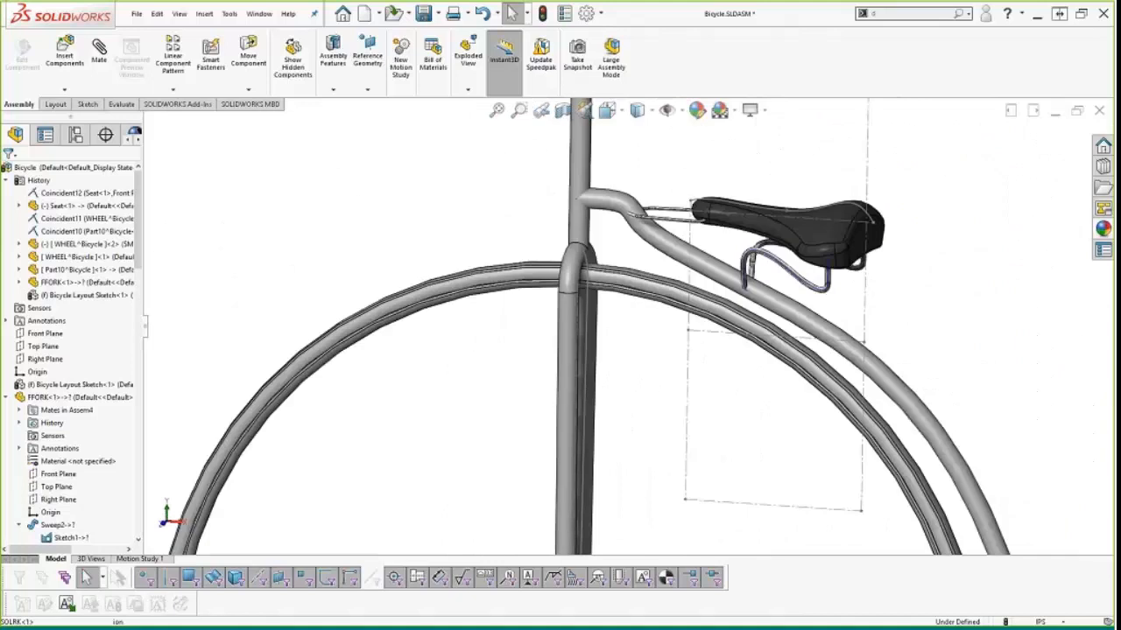
scroll(718, 429, down, 8)
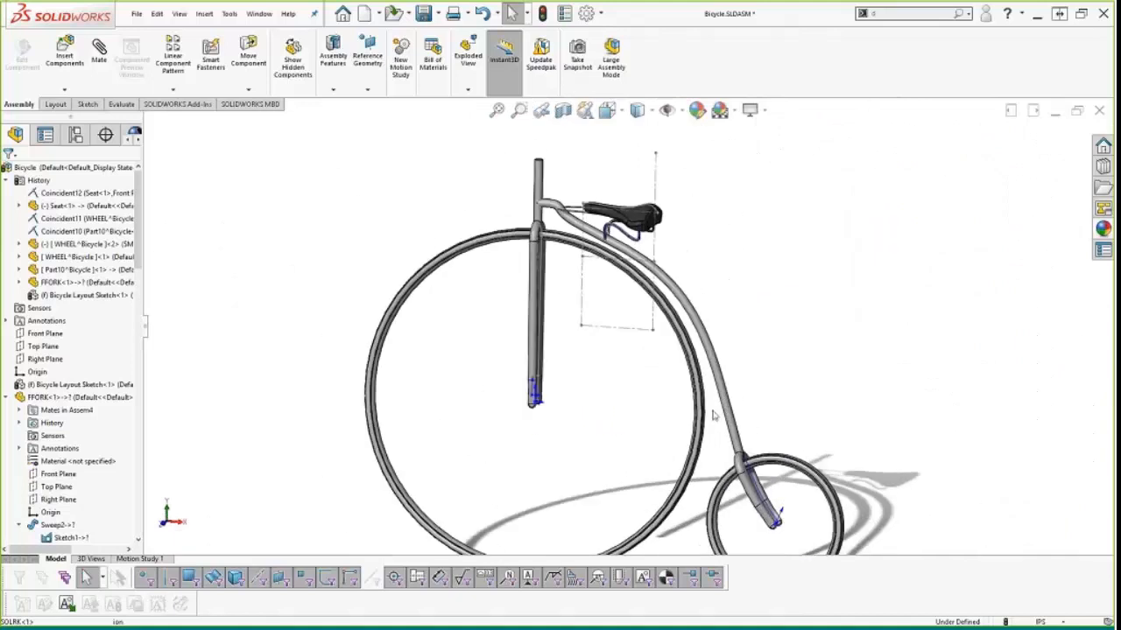
scroll(707, 410, up, 3)
scroll(731, 434, down, 3)
scroll(627, 310, up, 3)
scroll(654, 416, down, 3)
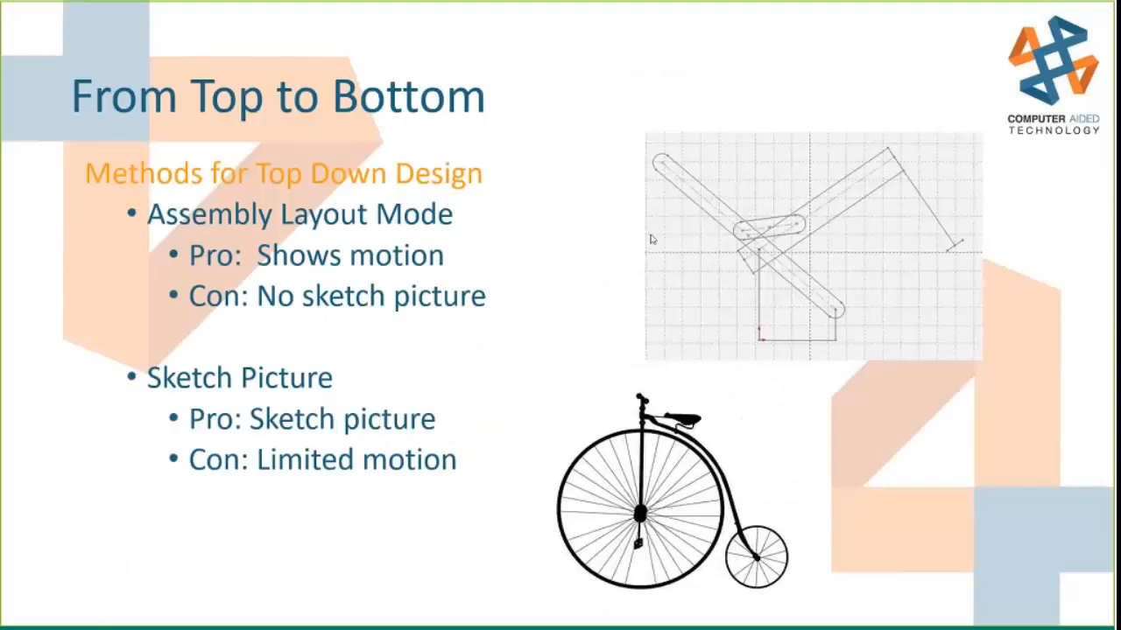
click(627, 253)
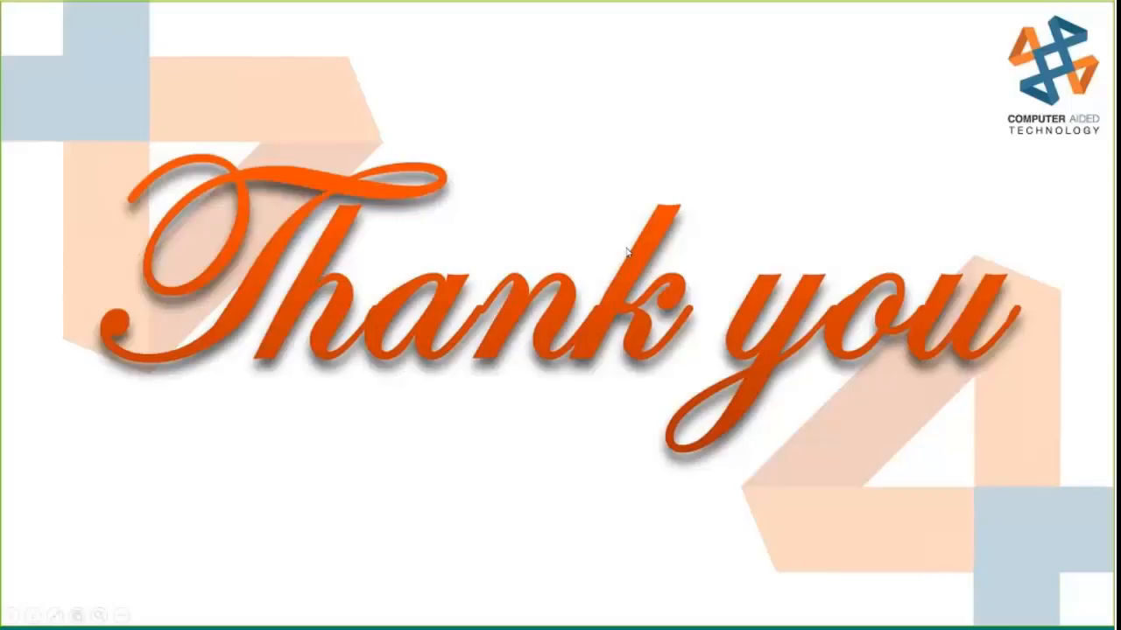